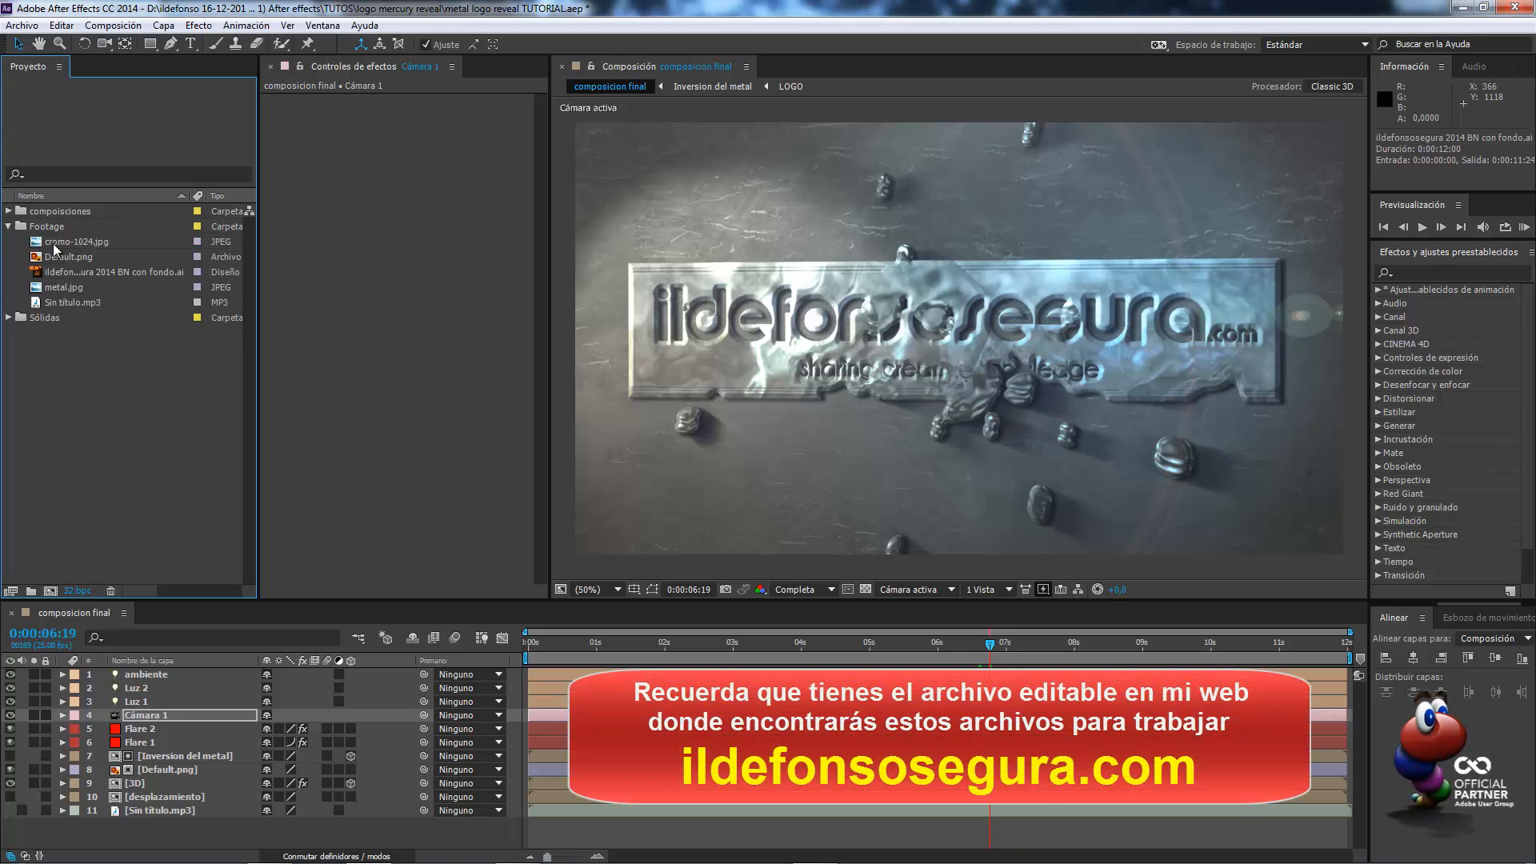
Preview the footage files cromo-1024.jpg, Default.png, the black-and-white logo .ai and metal.jpg one after another
{"action": "double_click", "coordinate": [70, 244]}
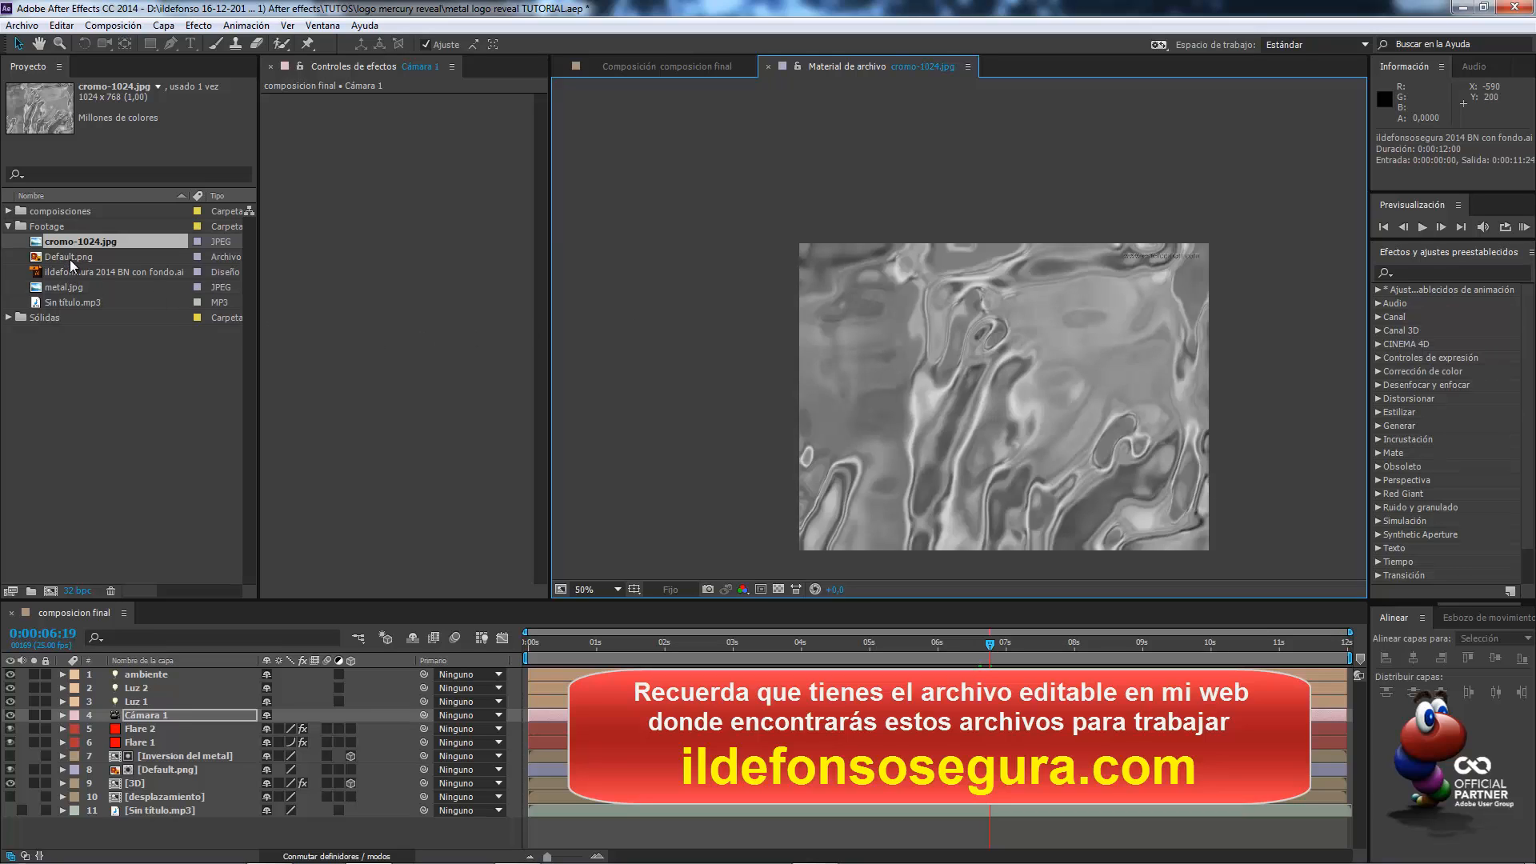
{"action": "double_click", "coordinate": [70, 257]}
{"action": "key", "text": "comma"}
{"action": "key", "text": "comma"}
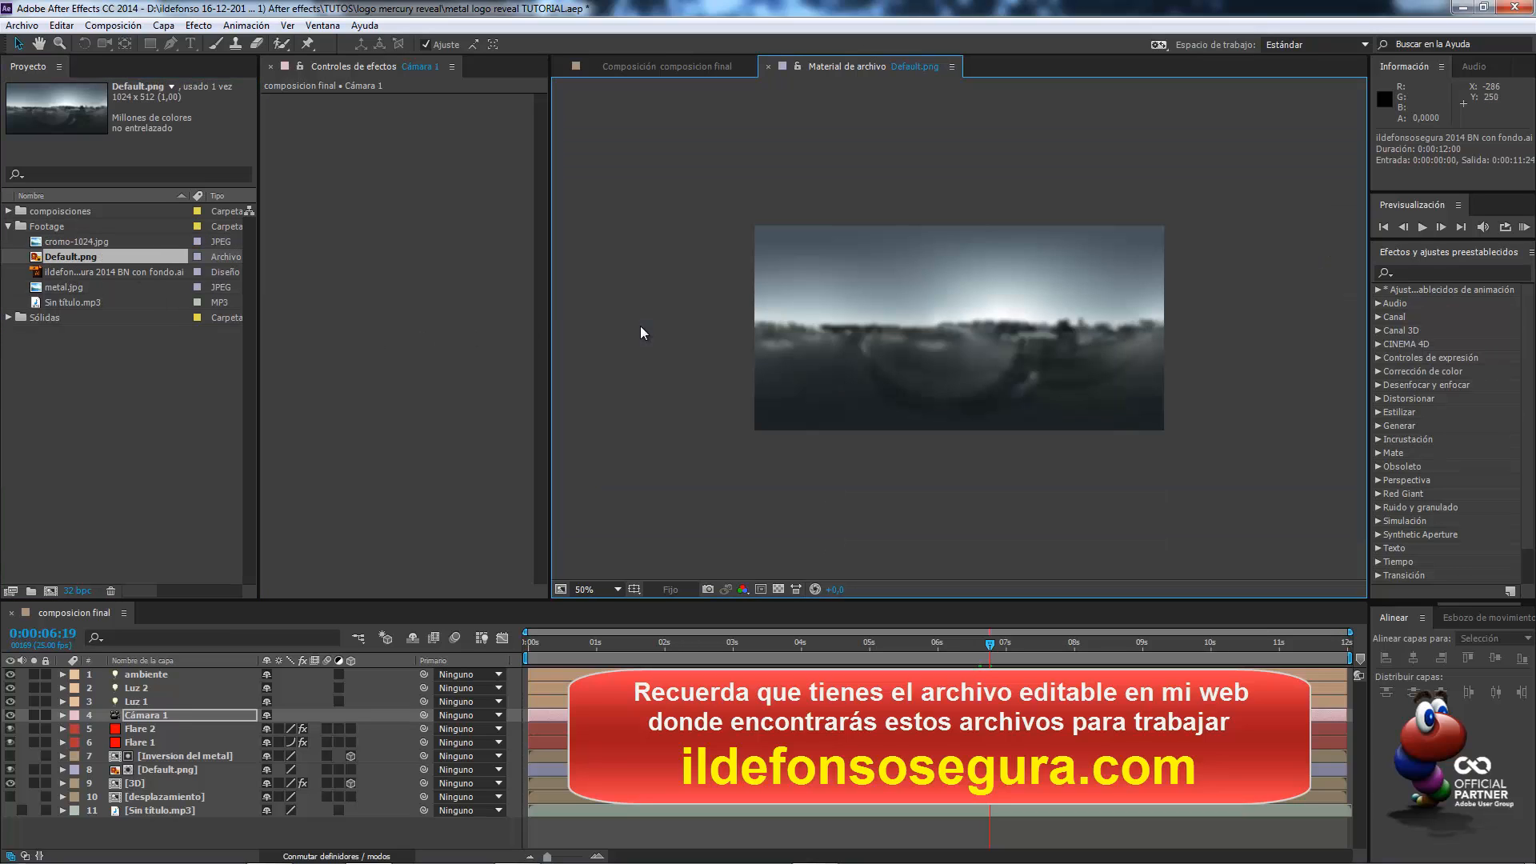
{"action": "double_click", "coordinate": [133, 269]}
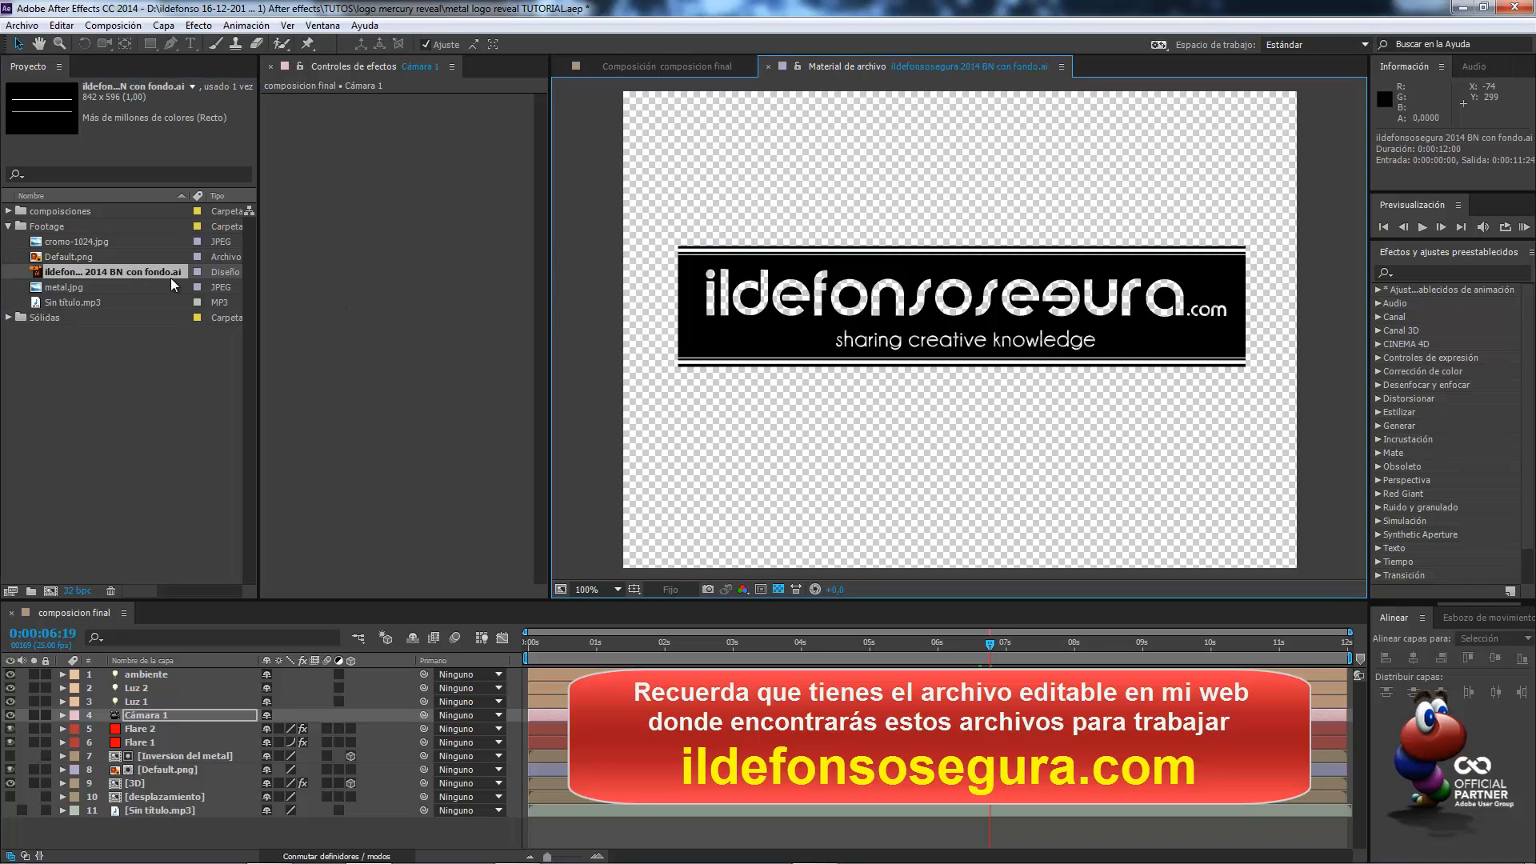
{"action": "double_click", "coordinate": [75, 286]}
{"action": "key", "text": "comma"}
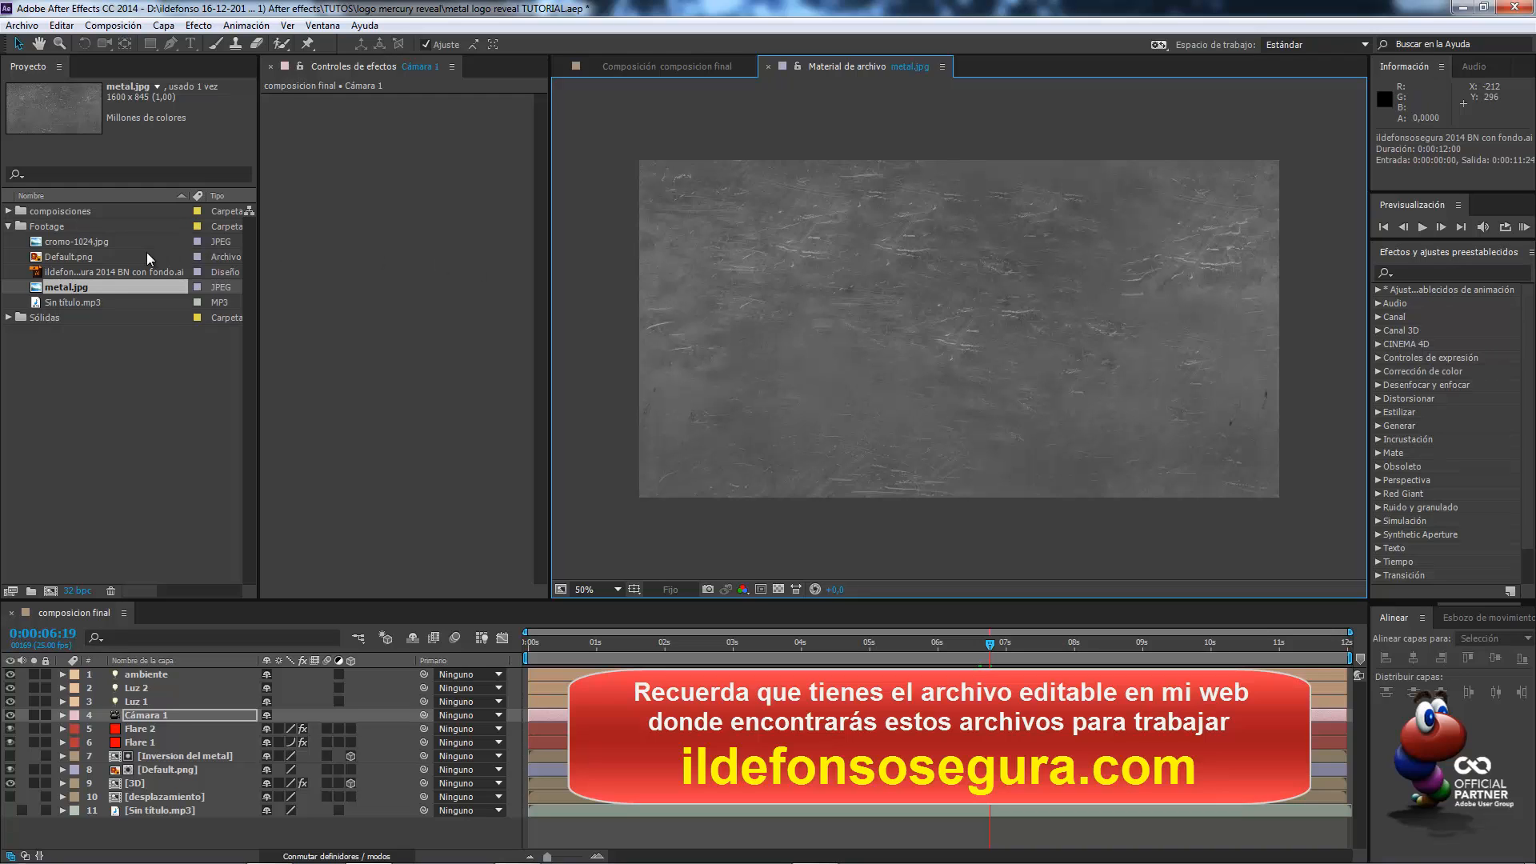
Start a new composition and name it MERCURY LOGO REVEAL TUTO
{"action": "left_click", "coordinate": [113, 25]}
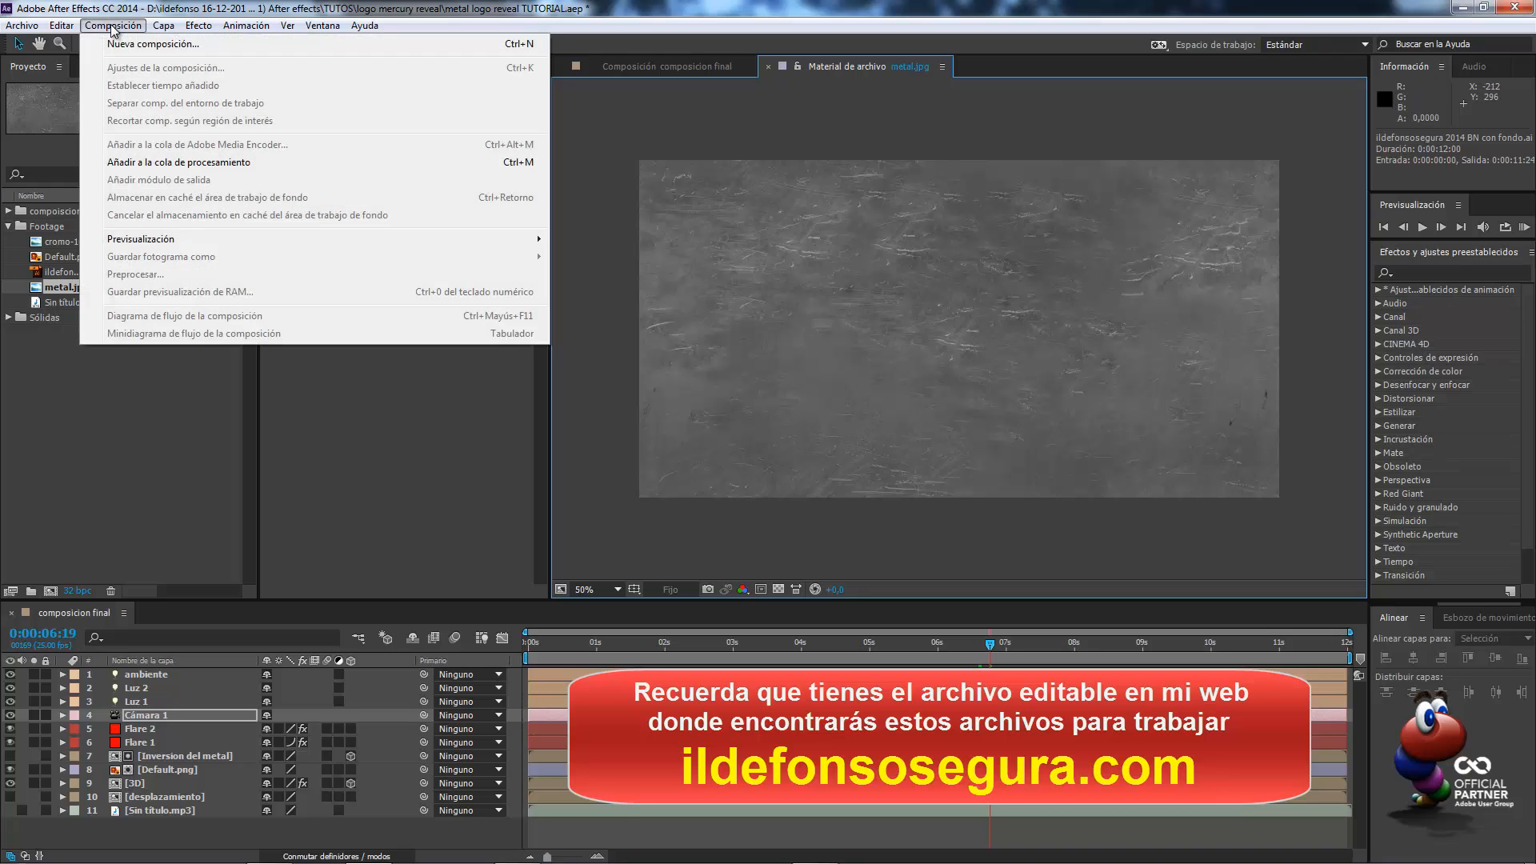
{"action": "left_click", "coordinate": [134, 43]}
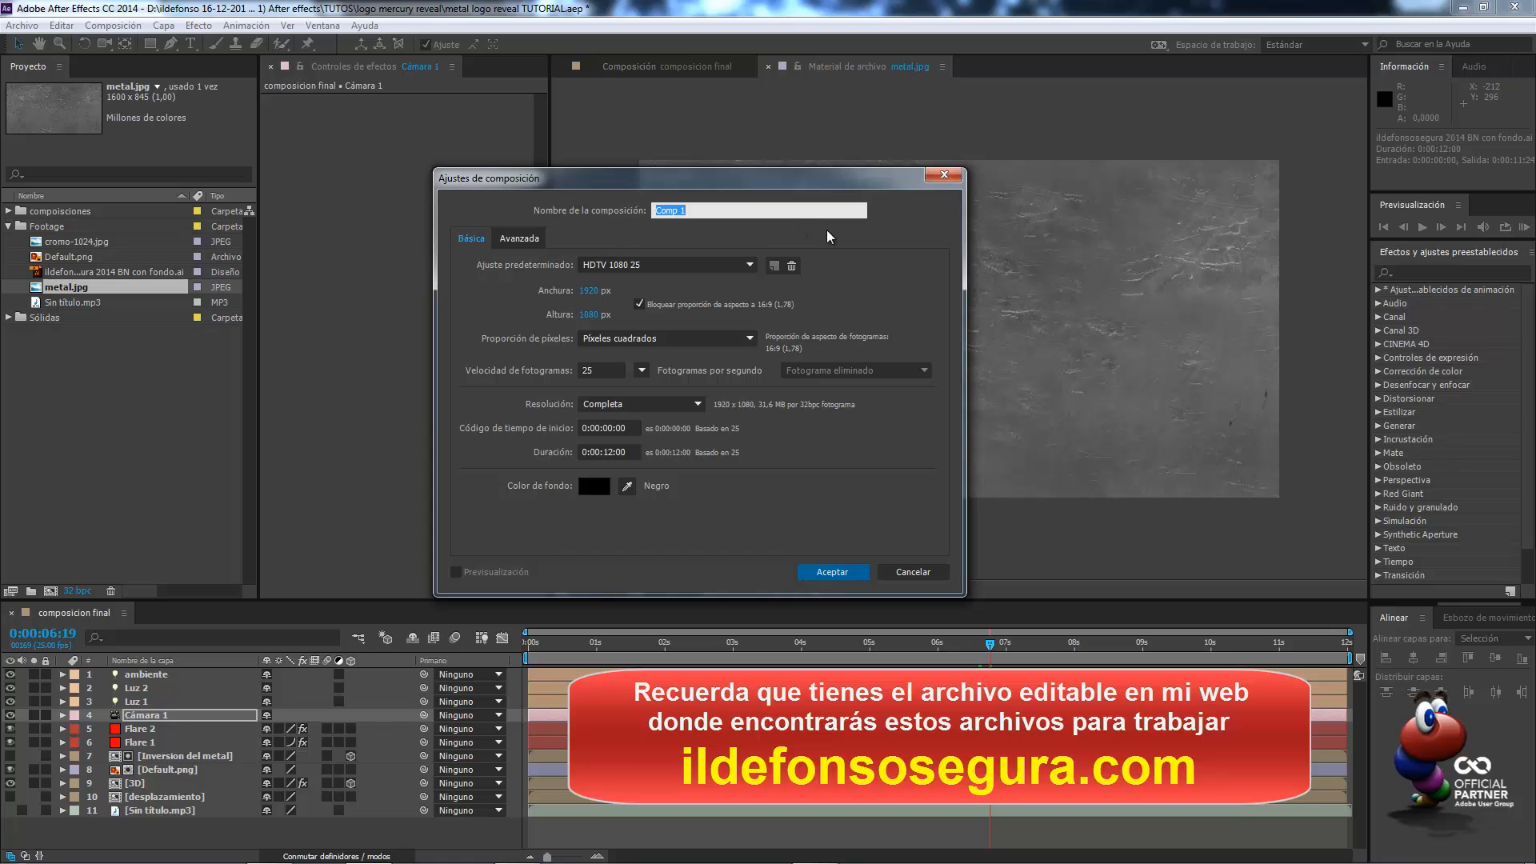
{"action": "type", "text": "MERCUR"}
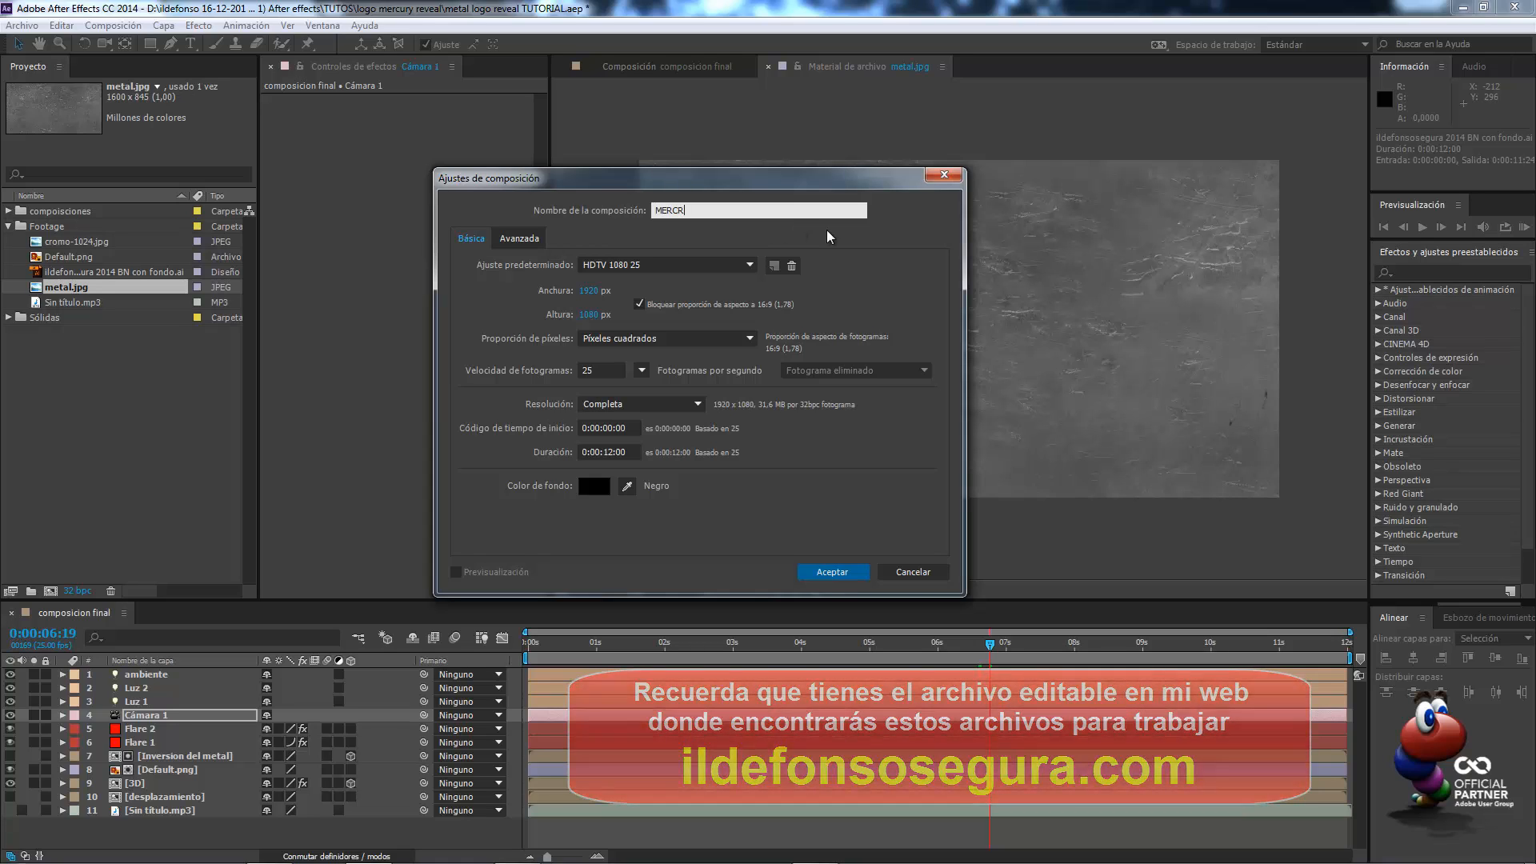
{"action": "type", "text": "Y L"}
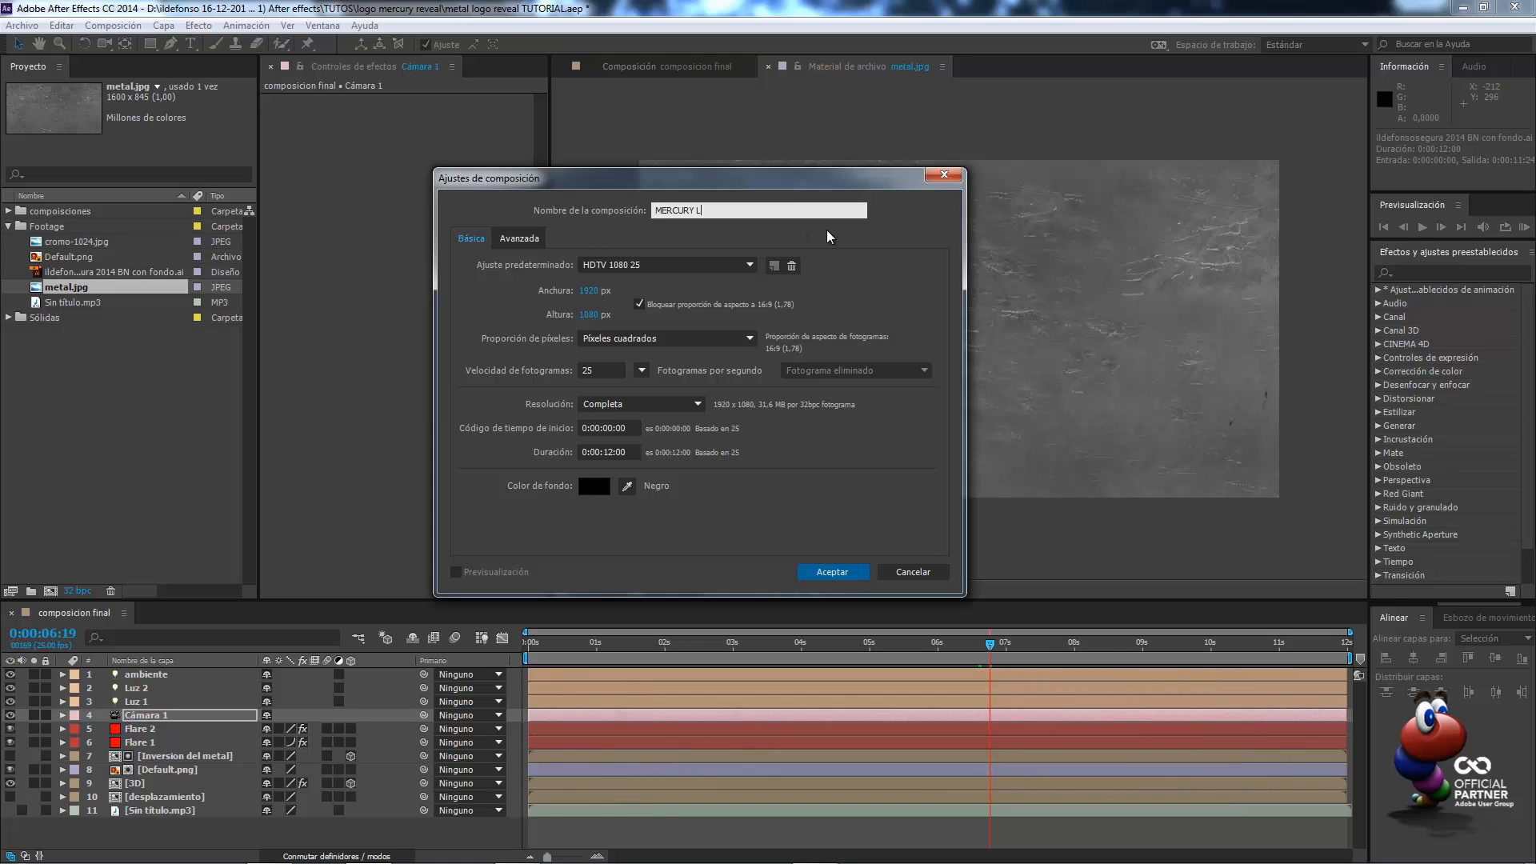
{"action": "type", "text": "OGO REVEAL TUTO"}
Set the Classic 3D renderer's shadow map resolution to 4000 and create the composition
{"action": "left_click", "coordinate": [530, 239]}
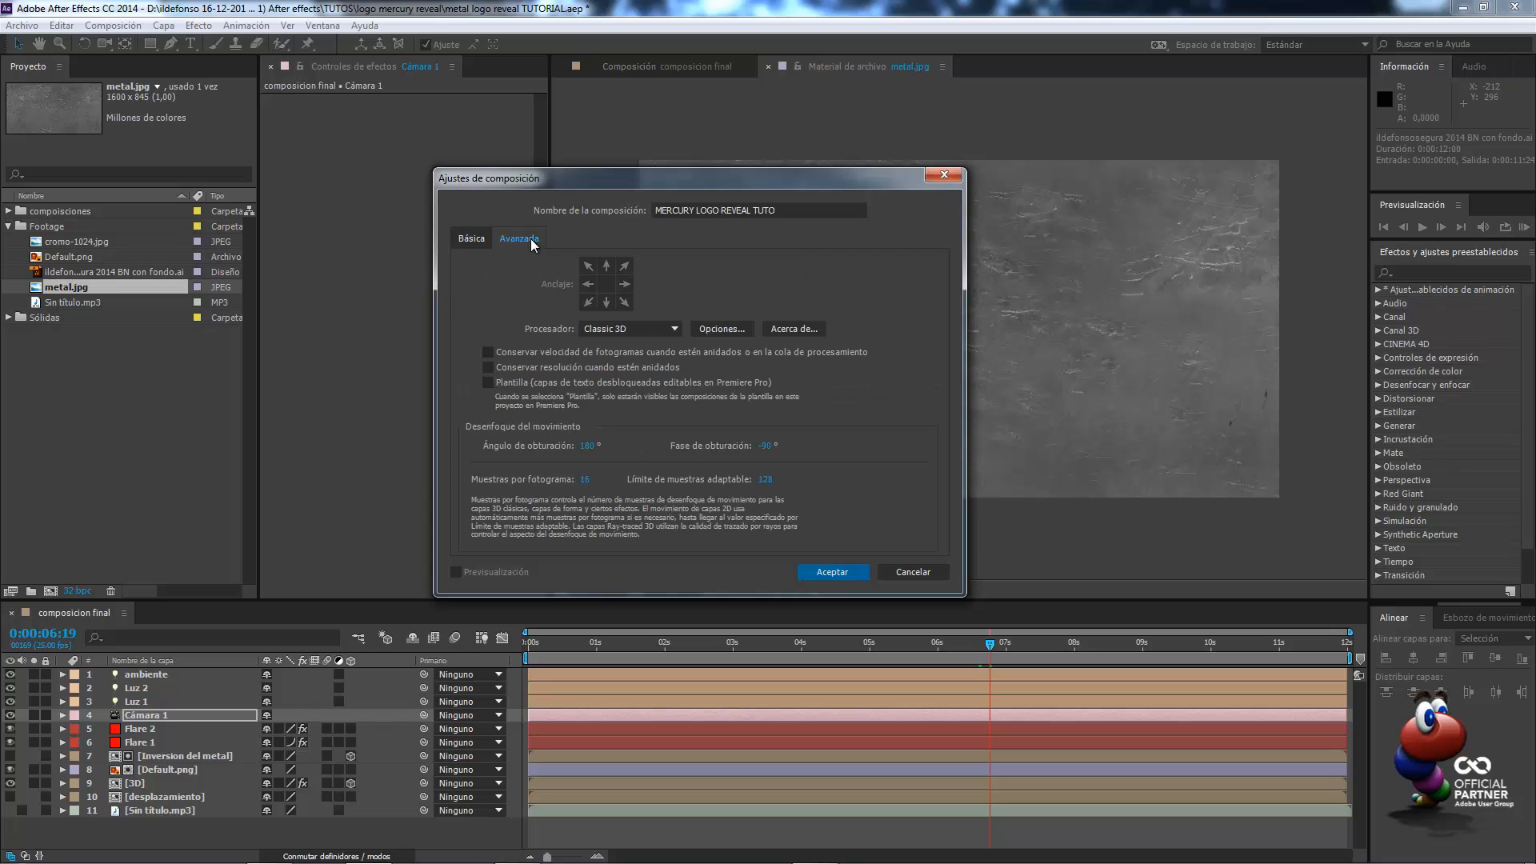
{"action": "left_click", "coordinate": [738, 328]}
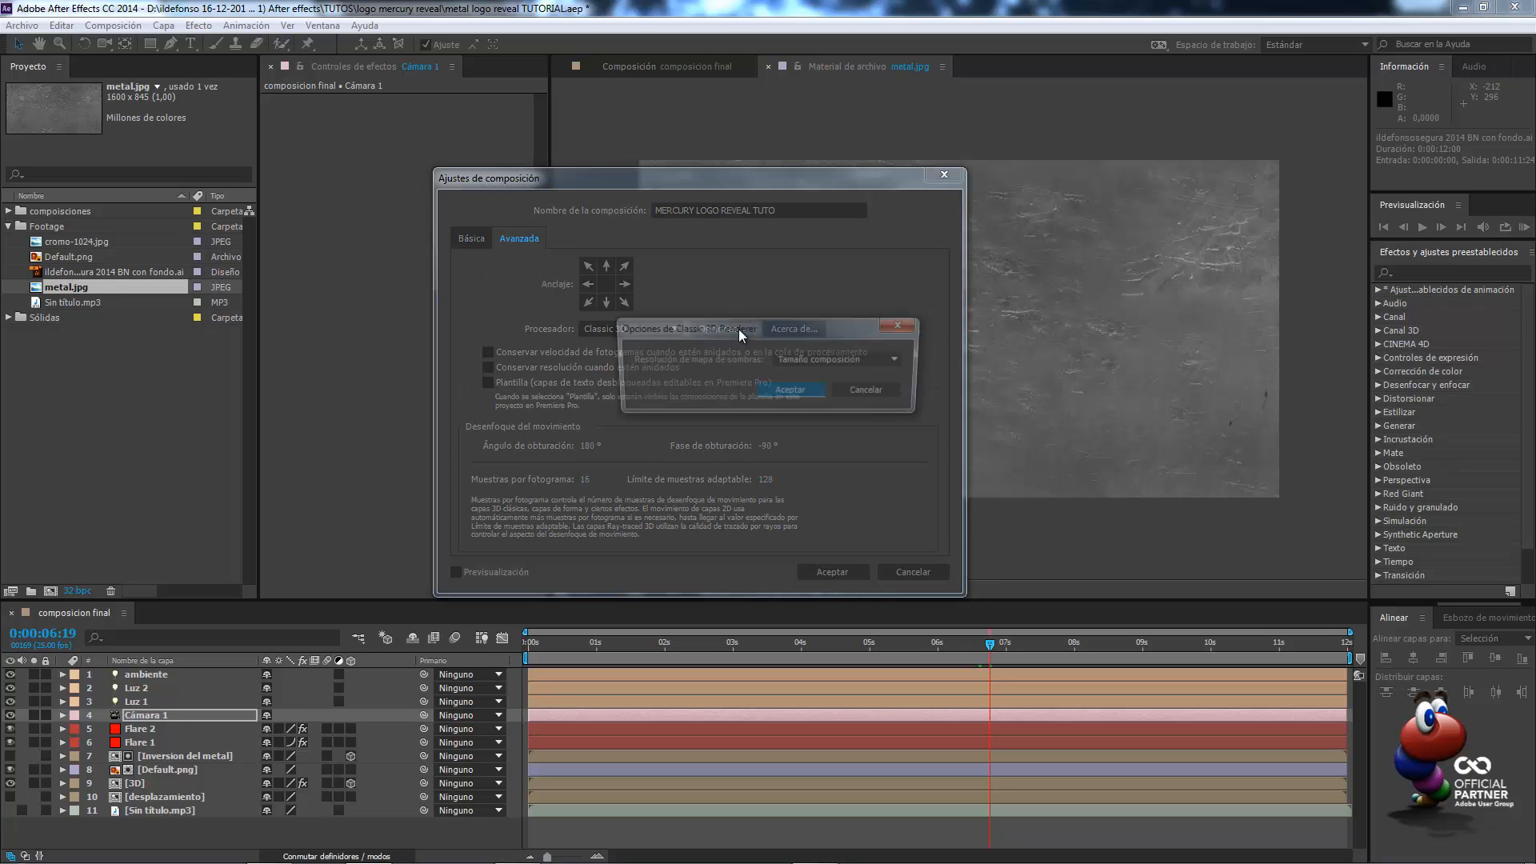
{"action": "left_click", "coordinate": [811, 359]}
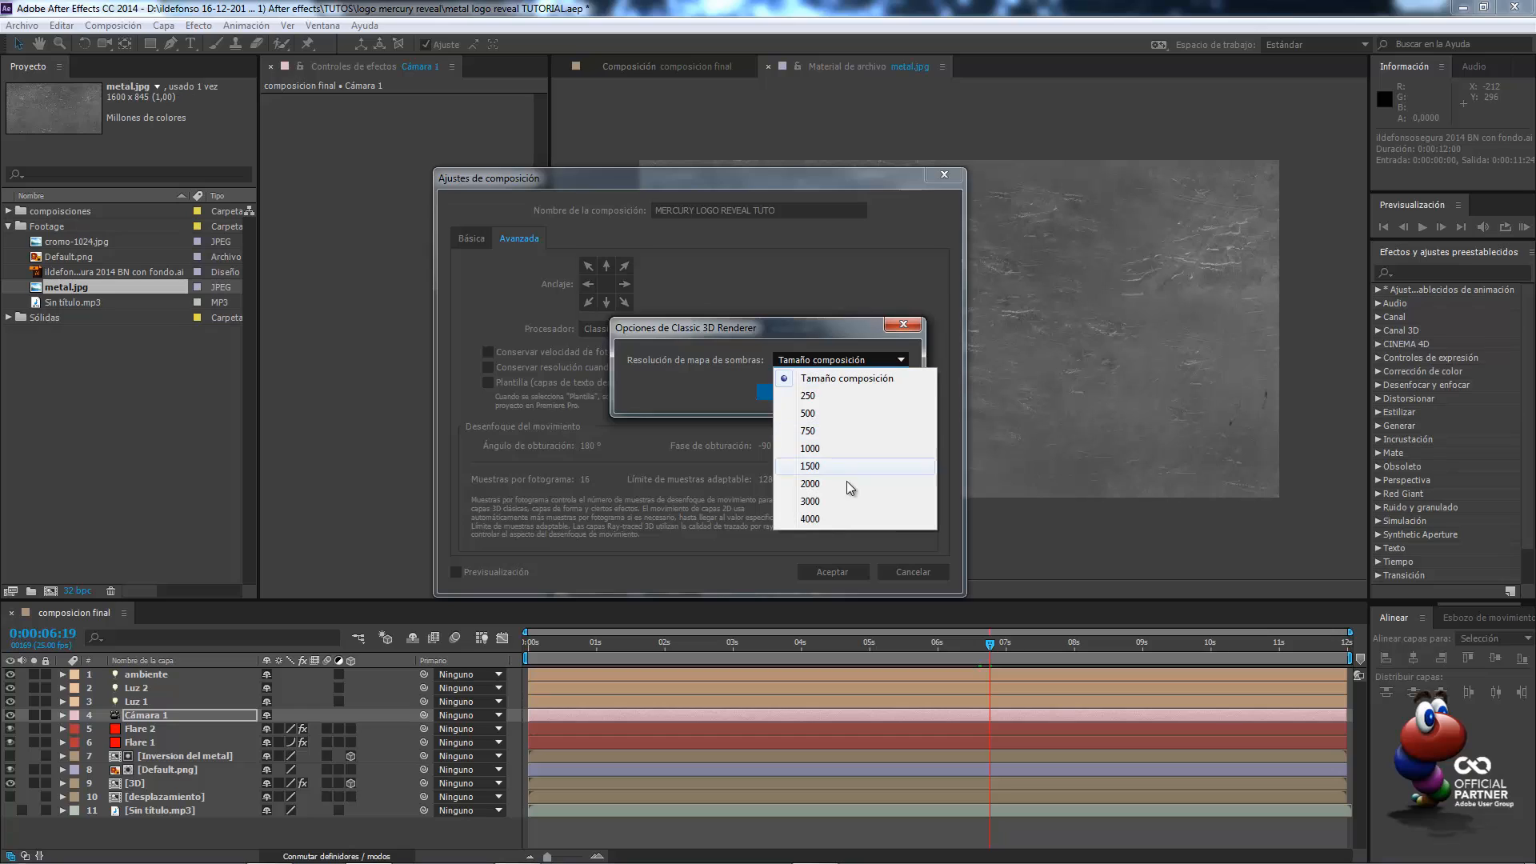
{"action": "left_click", "coordinate": [832, 519]}
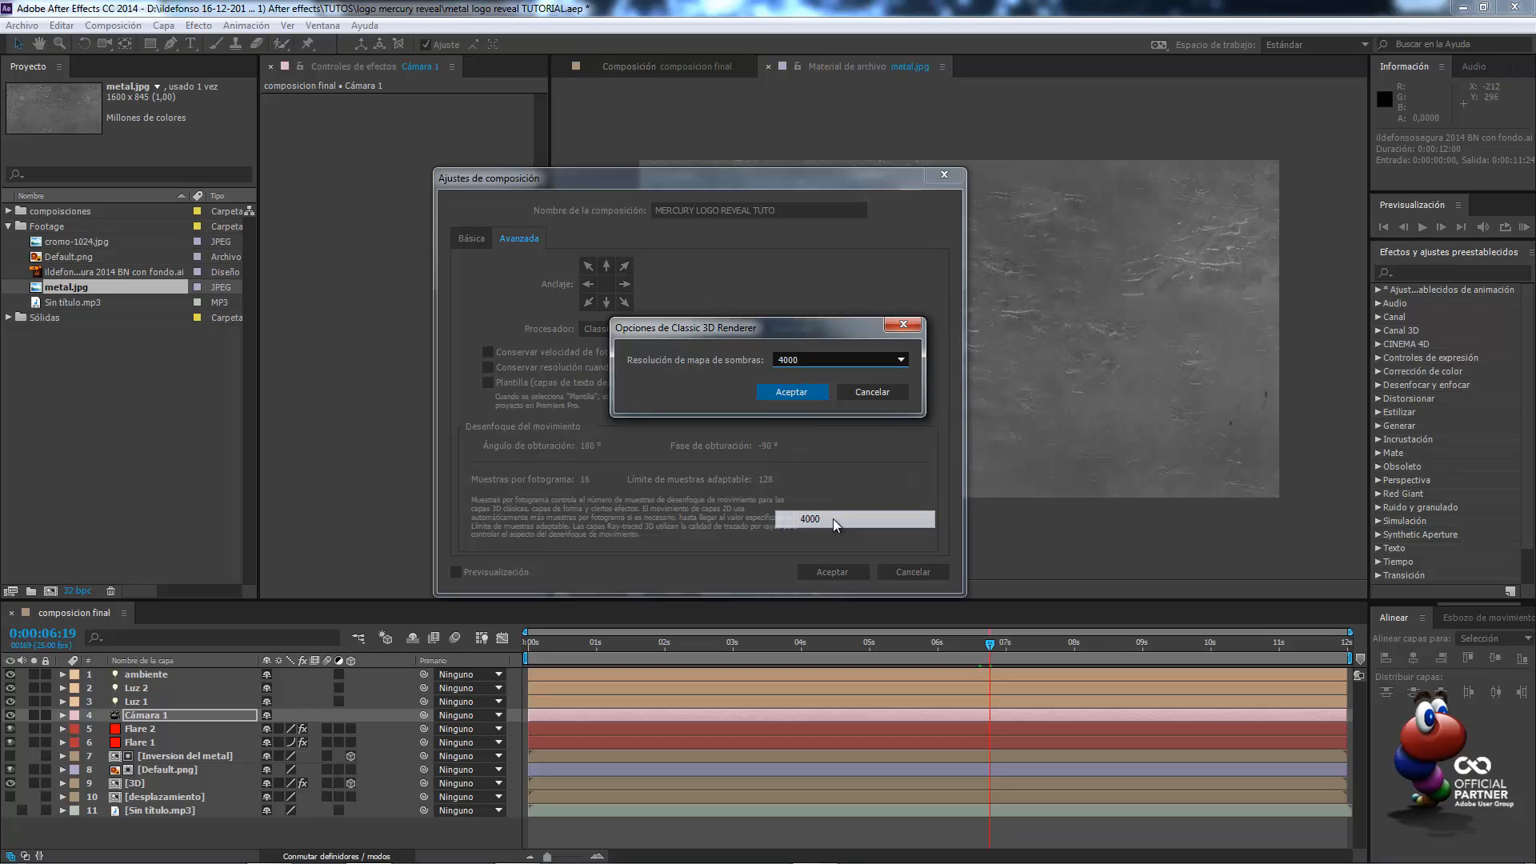
{"action": "left_click", "coordinate": [800, 393]}
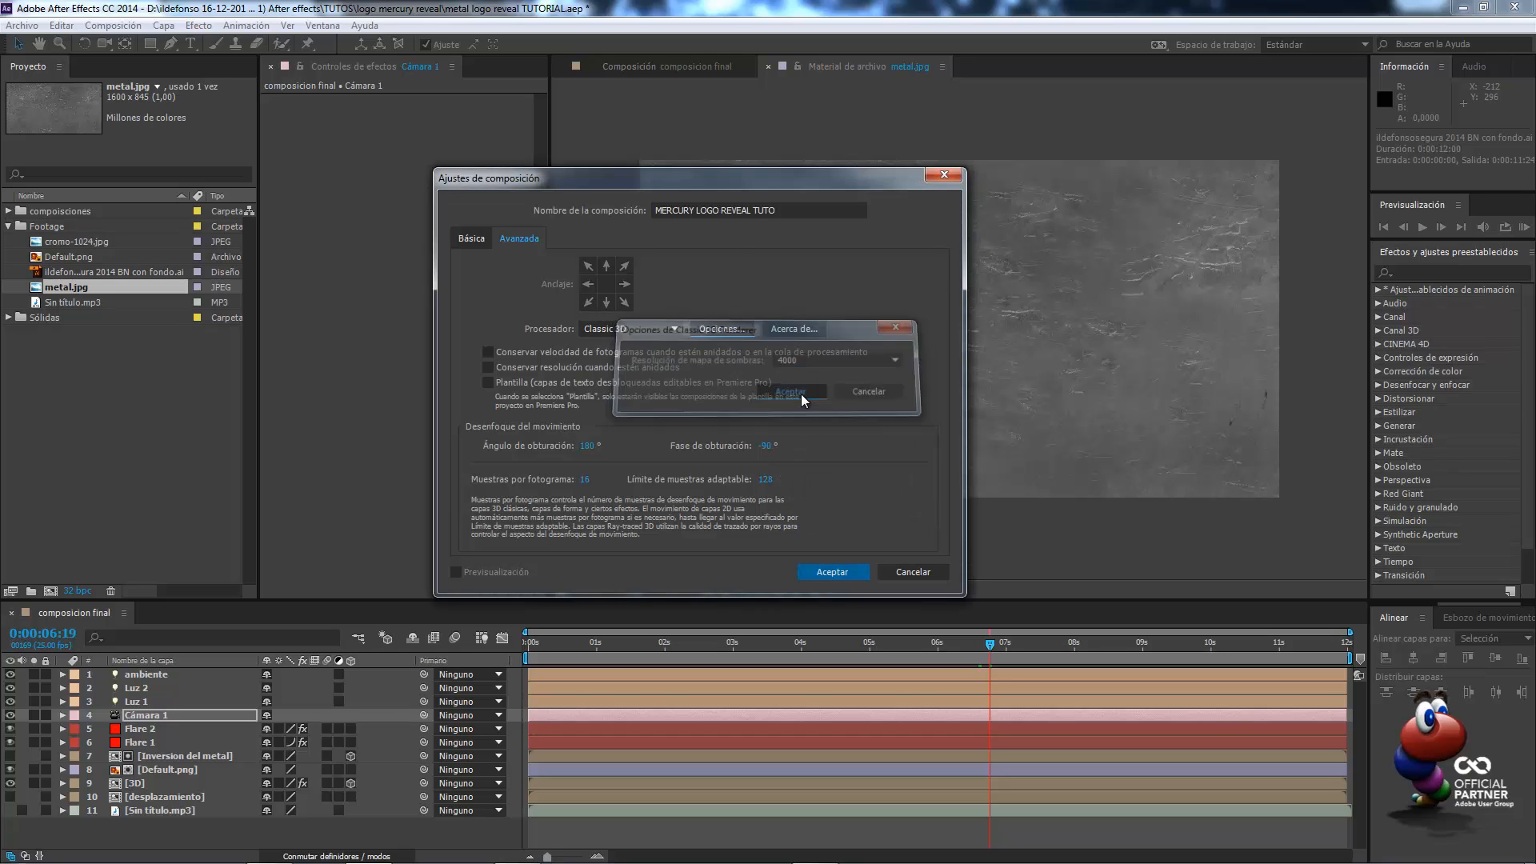
{"action": "left_click", "coordinate": [834, 571]}
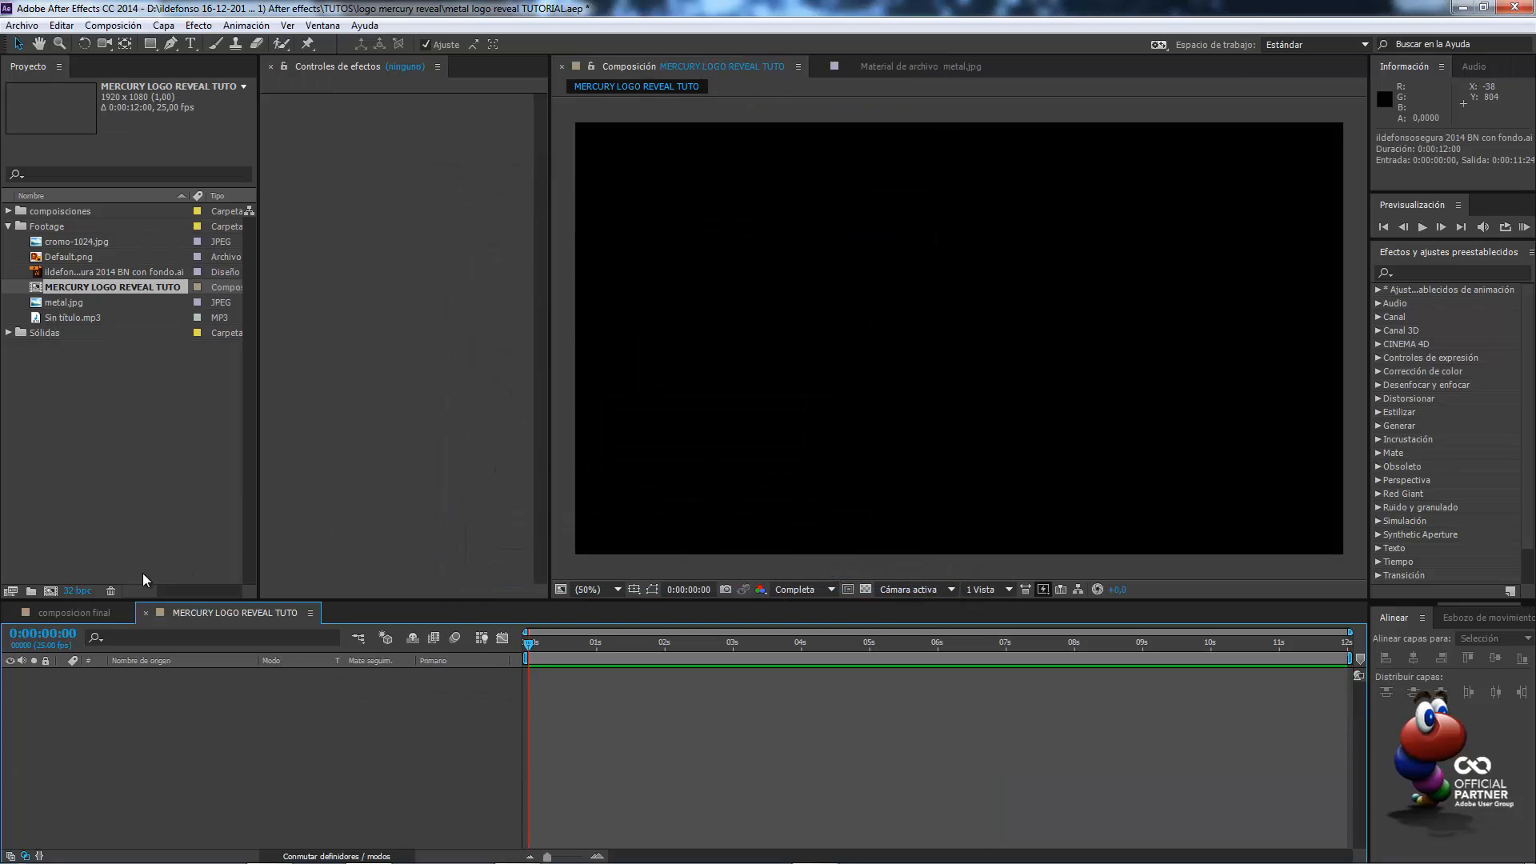
Check the color depth options in the project settings and accept them with 32 bits per channel (float)
{"action": "left_click", "coordinate": [76, 591]}
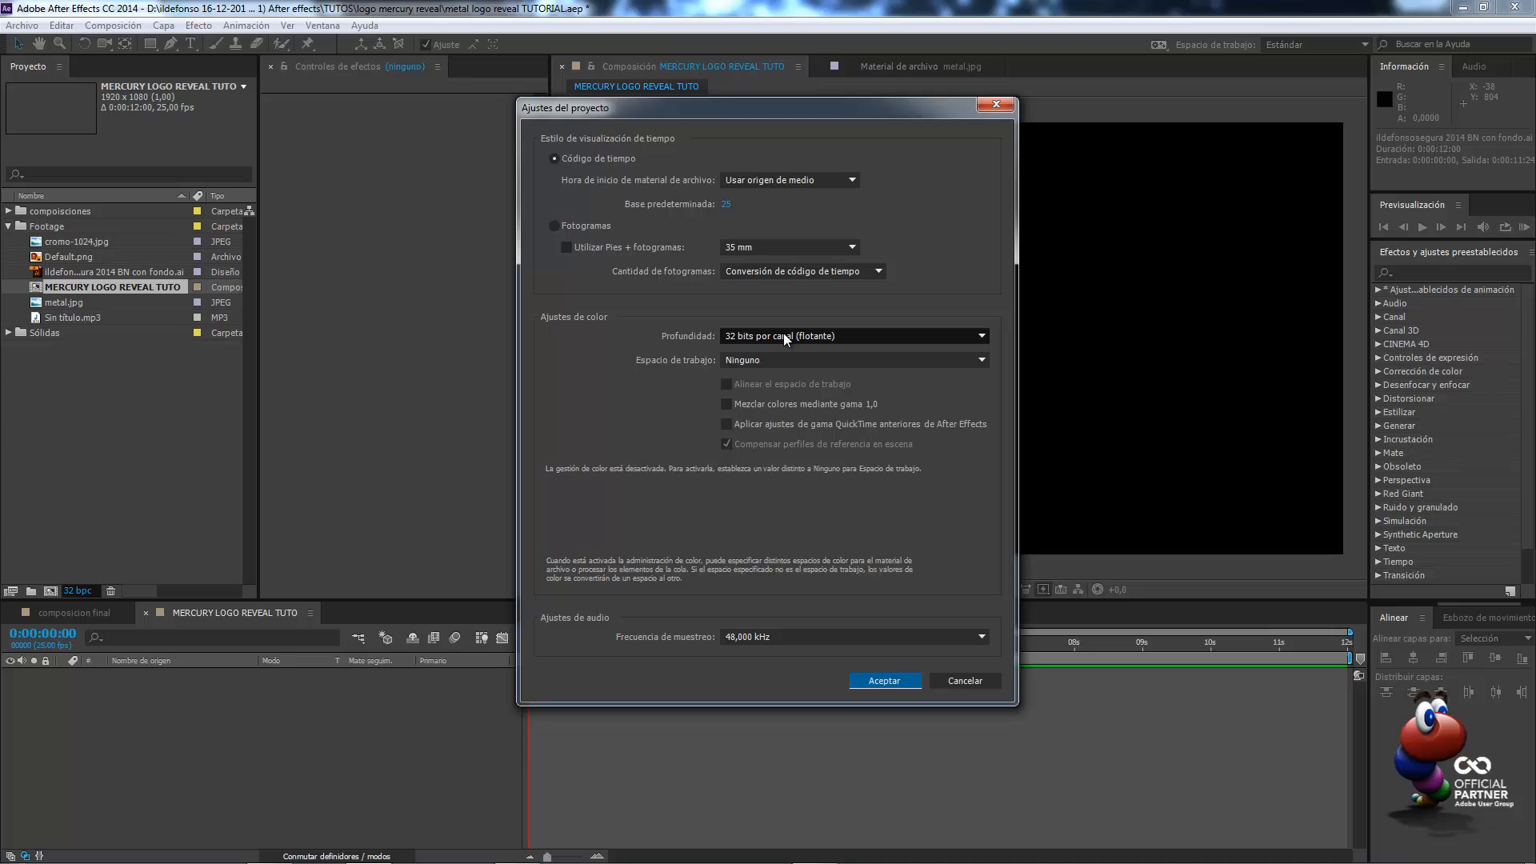
{"action": "left_click", "coordinate": [783, 336]}
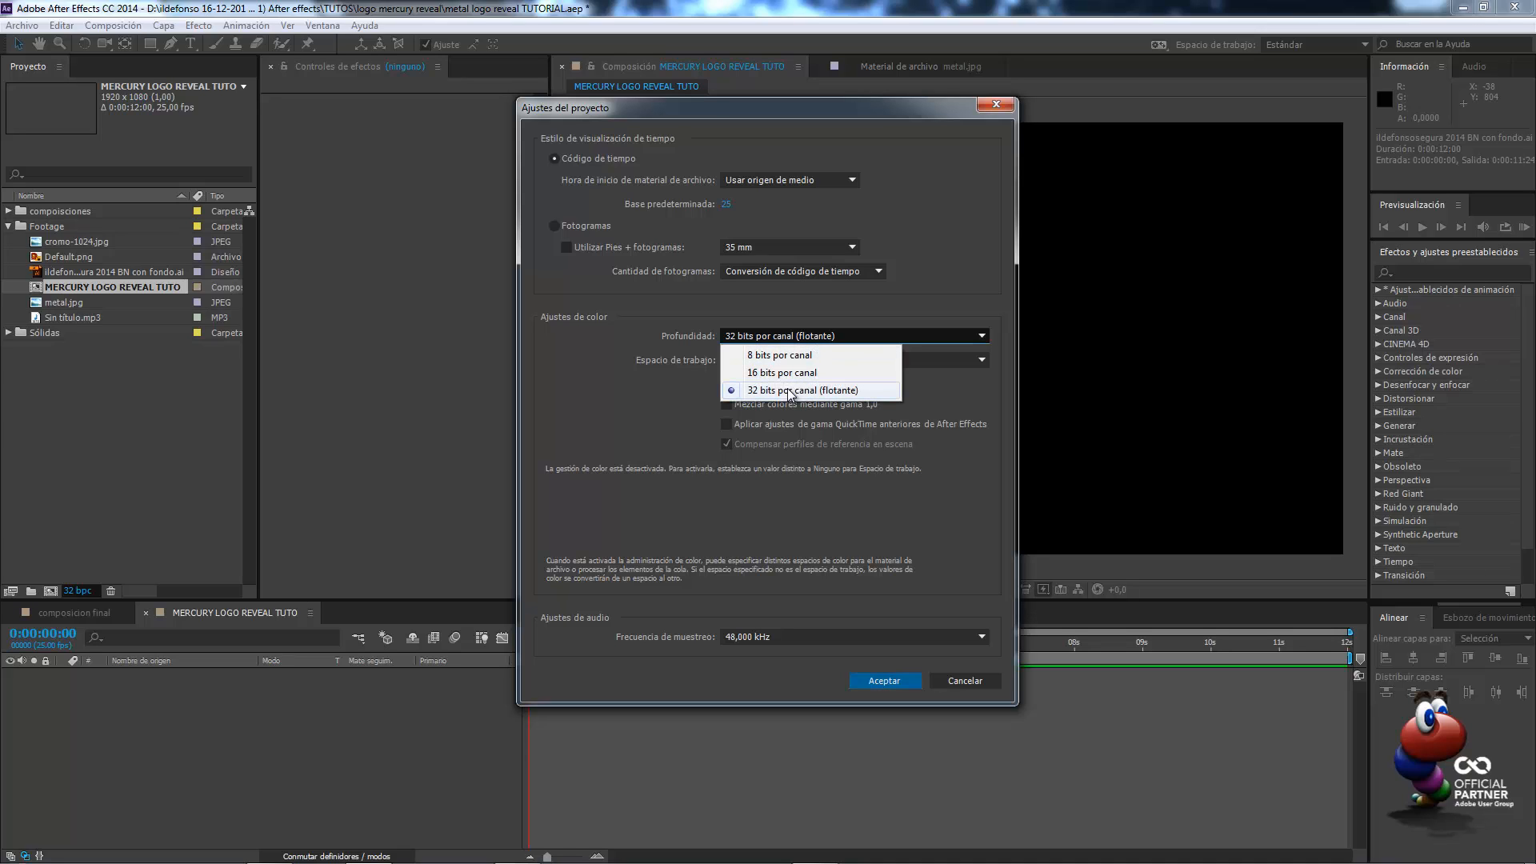
{"action": "left_click", "coordinate": [637, 406]}
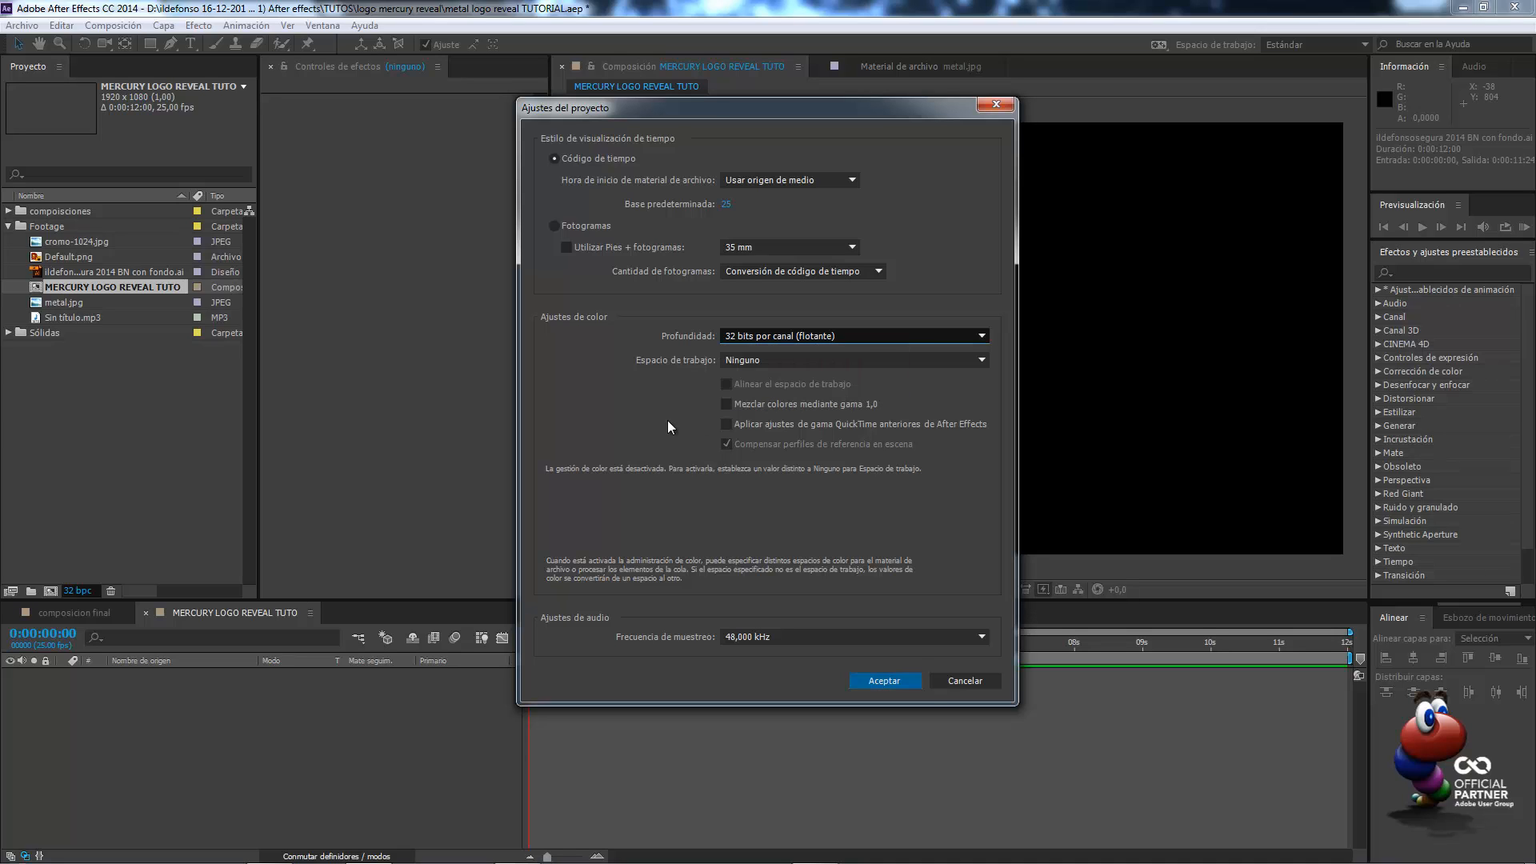
{"action": "left_click", "coordinate": [884, 680]}
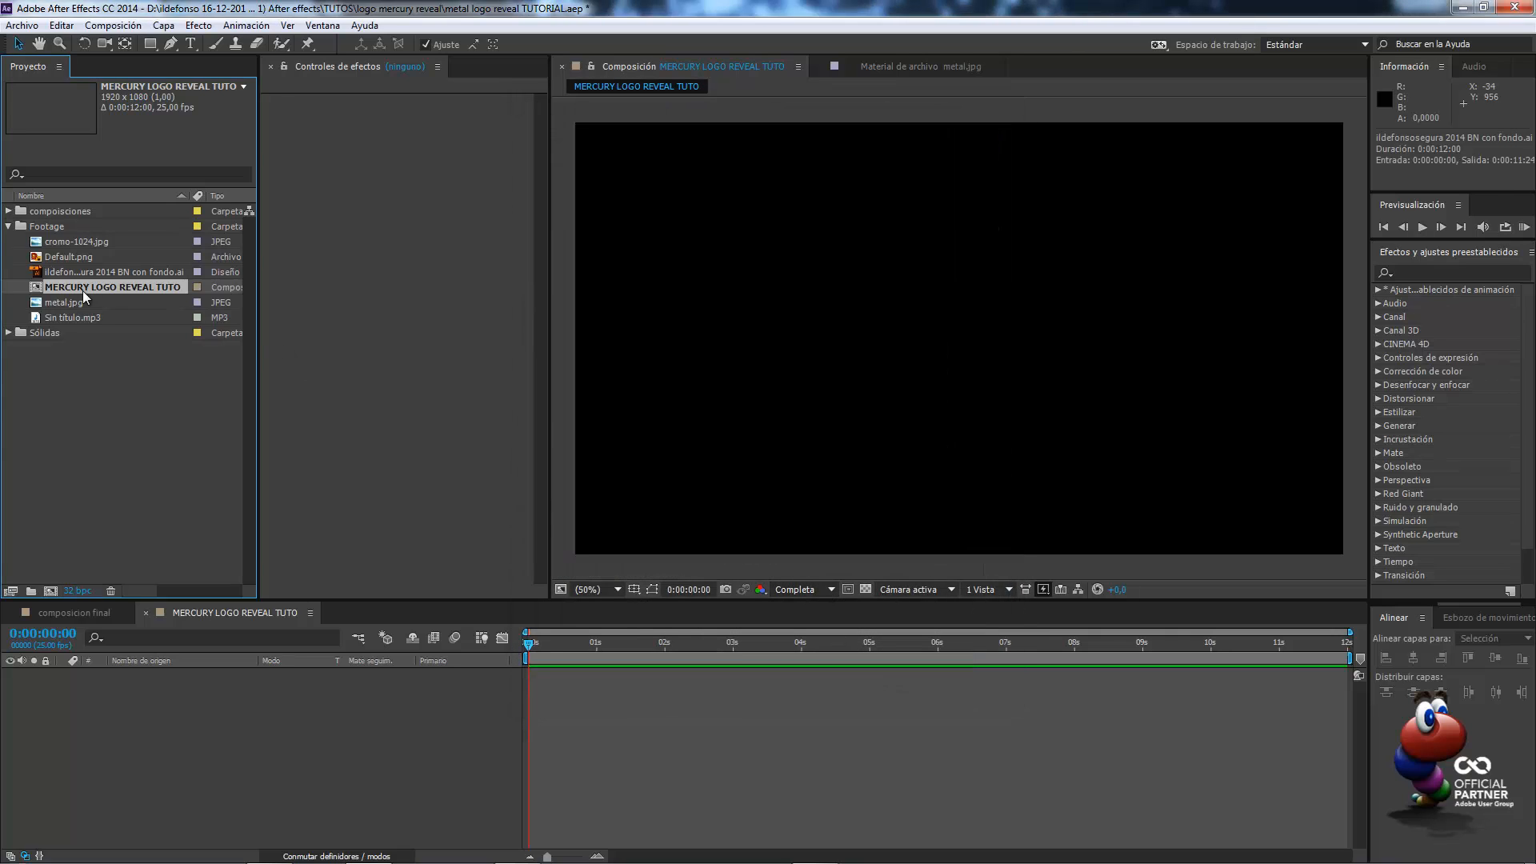
Add the logo .ai file to the new composition and display the transparency grid with title/action safe margins
{"action": "left_click", "coordinate": [94, 272]}
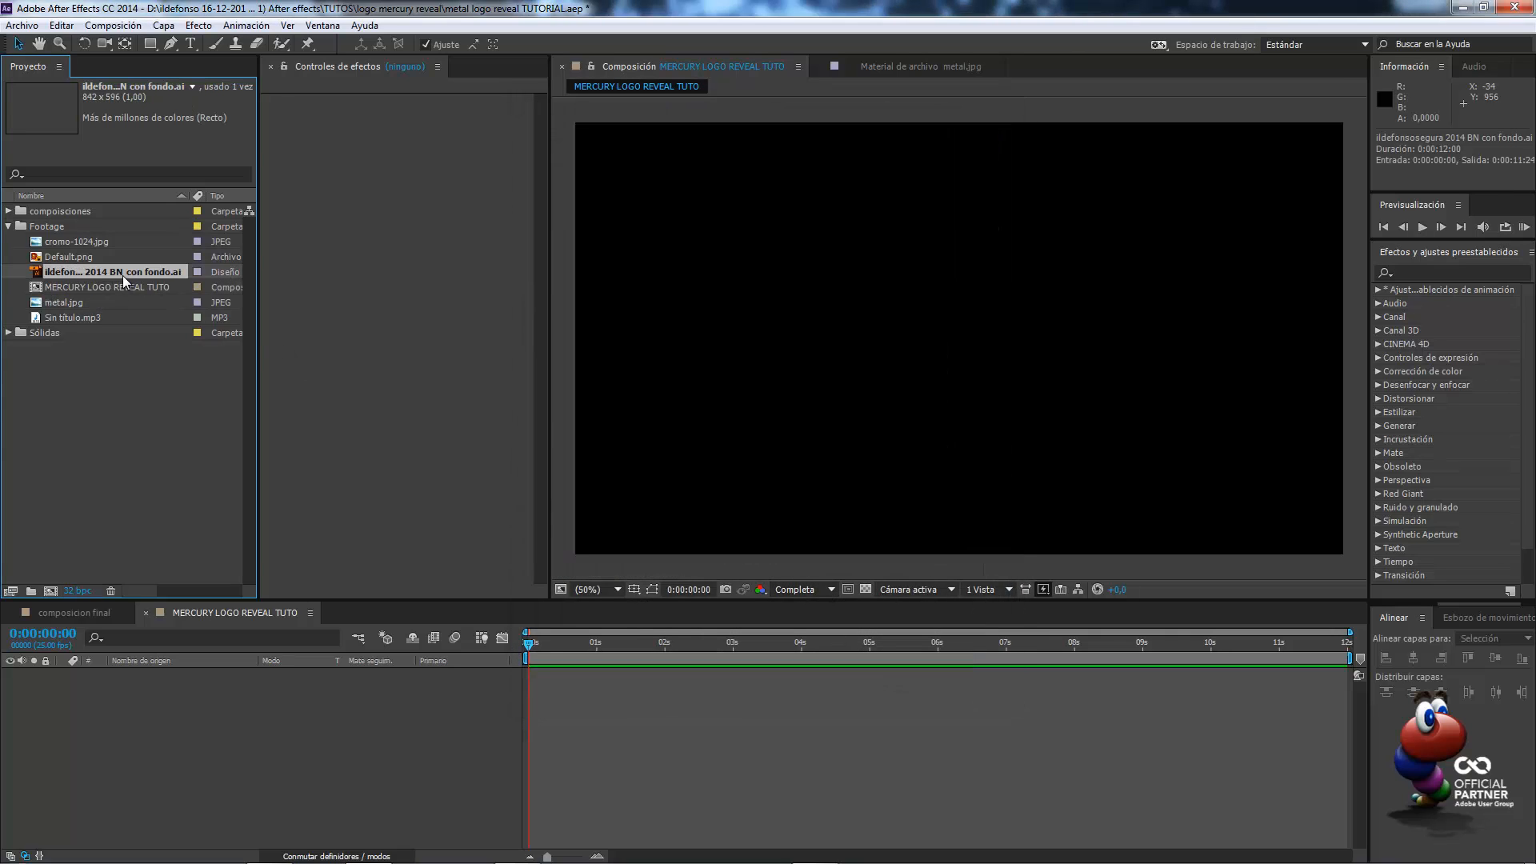
{"action": "left_click_drag", "start_coordinate": [123, 275], "coordinate": [120, 702]}
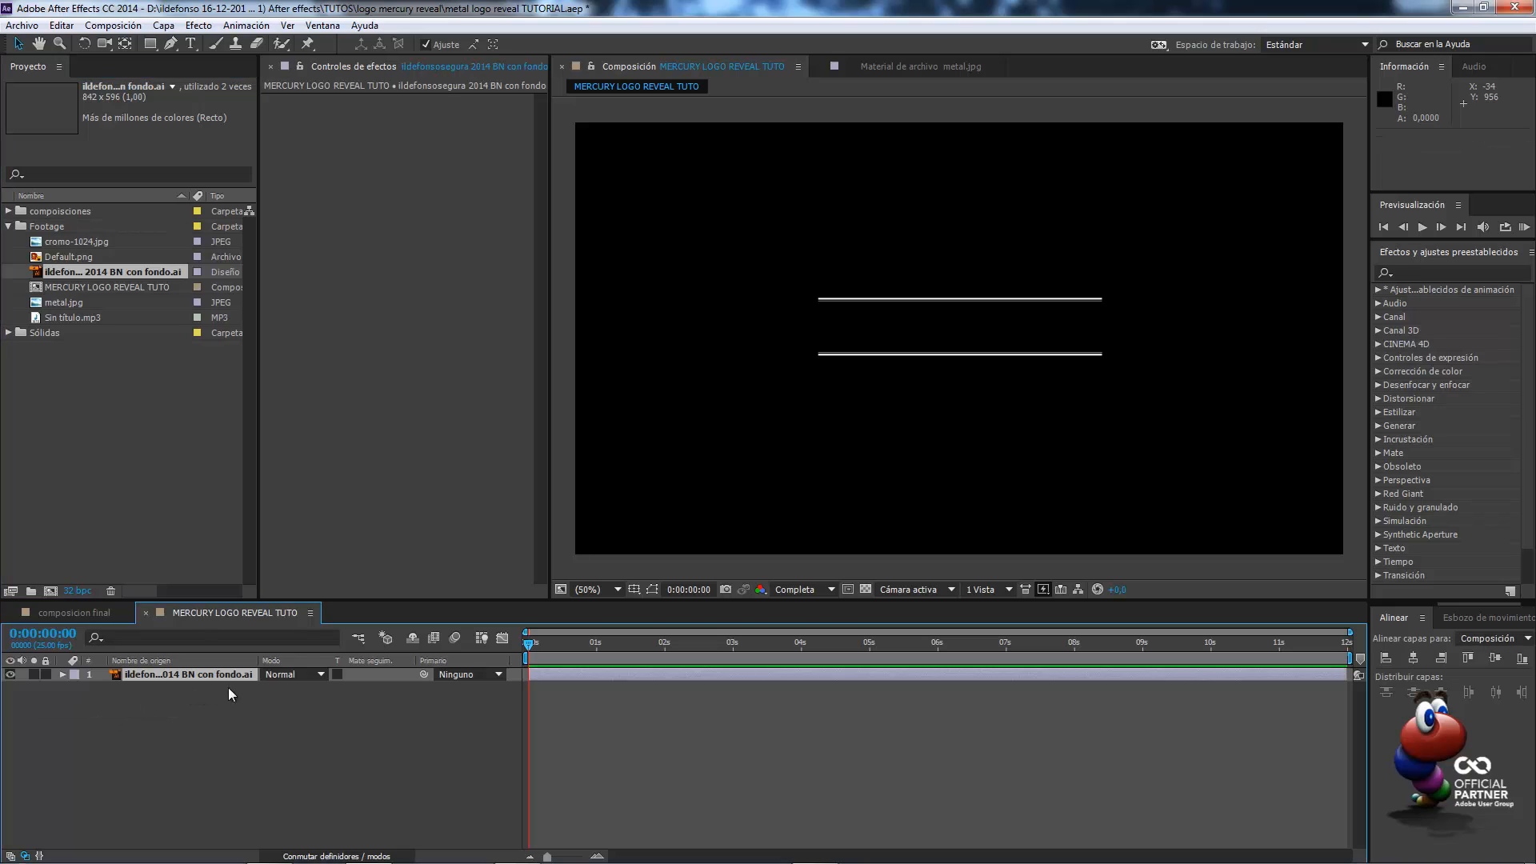
{"action": "left_click", "coordinate": [866, 589]}
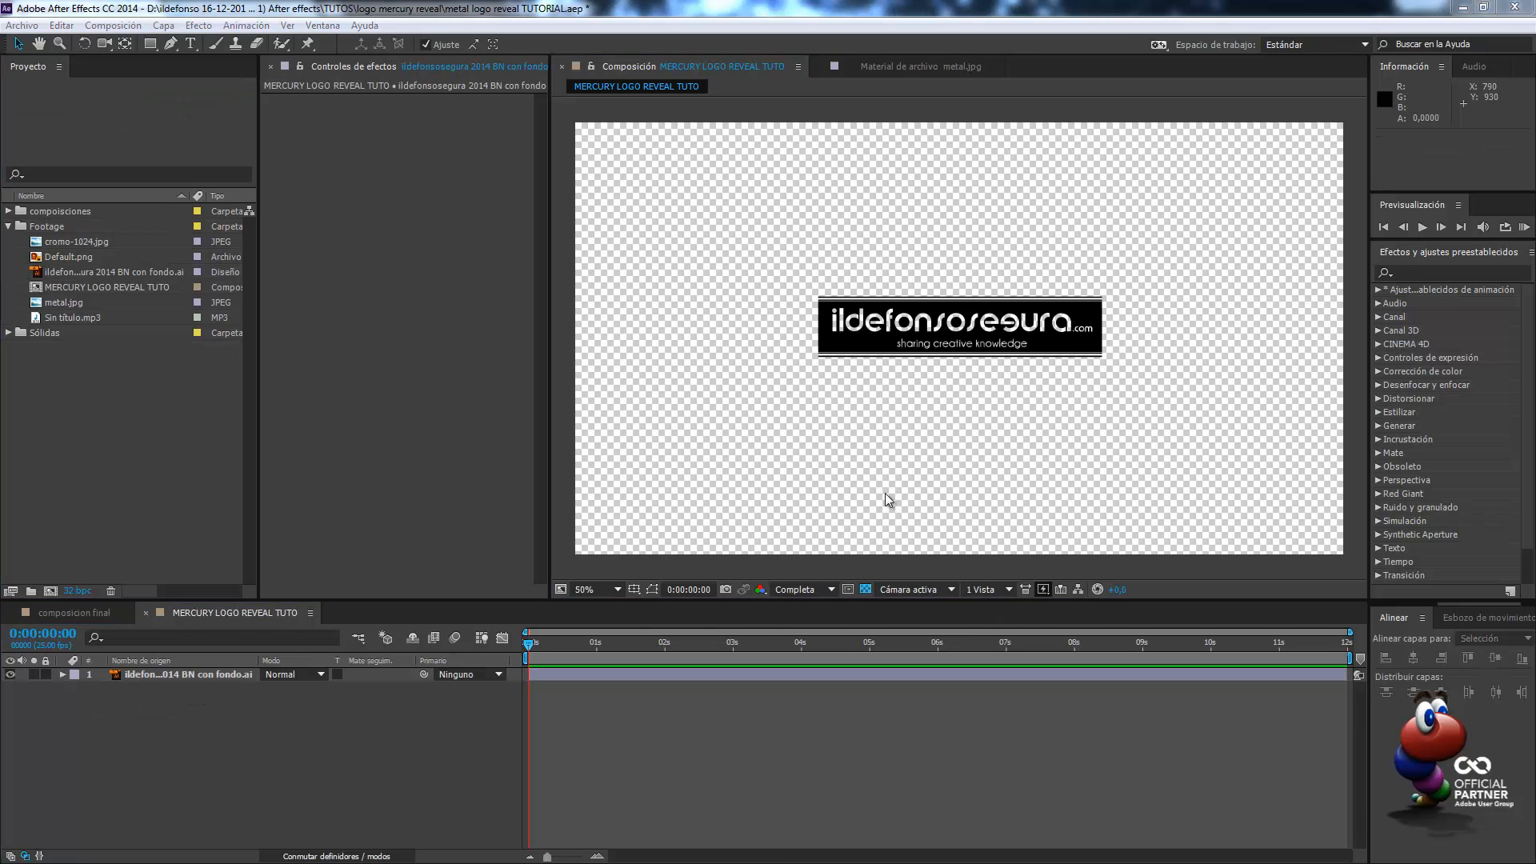
{"action": "left_click", "coordinate": [635, 589]}
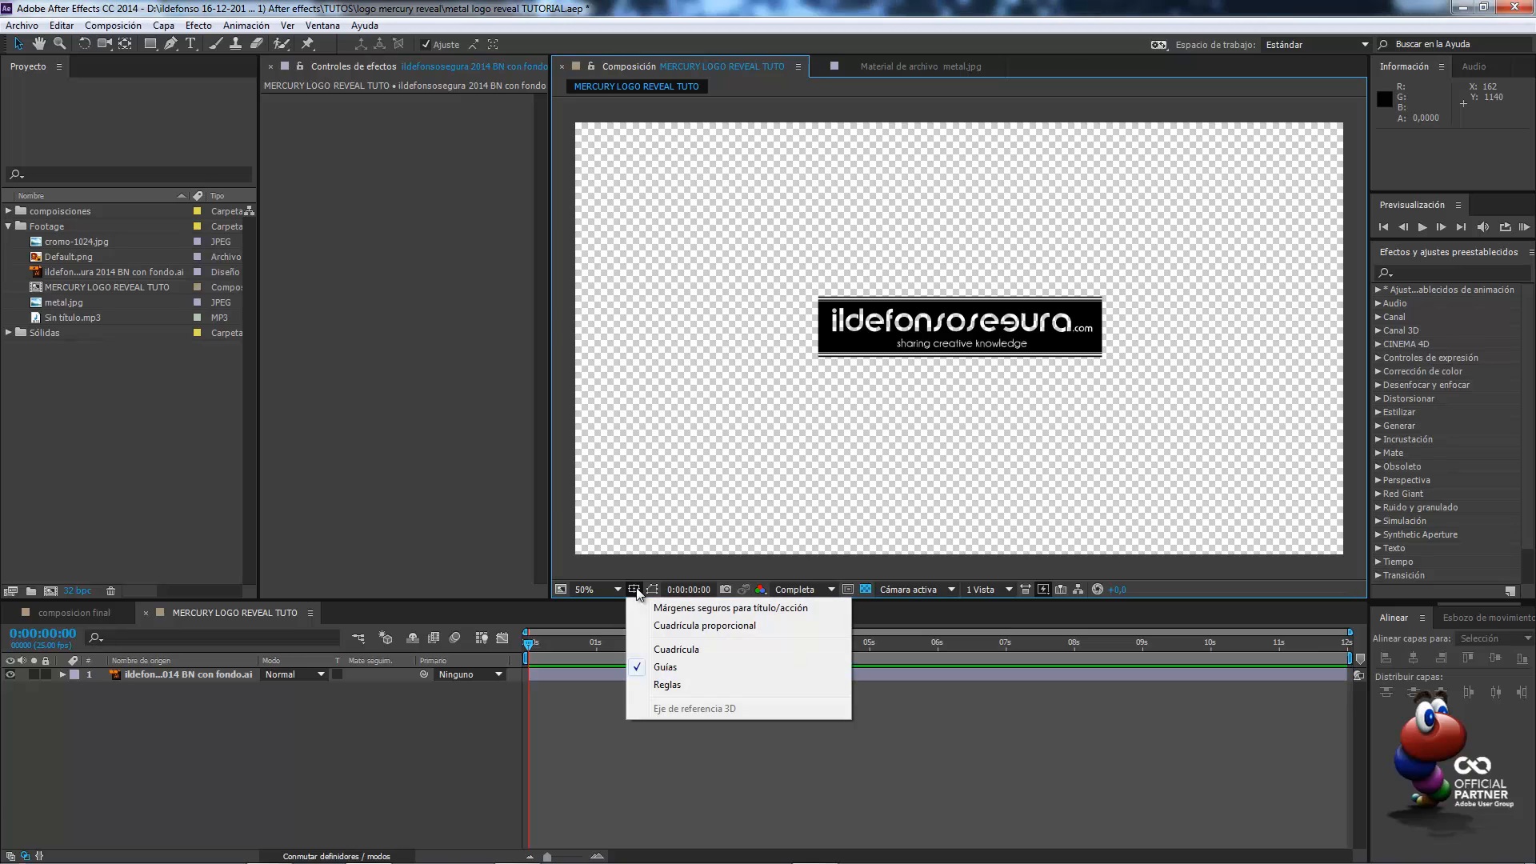
{"action": "left_click", "coordinate": [784, 609]}
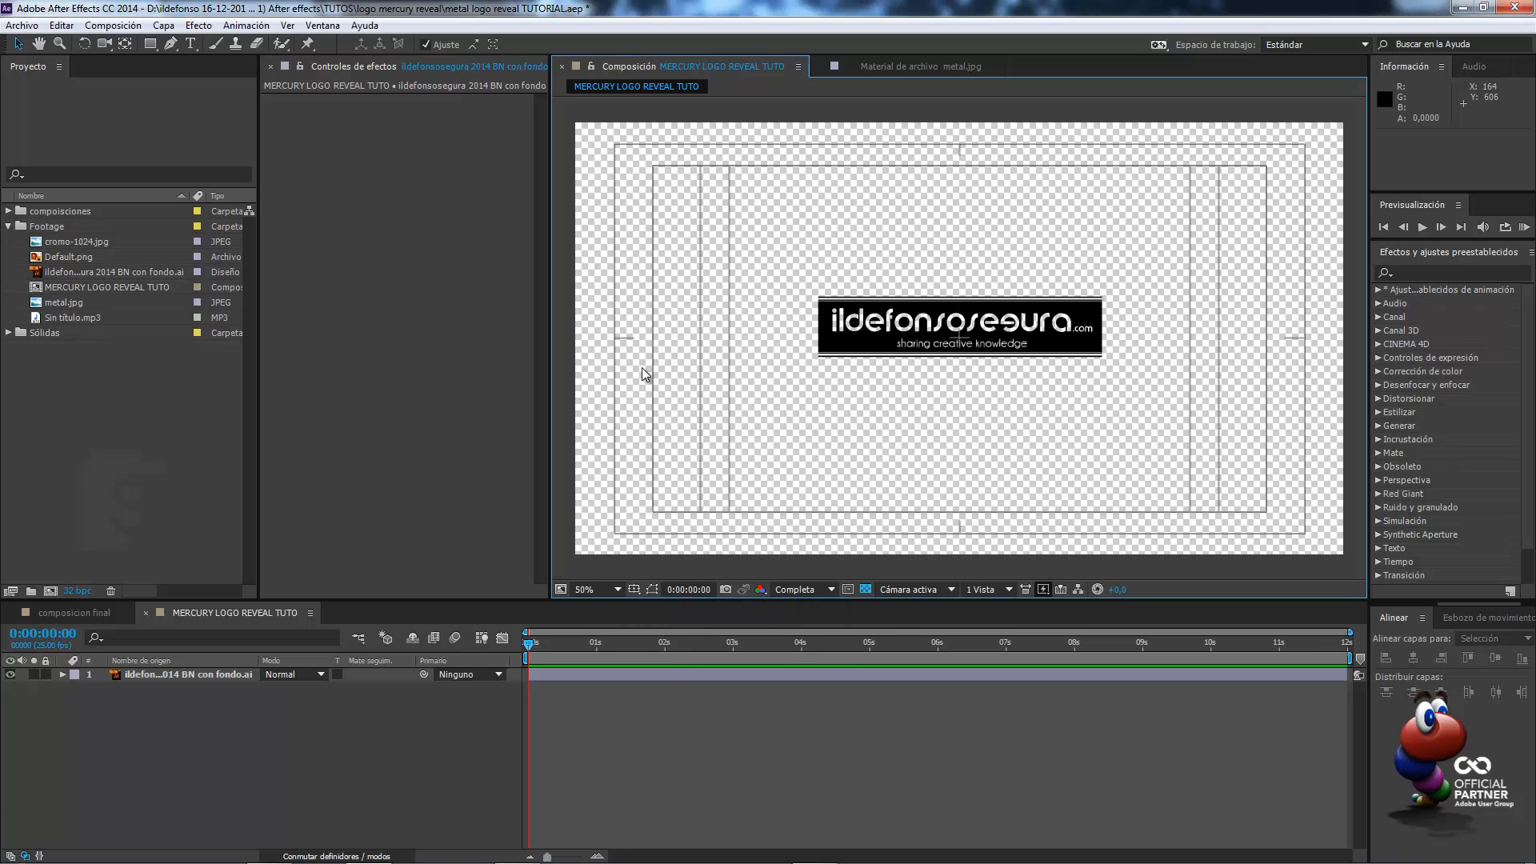
Scale the logo layer to 213%
{"action": "key", "text": "s"}
{"action": "left_click", "coordinate": [213, 676]}
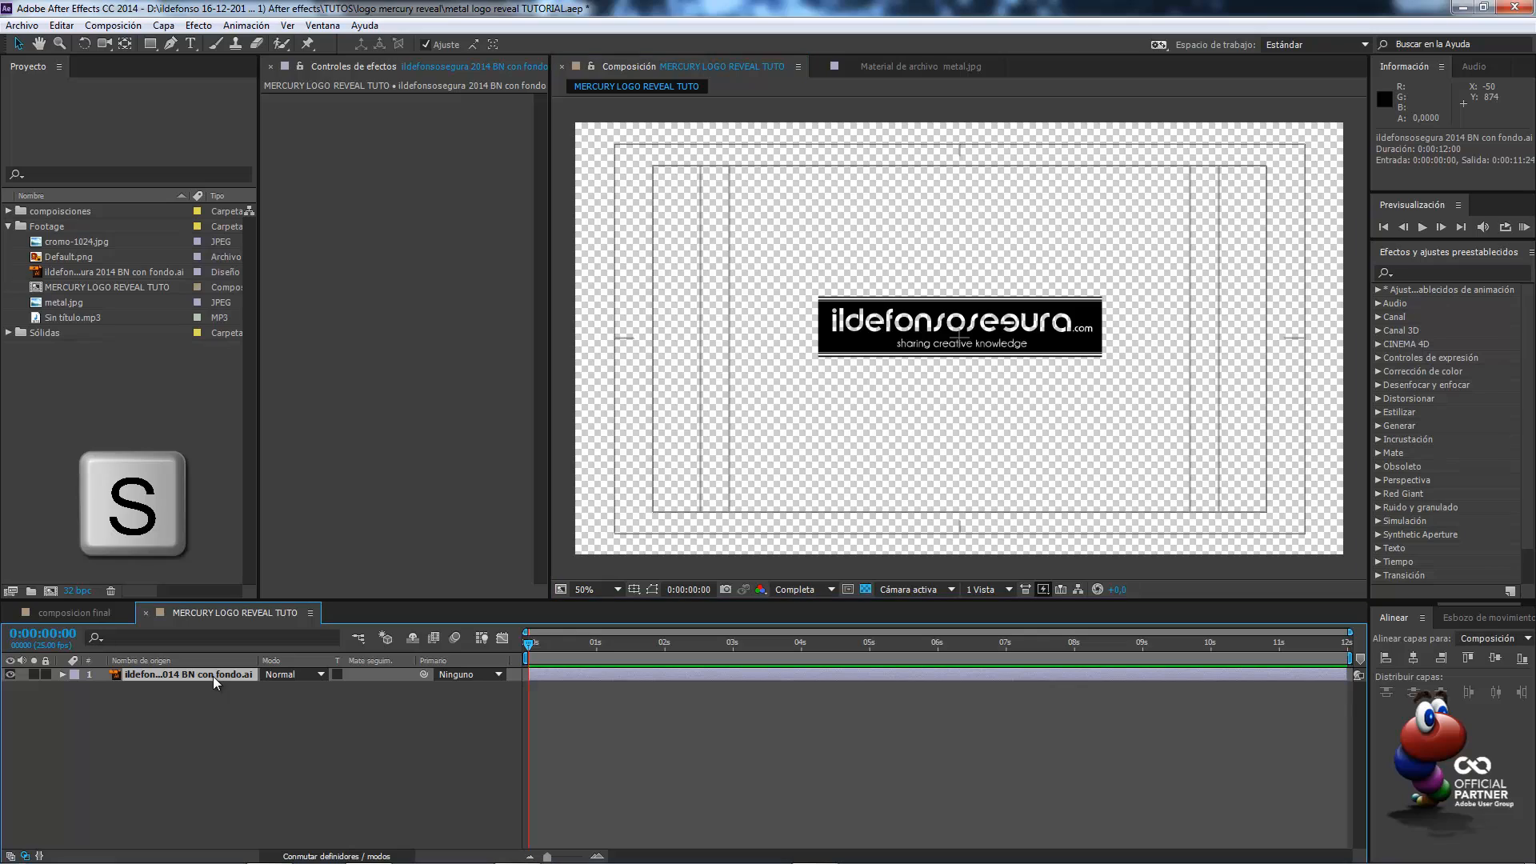
{"action": "left_click", "coordinate": [288, 688]}
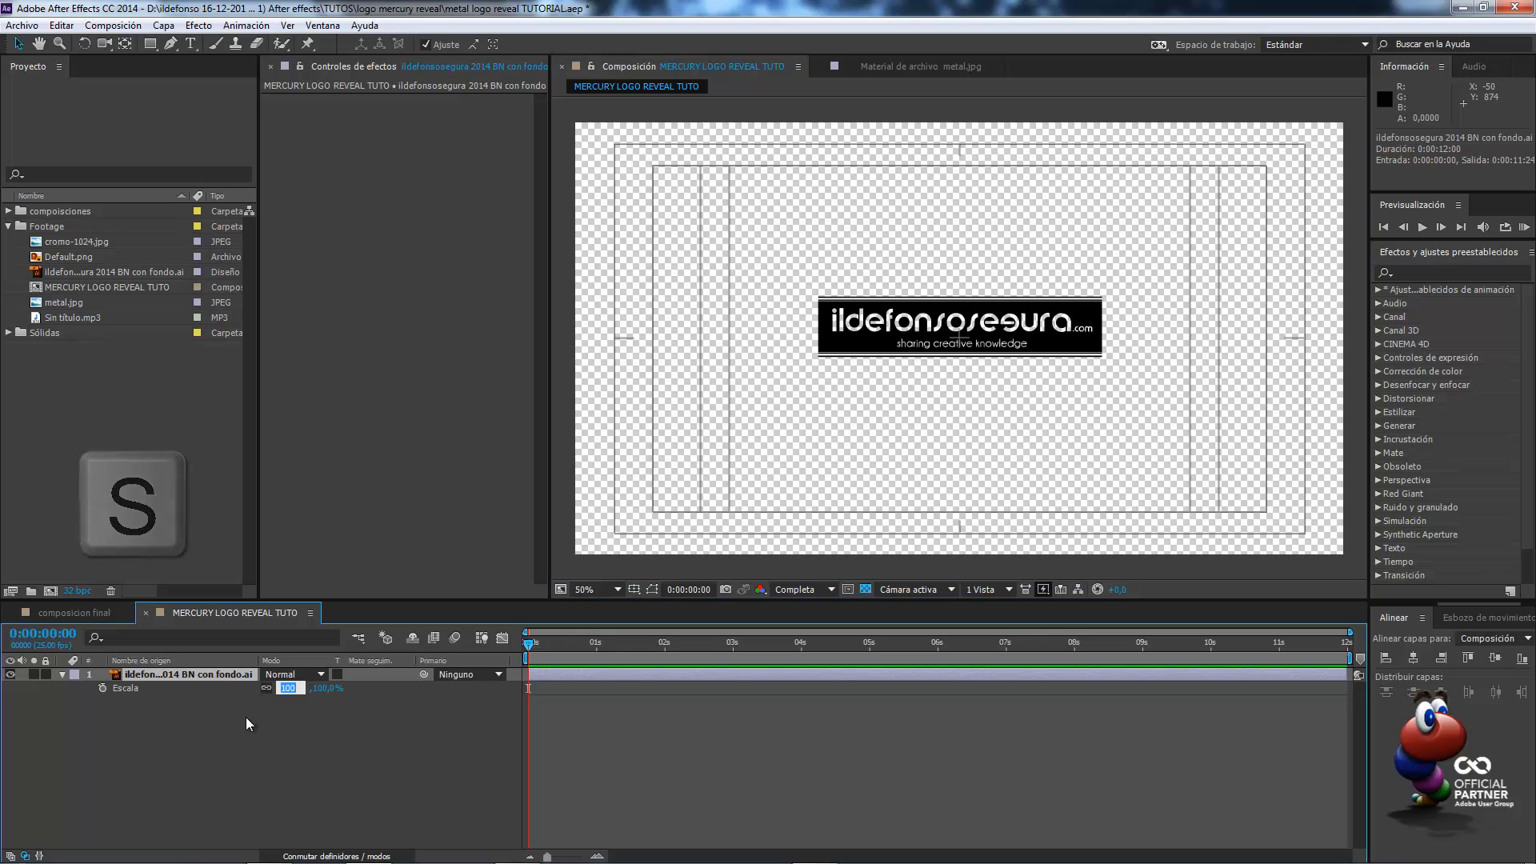
{"action": "type", "text": "213"}
{"action": "key", "text": "Return"}
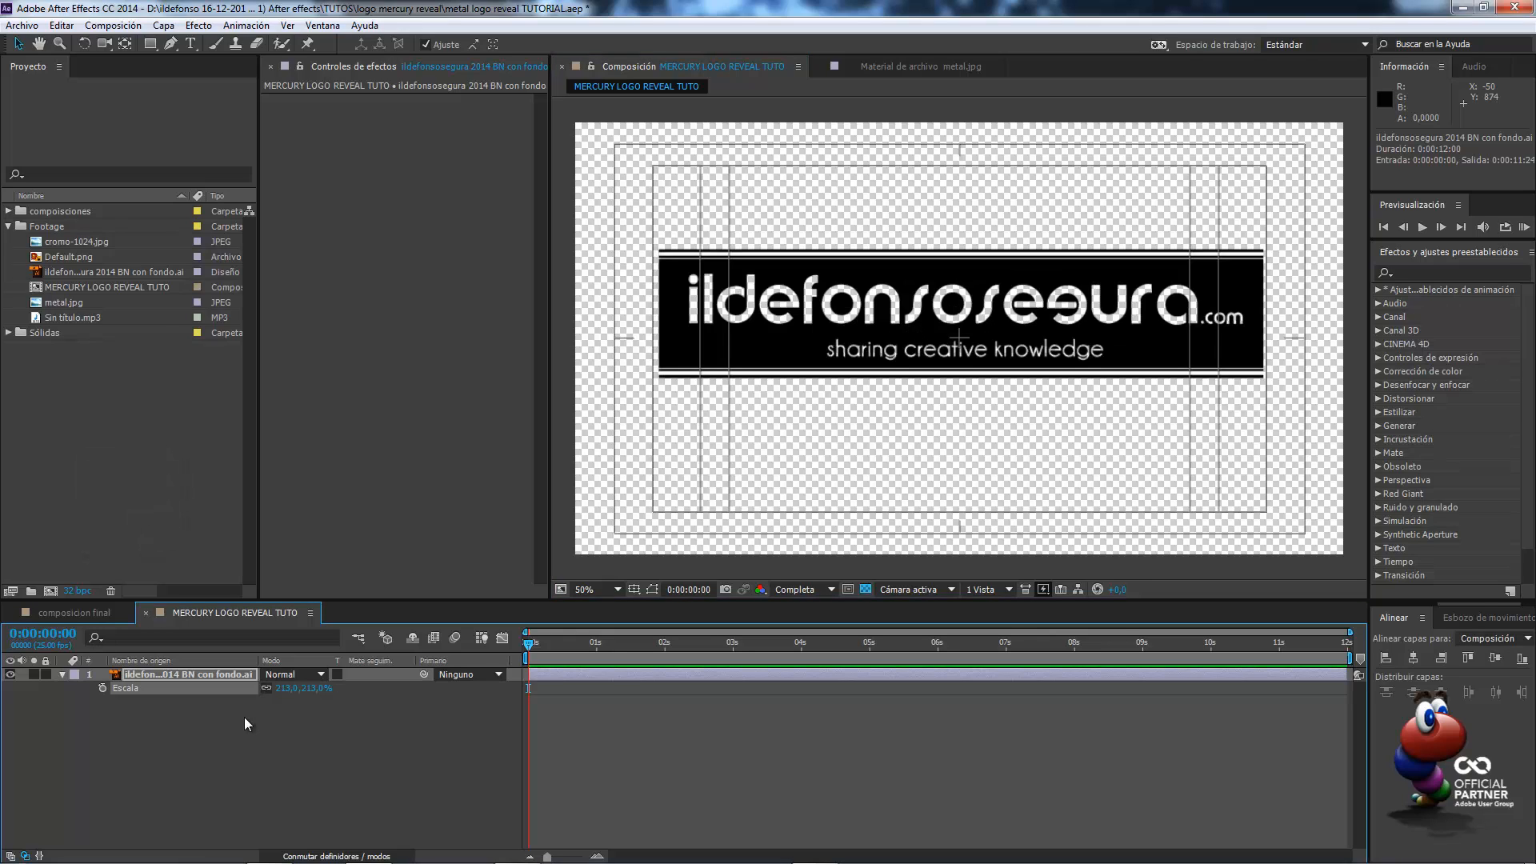
Set the logo layer's position to 956, 589
{"action": "key", "text": "p"}
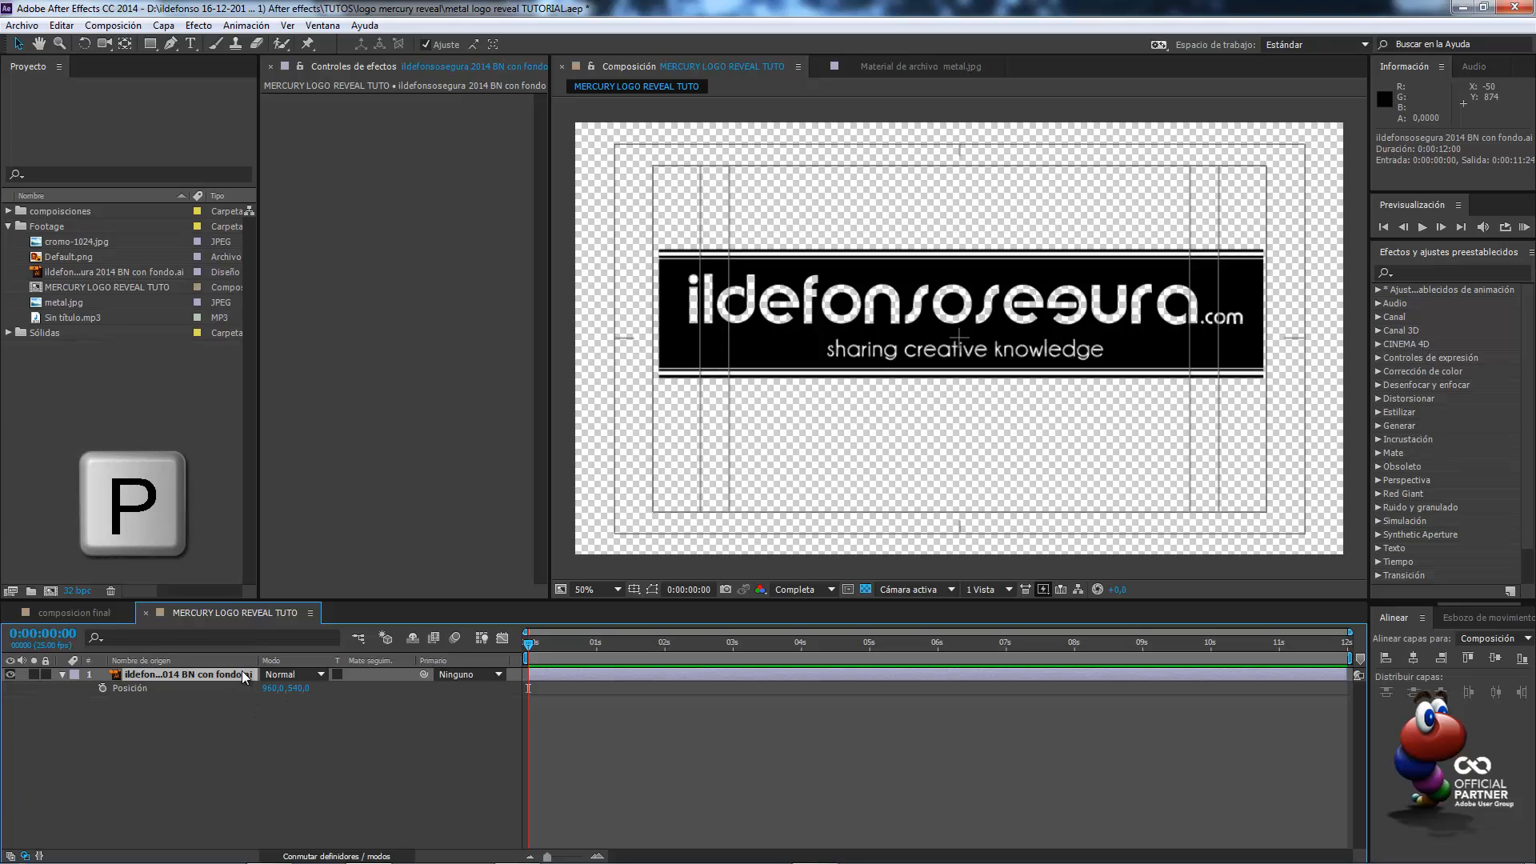
{"action": "left_click", "coordinate": [271, 689]}
{"action": "type", "text": "956"}
{"action": "key", "text": "Tab"}
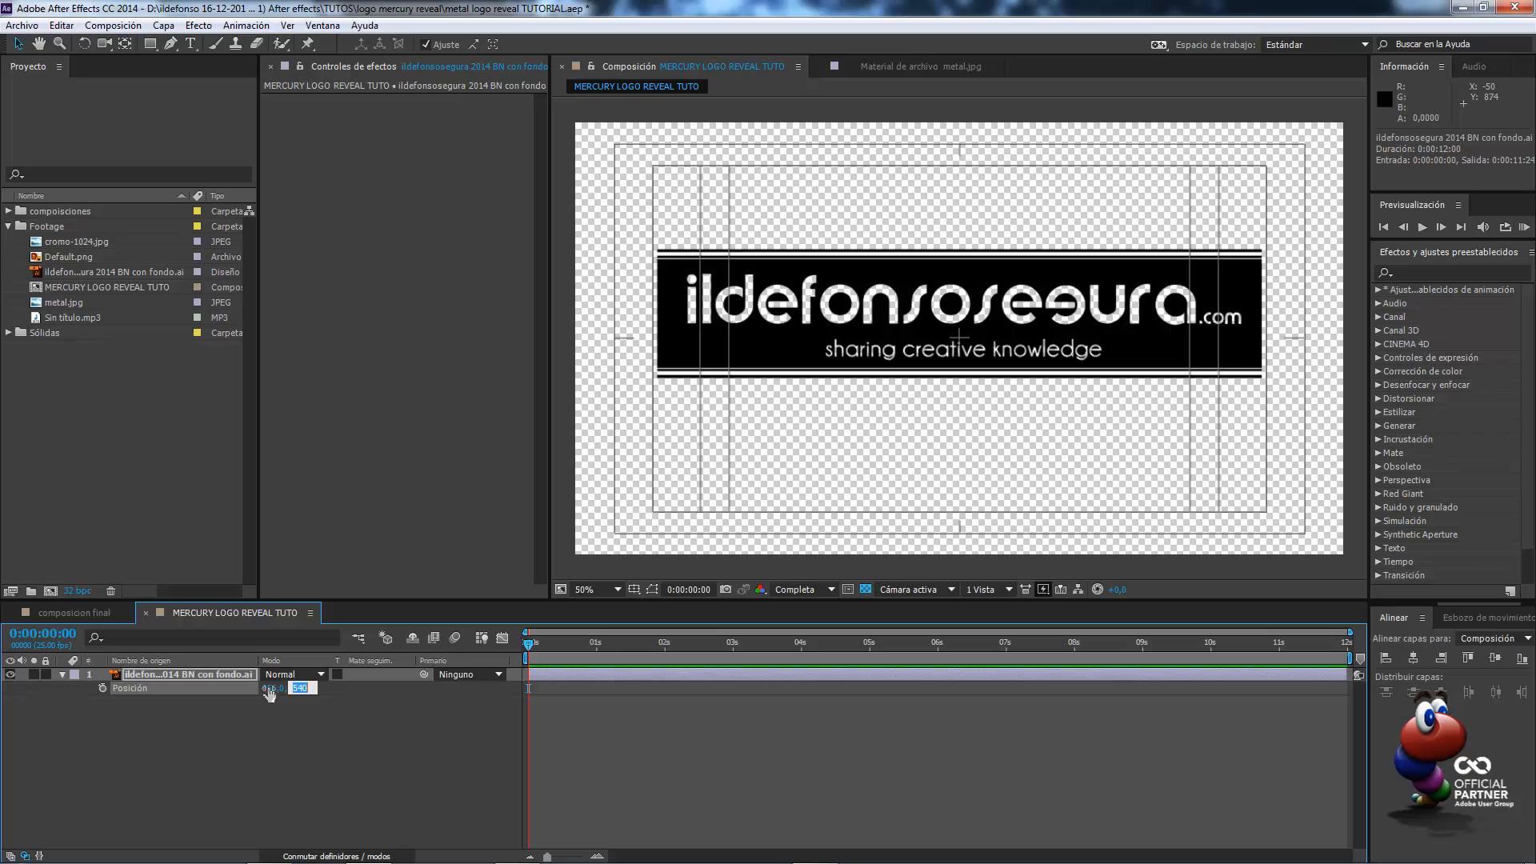
{"action": "type", "text": "589"}
{"action": "left_click", "coordinate": [268, 687]}
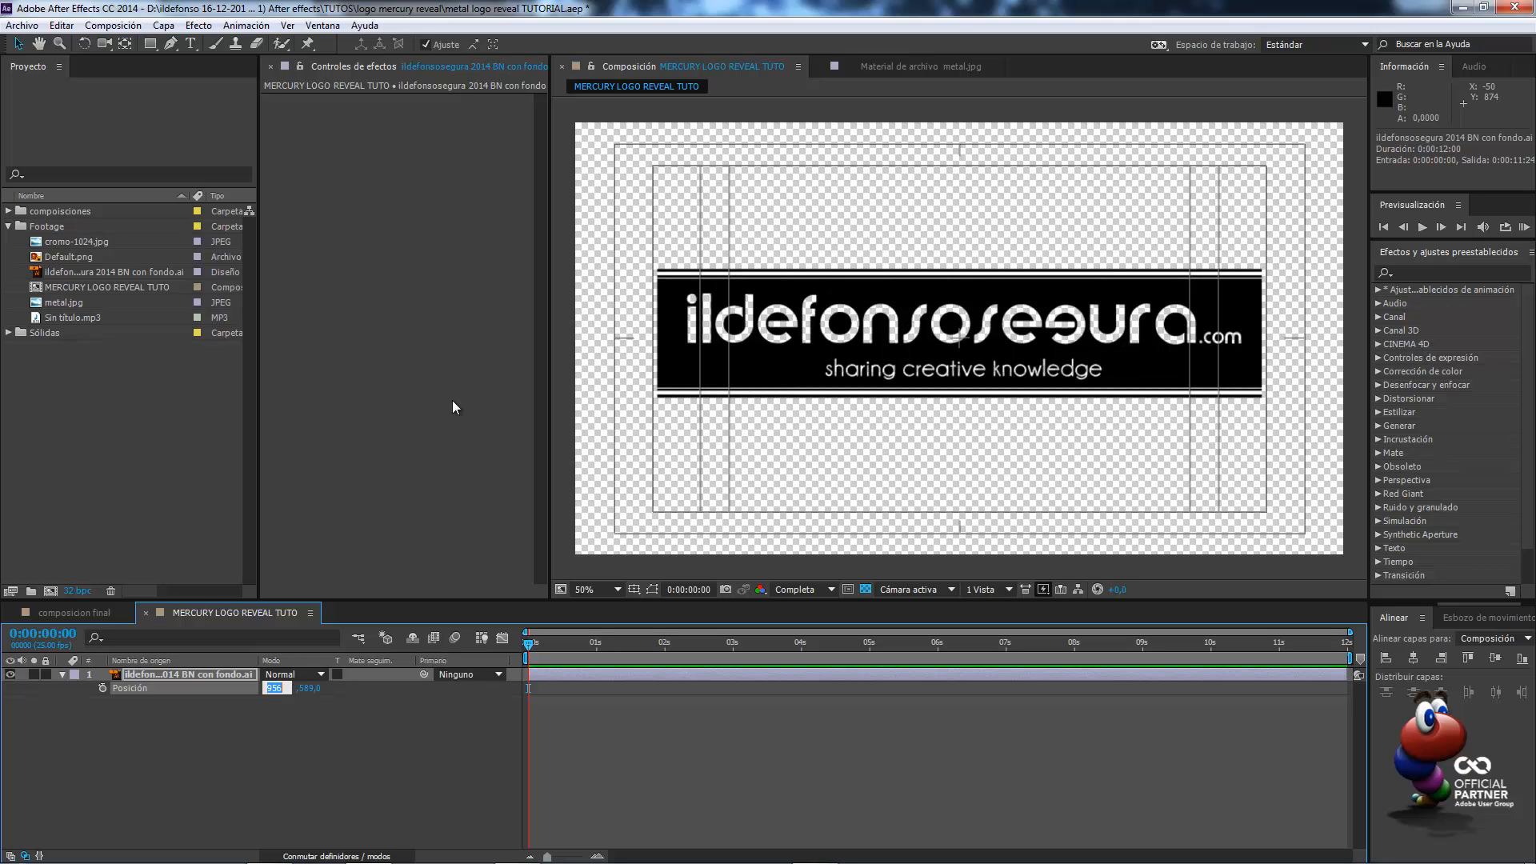
{"action": "scroll", "coordinate": [803, 404], "scroll_direction": "down", "scroll_amount": 3}
{"action": "scroll", "coordinate": [809, 406], "scroll_direction": "up", "scroll_amount": 3}
{"action": "left_click", "coordinate": [382, 717]}
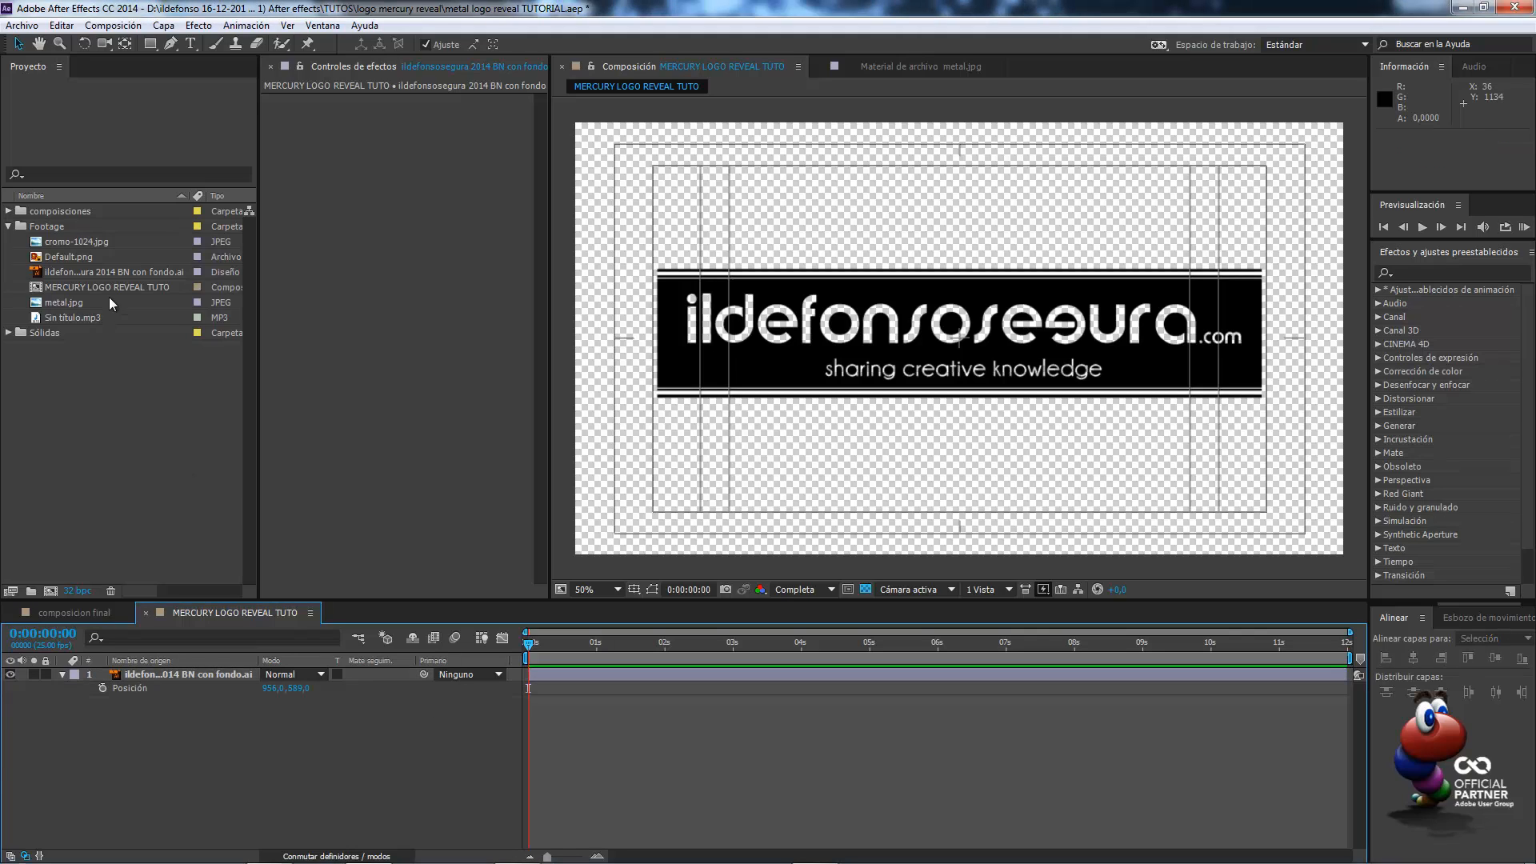
Move the MERCURY LOGO REVEAL TUTO composition out of the Footage folder to the project's root level
{"action": "left_click_drag", "start_coordinate": [109, 288], "coordinate": [107, 367]}
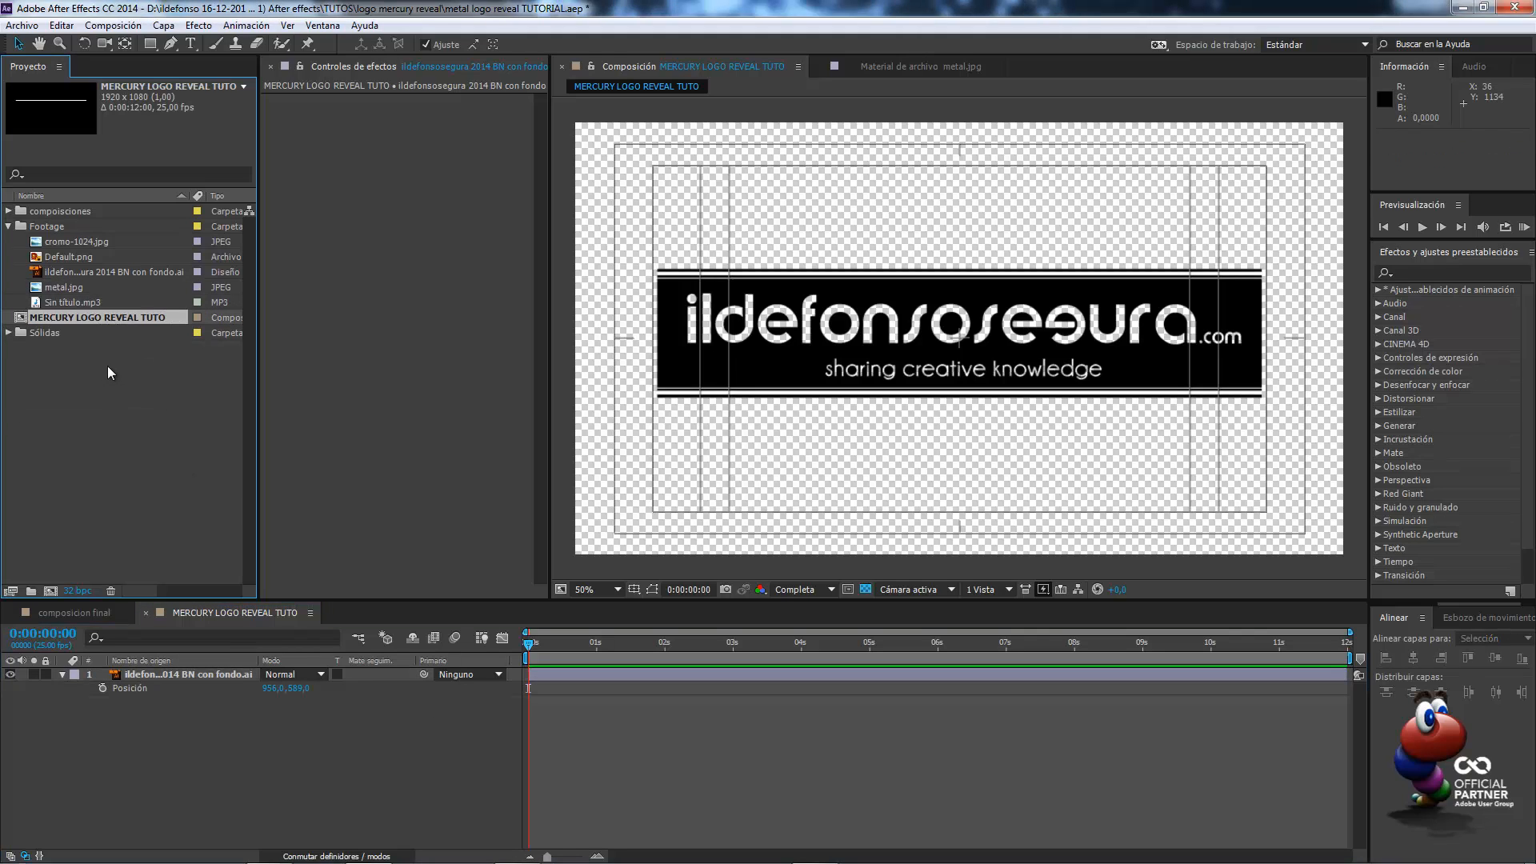
Precompose the logo layer as LOGO PRINCIPAL, transferring all attributes to the new composition
{"action": "left_click", "coordinate": [183, 674]}
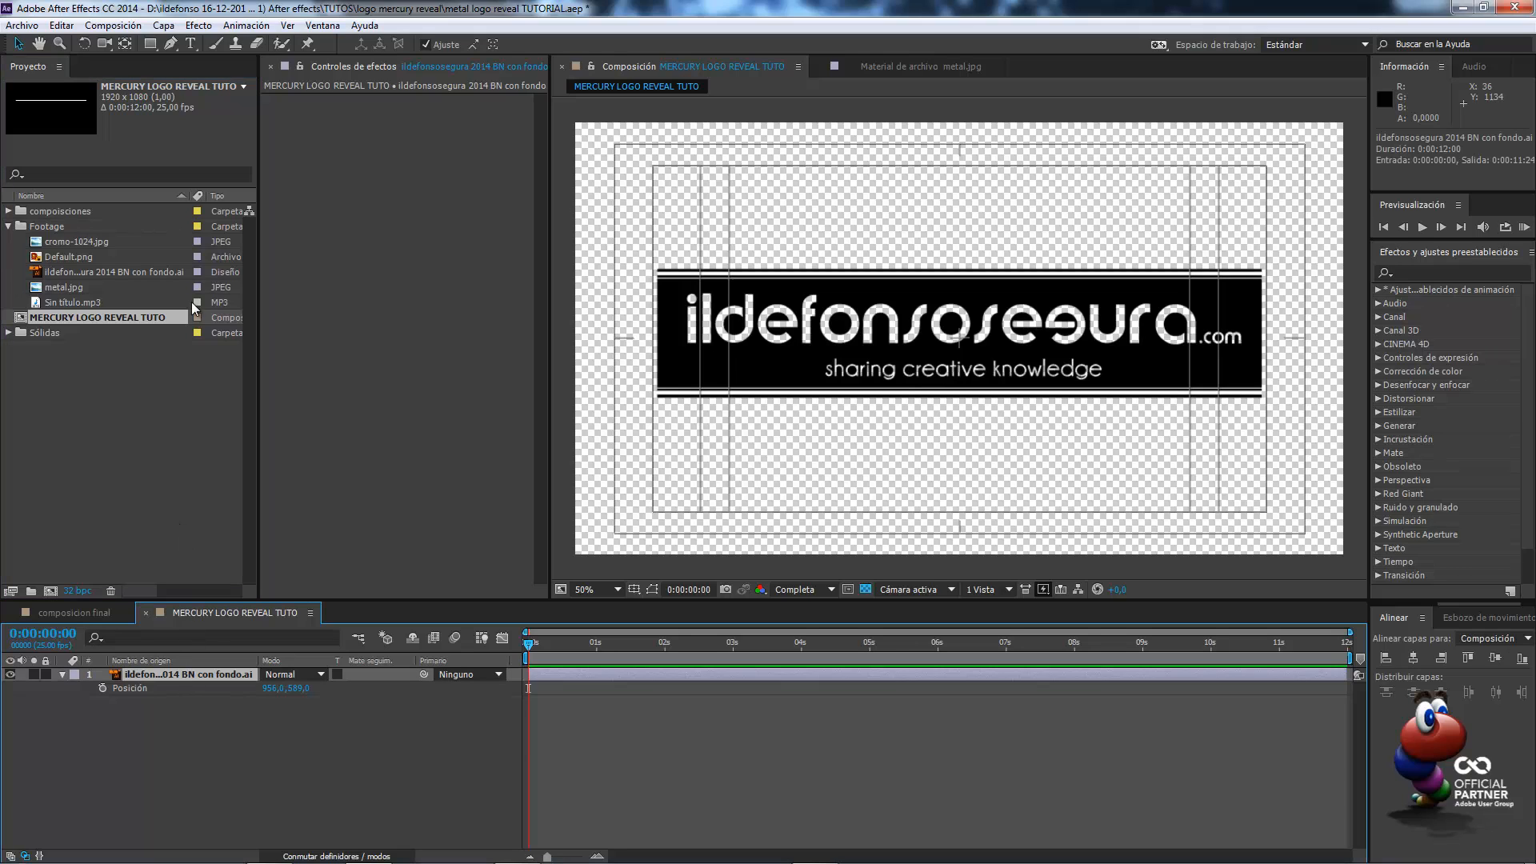
{"action": "left_click", "coordinate": [163, 25]}
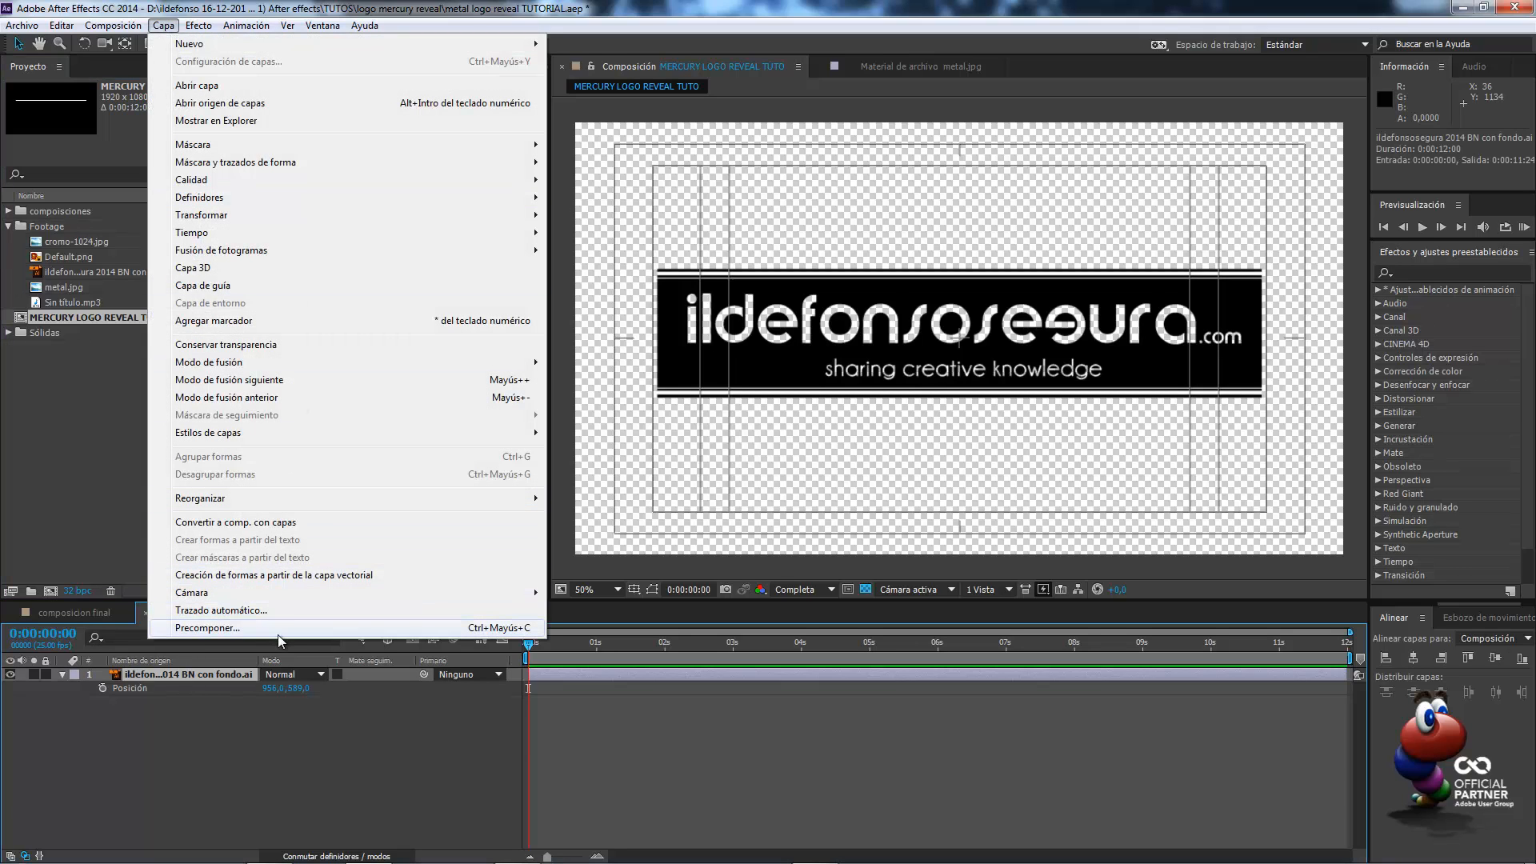
{"action": "left_click", "coordinate": [282, 627]}
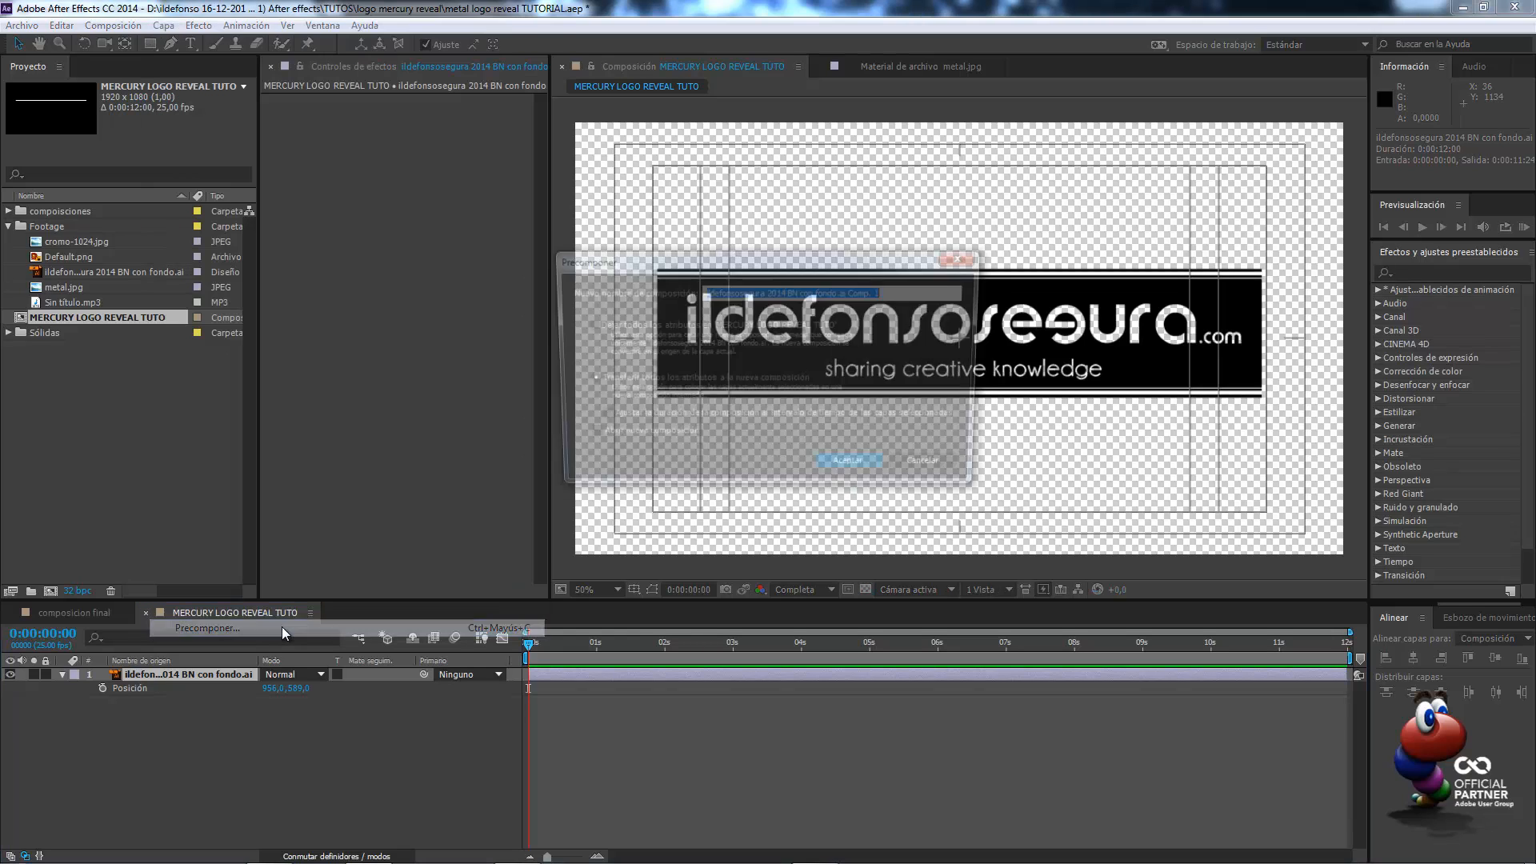
{"action": "type", "text": "LOGO PRINCIPAL"}
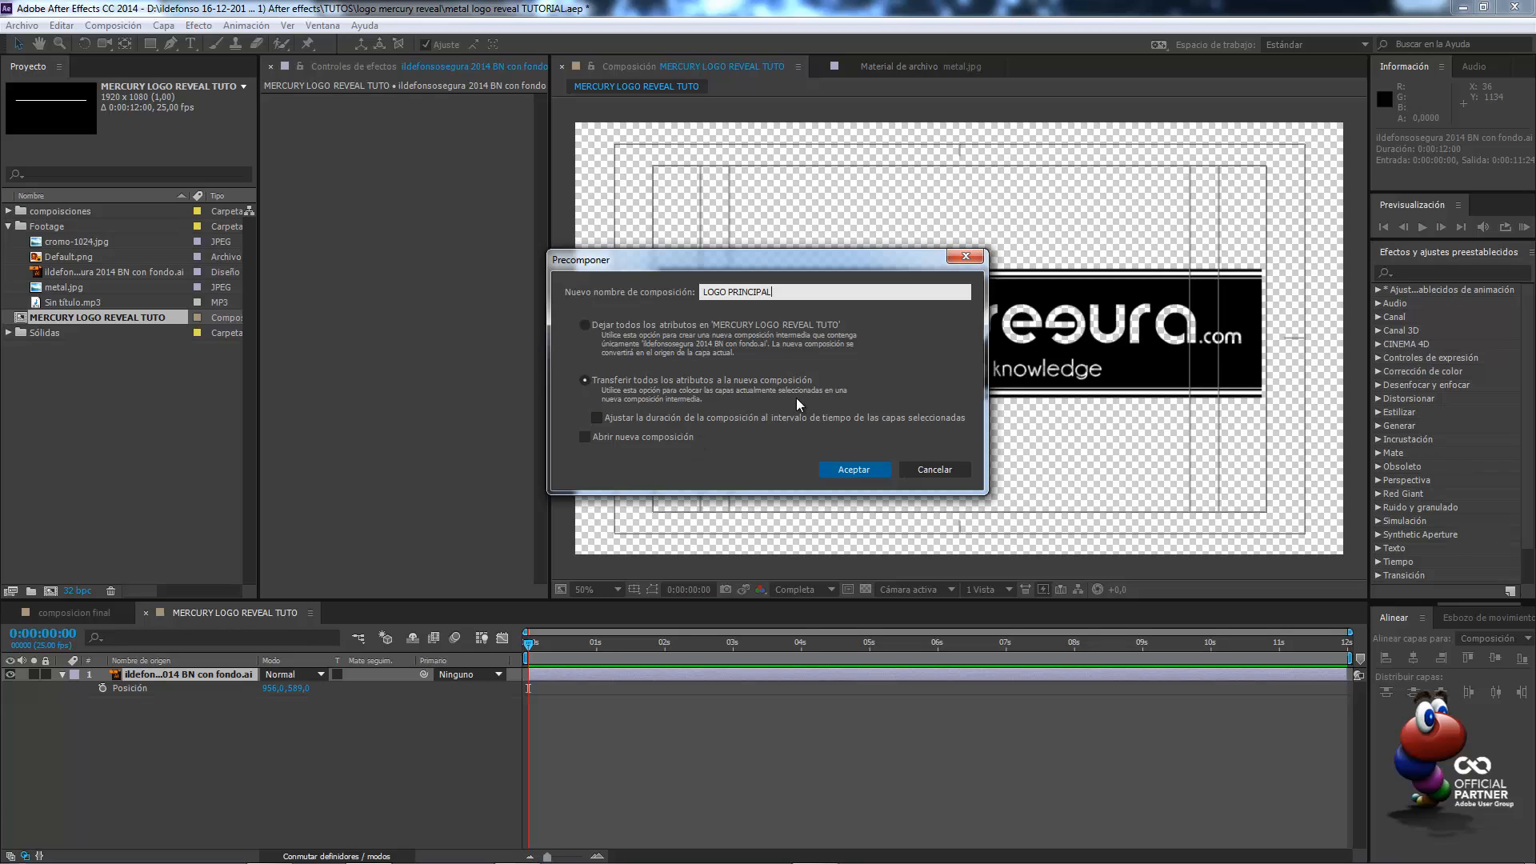
{"action": "left_click", "coordinate": [854, 468]}
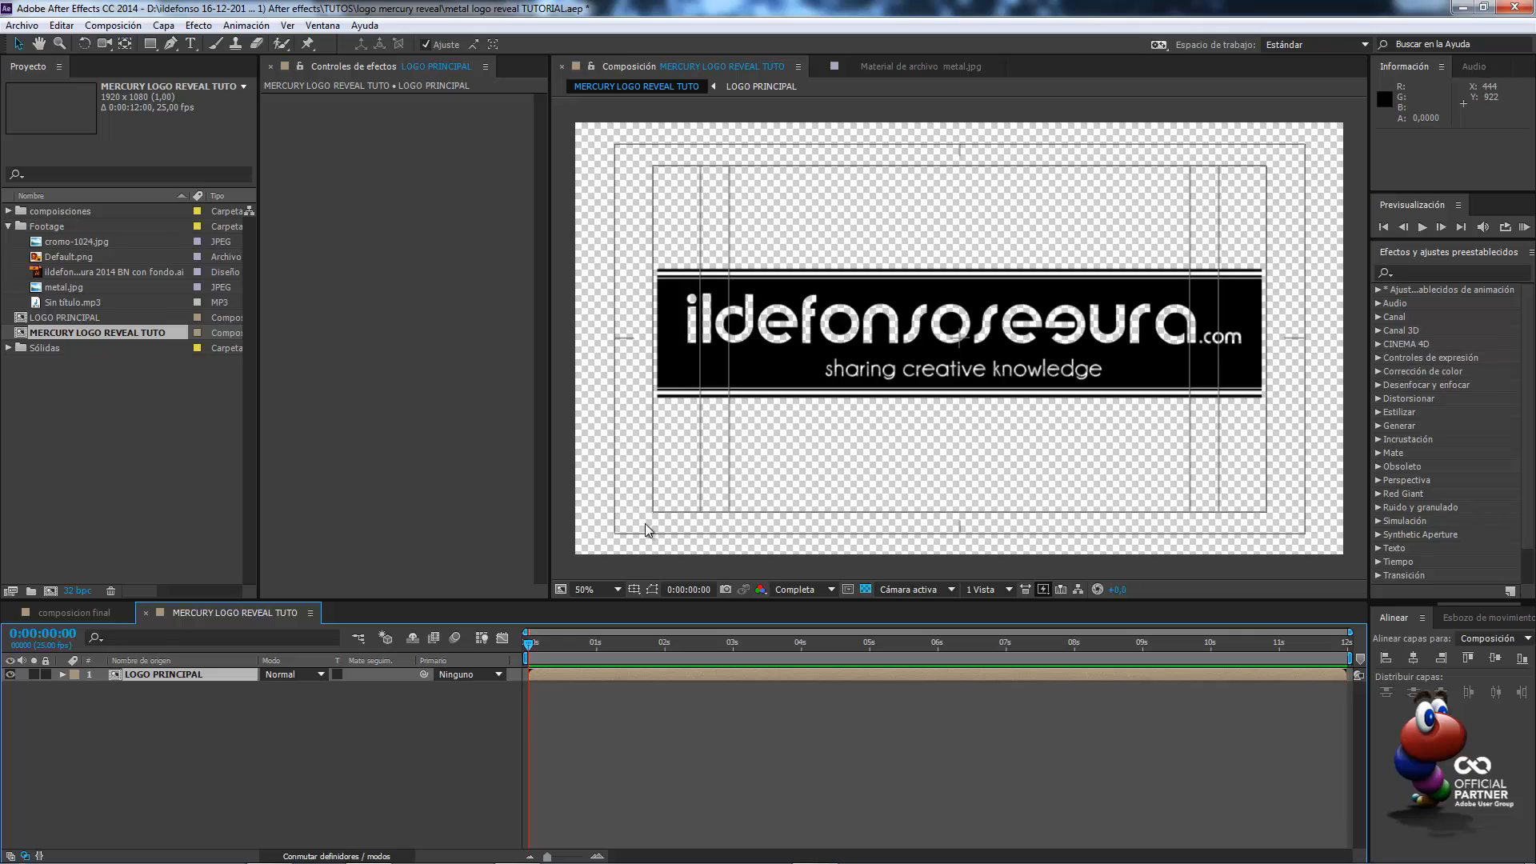
Open the LOGO PRINCIPAL composition and create a composition-sized solid named BG in dark gray 454545
{"action": "double_click", "coordinate": [237, 675]}
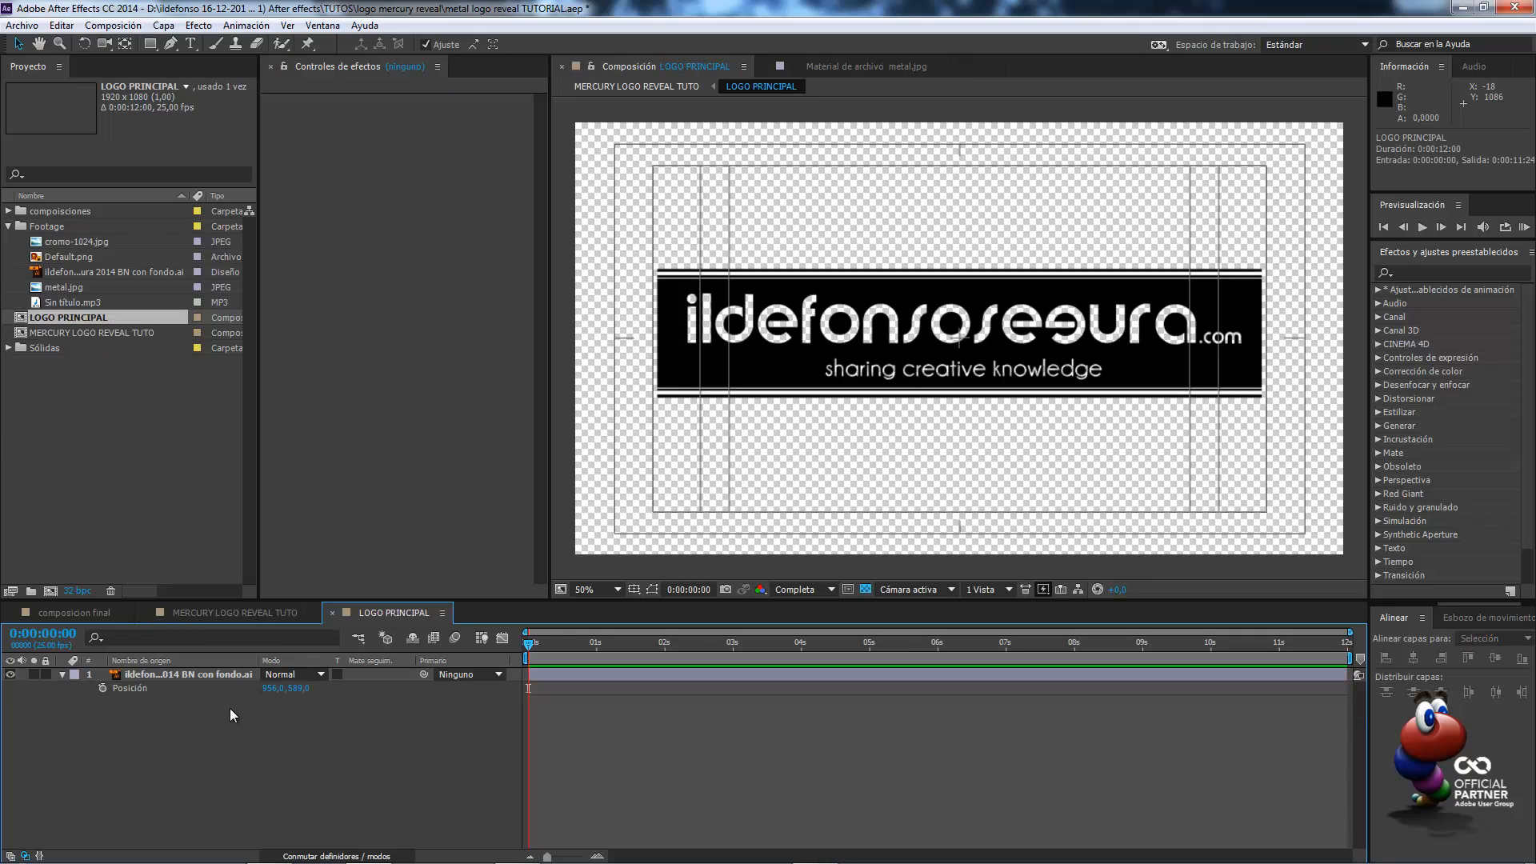
{"action": "right_click", "coordinate": [229, 709]}
{"action": "mouse_move", "coordinate": [282, 538]}
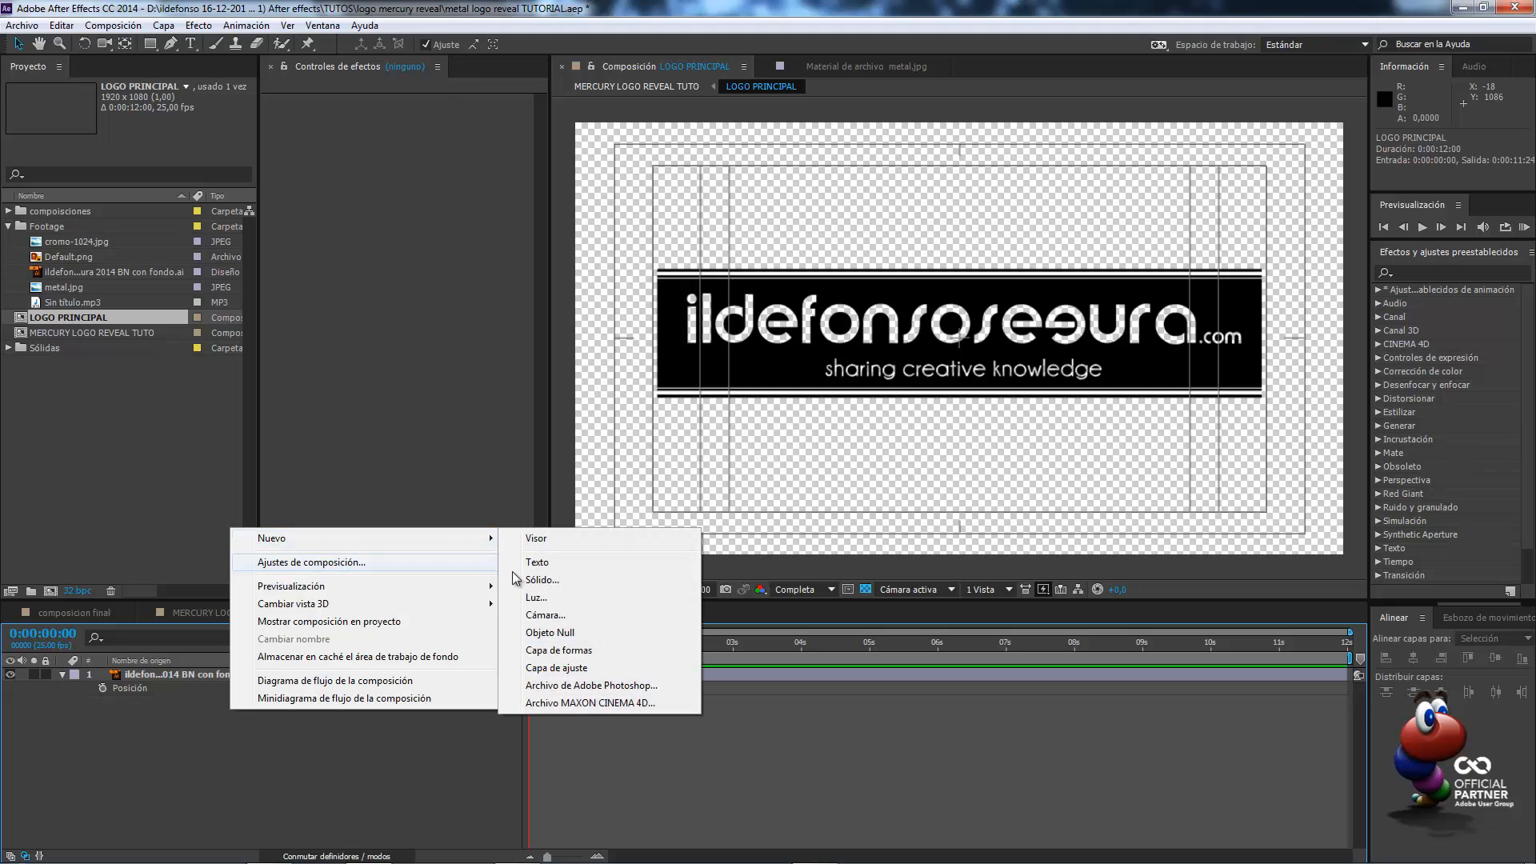
{"action": "left_click", "coordinate": [557, 579]}
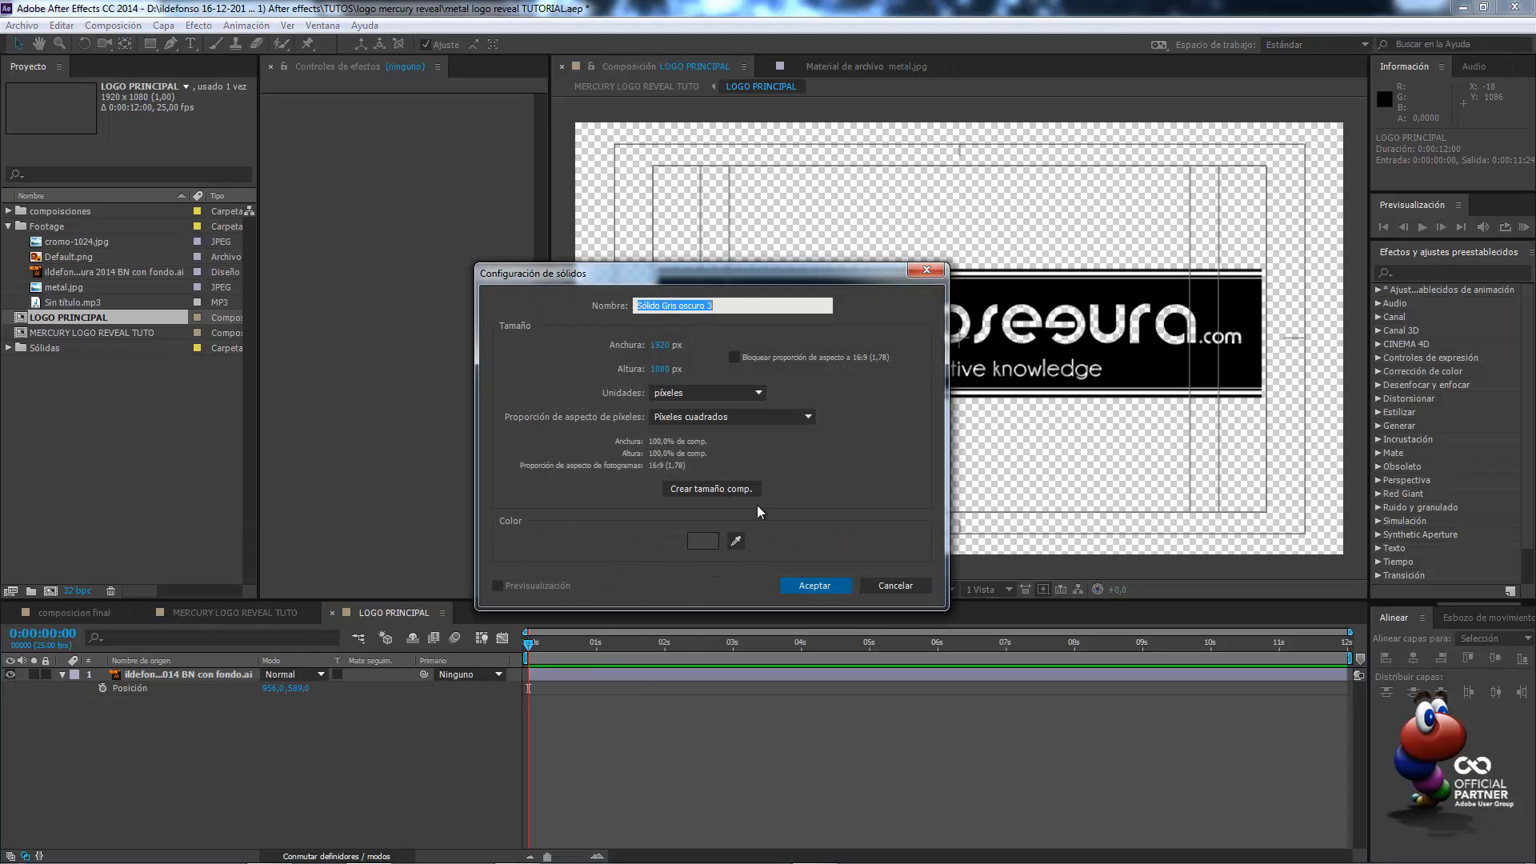
{"action": "type", "text": "BG"}
{"action": "left_click", "coordinate": [703, 545]}
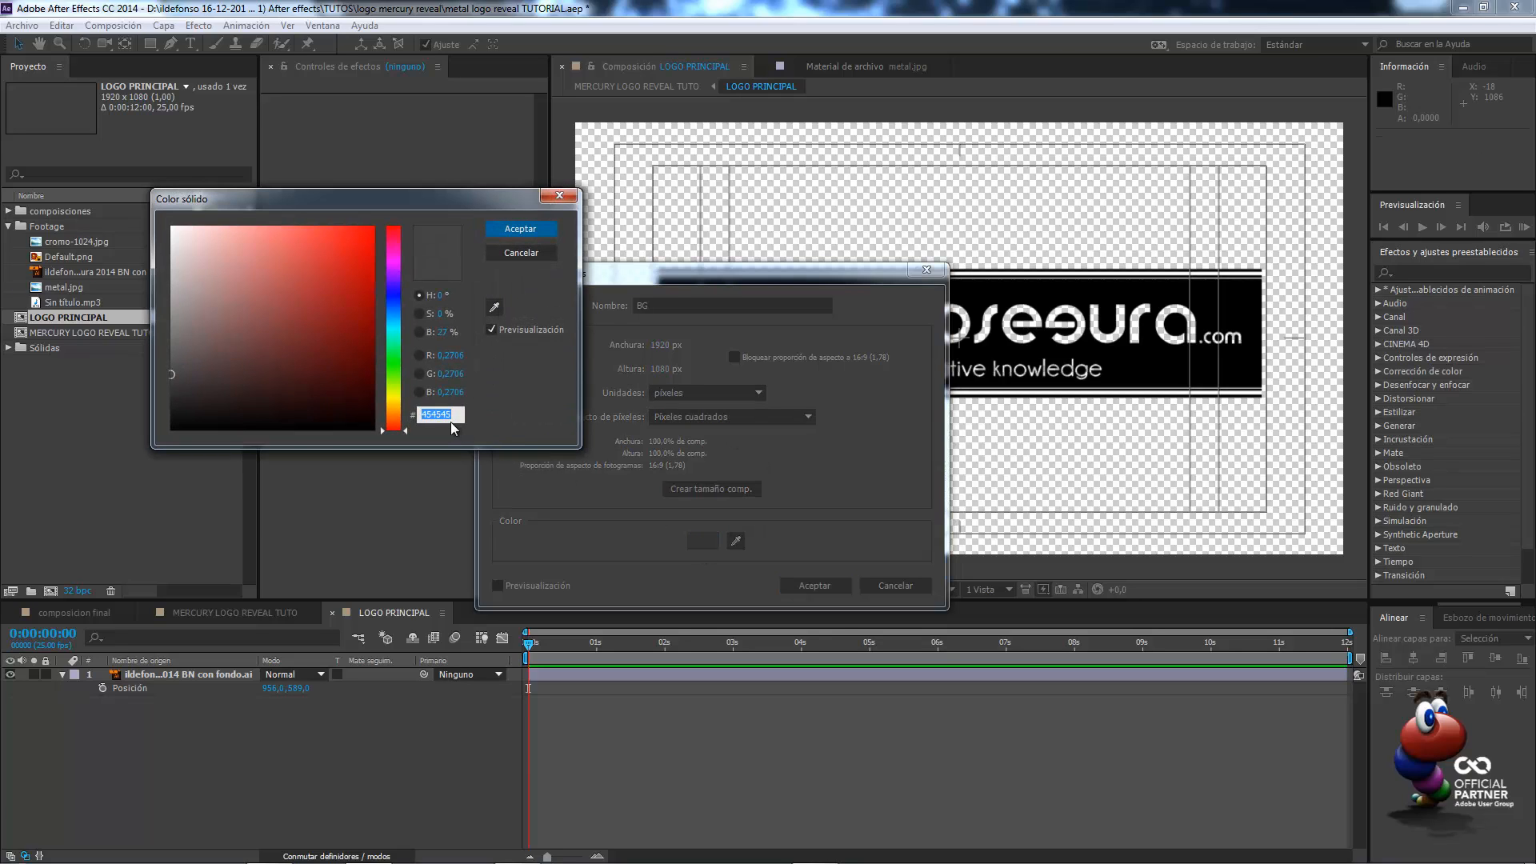
{"action": "left_click", "coordinate": [550, 234]}
{"action": "left_click", "coordinate": [814, 586]}
Place the BG solid beneath the logo layer and collapse the logo layer's properties
{"action": "key", "text": "Tab"}
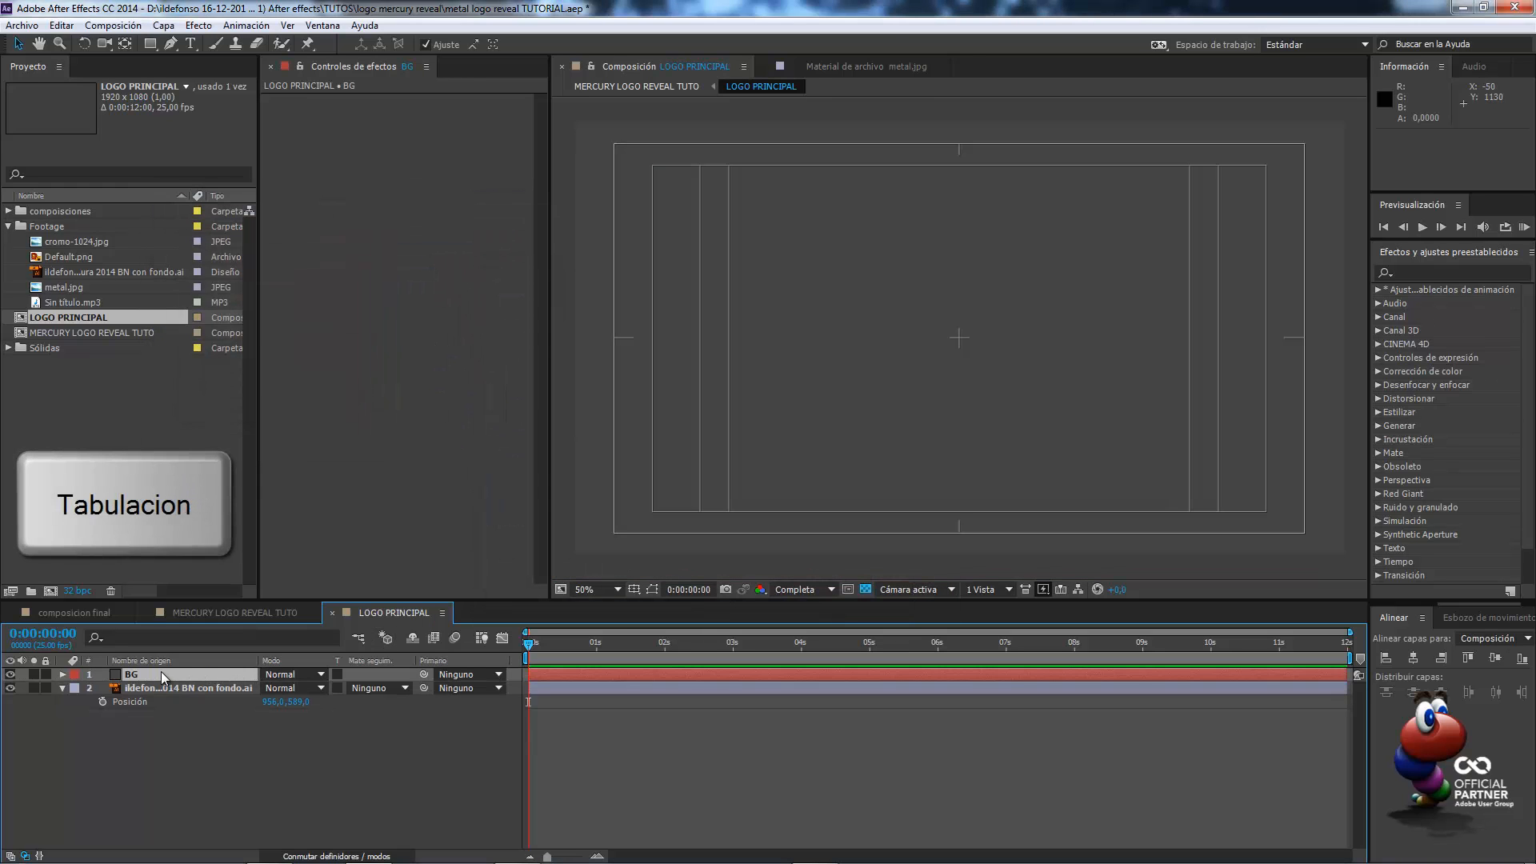
{"action": "left_click_drag", "start_coordinate": [161, 674], "coordinate": [159, 714]}
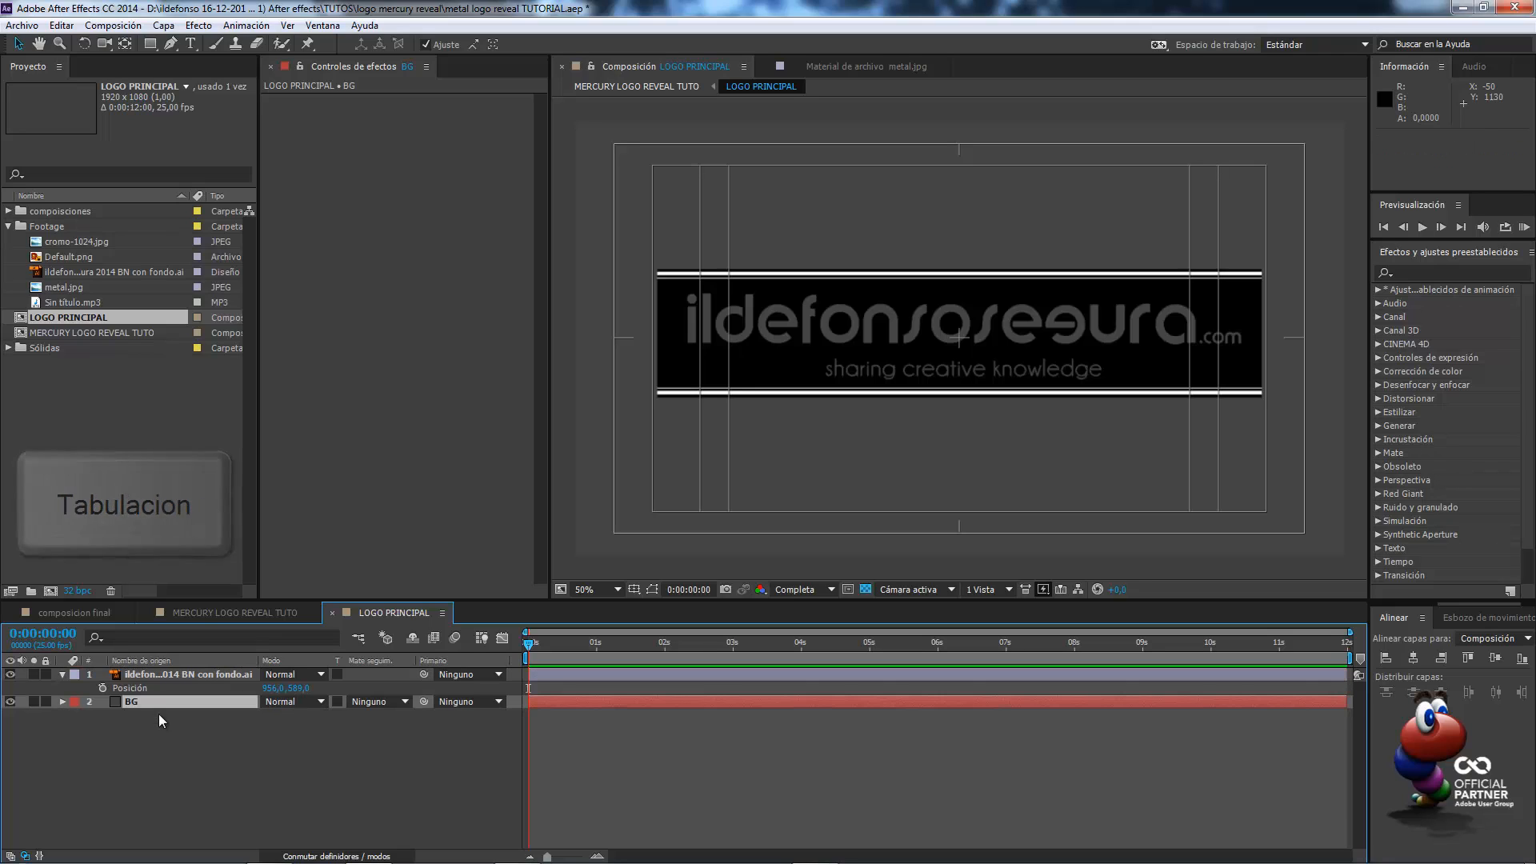
{"action": "left_click", "coordinate": [61, 674]}
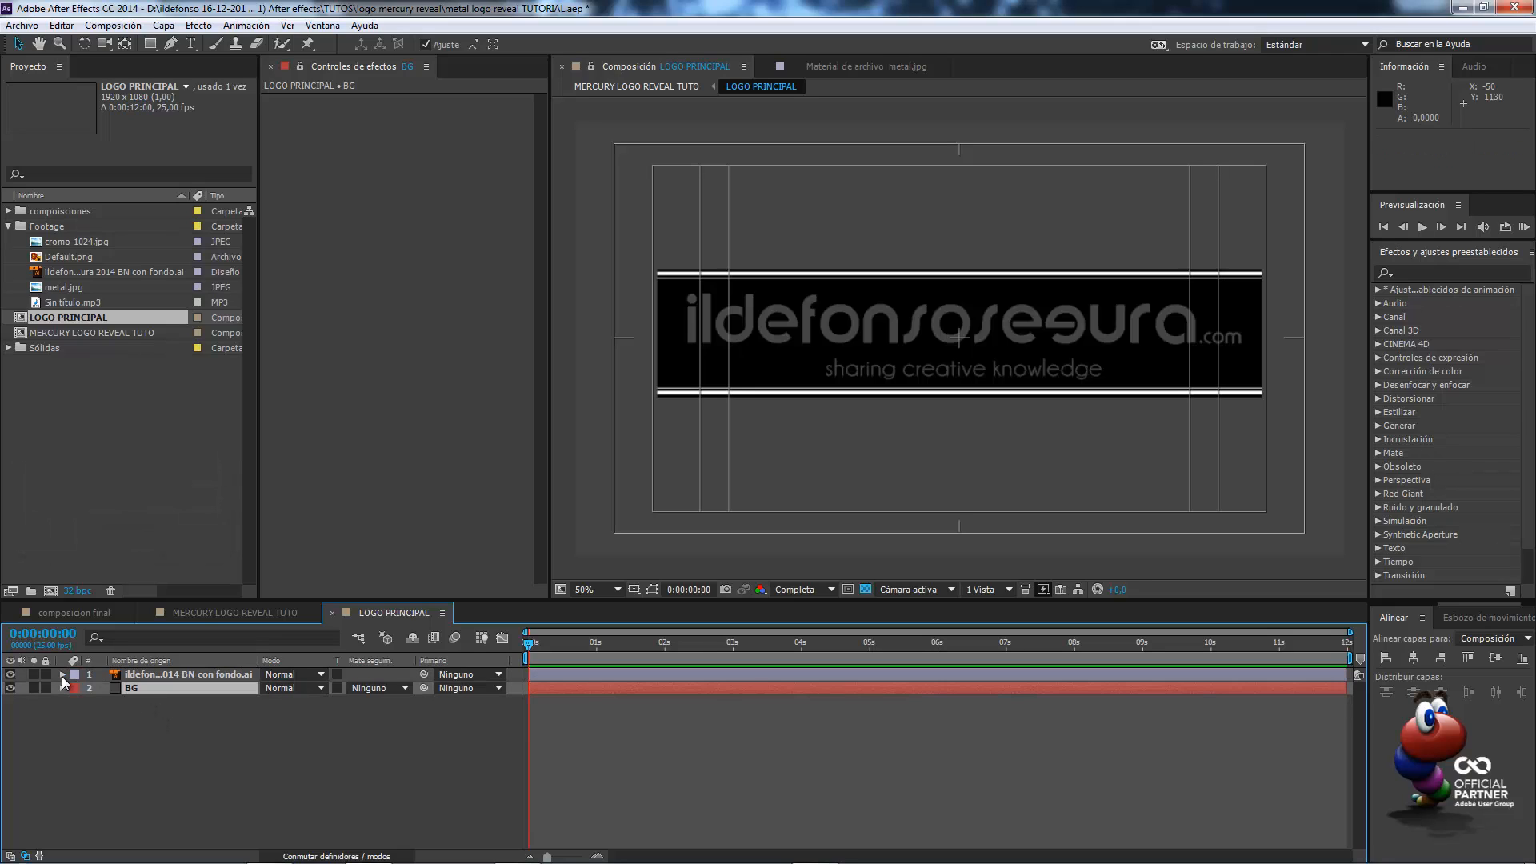
Set the BG layer's track matte to the alpha matte of the logo layer
{"action": "key", "text": "F4"}
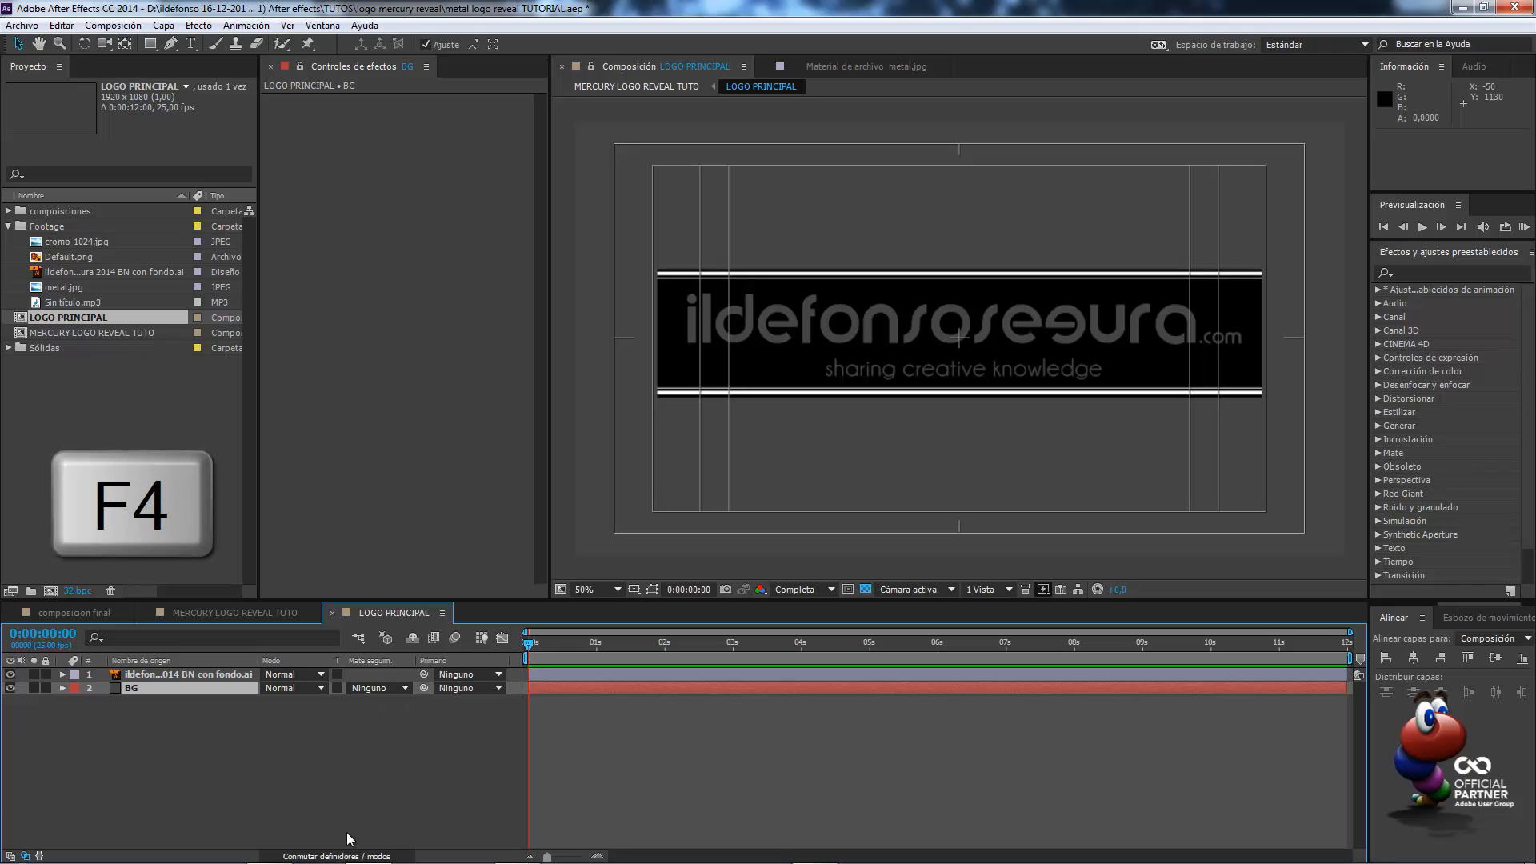
{"action": "left_click", "coordinate": [344, 856]}
{"action": "left_click", "coordinate": [343, 856]}
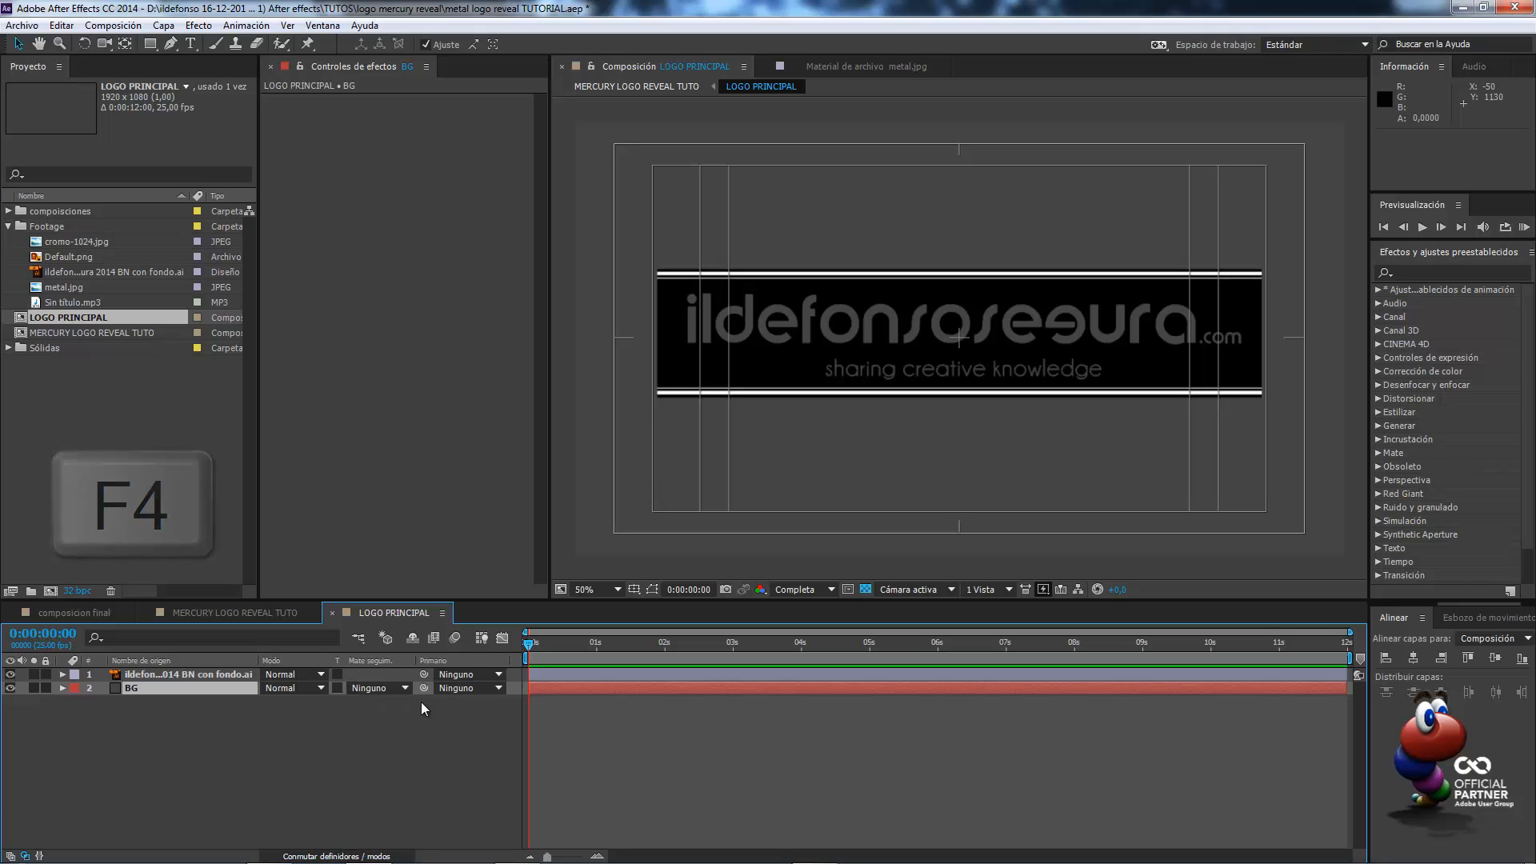
{"action": "left_click", "coordinate": [407, 688]}
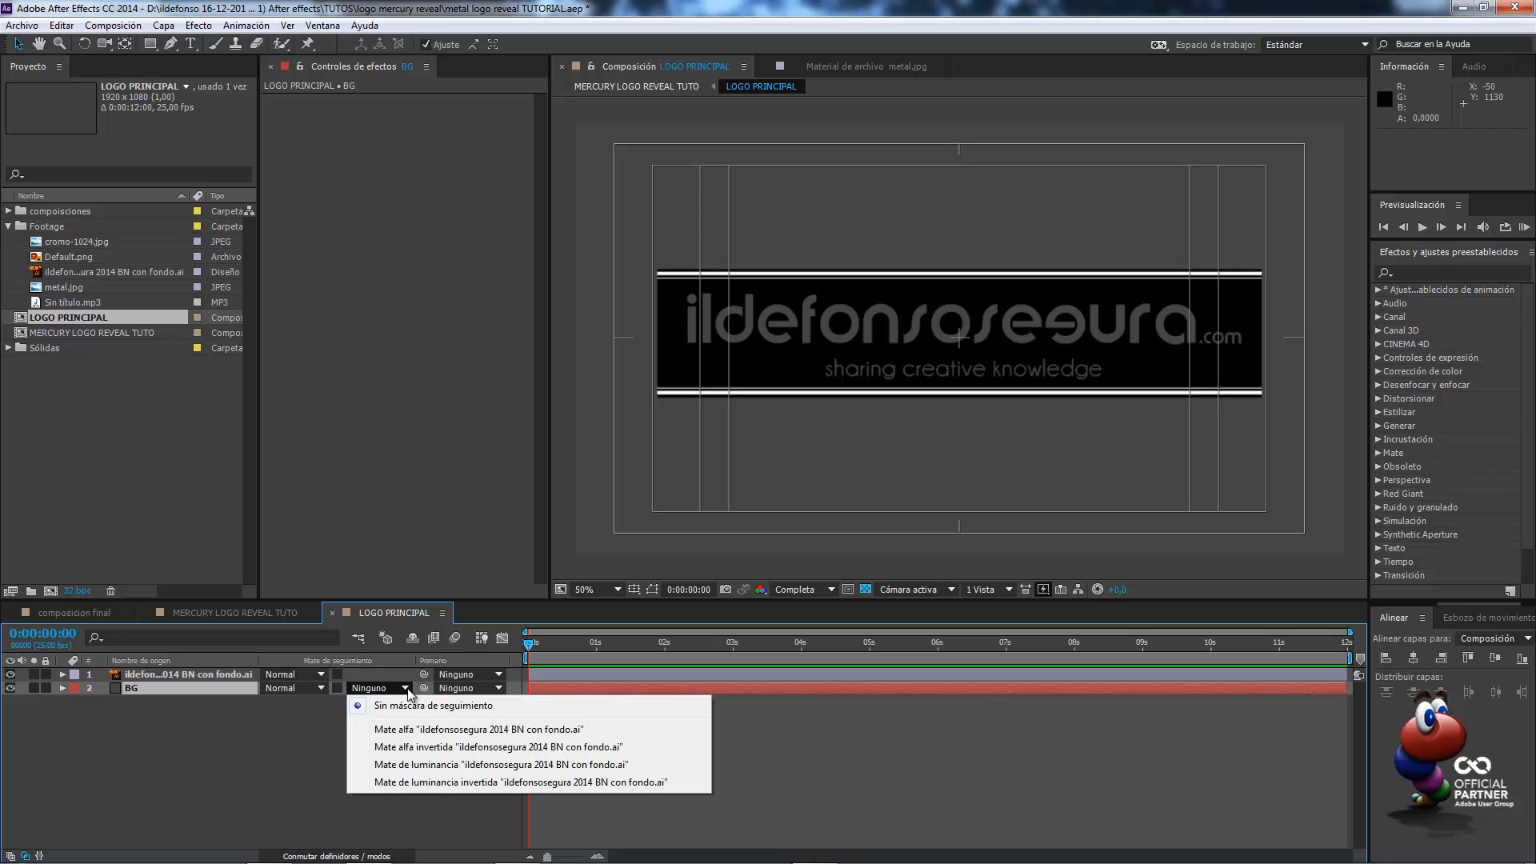
{"action": "left_click", "coordinate": [408, 730]}
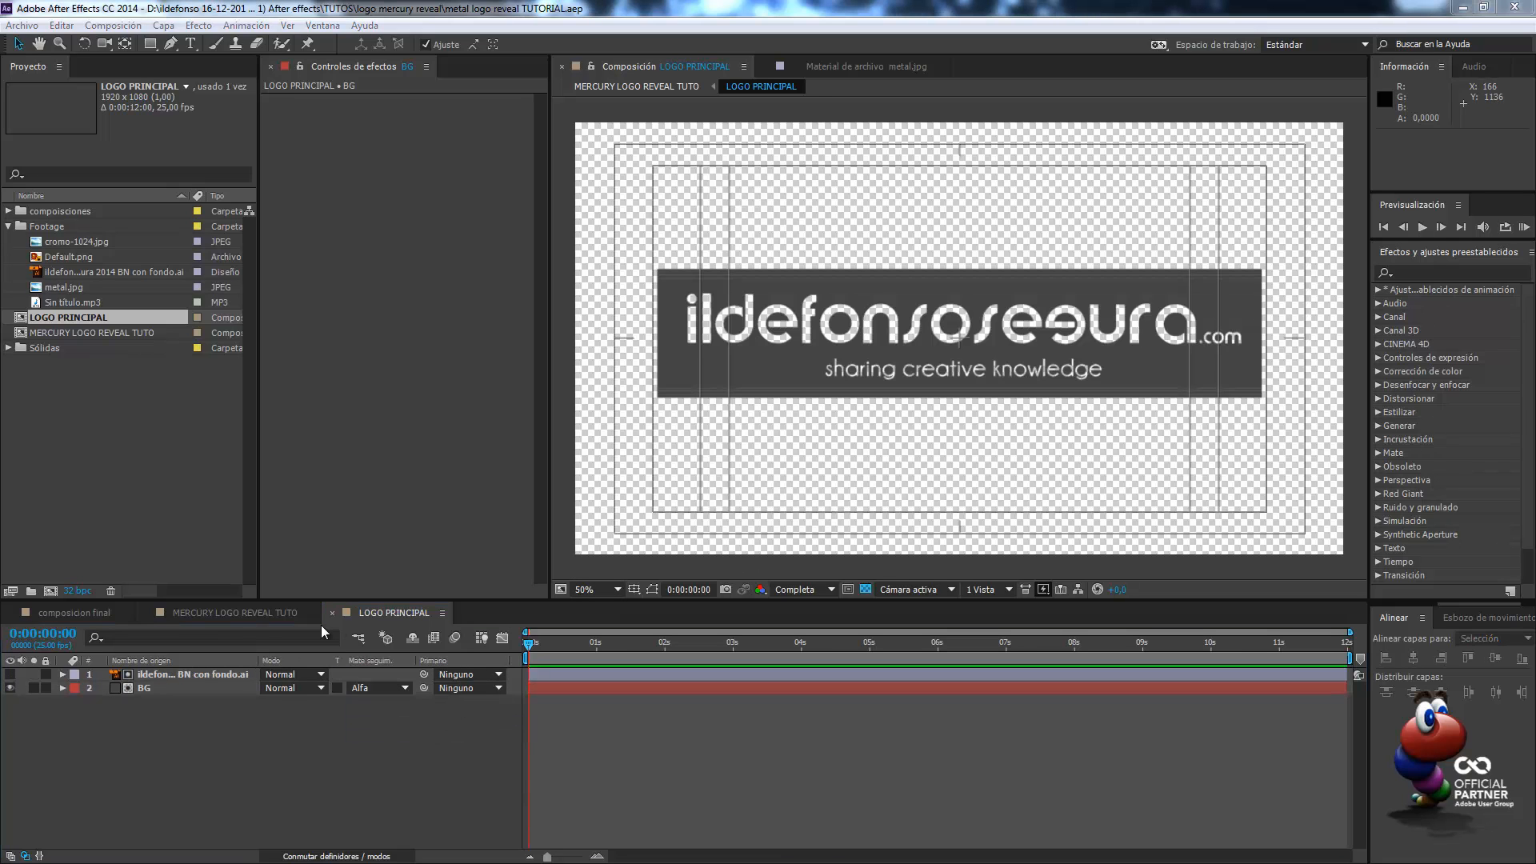
Close LOGO PRINCIPAL, then precompose its layer in the main composition as MERCURY GOING, transferring all attributes
{"action": "left_click", "coordinate": [331, 613]}
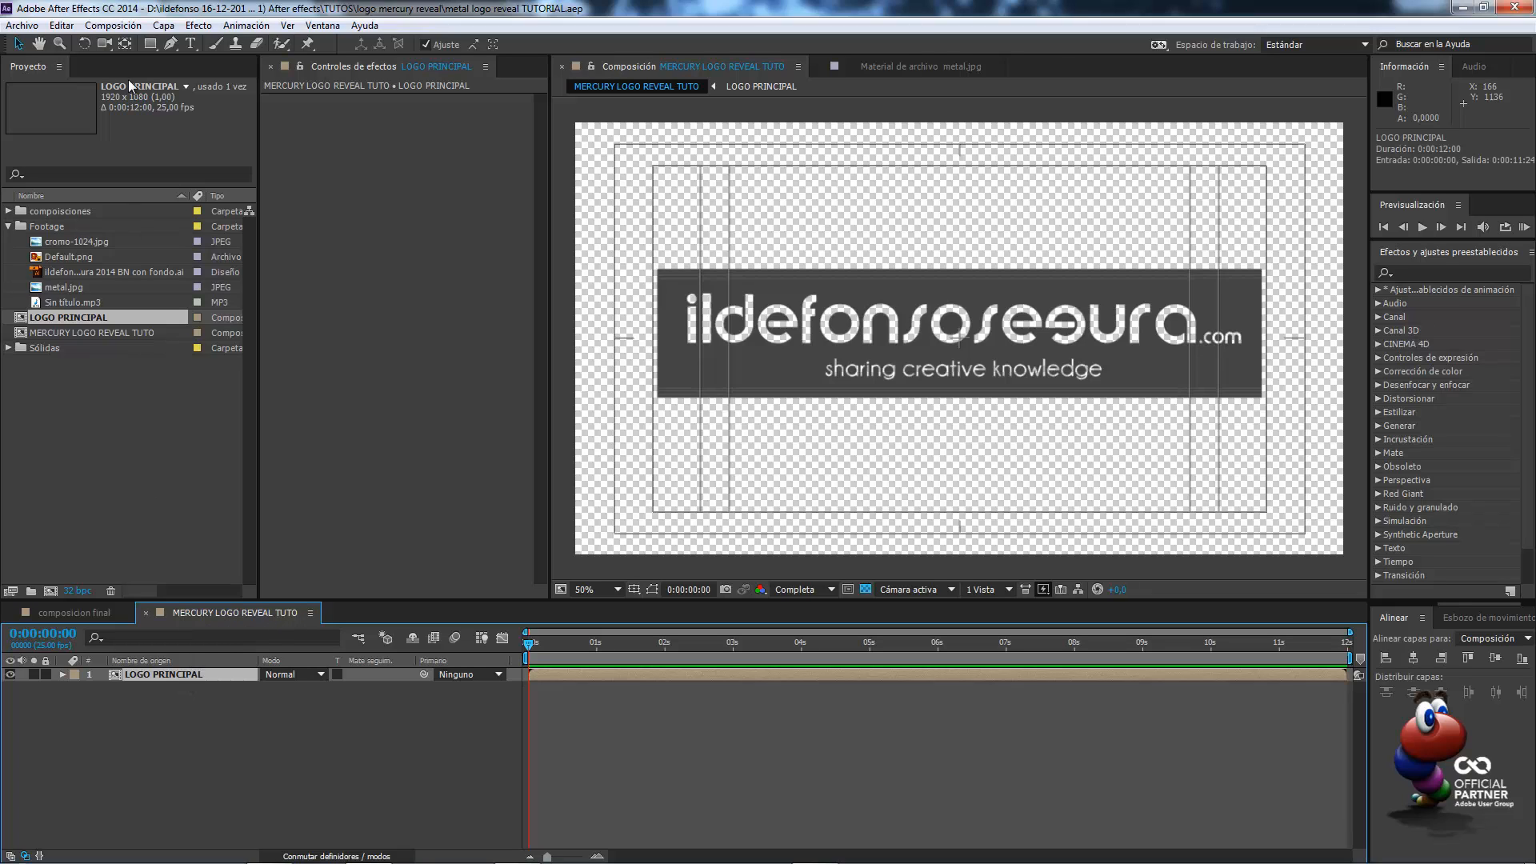
{"action": "left_click", "coordinate": [163, 24]}
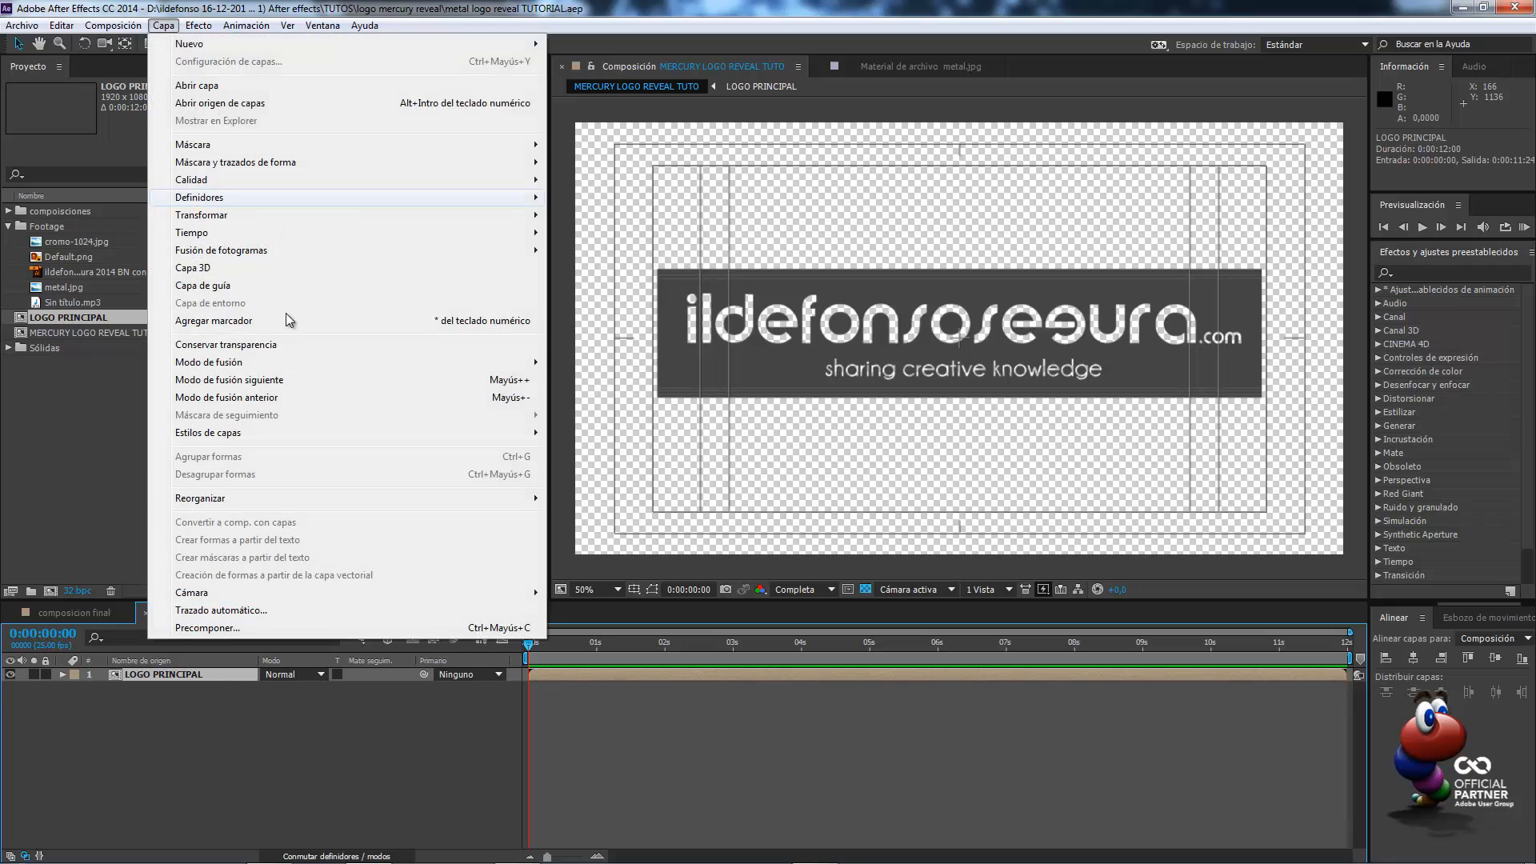
{"action": "left_click", "coordinate": [233, 626]}
{"action": "type", "text": "M"}
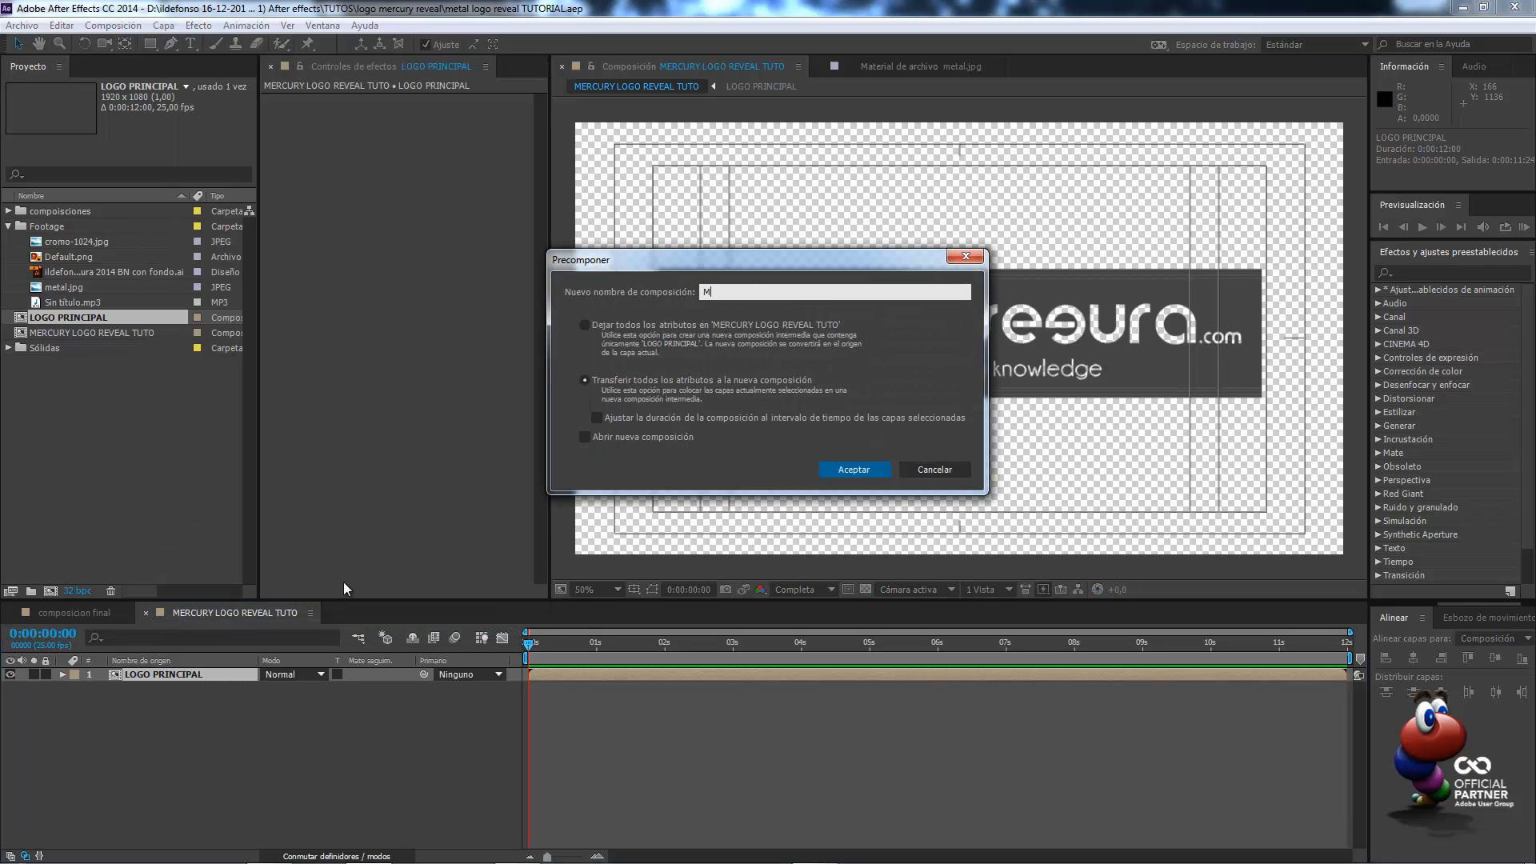
{"action": "type", "text": "ERCURY GOING"}
{"action": "left_click", "coordinate": [854, 467]}
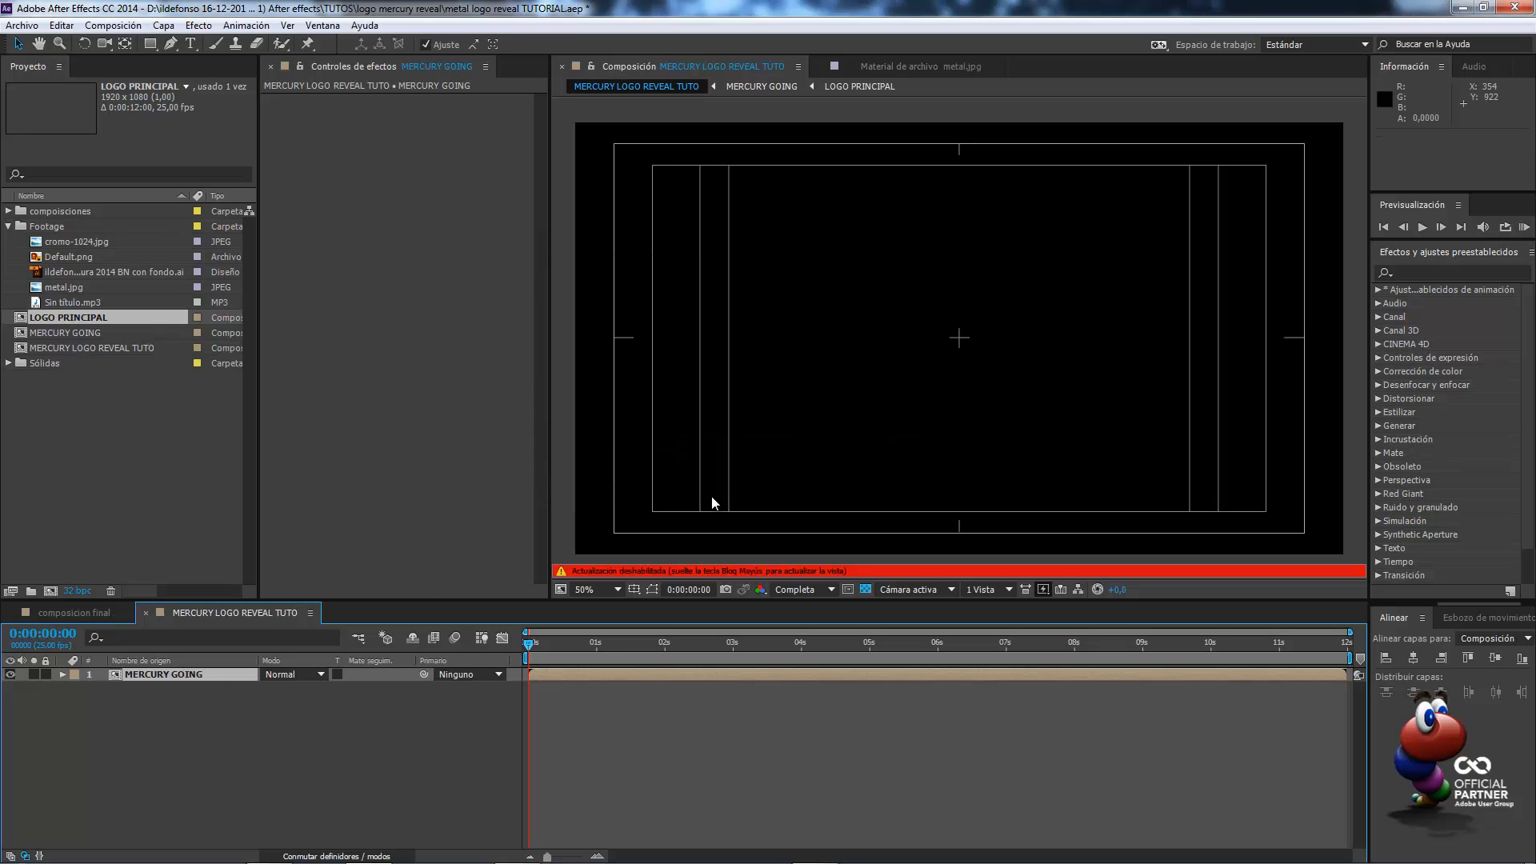
{"action": "key", "text": "Caps_Lock"}
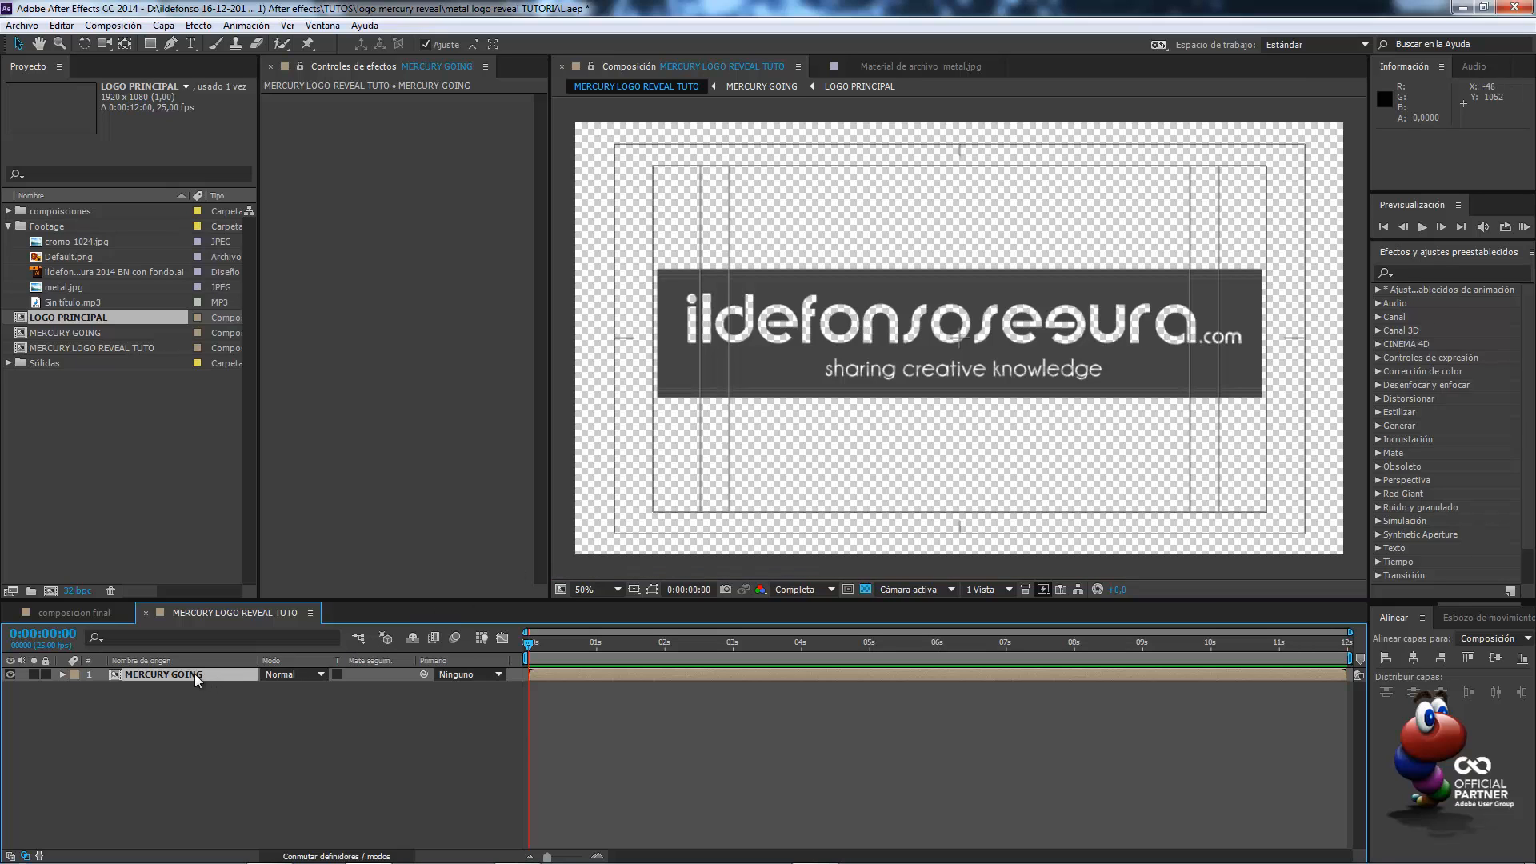
Open the MERCURY GOING composition and create a new solid named "mercury derecha" with the default size and colour
{"action": "double_click", "coordinate": [195, 673]}
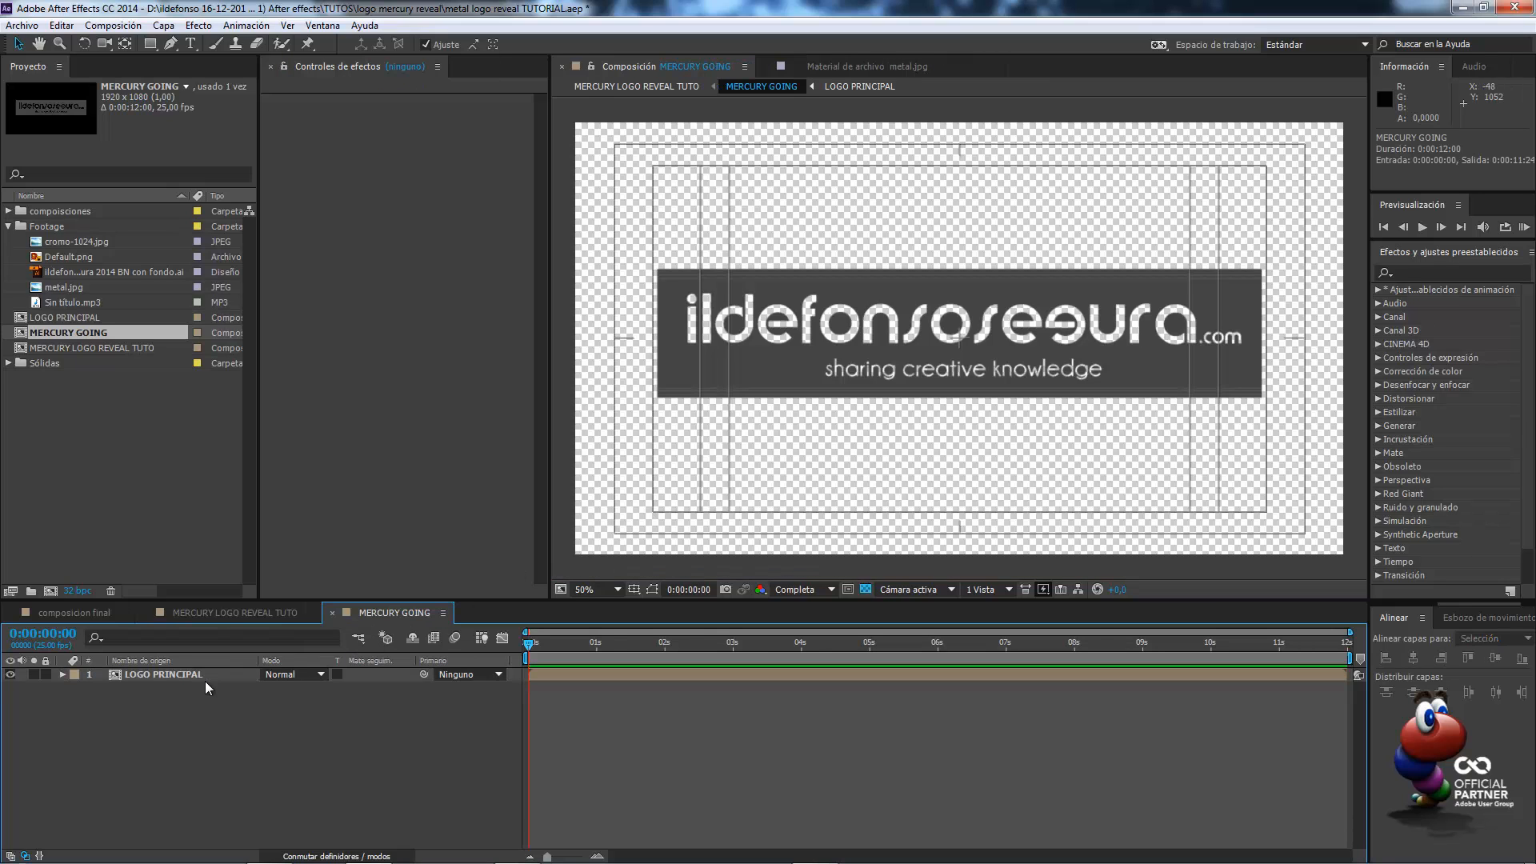
{"action": "right_click", "coordinate": [214, 704]}
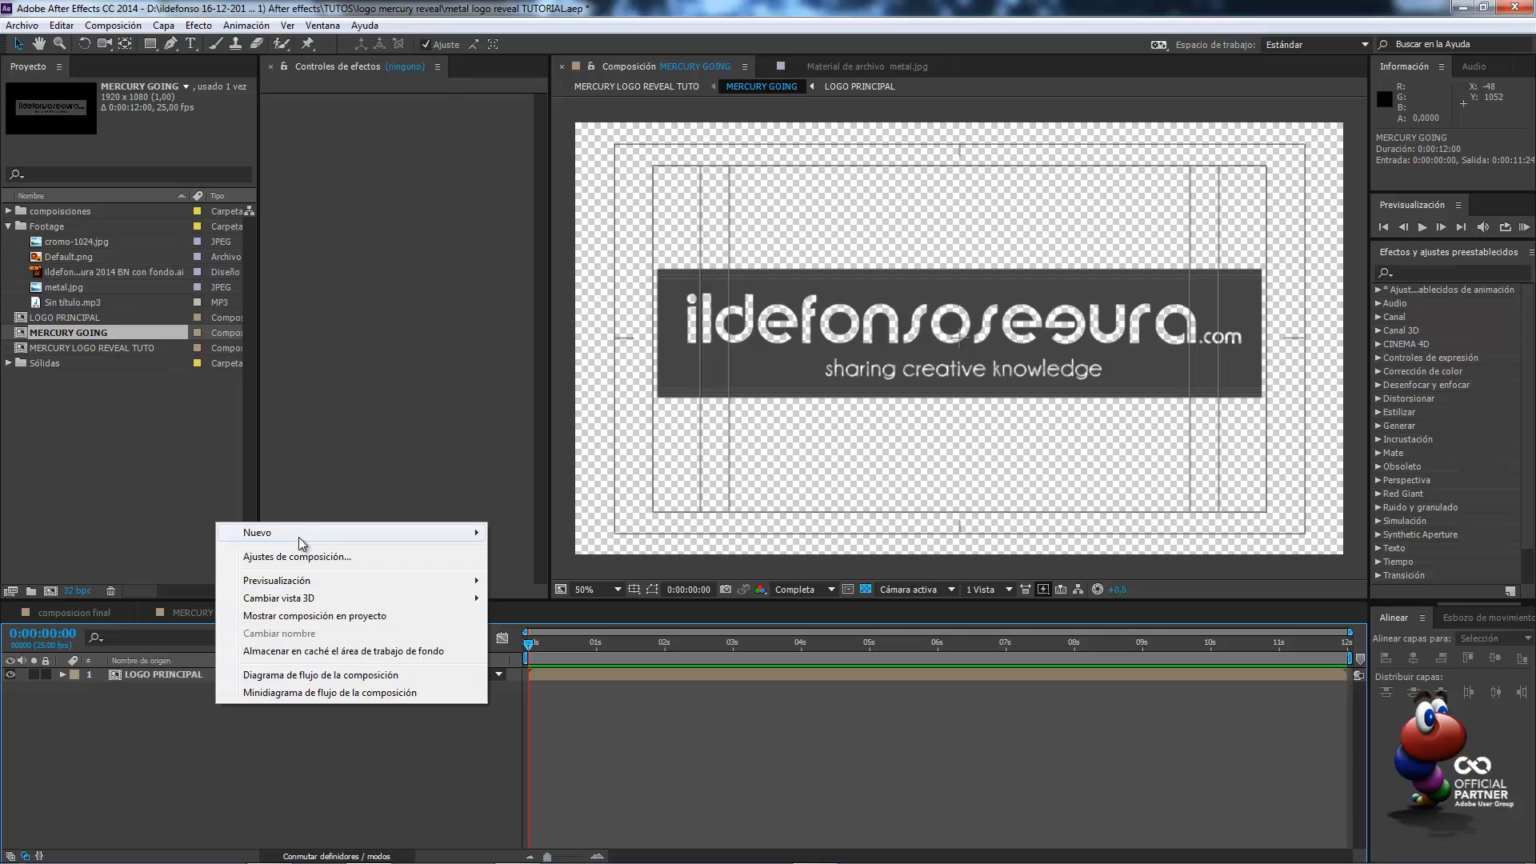
{"action": "mouse_move", "coordinate": [299, 536]}
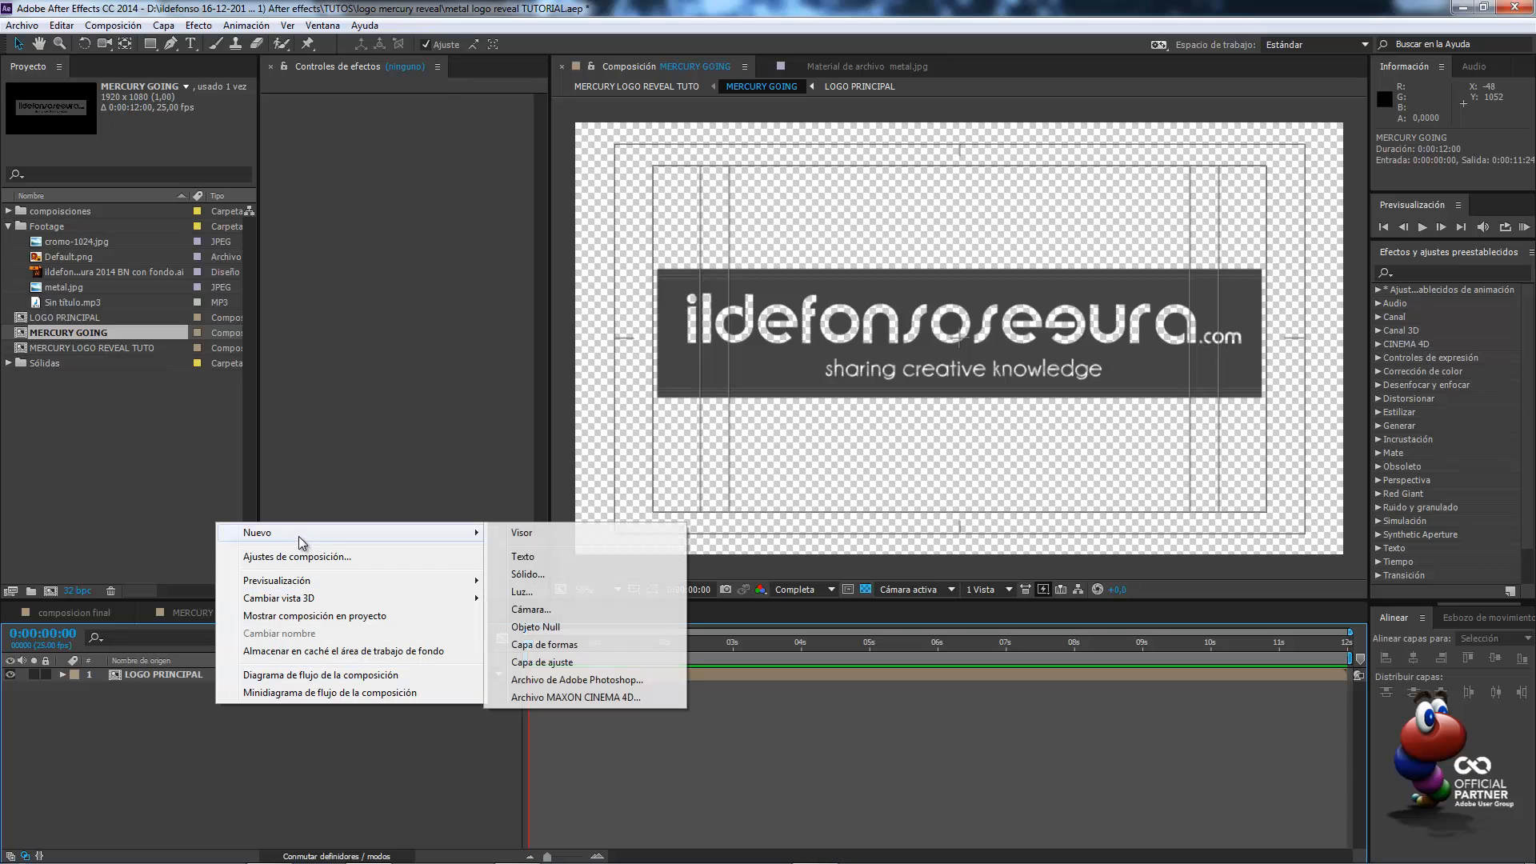
{"action": "left_click", "coordinate": [539, 575]}
{"action": "type", "text": "mercu"}
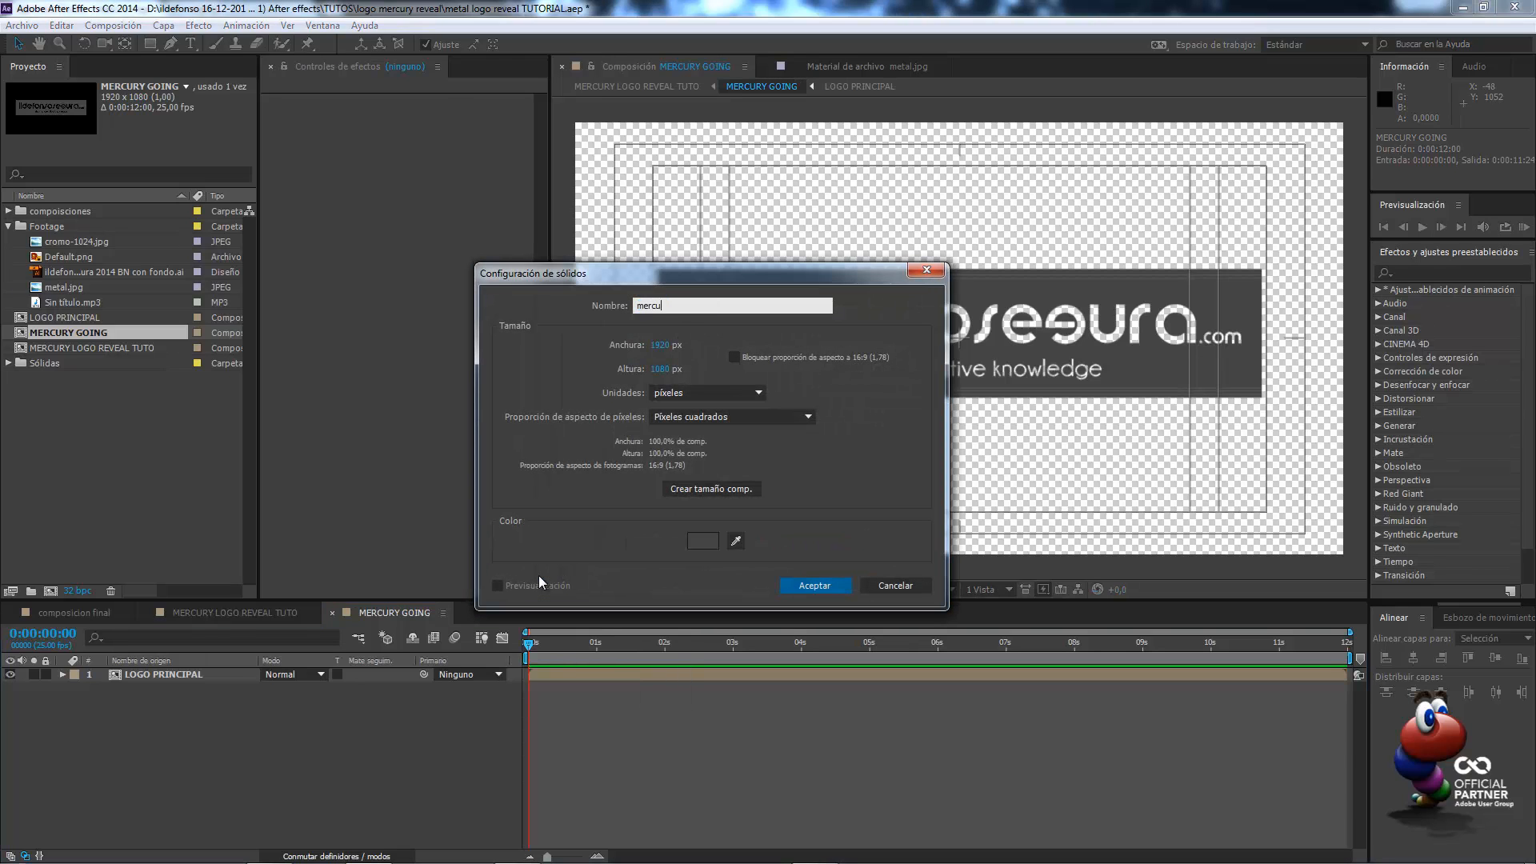
{"action": "type", "text": "ry derecha"}
{"action": "key", "text": "Return"}
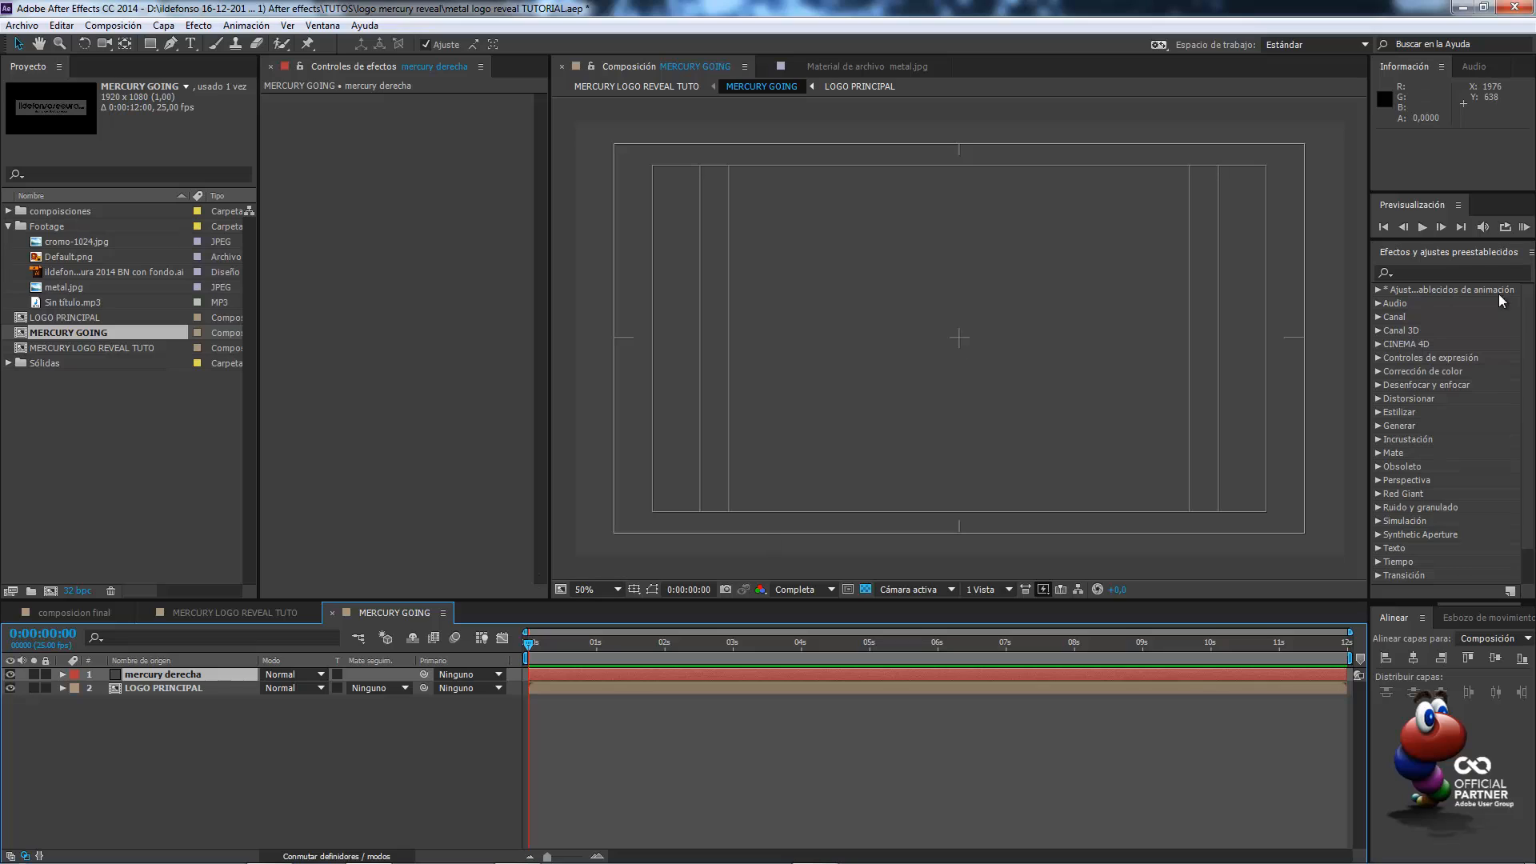
Apply the CC Mr. Mercury effect to the mercury derecha solid and advance the current time to 0:00:02:19
{"action": "left_click", "coordinate": [1444, 272]}
{"action": "type", "text": "mercur"}
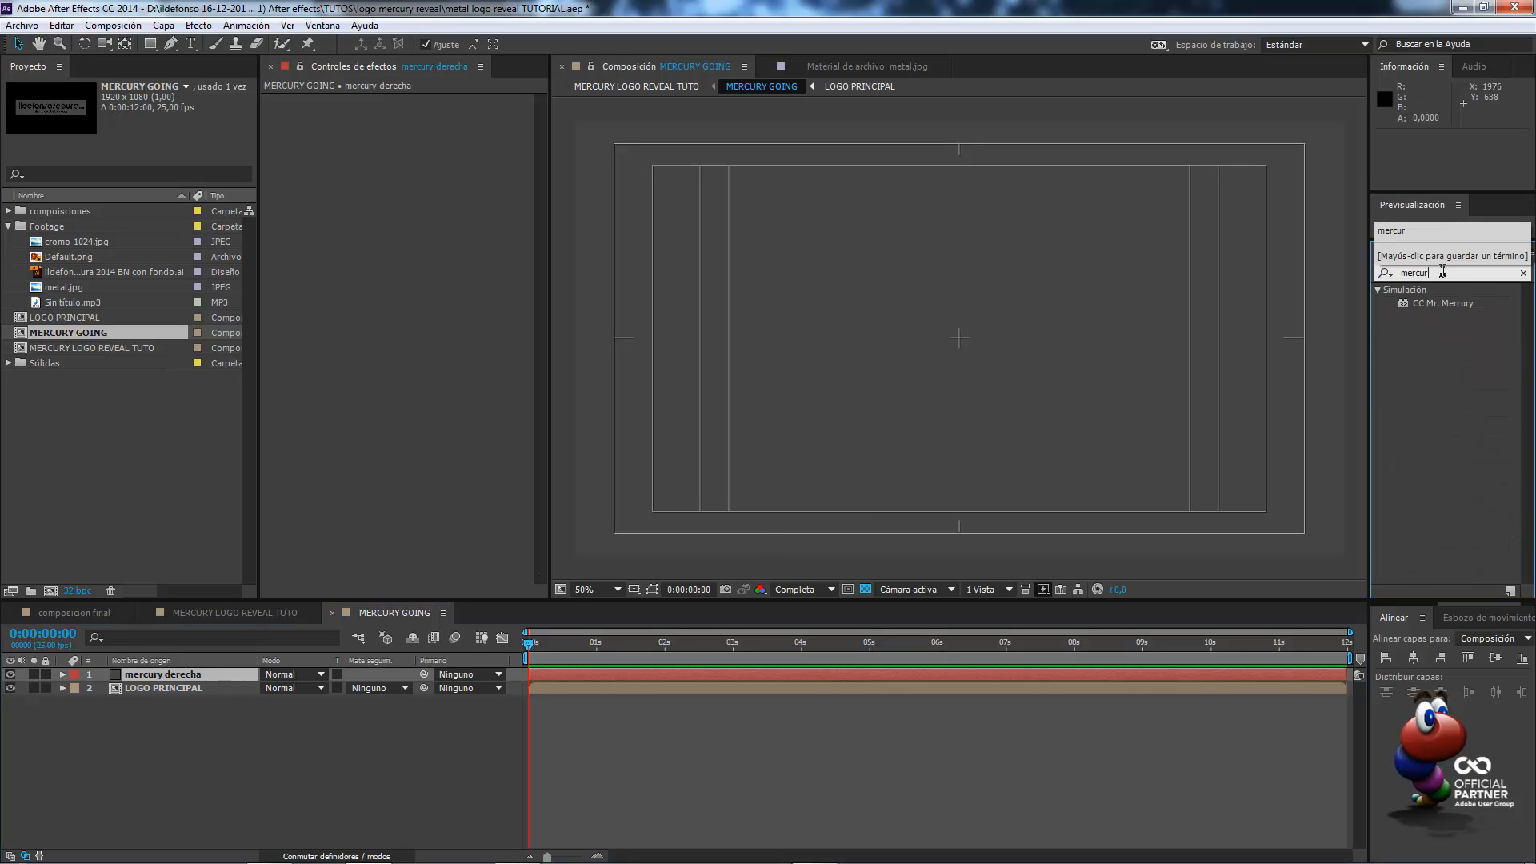
{"action": "left_click_drag", "start_coordinate": [1442, 310], "coordinate": [182, 679]}
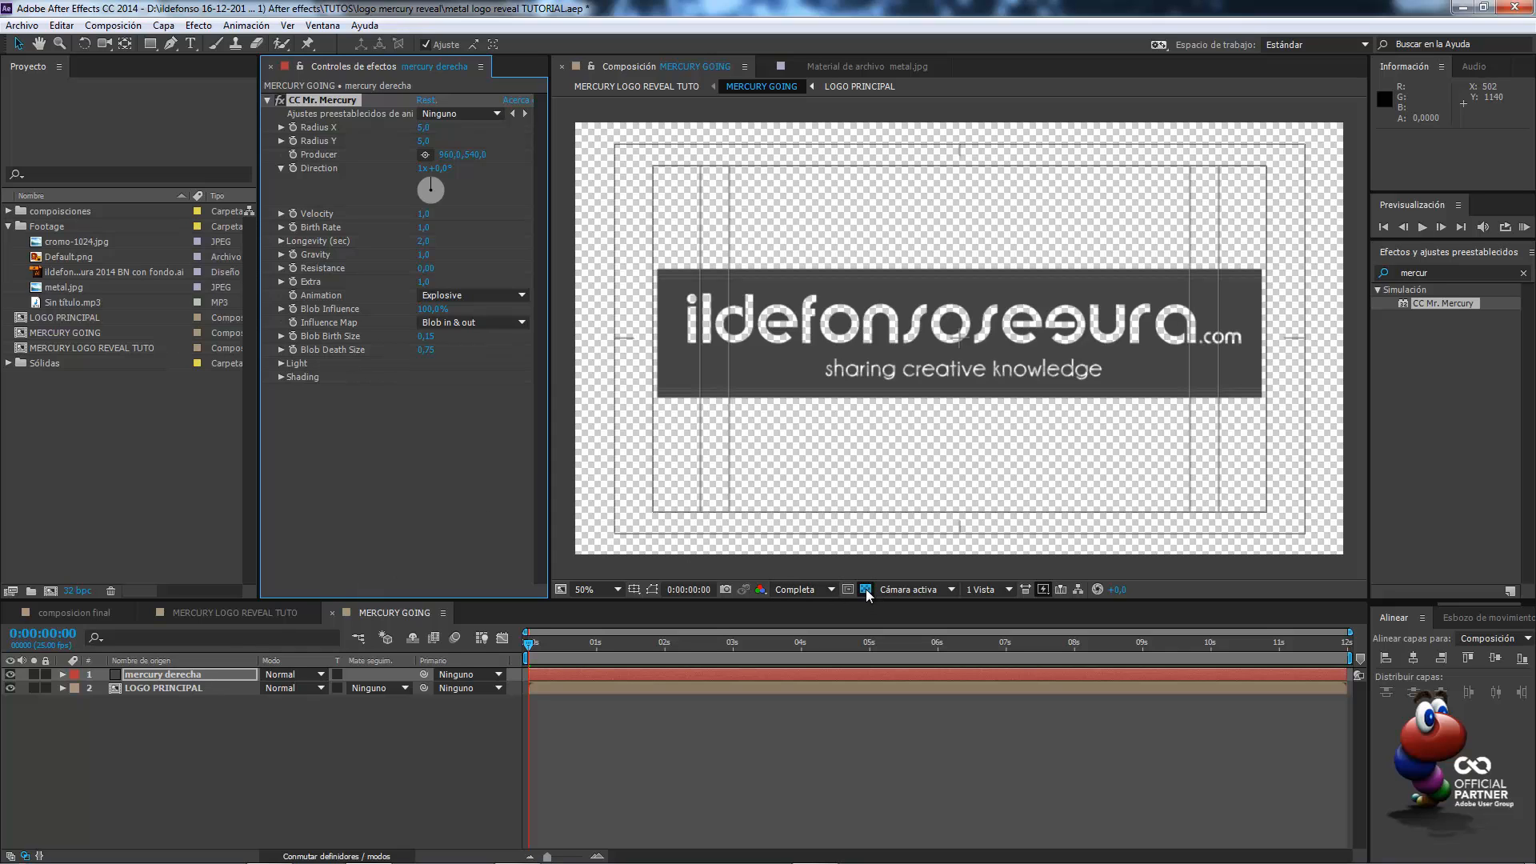
{"action": "left_click_drag", "start_coordinate": [530, 649], "coordinate": [717, 647]}
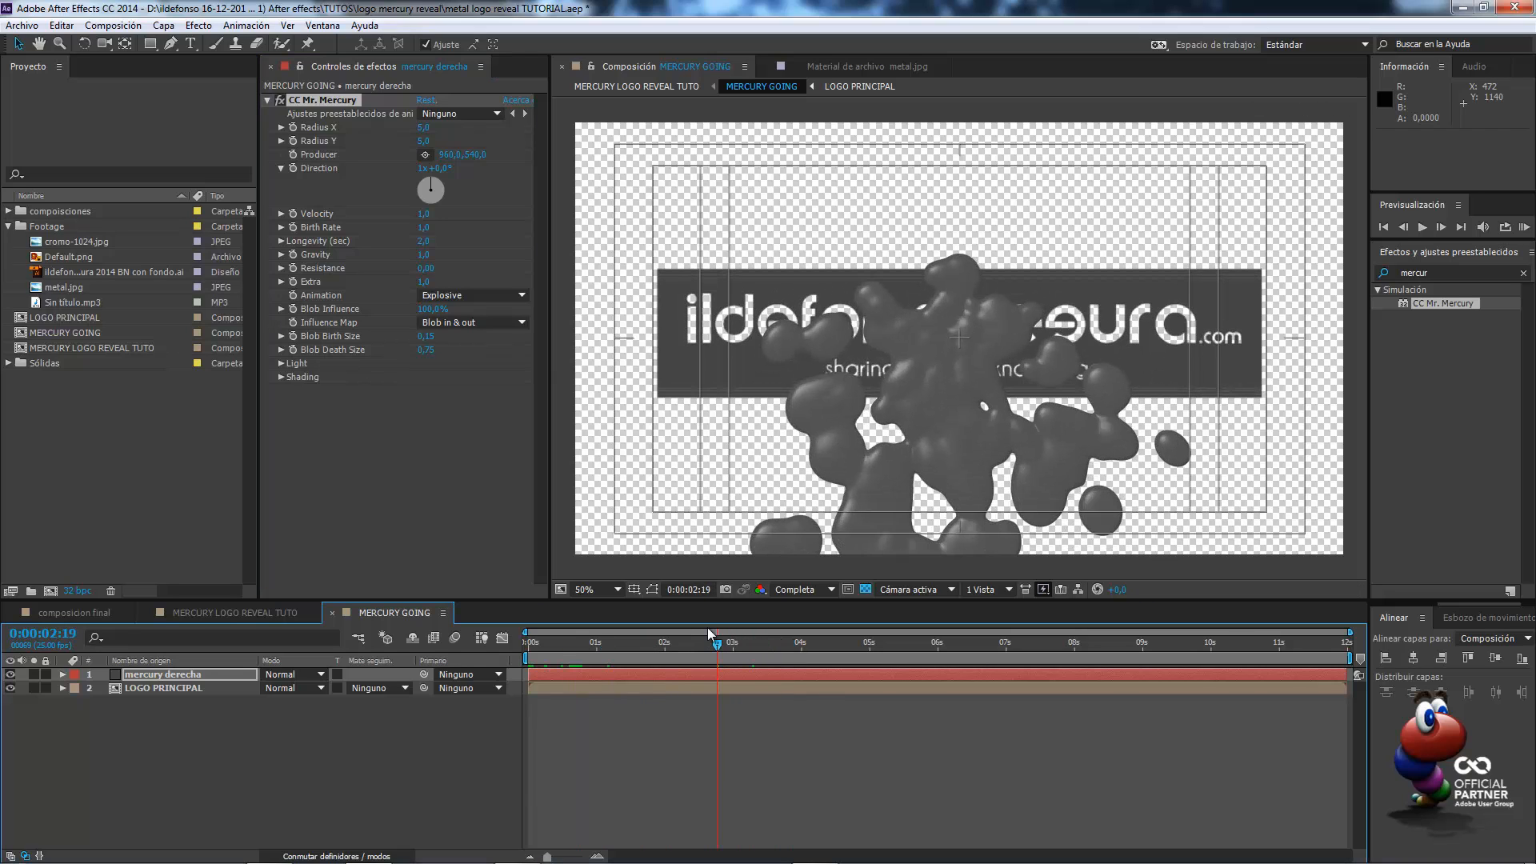
Hide the title/action safe margins in the composition view and save the project
{"action": "left_click", "coordinate": [634, 589]}
{"action": "left_click", "coordinate": [663, 609]}
{"action": "key", "text": "ctrl+s"}
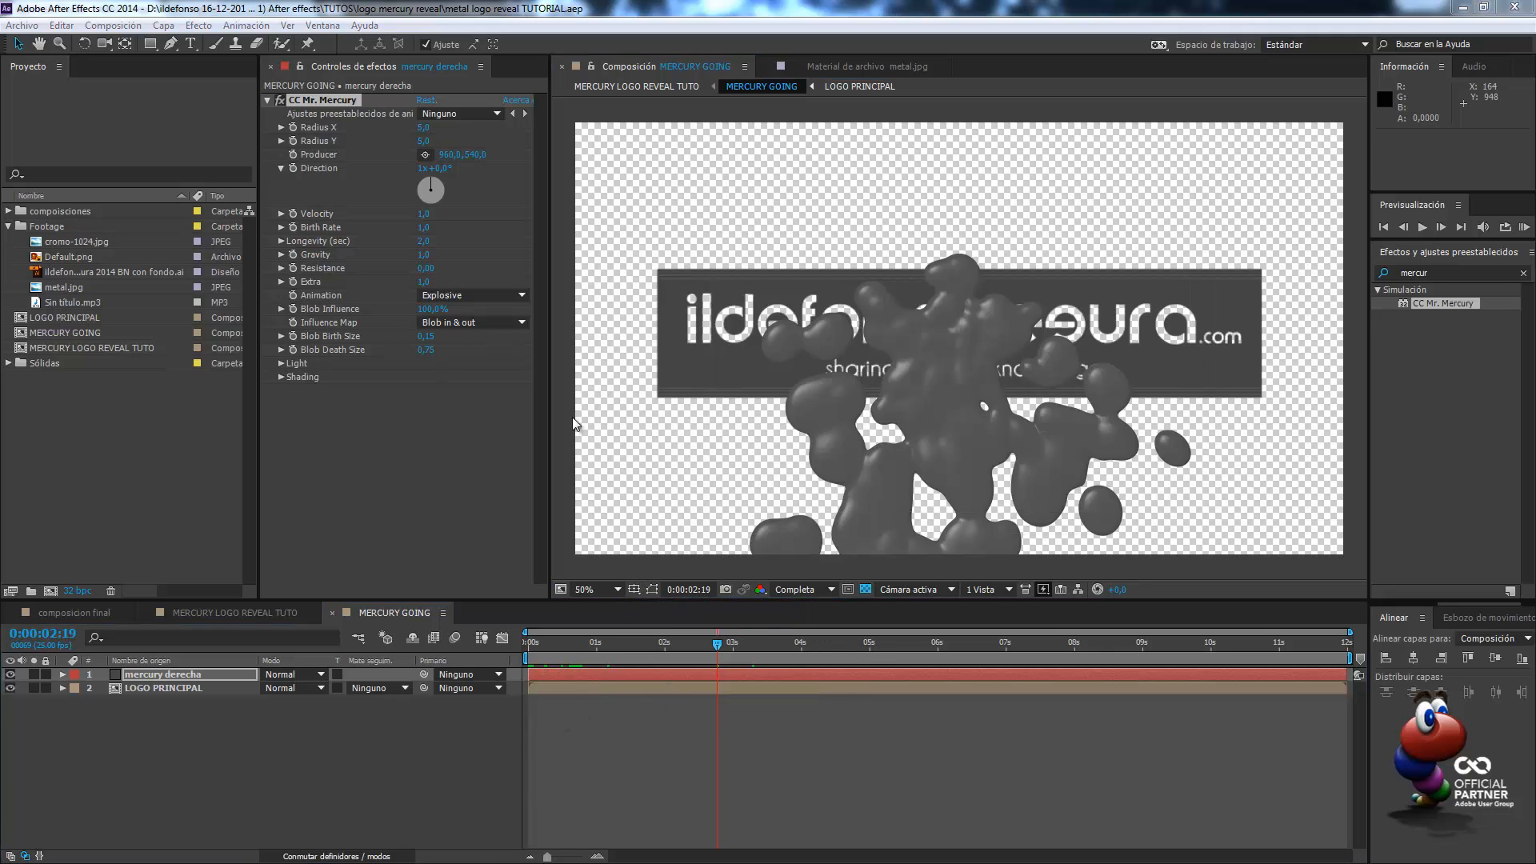
Set the CC Mr. Mercury Radius X to 1 and Radius Y to 12 on the mercury derecha layer
{"action": "left_click", "coordinate": [423, 128]}
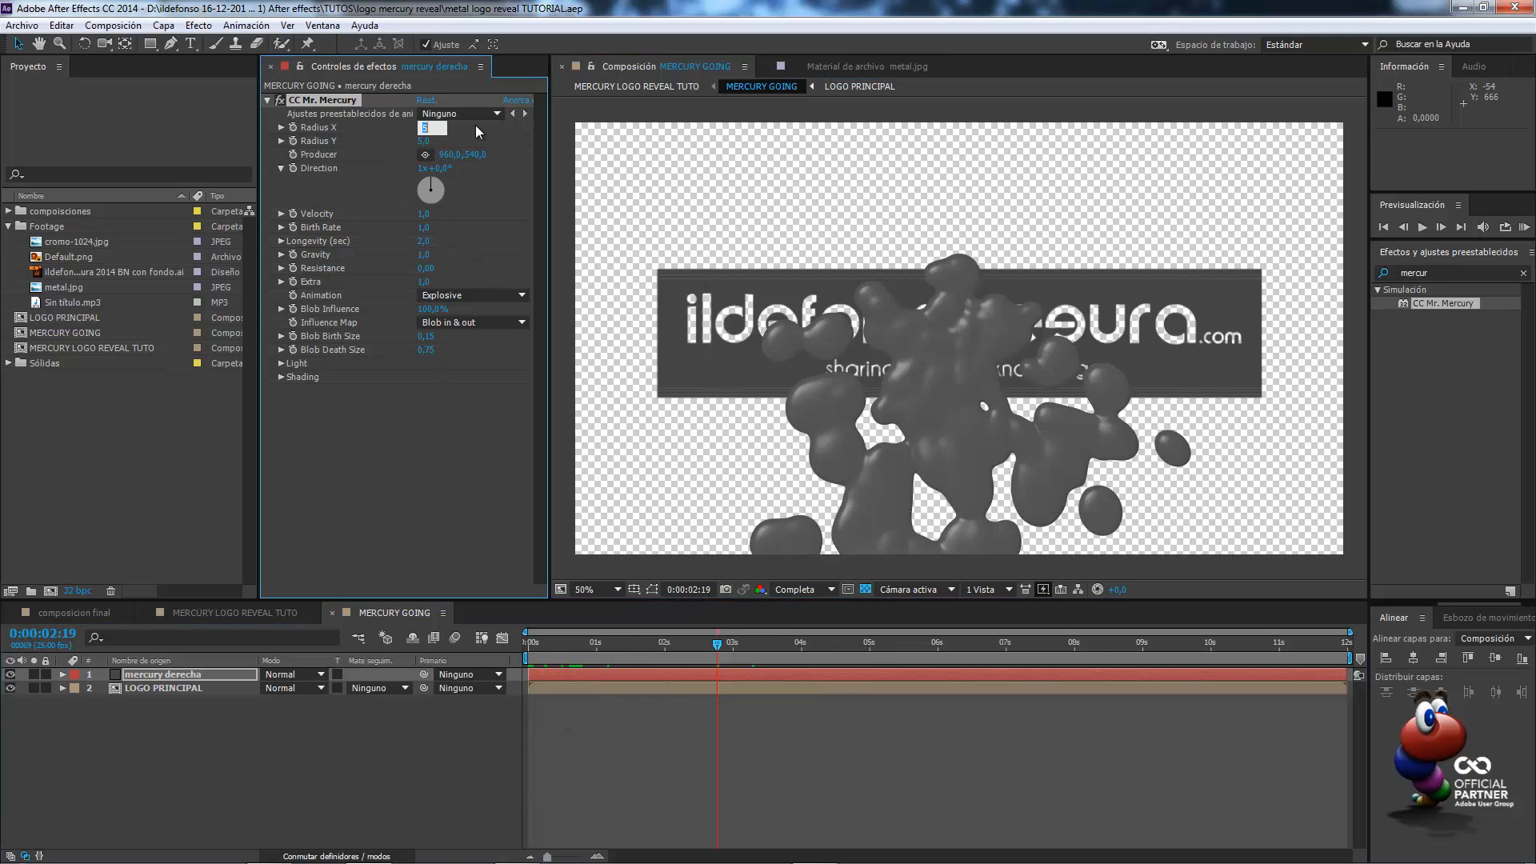
{"action": "type", "text": "1"}
{"action": "key", "text": "Tab"}
{"action": "type", "text": "12"}
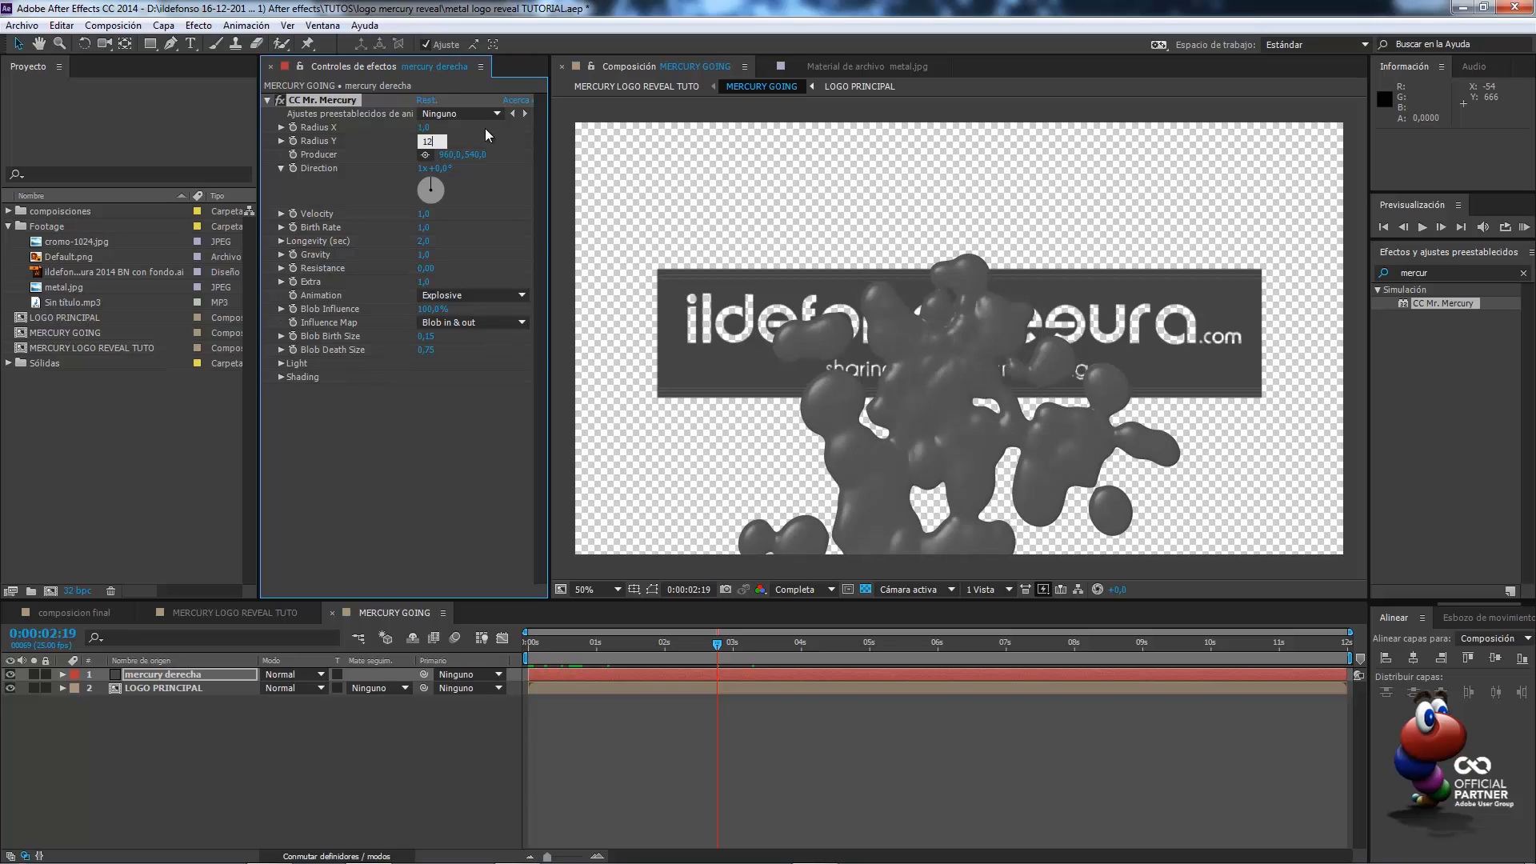
{"action": "key", "text": "Tab"}
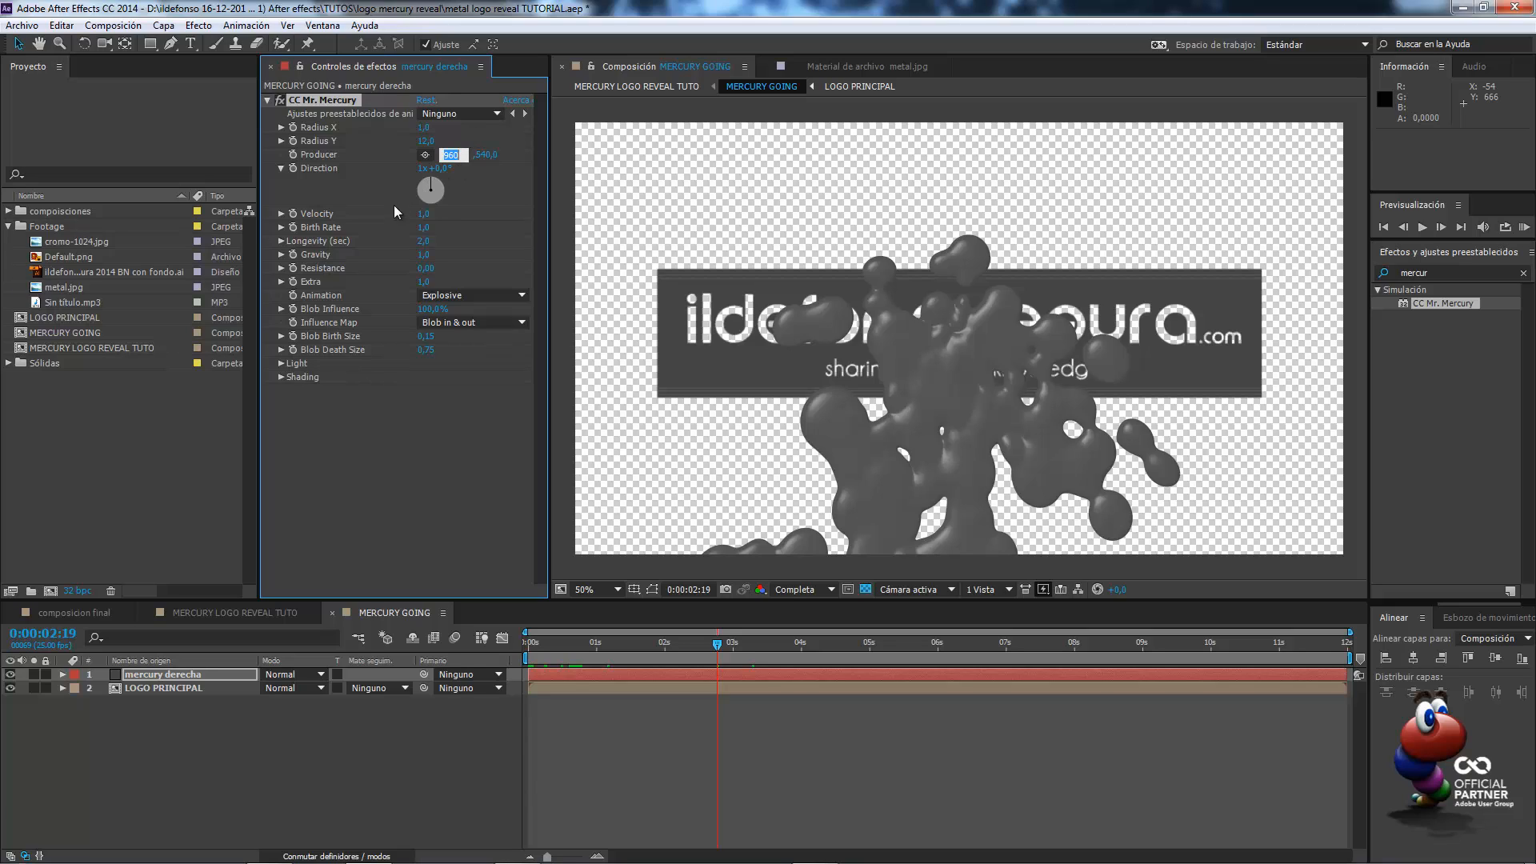
Set the CC Mr. Mercury Velocity to 0,8 and Birth Rate to 0,6
{"action": "left_click", "coordinate": [422, 214]}
{"action": "type", "text": "0,8"}
{"action": "key", "text": "Return"}
{"action": "left_click", "coordinate": [426, 226]}
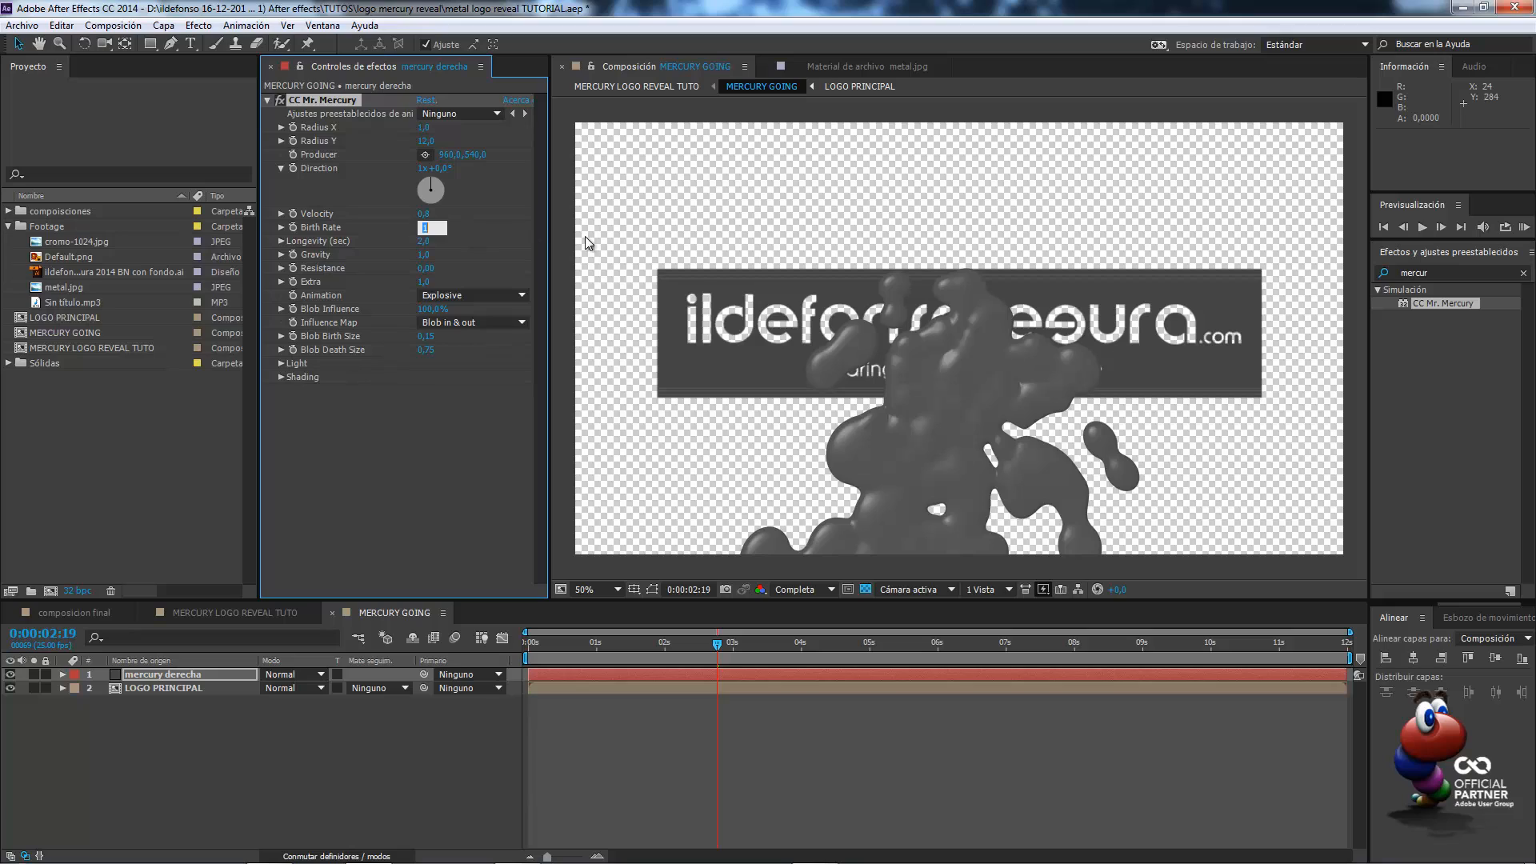
{"action": "type", "text": "0,6"}
{"action": "key", "text": "Return"}
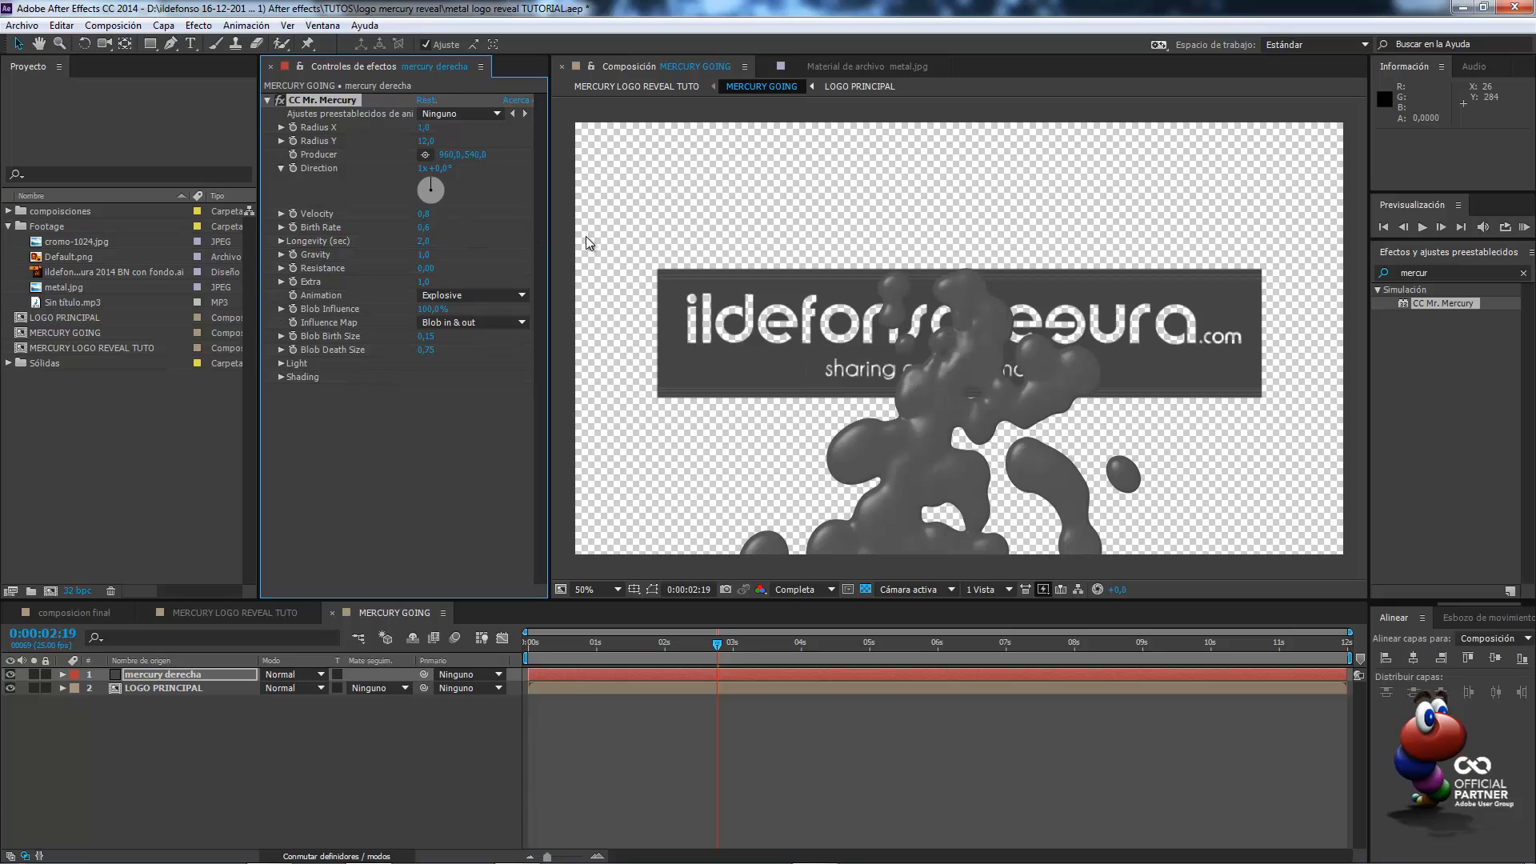
Set the CC Mr. Mercury Gravity to 0 and Resistance to -0,15 on the mercury derecha layer
{"action": "left_click", "coordinate": [424, 254]}
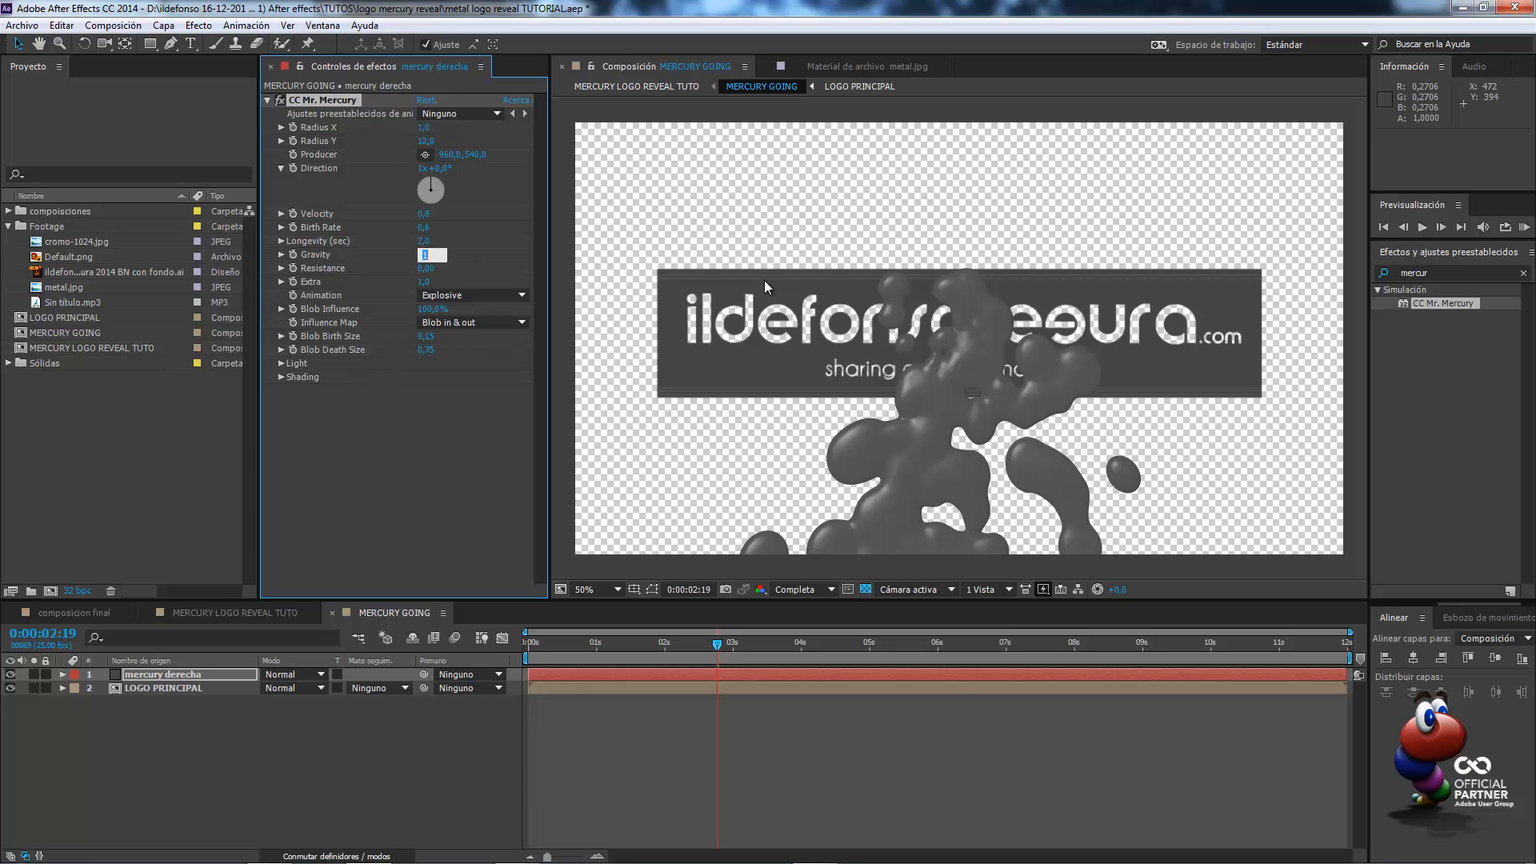
{"action": "type", "text": "0"}
{"action": "key", "text": "Return"}
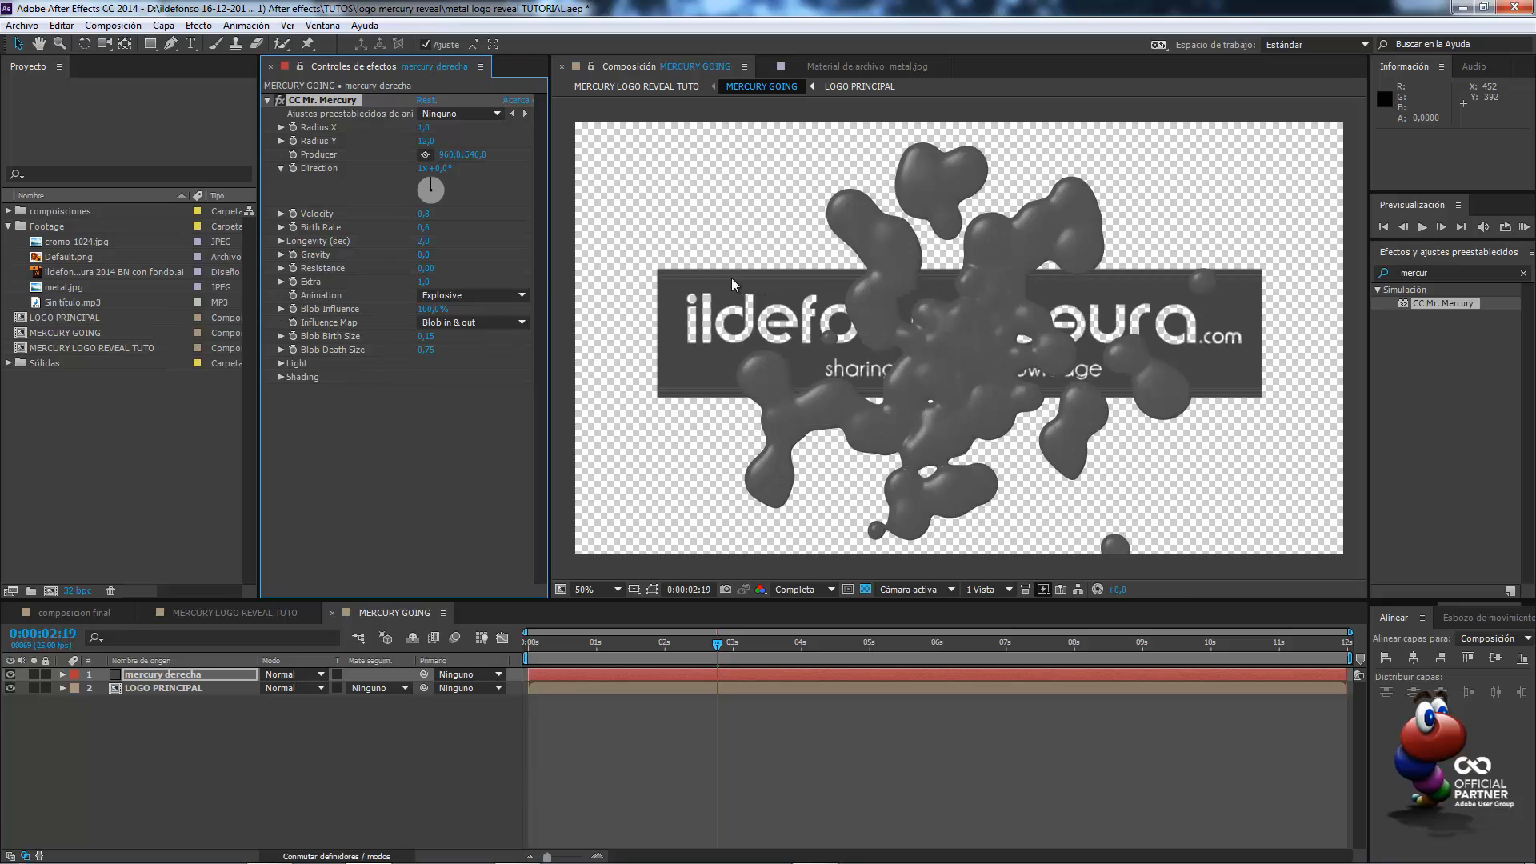
{"action": "left_click", "coordinate": [425, 270]}
{"action": "type", "text": "-0,15"}
{"action": "key", "text": "Return"}
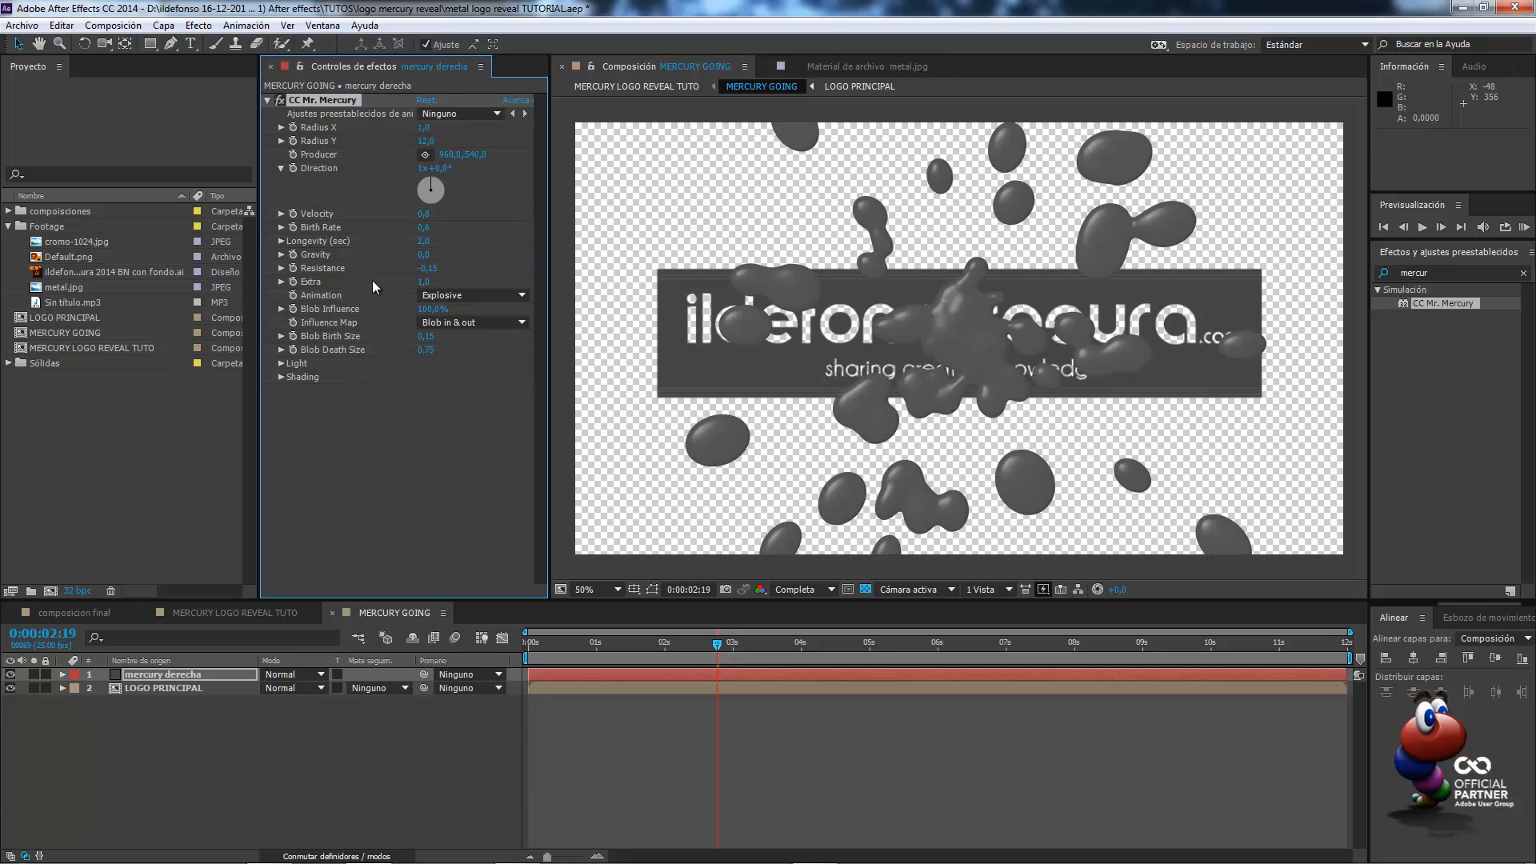
Set the CC Mr. Mercury Extra value to 2 and its Animation type to Twirly
{"action": "left_click", "coordinate": [423, 283]}
{"action": "type", "text": "2"}
{"action": "key", "text": "Return"}
{"action": "left_click", "coordinate": [472, 296]}
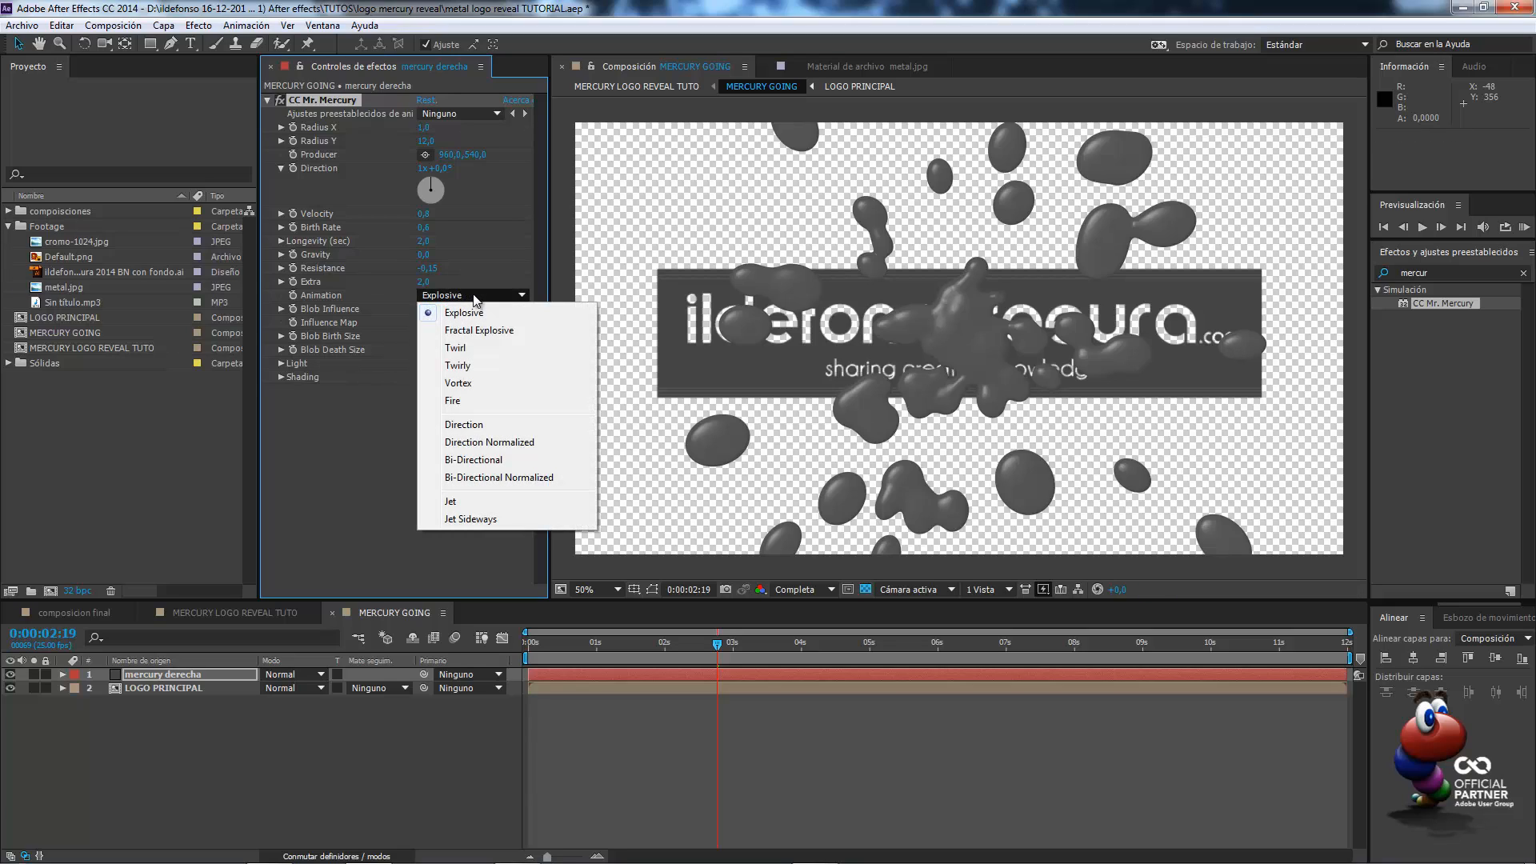
{"action": "left_click", "coordinate": [492, 368]}
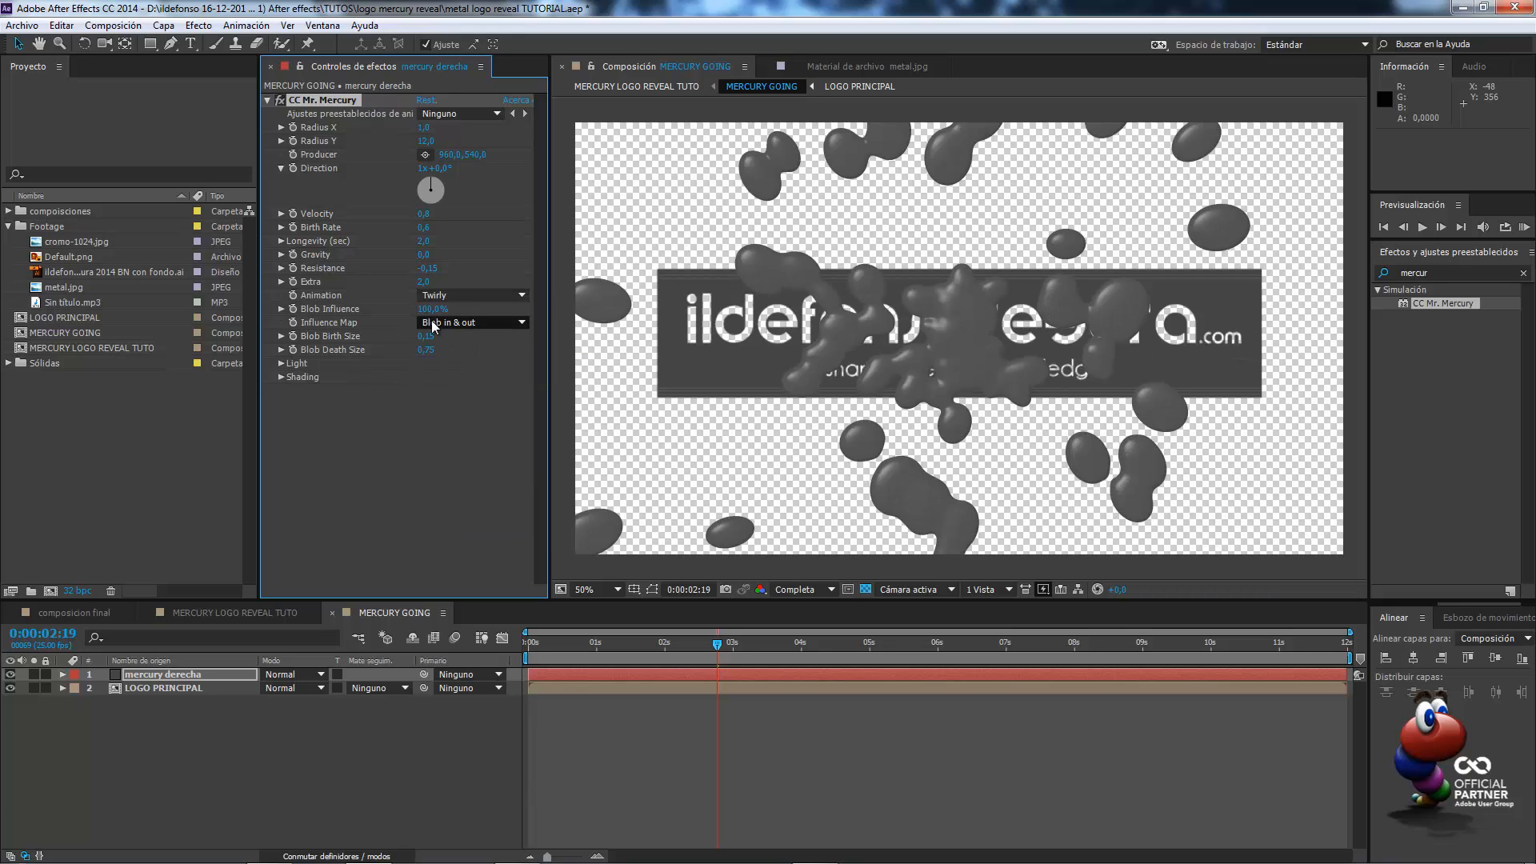
Set the CC Mr. Mercury Blob Influence to 35% and its Influence Map to Blob out sharp
{"action": "left_click", "coordinate": [430, 309]}
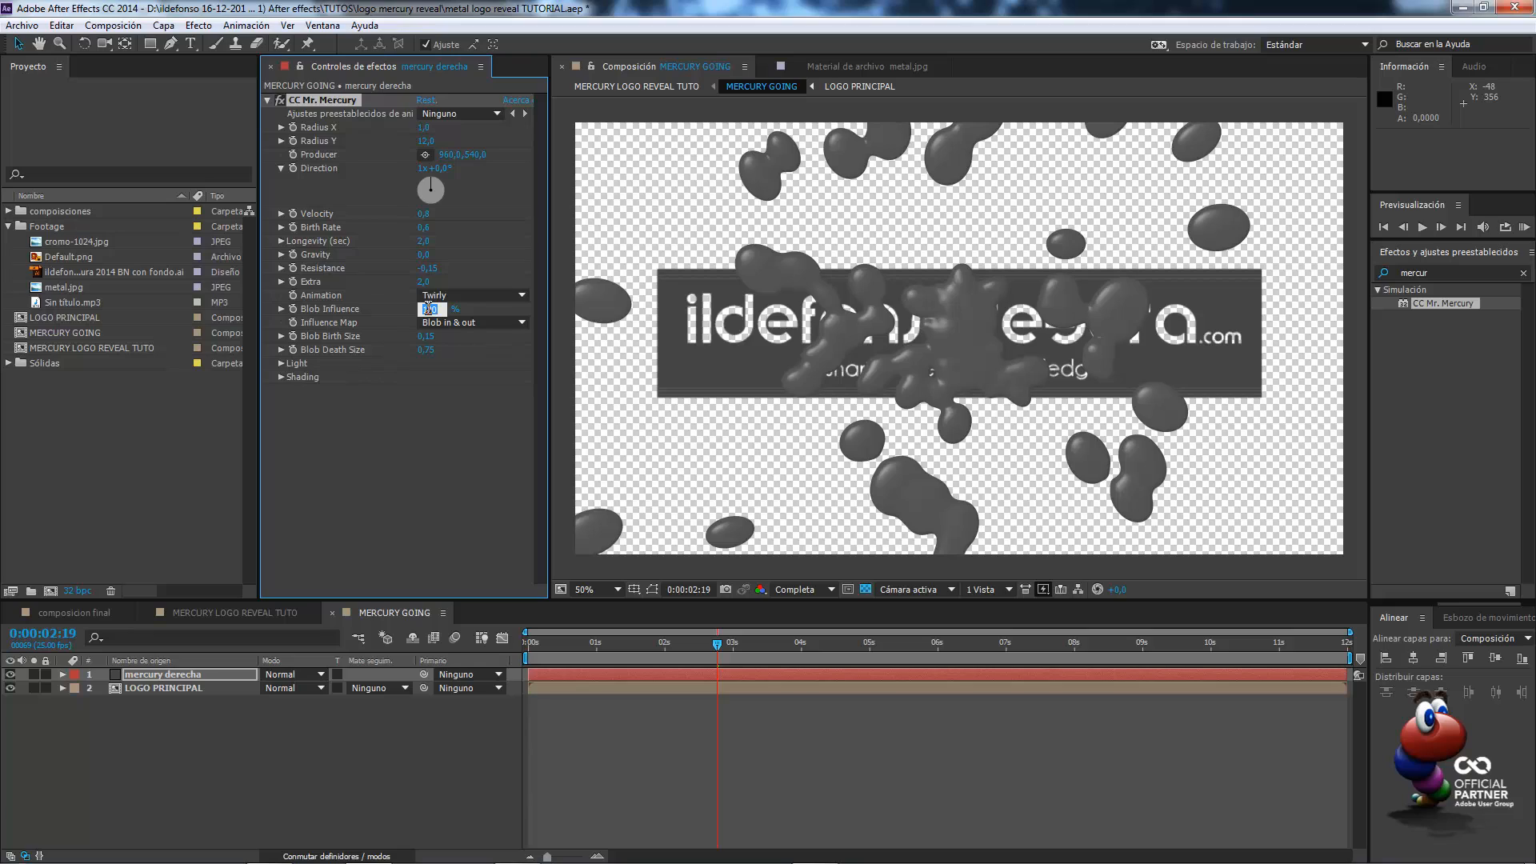
{"action": "type", "text": "35"}
{"action": "key", "text": "Return"}
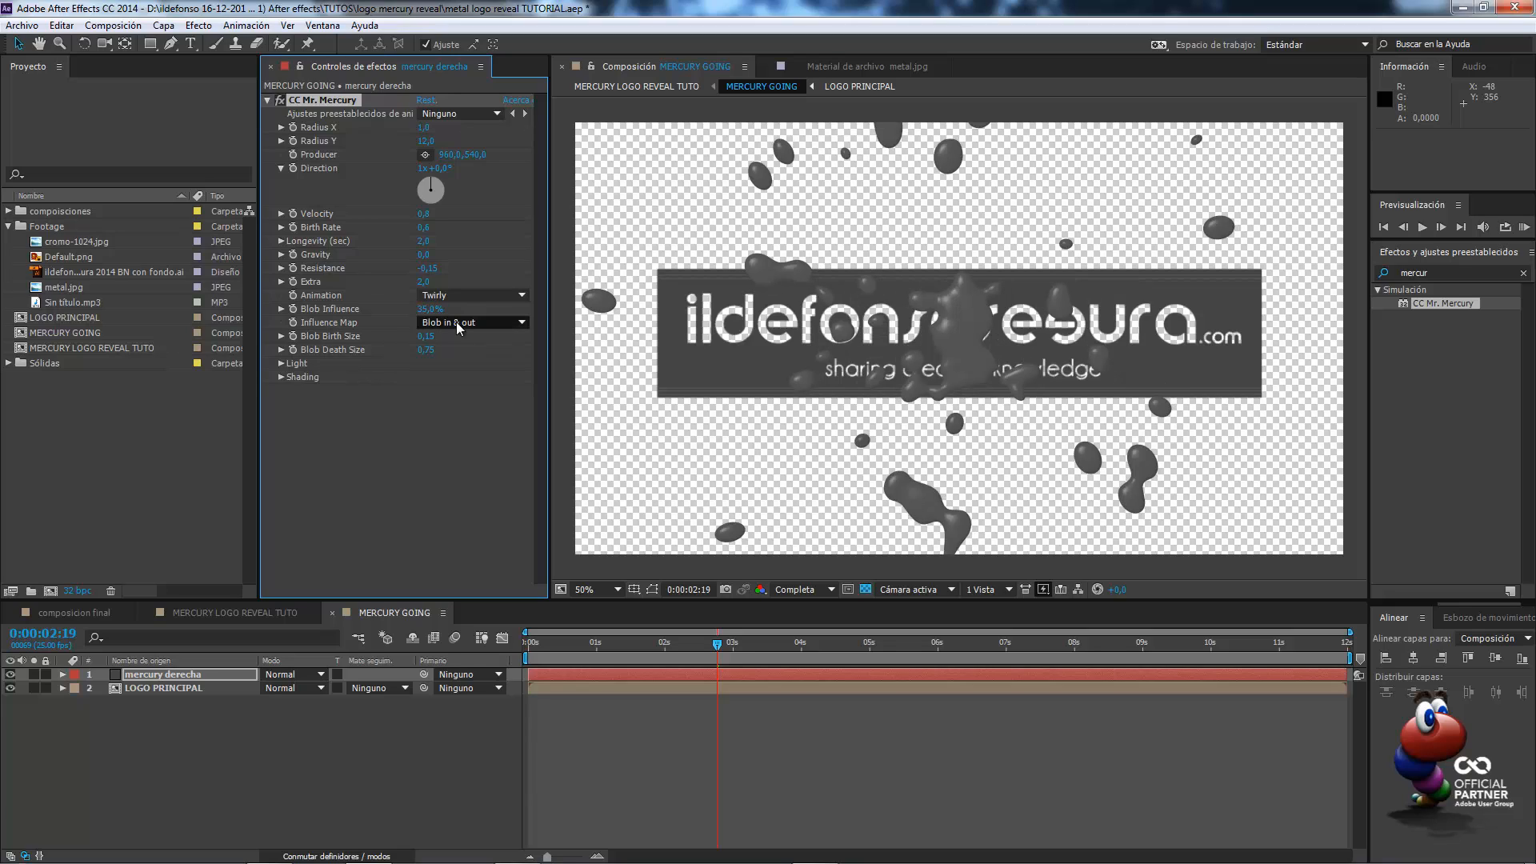
{"action": "left_click", "coordinate": [487, 325]}
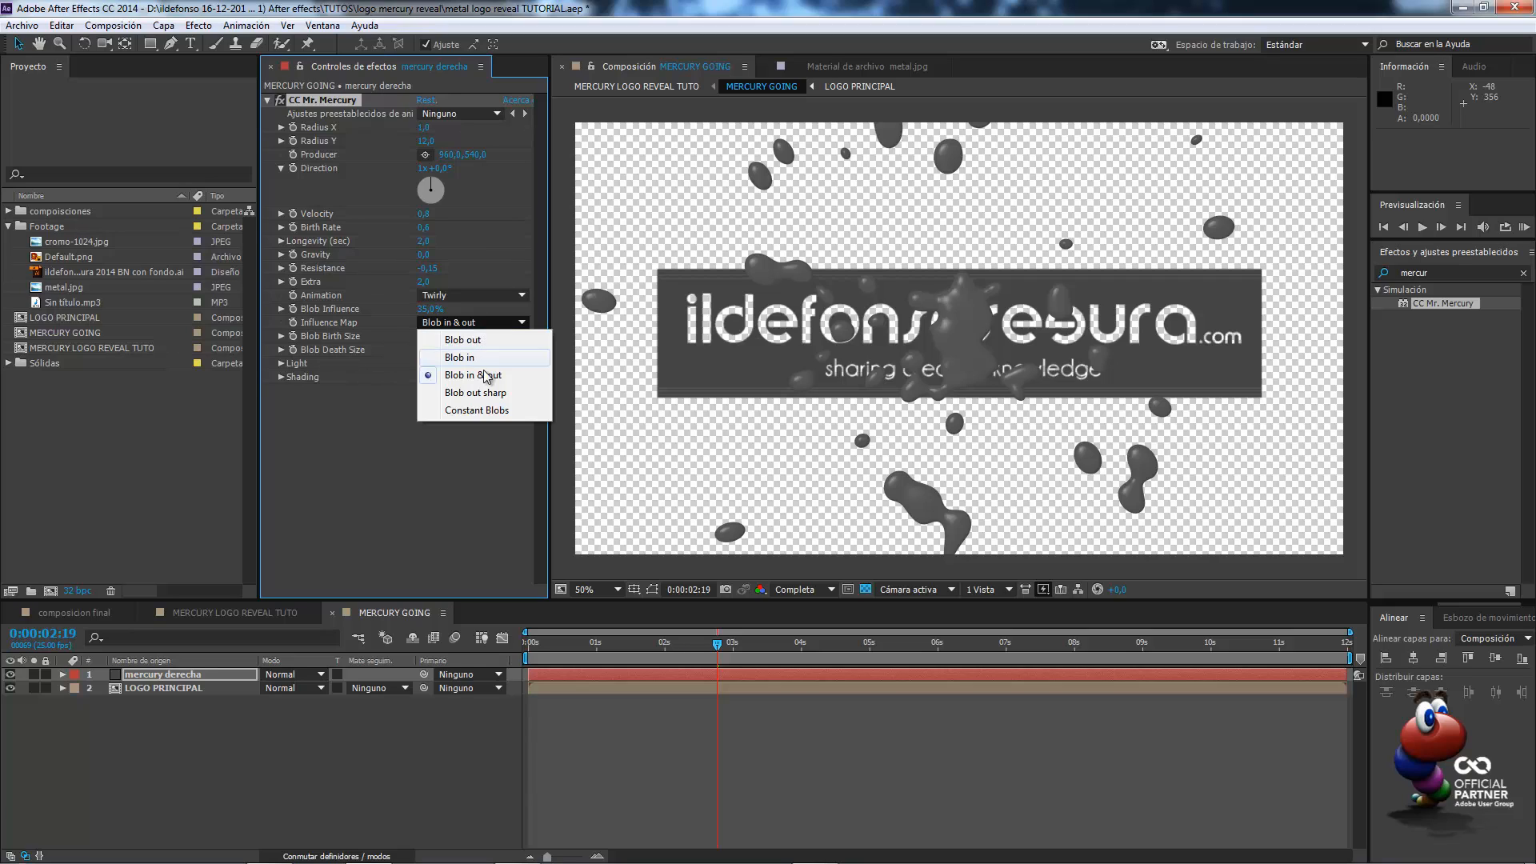
{"action": "left_click", "coordinate": [516, 394]}
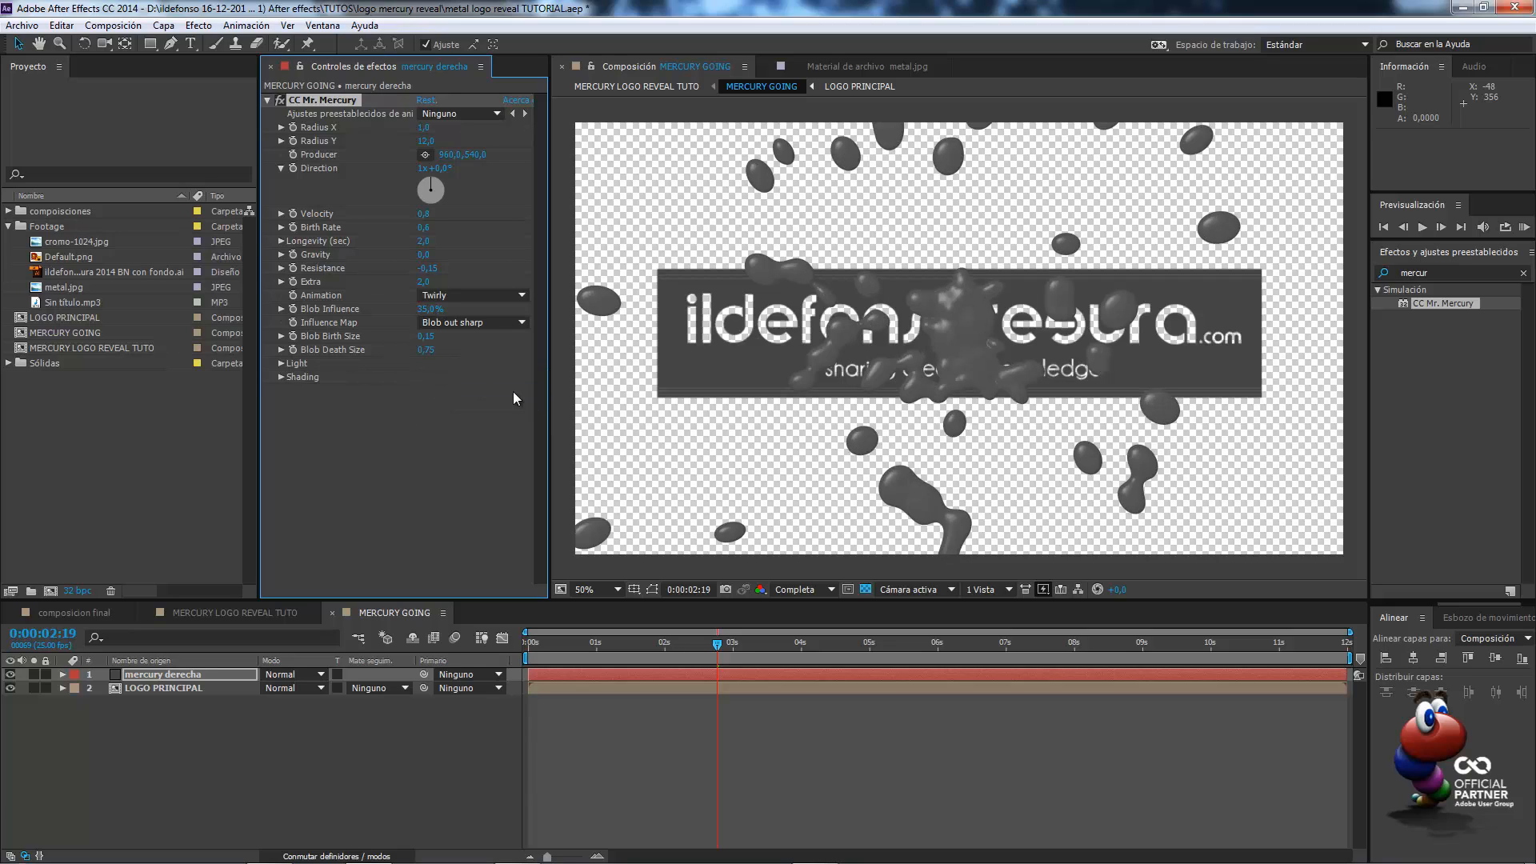
Set the CC Mr. Mercury Blob Birth Size to 0,13 and Blob Death Size to 0,57
{"action": "left_click", "coordinate": [426, 337]}
{"action": "type", "text": "0,13"}
{"action": "key", "text": "Return"}
{"action": "left_click", "coordinate": [426, 350]}
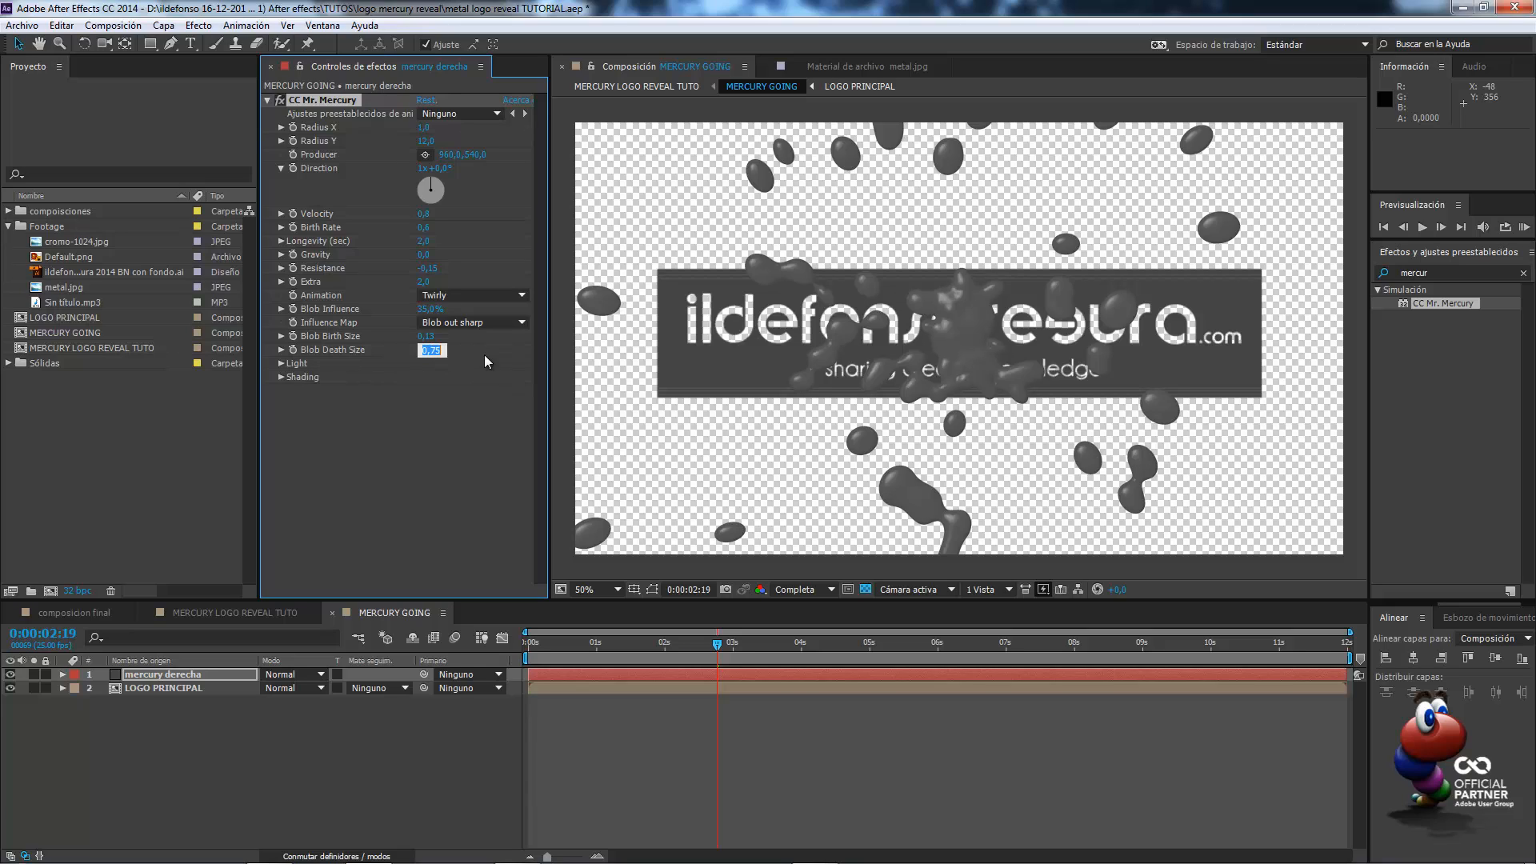
{"action": "type", "text": "0,57"}
{"action": "key", "text": "Return"}
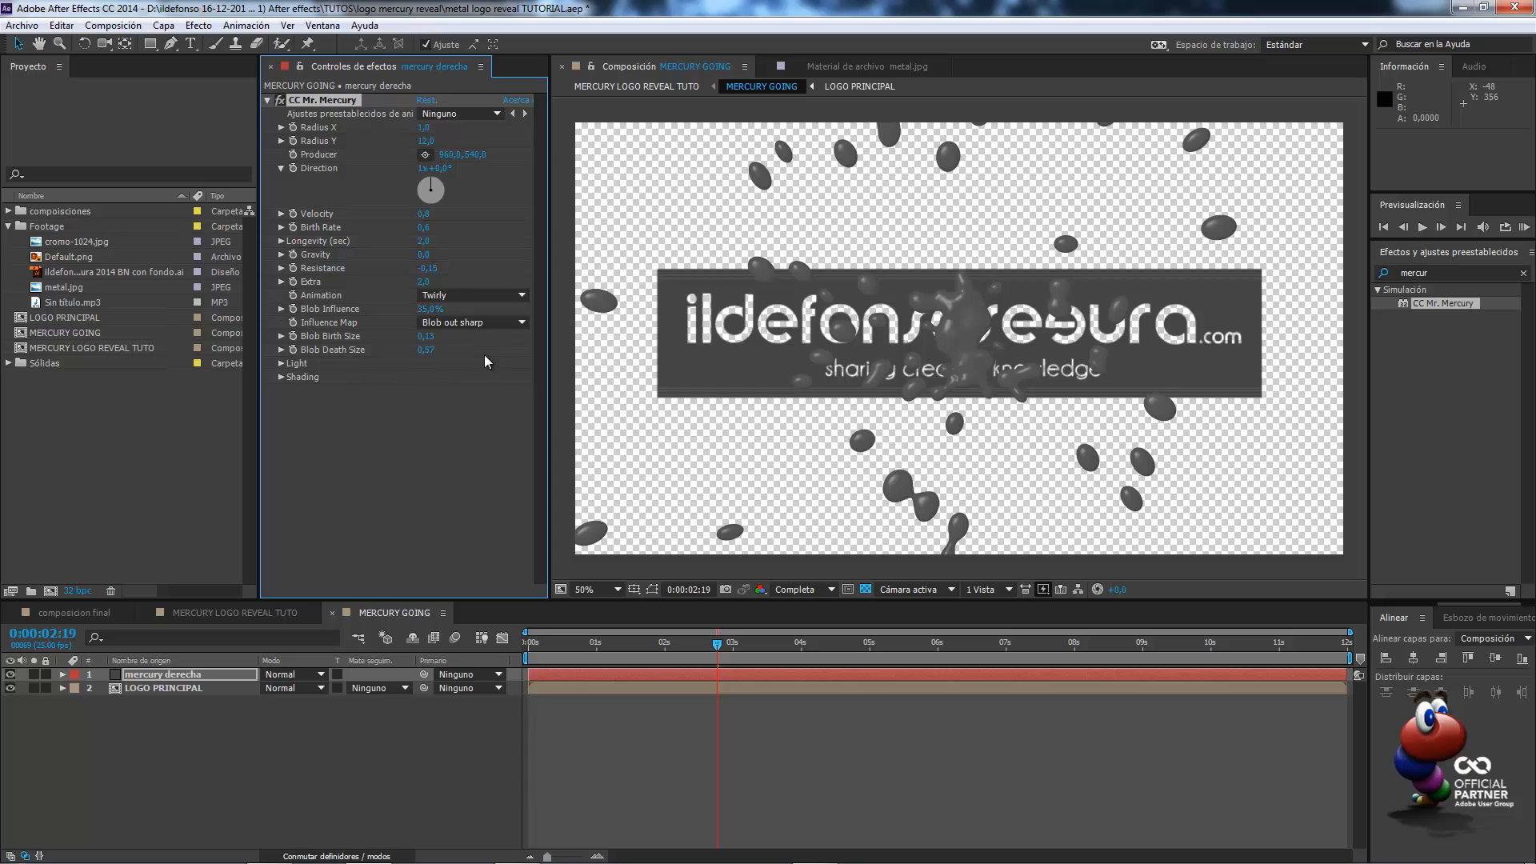
Turn off the composition view's transparency grid and move the current time to 0:00:02:02
{"action": "left_click_drag", "start_coordinate": [717, 644], "coordinate": [685, 648]}
{"action": "left_click", "coordinate": [866, 589]}
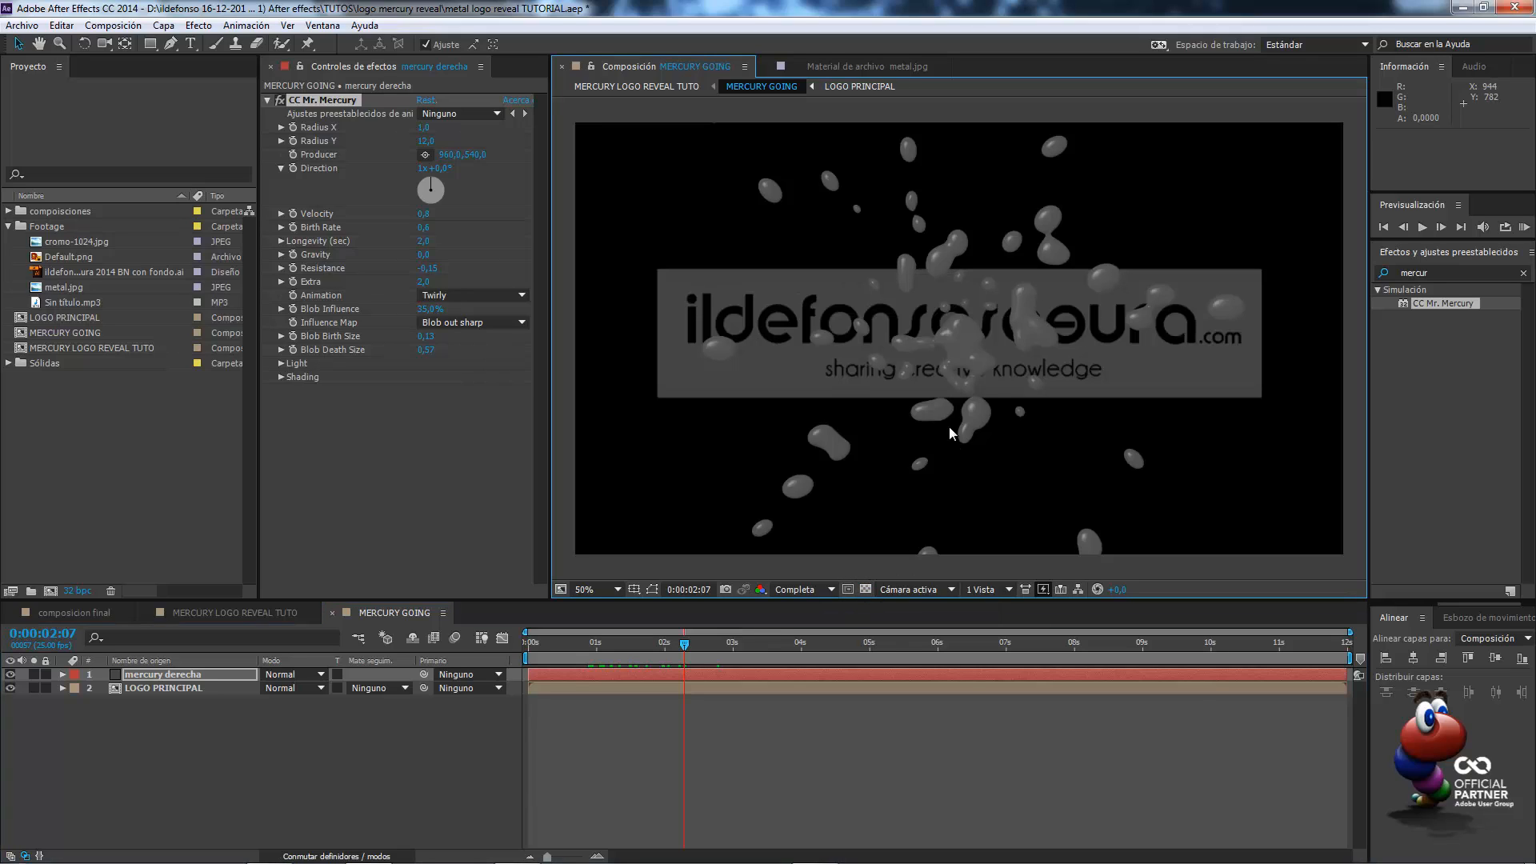
{"action": "mouse_move", "coordinate": [687, 645]}
{"action": "left_mouse_down"}
{"action": "mouse_move", "coordinate": [651, 650]}
{"action": "mouse_move", "coordinate": [670, 650]}
{"action": "left_mouse_up"}
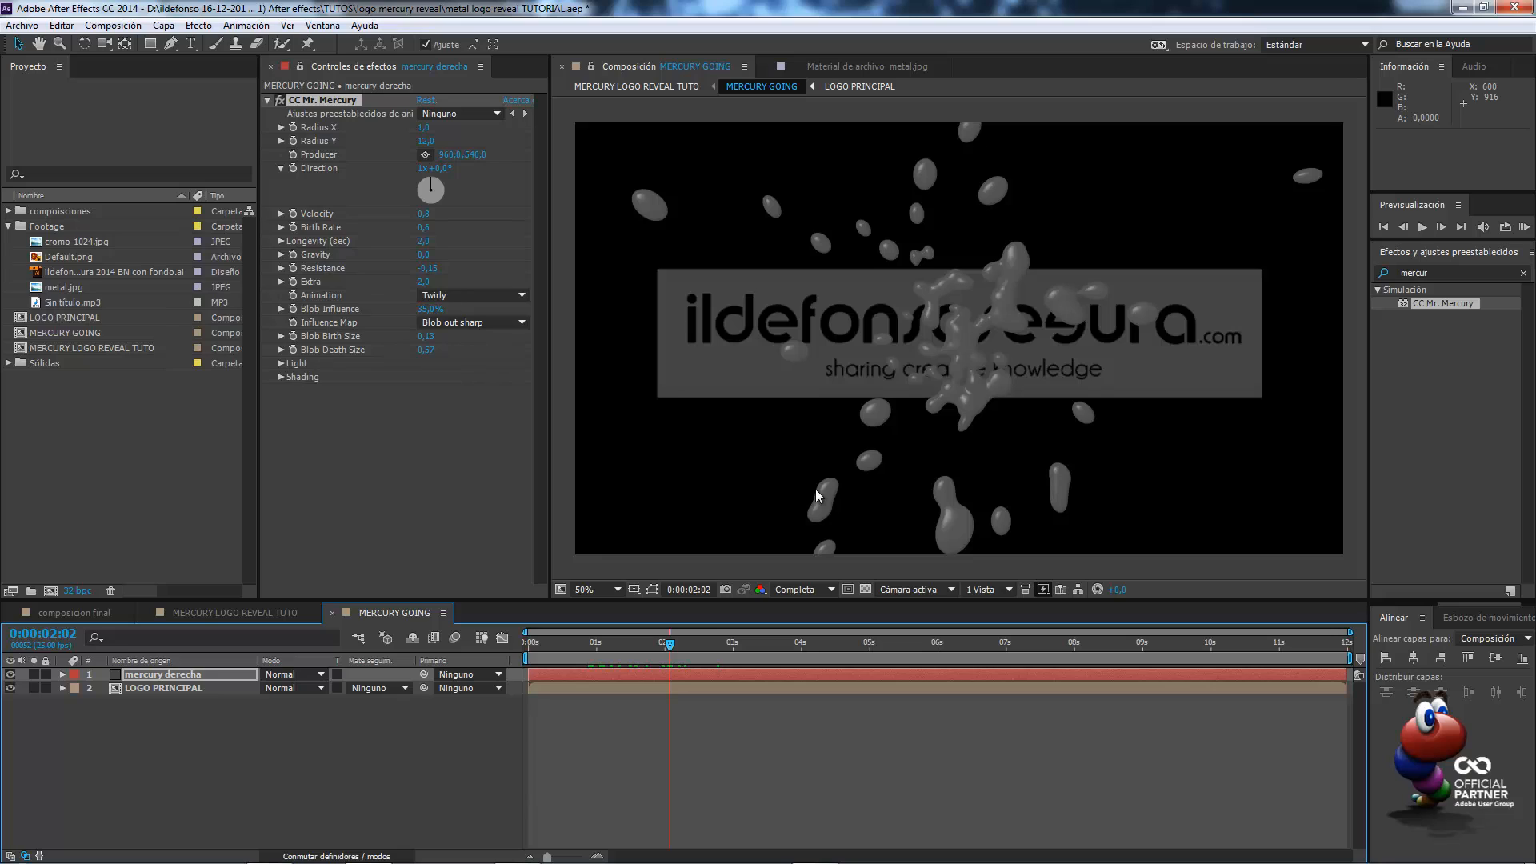
Search the effects for "ruido" and apply Ruido de turbulencia to the mercury derecha layer
{"action": "left_click", "coordinate": [1444, 272]}
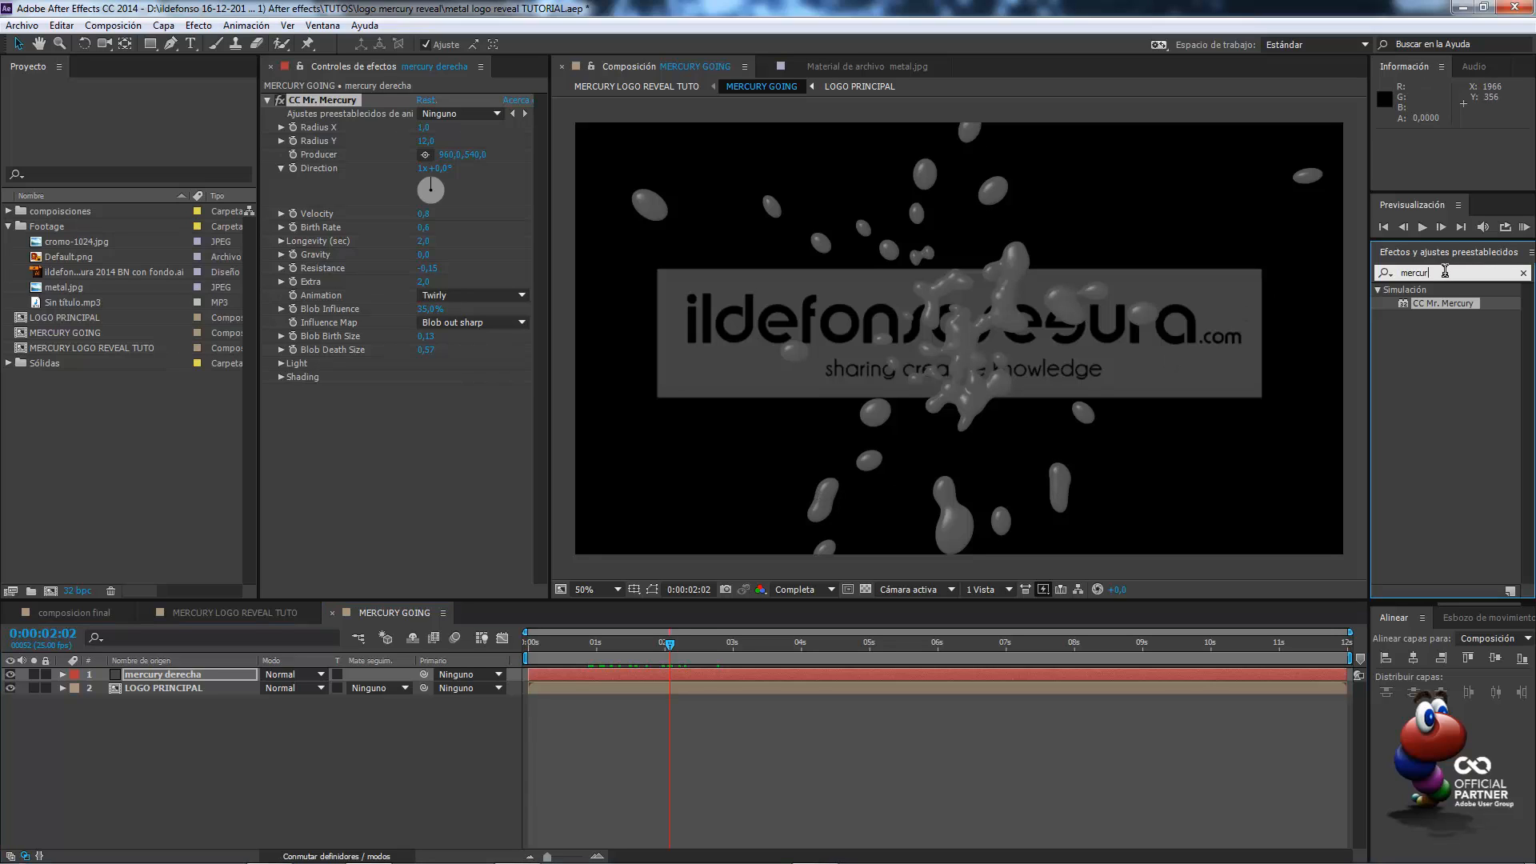
{"action": "key", "text": "BackSpace"}
{"action": "key", "text": "BackSpace"}
{"action": "key", "text": "BackSpace"}
{"action": "key", "text": "BackSpace"}
{"action": "key", "text": "BackSpace"}
{"action": "key", "text": "BackSpace"}
{"action": "type", "text": "rui"}
{"action": "left_click", "coordinate": [1378, 272]}
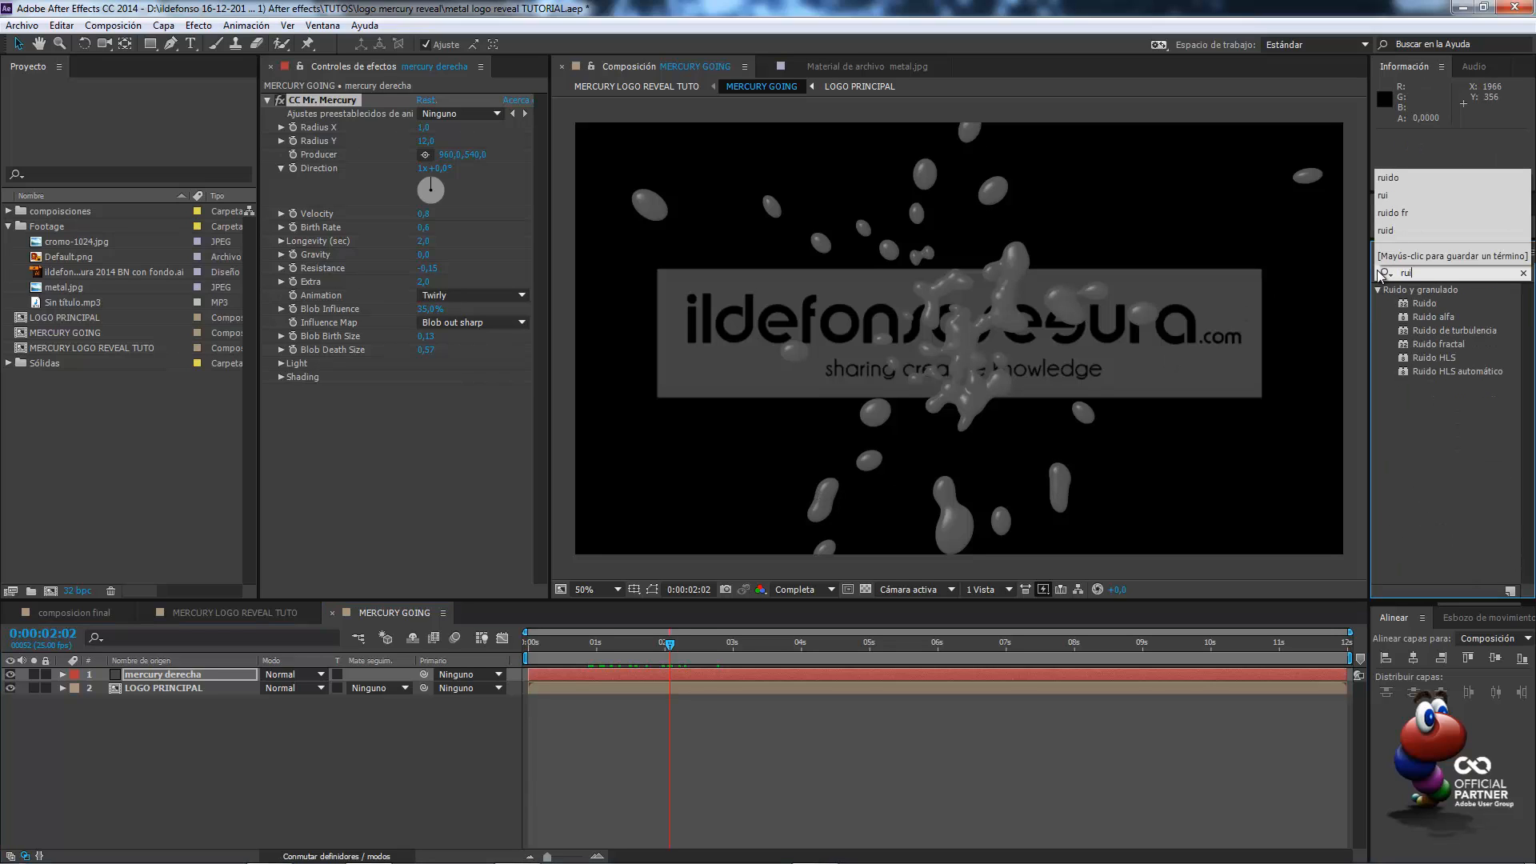
{"action": "type", "text": "do"}
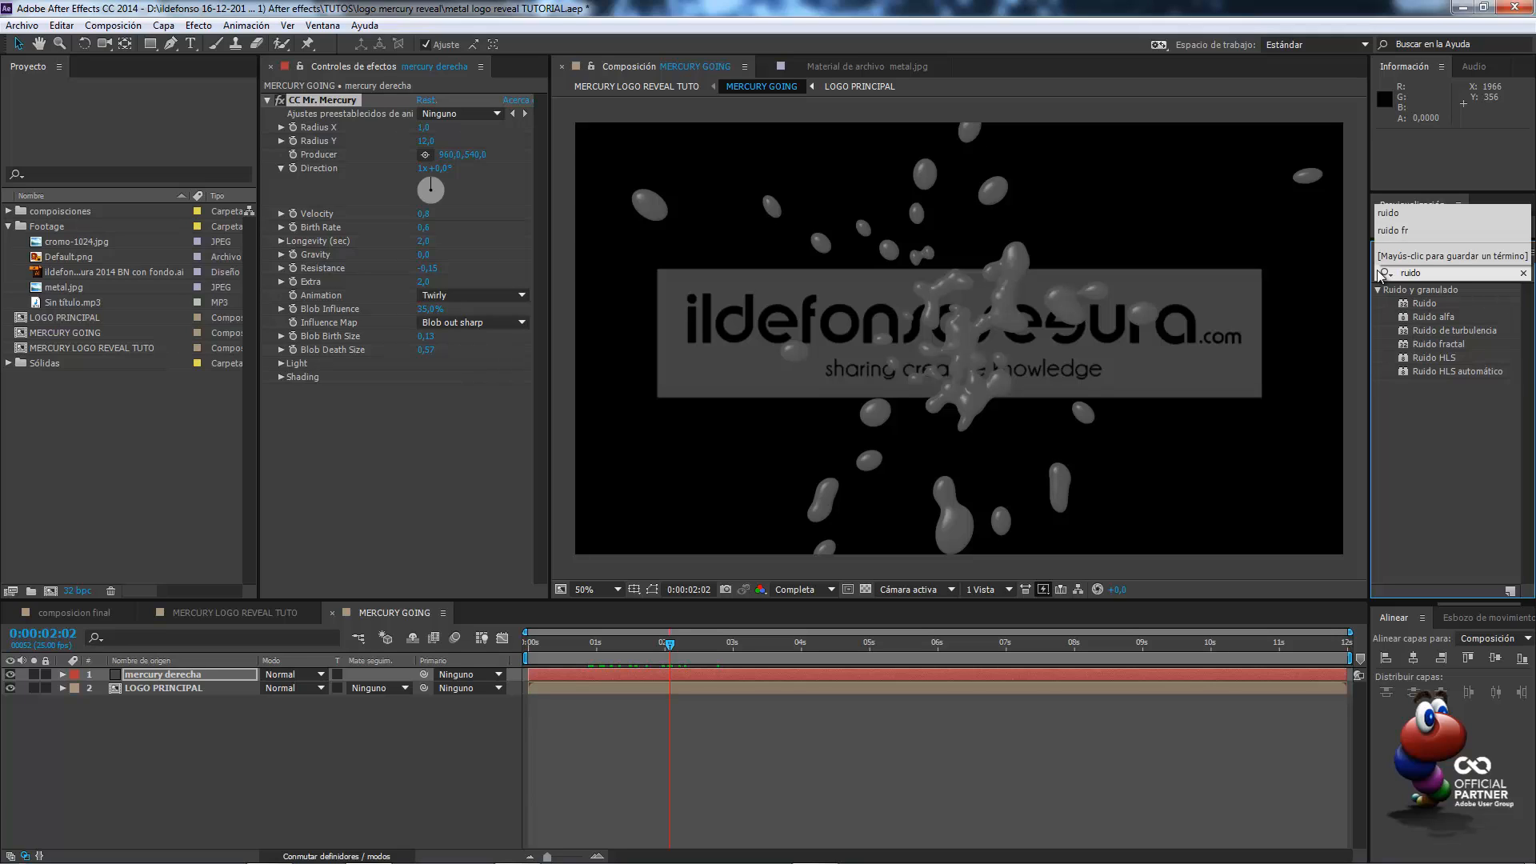
{"action": "left_click", "coordinate": [1507, 333]}
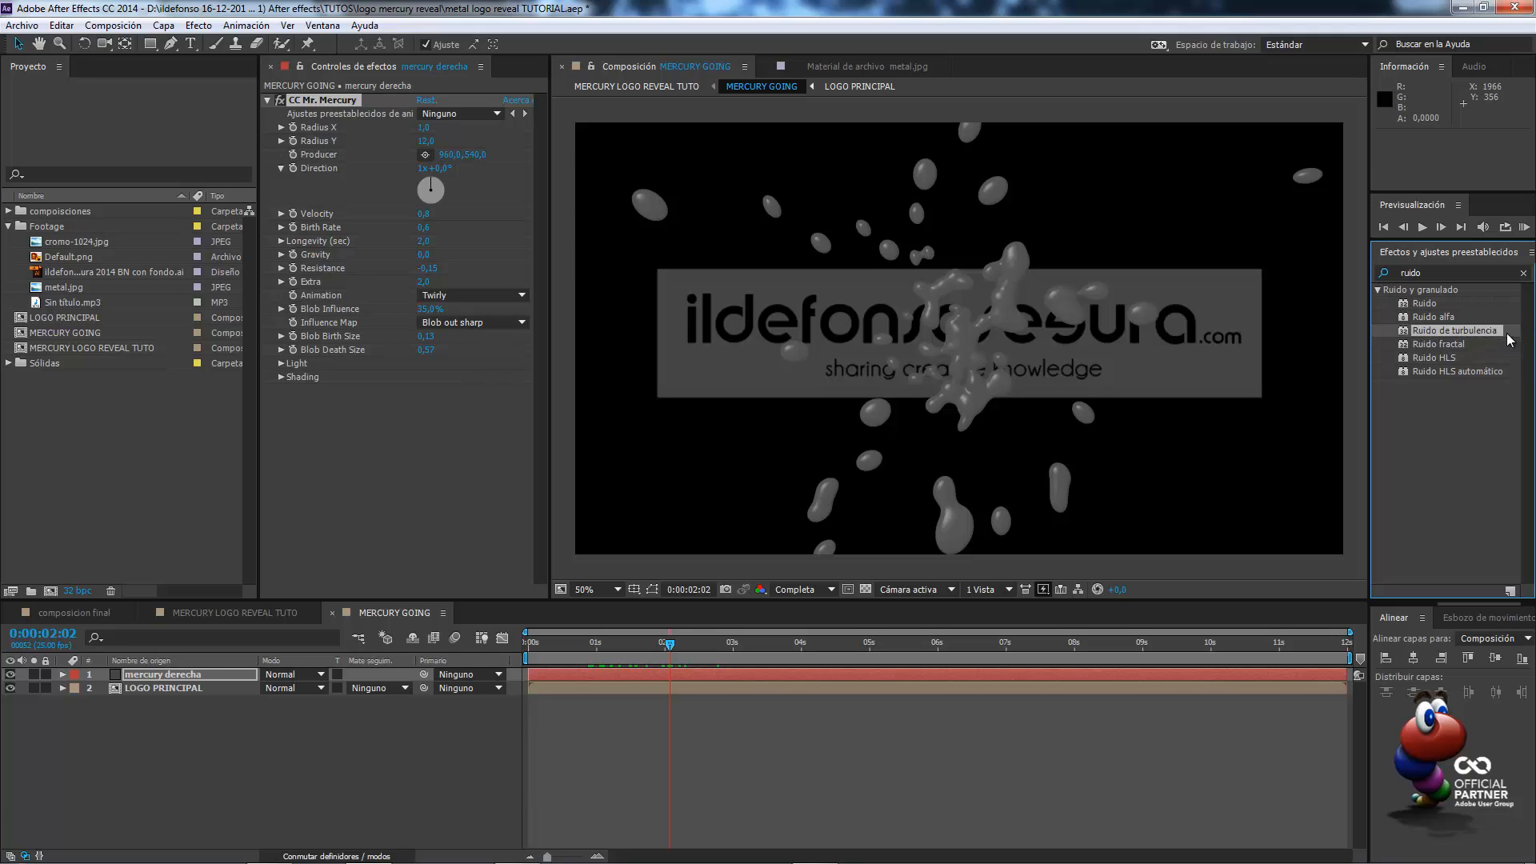
{"action": "left_click_drag", "start_coordinate": [1507, 339], "coordinate": [347, 398]}
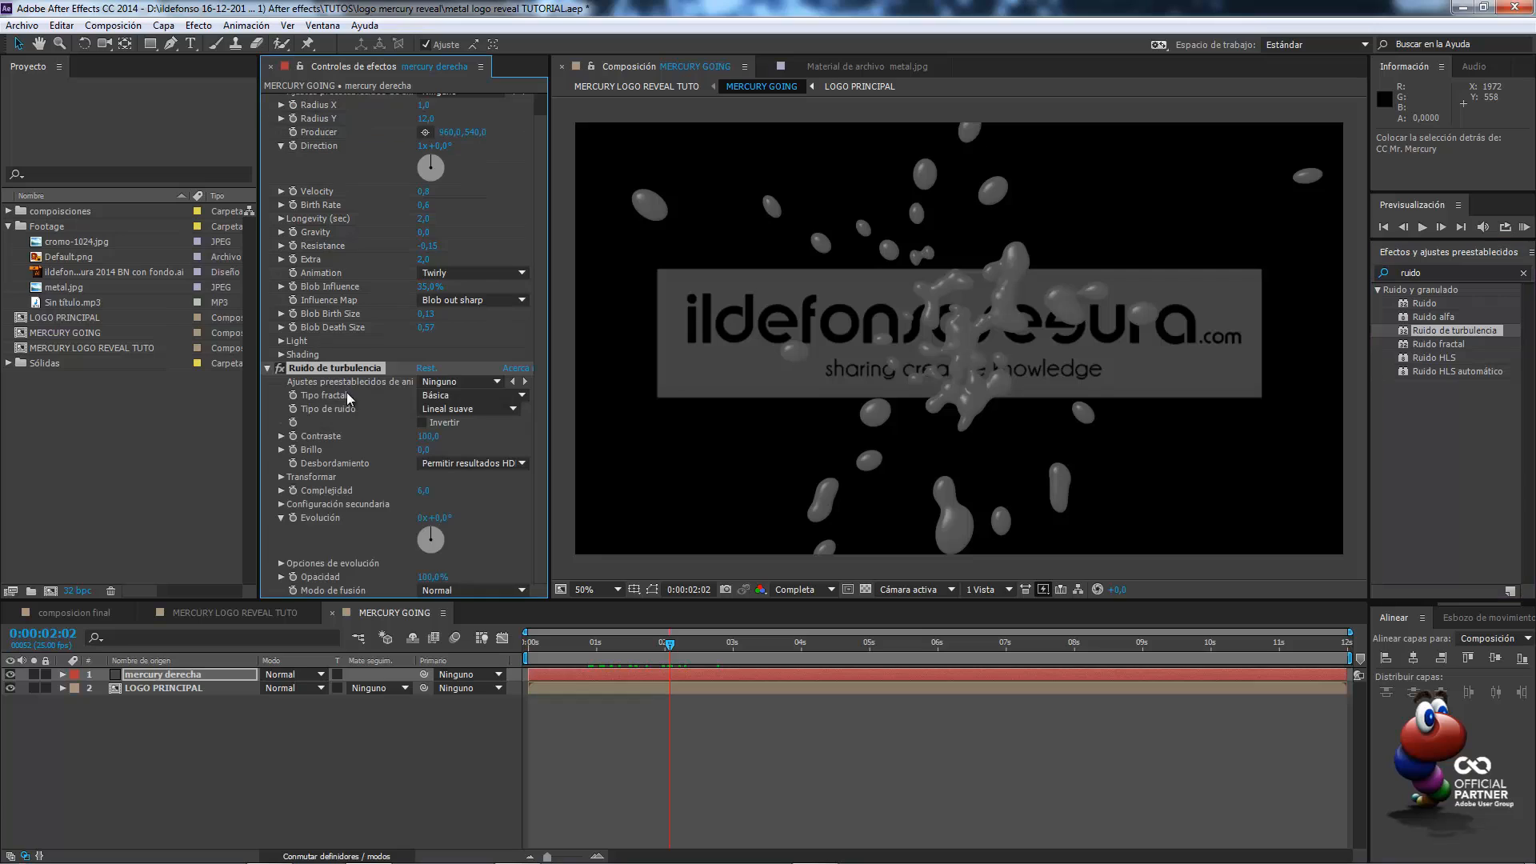
Collapse CC Mr. Mercury and reorder the effects so that Ruido de turbulencia sits above it
{"action": "scroll", "coordinate": [280, 134], "scroll_direction": "up", "scroll_amount": 1}
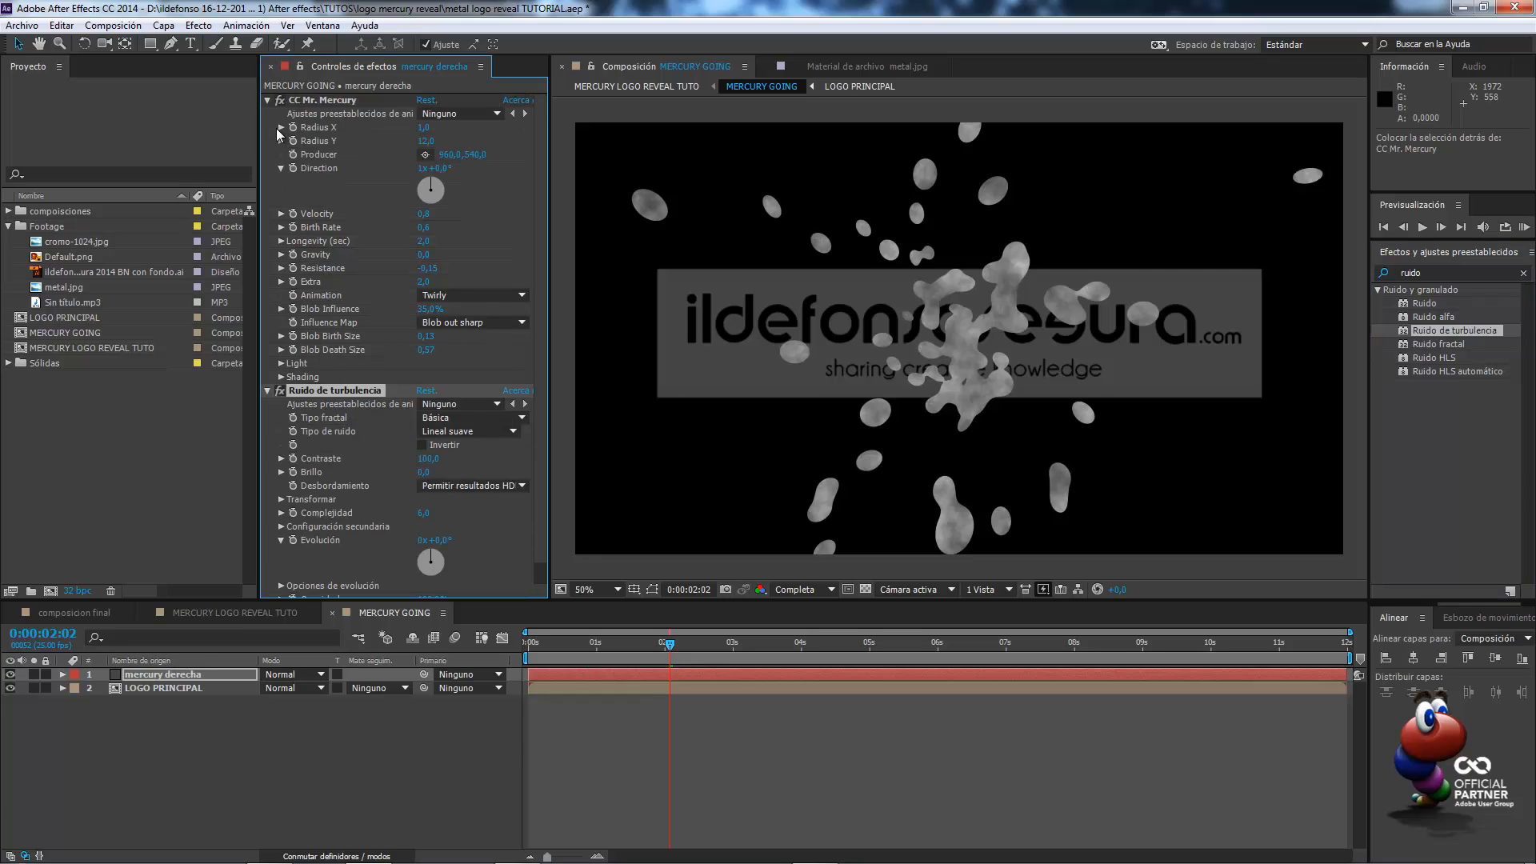
{"action": "left_click", "coordinate": [267, 100]}
{"action": "left_click_drag", "start_coordinate": [334, 120], "coordinate": [337, 101]}
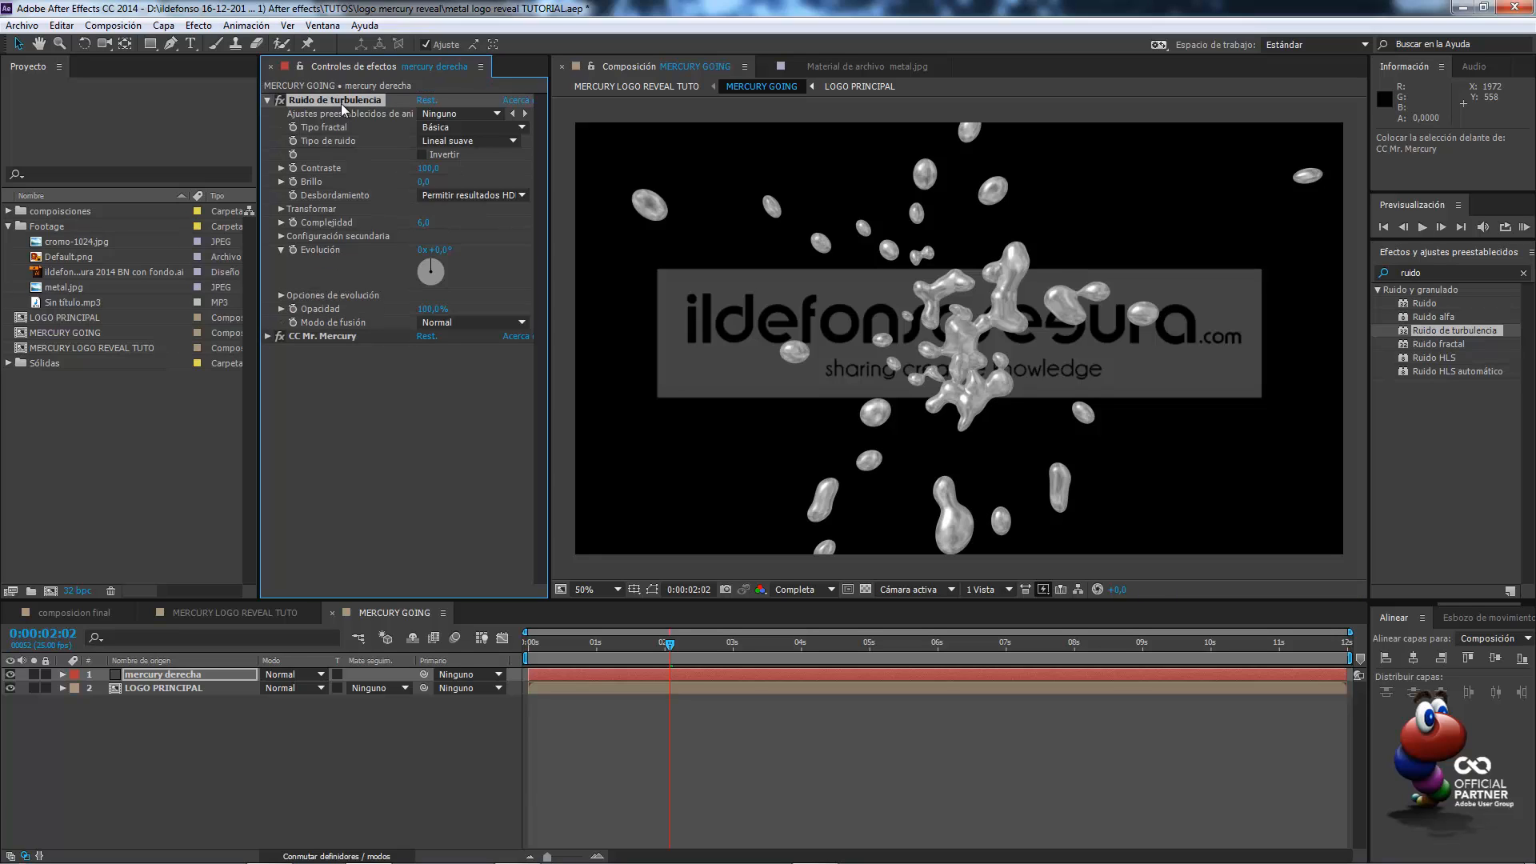
Set the turbulence noise's Tipo fractal to Turbulencia básica and its Tipo de ruido to Lineal
{"action": "left_click", "coordinate": [468, 130]}
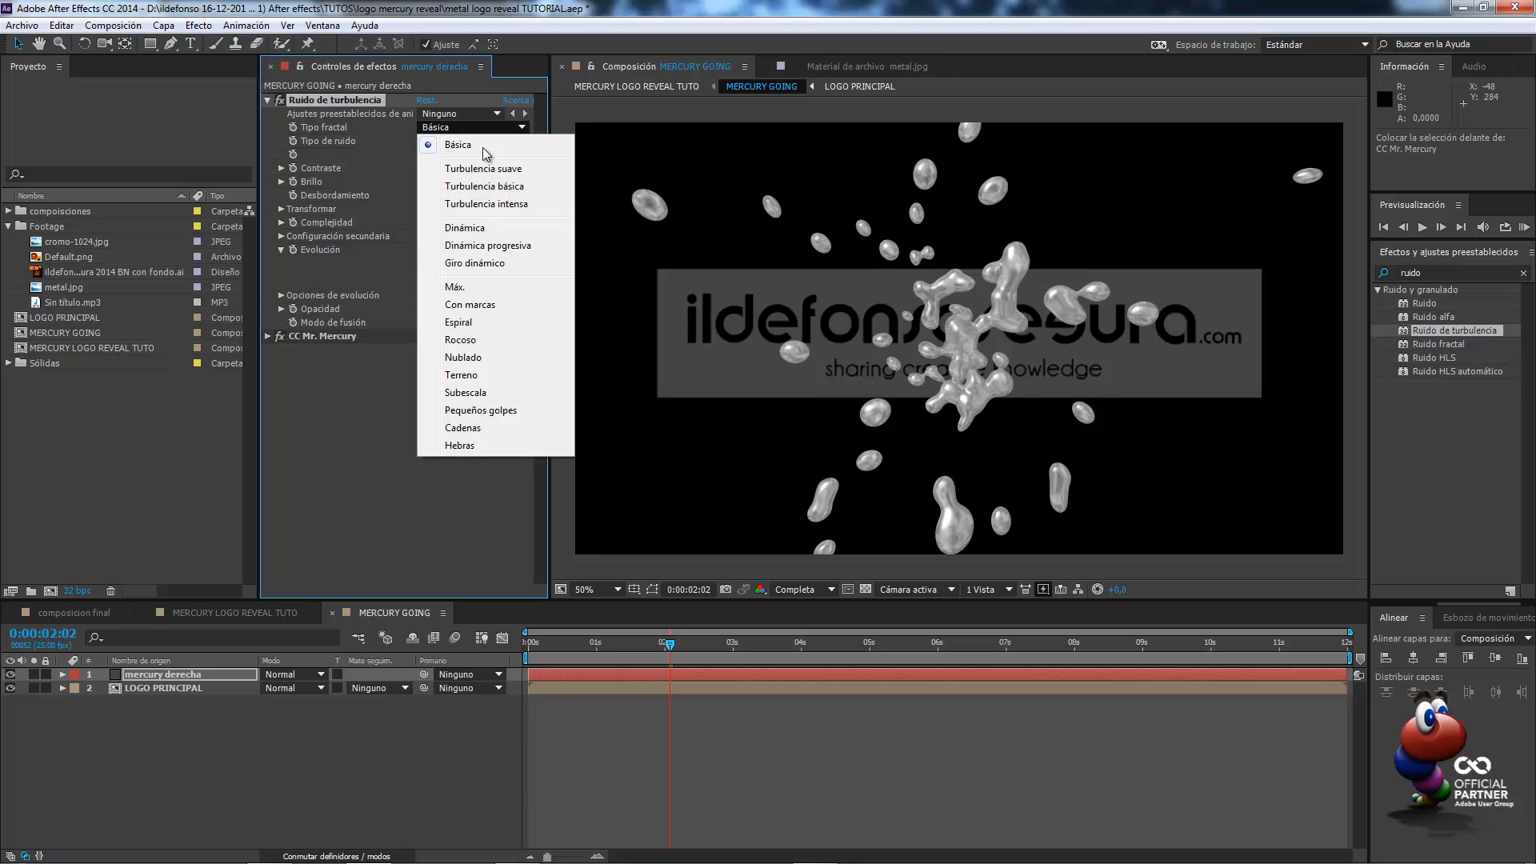
{"action": "left_click", "coordinate": [506, 187]}
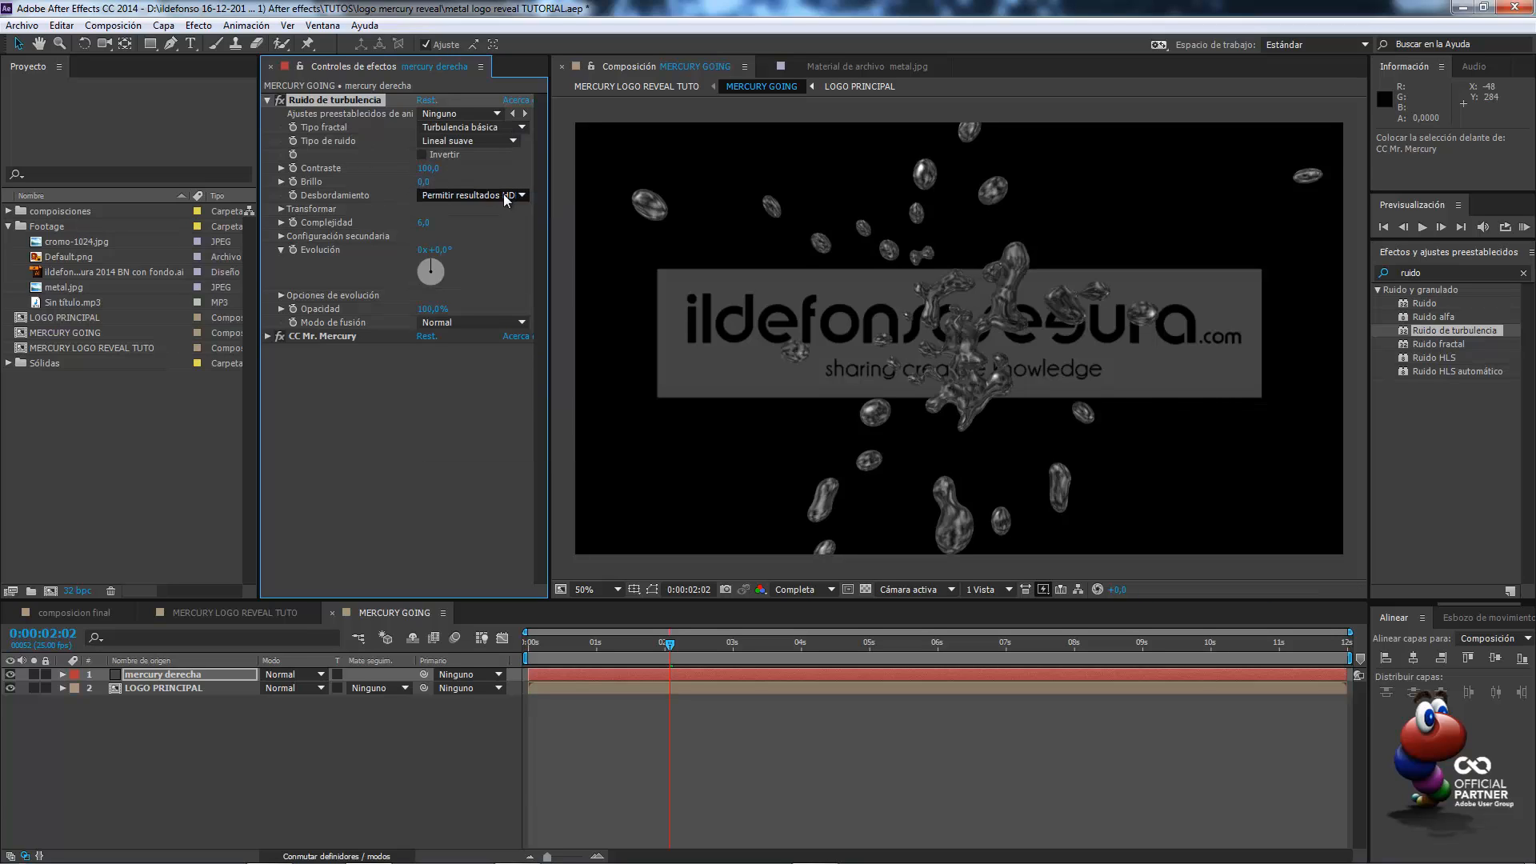
{"action": "left_click", "coordinate": [445, 144]}
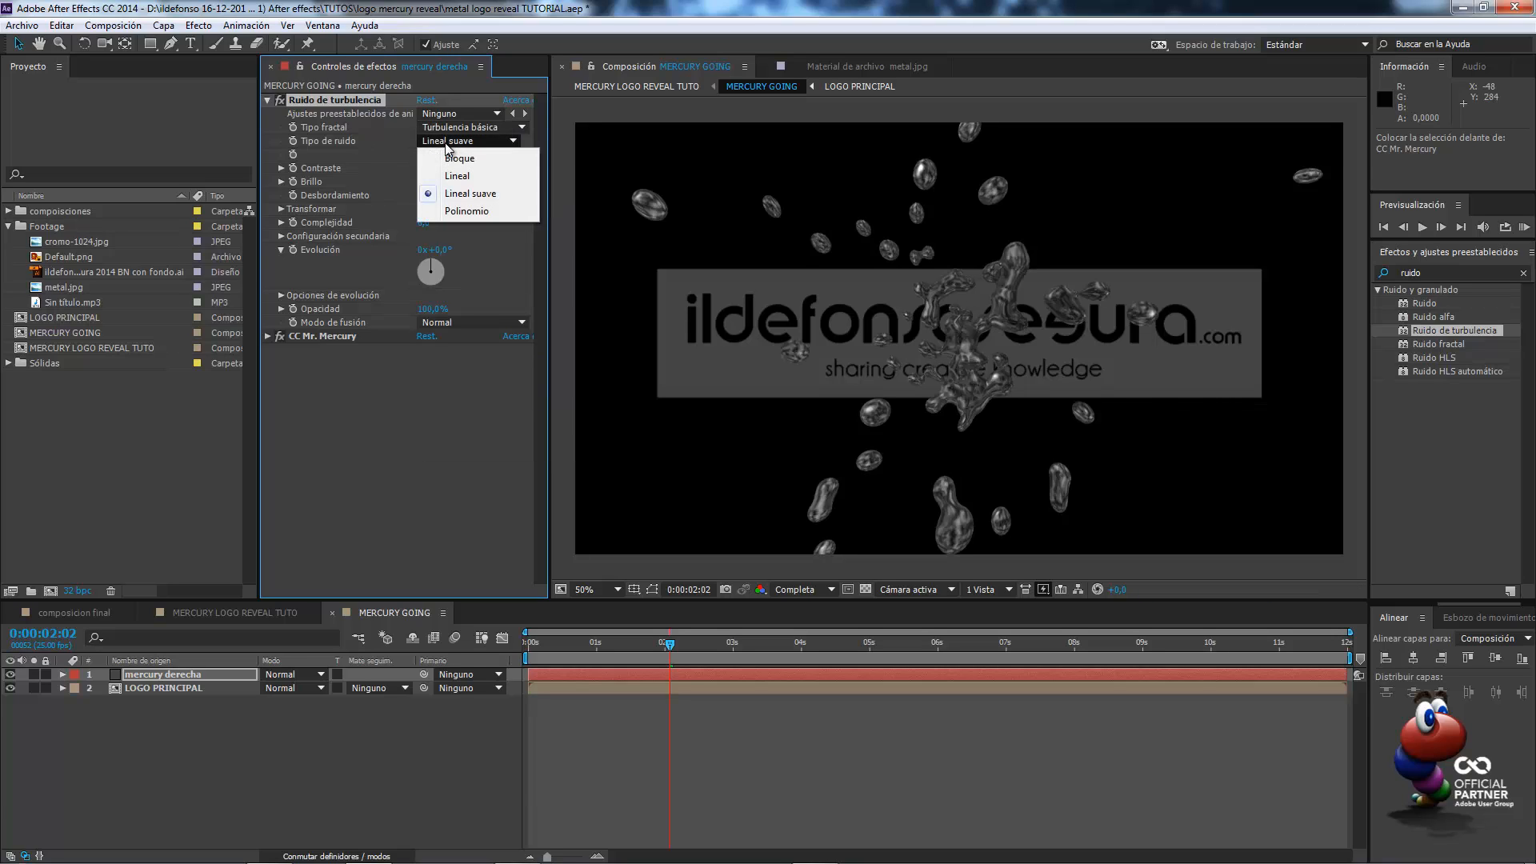
{"action": "left_click", "coordinate": [469, 175]}
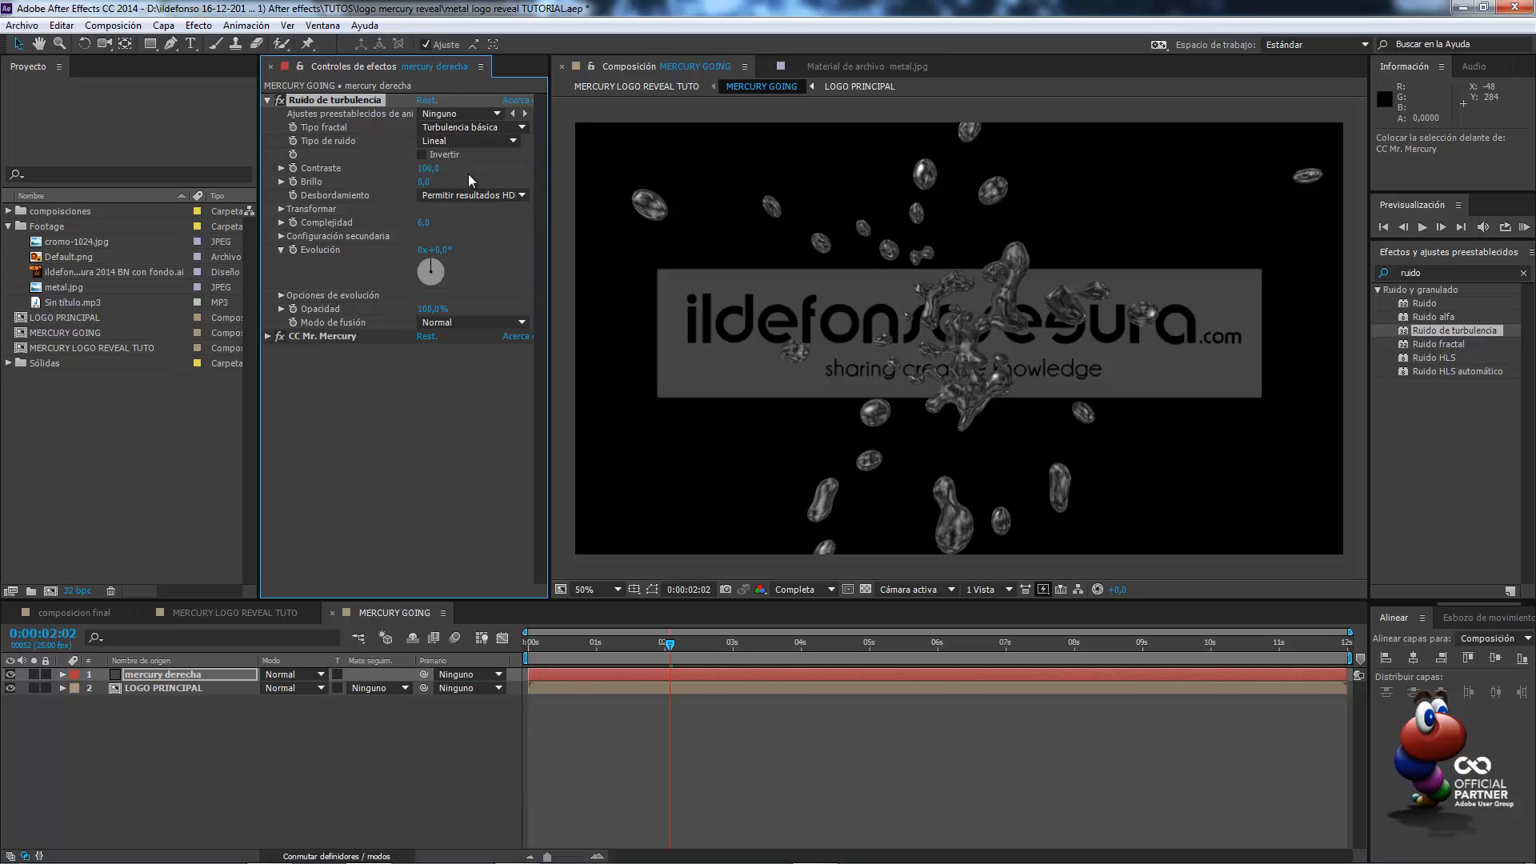
Set the Ruido de turbulencia Contraste to 250 and Brillo to 25
{"action": "left_click", "coordinate": [429, 168]}
{"action": "type", "text": "250"}
{"action": "key", "text": "Return"}
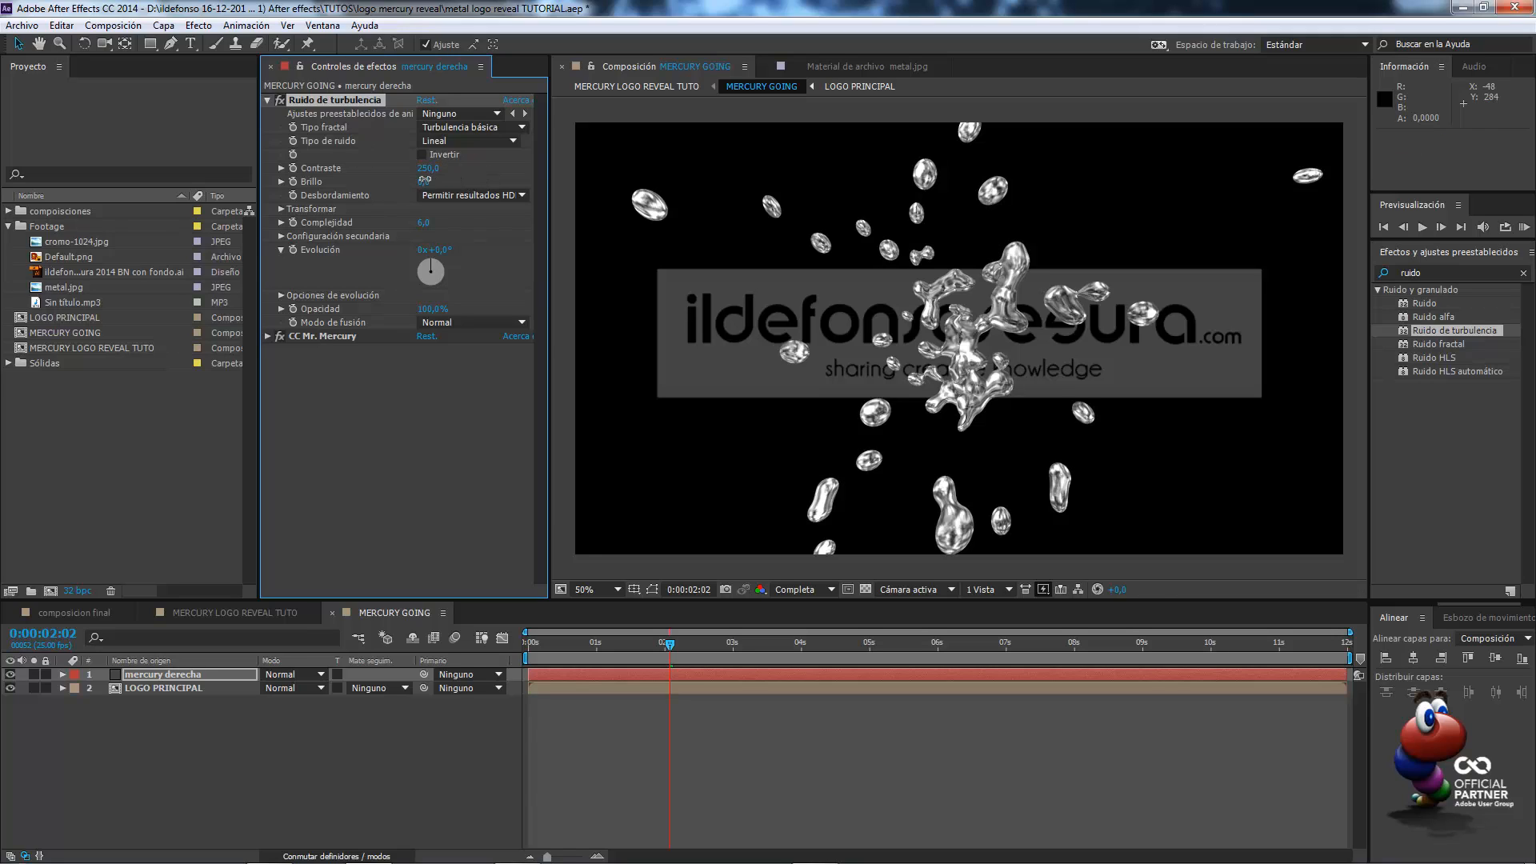
{"action": "left_click", "coordinate": [428, 180]}
{"action": "type", "text": "25"}
{"action": "key", "text": "Return"}
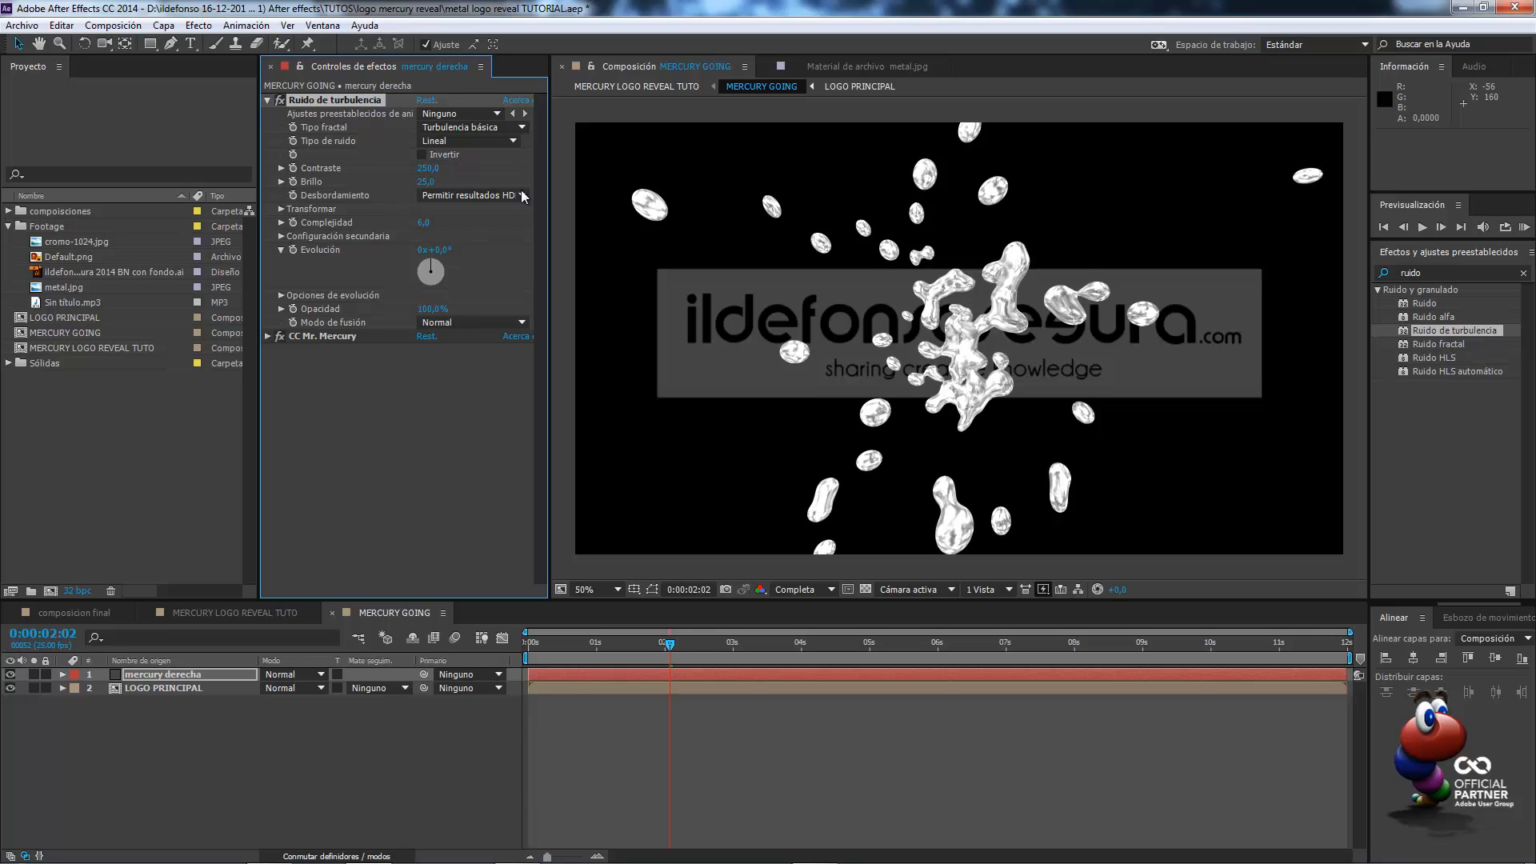
Set the Ruido de turbulencia Complejidad to 1
{"action": "left_click", "coordinate": [425, 222]}
{"action": "type", "text": "1"}
{"action": "key", "text": "Return"}
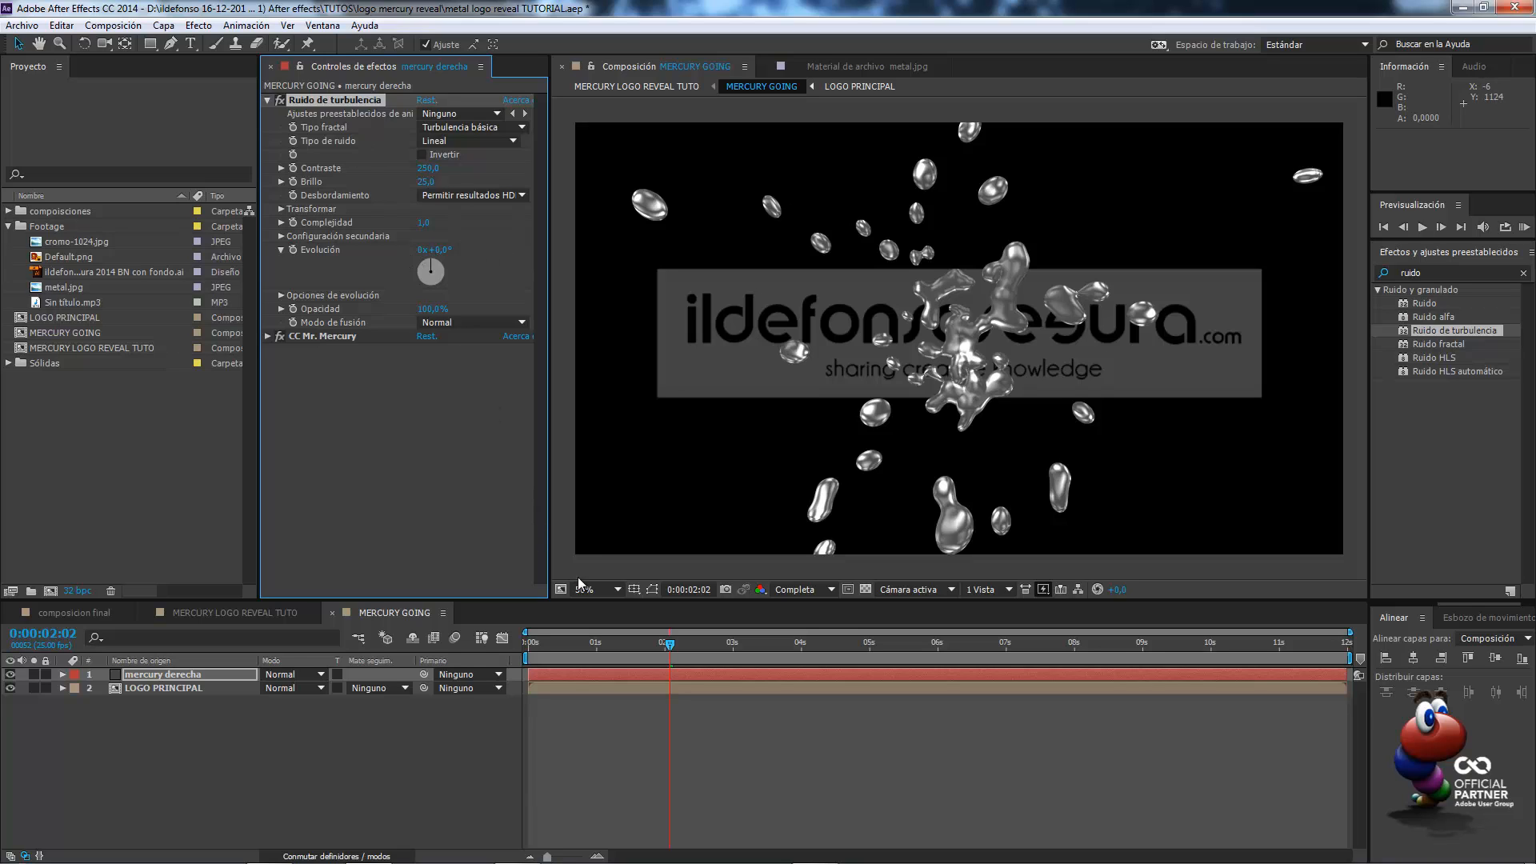
Animate the turbulence noise's Evolución with a starting keyframe at 0:00:00:00 and a value of 4x+0,0° at 0:00:11:24
{"action": "left_click_drag", "start_coordinate": [670, 644], "coordinate": [512, 640]}
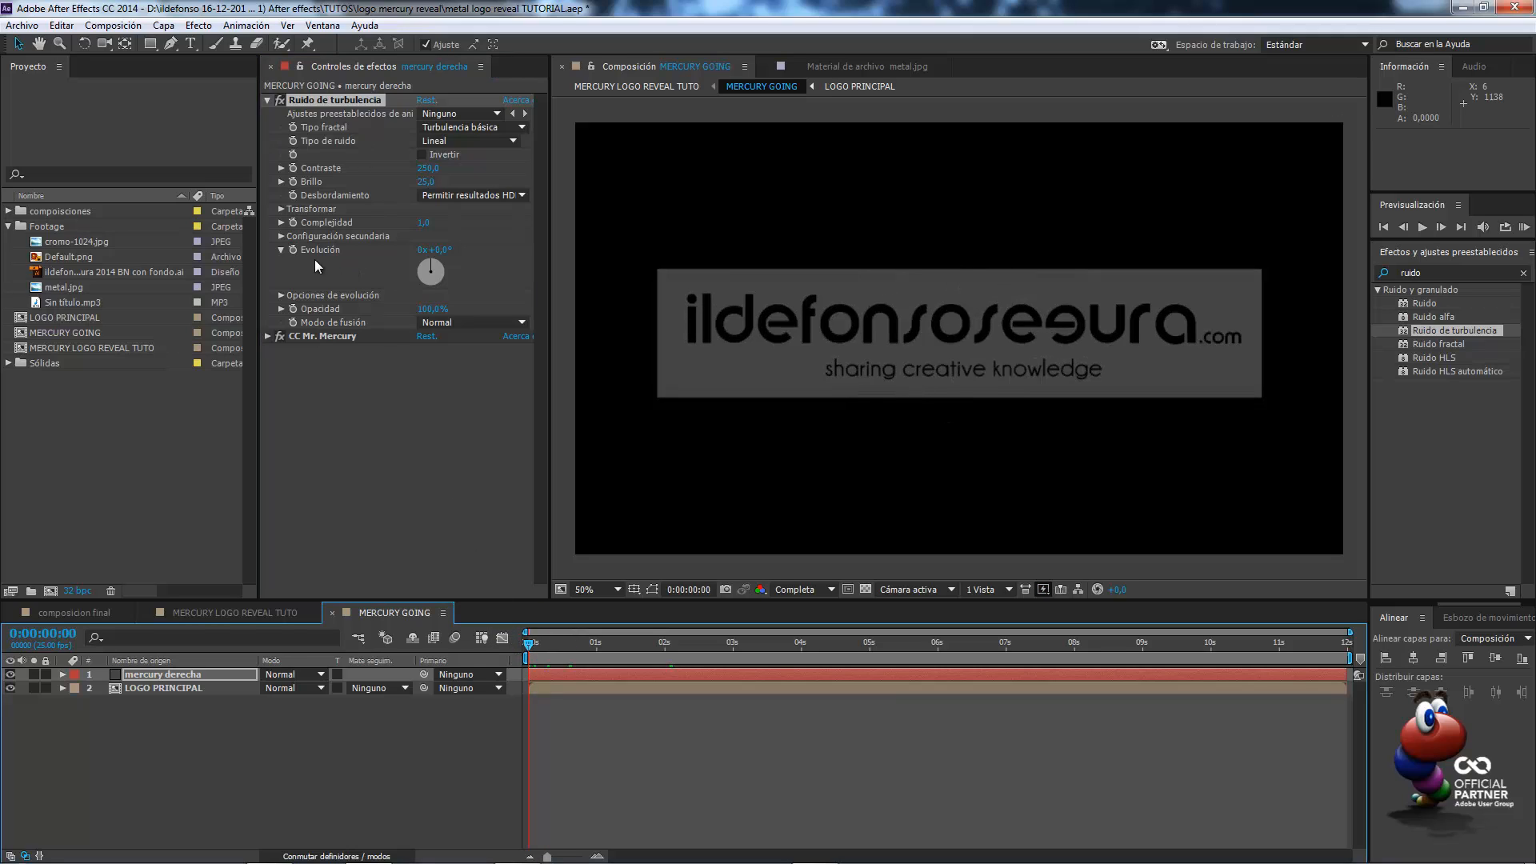
{"action": "left_click", "coordinate": [291, 250]}
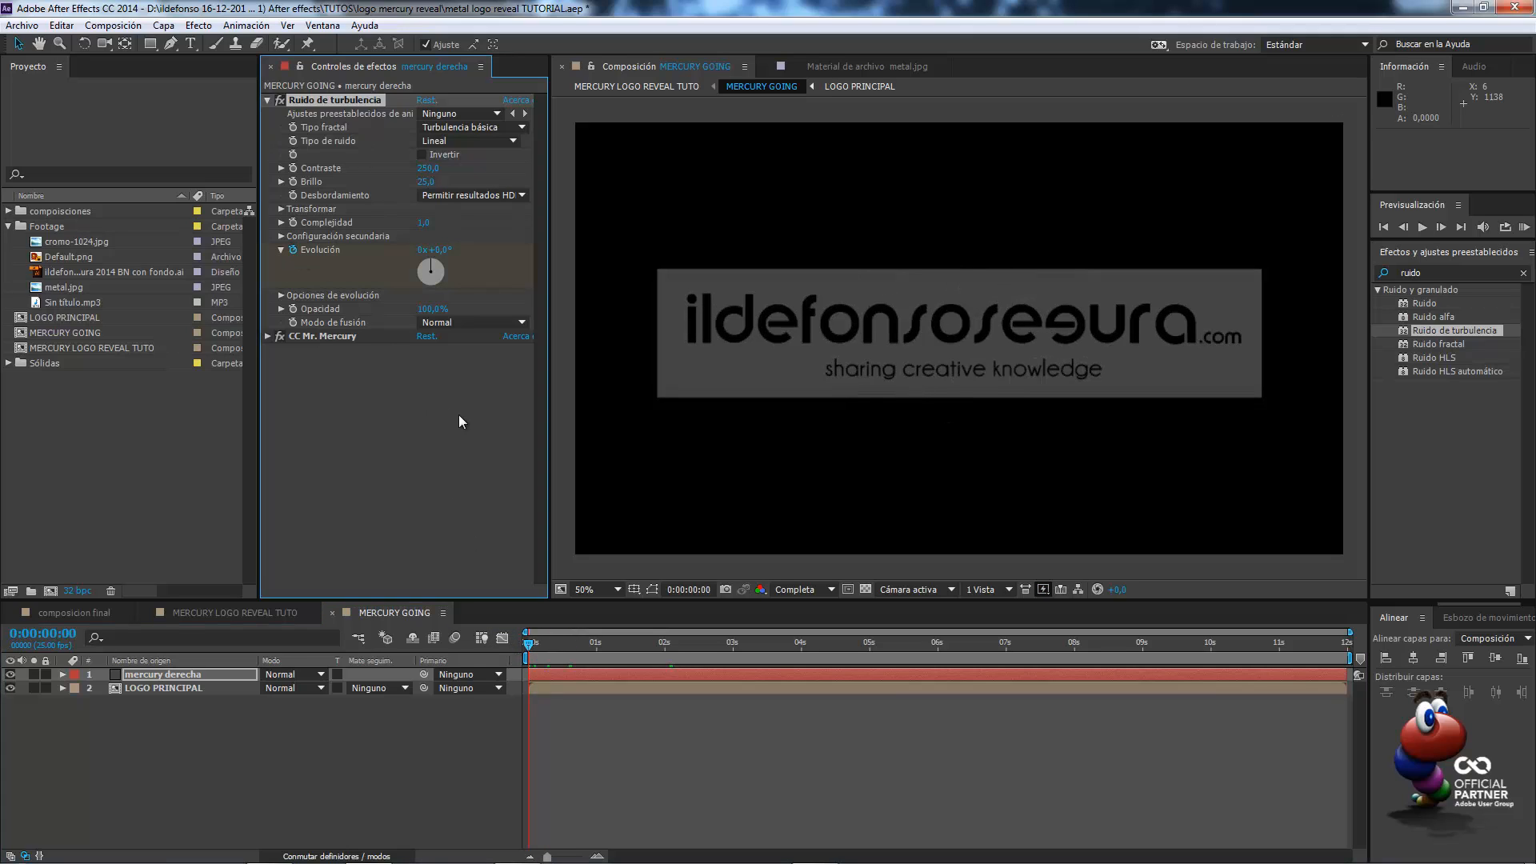
{"action": "left_click_drag", "start_coordinate": [528, 644], "coordinate": [1393, 669]}
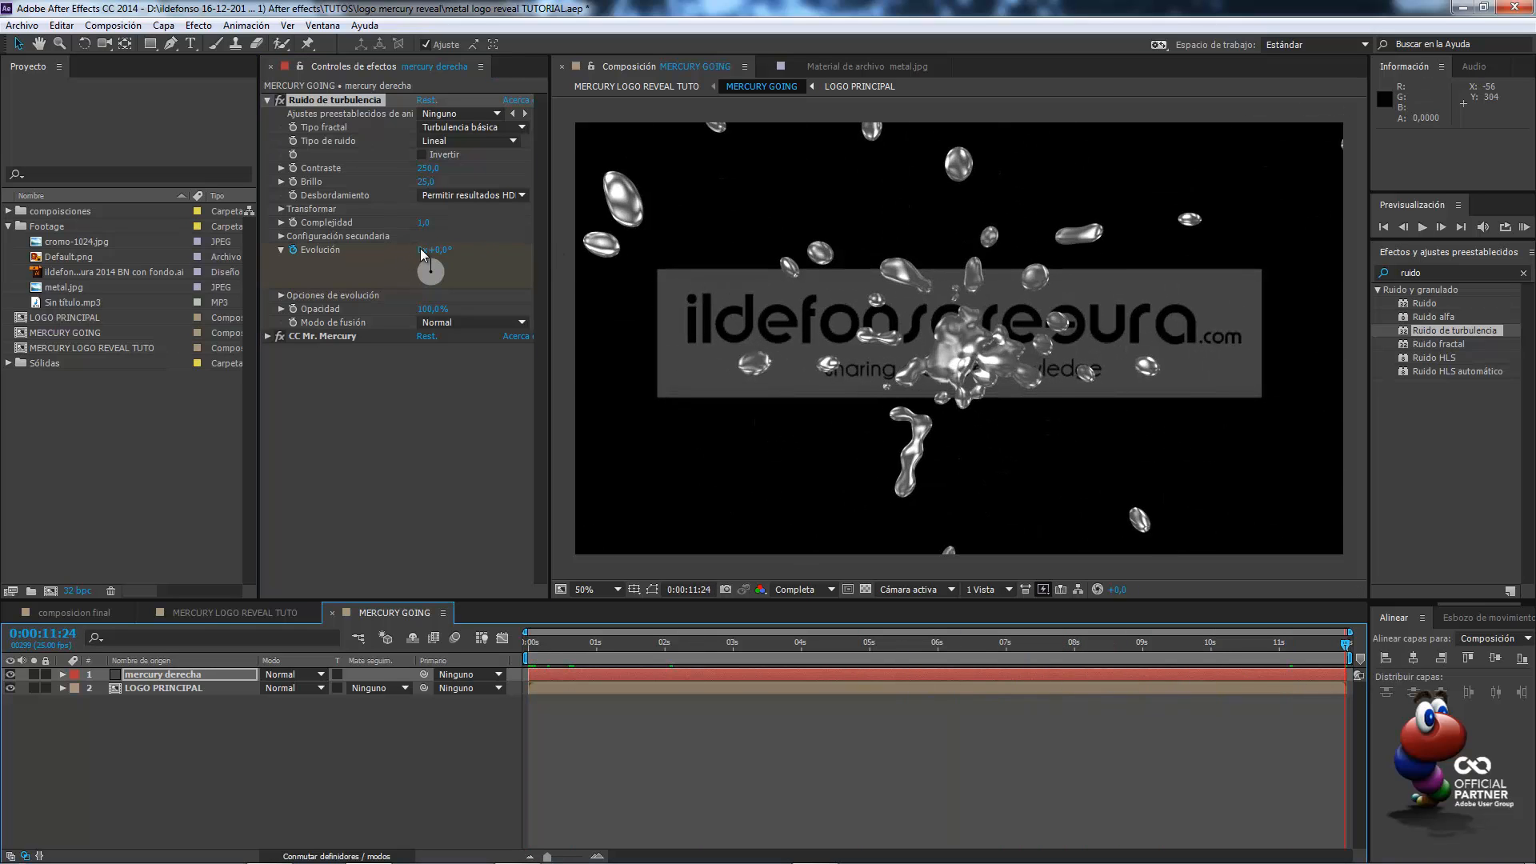
{"action": "left_click_drag", "start_coordinate": [420, 248], "coordinate": [653, 243]}
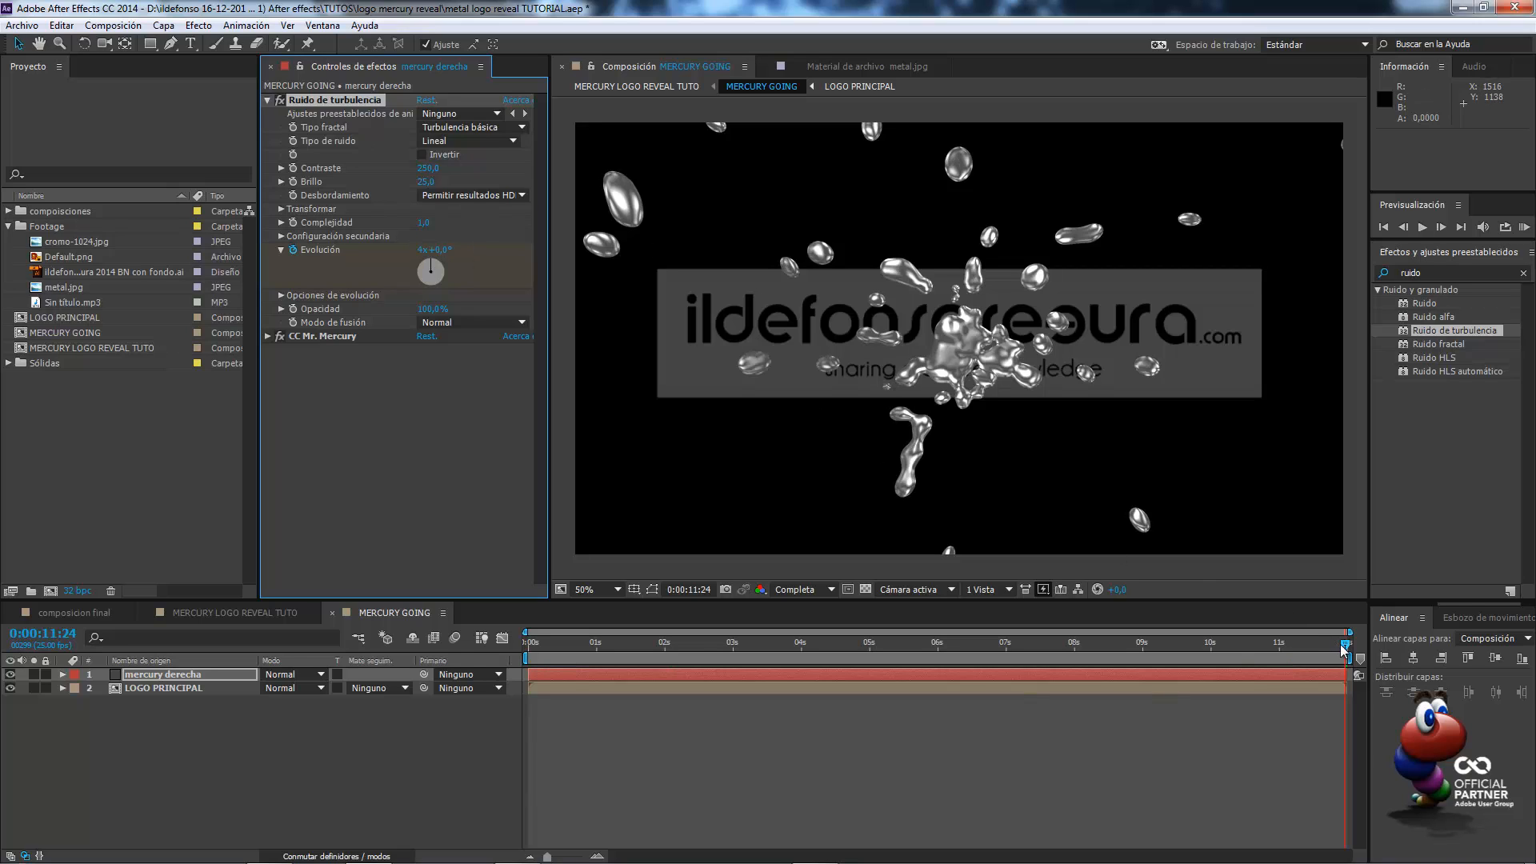
Move the current time to 0:00:05:10 and add a new null object to the MERCURY GOING composition
{"action": "left_click_drag", "start_coordinate": [1344, 650], "coordinate": [895, 635]}
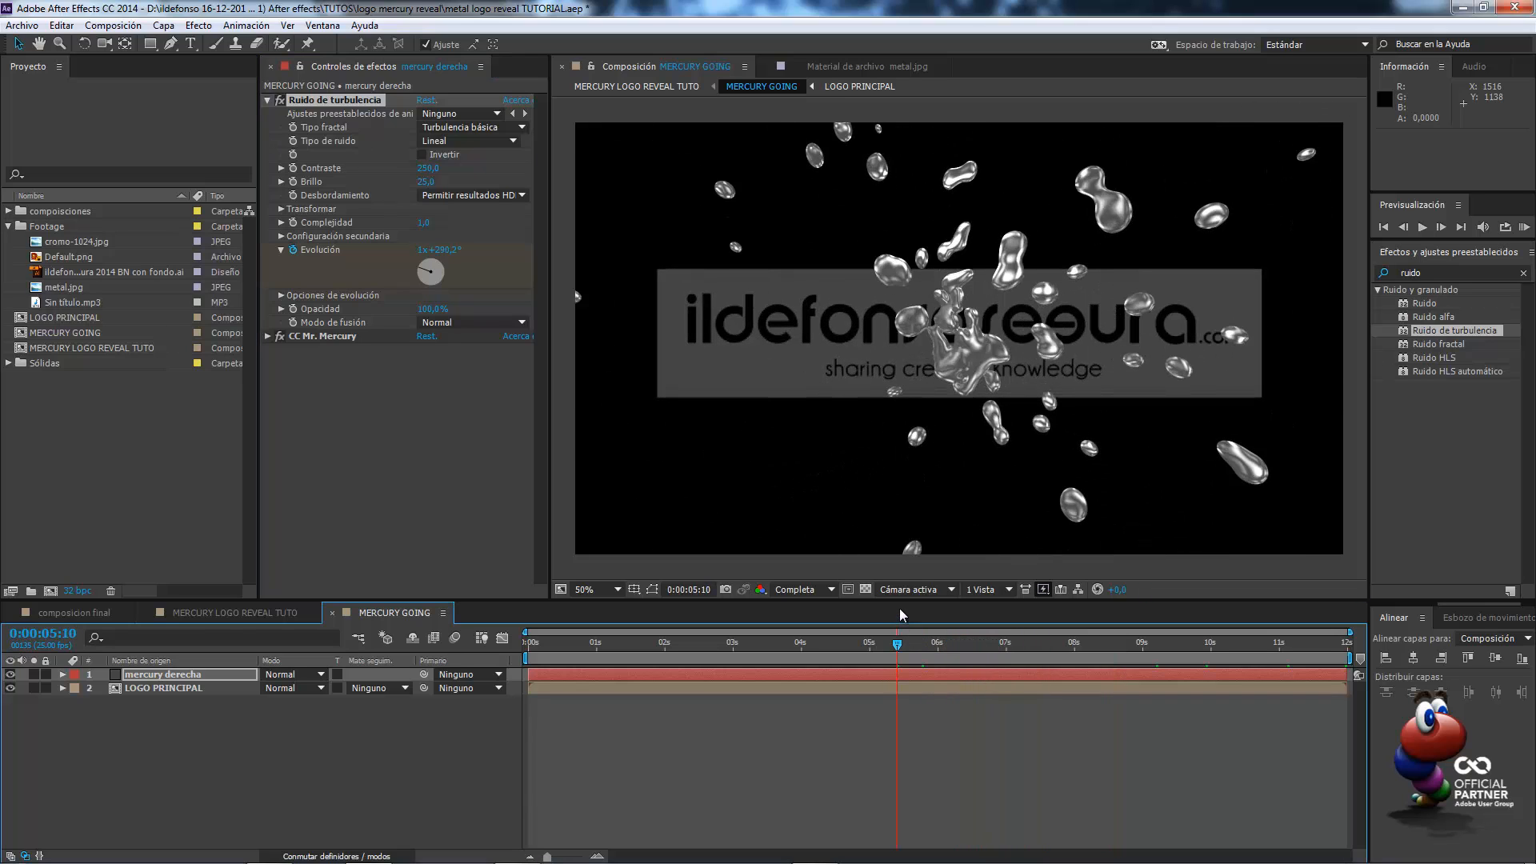
{"action": "left_click", "coordinate": [885, 603]}
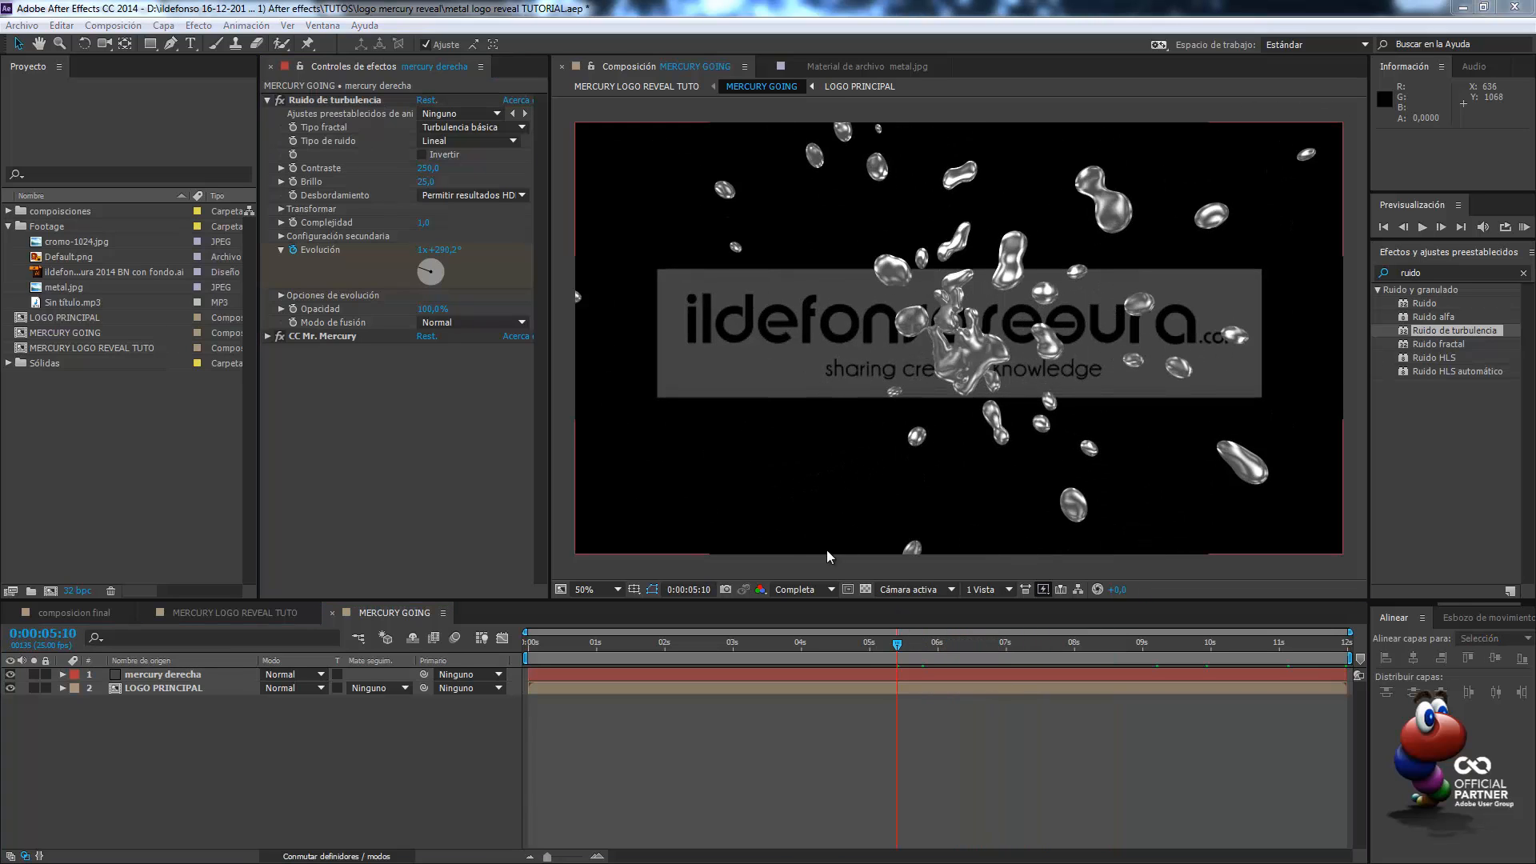
{"action": "right_click", "coordinate": [216, 736]}
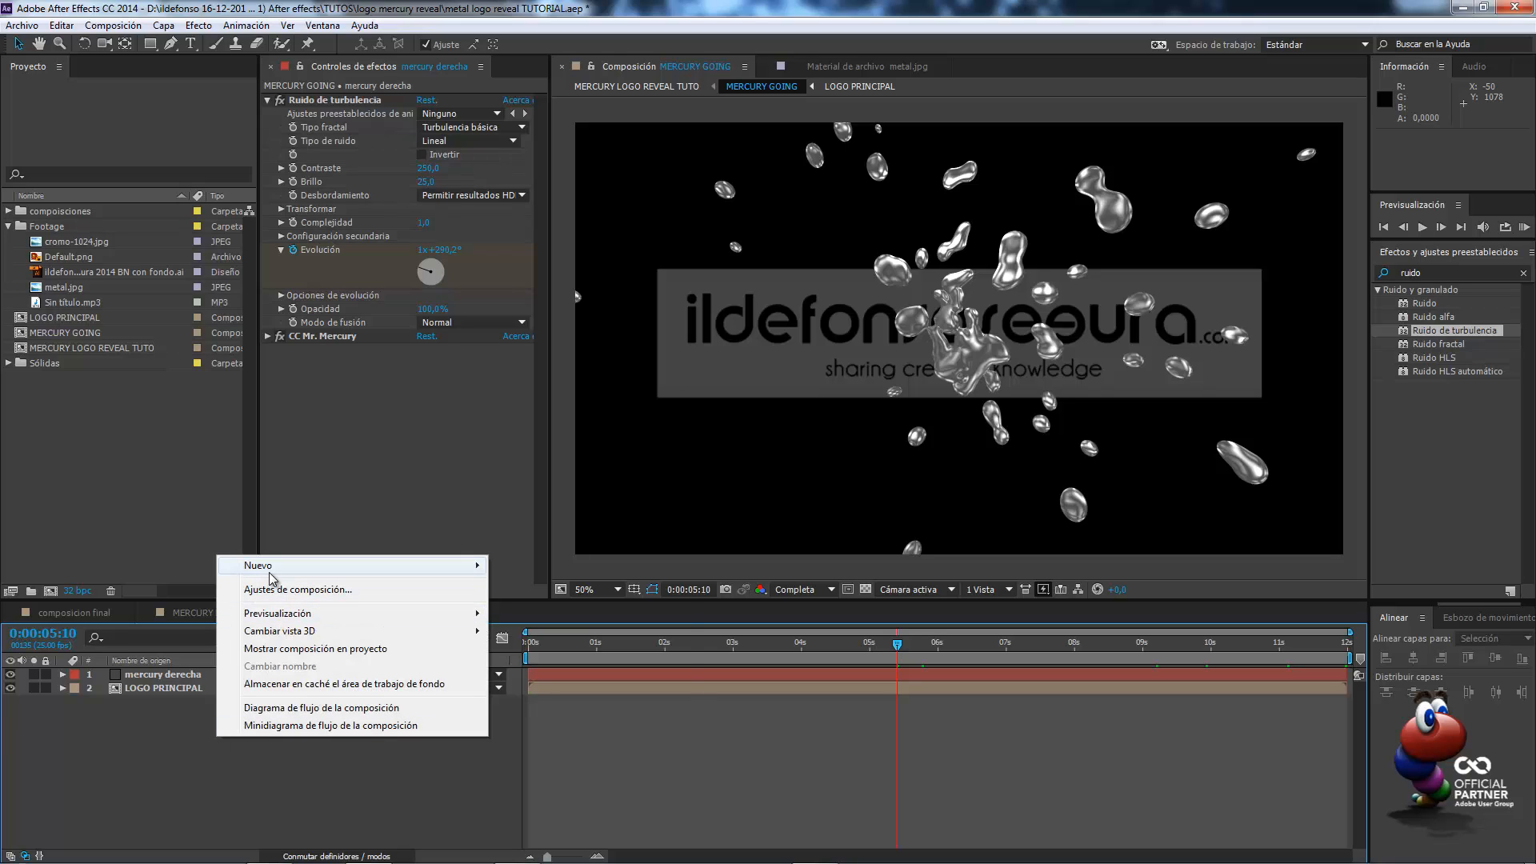
{"action": "mouse_move", "coordinate": [472, 570]}
{"action": "left_click", "coordinate": [558, 662]}
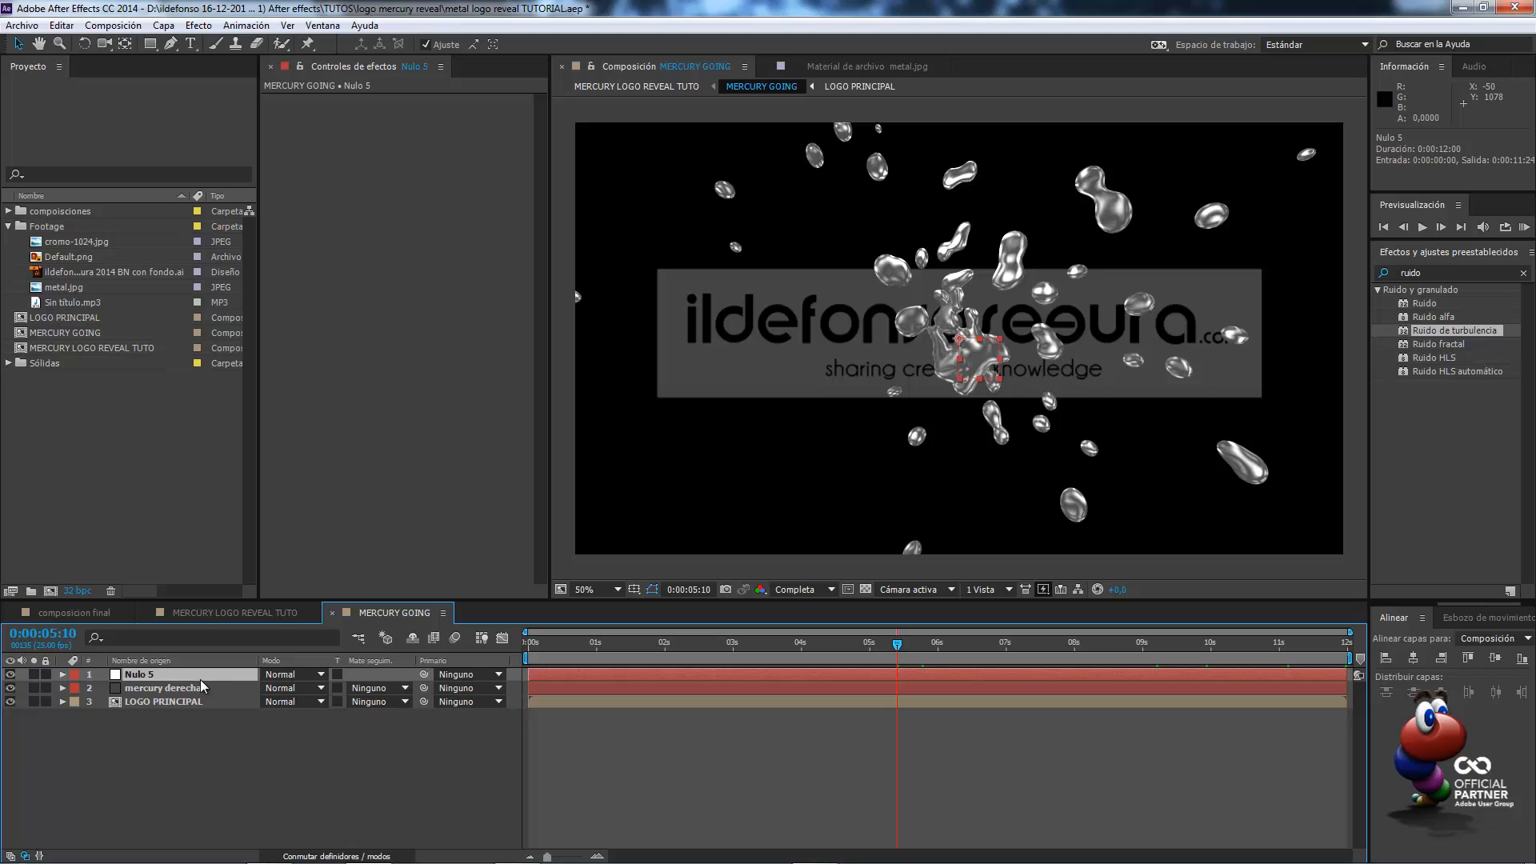
Rename the new null layer as "recorrido derecha"
{"action": "key", "text": "Return"}
{"action": "type", "text": "re"}
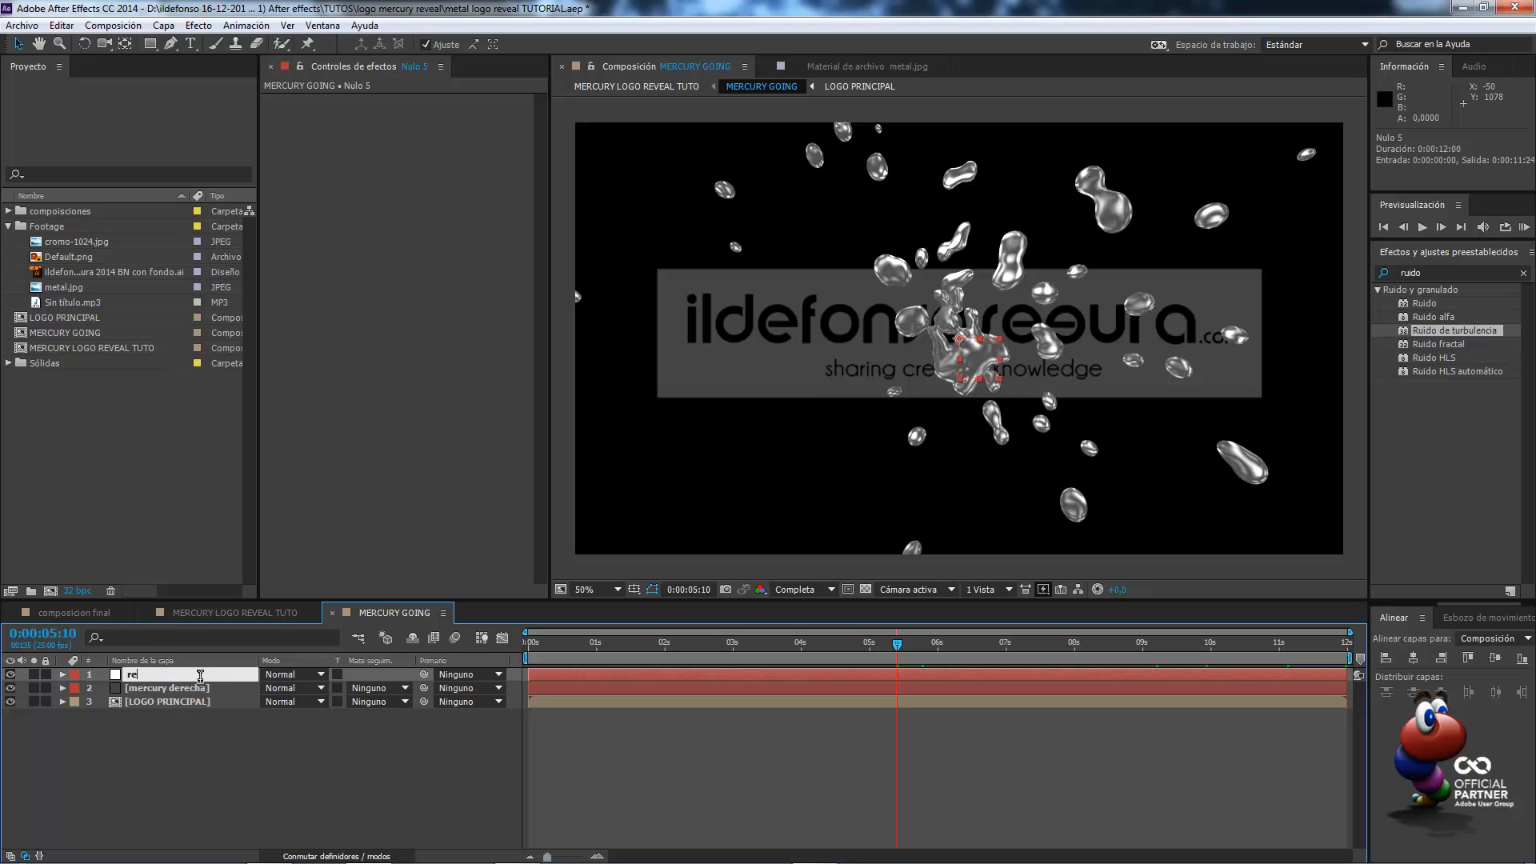
{"action": "type", "text": "coff"}
{"action": "type", "text": "ido derec"}
{"action": "type", "text": "ha"}
{"action": "key", "text": "Return"}
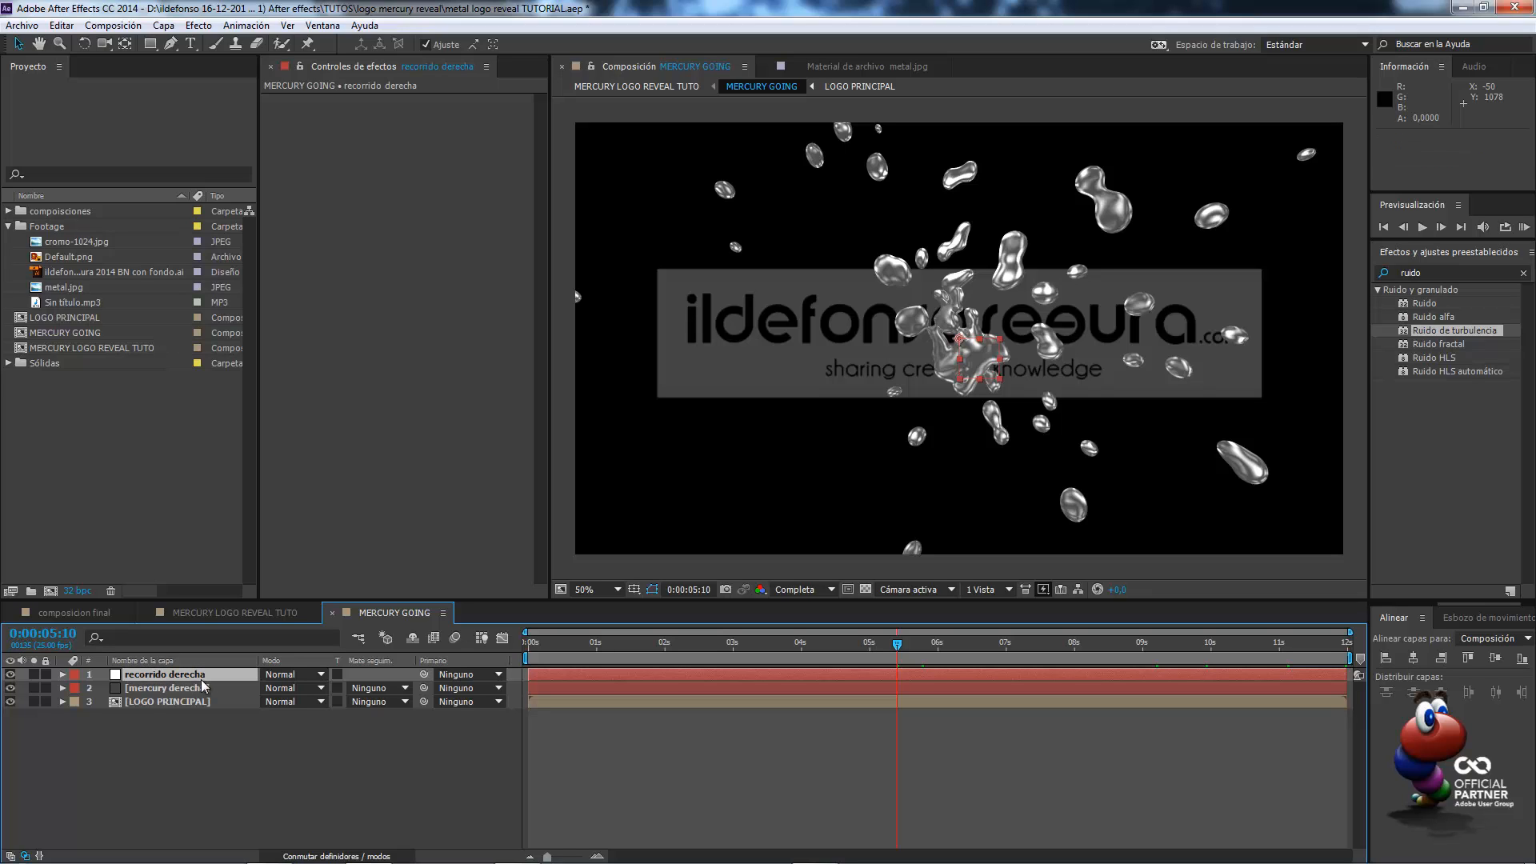
Reveal the null's Posición, move the current time to 0:00:00:00 and set the Esbozo de movimiento capture speed to 15%
{"action": "key", "text": "p"}
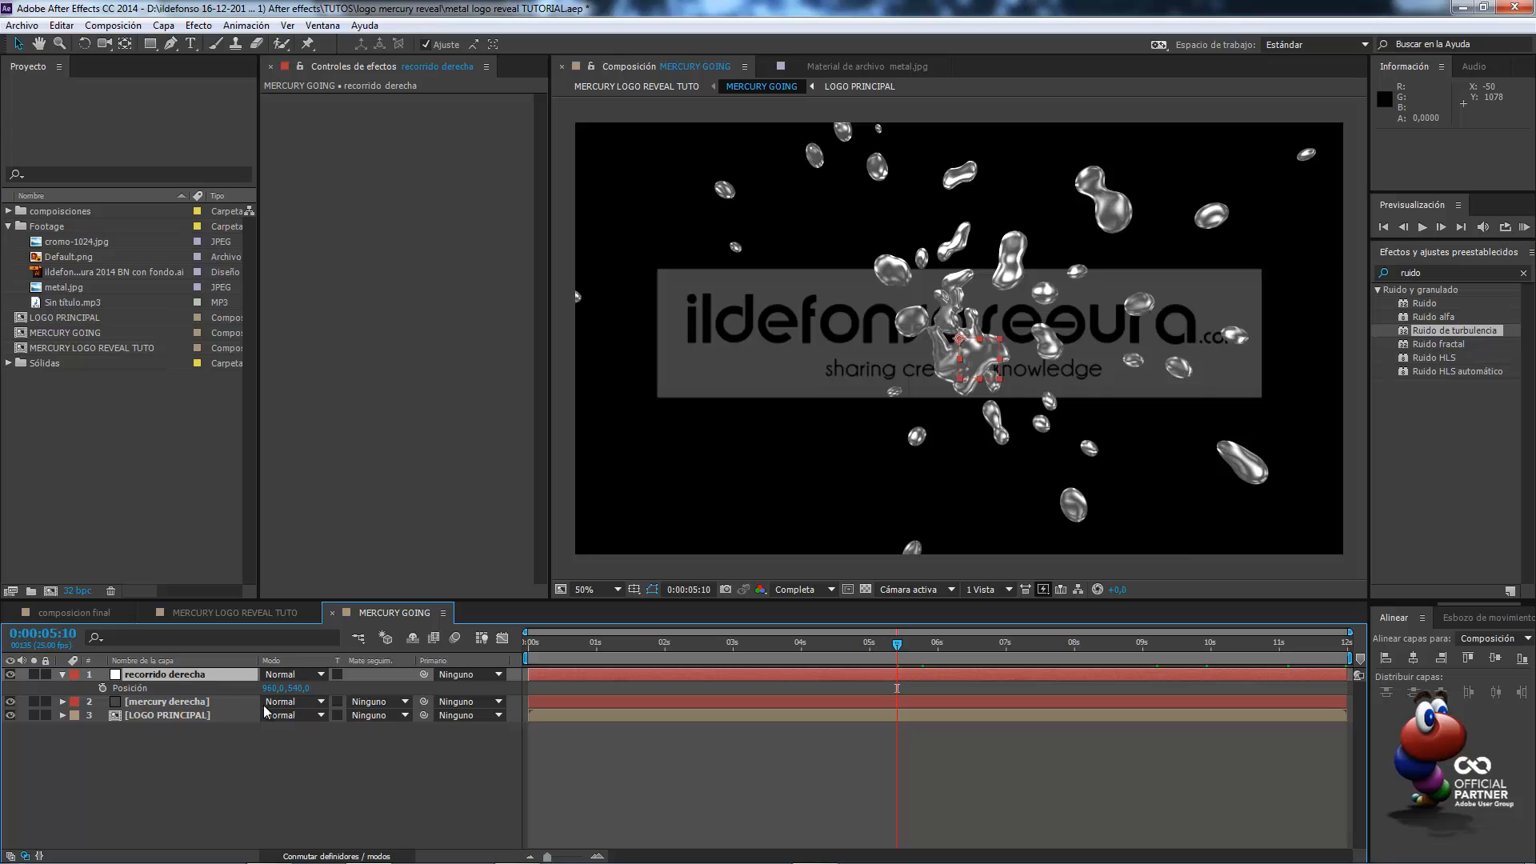
{"action": "left_click_drag", "start_coordinate": [898, 646], "coordinate": [515, 645]}
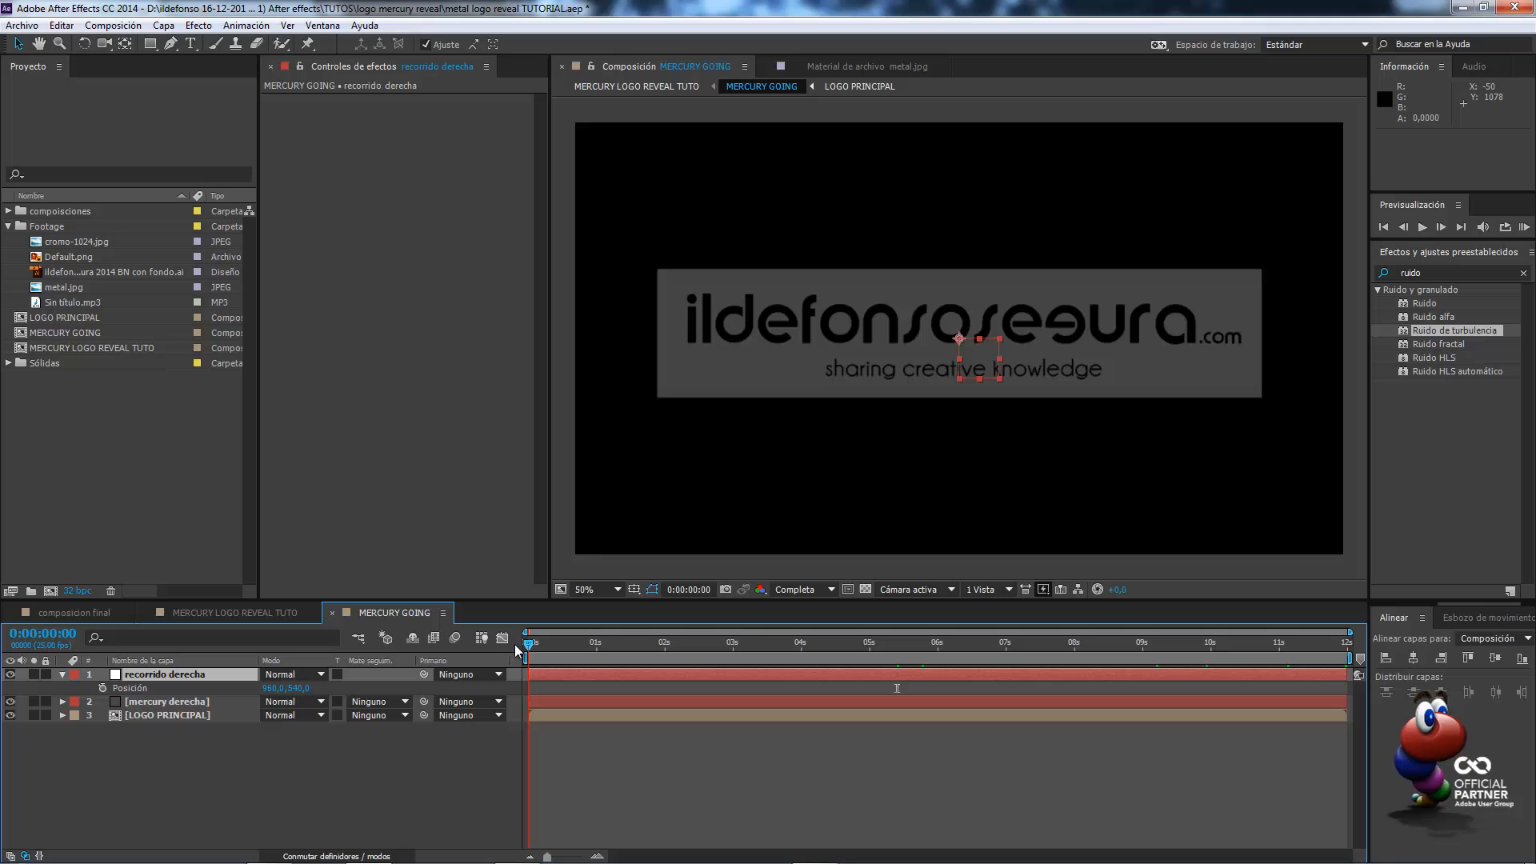
{"action": "left_click", "coordinate": [318, 25]}
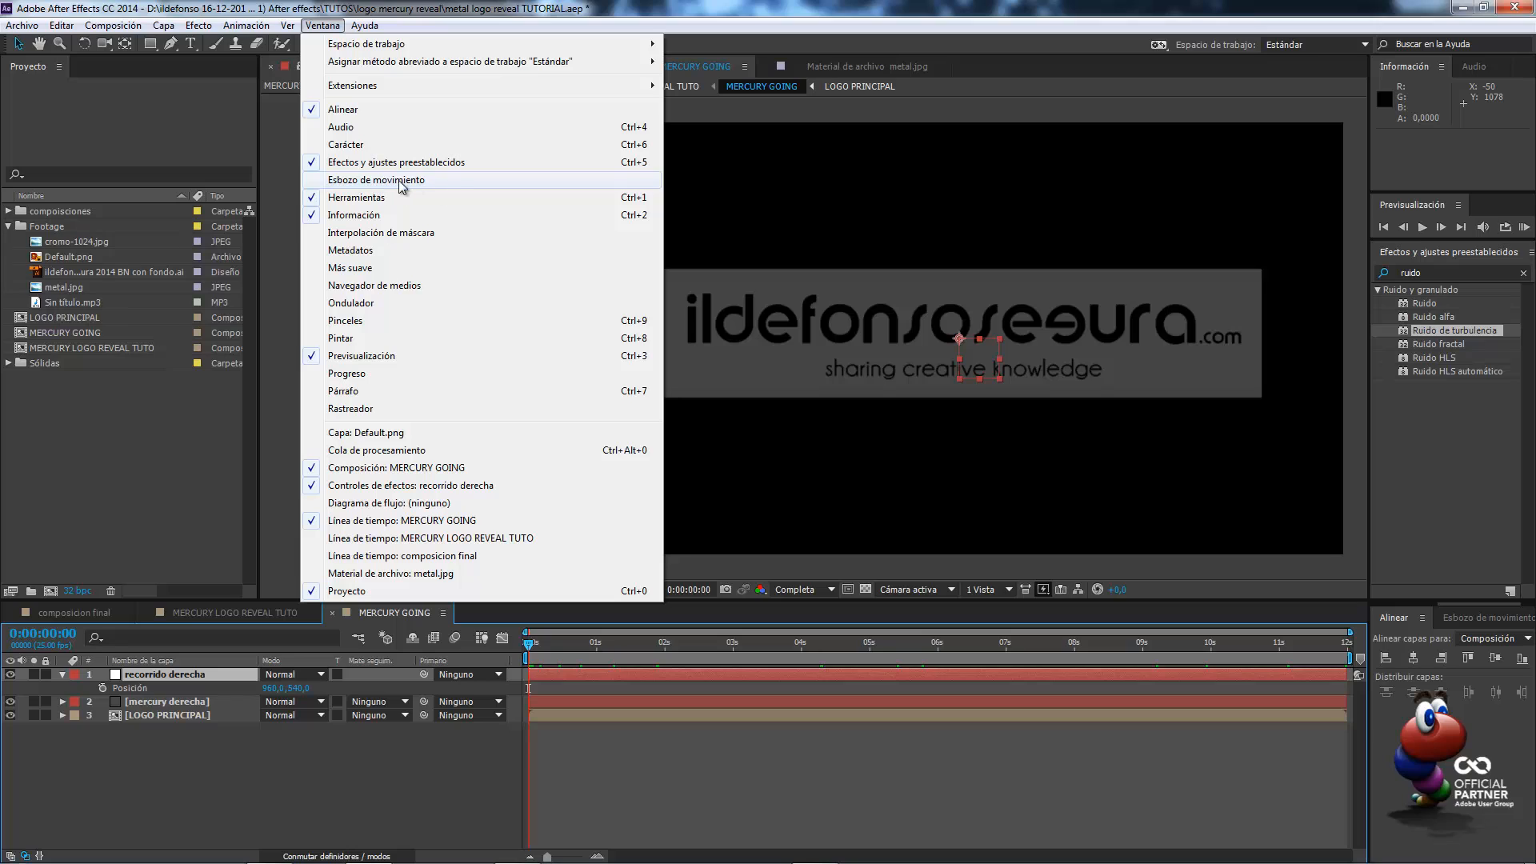
{"action": "left_click", "coordinate": [453, 181]}
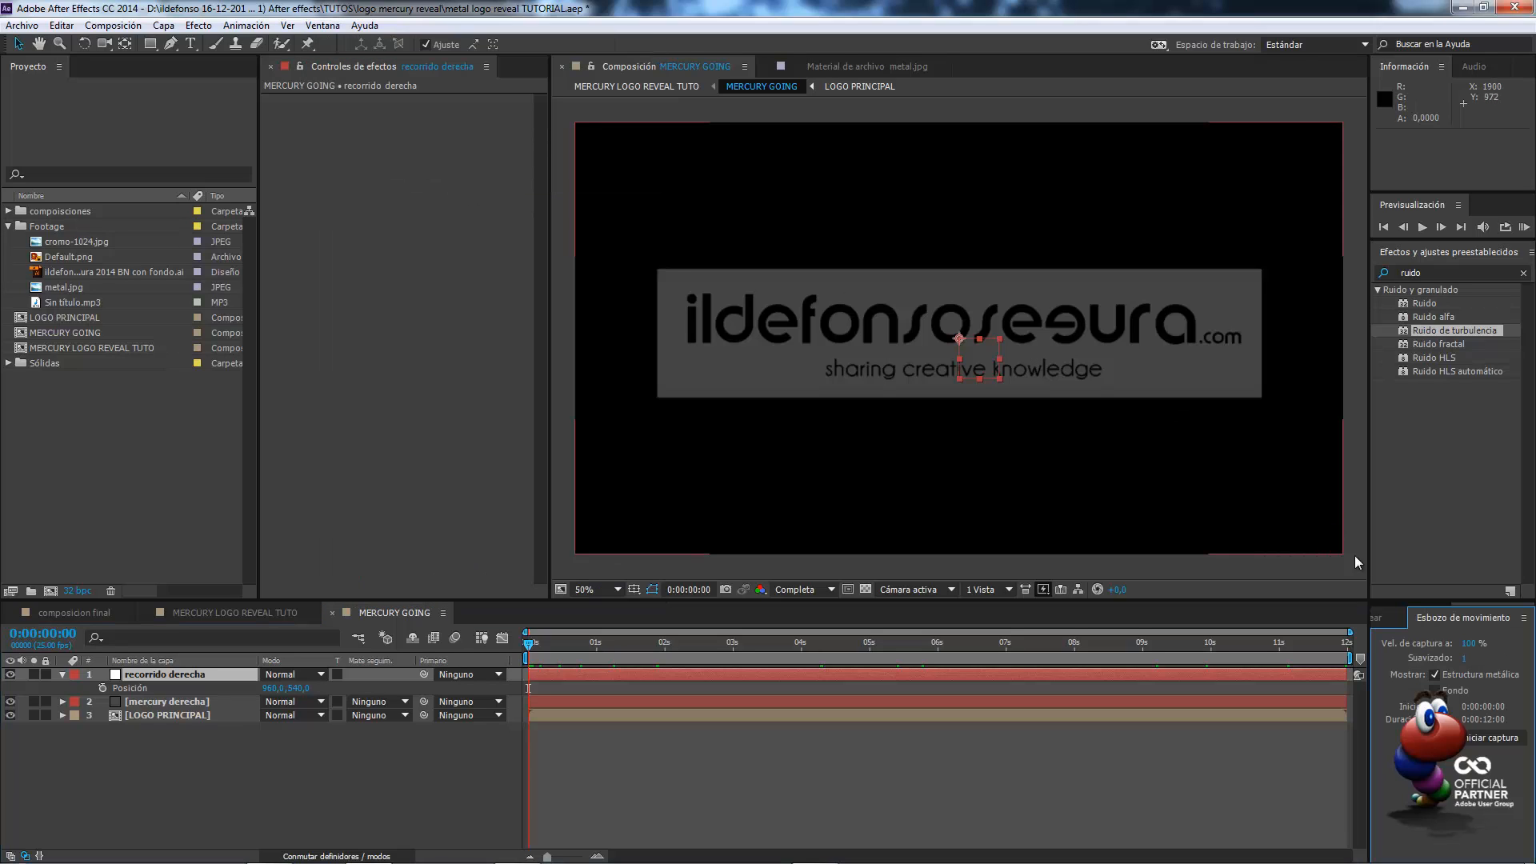
{"action": "left_click", "coordinate": [1469, 643]}
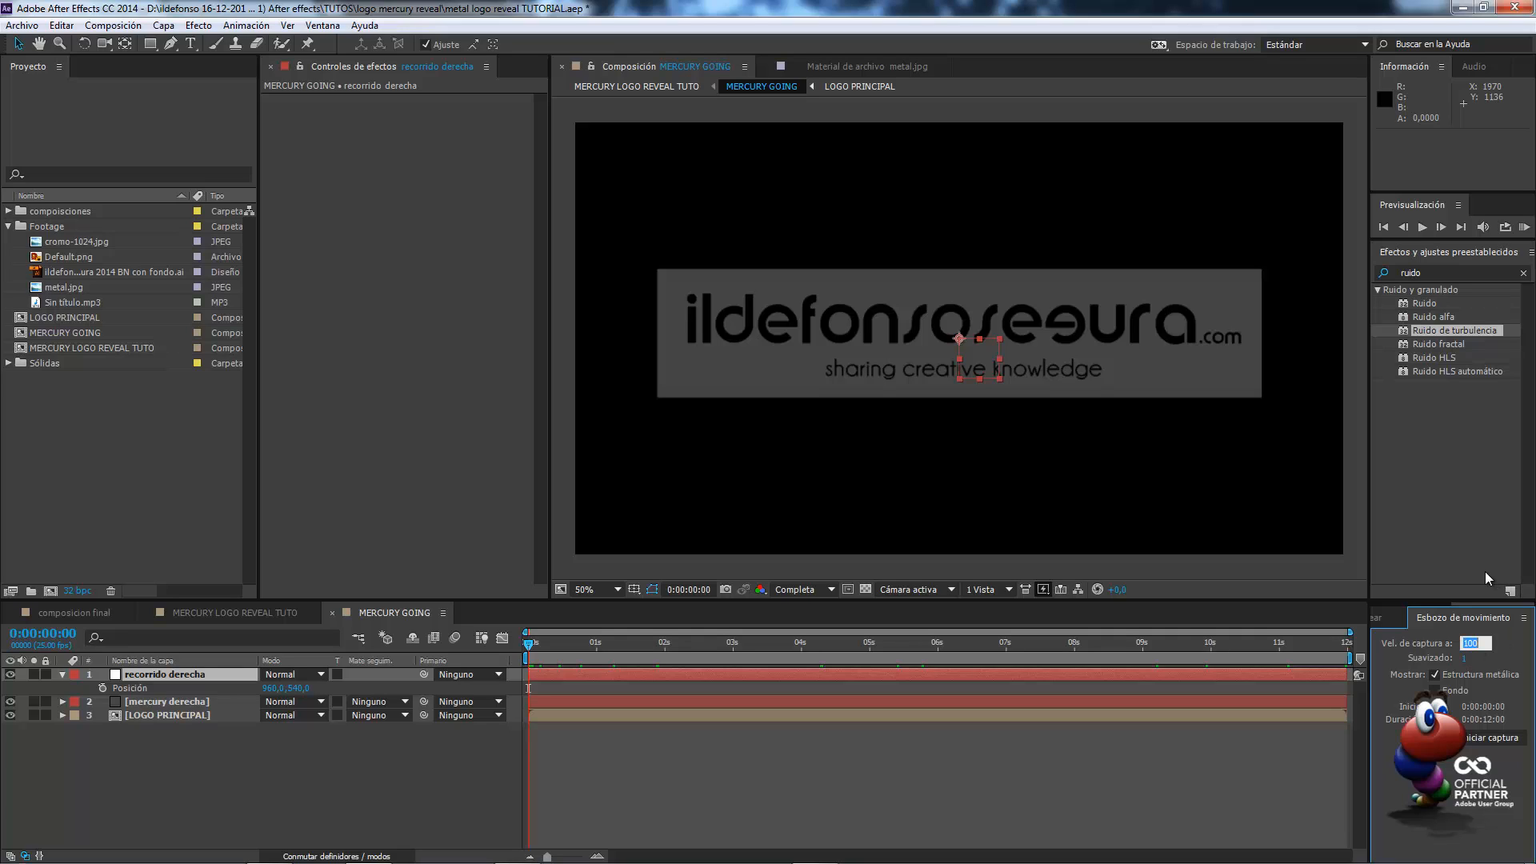
{"action": "type", "text": "15"}
{"action": "key", "text": "Return"}
Record a motion sketch for the recorrido derecha null, tracing a loop around the right half of the logo from its top centre
{"action": "left_click", "coordinate": [1471, 740]}
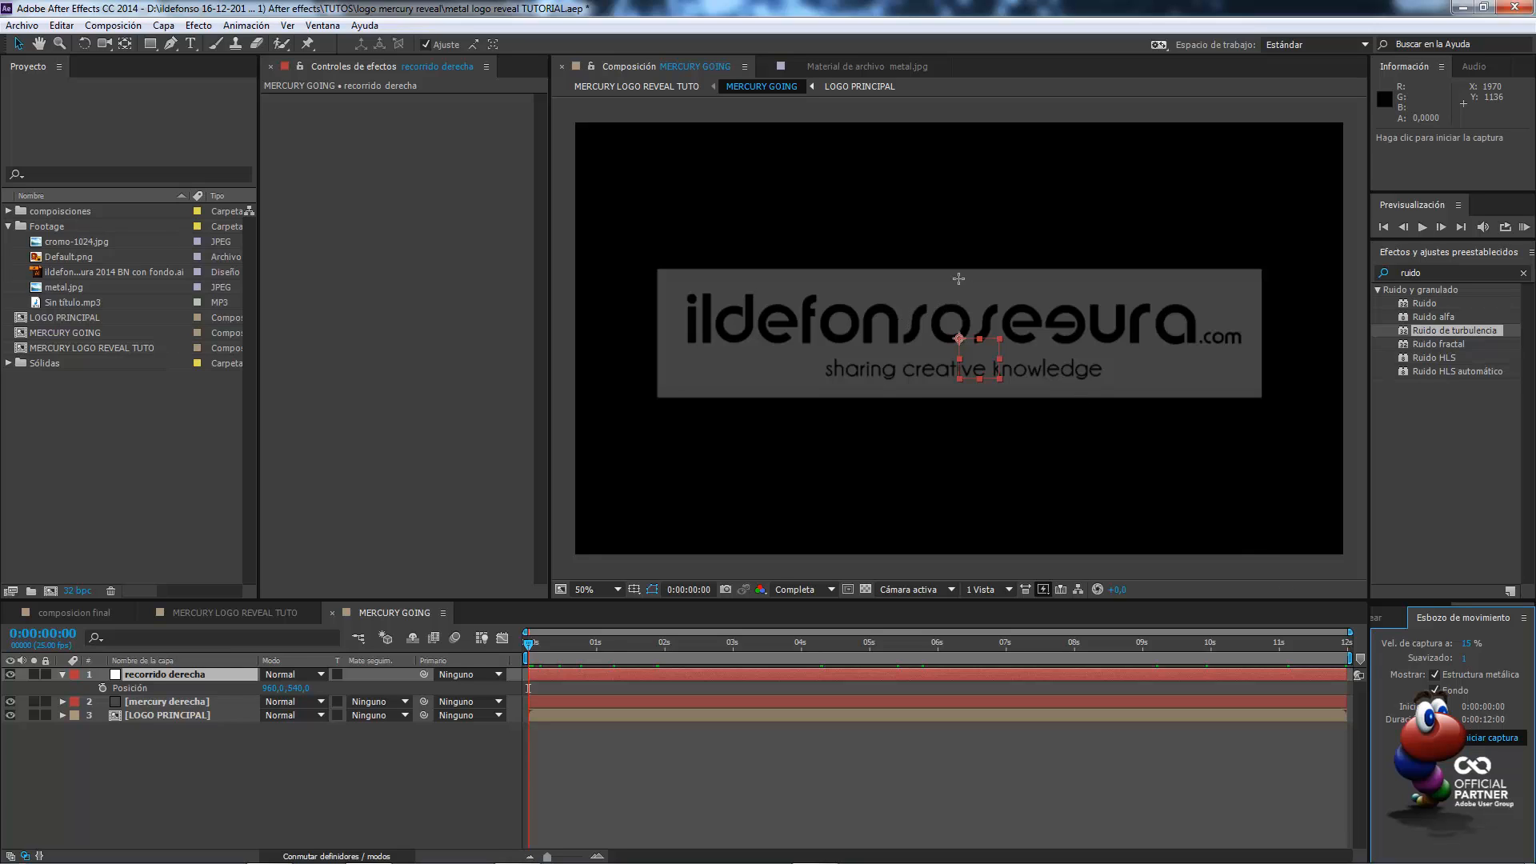
{"action": "left_click_drag", "start_coordinate": [956, 276], "coordinate": [957, 282]}
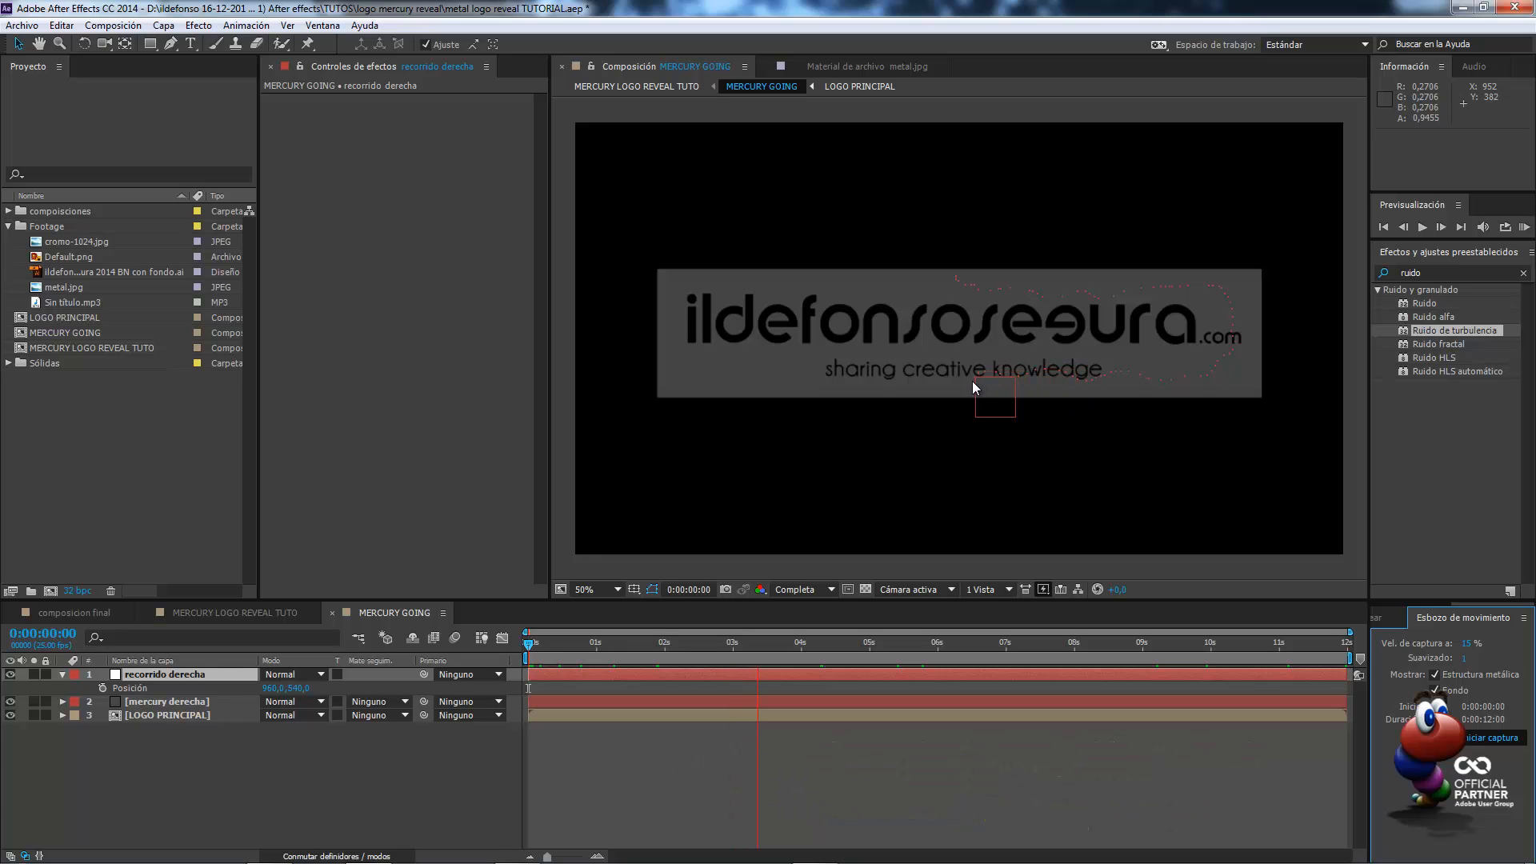
{"action": "left_click_drag", "start_coordinate": [950, 389], "coordinate": [950, 390]}
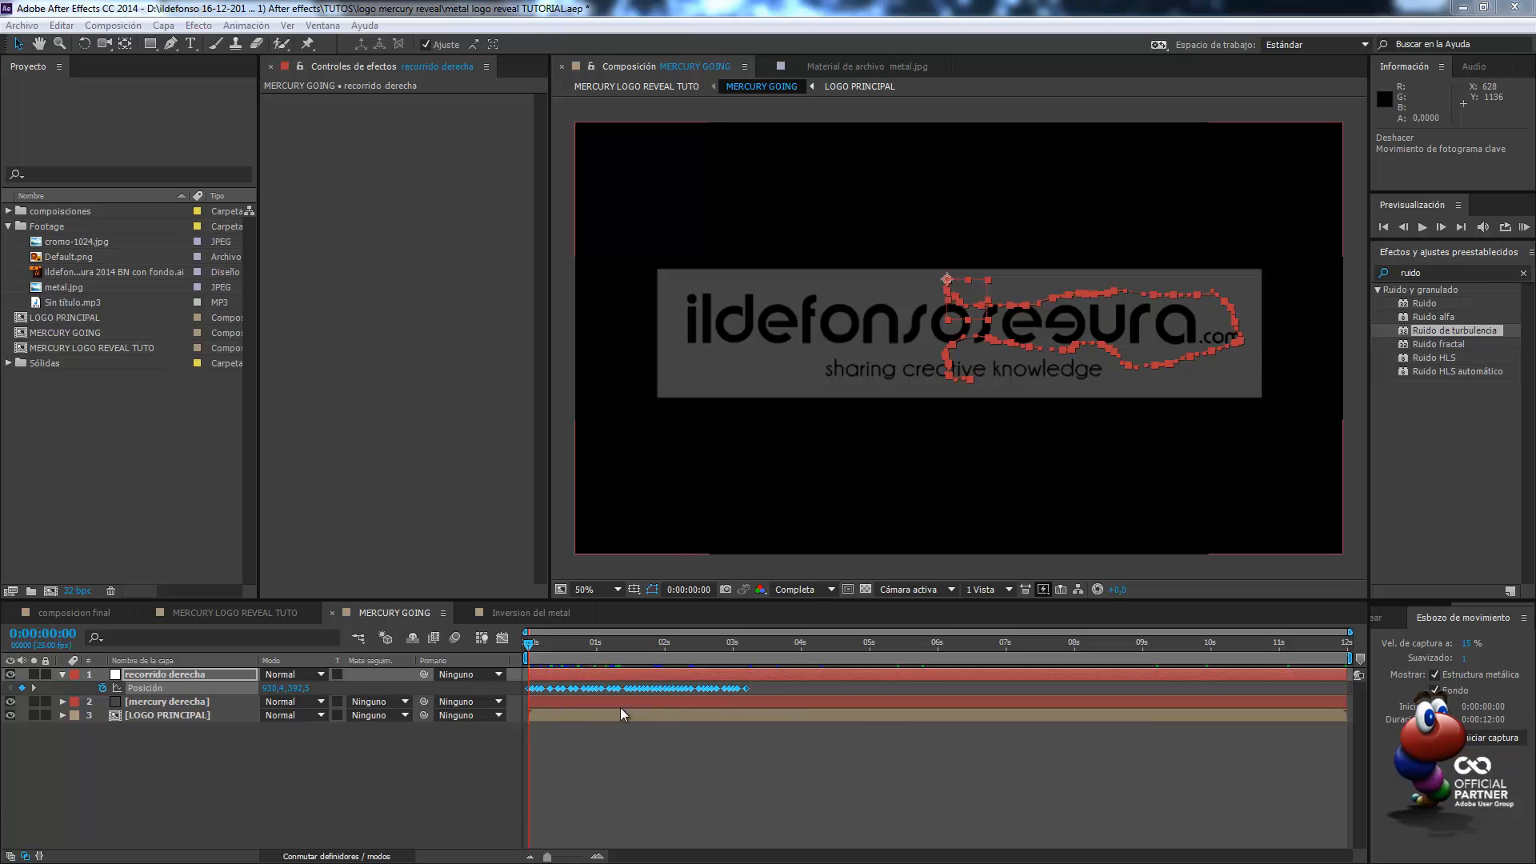
Stretch all of the recorrido derecha Posición keyframes in the graph editor so that they end at about 7 seconds
{"action": "left_click_drag", "start_coordinate": [765, 692], "coordinate": [518, 689]}
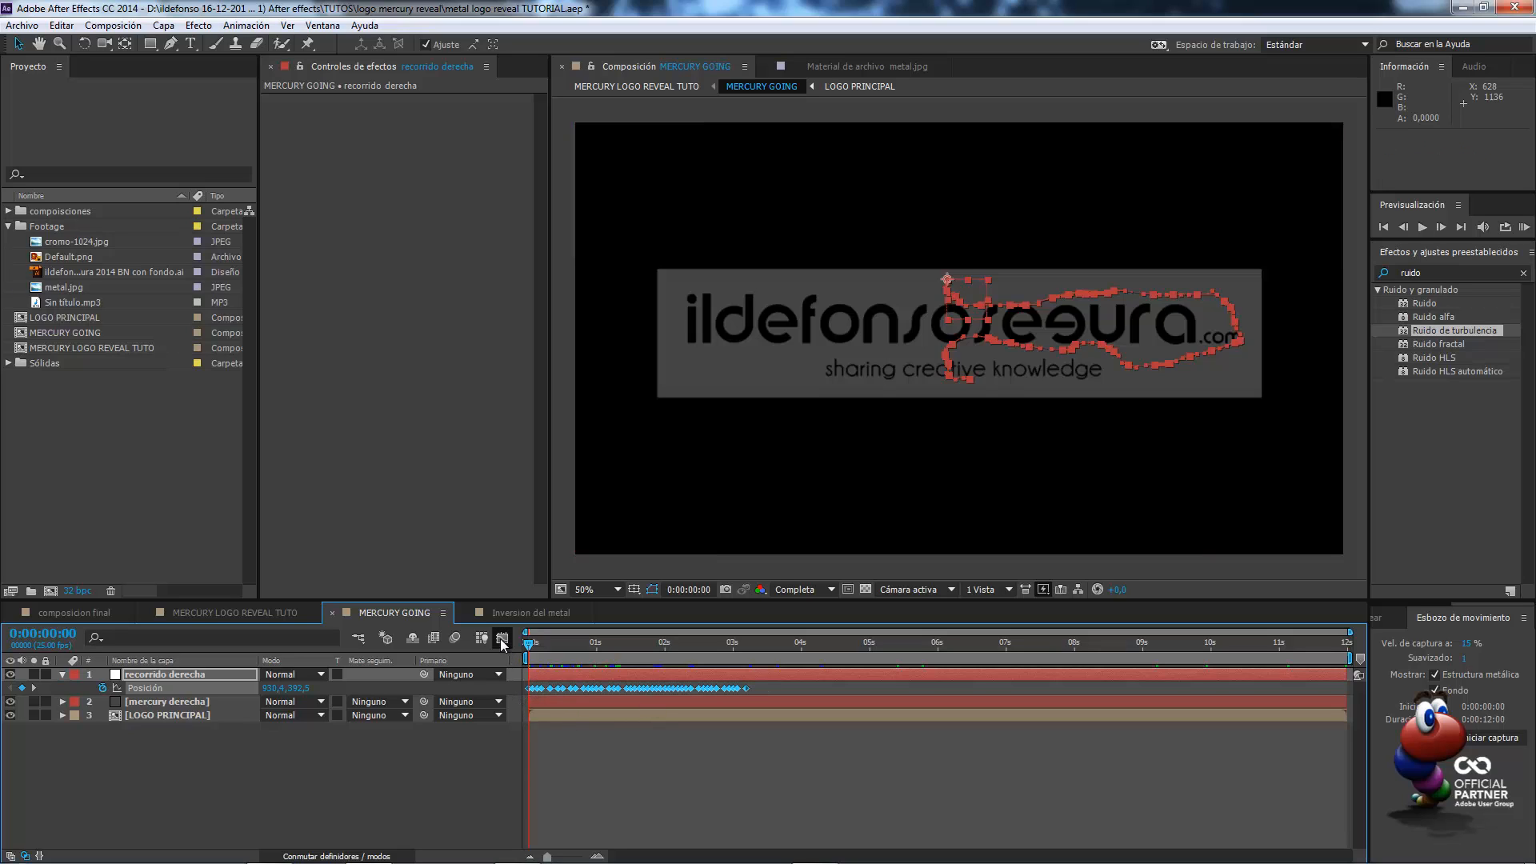
{"action": "left_click", "coordinate": [502, 638]}
{"action": "left_click_drag", "start_coordinate": [529, 671], "coordinate": [361, 652]}
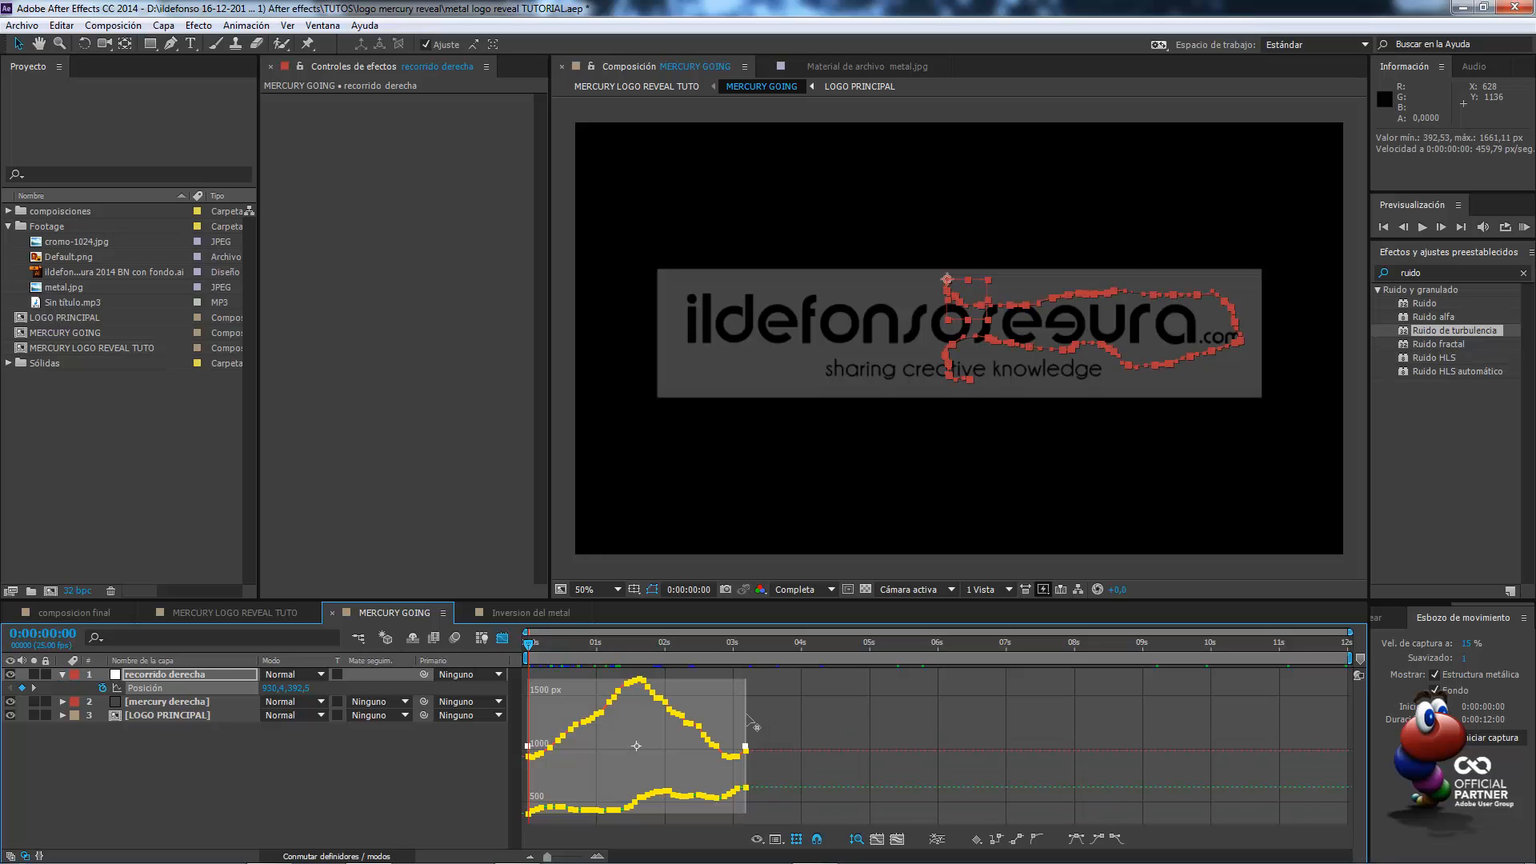
{"action": "left_click_drag", "start_coordinate": [750, 720], "coordinate": [1007, 723]}
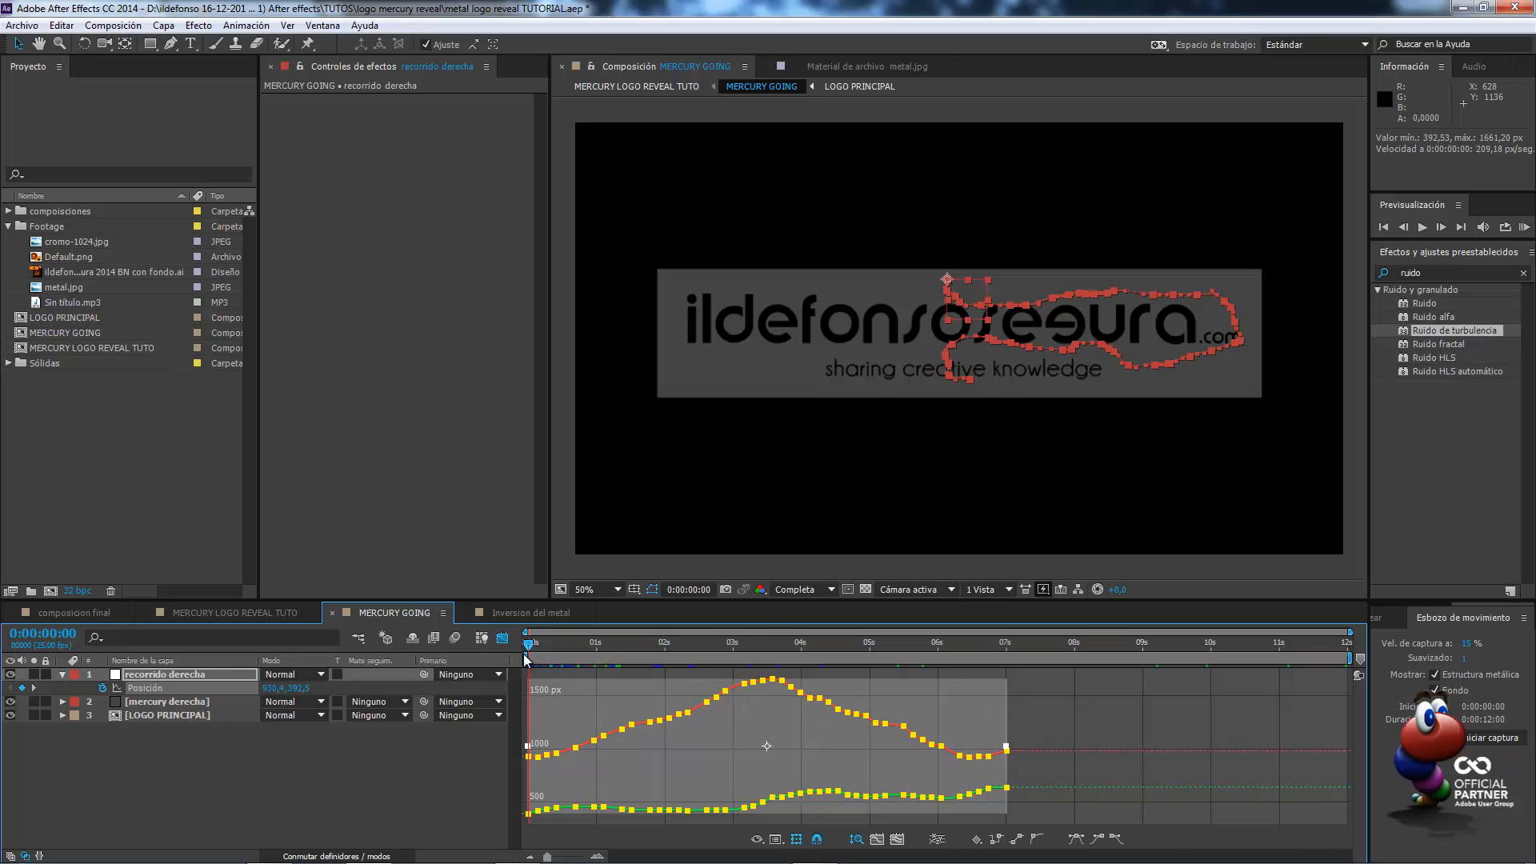
{"action": "left_click", "coordinate": [501, 637]}
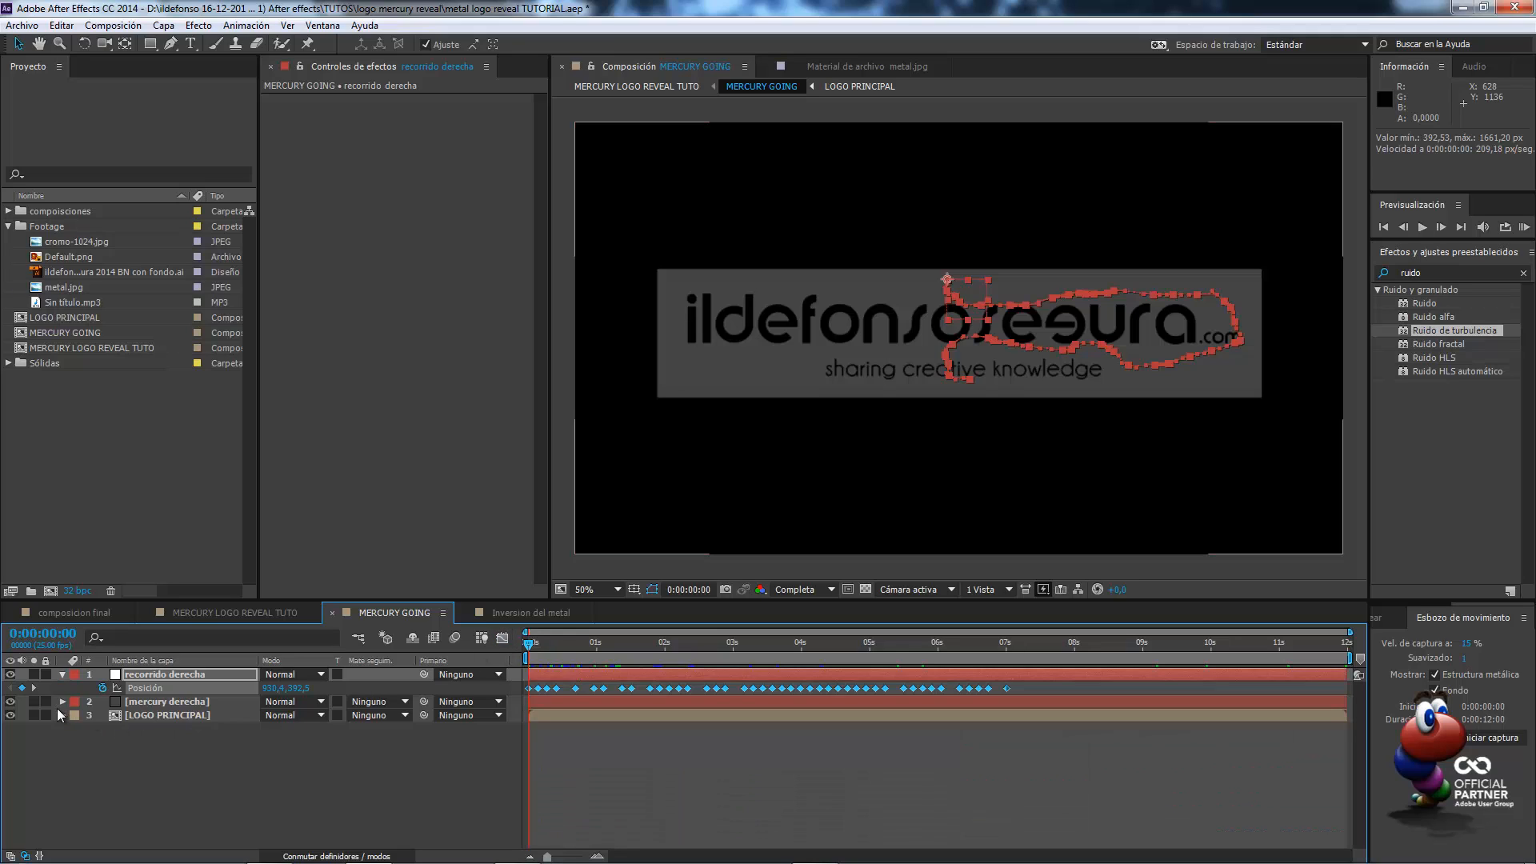
Preview the null's path with the mercury derecha layer temporarily hidden
{"action": "left_click", "coordinate": [10, 702]}
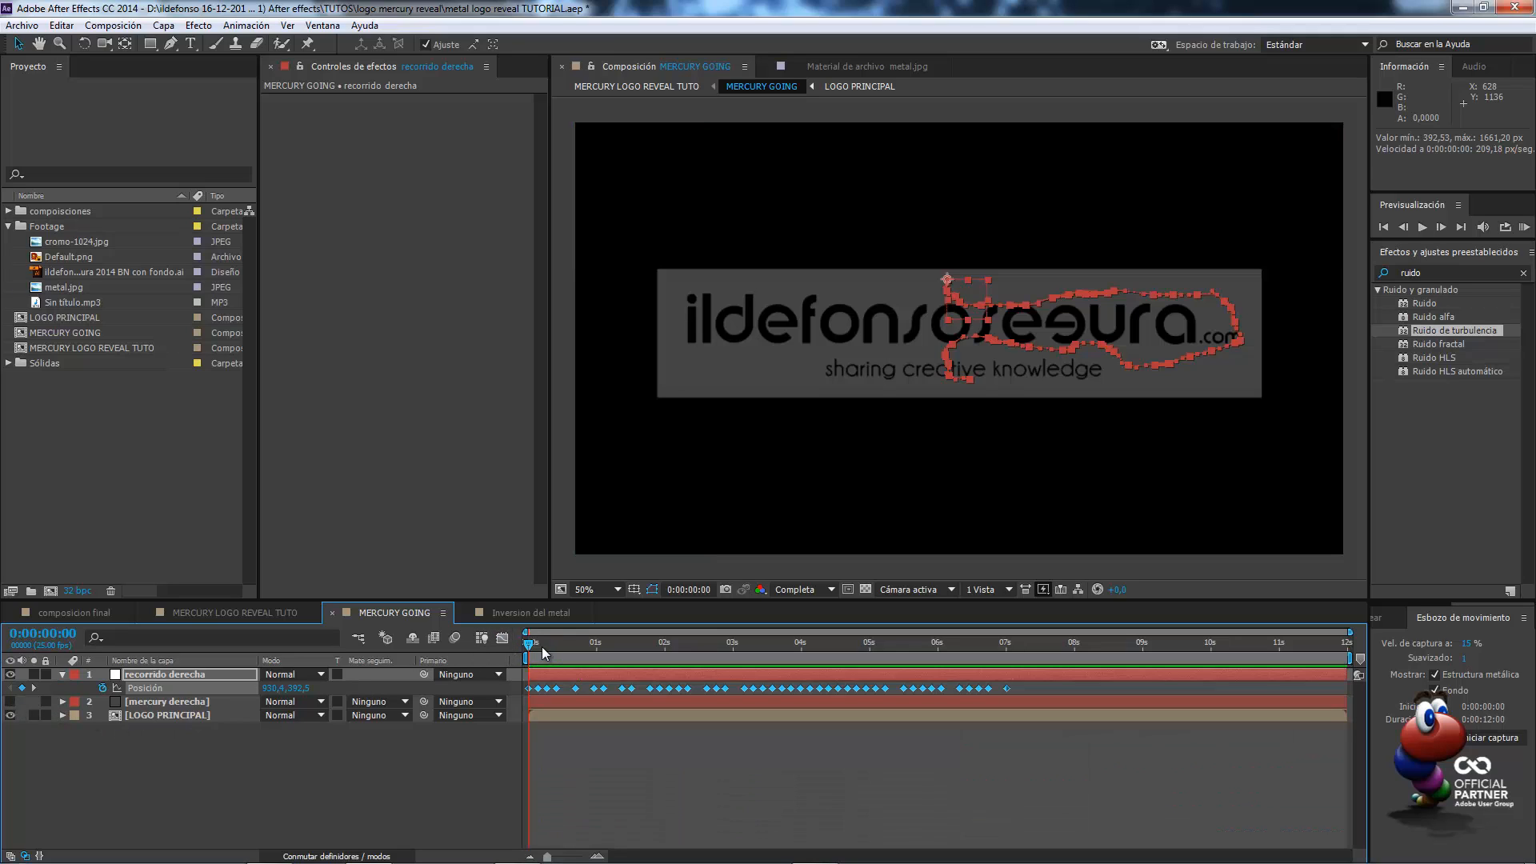
{"action": "left_click_drag", "start_coordinate": [529, 652], "coordinate": [495, 646]}
{"action": "left_click", "coordinate": [10, 701]}
Link the CC Mr. Mercury Producer of mercury derecha to the recorrido derecha null's Posición with an expression
{"action": "left_click", "coordinate": [167, 702]}
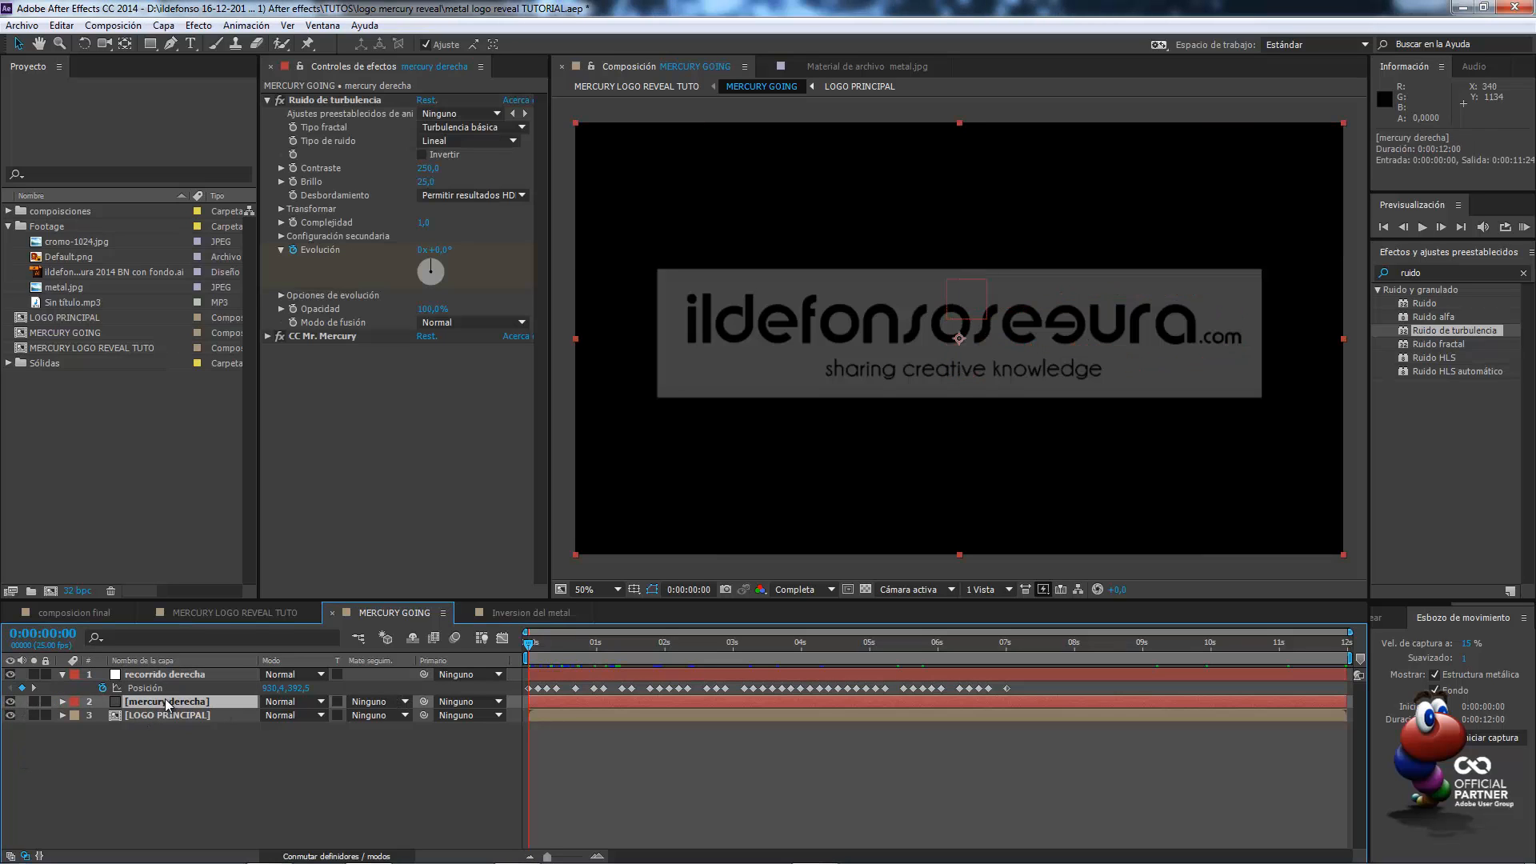
{"action": "left_click", "coordinate": [267, 100]}
{"action": "left_click", "coordinate": [267, 114]}
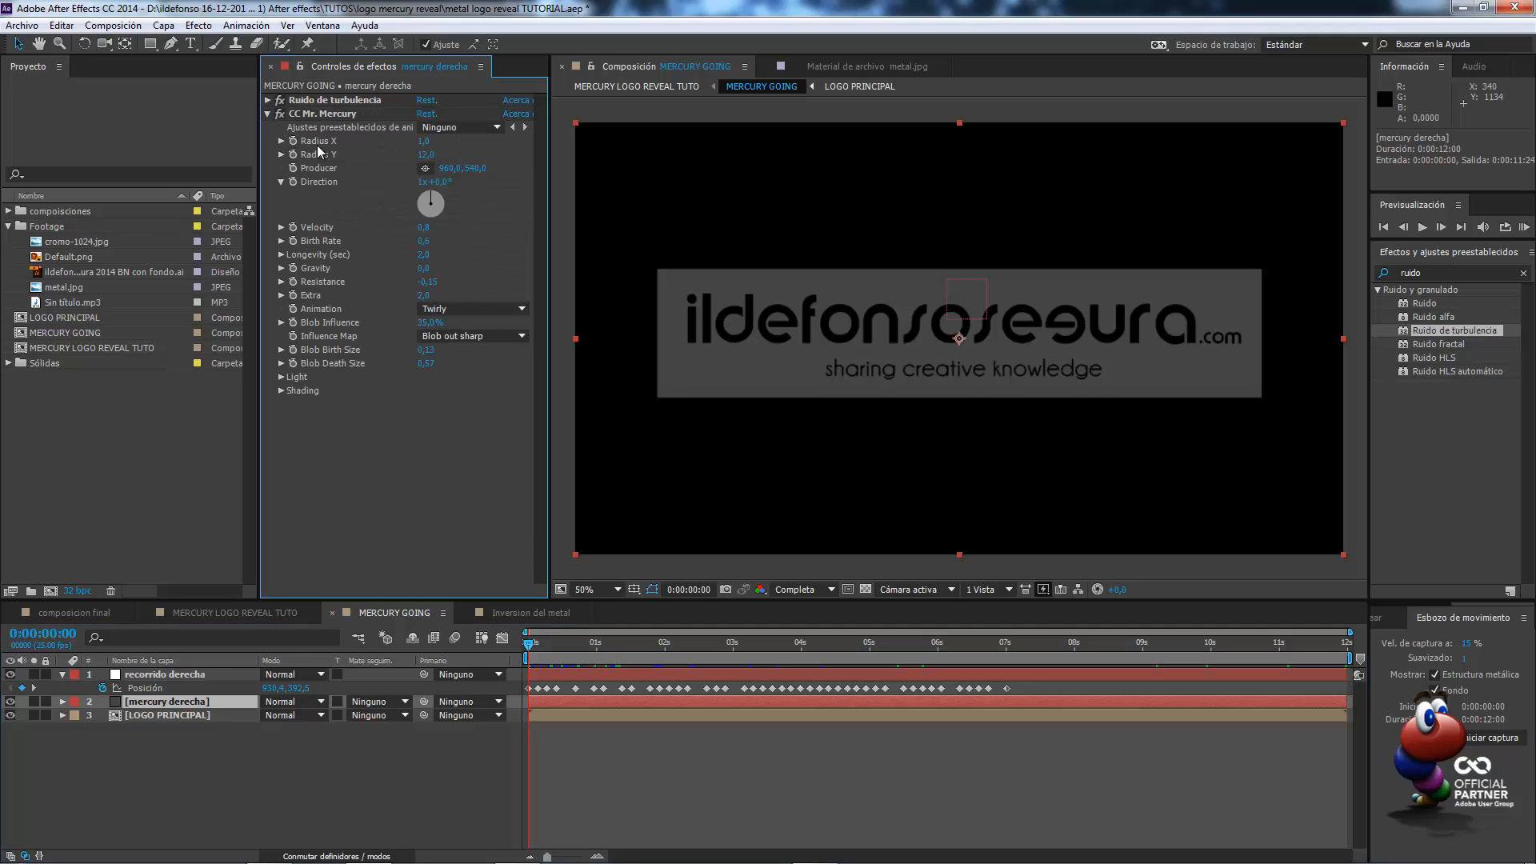
{"action": "key", "text": "alt"}
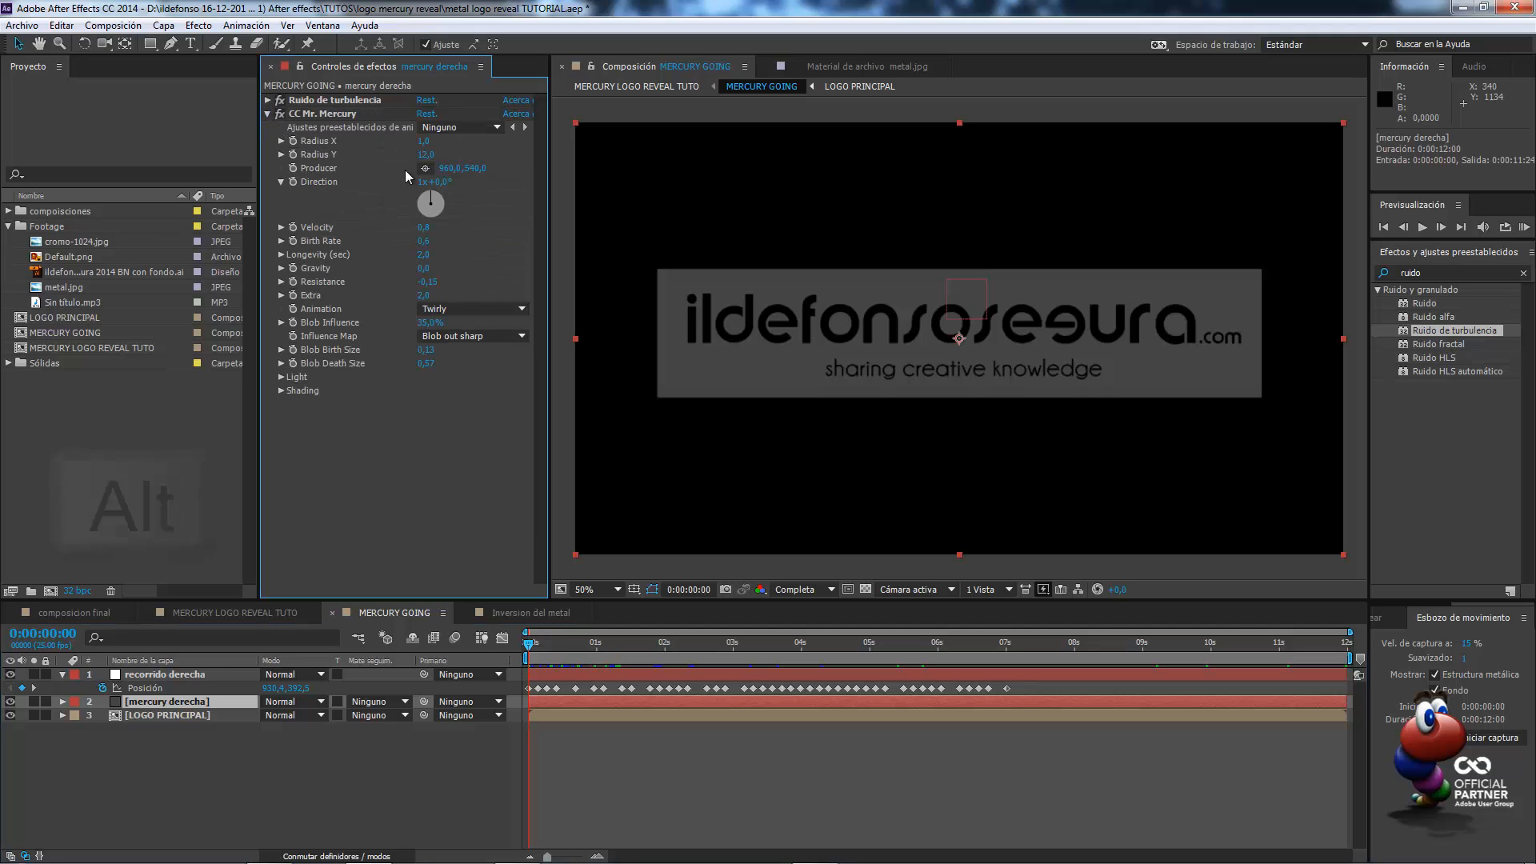
{"action": "left_click", "coordinate": [293, 168], "text": "alt"}
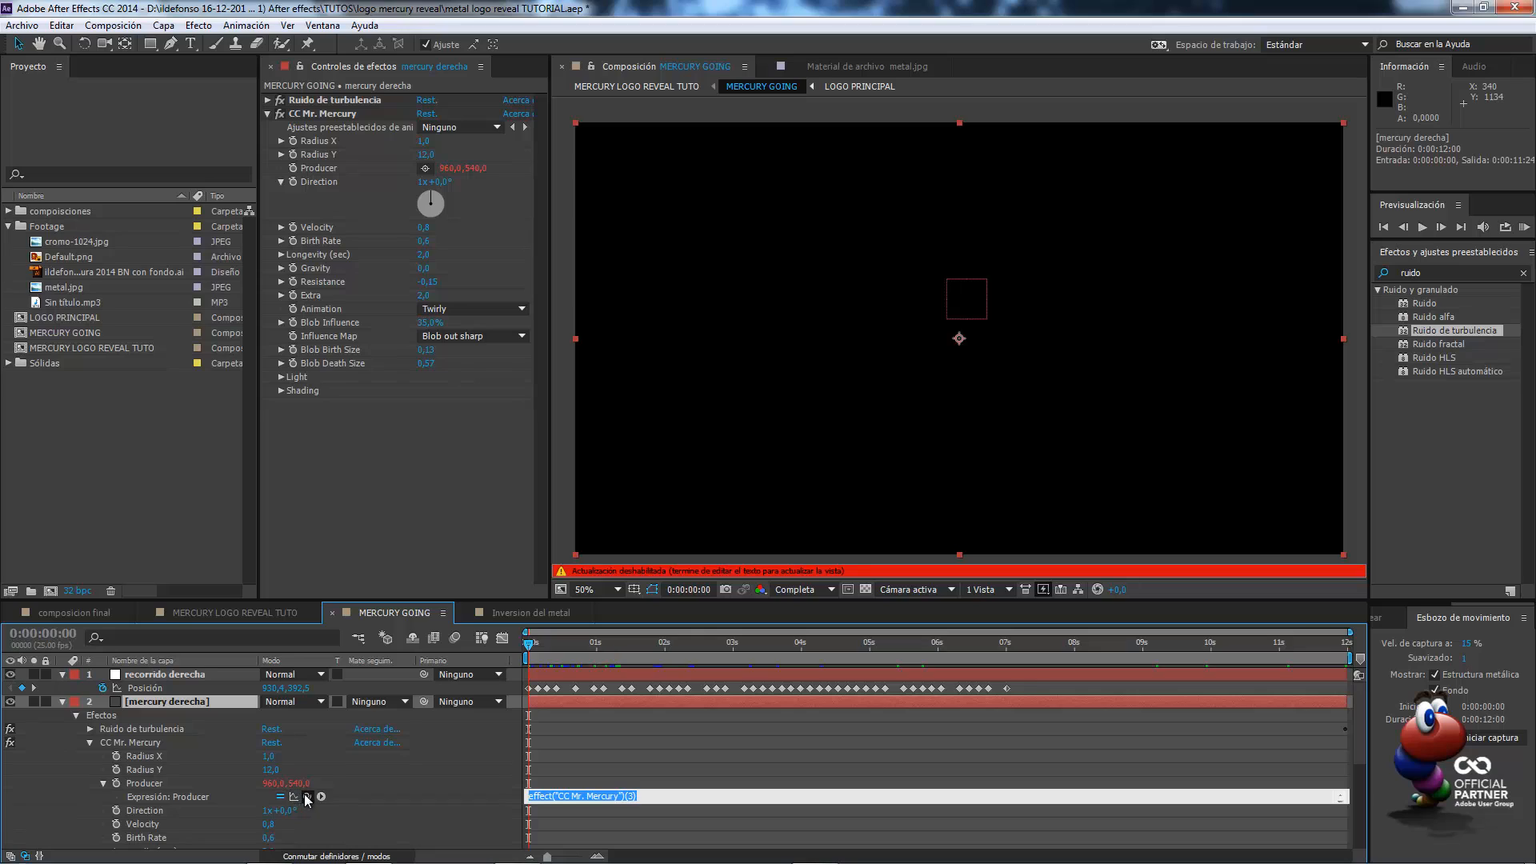
{"action": "left_click_drag", "start_coordinate": [307, 797], "coordinate": [172, 686]}
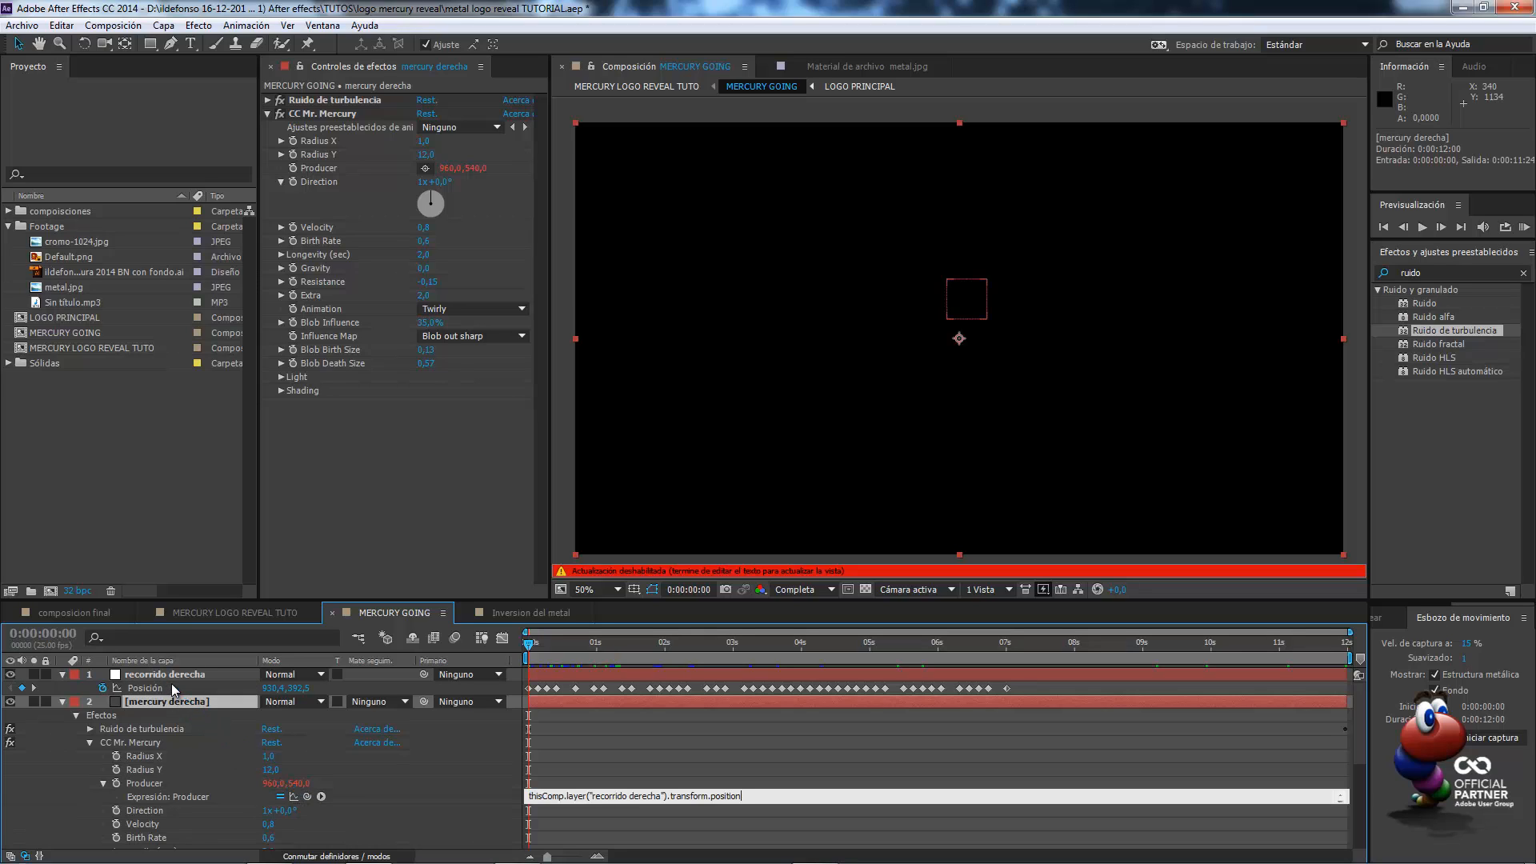
{"action": "left_click", "coordinate": [568, 640]}
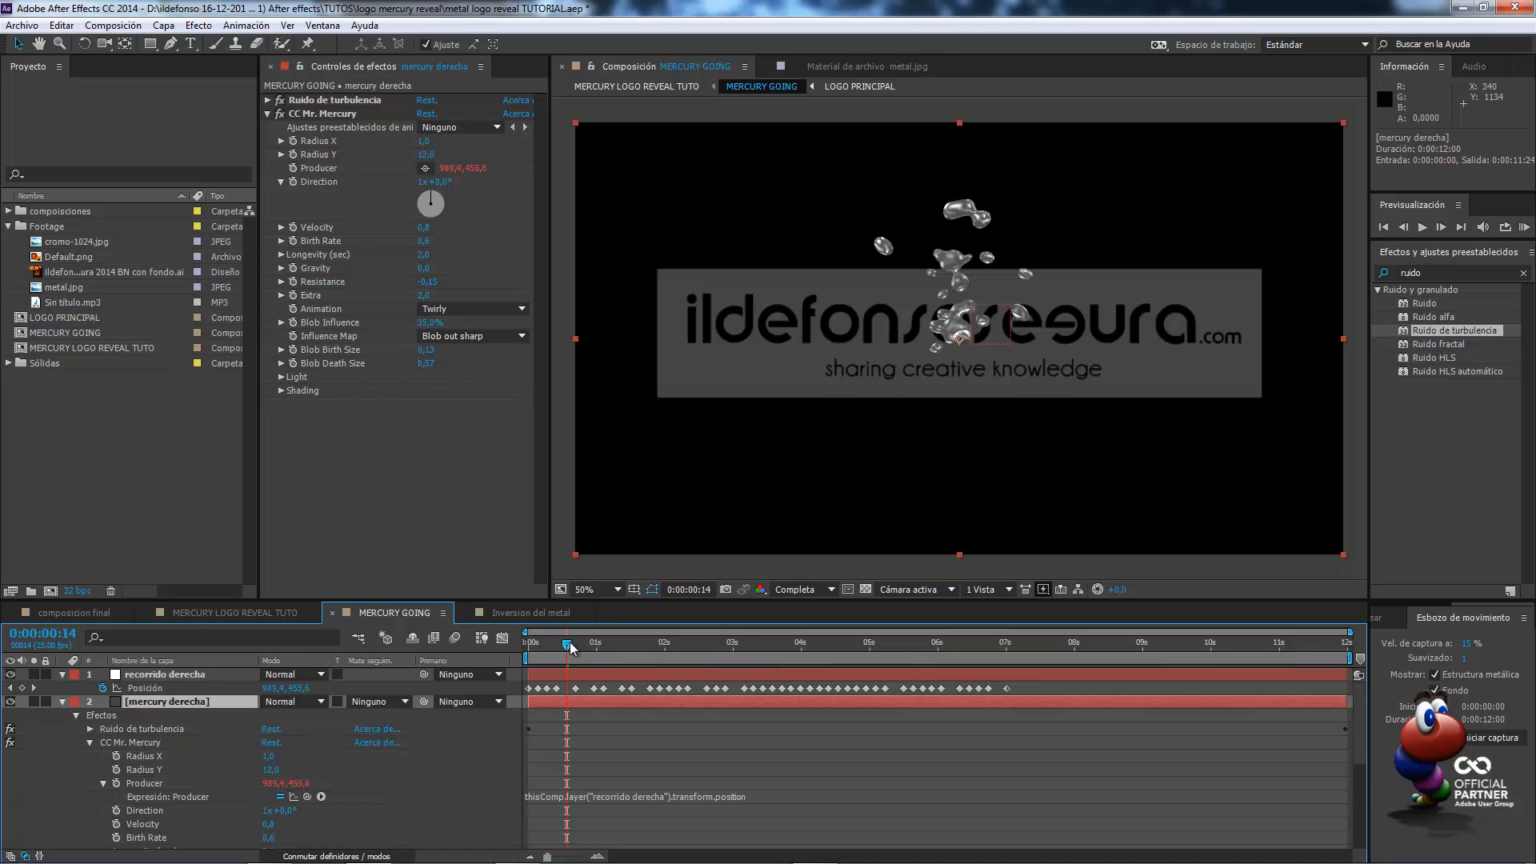
Scrub through the mercury animation, collapsing the mercury derecha properties and hiding the LOGO PRINCIPAL layer to check the flow
{"action": "left_click_drag", "start_coordinate": [571, 648], "coordinate": [766, 648]}
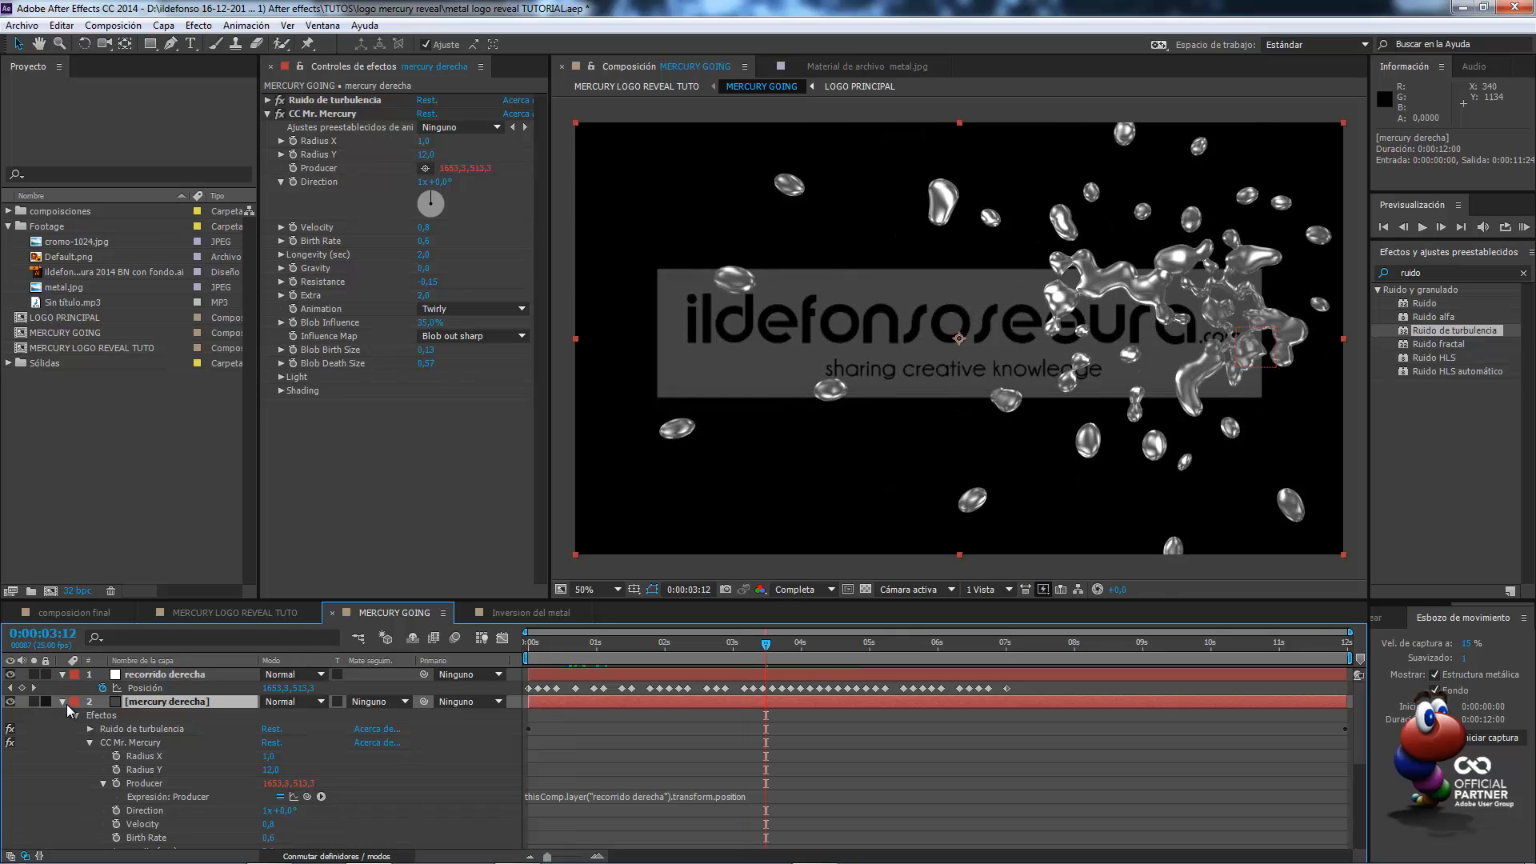
{"action": "left_click", "coordinate": [63, 702]}
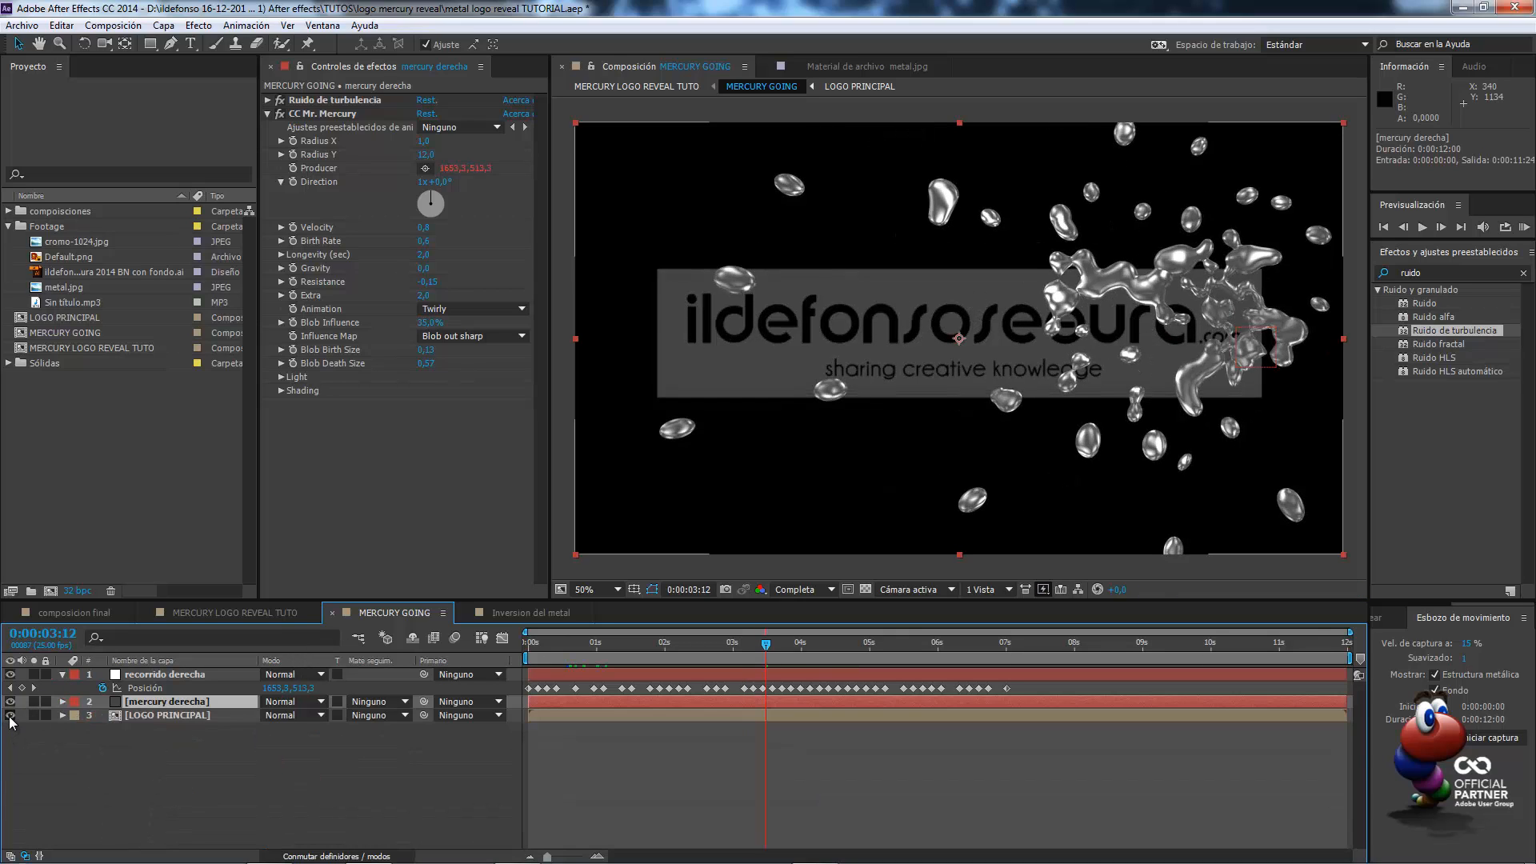
{"action": "left_click", "coordinate": [9, 715]}
{"action": "left_click_drag", "start_coordinate": [768, 650], "coordinate": [963, 654]}
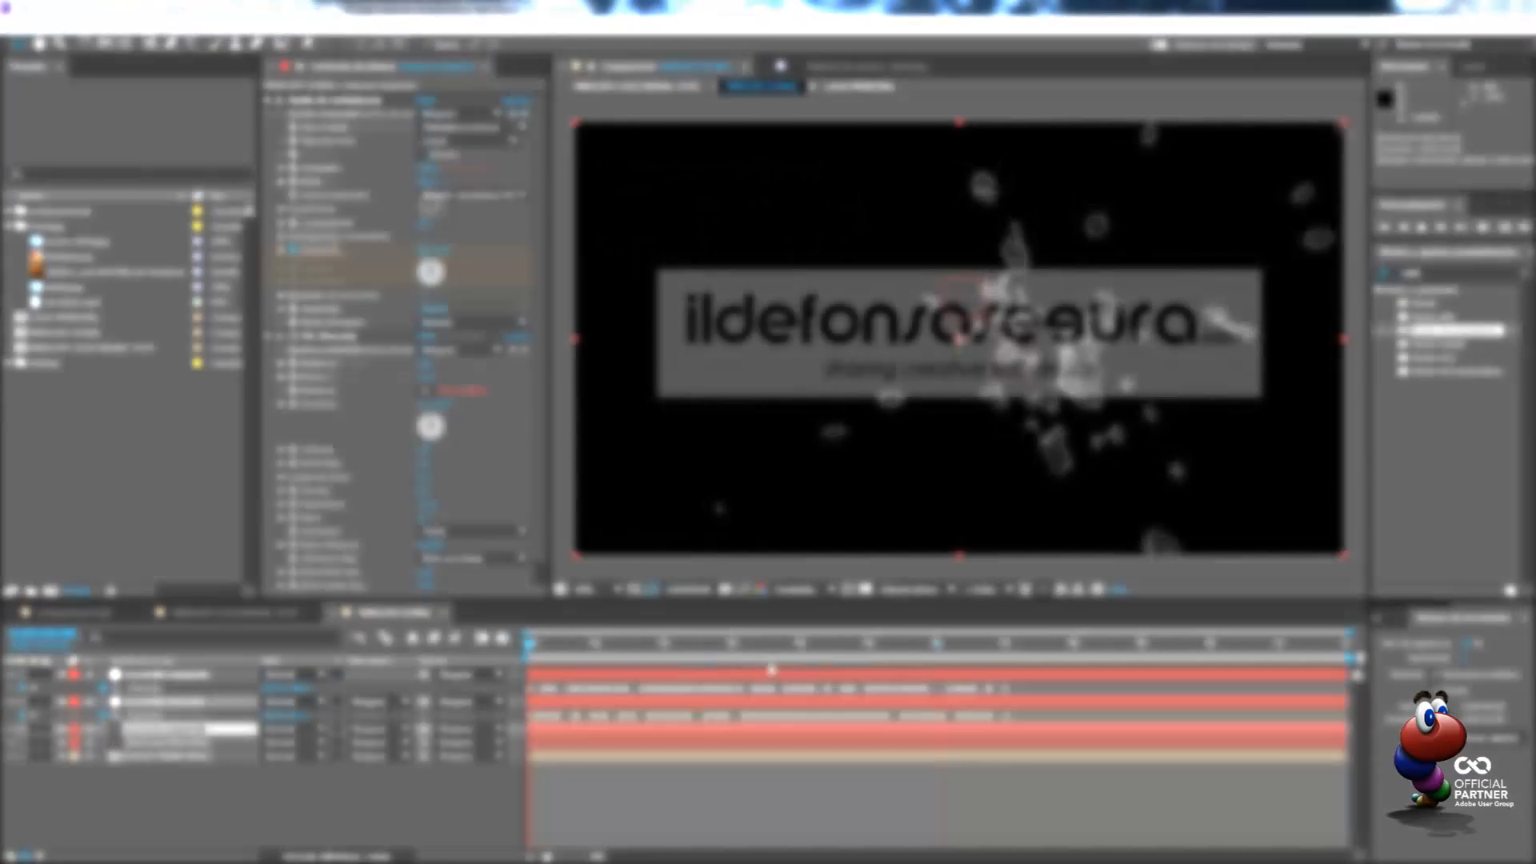
Examine the recorrido izquierda and recorrido derecha paths and scrub the mercury animation to 0:00:03:16 and back to the start
{"action": "left_click", "coordinate": [199, 673]}
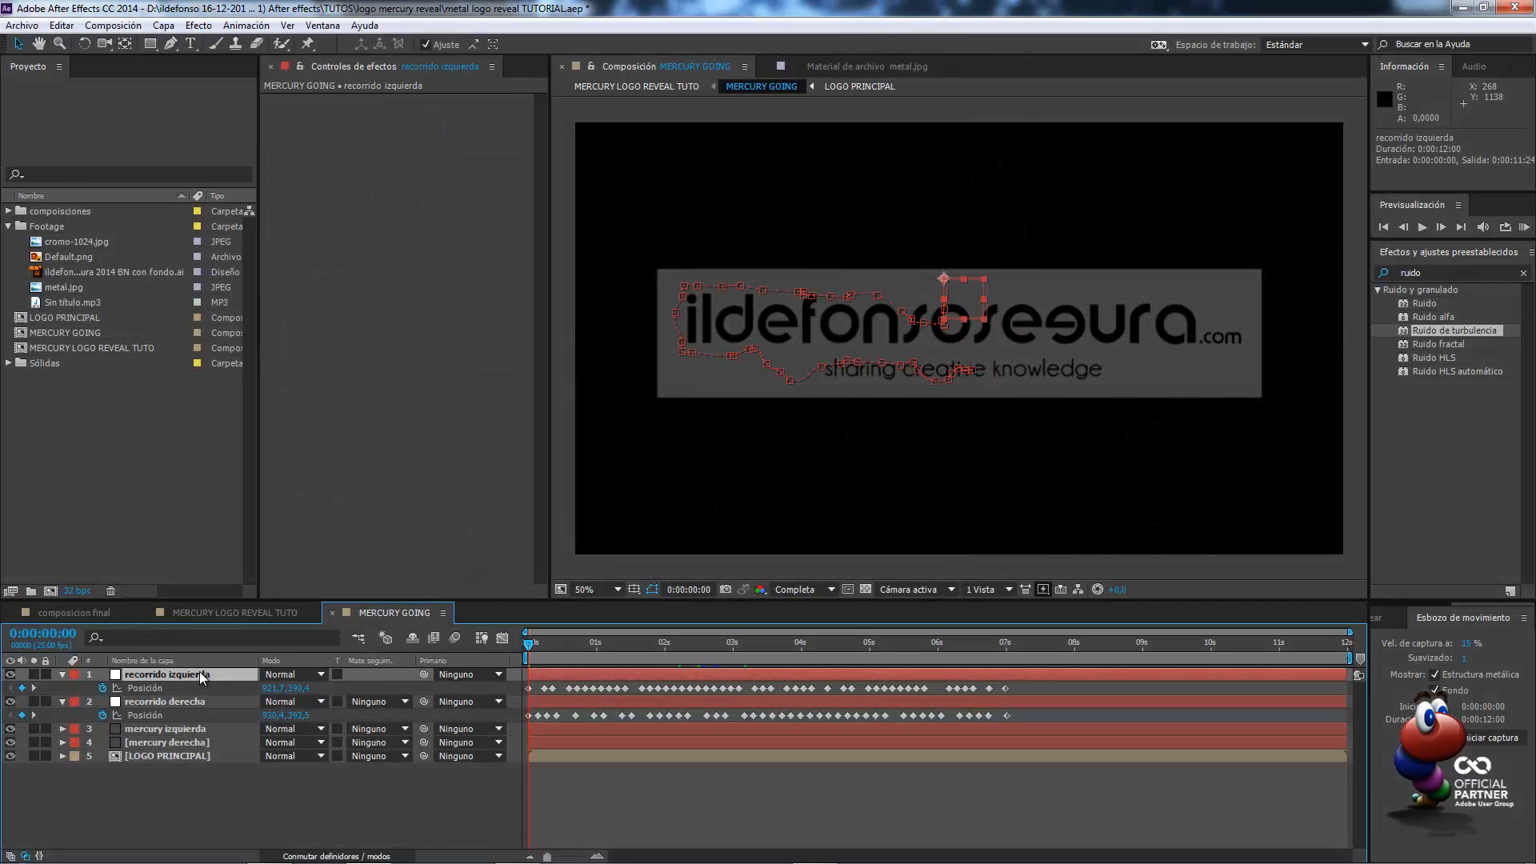
{"action": "left_click", "coordinate": [184, 728]}
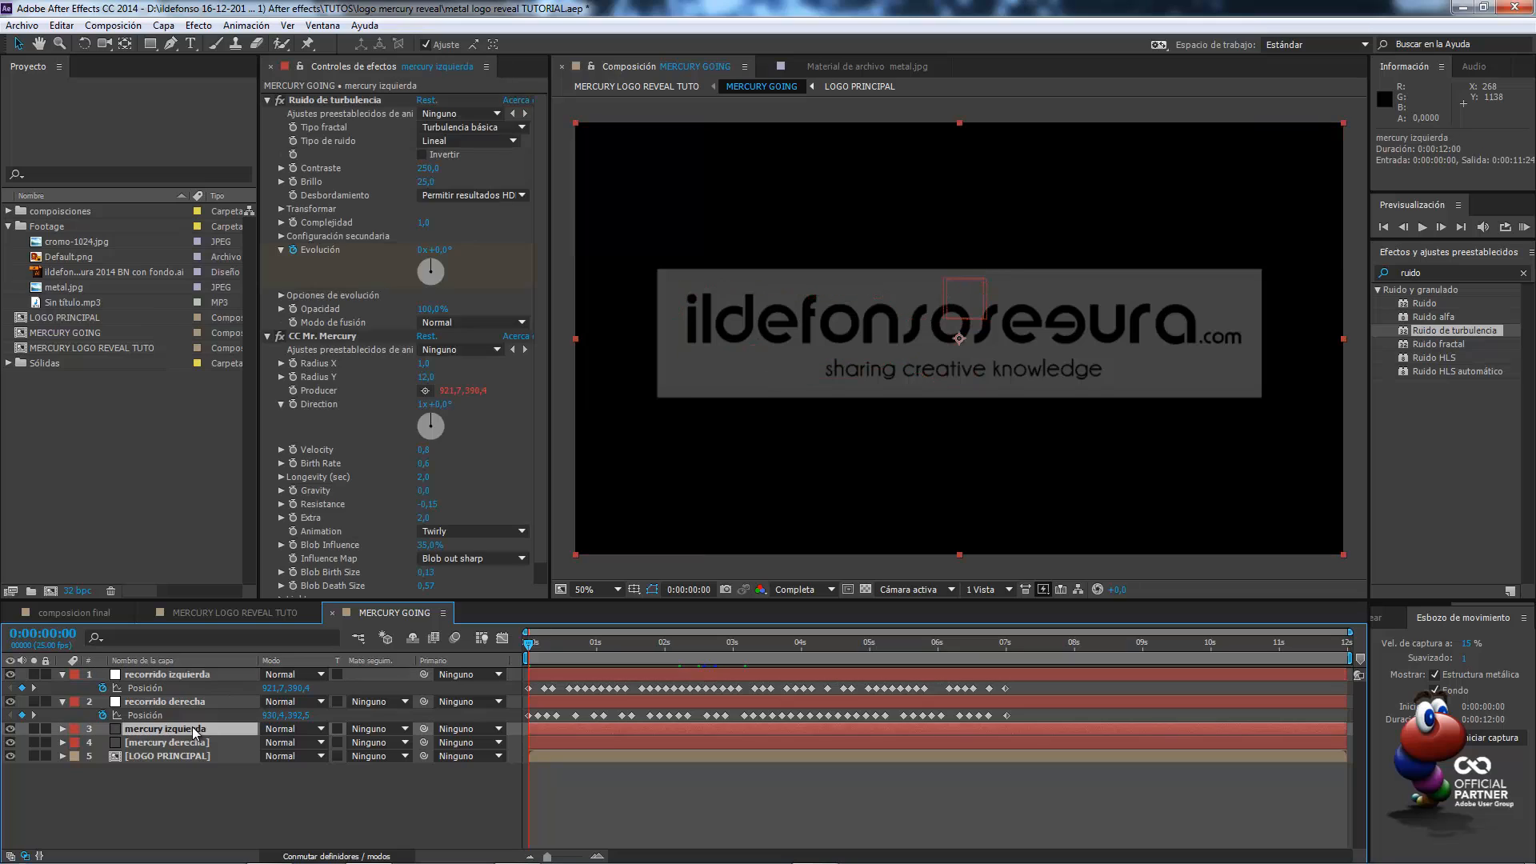
{"action": "left_click", "coordinate": [219, 674]}
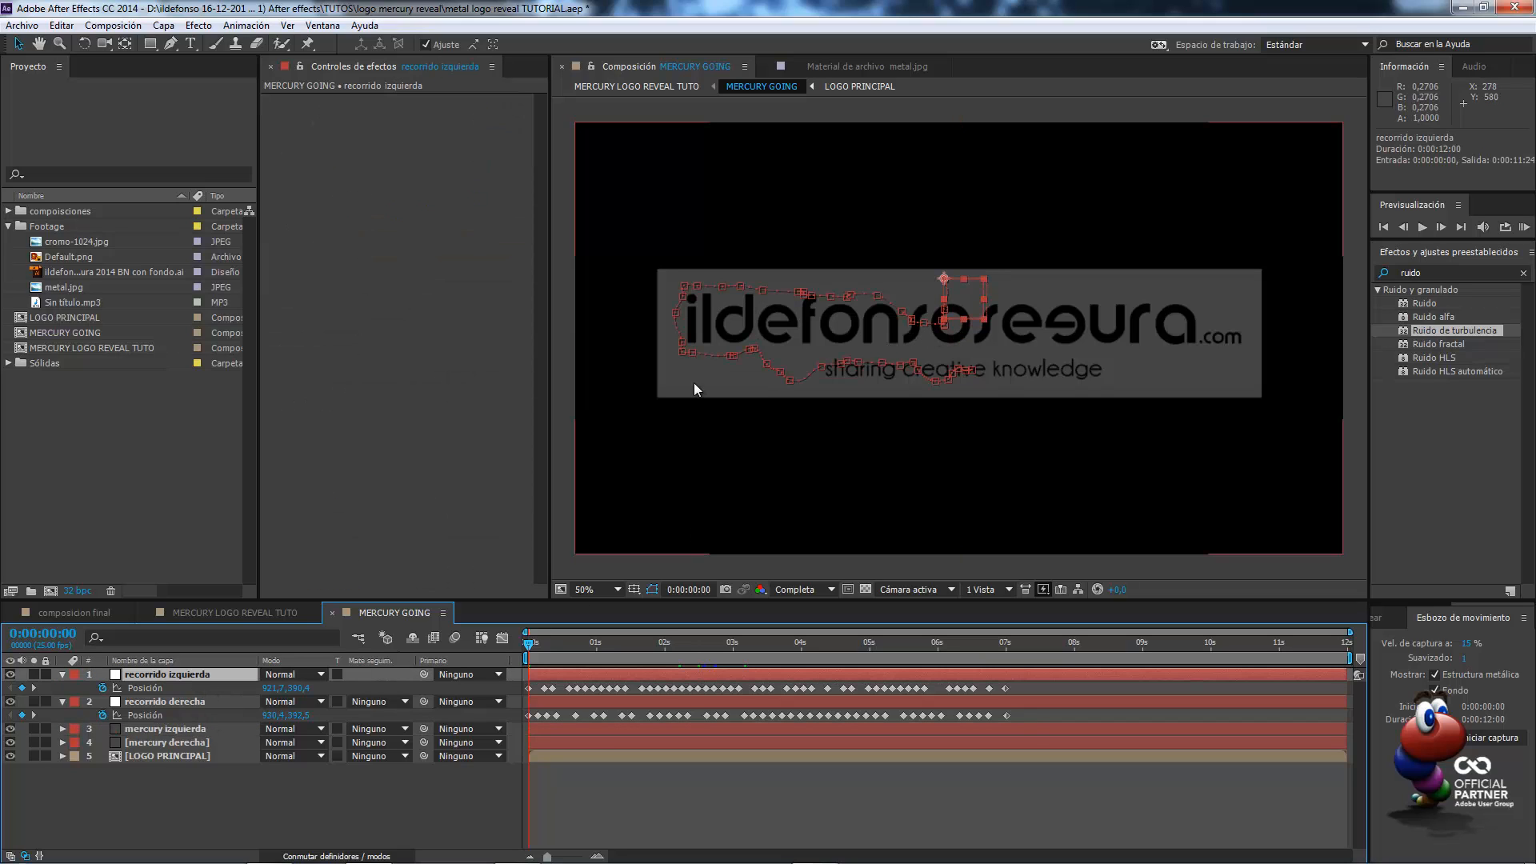
{"action": "left_click", "coordinate": [203, 702]}
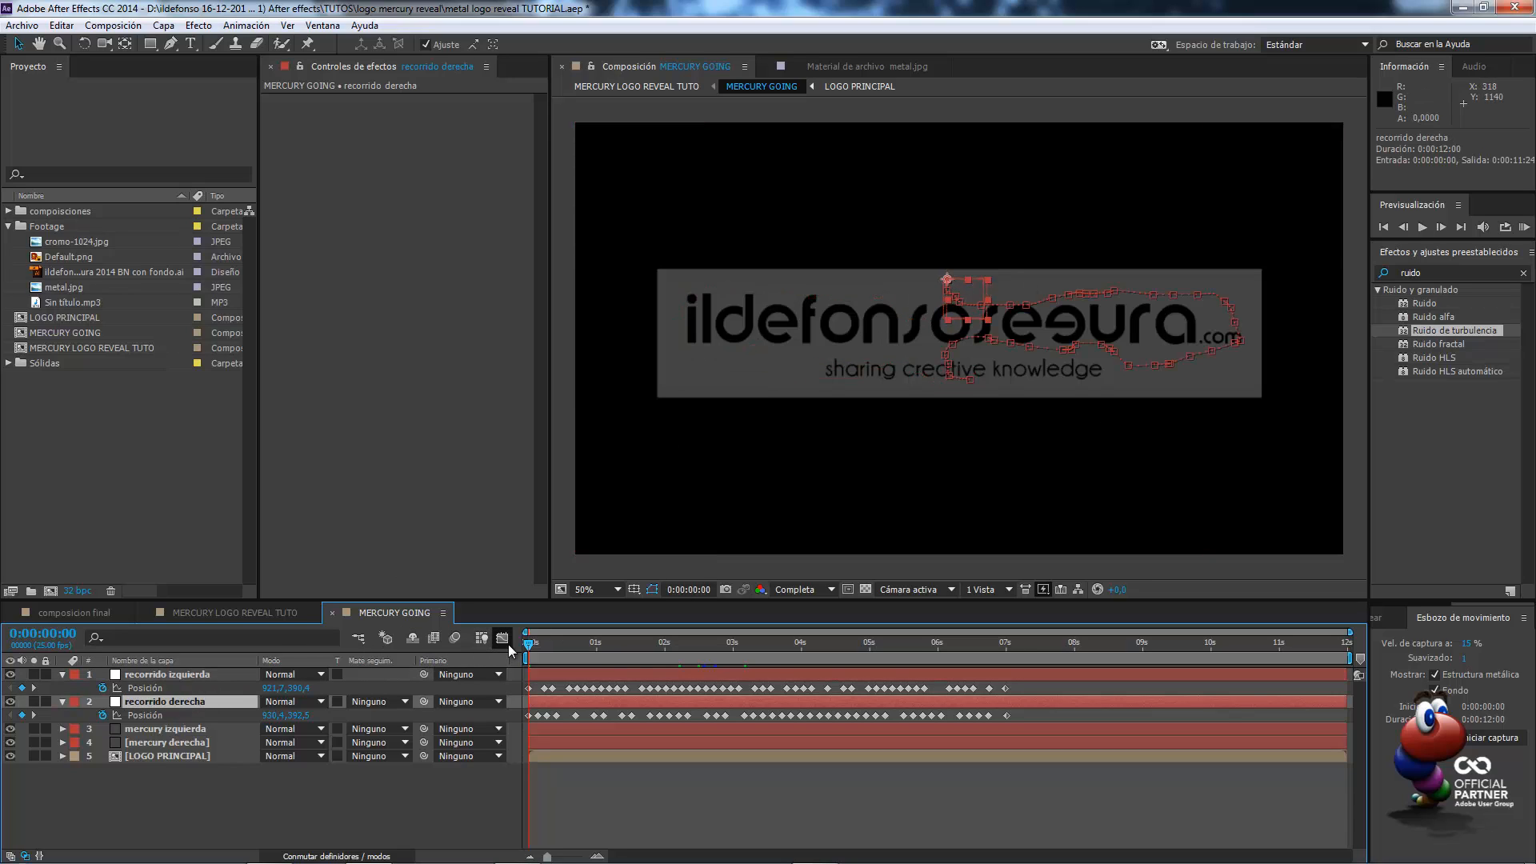
{"action": "left_click_drag", "start_coordinate": [521, 642], "coordinate": [775, 608]}
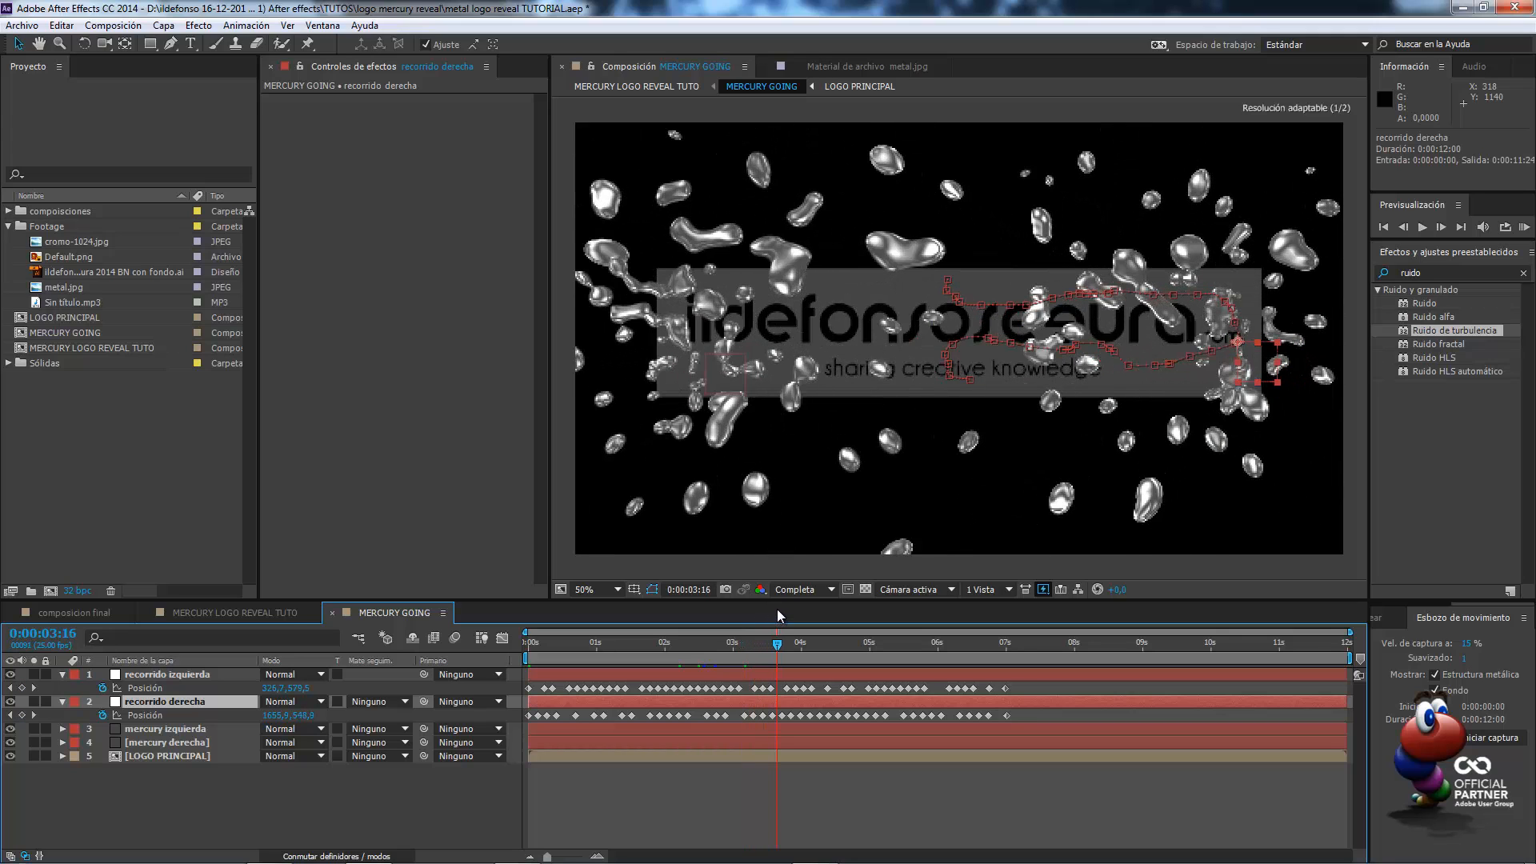
{"action": "left_click", "coordinate": [199, 676], "text": "ctrl"}
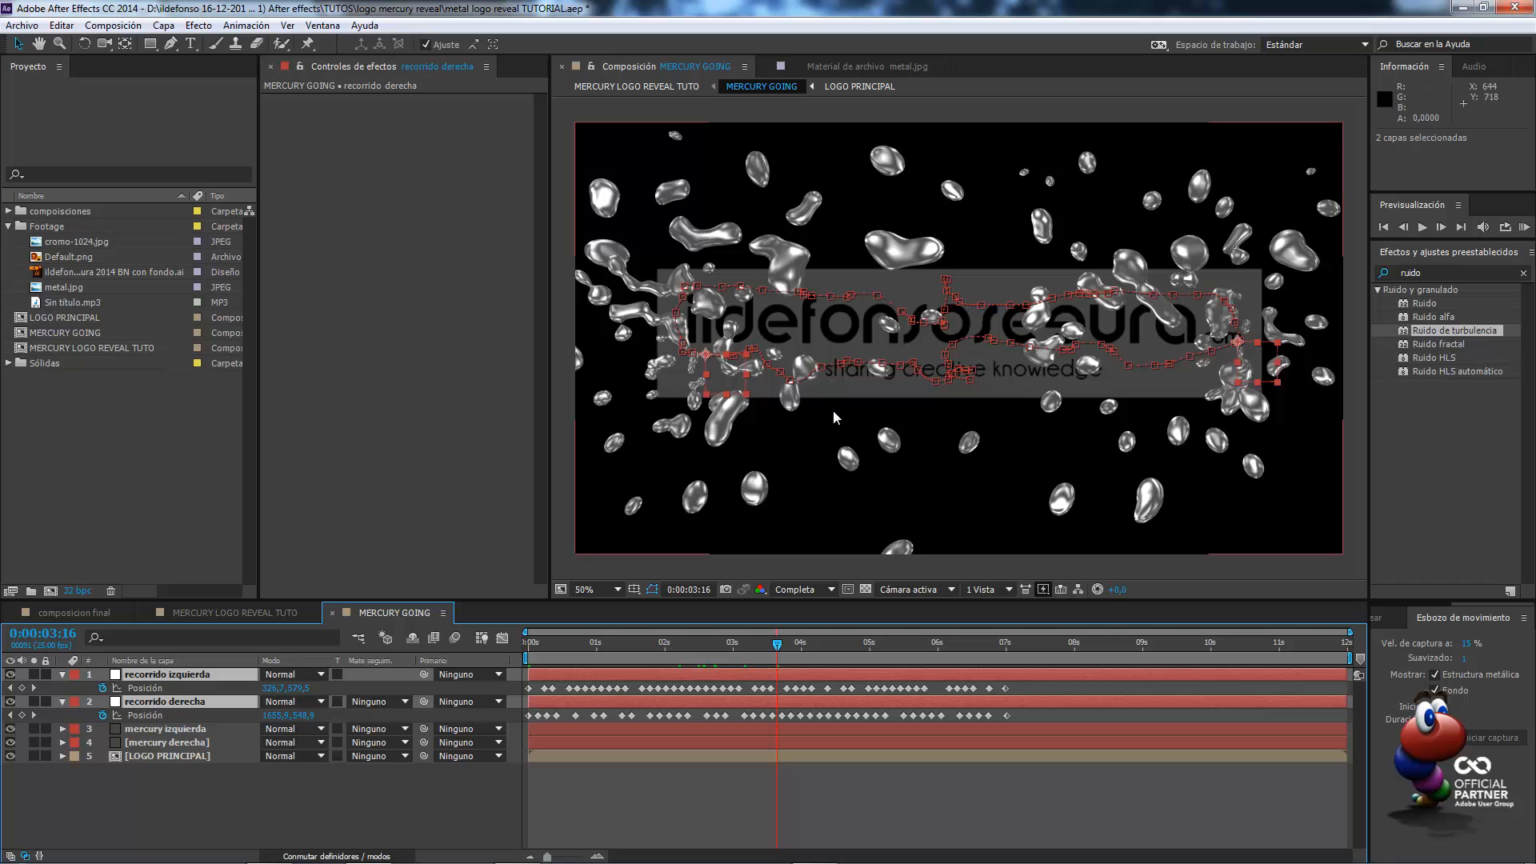
{"action": "left_click_drag", "start_coordinate": [782, 648], "coordinate": [516, 665]}
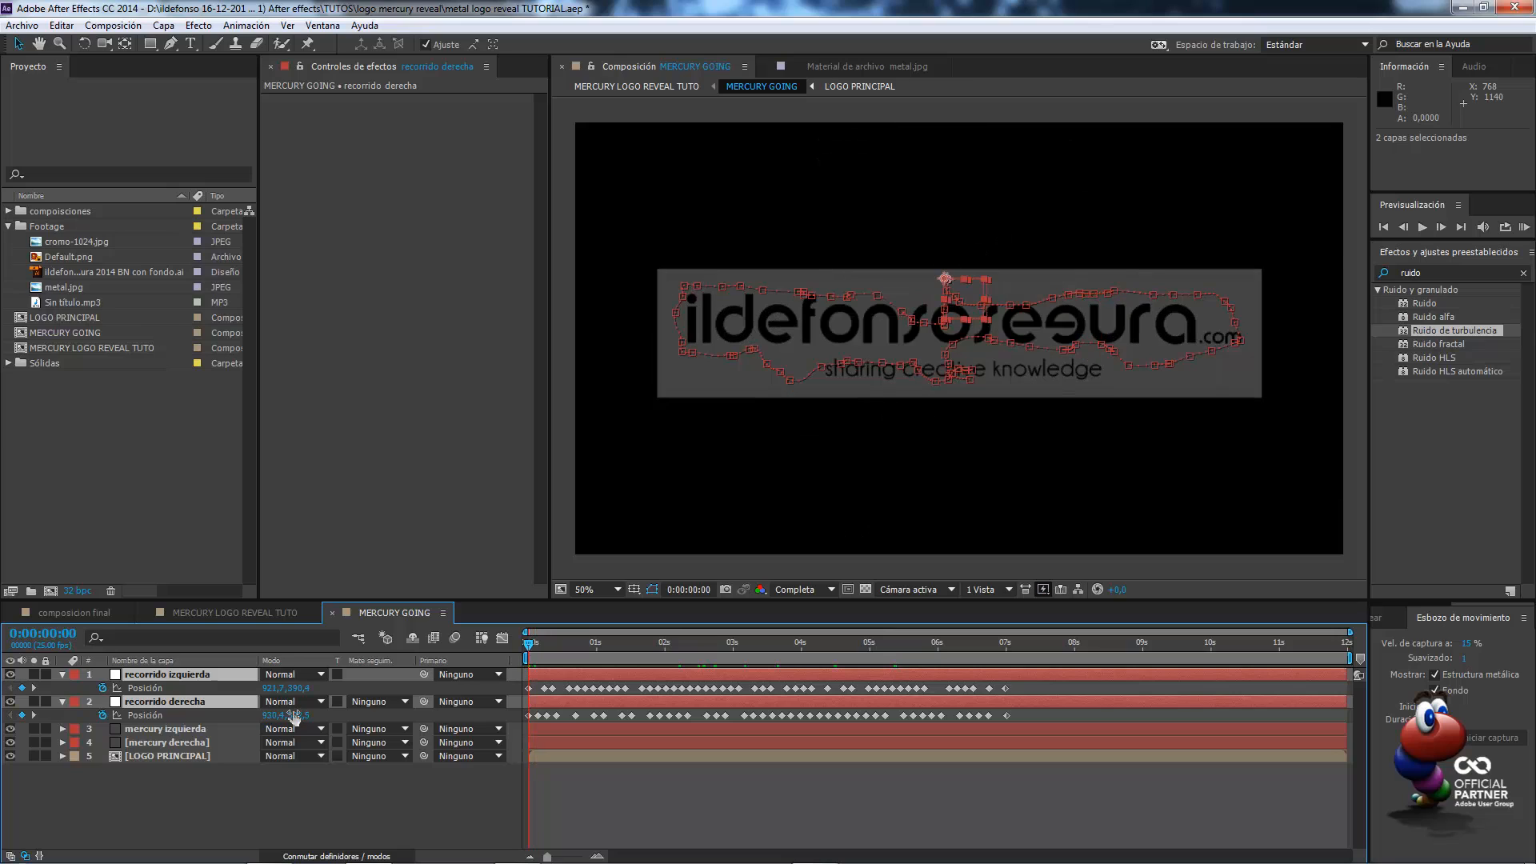
{"action": "left_click", "coordinate": [144, 787]}
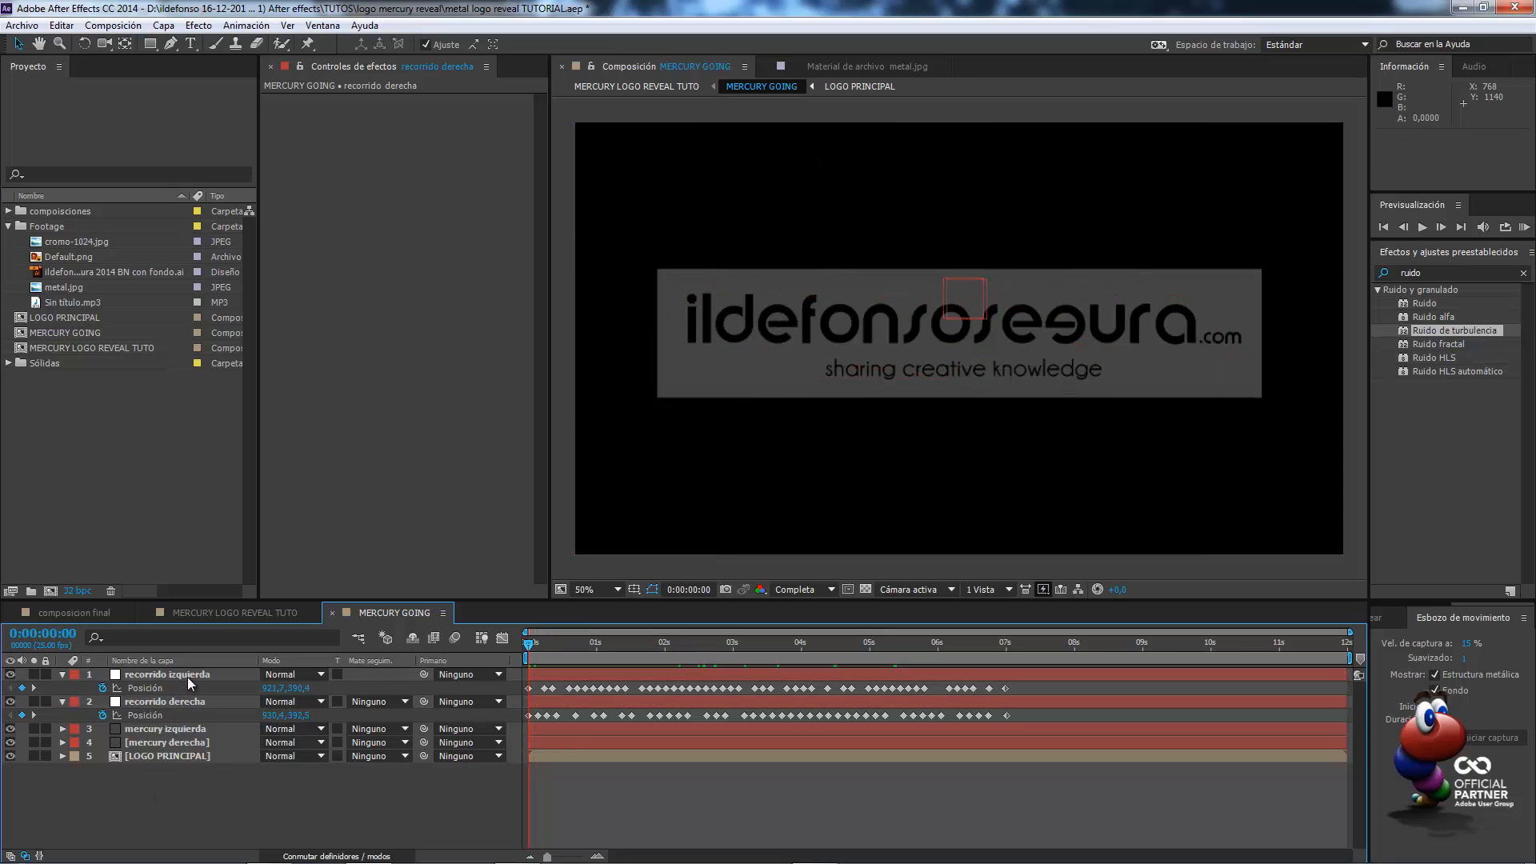
Time-reverse the recorrido izquierda null layer with Capa con tiempo inverso
{"action": "left_click", "coordinate": [187, 677]}
{"action": "right_click", "coordinate": [192, 674]}
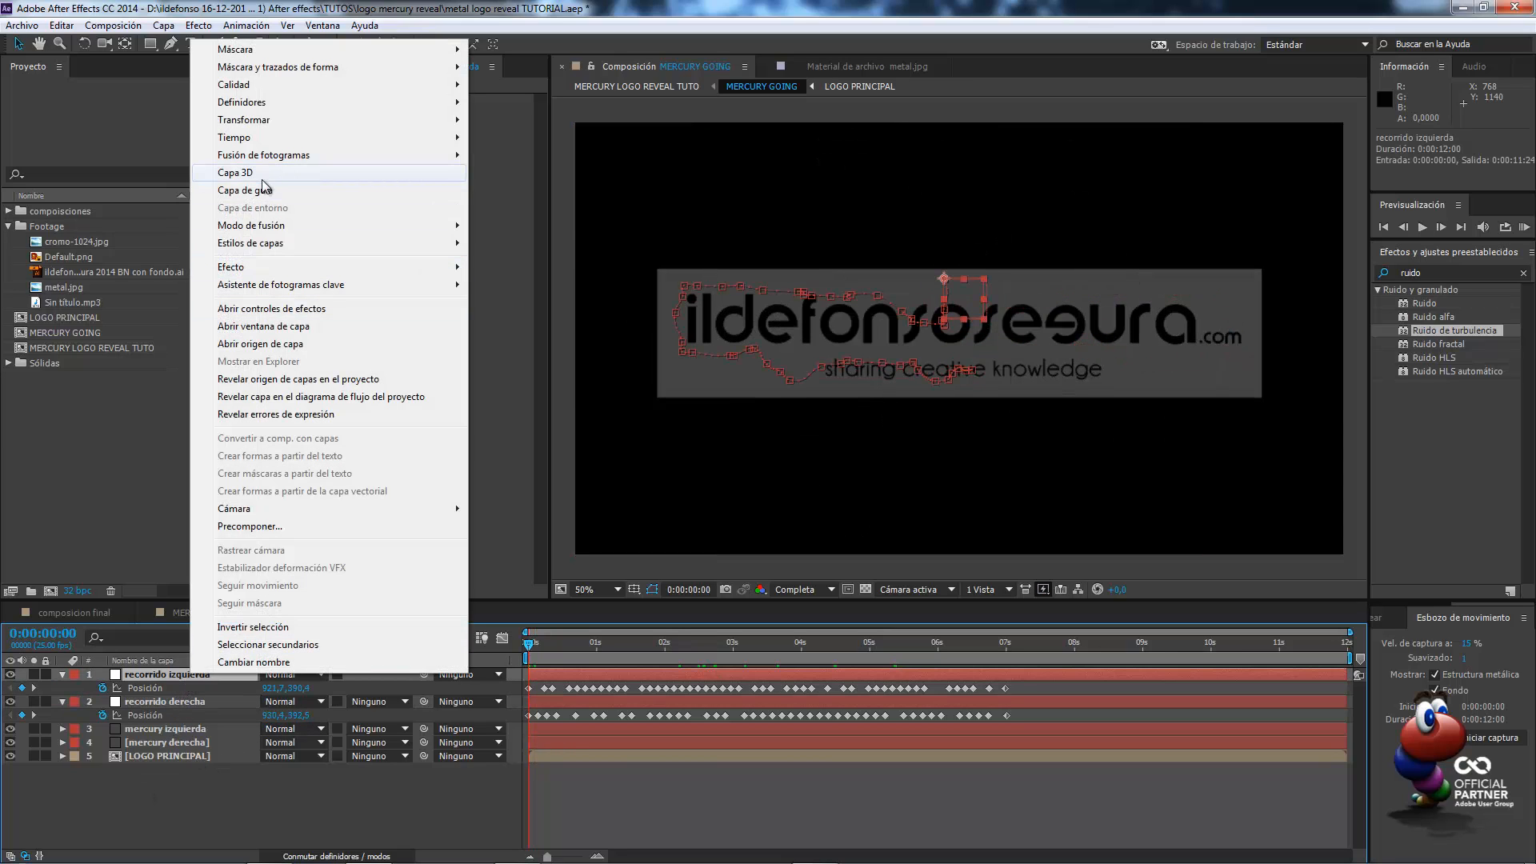
{"action": "mouse_move", "coordinate": [272, 139]}
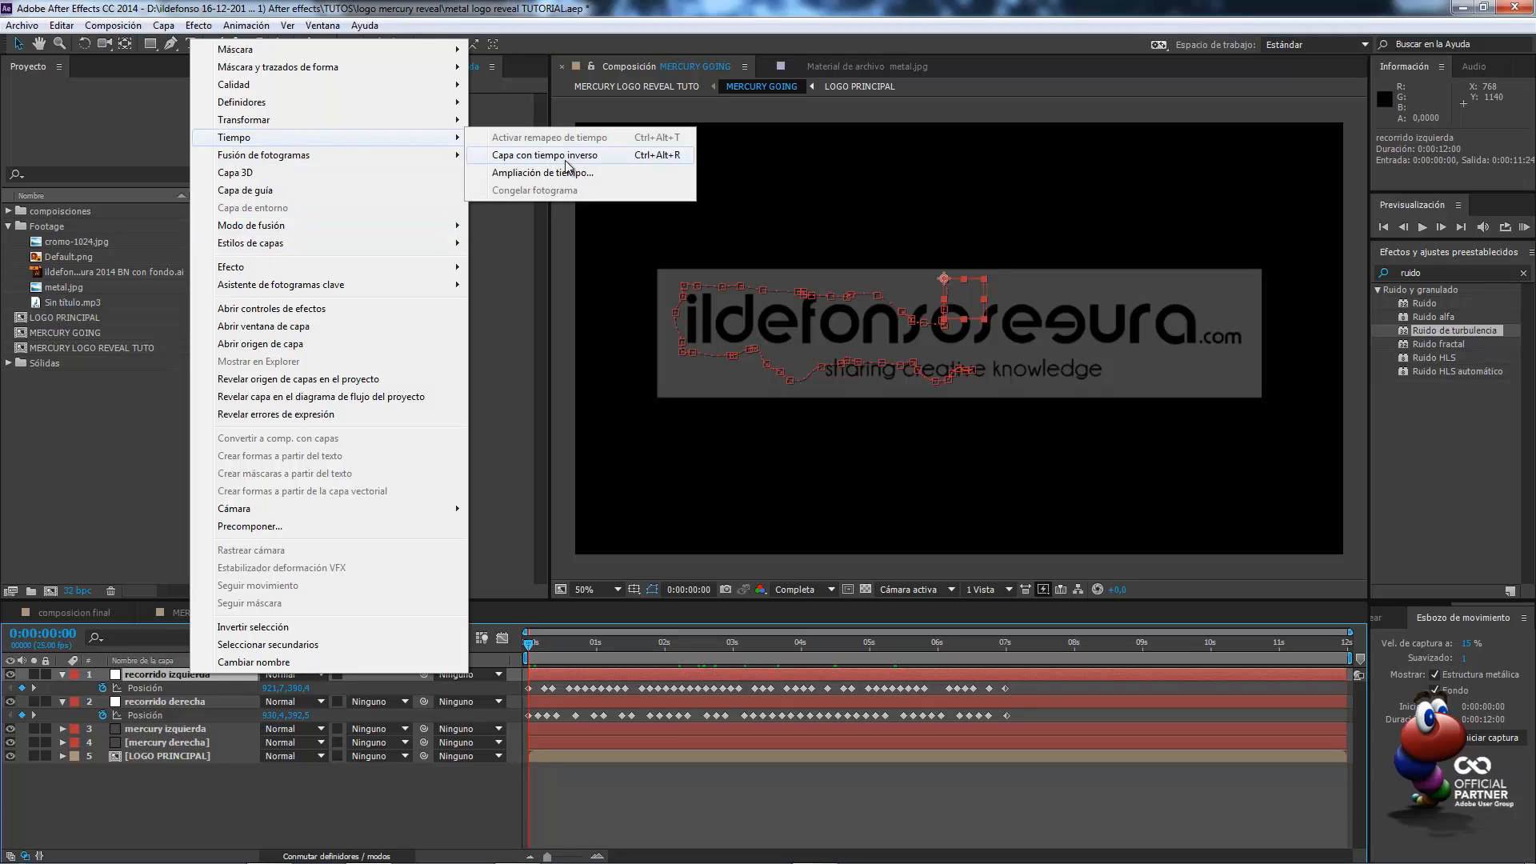
{"action": "left_click", "coordinate": [566, 156]}
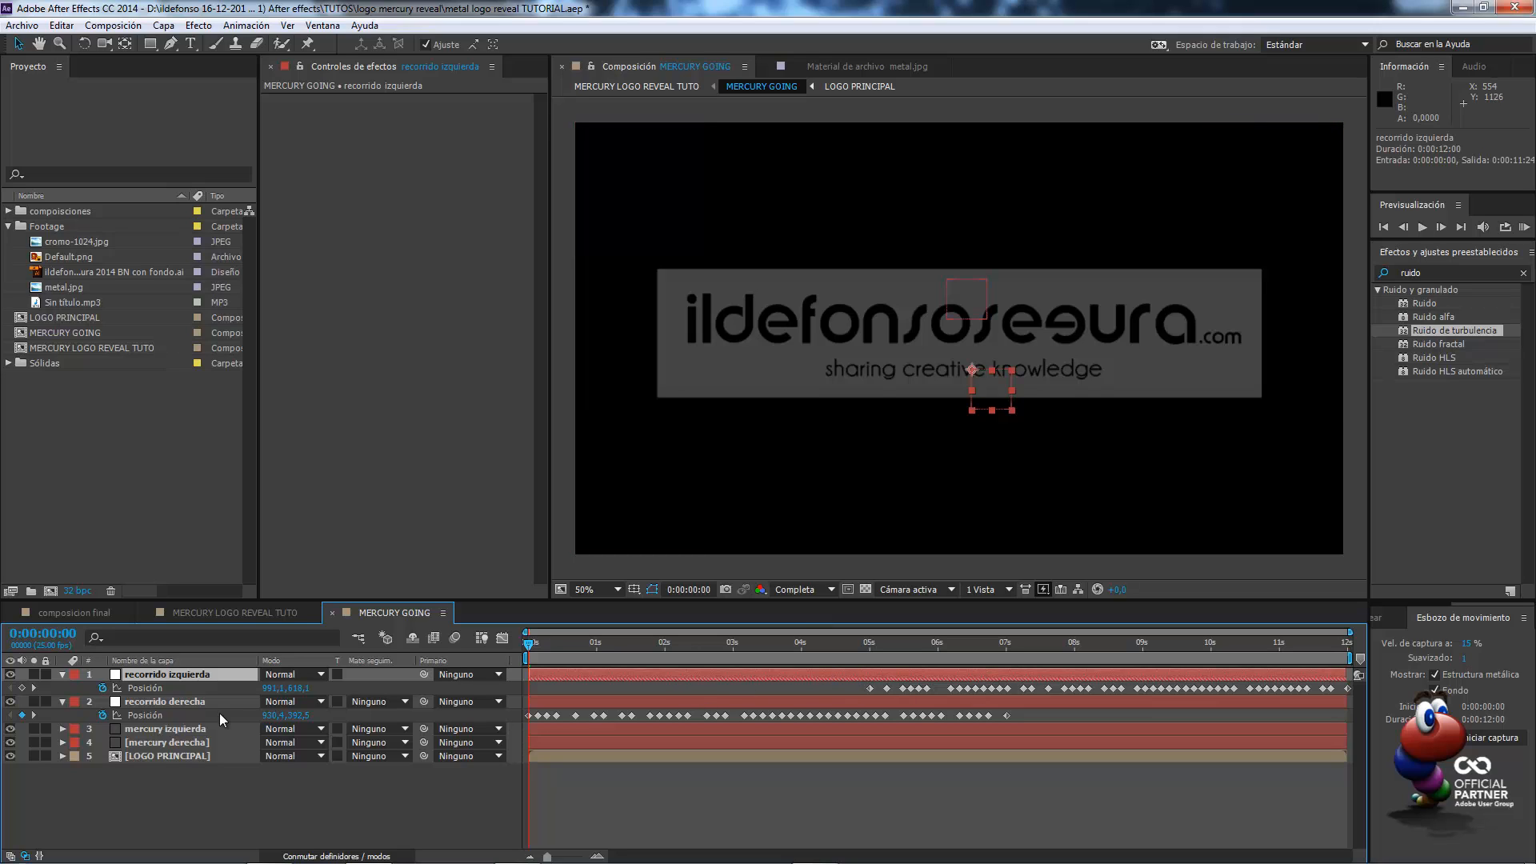
Time-reverse the recorrido derecha null layer with Capa con tiempo inverso and scrub the timeline to check the mercury flow
{"action": "left_click", "coordinate": [199, 707]}
{"action": "right_click", "coordinate": [199, 707]}
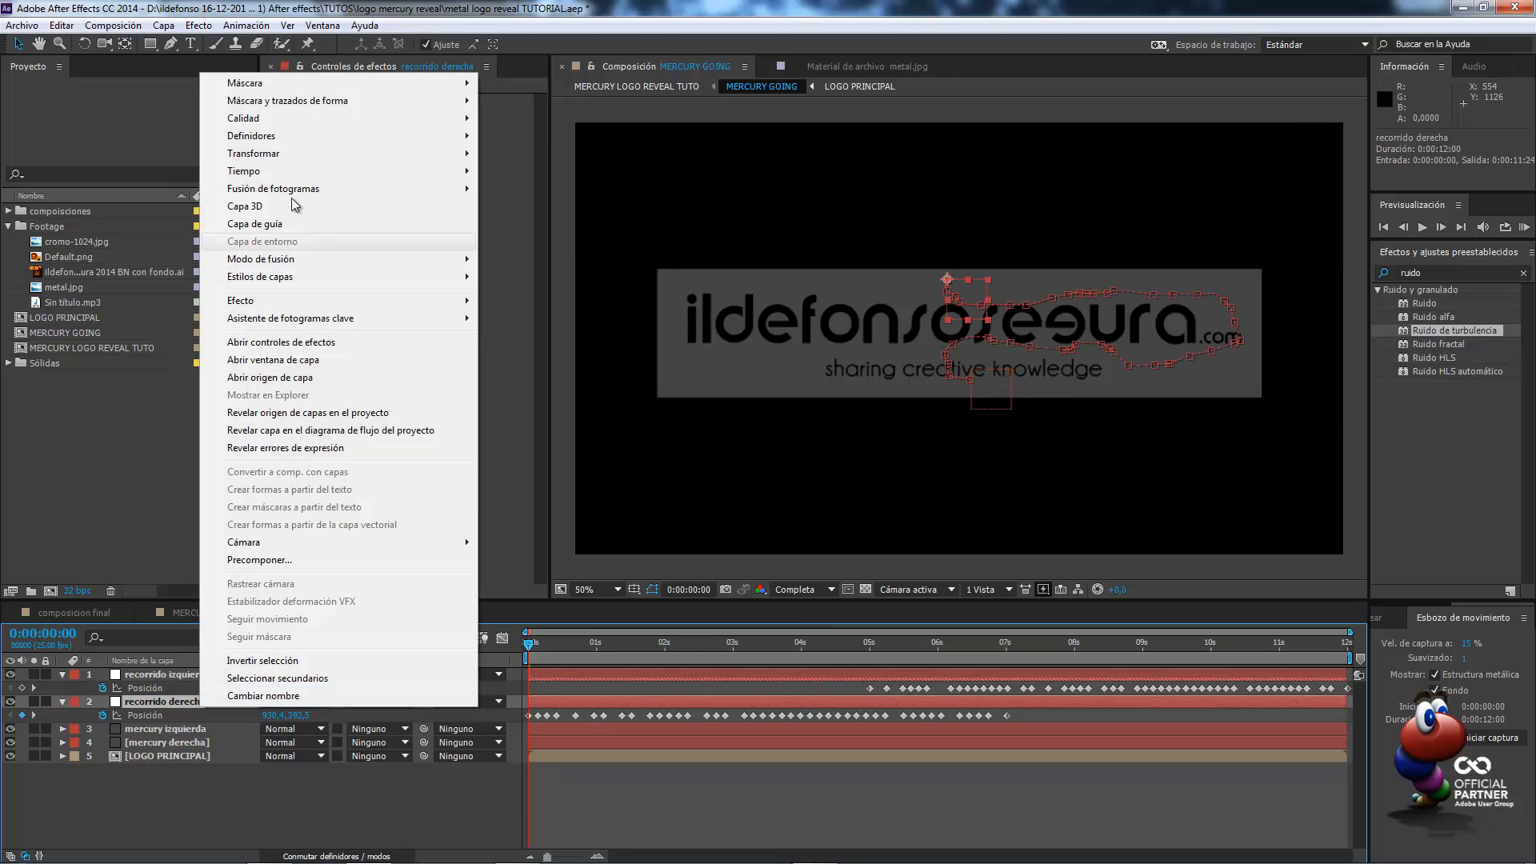
{"action": "mouse_move", "coordinate": [295, 173]}
{"action": "left_click", "coordinate": [565, 191]}
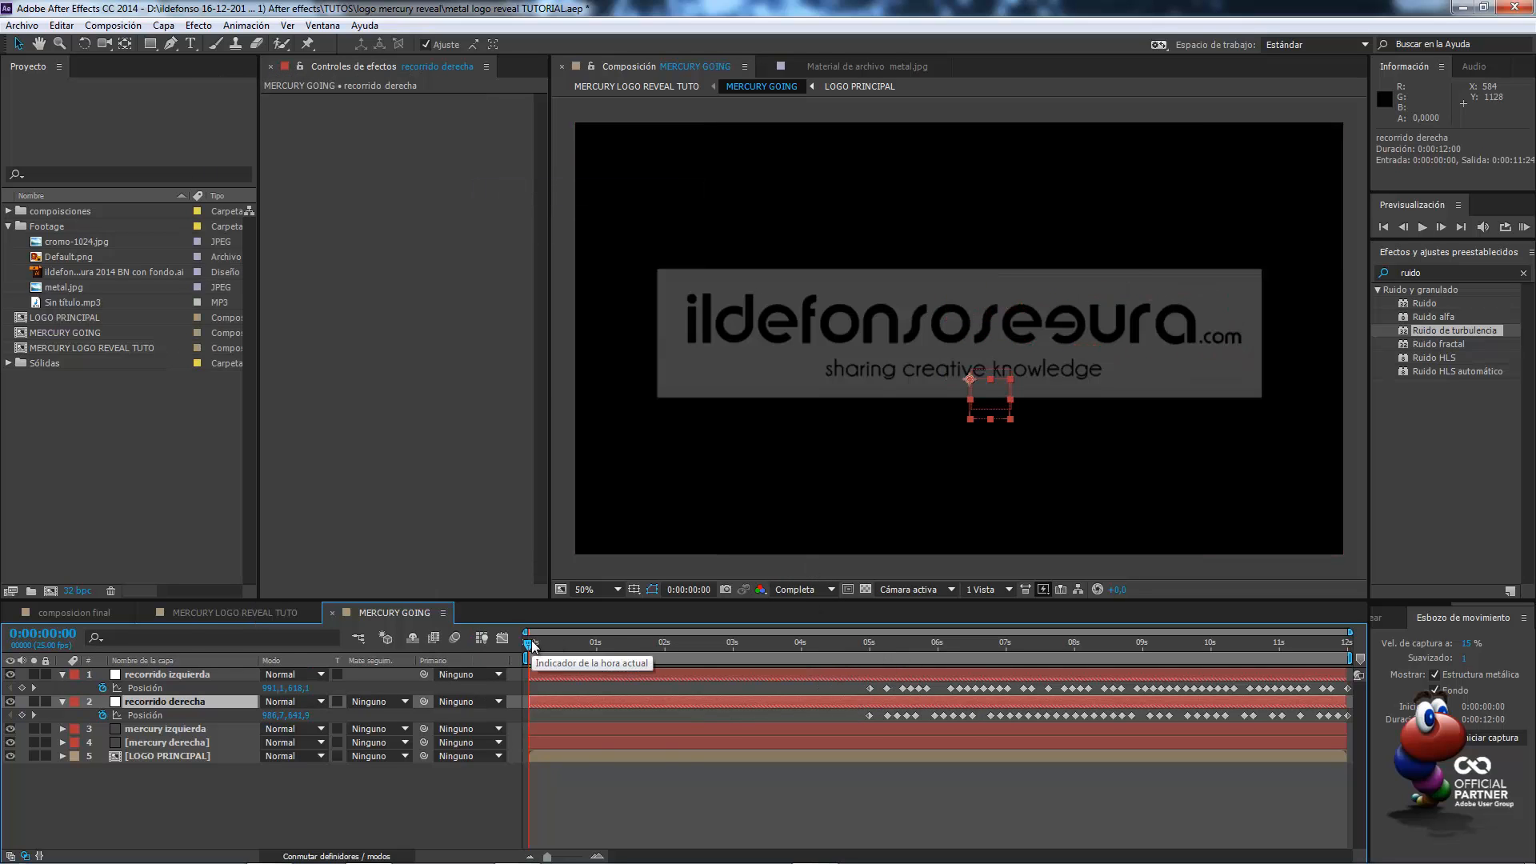
{"action": "left_click_drag", "start_coordinate": [532, 639], "coordinate": [1366, 619]}
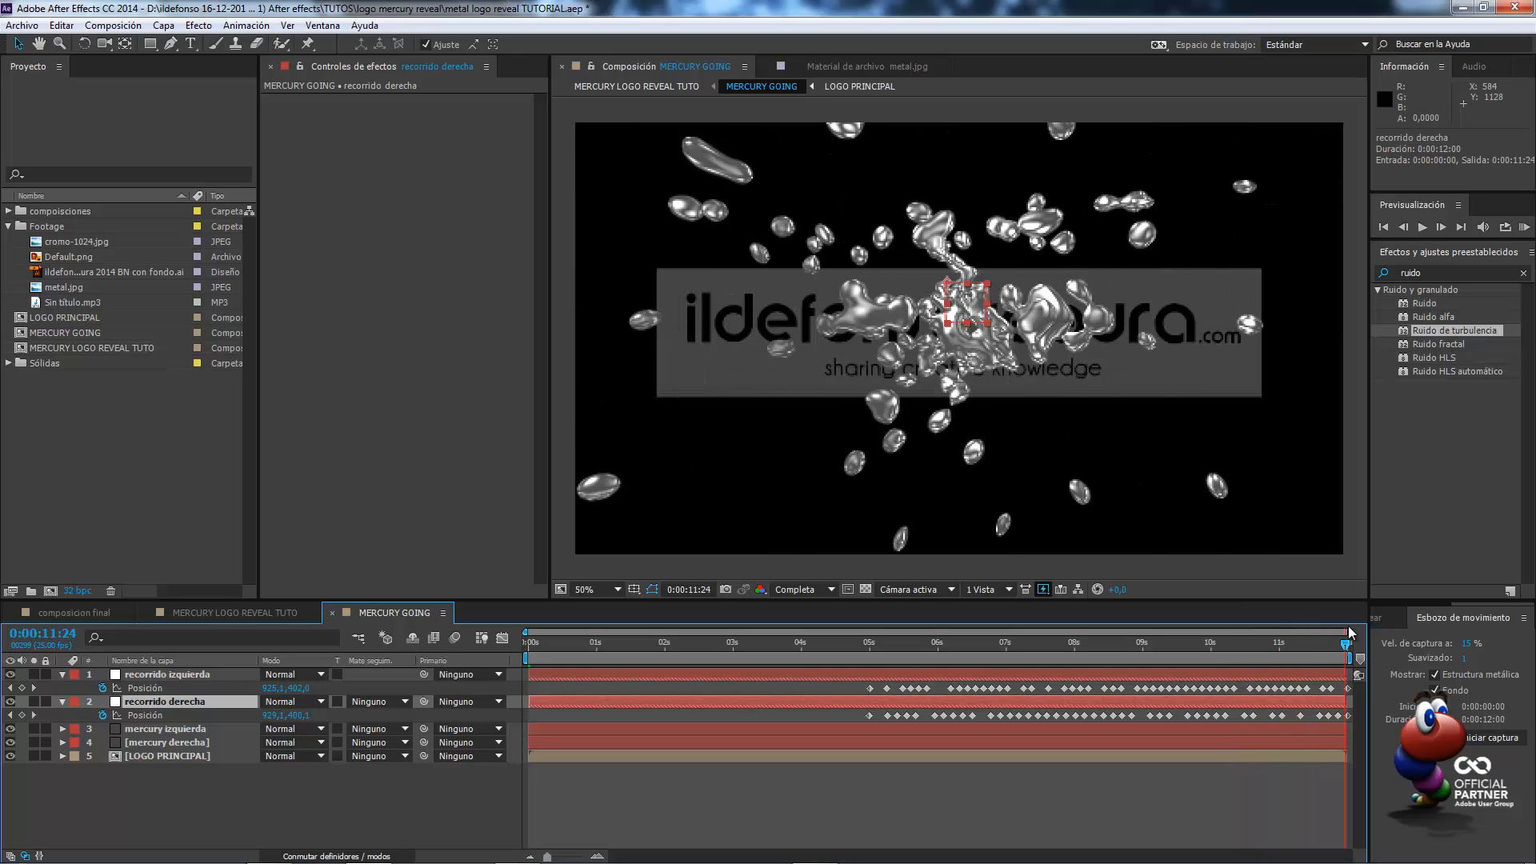
{"action": "left_click", "coordinate": [1301, 640]}
{"action": "left_click_drag", "start_coordinate": [1283, 644], "coordinate": [1028, 674]}
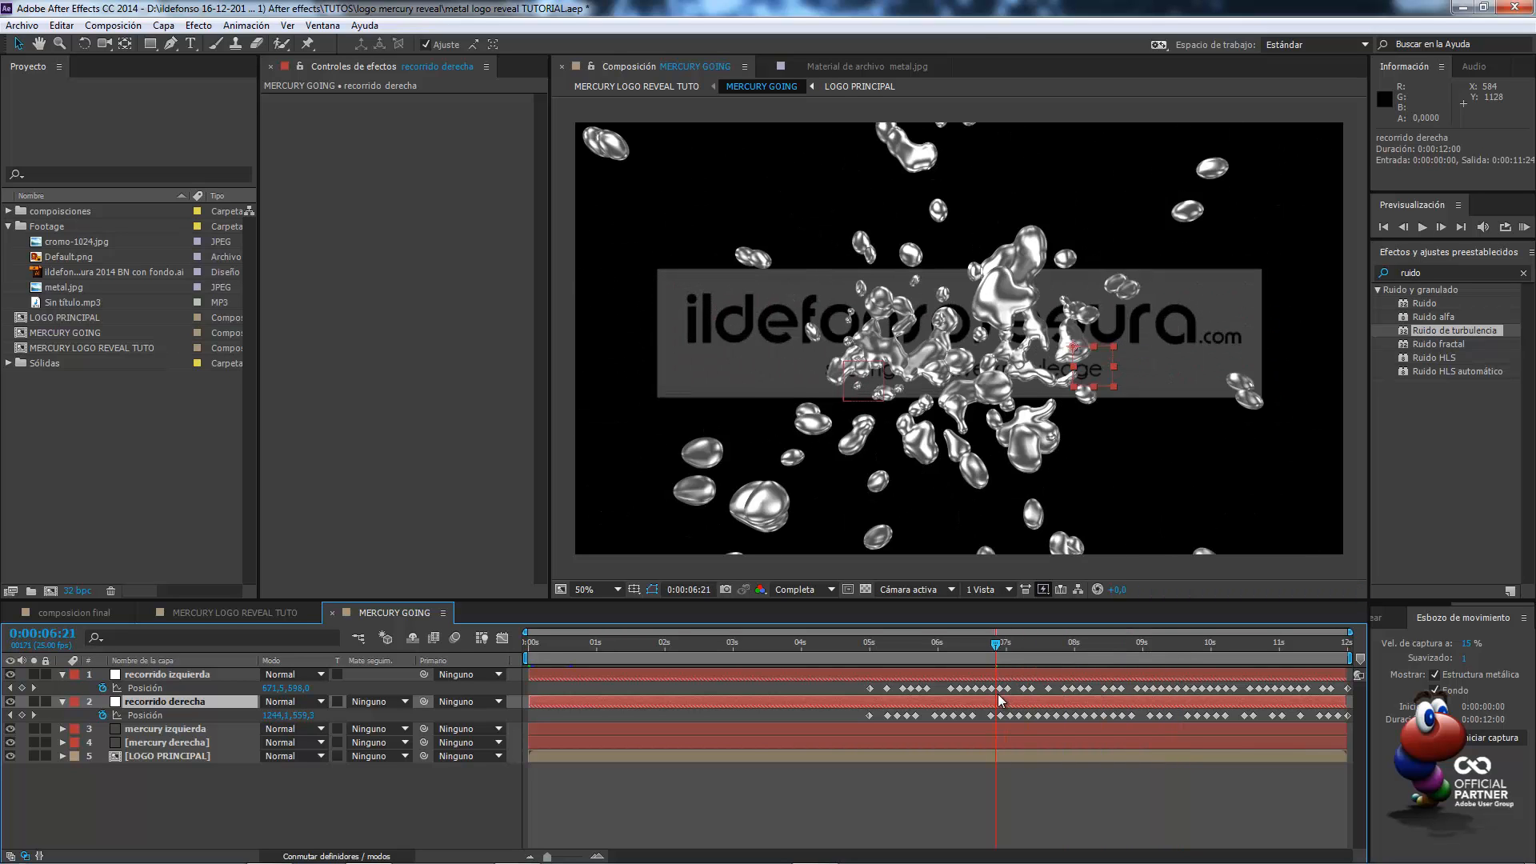
At 0:00:09:00, enable keyframing for CC Mr. Mercury's Velocity and Birth Rate on both mercury izquierda and mercury derecha
{"action": "left_click_drag", "start_coordinate": [1019, 640], "coordinate": [1141, 645]}
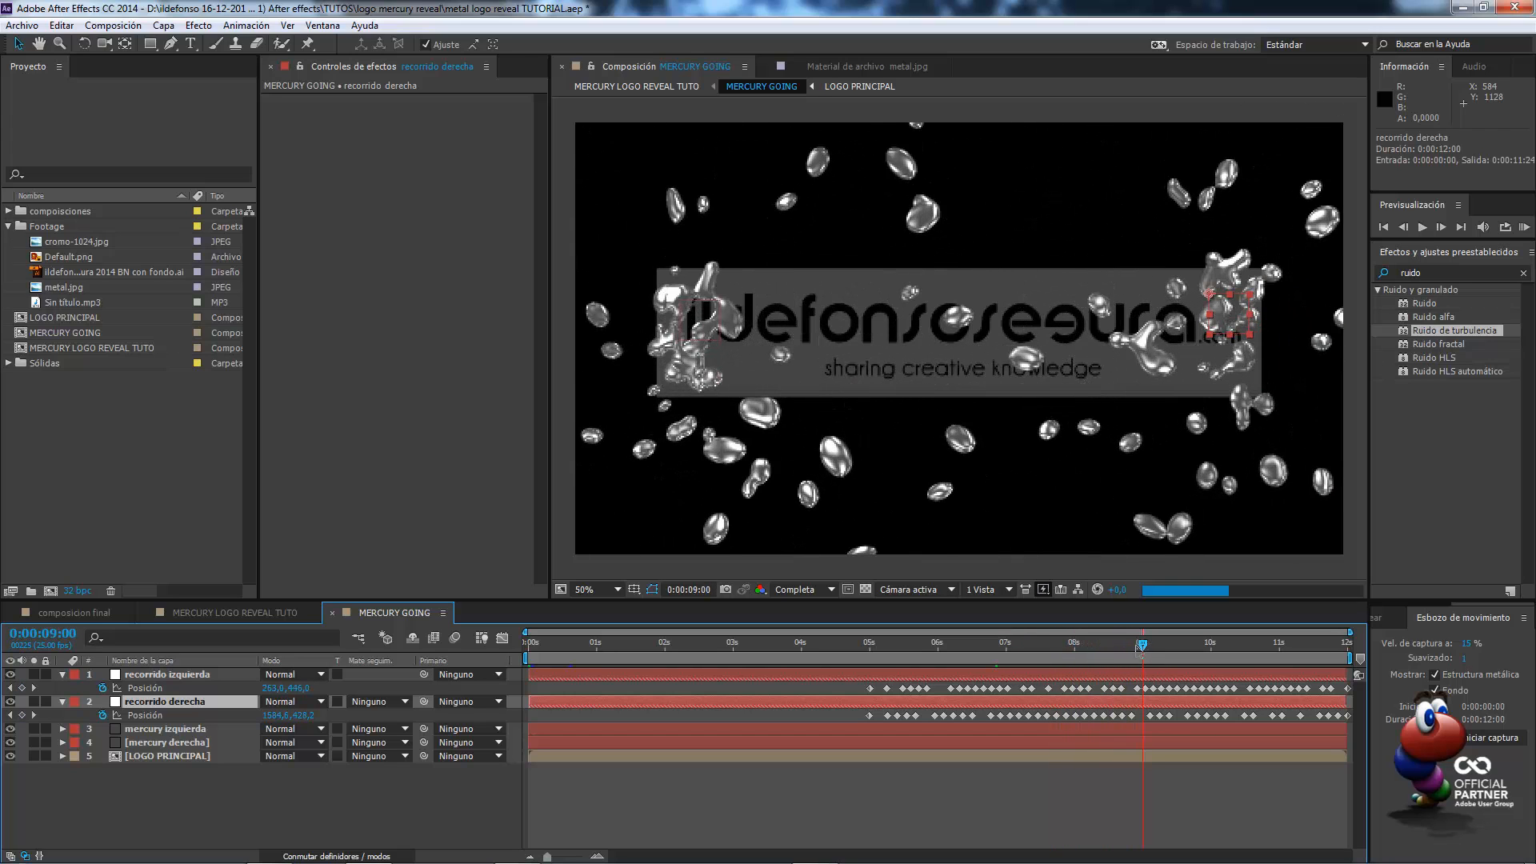
{"action": "left_click", "coordinate": [166, 729]}
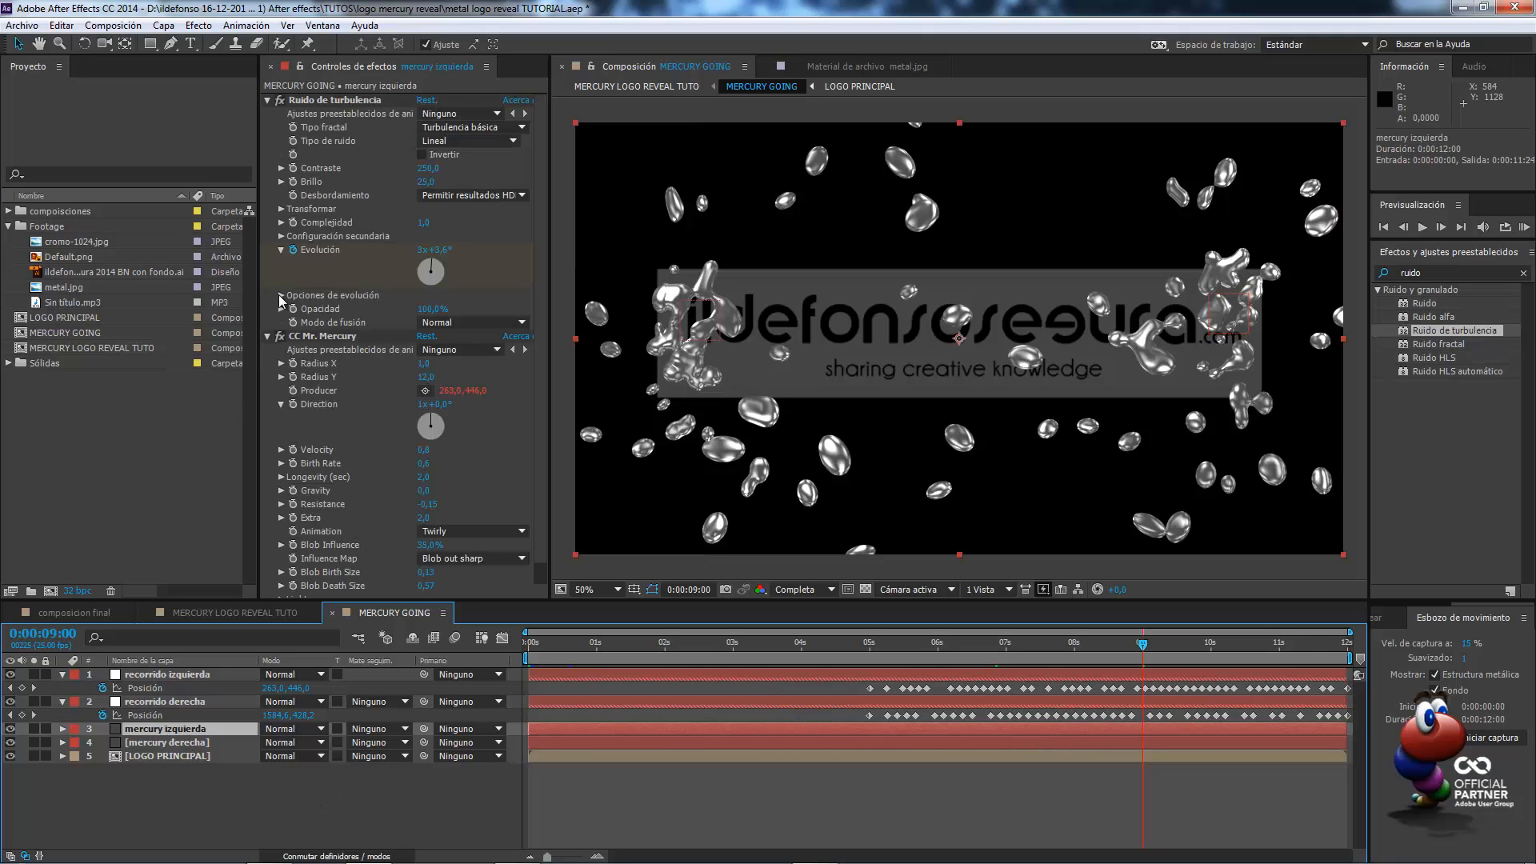
{"action": "left_click", "coordinate": [267, 101]}
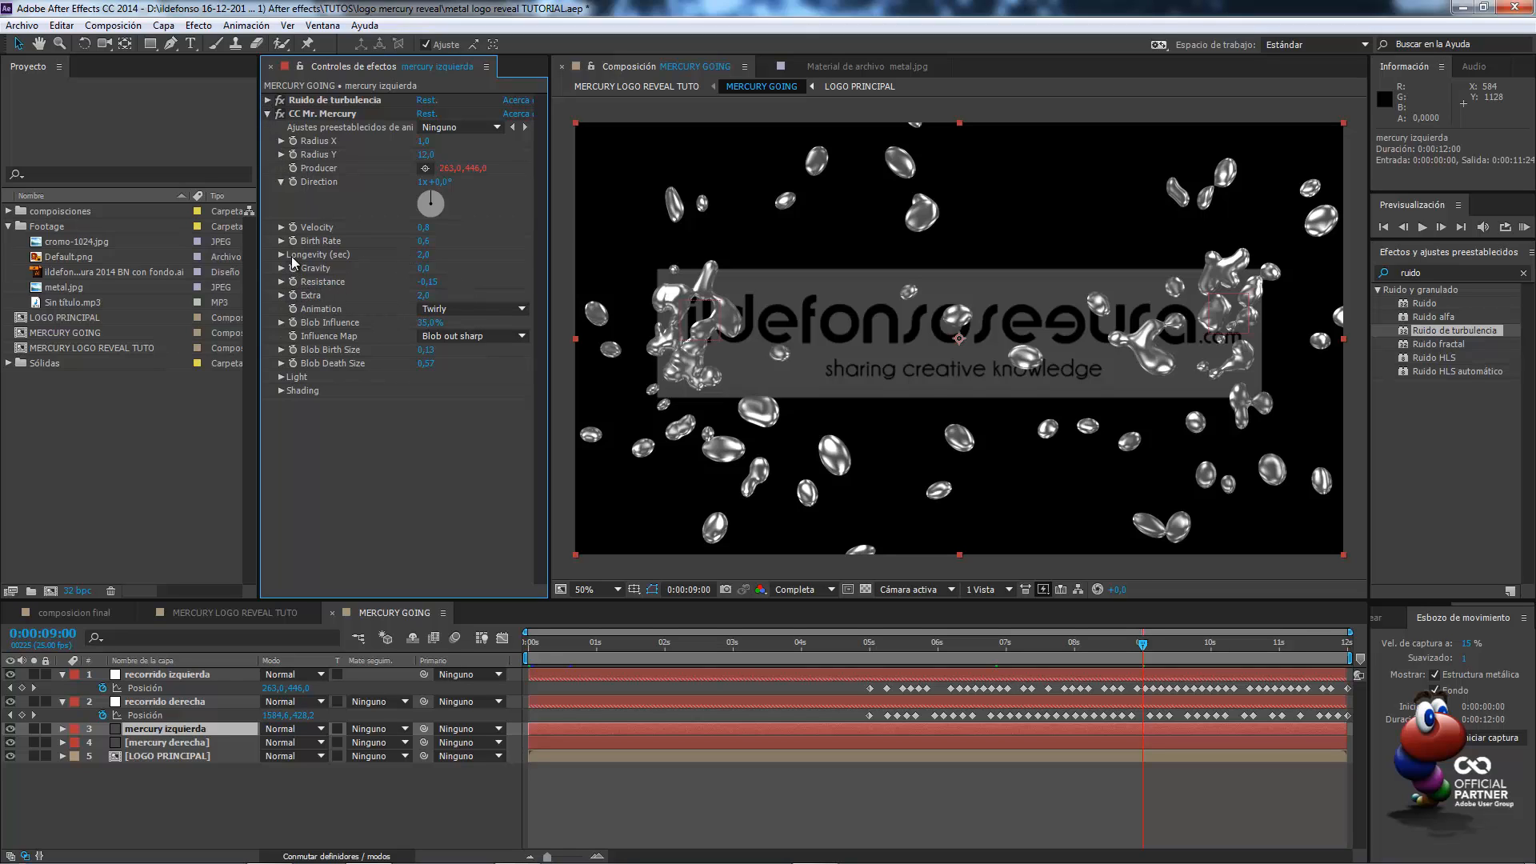
{"action": "left_click", "coordinate": [292, 229]}
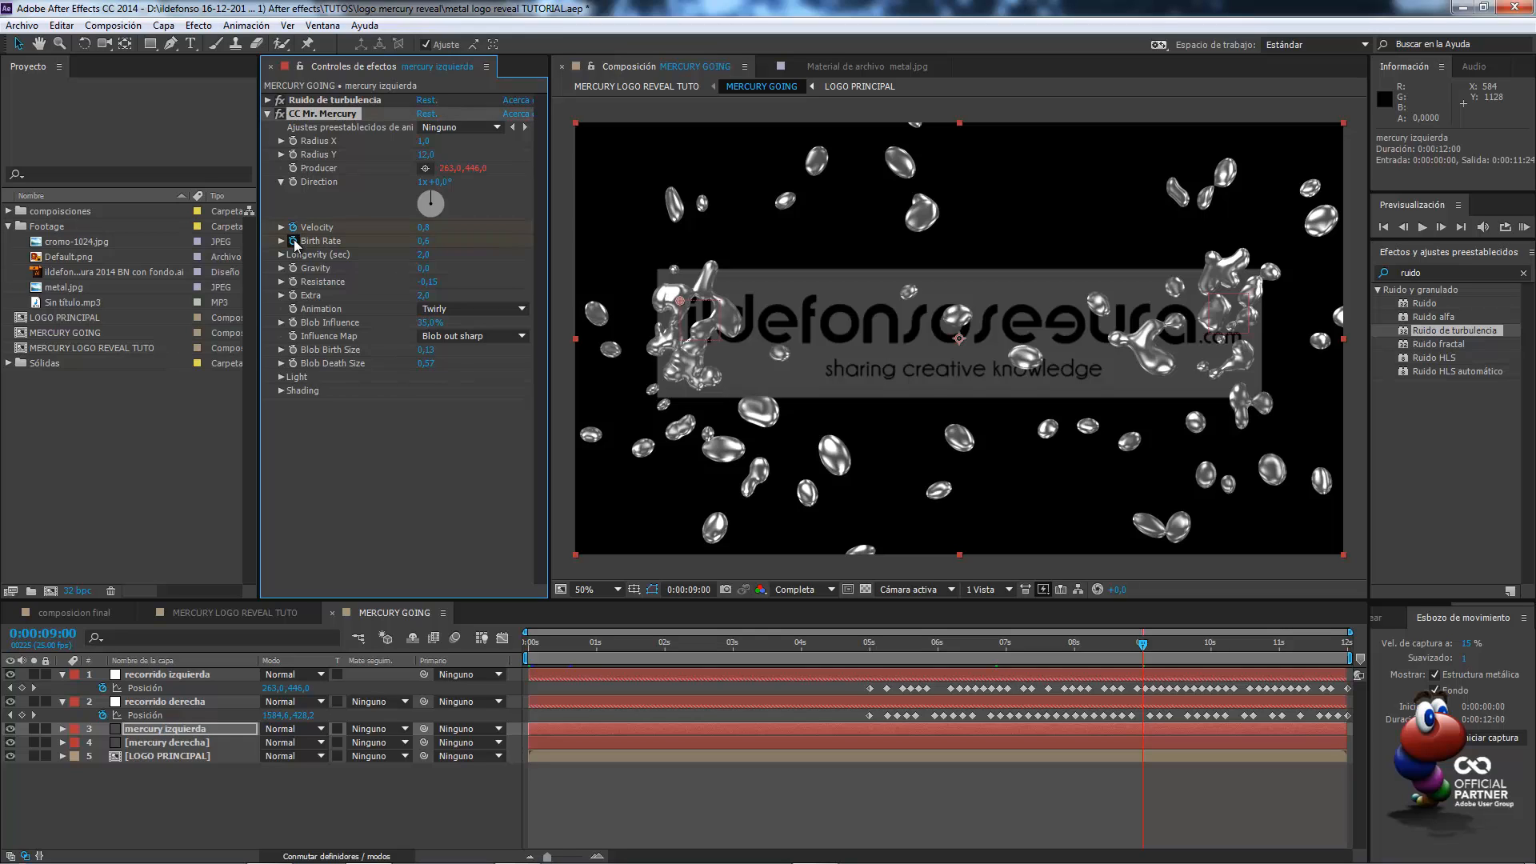
{"action": "left_click", "coordinate": [293, 241]}
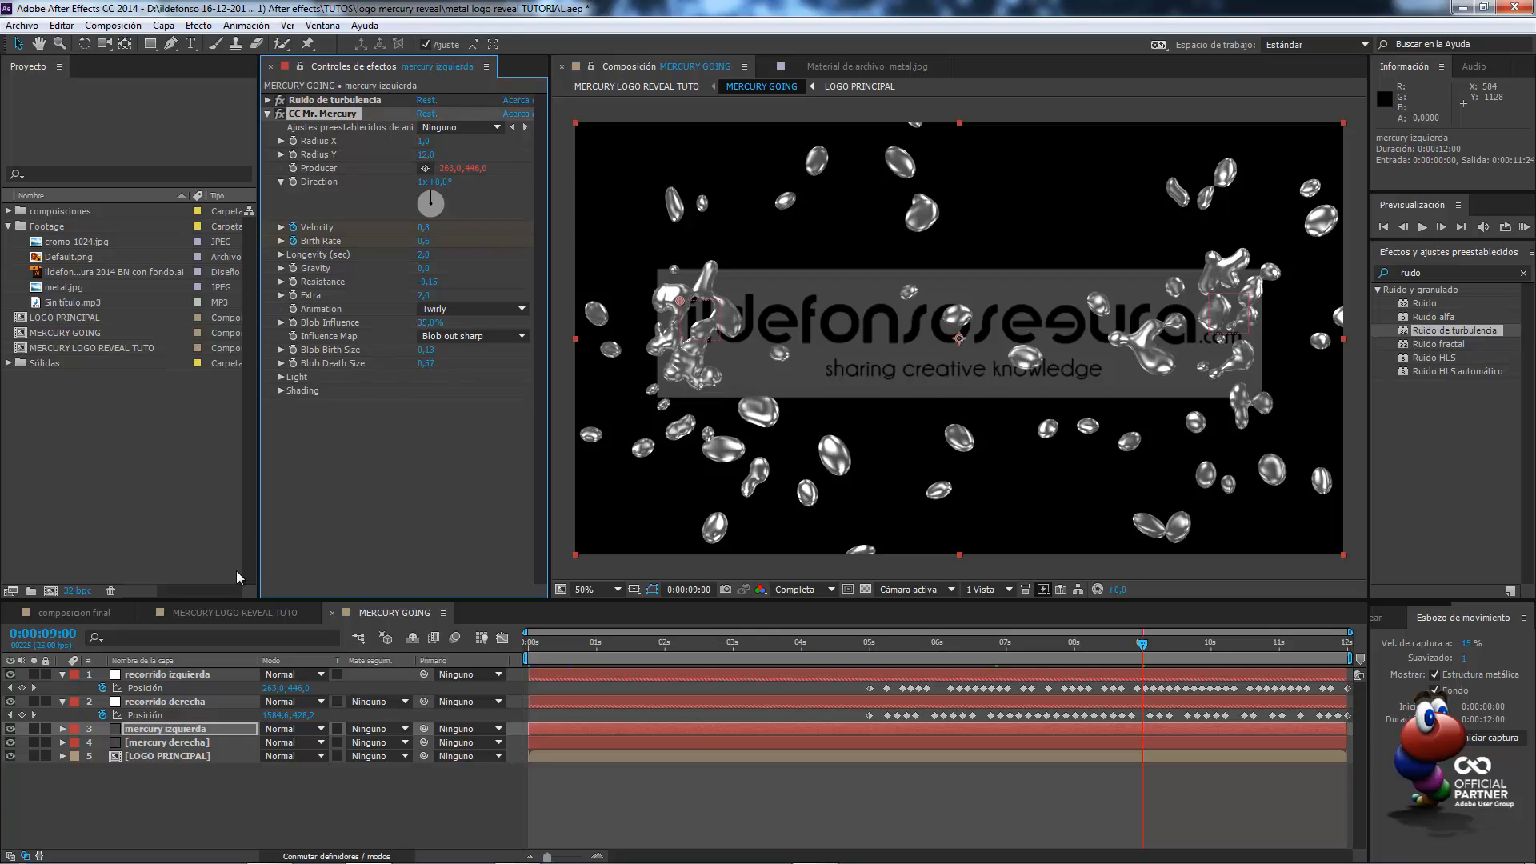
{"action": "left_click", "coordinate": [168, 742]}
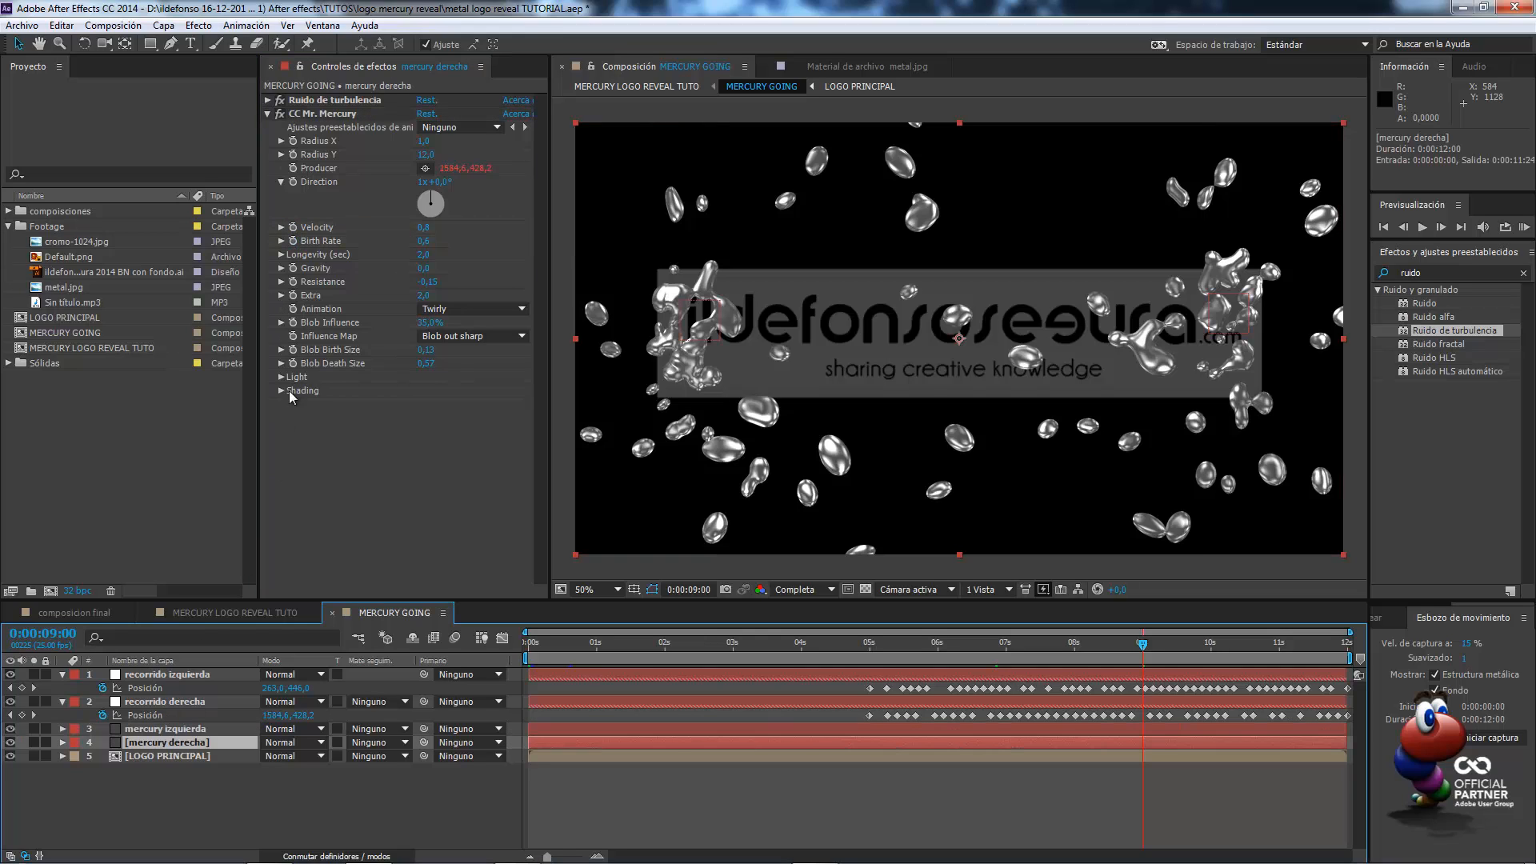
{"action": "left_click", "coordinate": [293, 228]}
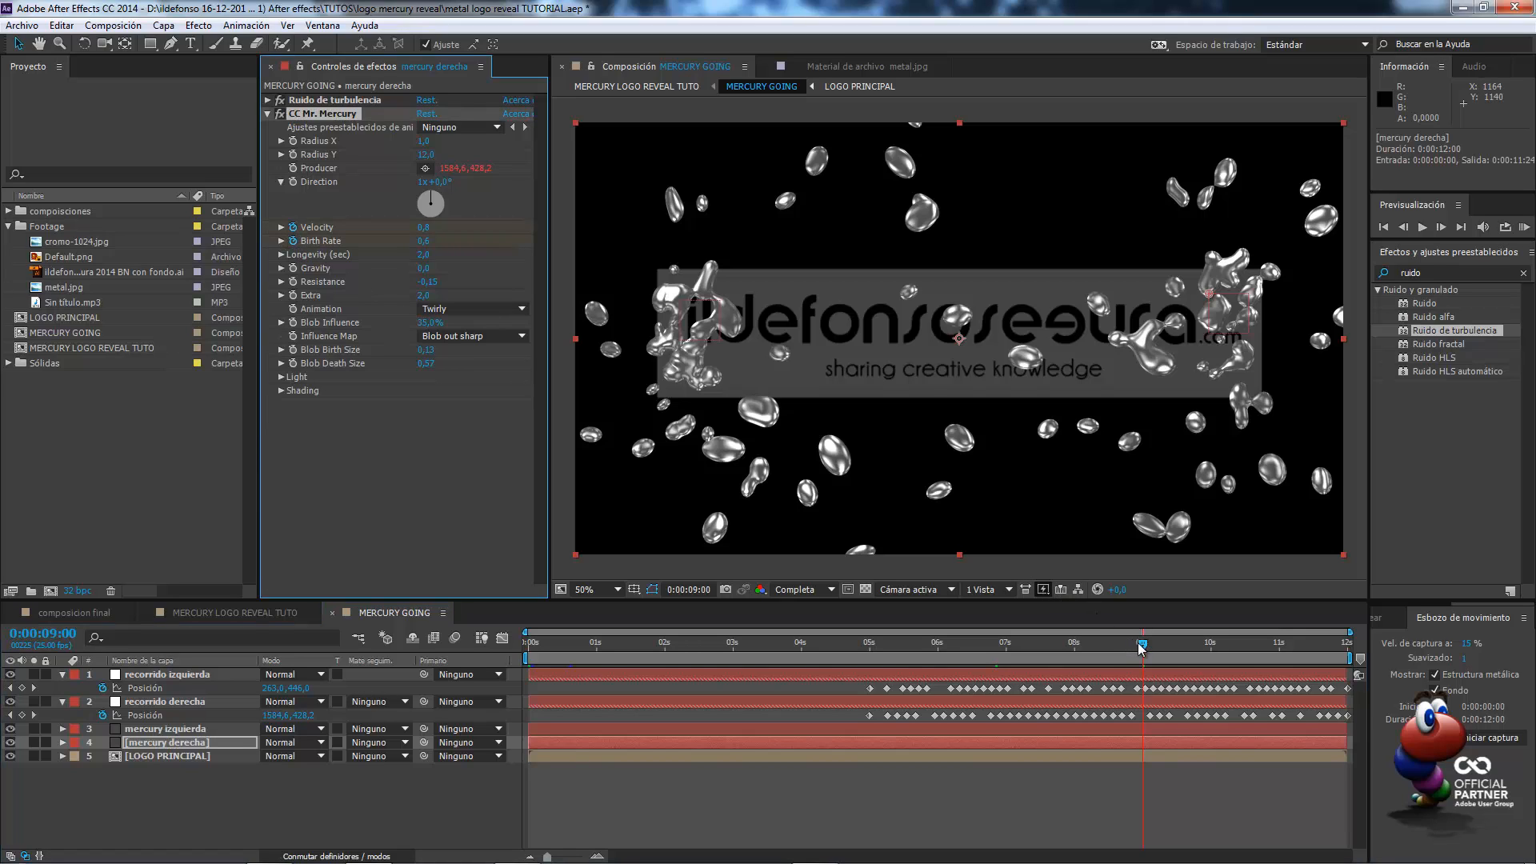
At 0:00:01:09, set CC Mr. Mercury's Velocity and Birth Rate to 0 on mercury derecha and mercury izquierda
{"action": "left_click_drag", "start_coordinate": [1130, 648], "coordinate": [618, 651]}
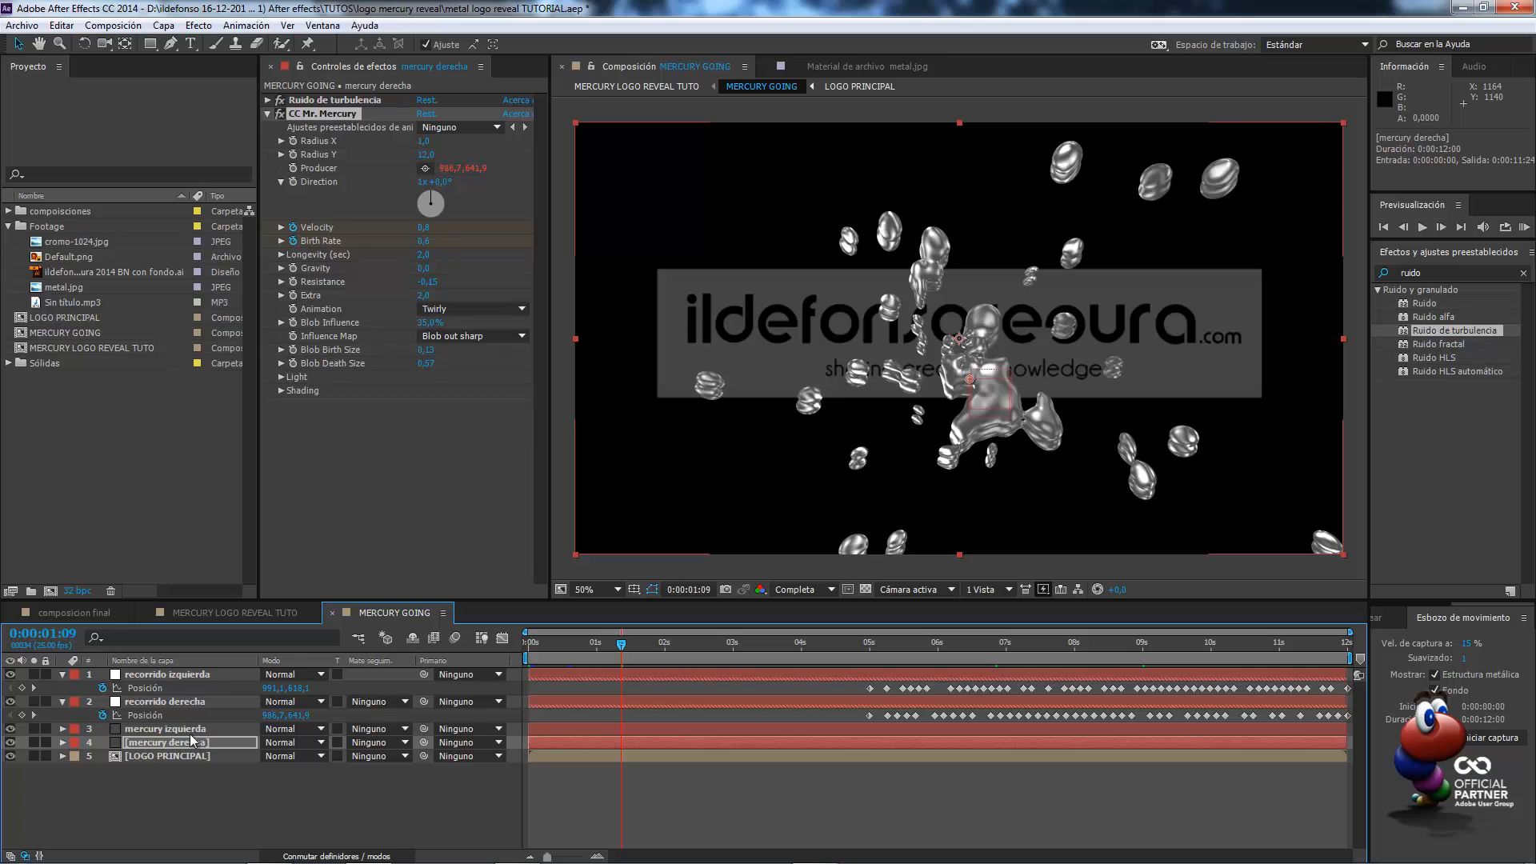
{"action": "left_click", "coordinate": [421, 227]}
{"action": "type", "text": "0"}
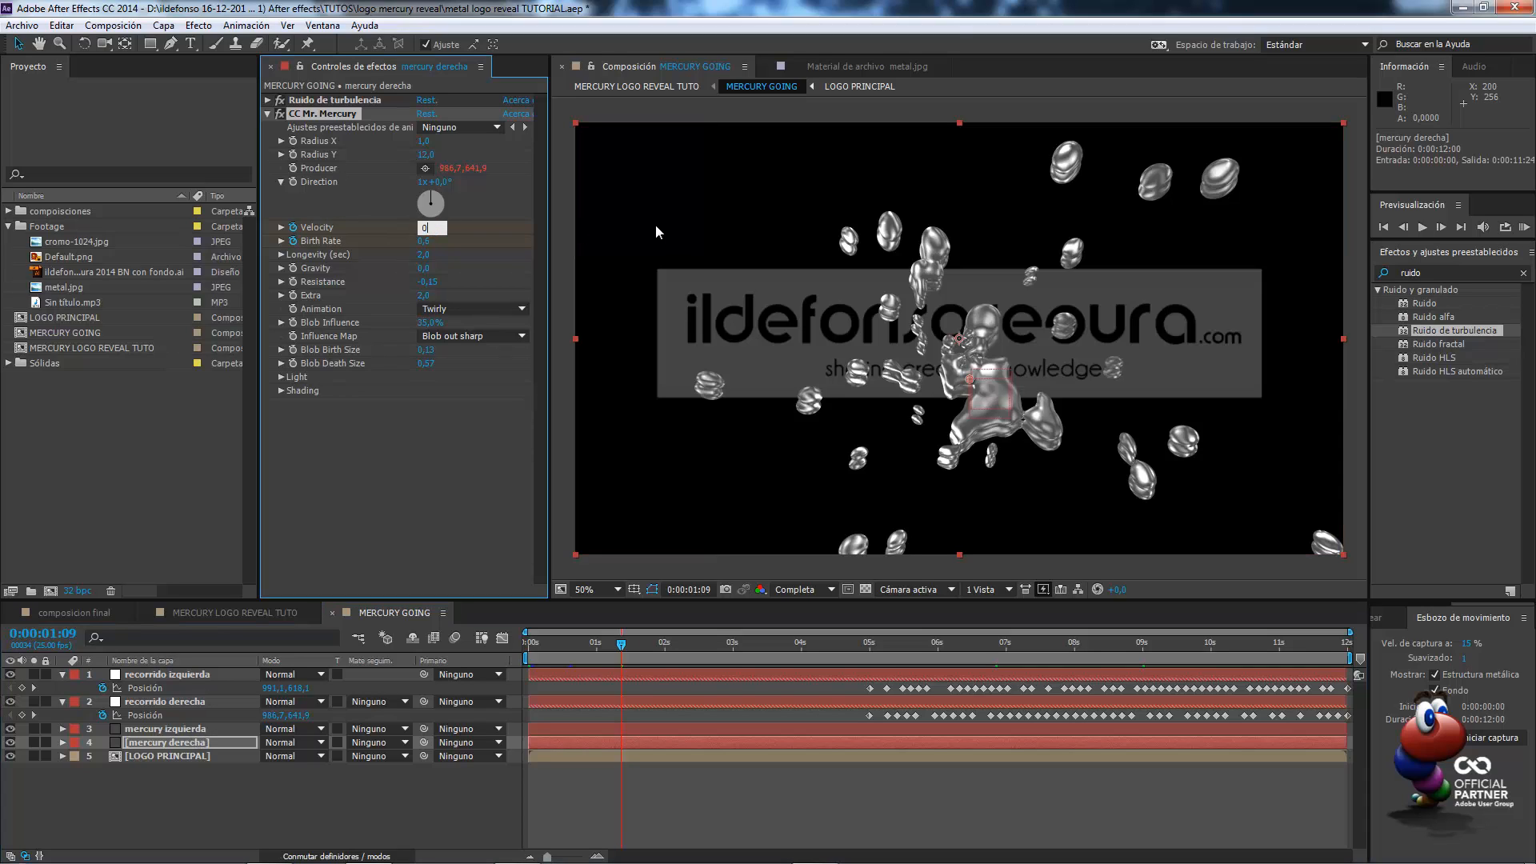
{"action": "key", "text": "Tab"}
{"action": "type", "text": "0"}
{"action": "key", "text": "Return"}
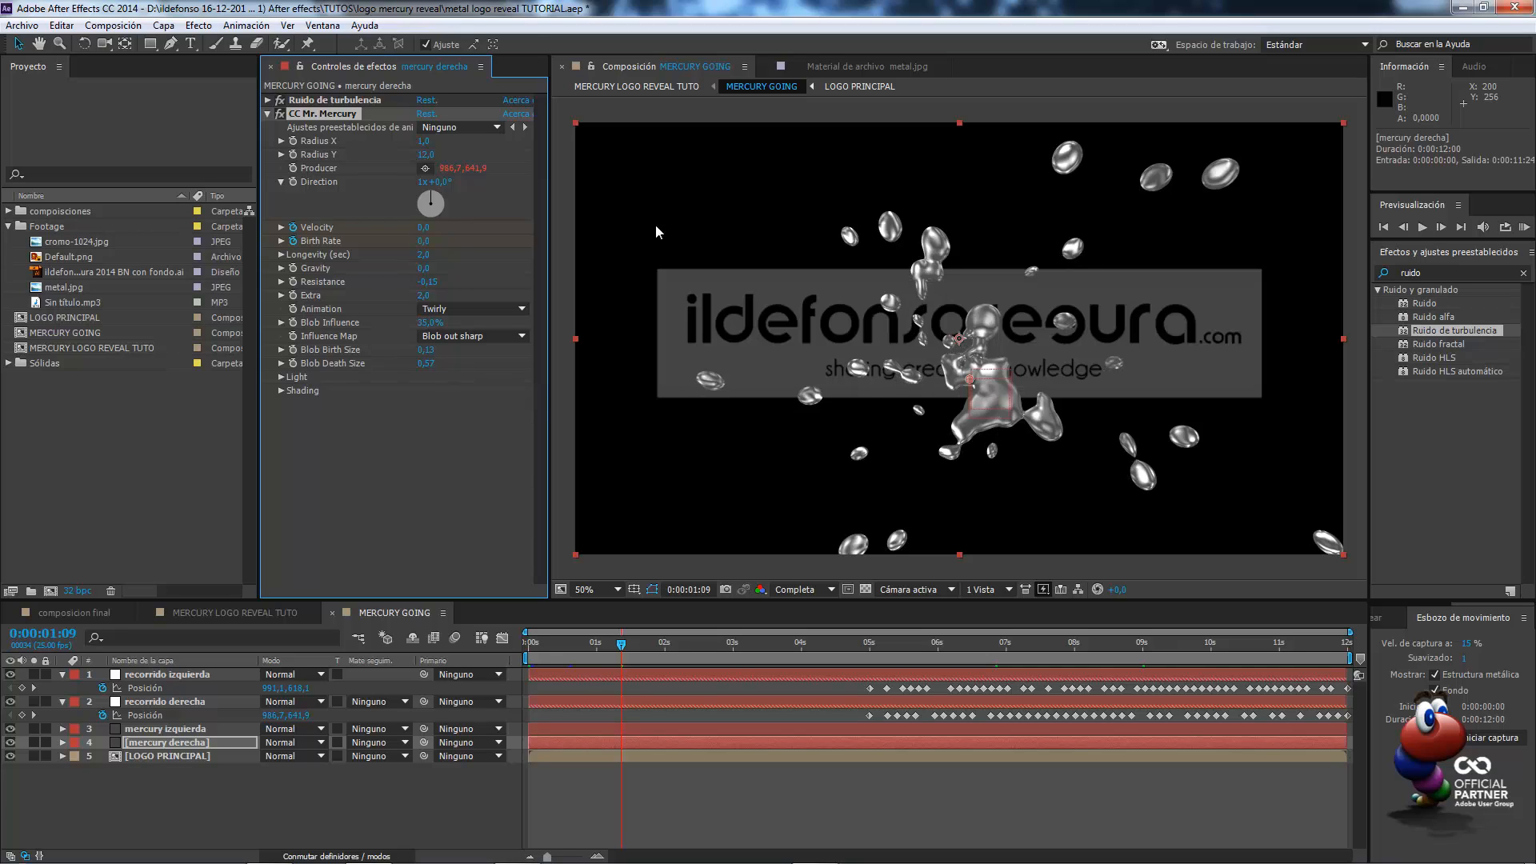
{"action": "left_click", "coordinate": [192, 729]}
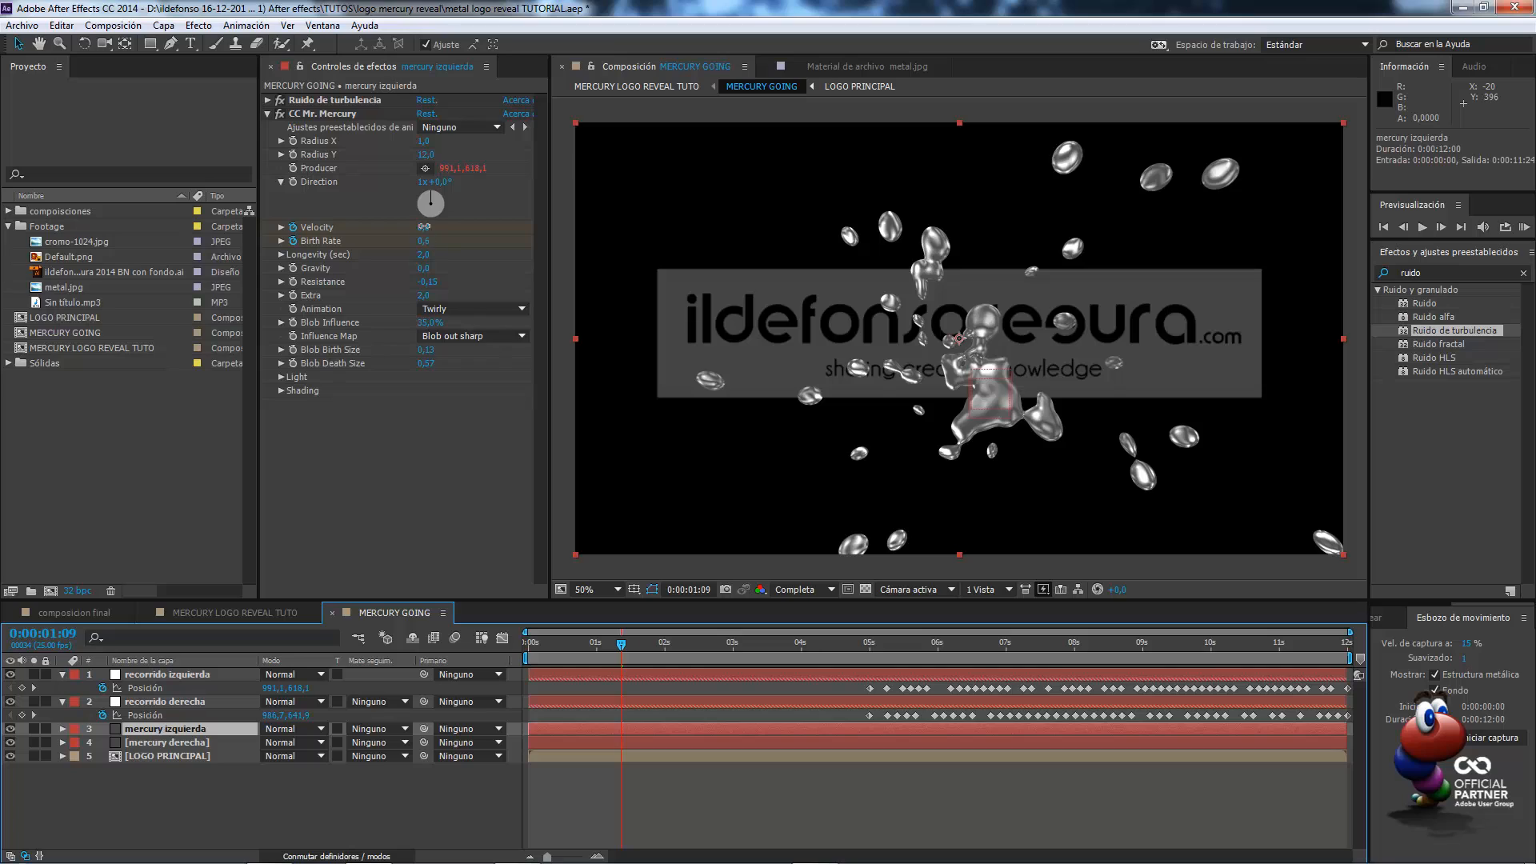
{"action": "left_click", "coordinate": [424, 227]}
{"action": "key", "text": "Return"}
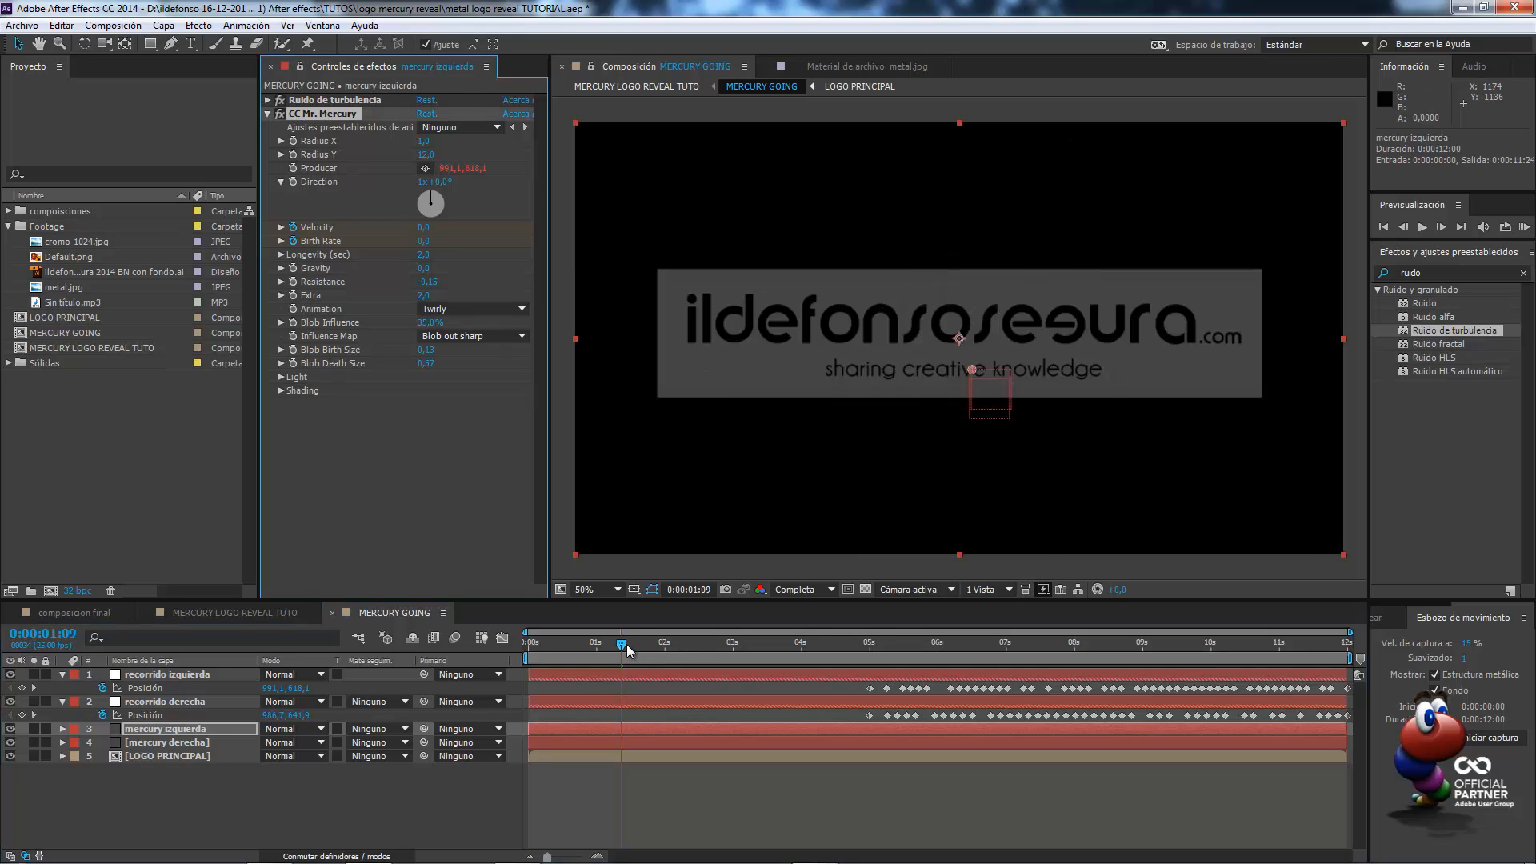
Scrub the animation through to 0:00:11:24, undo the last precompose, and hide the LOGO PRINCIPAL layer
{"action": "left_click_drag", "start_coordinate": [628, 650], "coordinate": [1026, 649]}
{"action": "left_click_drag", "start_coordinate": [1073, 656], "coordinate": [1347, 666]}
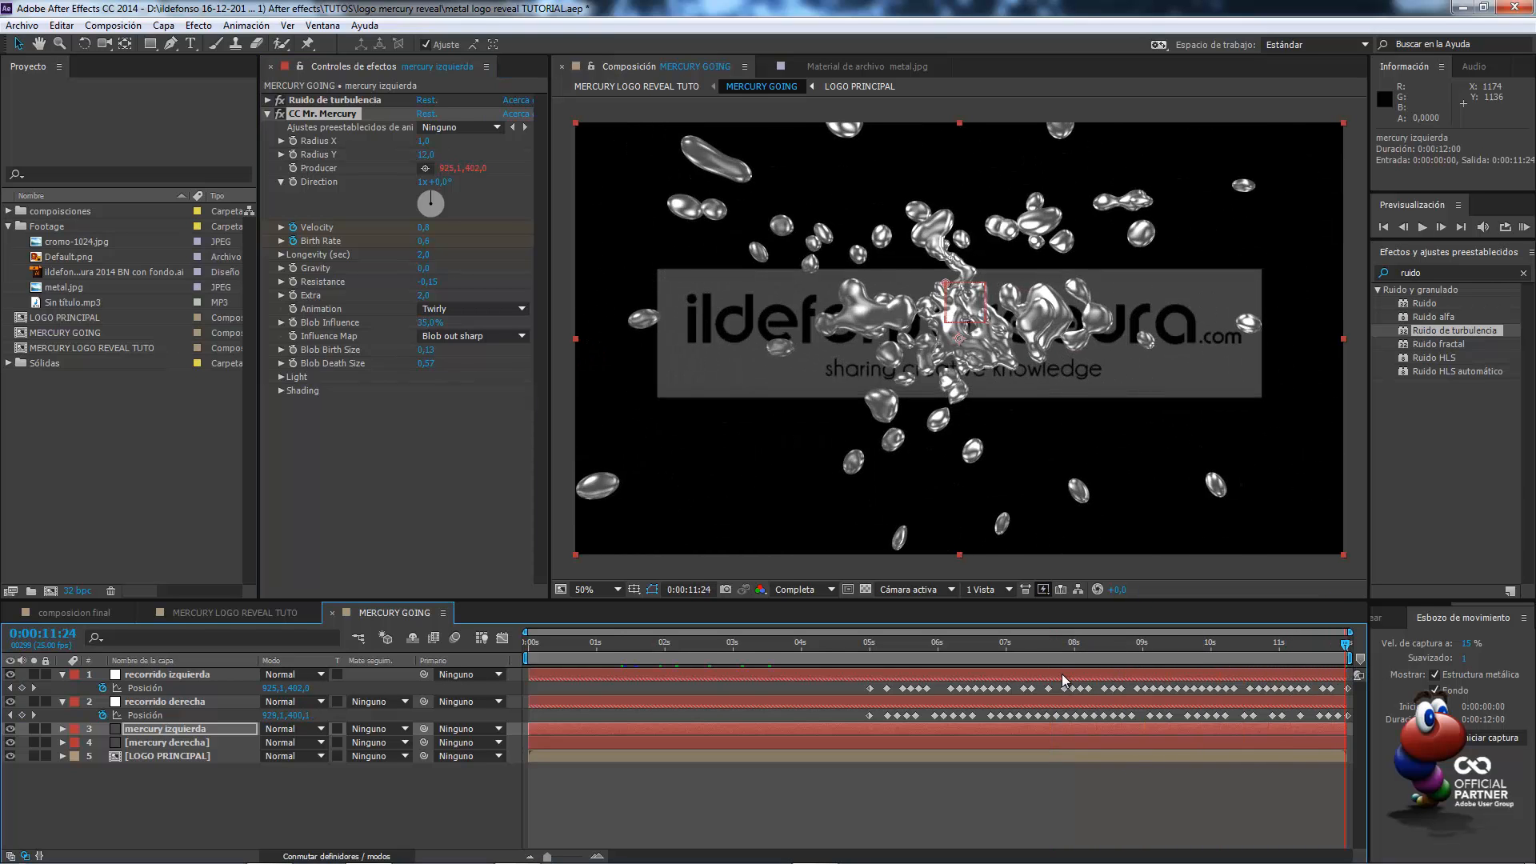
{"action": "key", "text": "ctrl+z"}
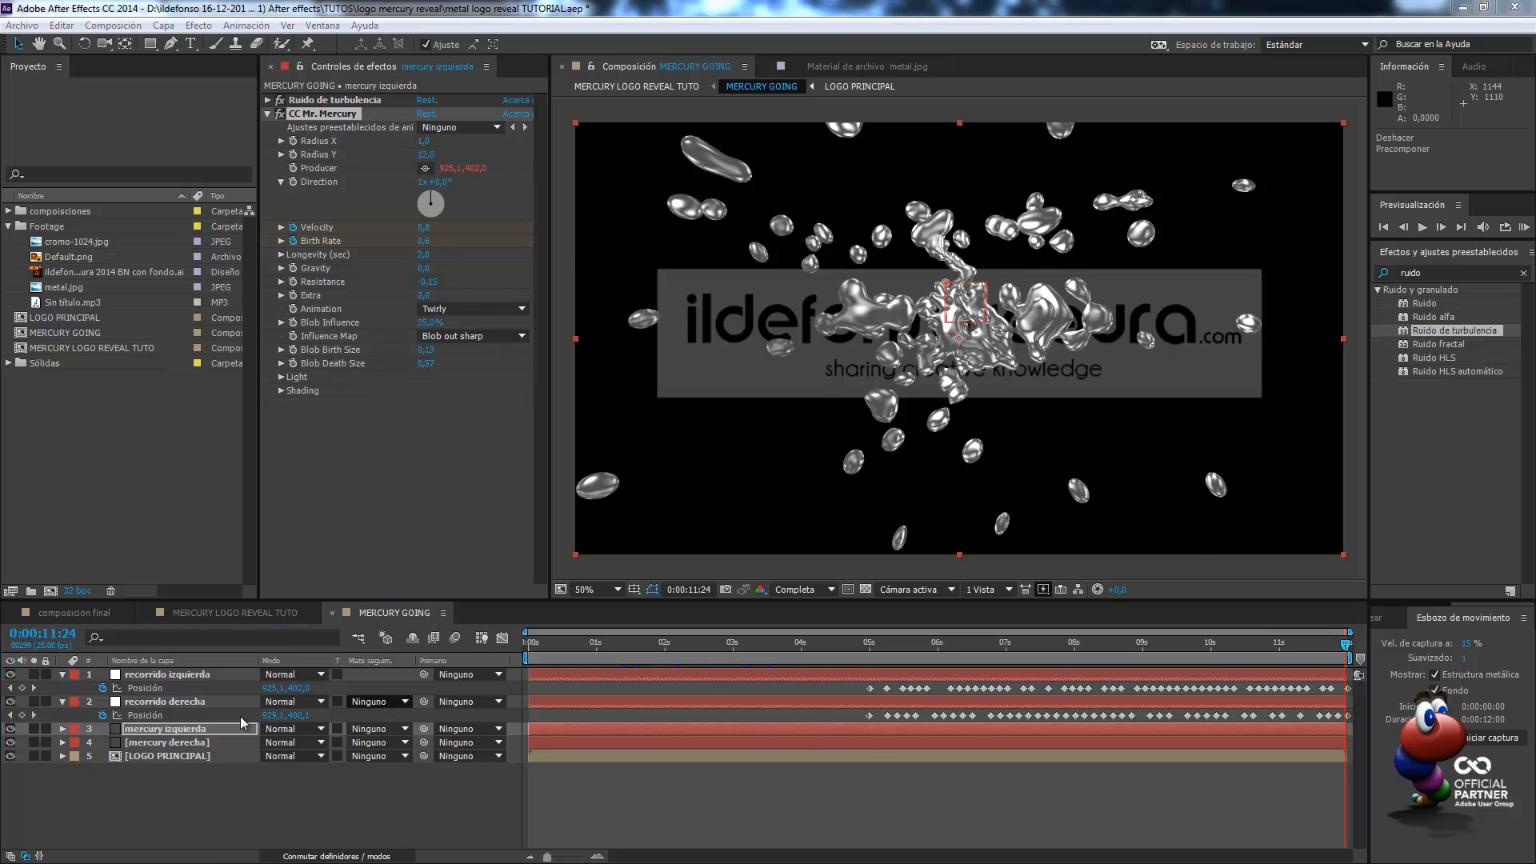
{"action": "left_click", "coordinate": [10, 755]}
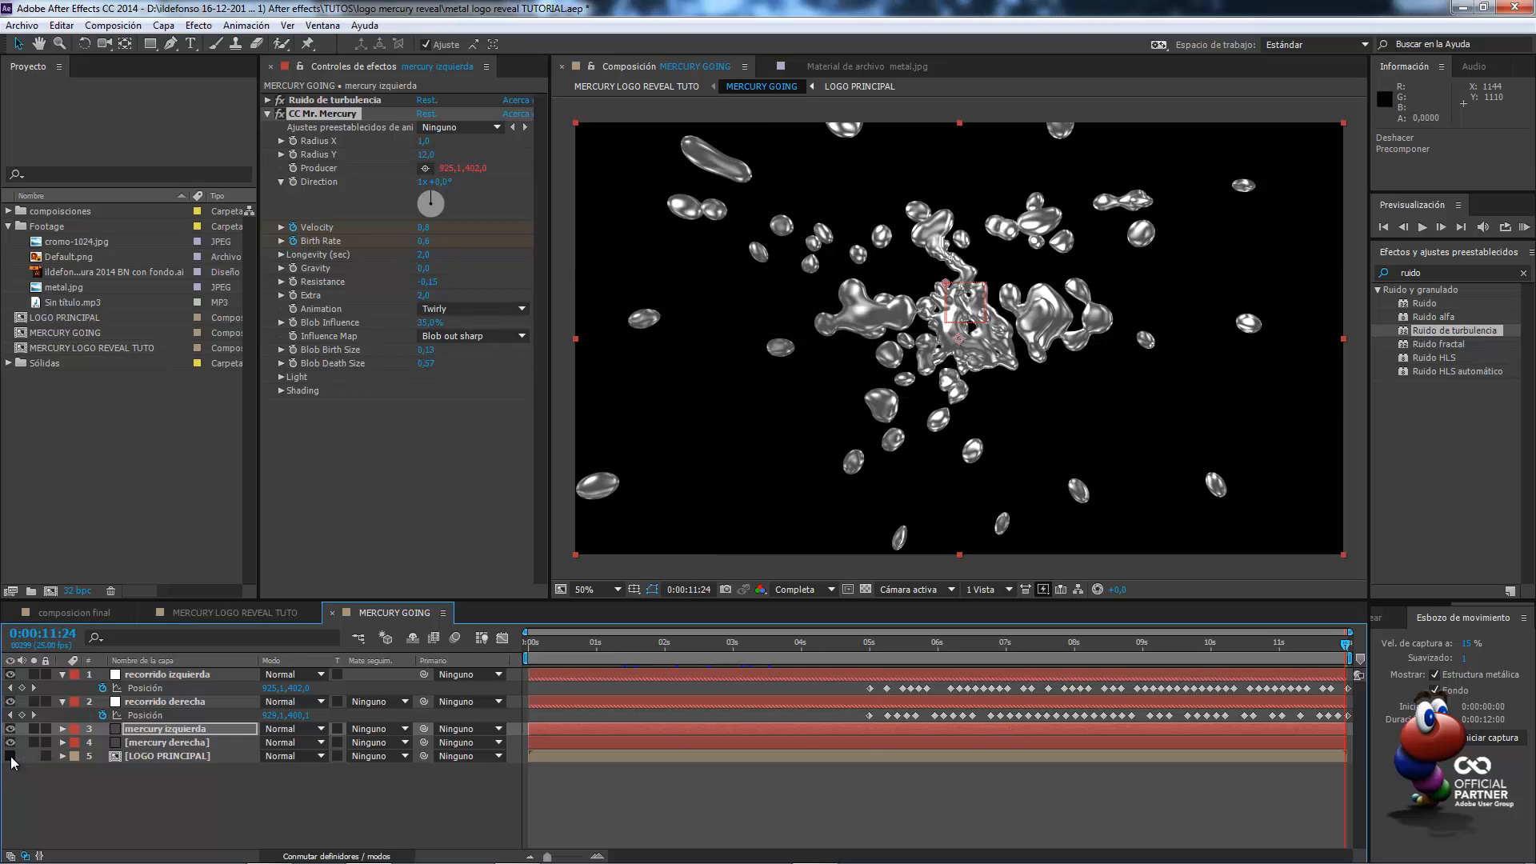
In the MERCURY LOGO REVEAL TUTO composition, precompose the MERCURY GOING layer as MERCURY BACK, transferring all attributes
{"action": "left_click", "coordinate": [240, 612]}
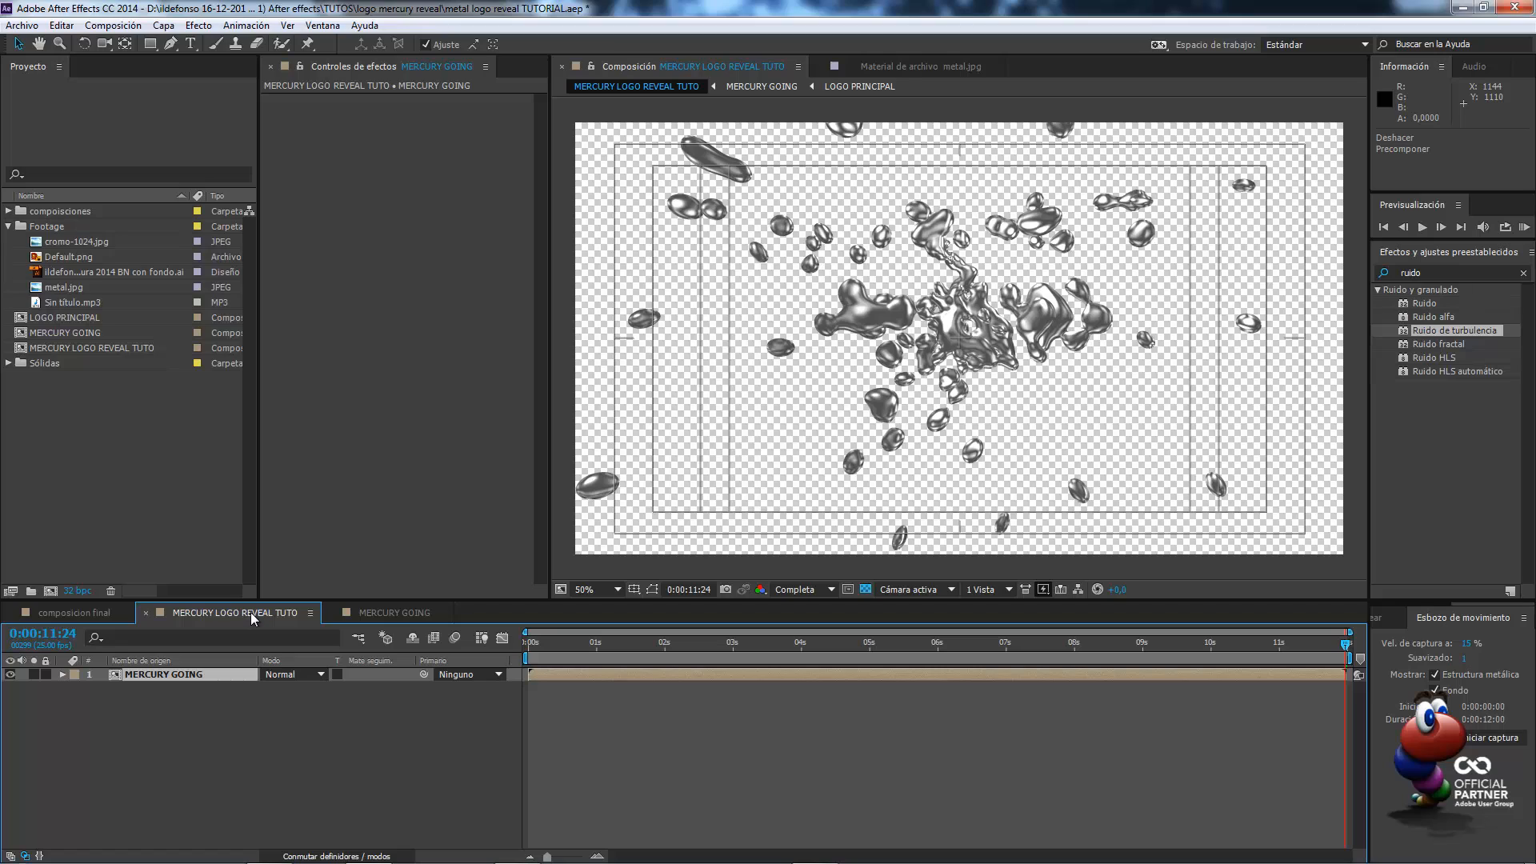
{"action": "left_click", "coordinate": [213, 673]}
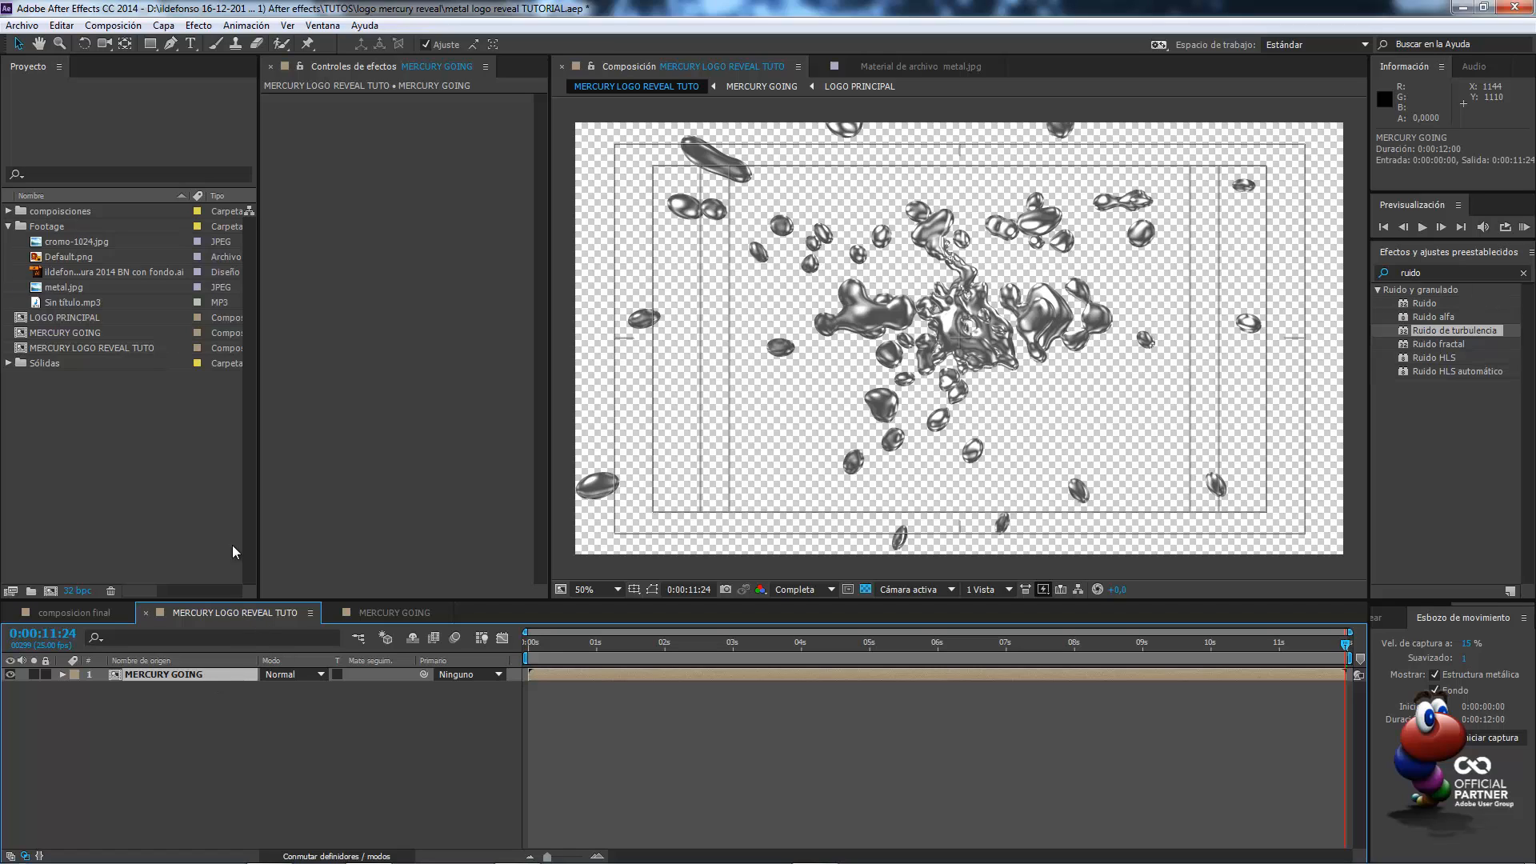
{"action": "left_click", "coordinate": [164, 25]}
{"action": "left_click", "coordinate": [233, 628]}
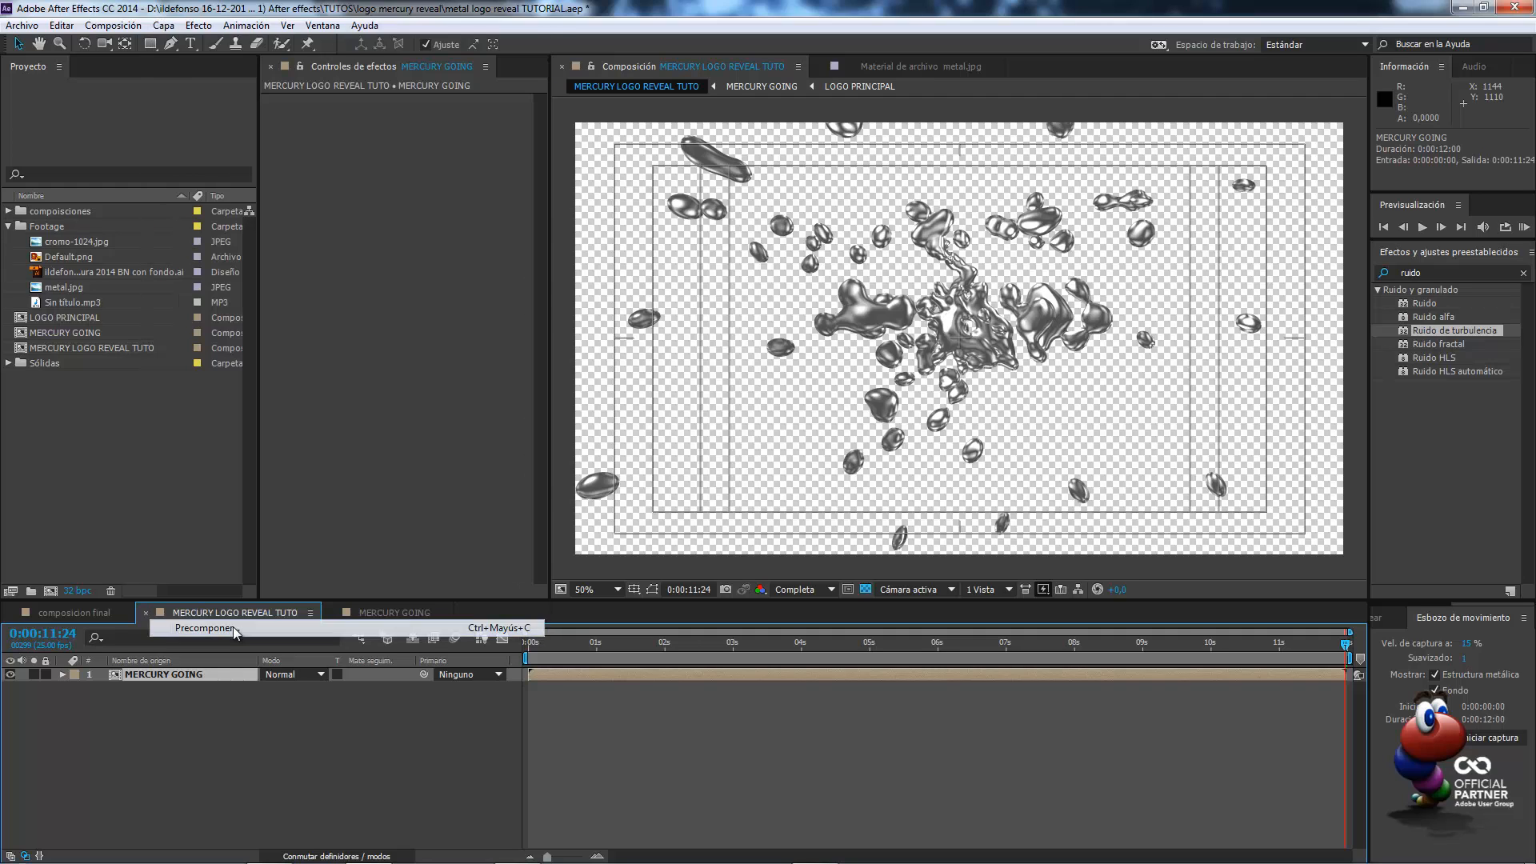
{"action": "type", "text": "m"}
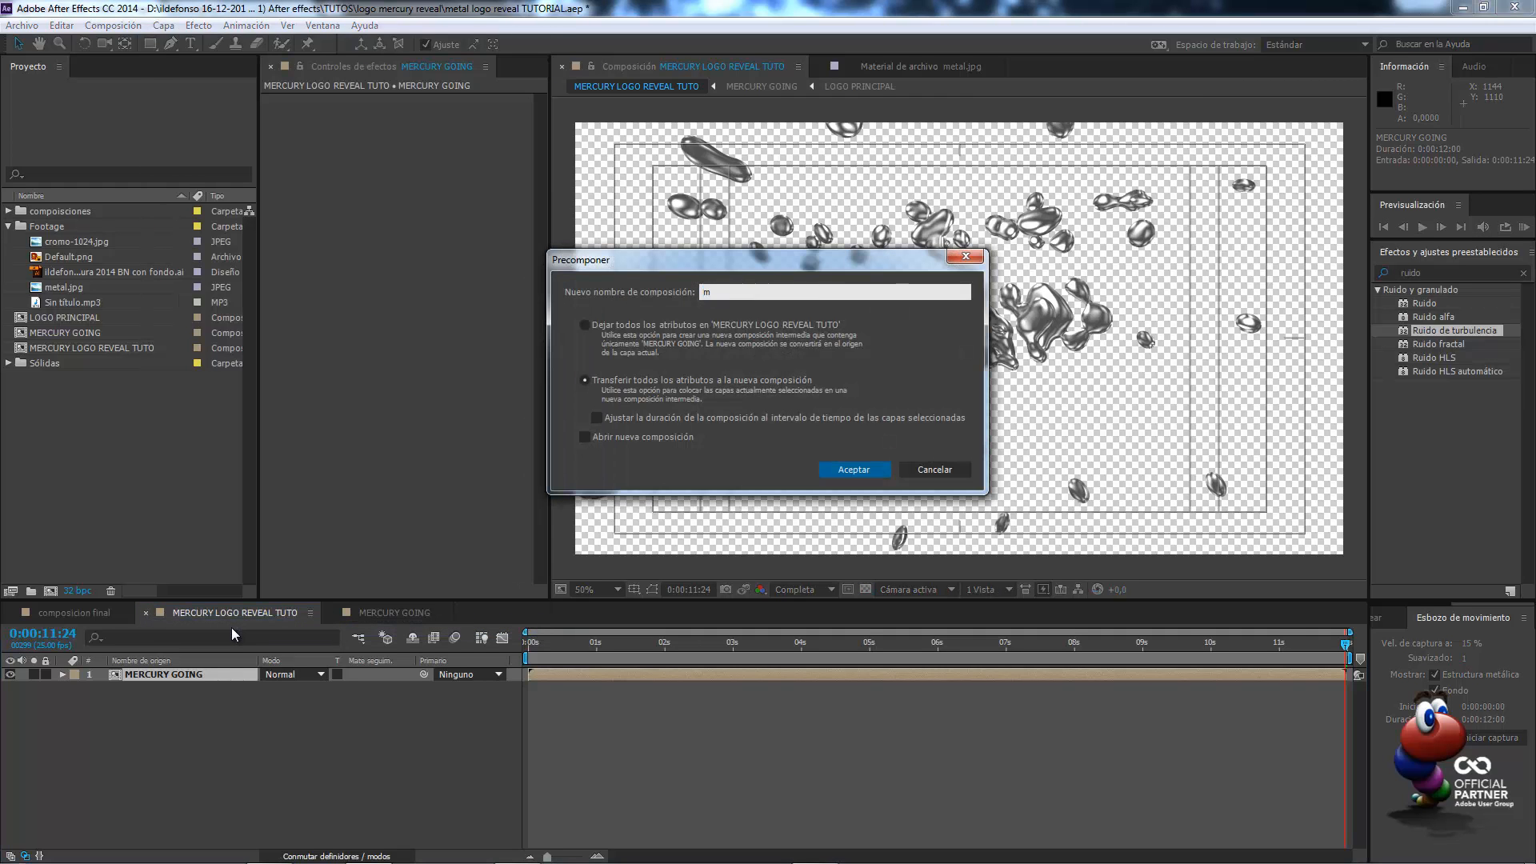
{"action": "key", "text": "BackSpace"}
{"action": "key", "text": "BackSpace"}
{"action": "key", "text": "BackSpace"}
{"action": "left_click", "coordinate": [853, 468]}
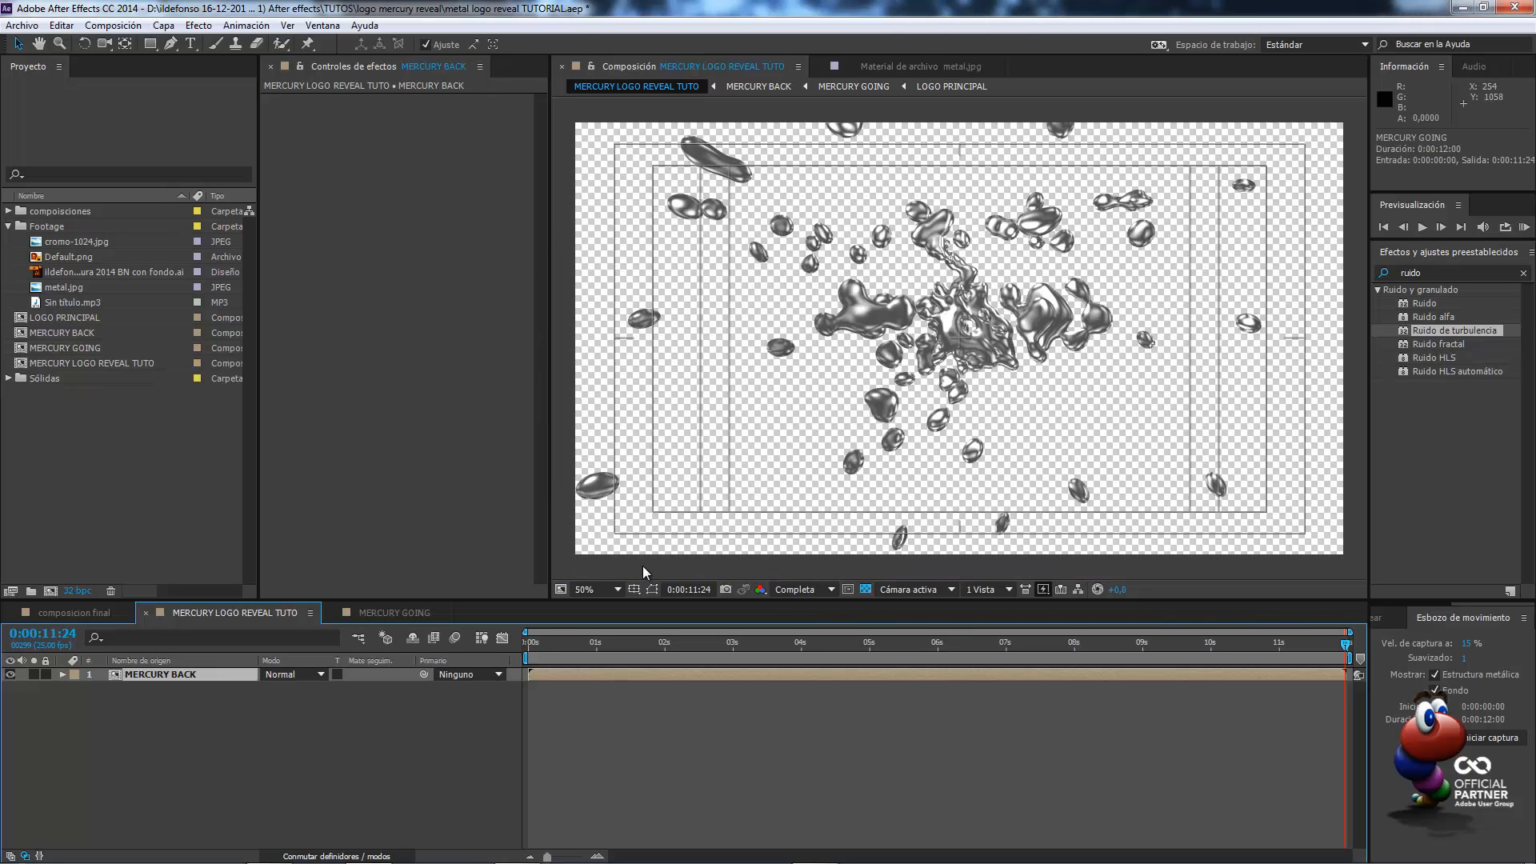
Open the MERCURY BACK composition and time-reverse its MERCURY GOING layer with Capa con tiempo inverso
{"action": "double_click", "coordinate": [222, 675]}
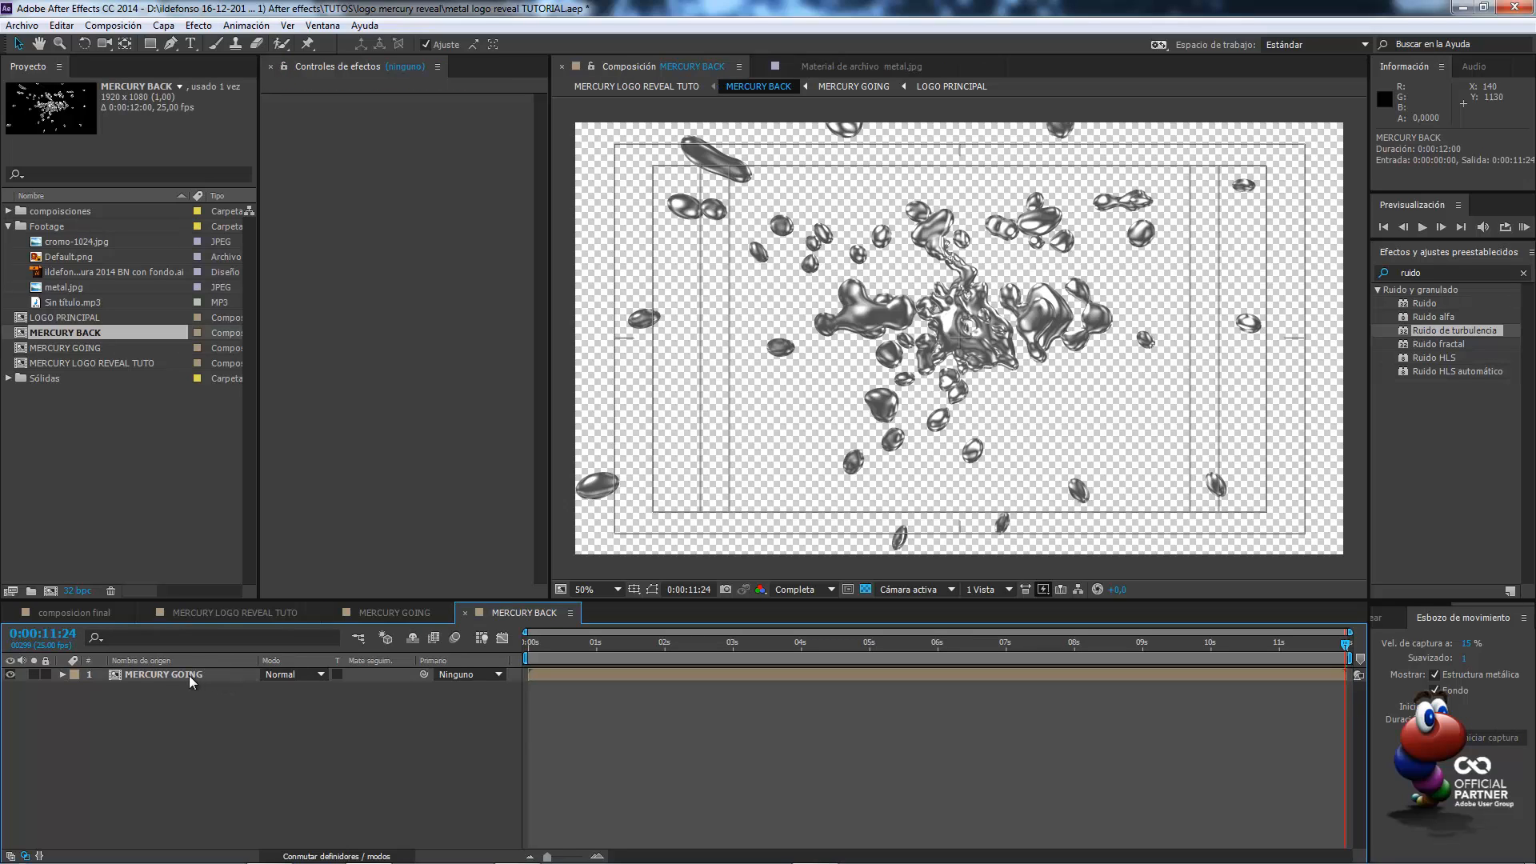
{"action": "left_click", "coordinate": [189, 675]}
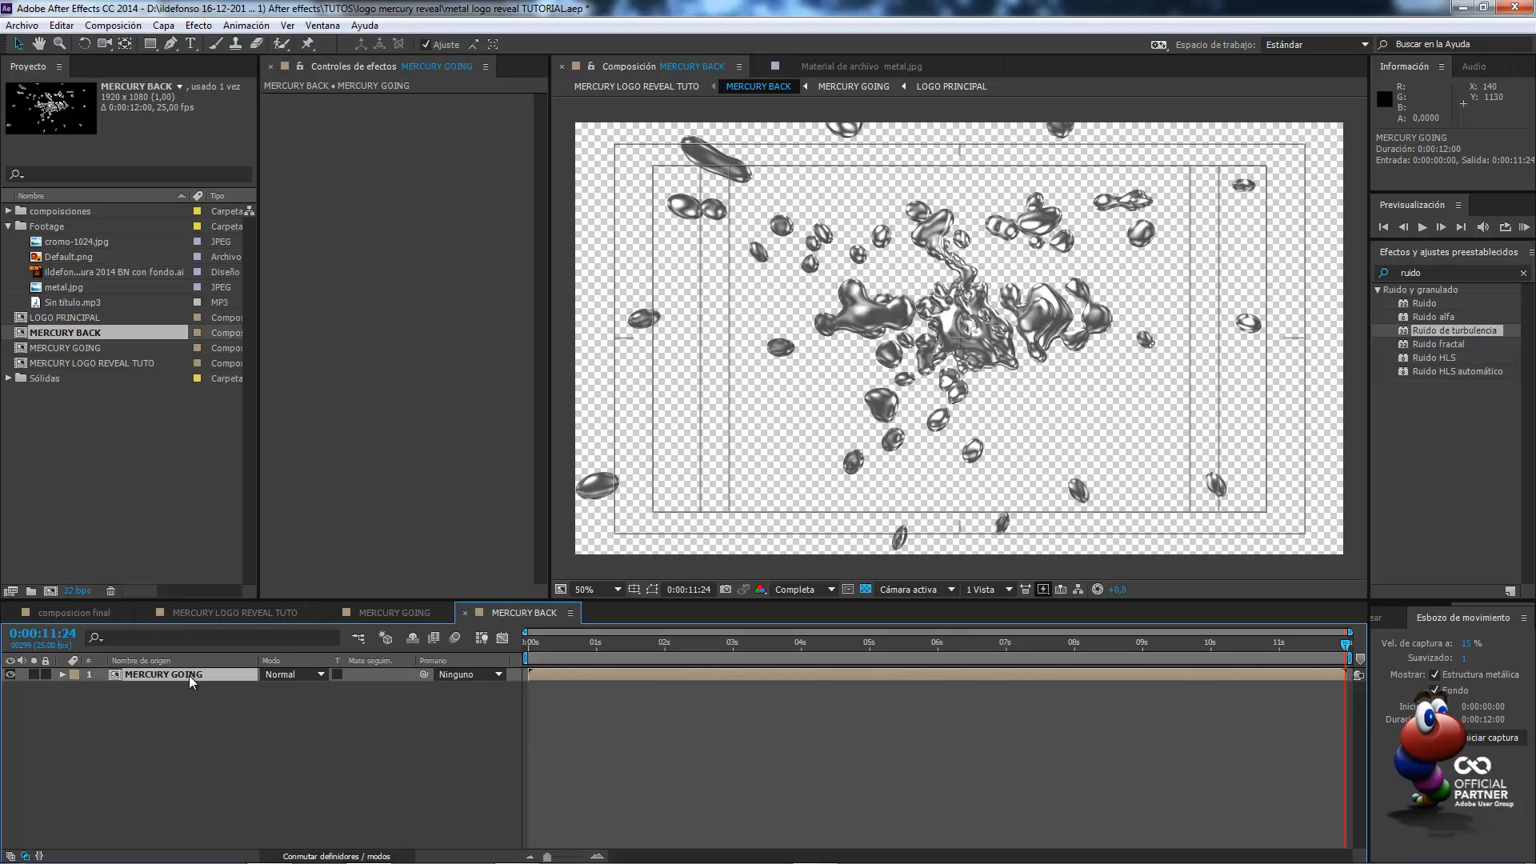
{"action": "right_click", "coordinate": [189, 675]}
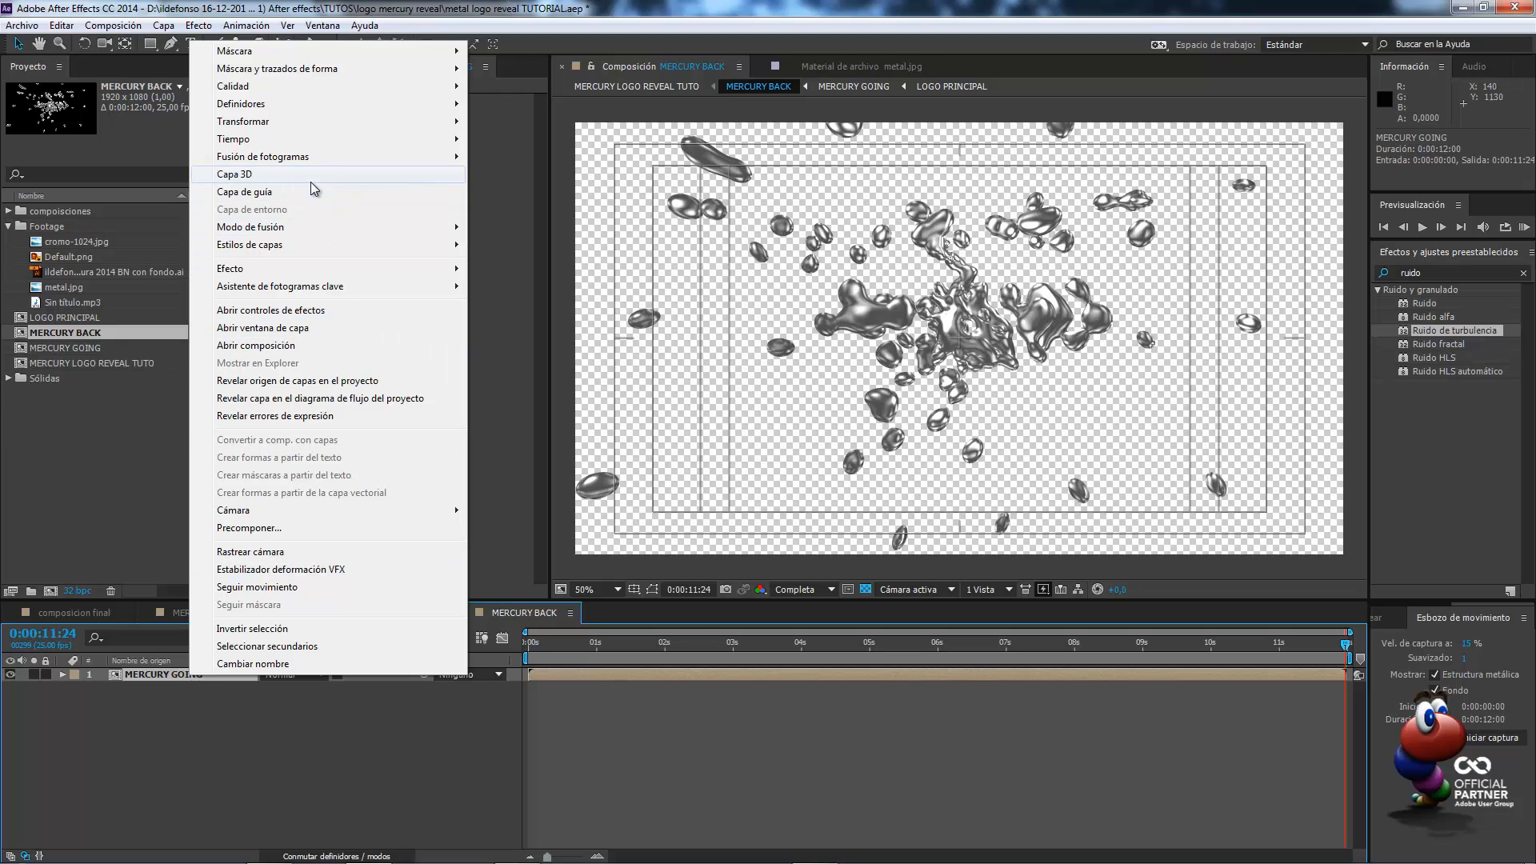
{"action": "mouse_move", "coordinate": [308, 144]}
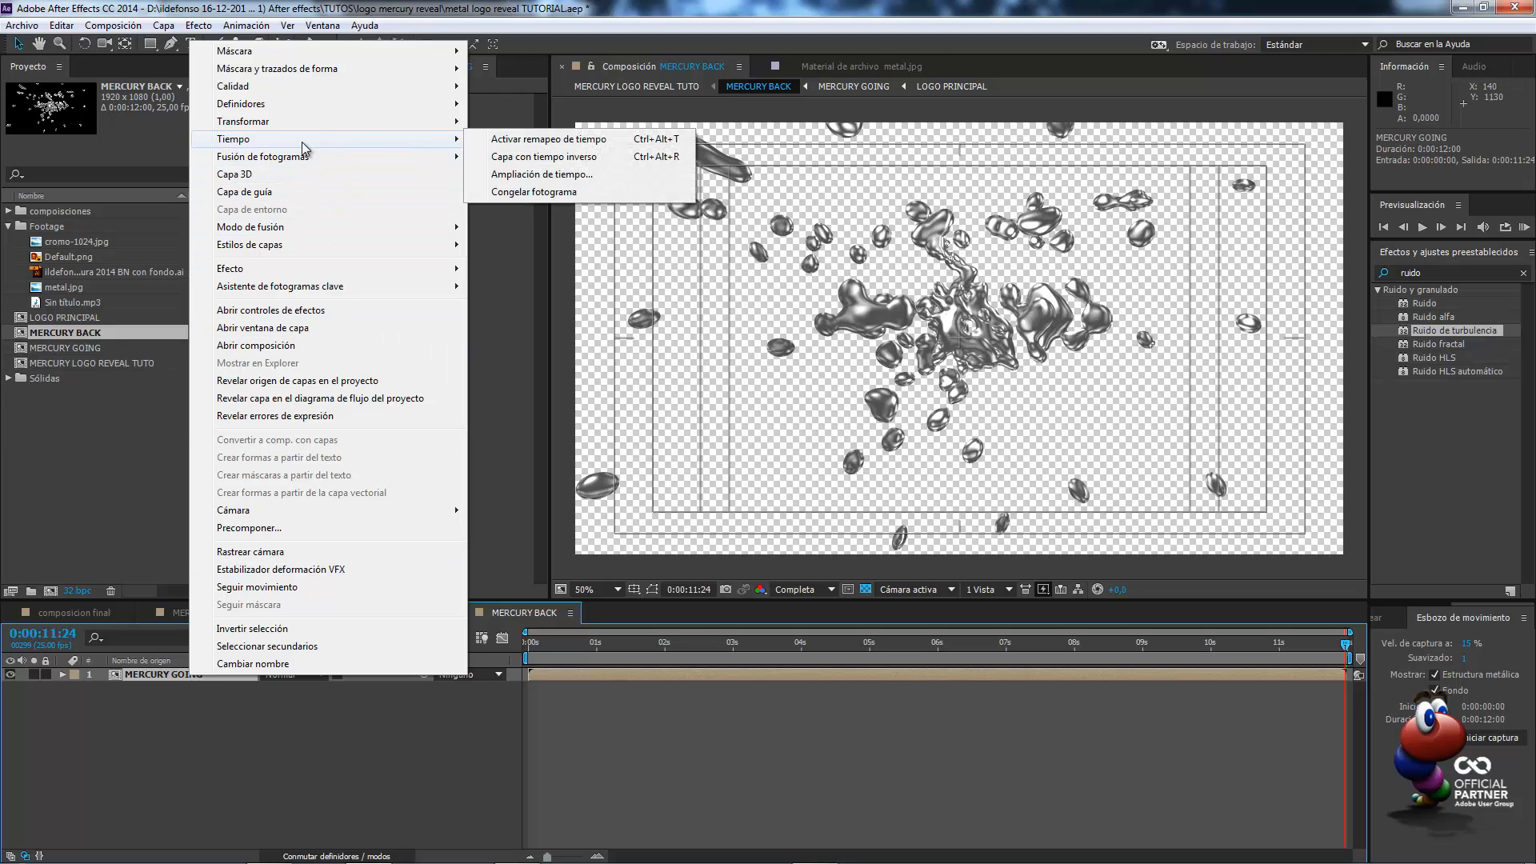
{"action": "left_click", "coordinate": [545, 158]}
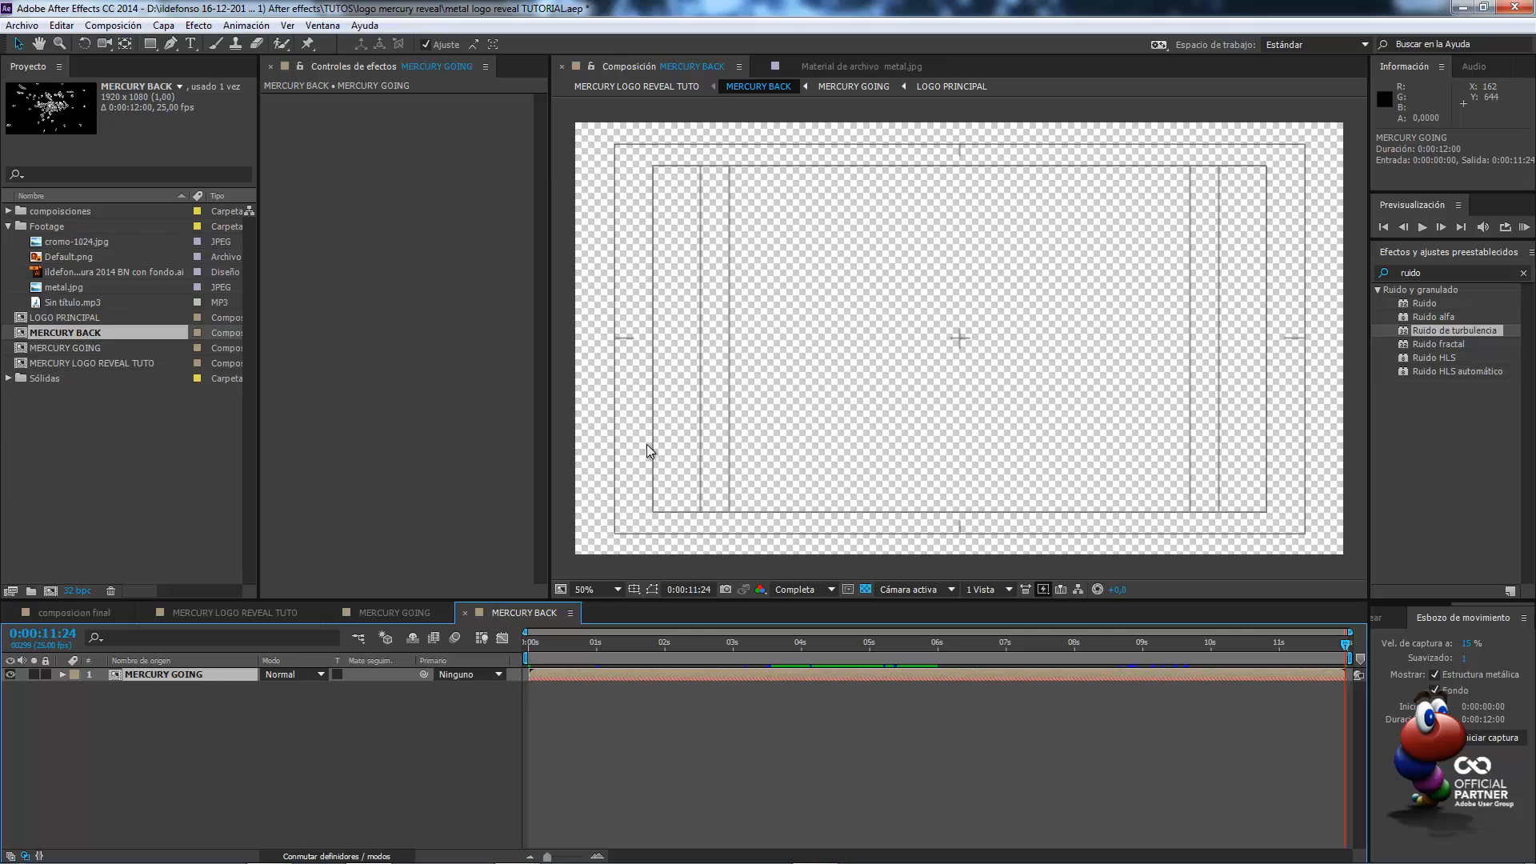
Lower the MERCURY BACK preview resolution to Mitad, go to 0:00:00:00, and save the project
{"action": "left_click", "coordinate": [824, 590]}
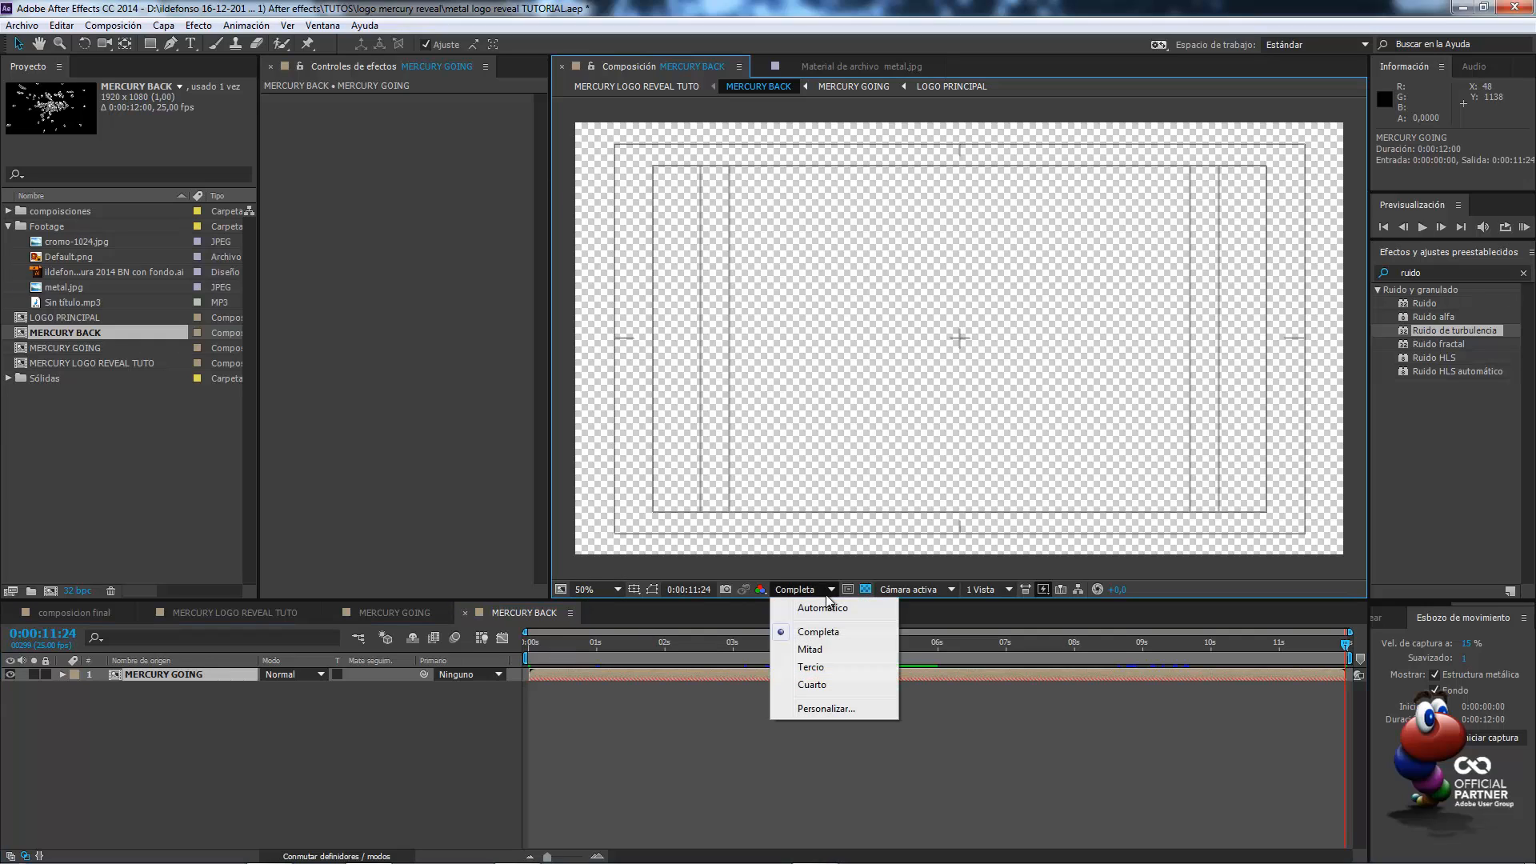
{"action": "left_click", "coordinate": [804, 601]}
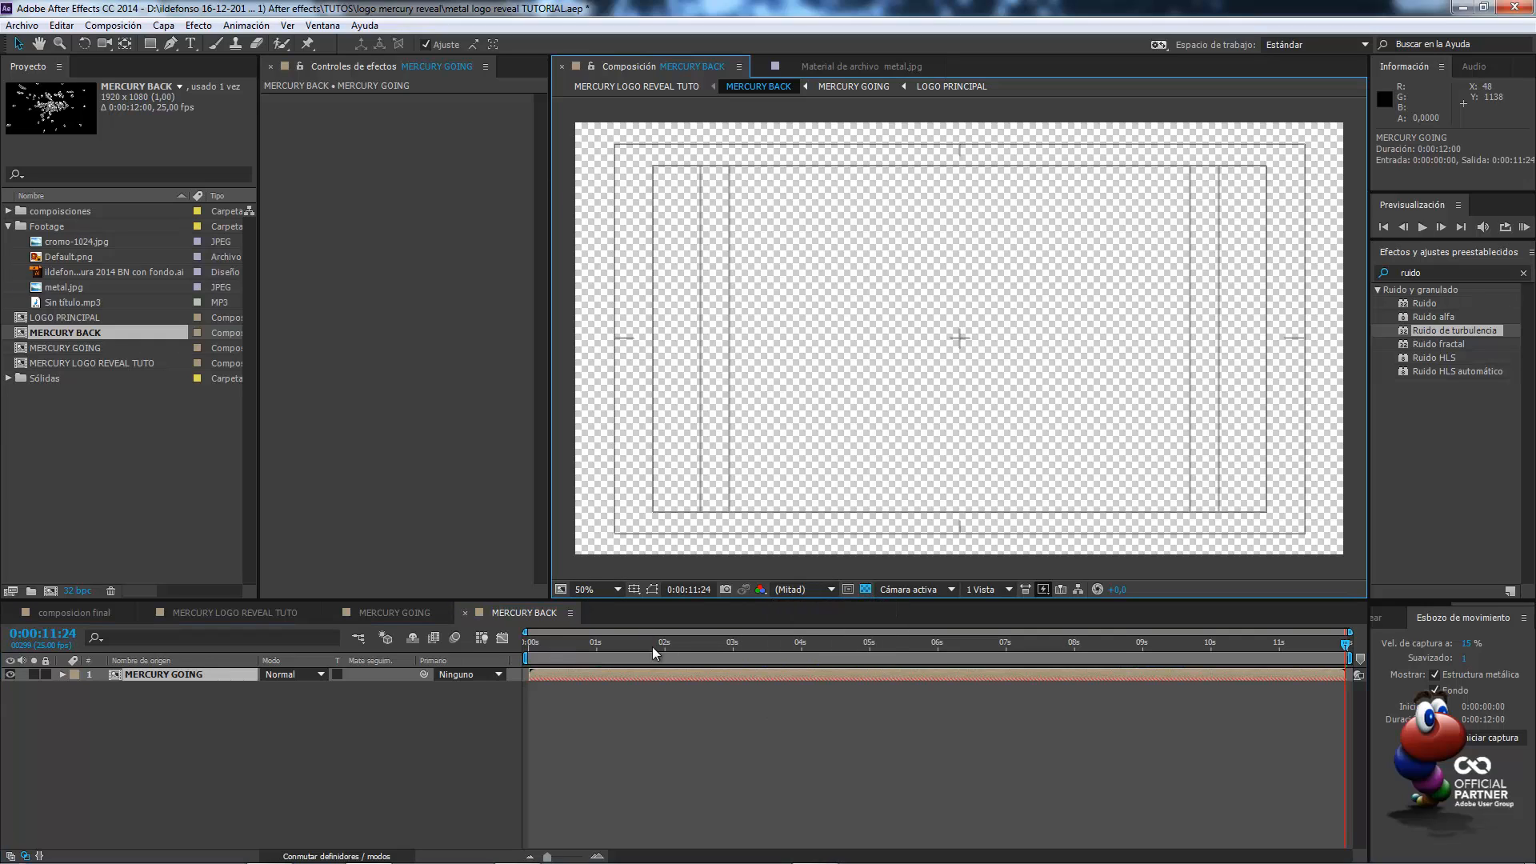
{"action": "left_click", "coordinate": [539, 644]}
{"action": "mouse_move", "coordinate": [541, 646]}
{"action": "left_mouse_down"}
{"action": "mouse_move", "coordinate": [1294, 649]}
{"action": "mouse_move", "coordinate": [632, 654]}
{"action": "mouse_move", "coordinate": [1128, 678]}
{"action": "mouse_move", "coordinate": [1171, 677]}
{"action": "mouse_move", "coordinate": [512, 651]}
{"action": "left_mouse_up"}
{"action": "key", "text": "ctrl+s"}
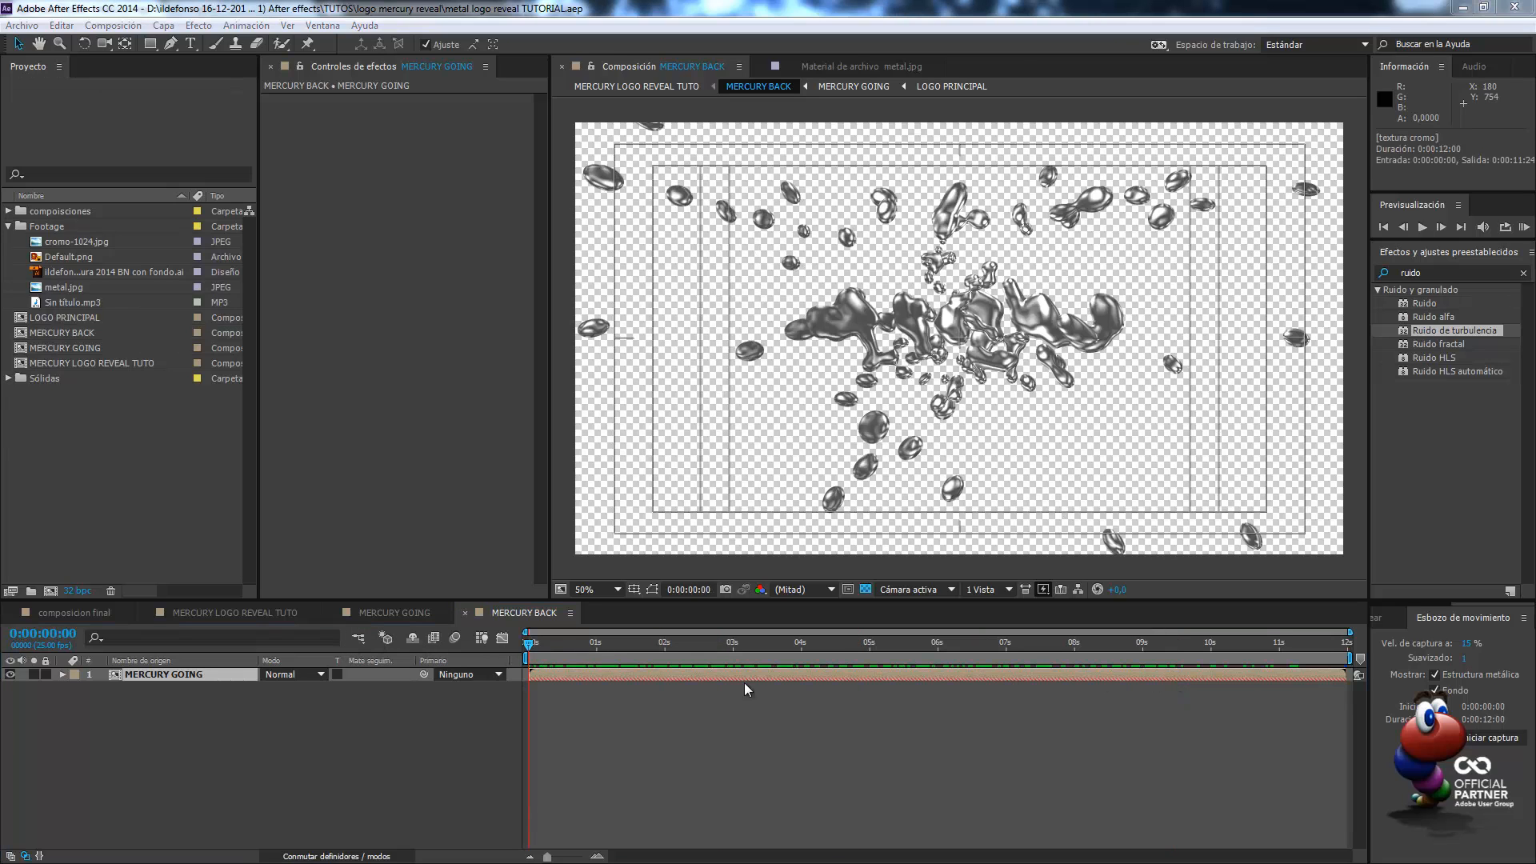
Copy the recorrido izquierda and recorrido derecha null layers from MERCURY GOING and paste them into the MERCURY BACK composition
{"action": "left_click", "coordinate": [368, 611]}
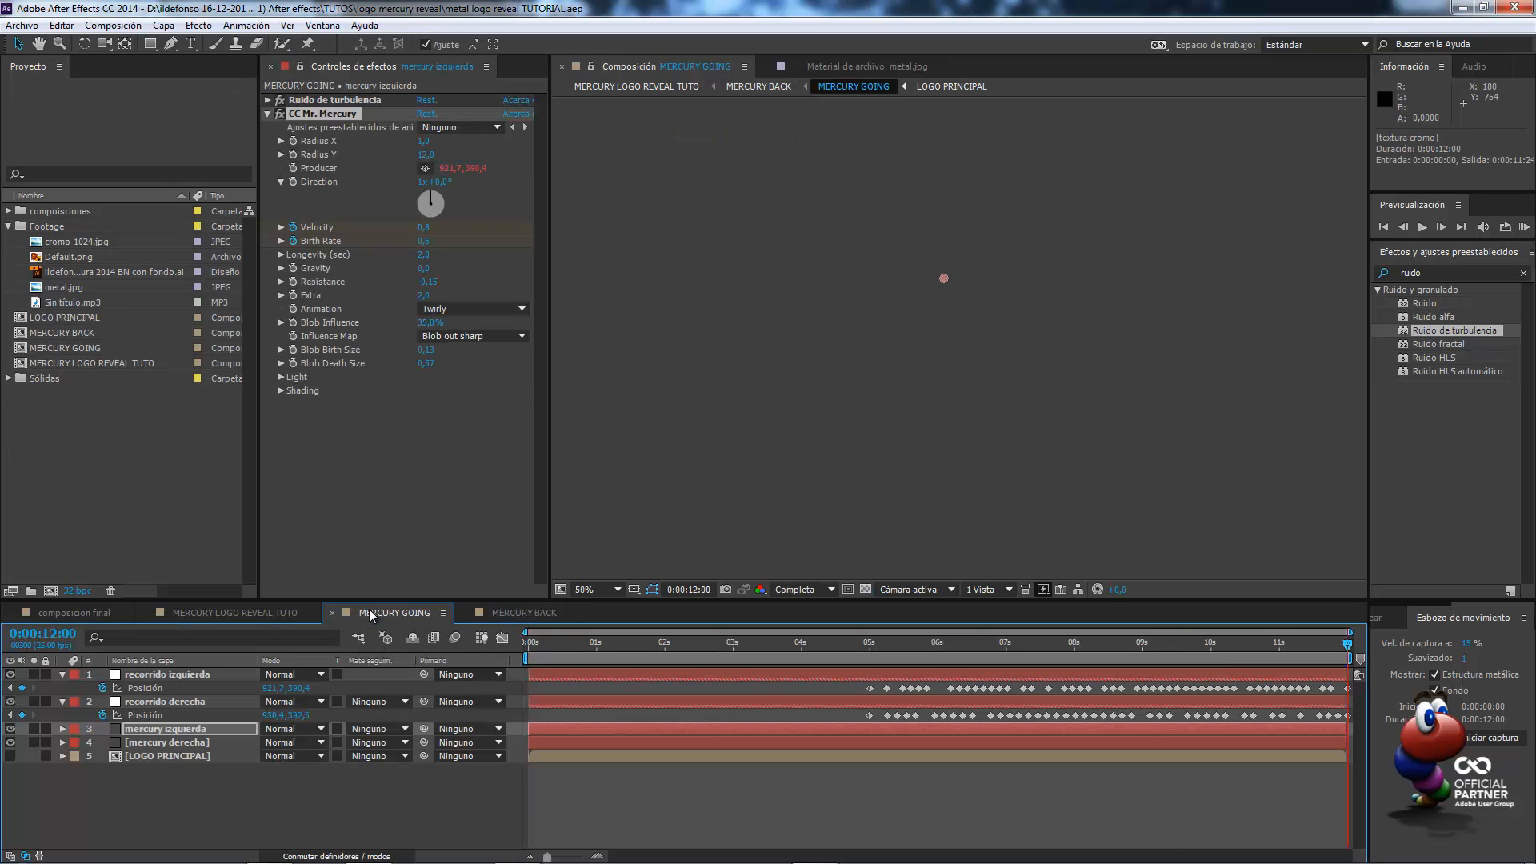
{"action": "left_click", "coordinate": [200, 674]}
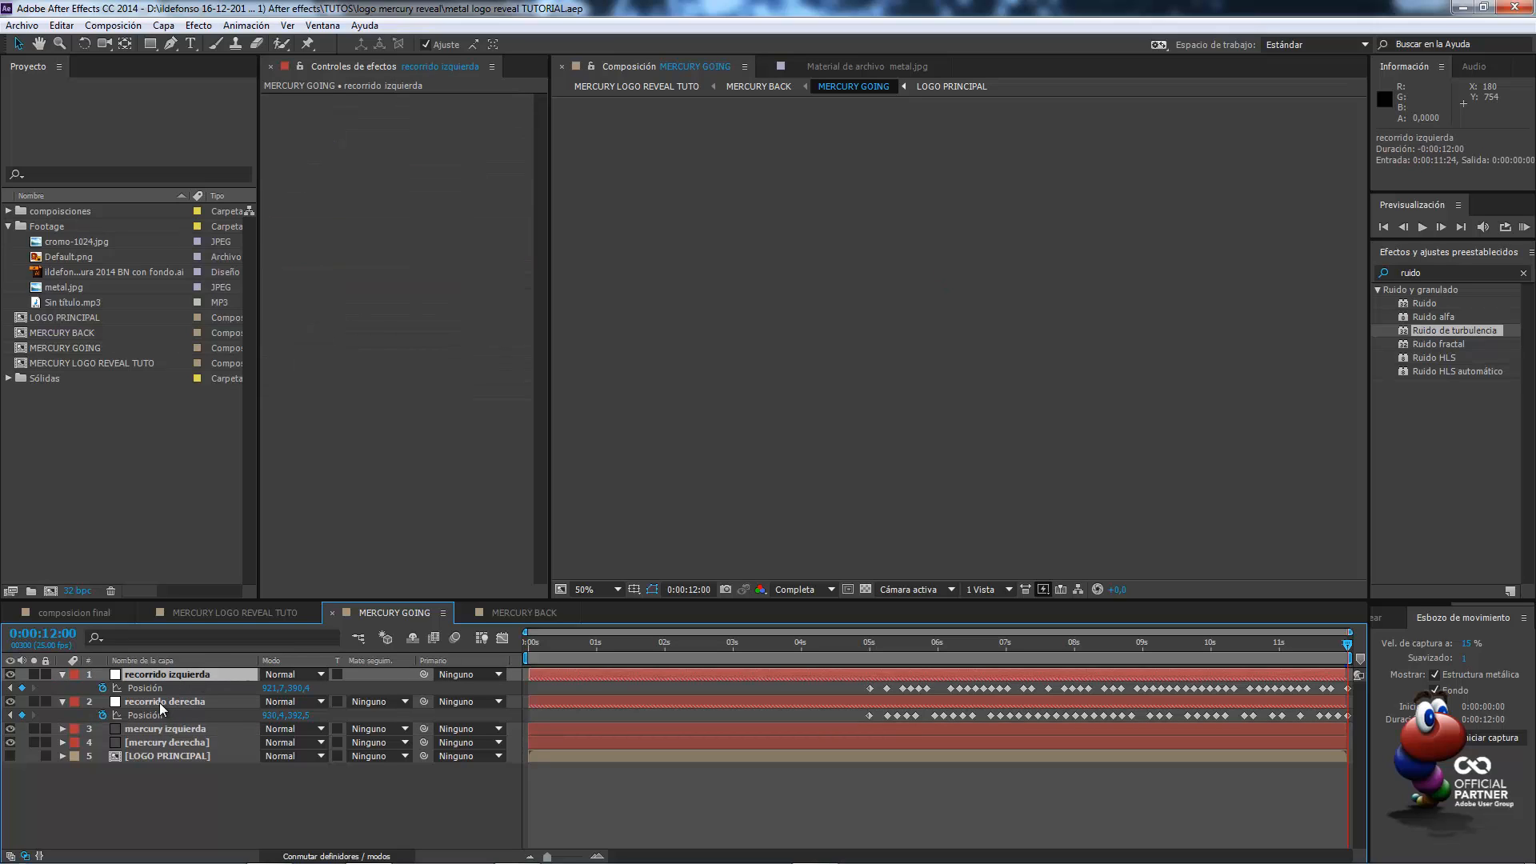
{"action": "left_click", "coordinate": [160, 703], "text": "shift"}
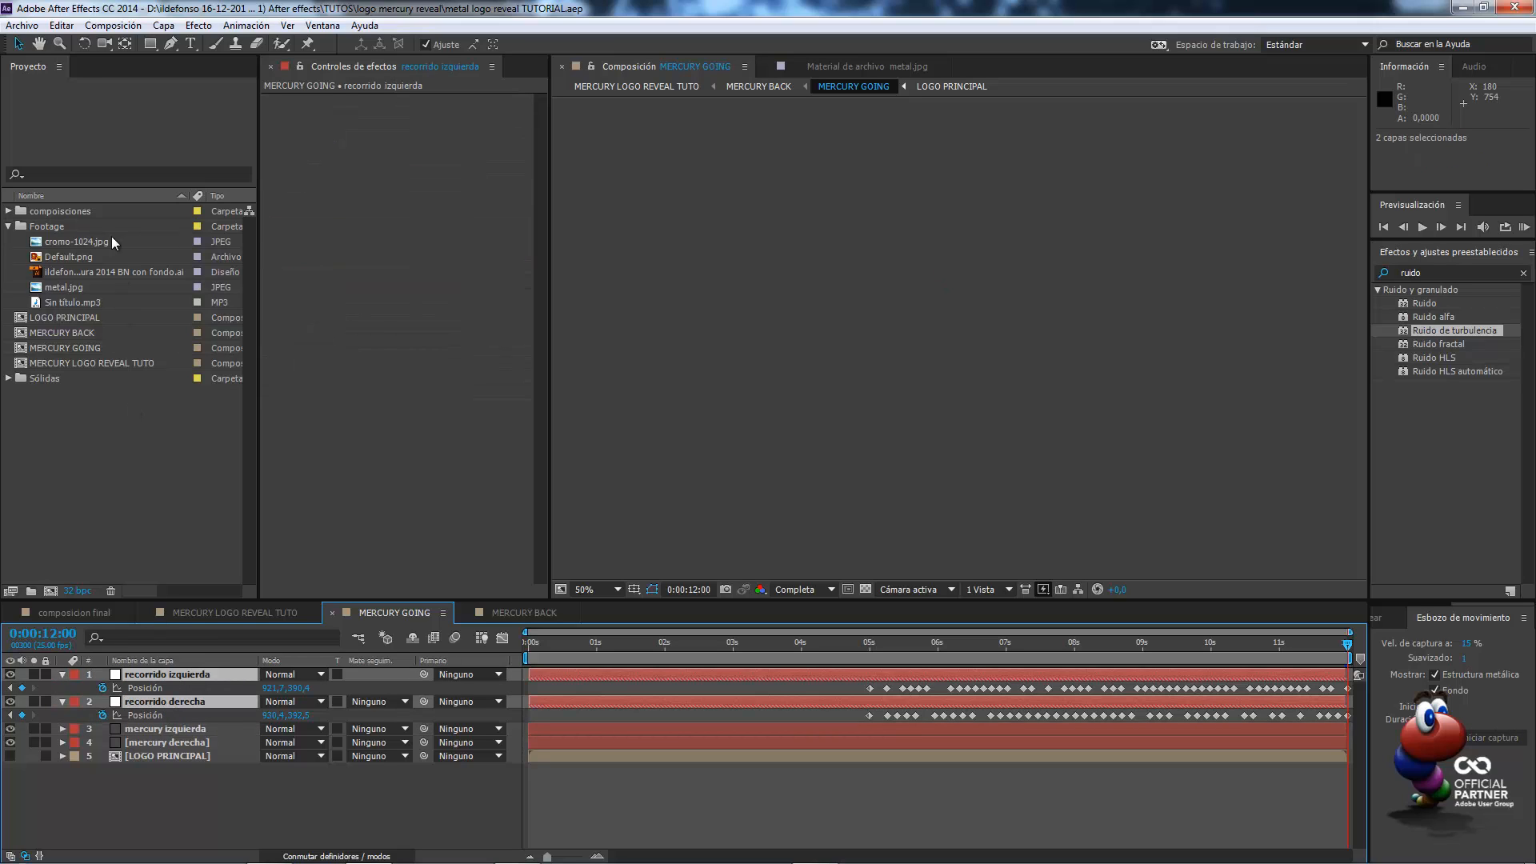
{"action": "left_click", "coordinate": [63, 27]}
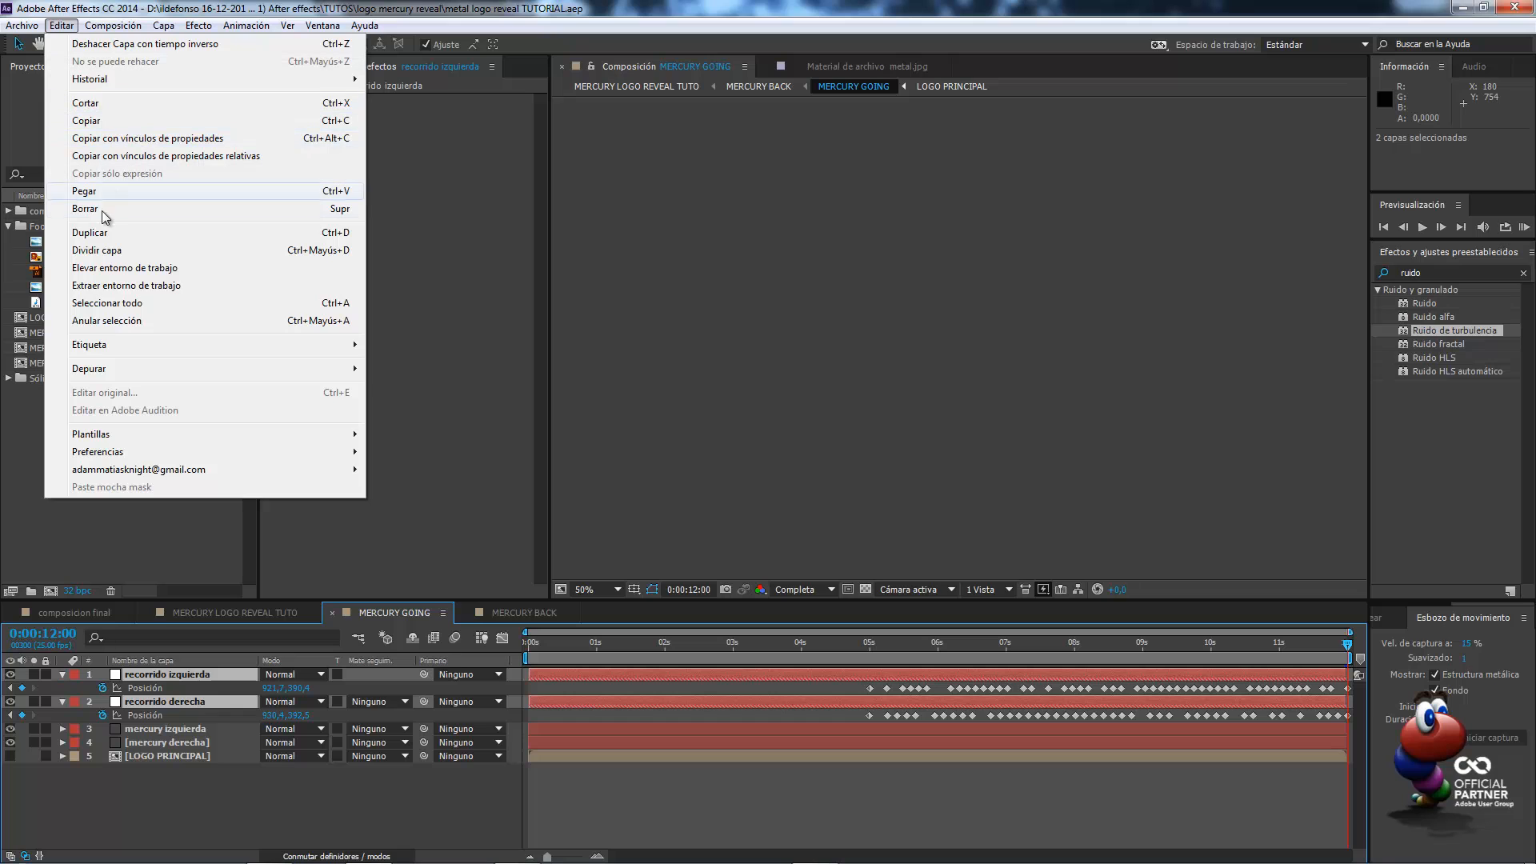
{"action": "left_click", "coordinate": [100, 138]}
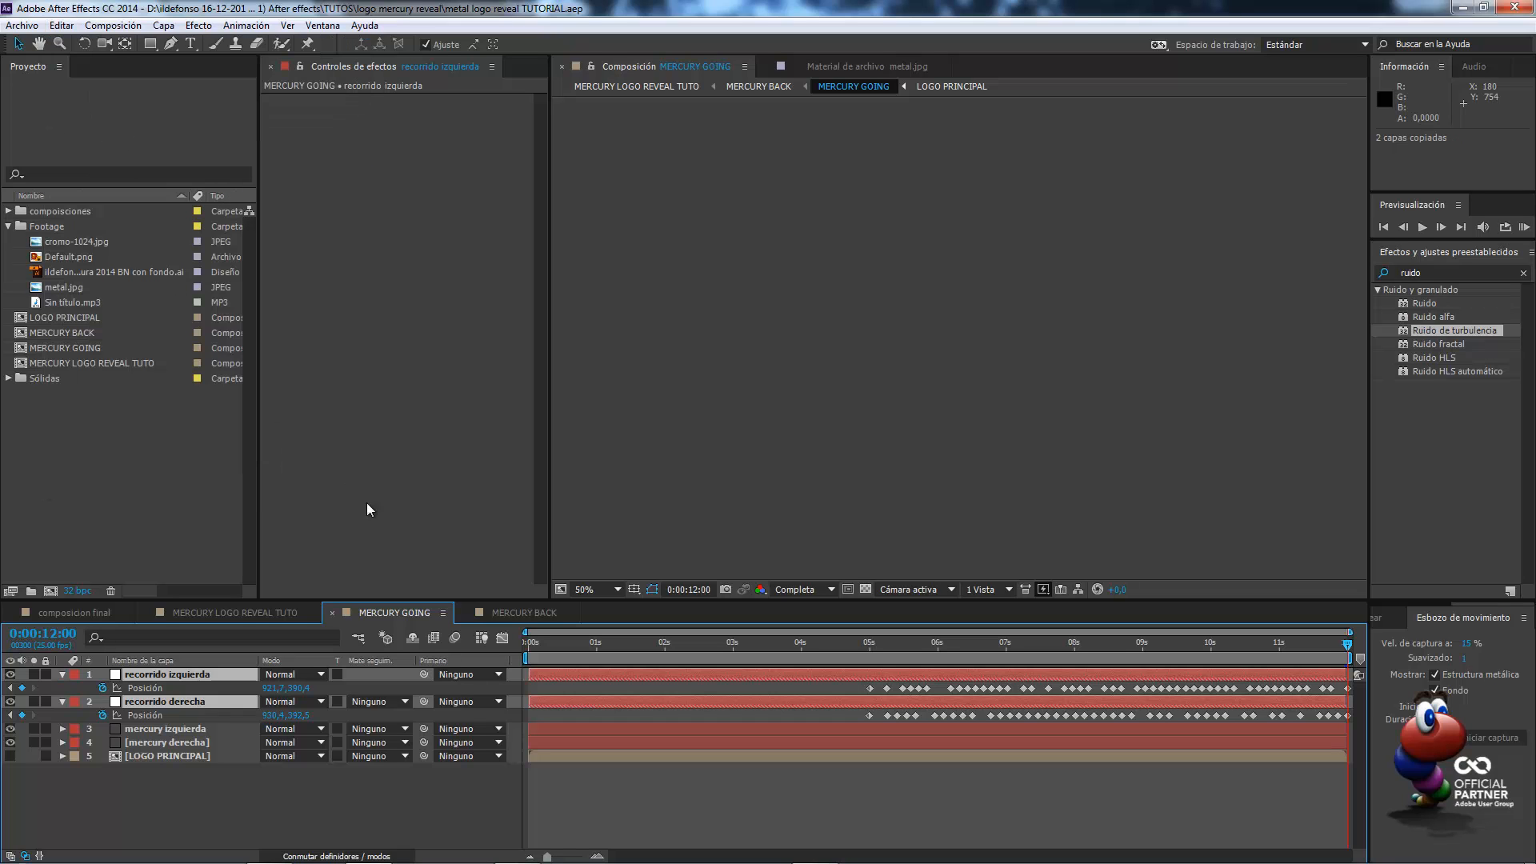
{"action": "left_click", "coordinate": [516, 610]}
{"action": "left_click", "coordinate": [62, 25]}
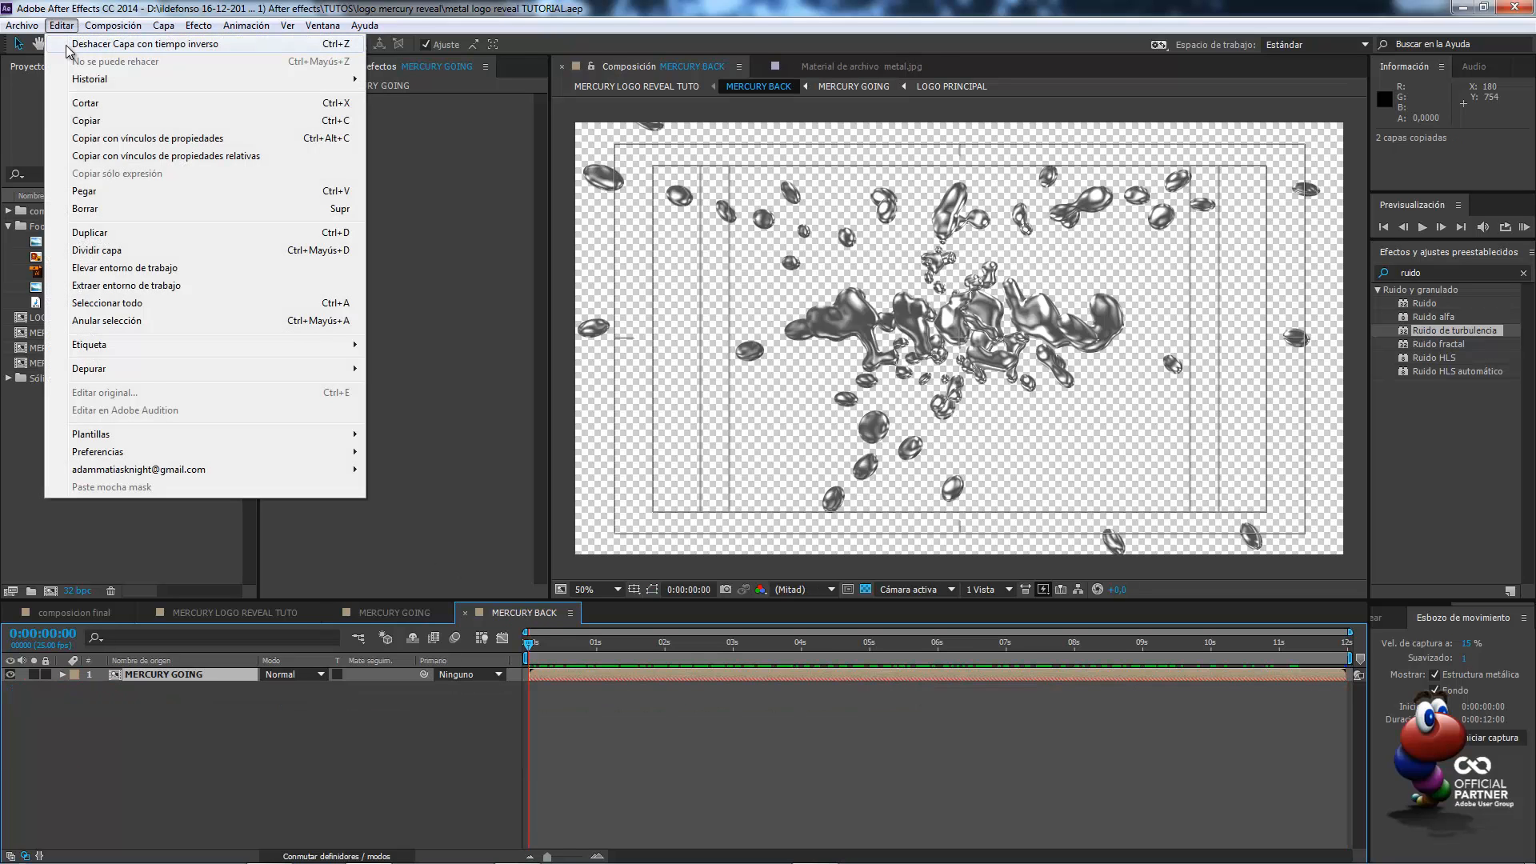
{"action": "left_click", "coordinate": [120, 191]}
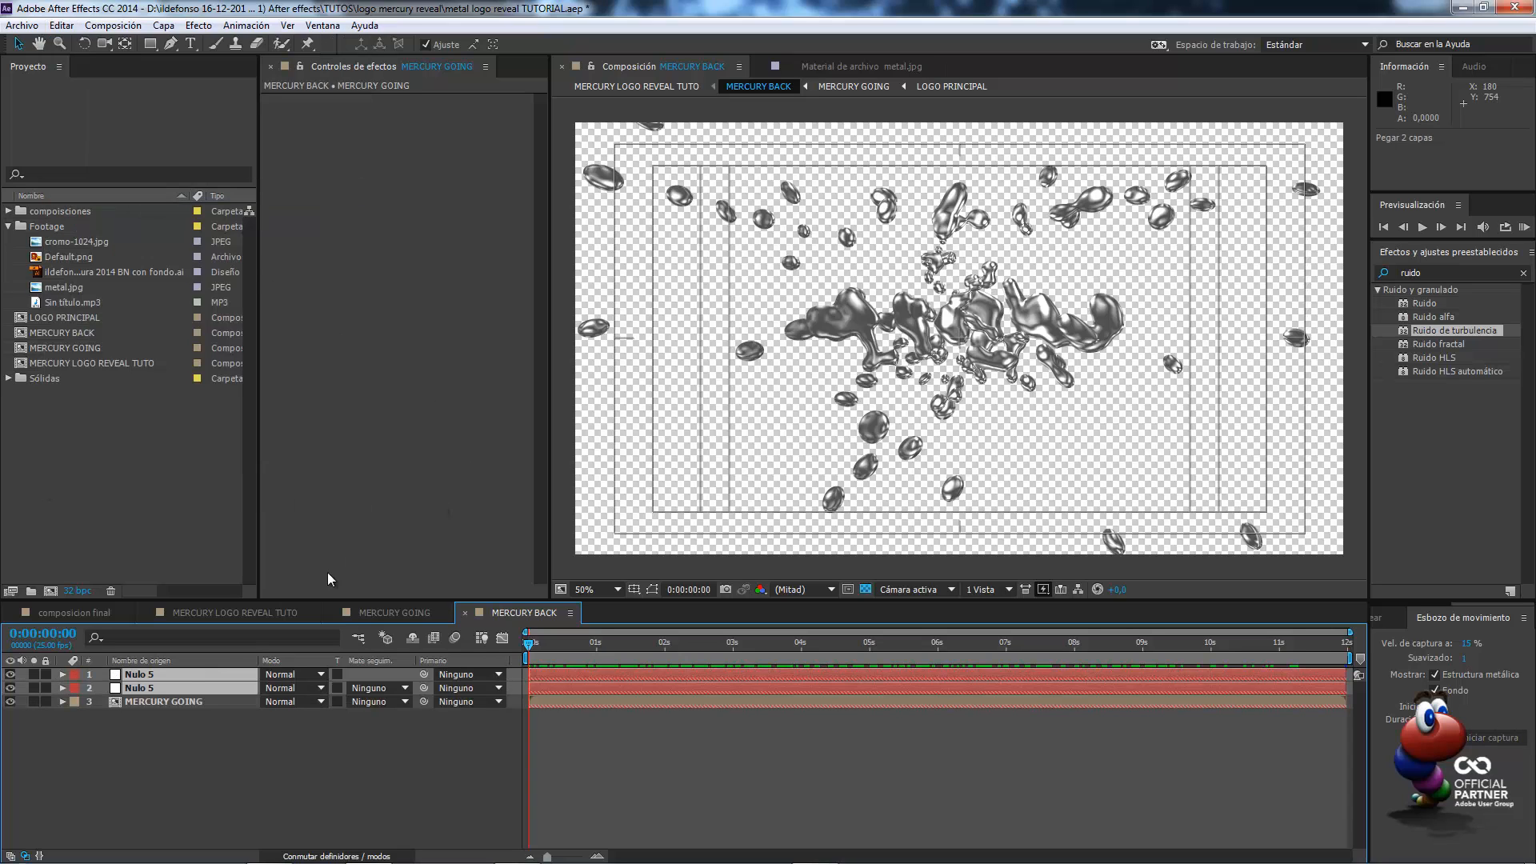
Time-reverse the two pasted null layers with Capa con tiempo inverso and check their animated Posición keyframes
{"action": "right_click", "coordinate": [203, 682]}
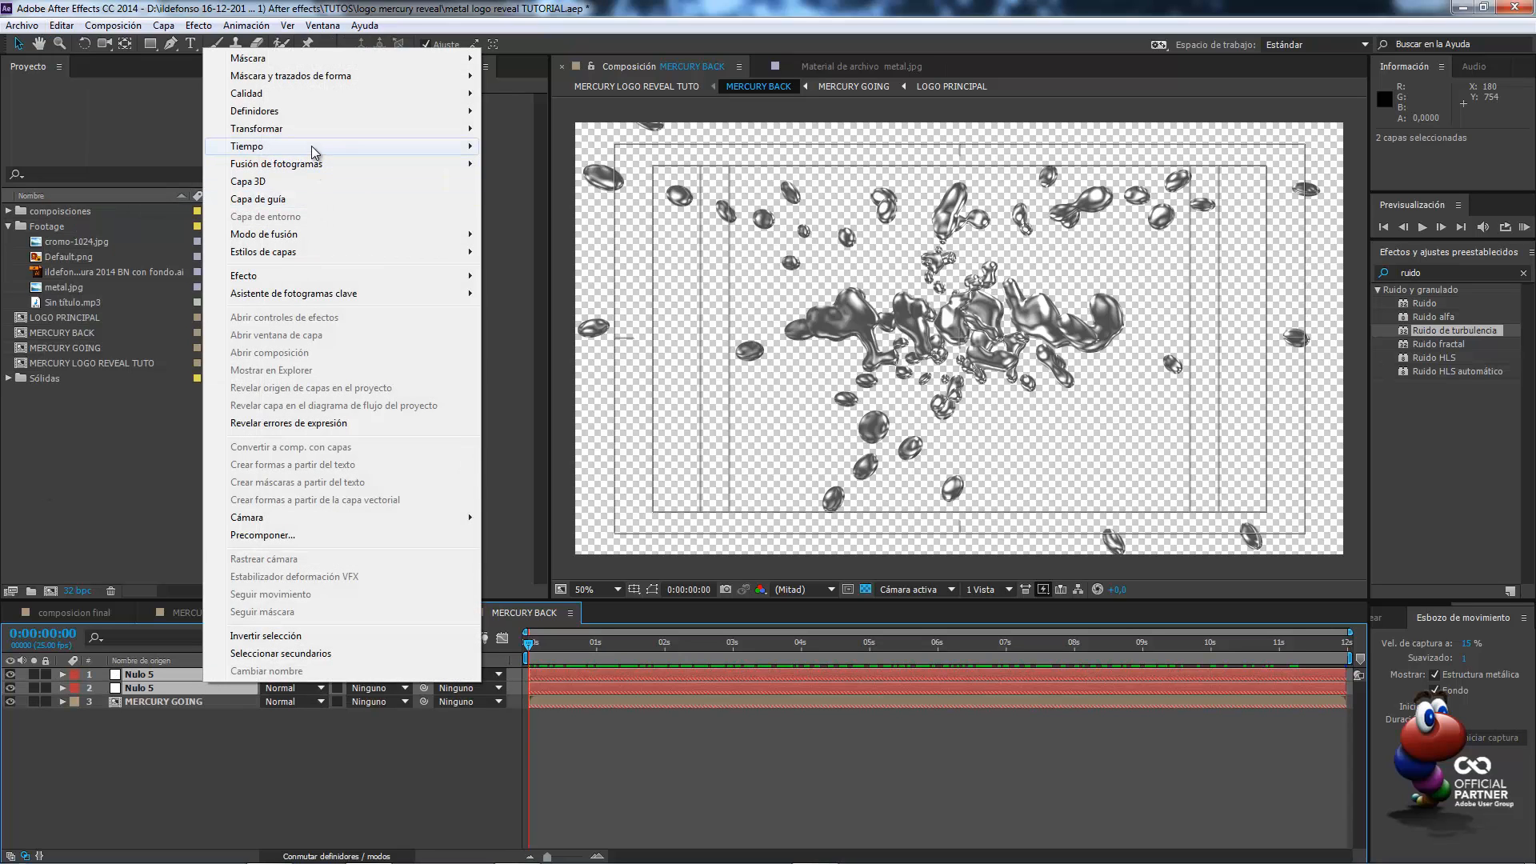
{"action": "mouse_move", "coordinate": [316, 147]}
{"action": "left_click", "coordinate": [577, 180]}
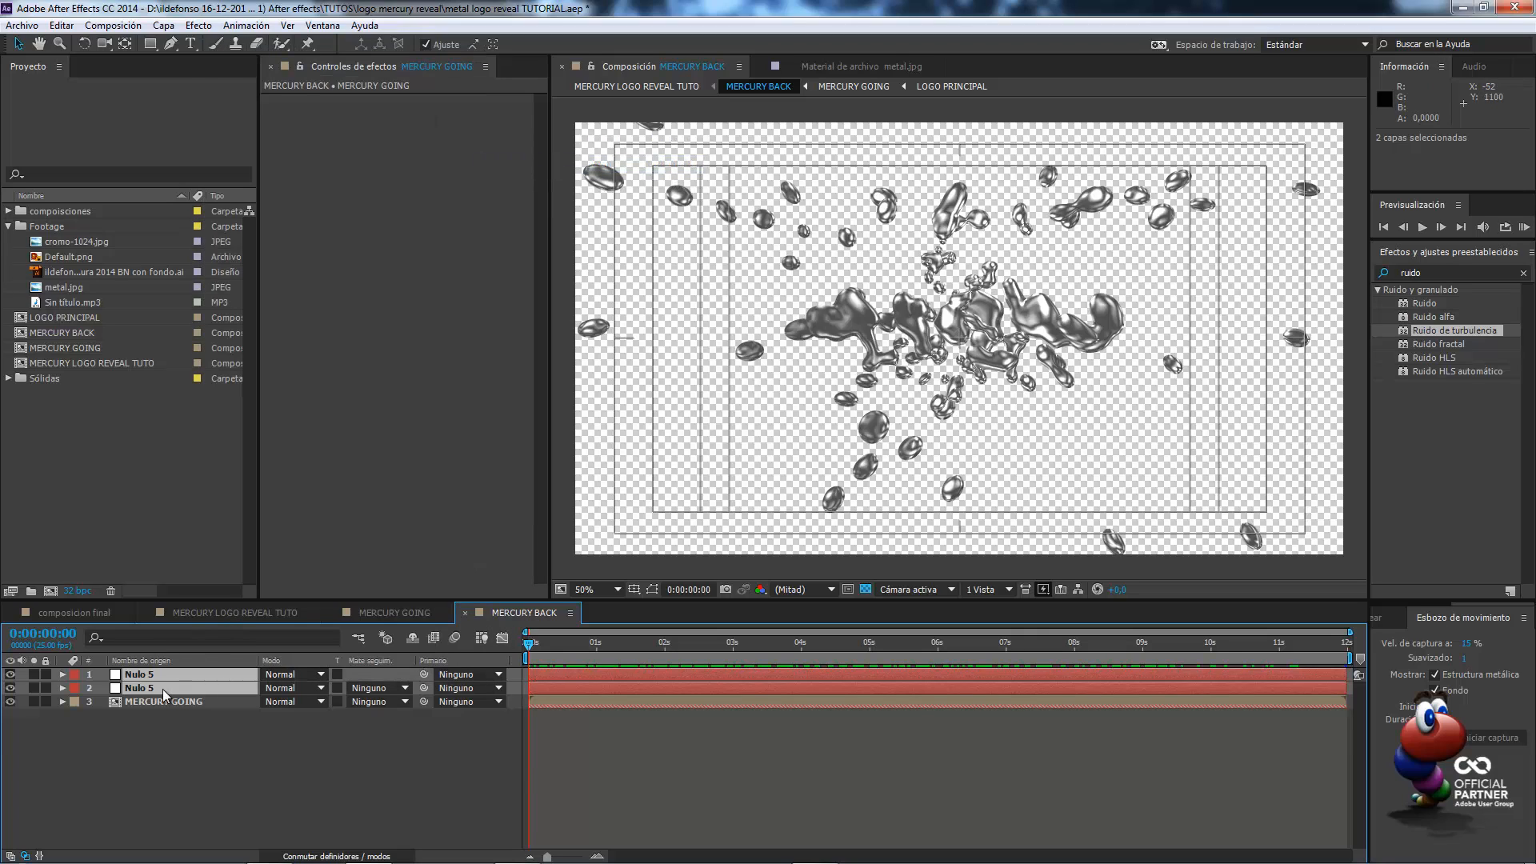
{"action": "key", "text": "u"}
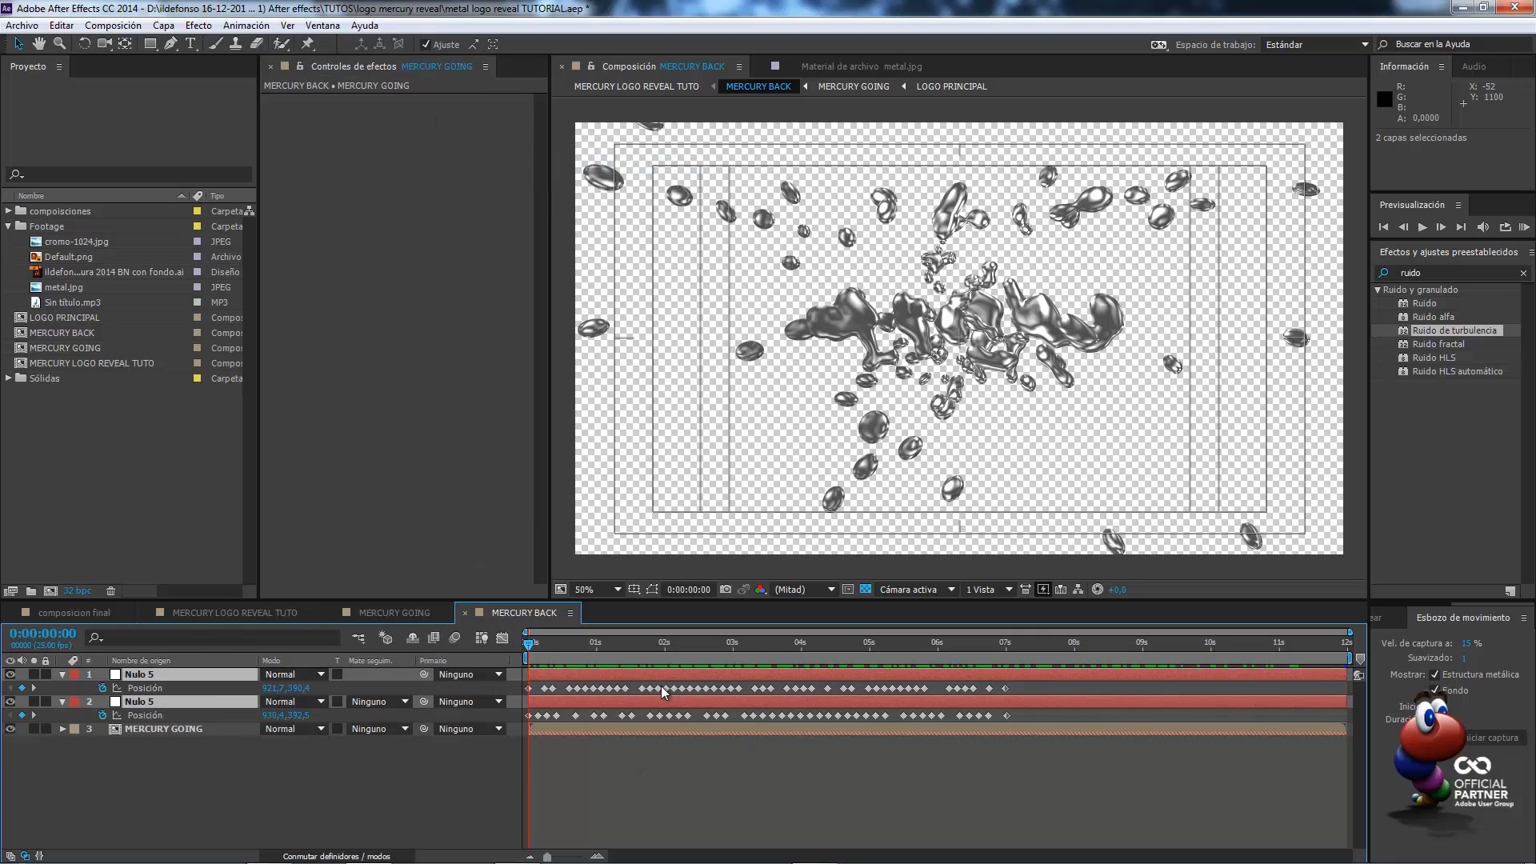
{"action": "key", "text": "p"}
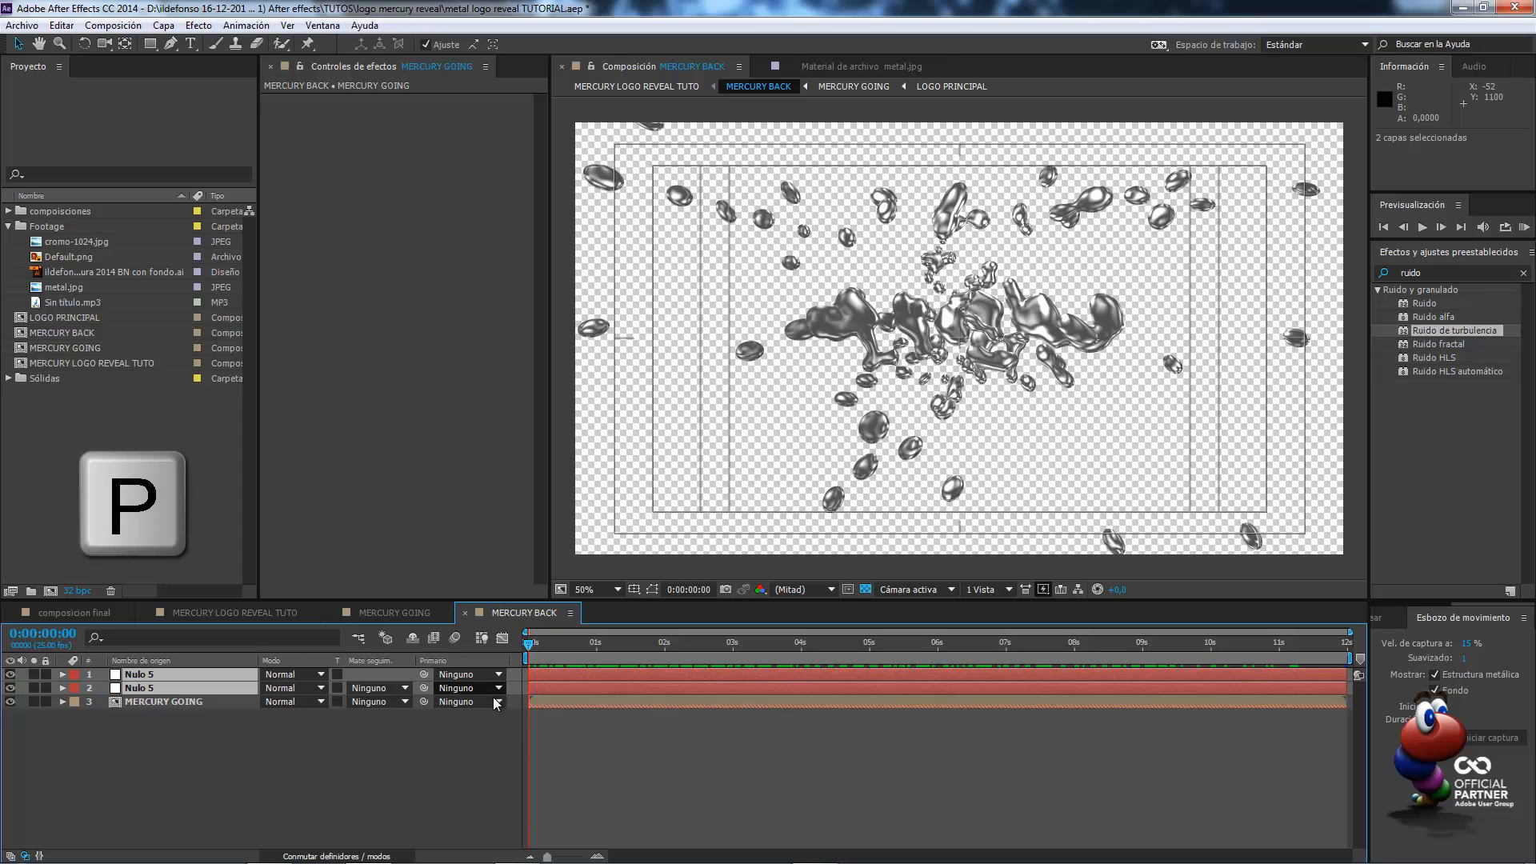
Rename the two null layers in MERCURY BACK as derecha and izquierda, and save the project
{"action": "left_click", "coordinate": [187, 688]}
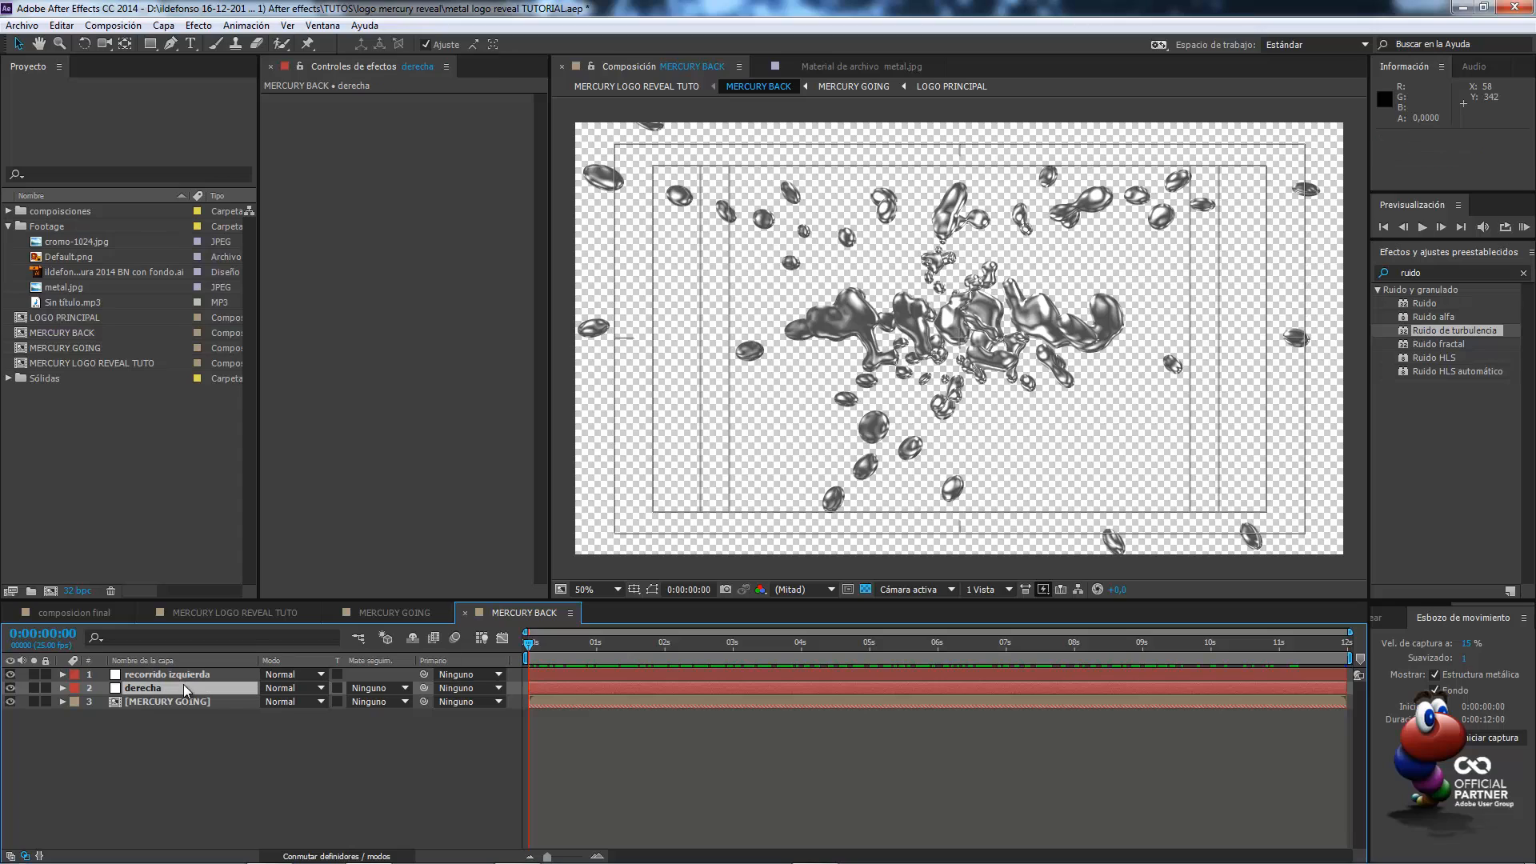
{"action": "left_click", "coordinate": [194, 678]}
{"action": "key", "text": "Return"}
{"action": "type", "text": "izquierda"}
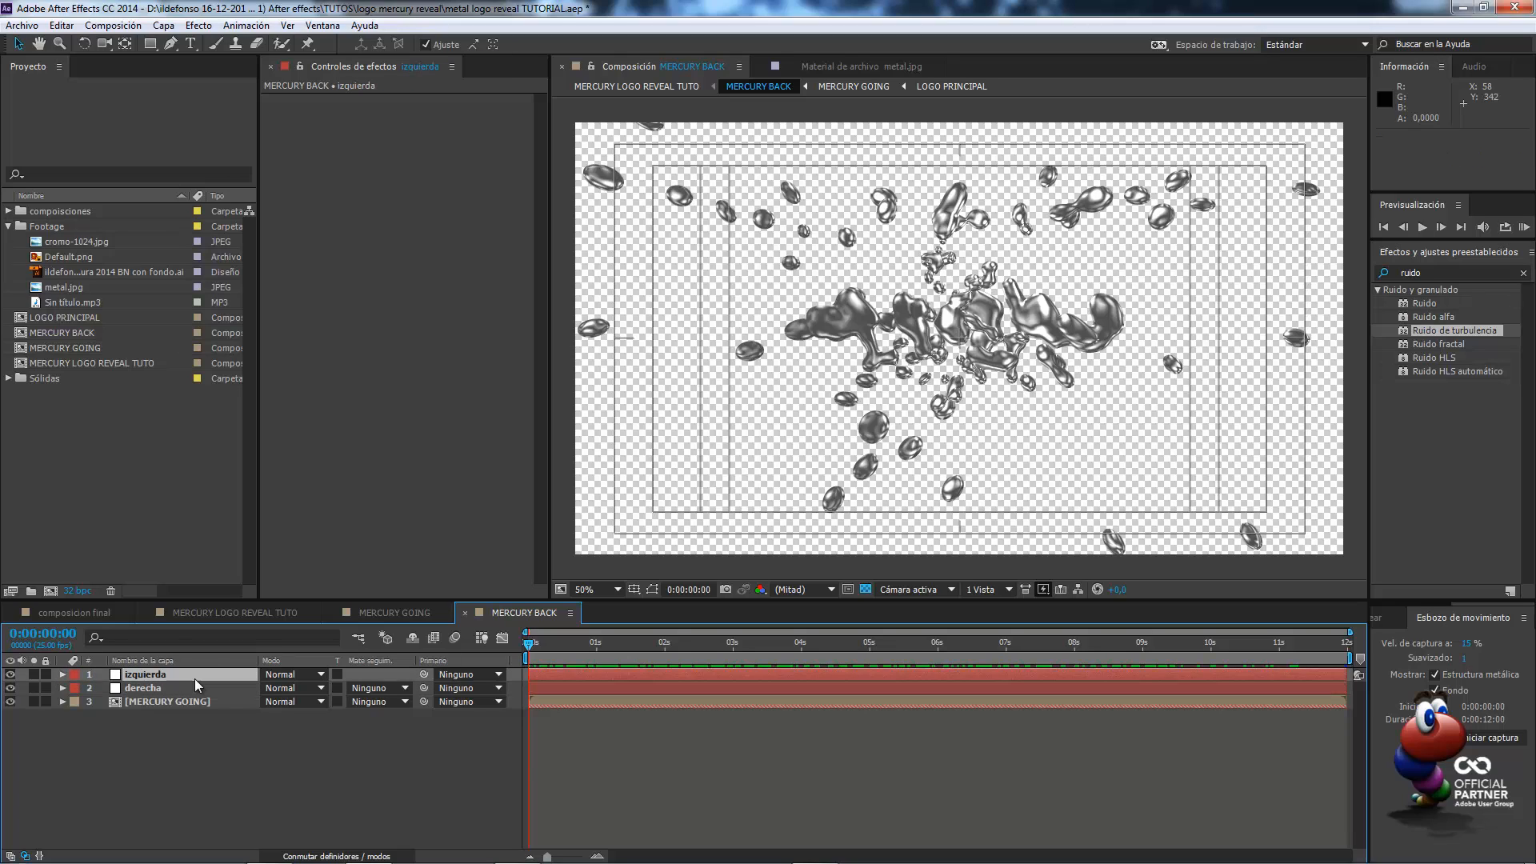
{"action": "key", "text": "Return"}
{"action": "key", "text": "ctrl+s"}
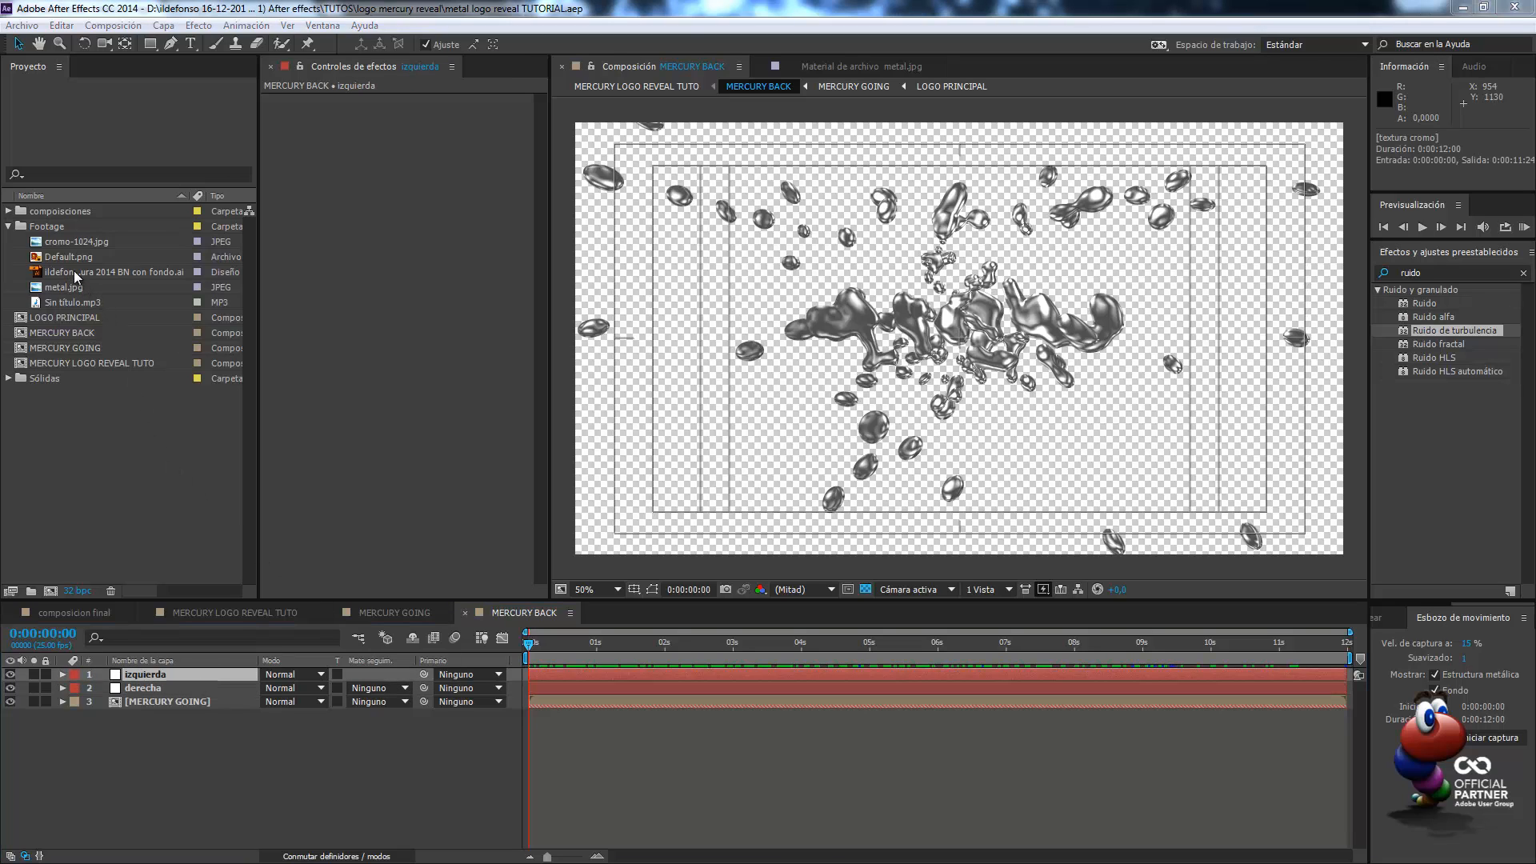
Add cromo-1024.jpg above the MERCURY GOING layer and precompose it as chrome bg, transferring all attributes
{"action": "left_click", "coordinate": [74, 242]}
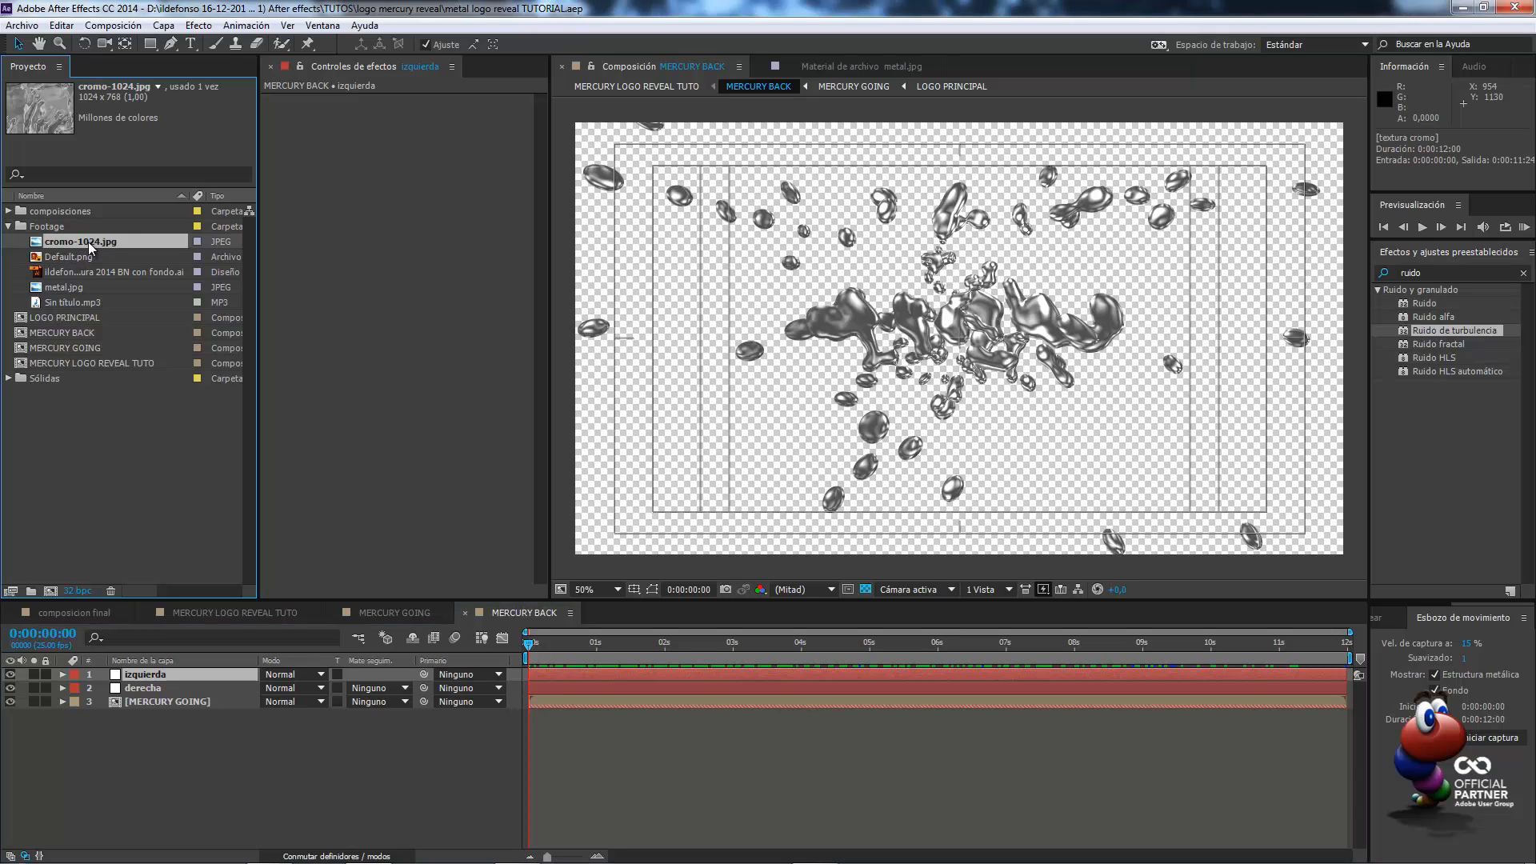
{"action": "left_click_drag", "start_coordinate": [88, 242], "coordinate": [157, 704]}
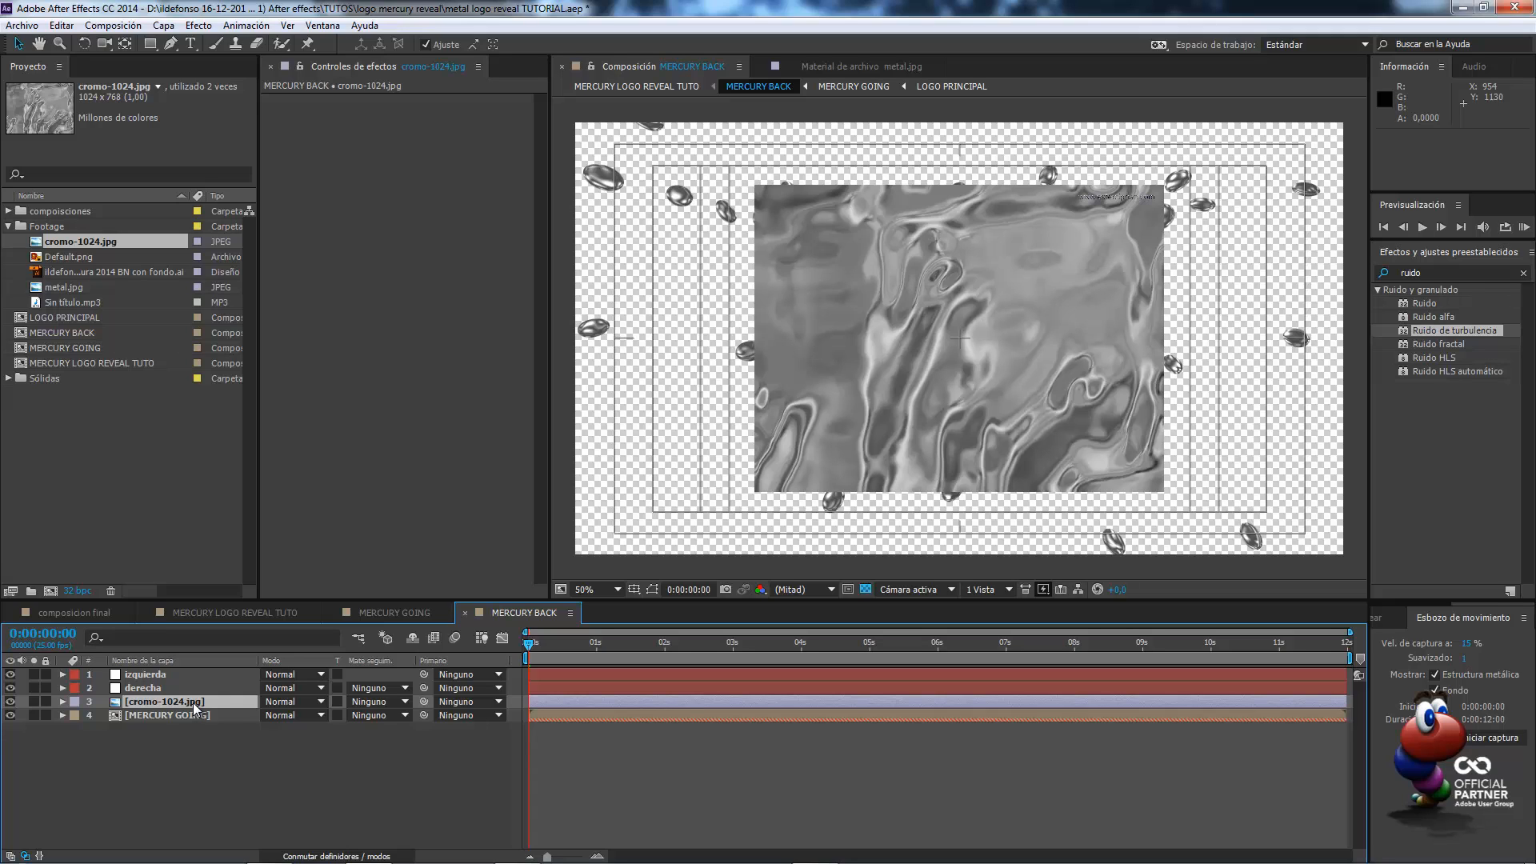
{"action": "left_click", "coordinate": [164, 25]}
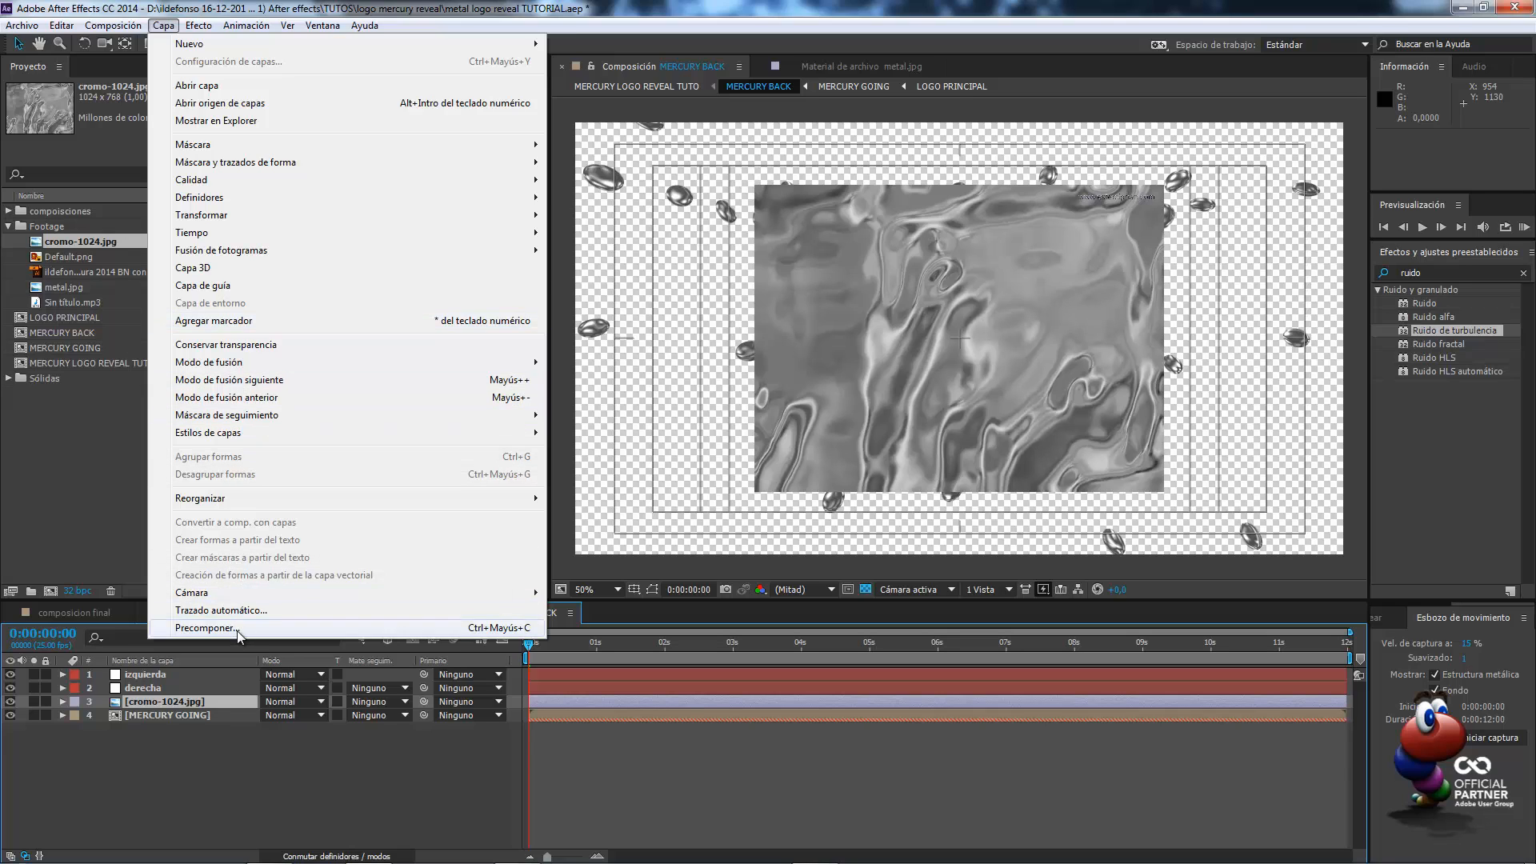
{"action": "left_click", "coordinate": [237, 628]}
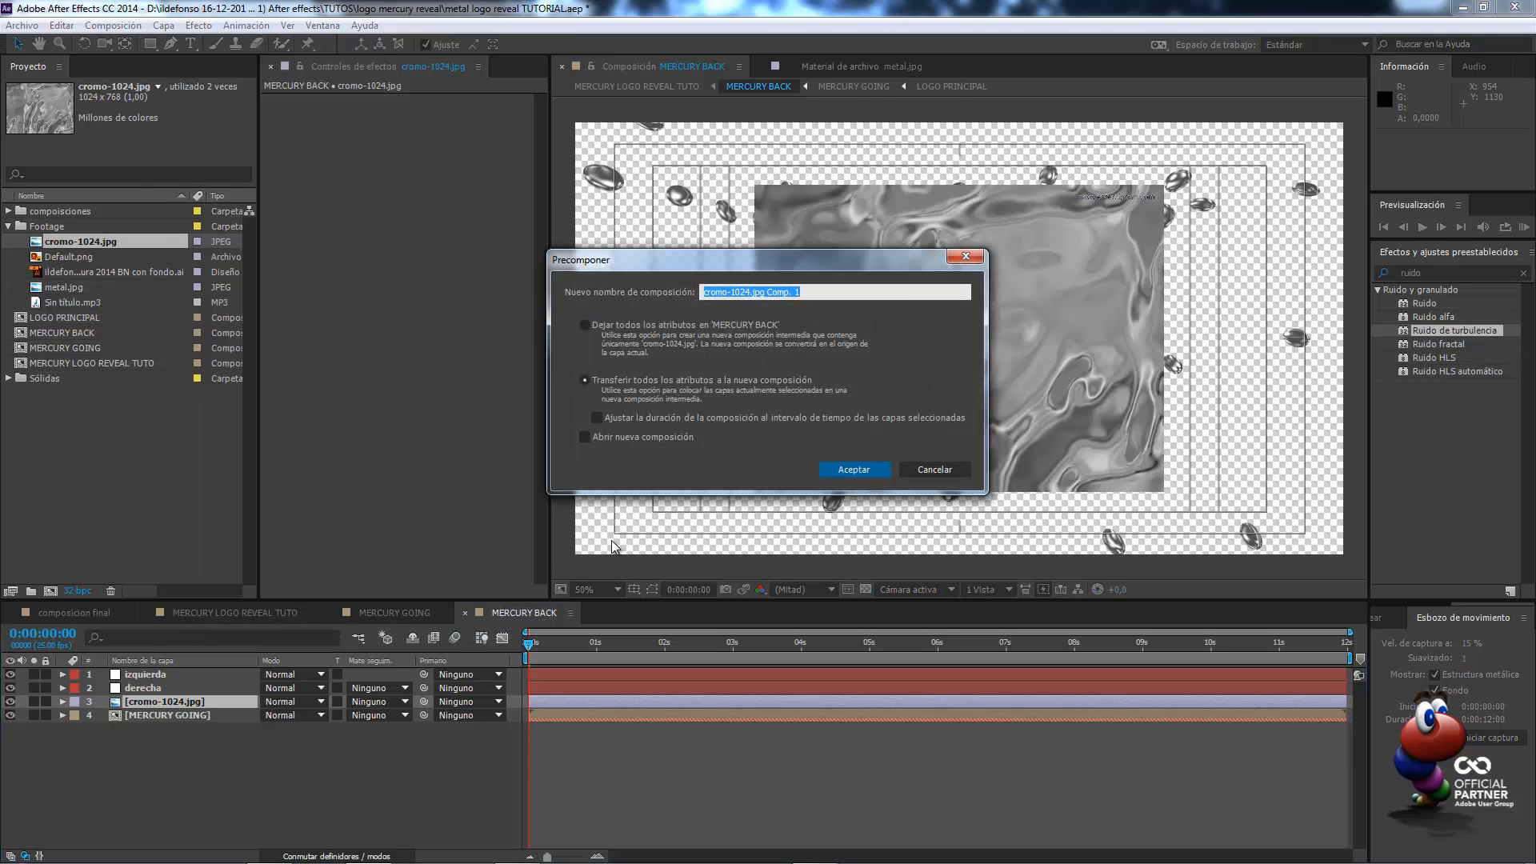
{"action": "type", "text": "chrome bg"}
{"action": "key", "text": "Return"}
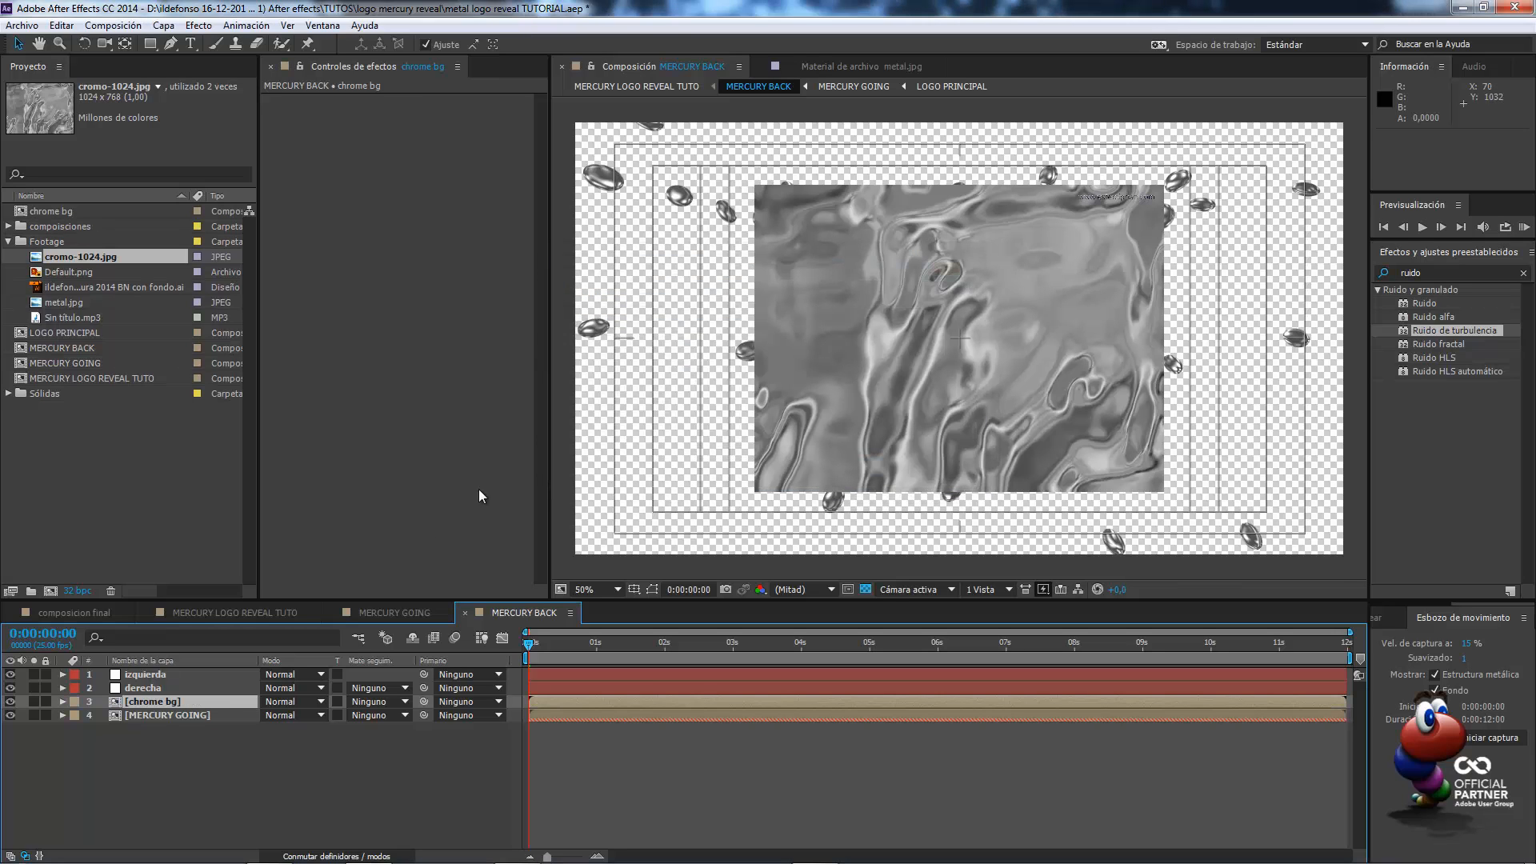
Open the chrome bg composition, fit its cromo-1024.jpg layer to the composition size, and return to MERCURY BACK
{"action": "double_click", "coordinate": [199, 701]}
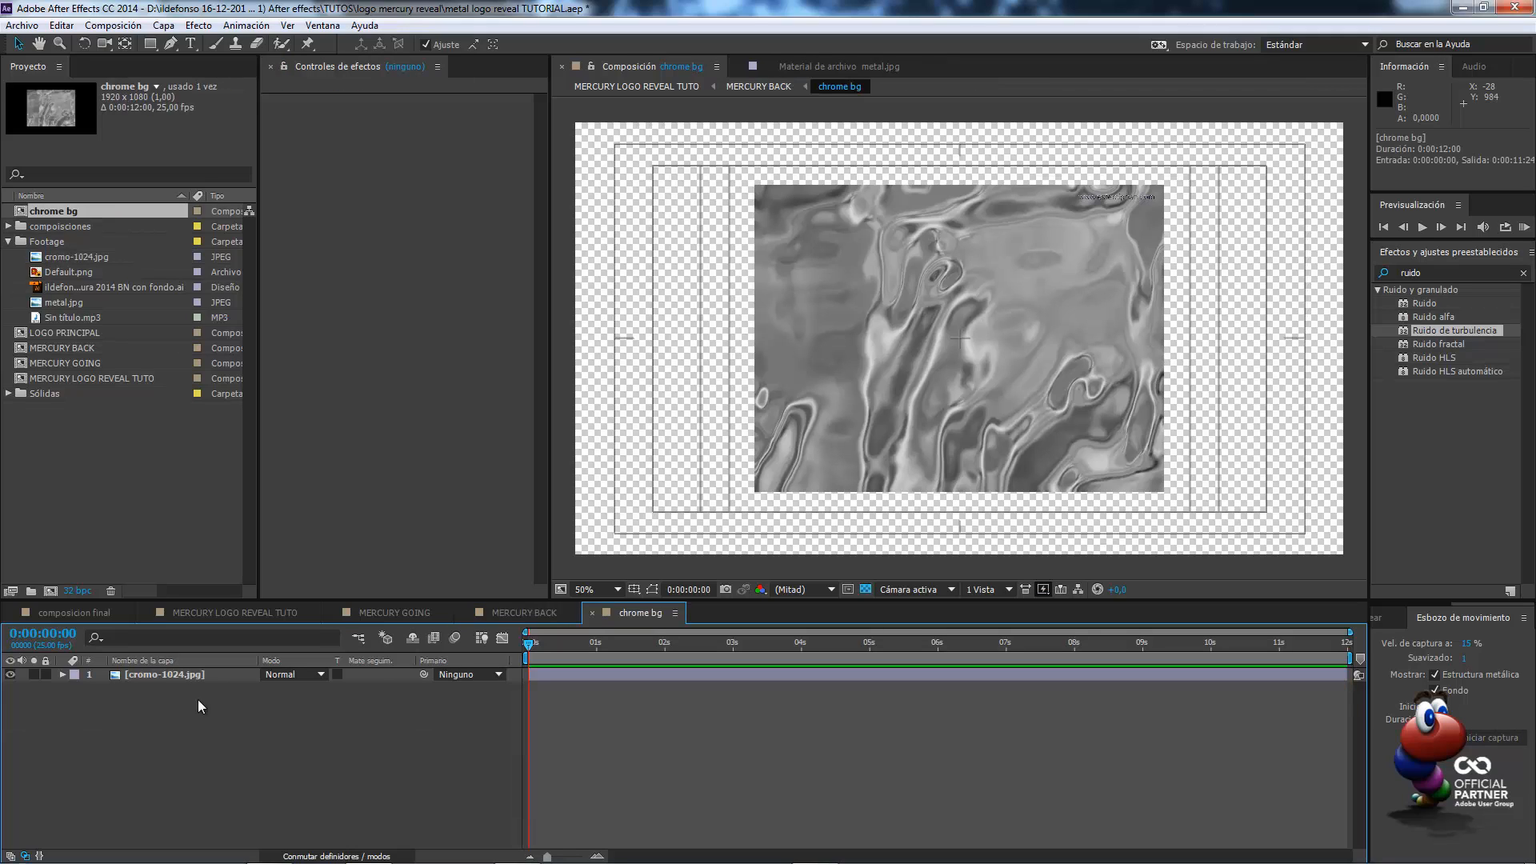
{"action": "key", "text": "comma"}
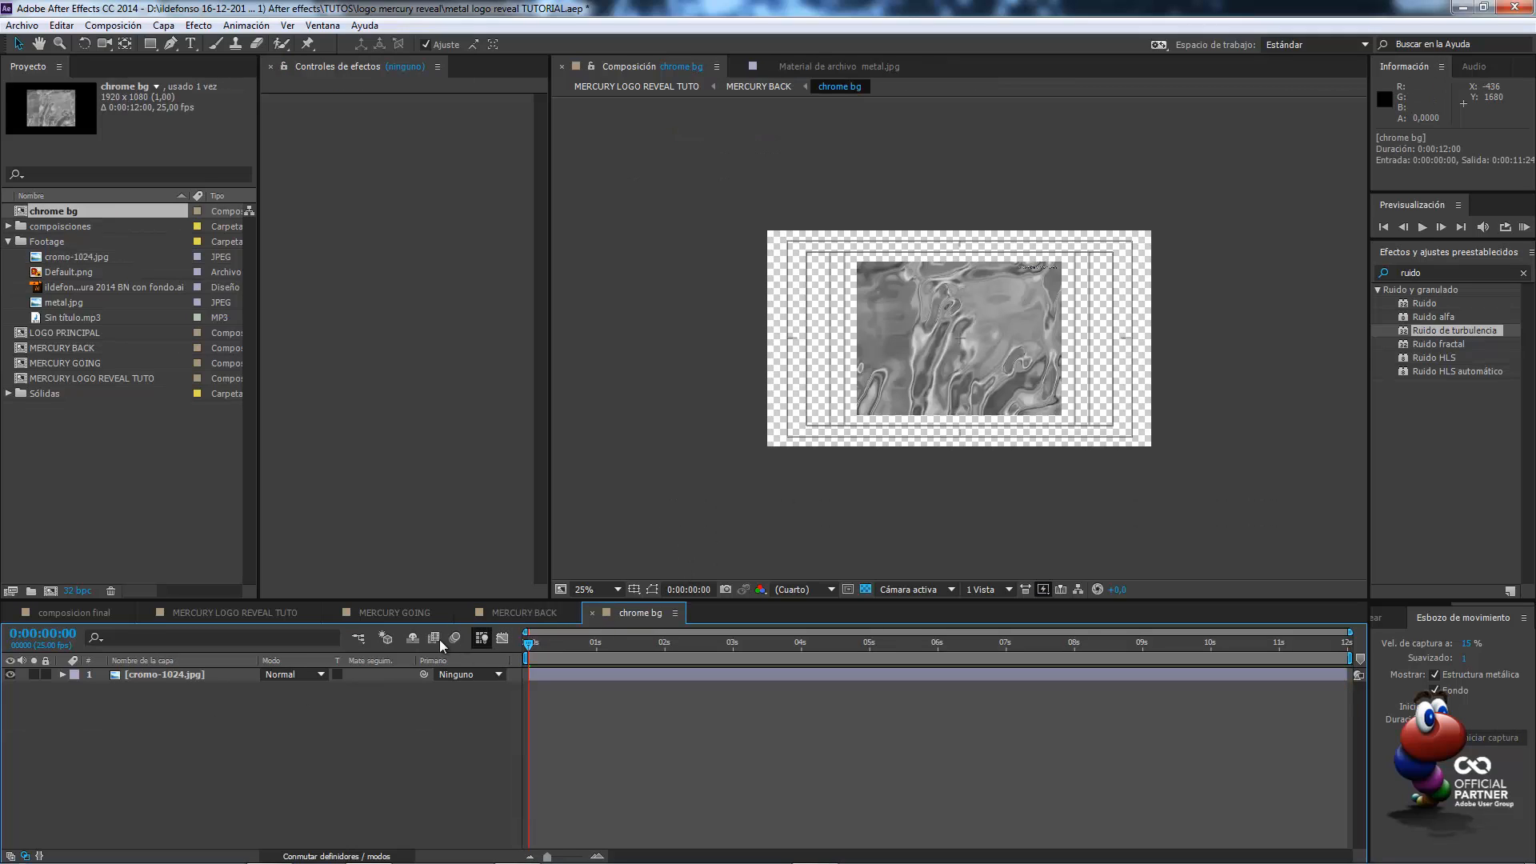
{"action": "left_click", "coordinate": [218, 674]}
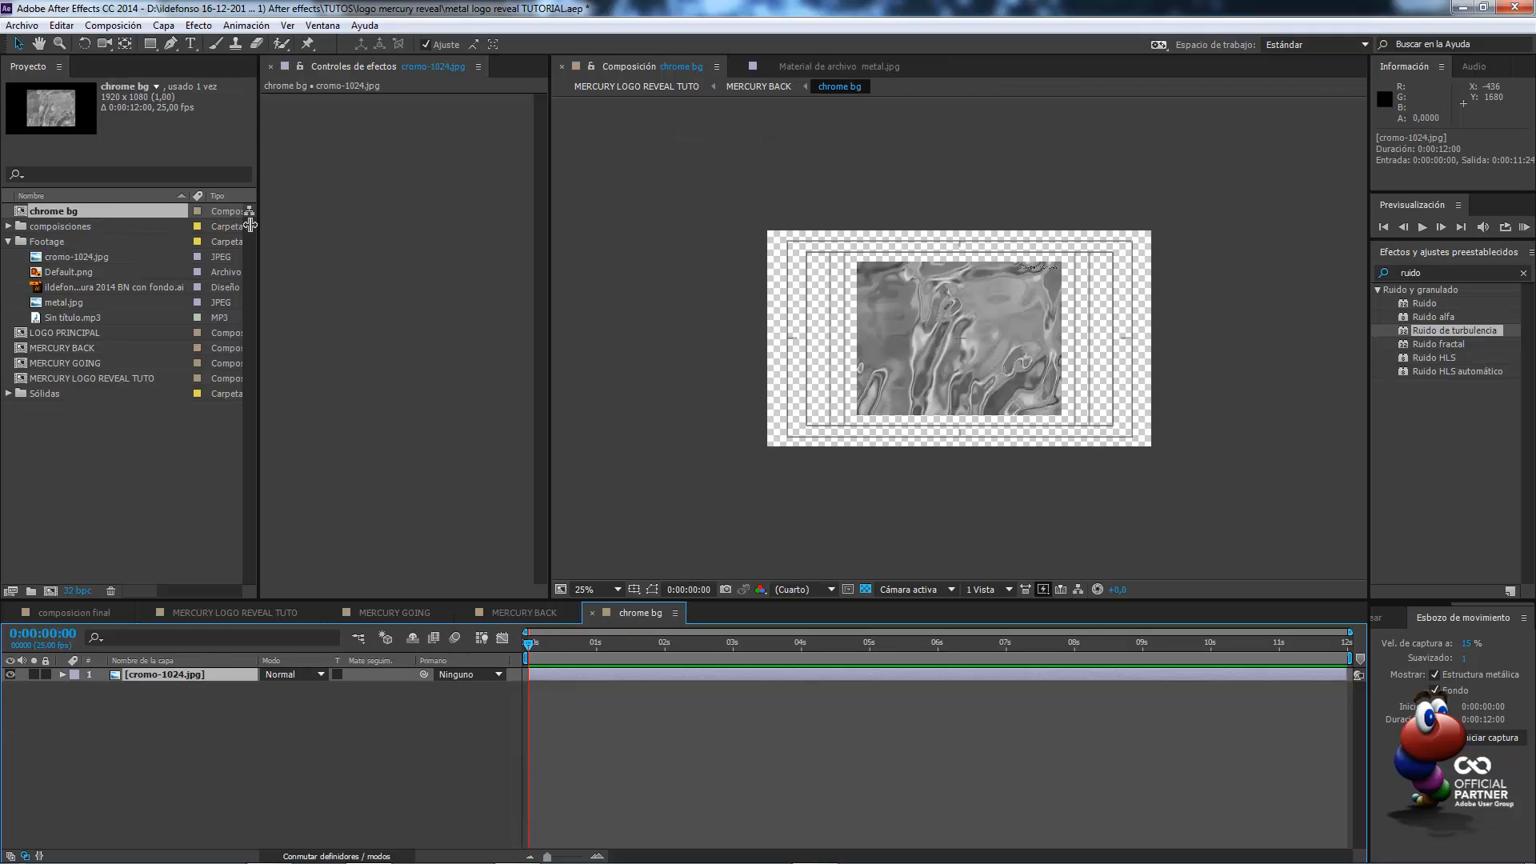
{"action": "left_click", "coordinate": [164, 25]}
{"action": "mouse_move", "coordinate": [225, 215]}
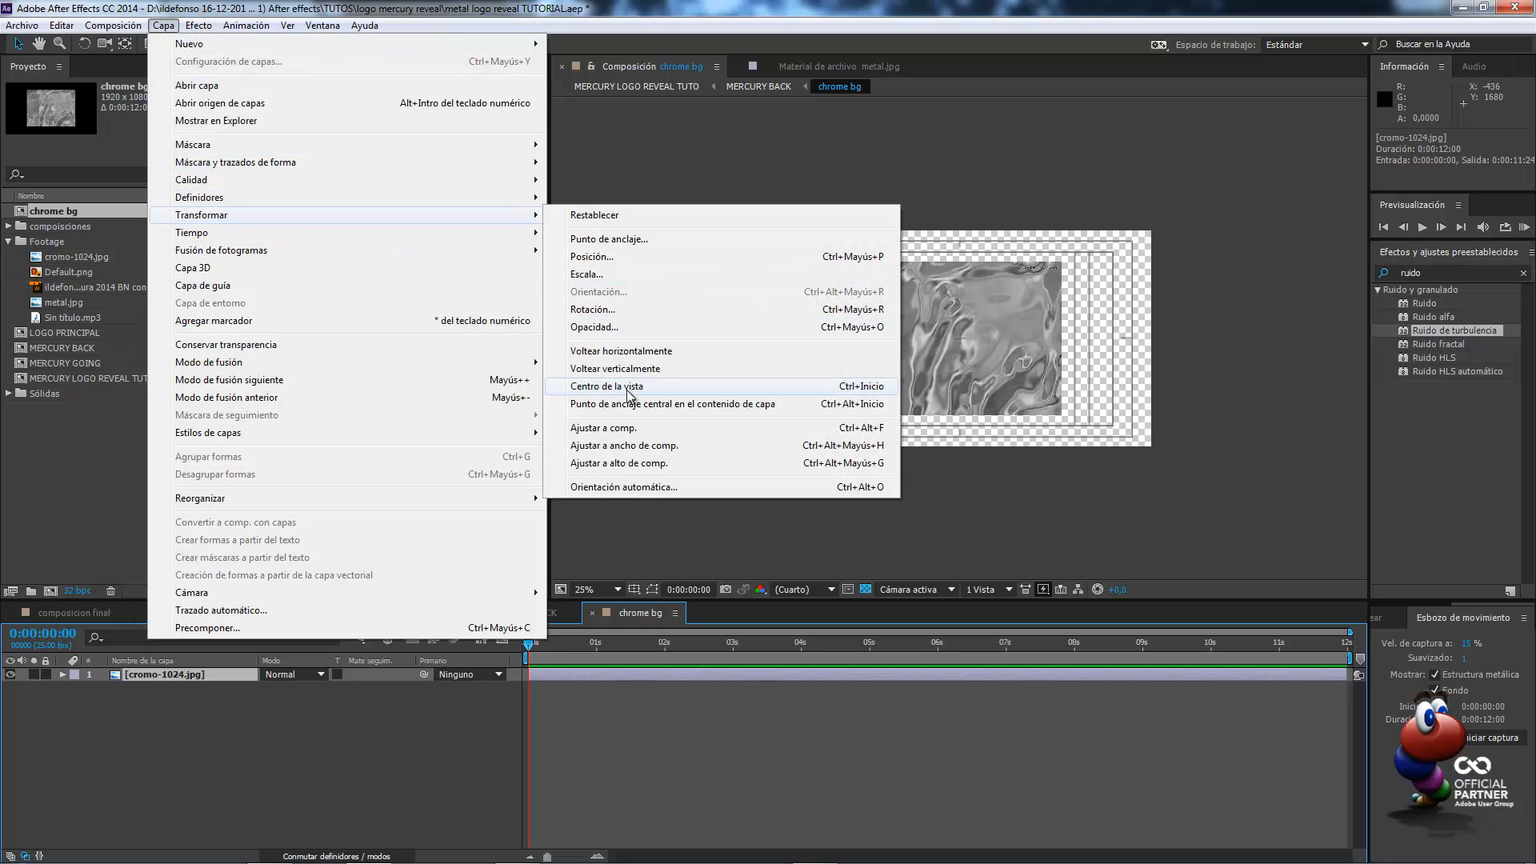
{"action": "left_click", "coordinate": [632, 429]}
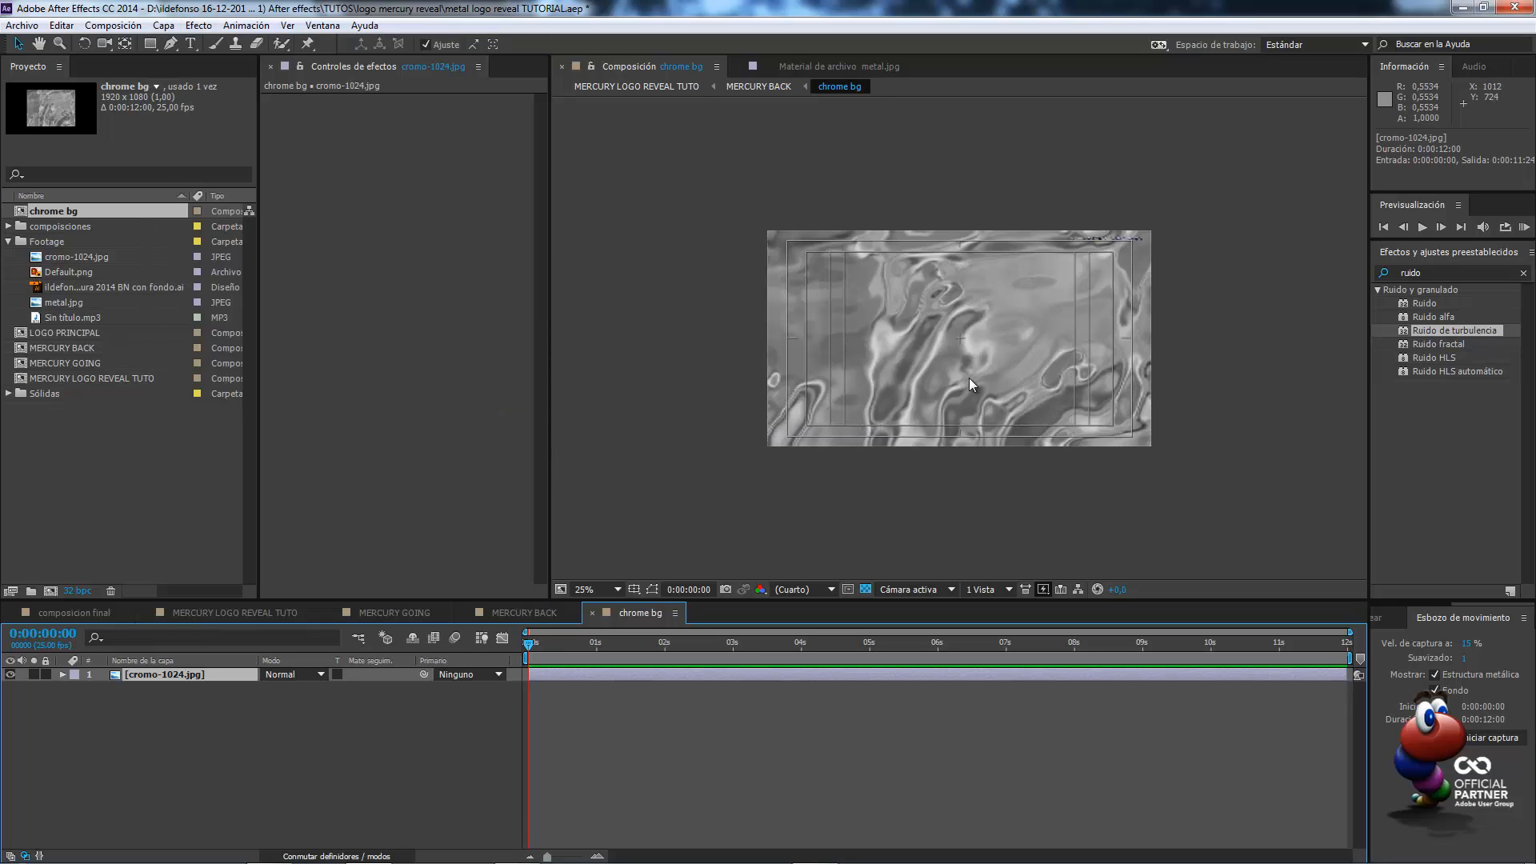
{"action": "left_click", "coordinate": [592, 613]}
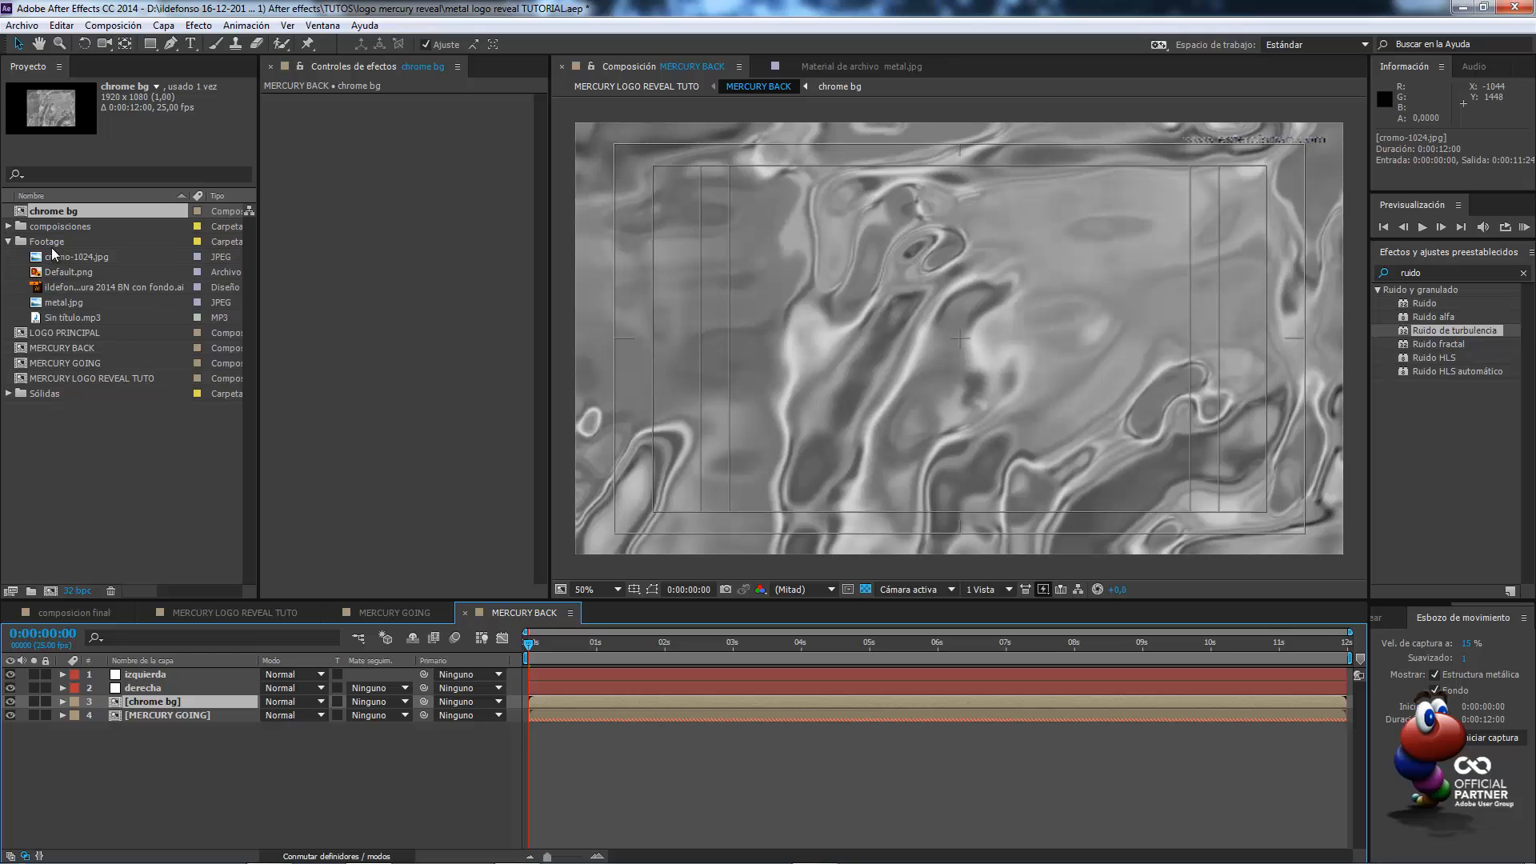
Place LOGO PRINCIPAL directly above chrome bg in MERCURY BACK and set it as the alpha matte of chrome bg
{"action": "left_click", "coordinate": [85, 333]}
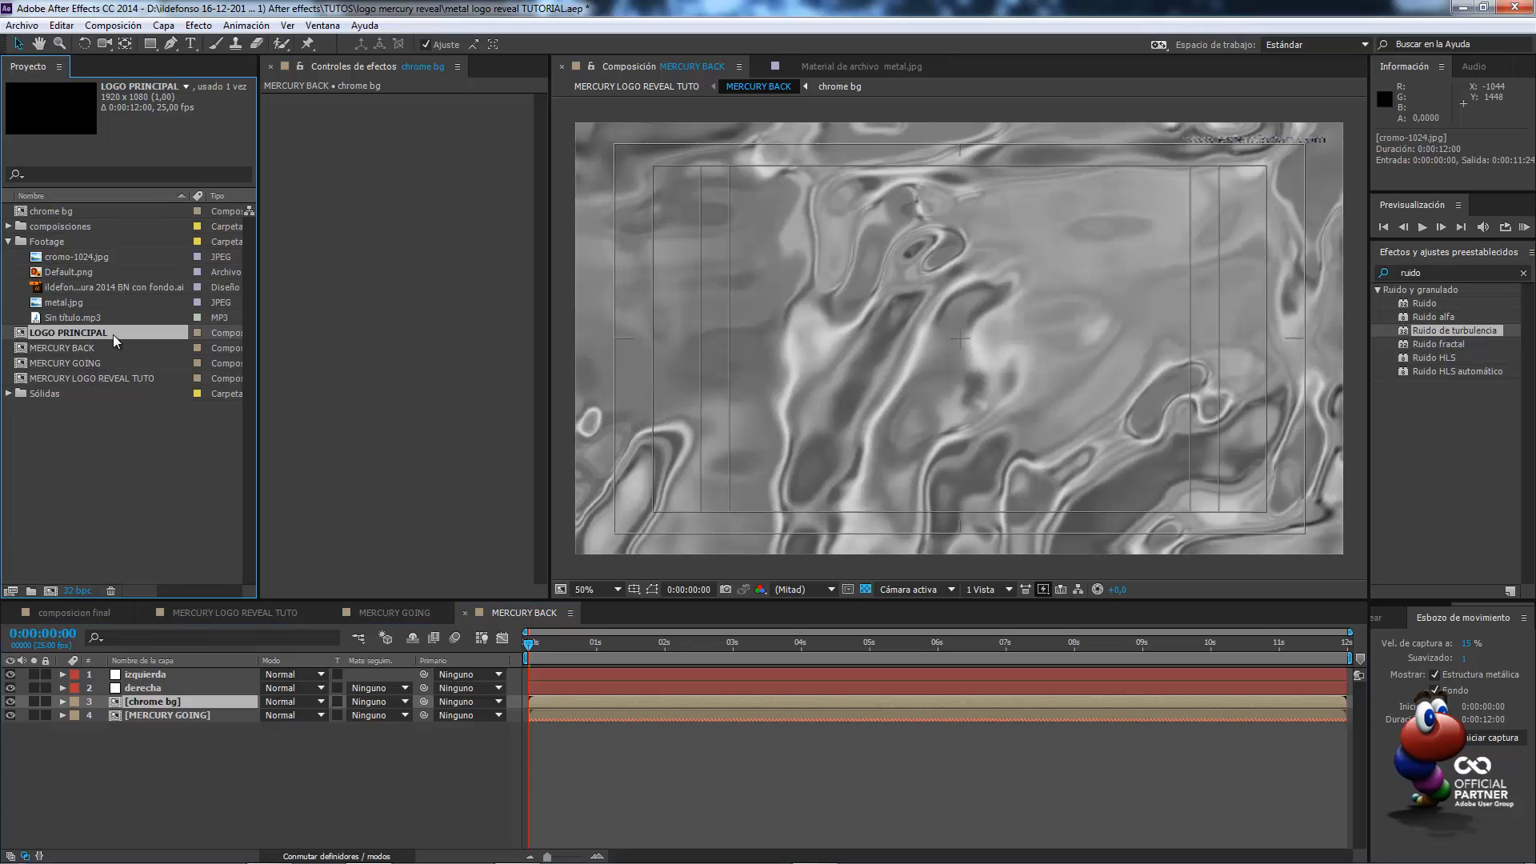
{"action": "left_click_drag", "start_coordinate": [103, 333], "coordinate": [160, 696]}
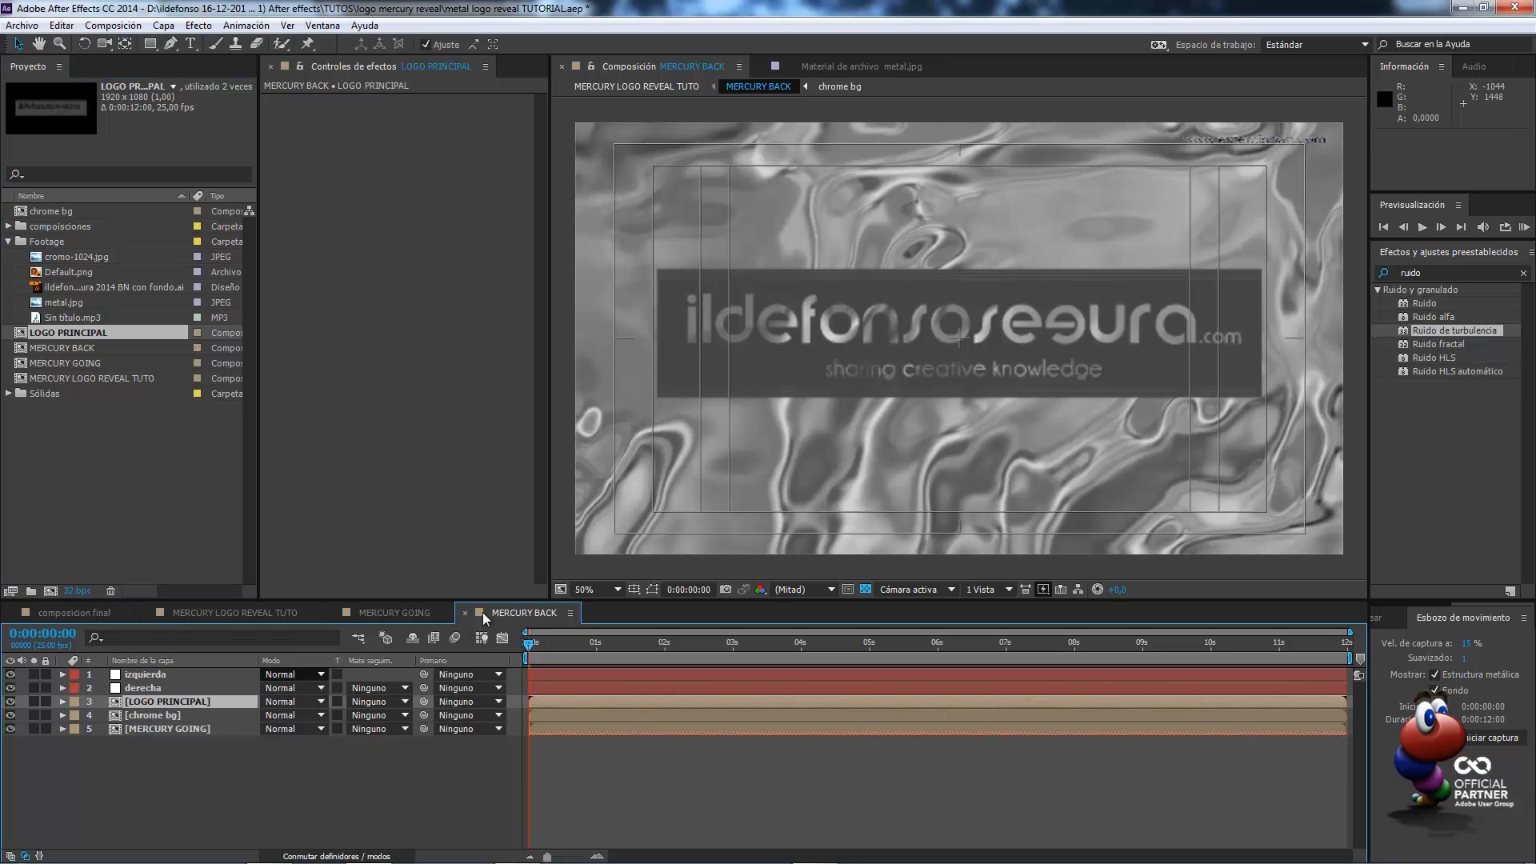
{"action": "scroll", "coordinate": [863, 499], "scroll_direction": "down", "scroll_amount": 1}
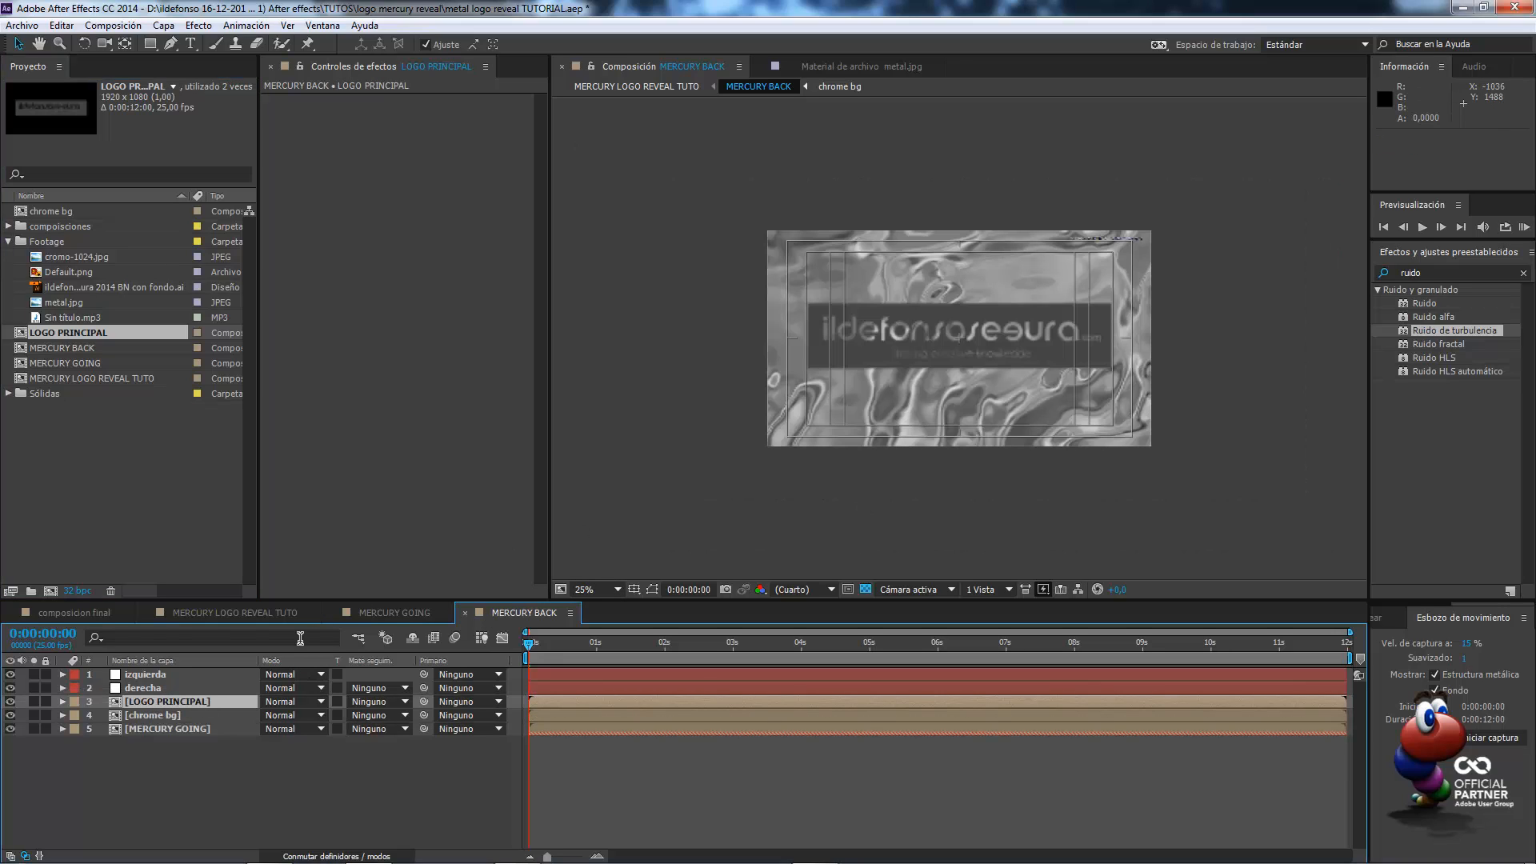
{"action": "left_click", "coordinate": [401, 718]}
{"action": "left_click", "coordinate": [418, 756]}
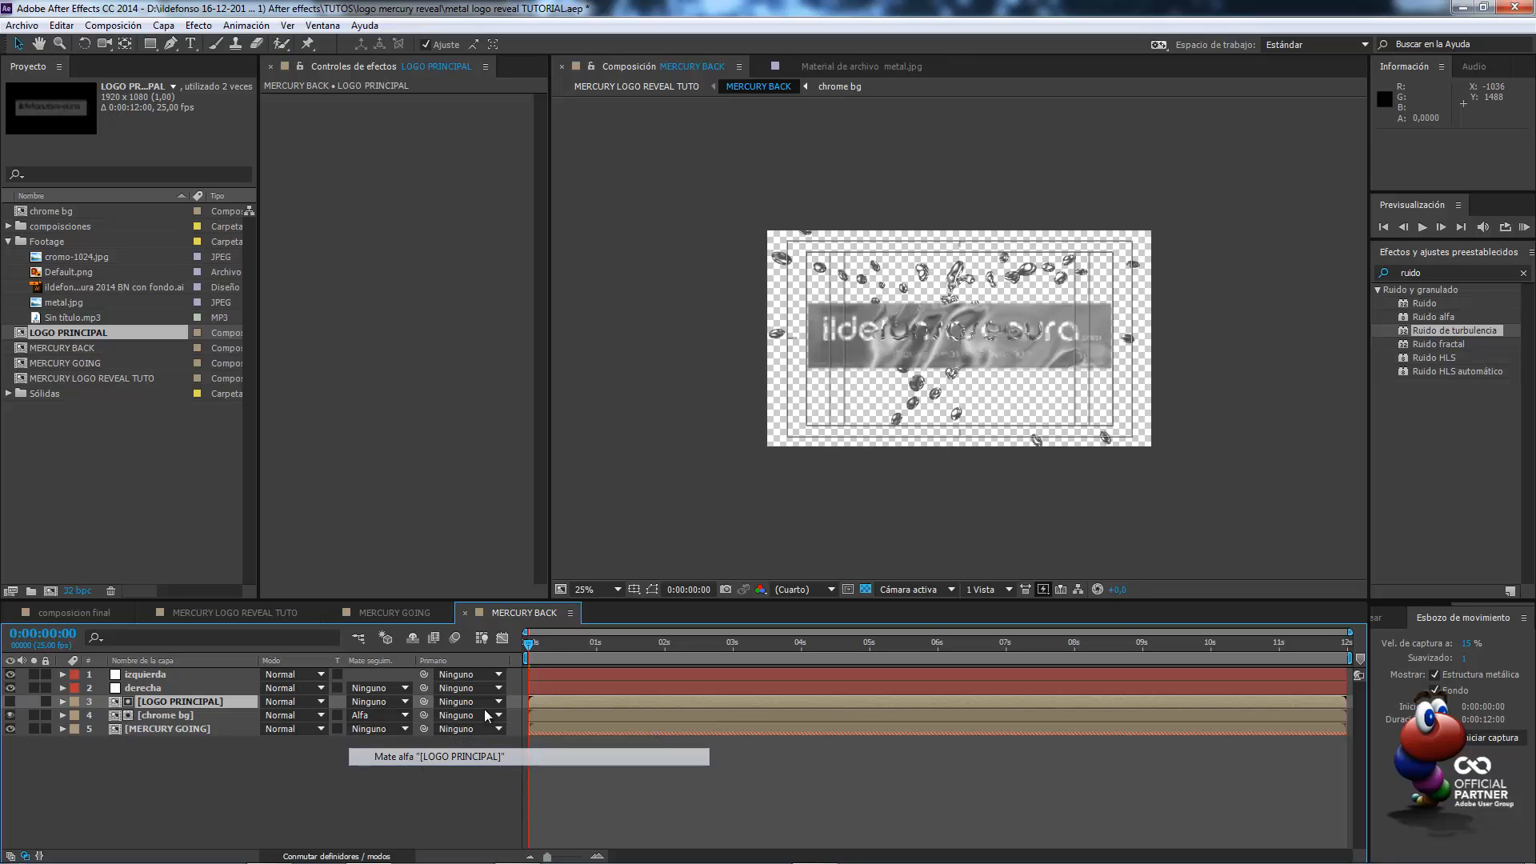
{"action": "key", "text": "period"}
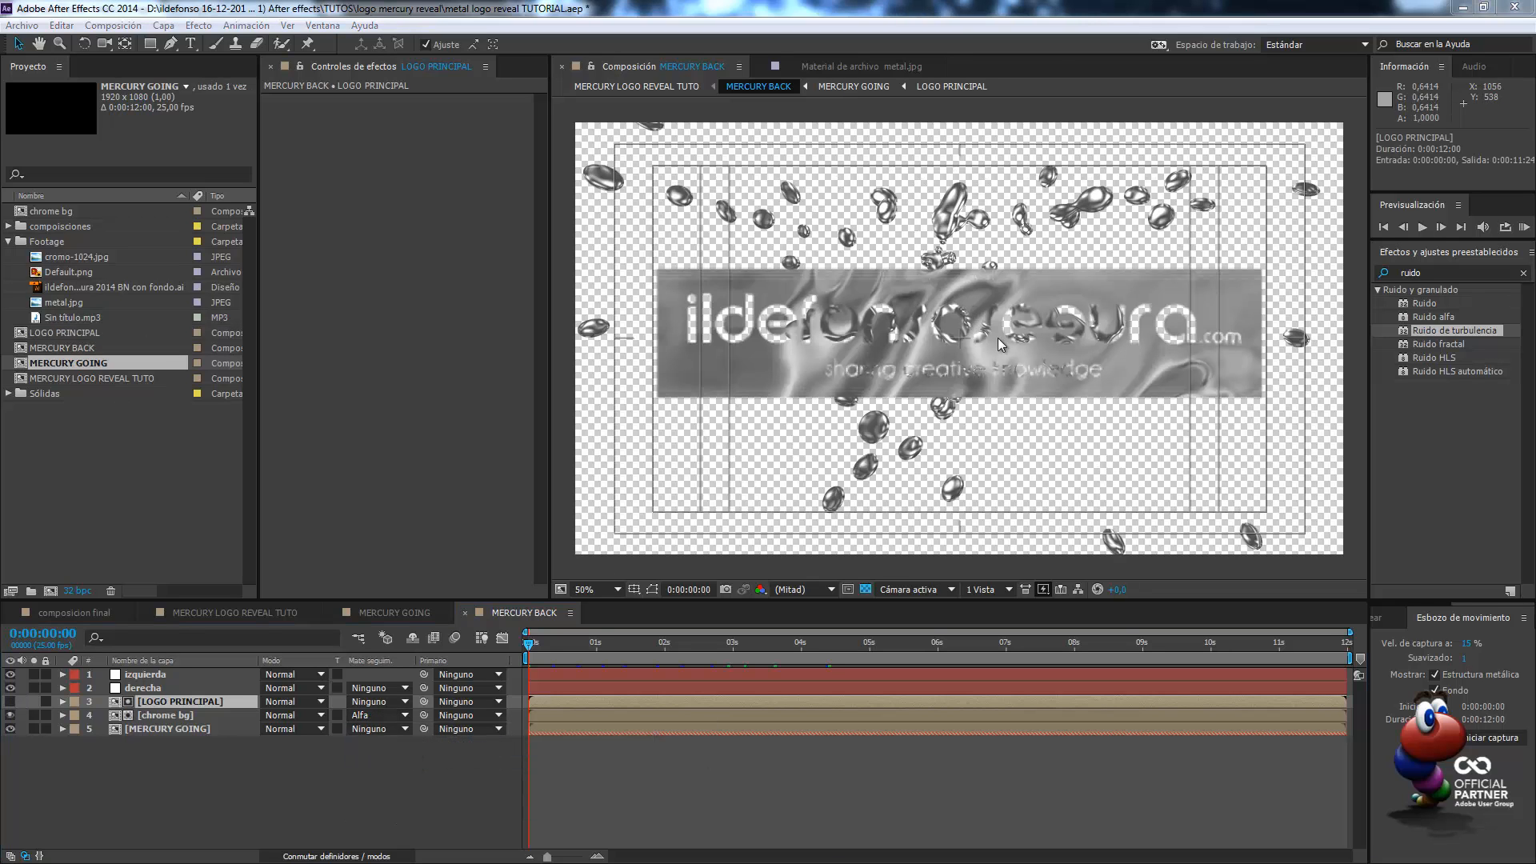
Copy the Ruido de turbulencia and CC Mr. Mercury effects from the mercury derecha layer in MERCURY GOING
{"action": "left_click", "coordinate": [192, 715]}
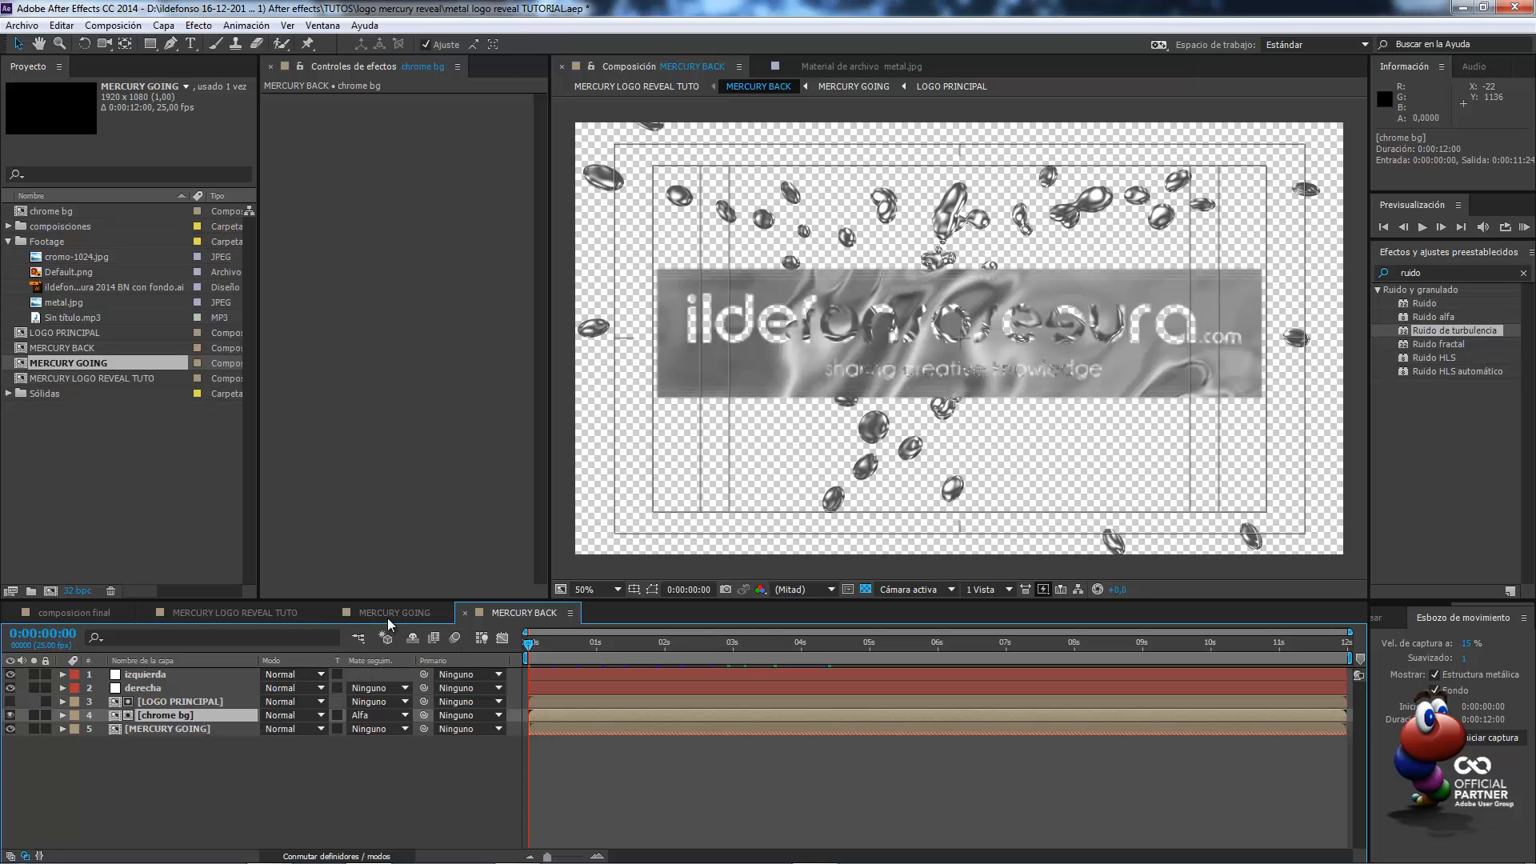
{"action": "left_click", "coordinate": [424, 618]}
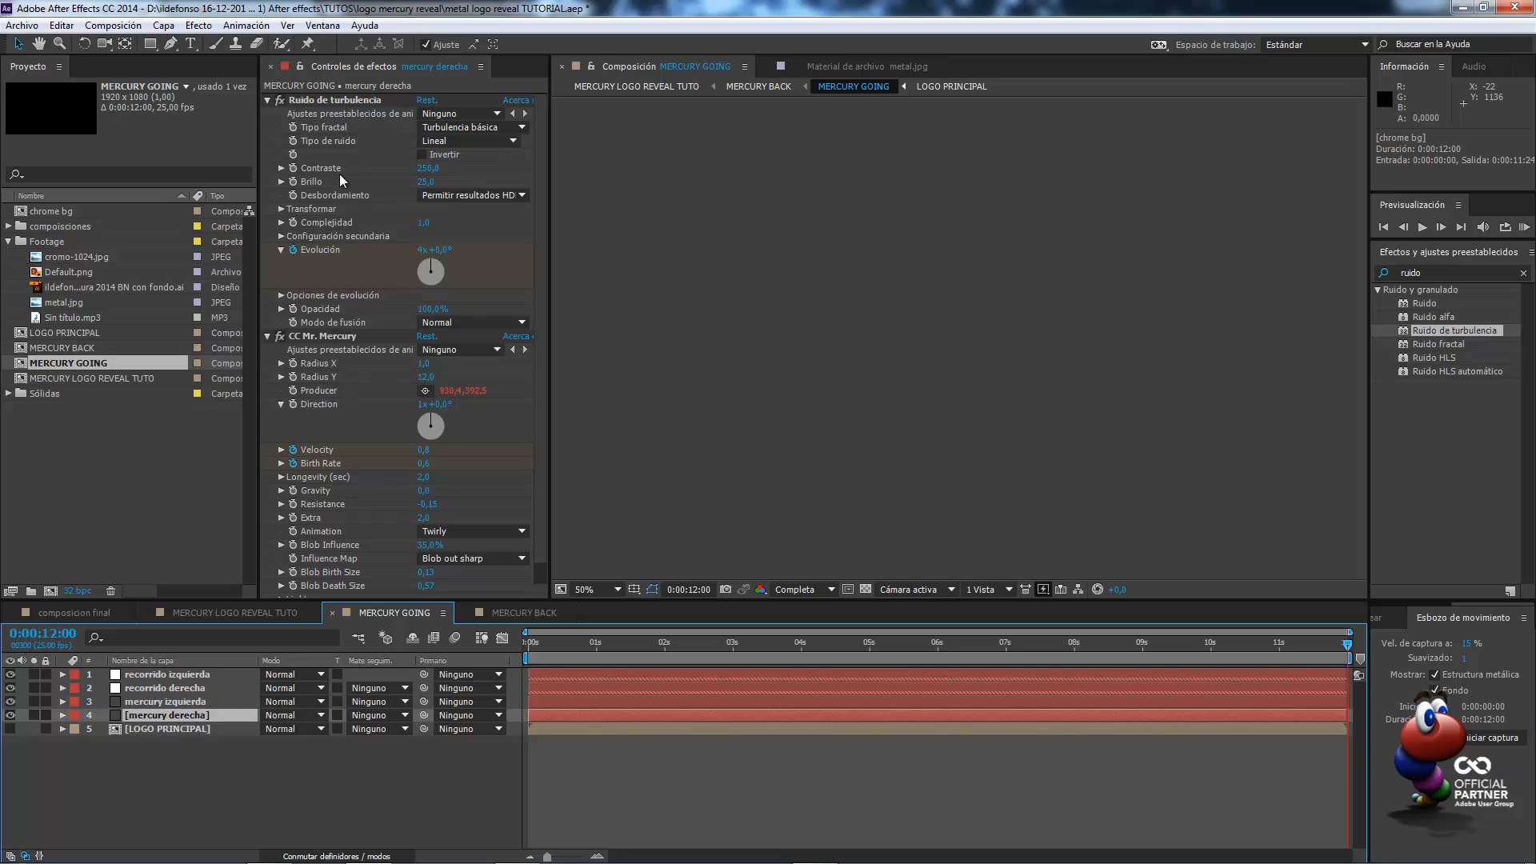
{"action": "left_click", "coordinate": [268, 101]}
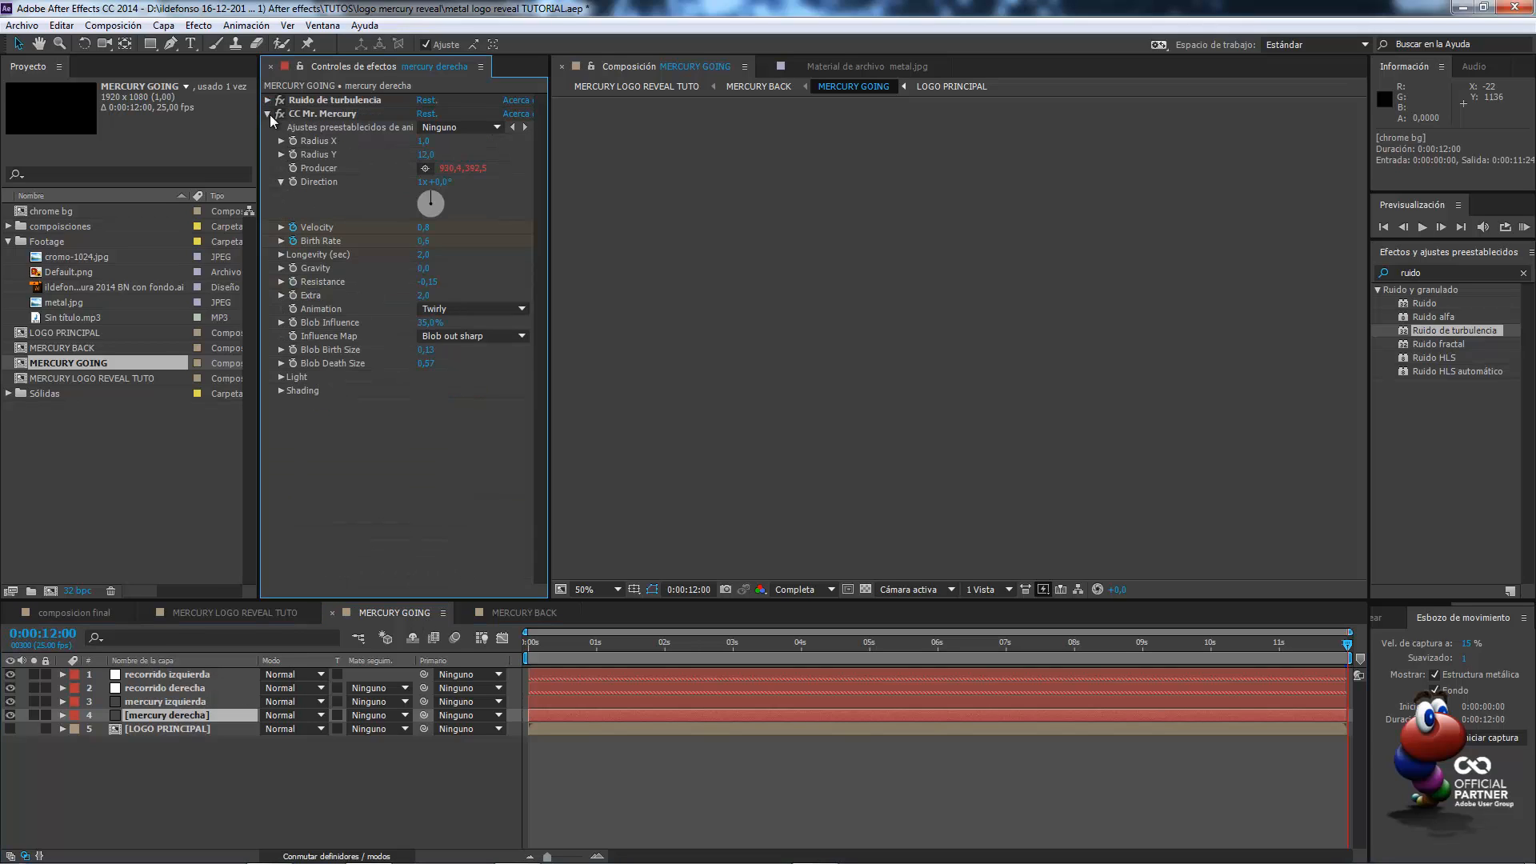
{"action": "left_click", "coordinate": [269, 114]}
{"action": "left_click", "coordinate": [321, 97]}
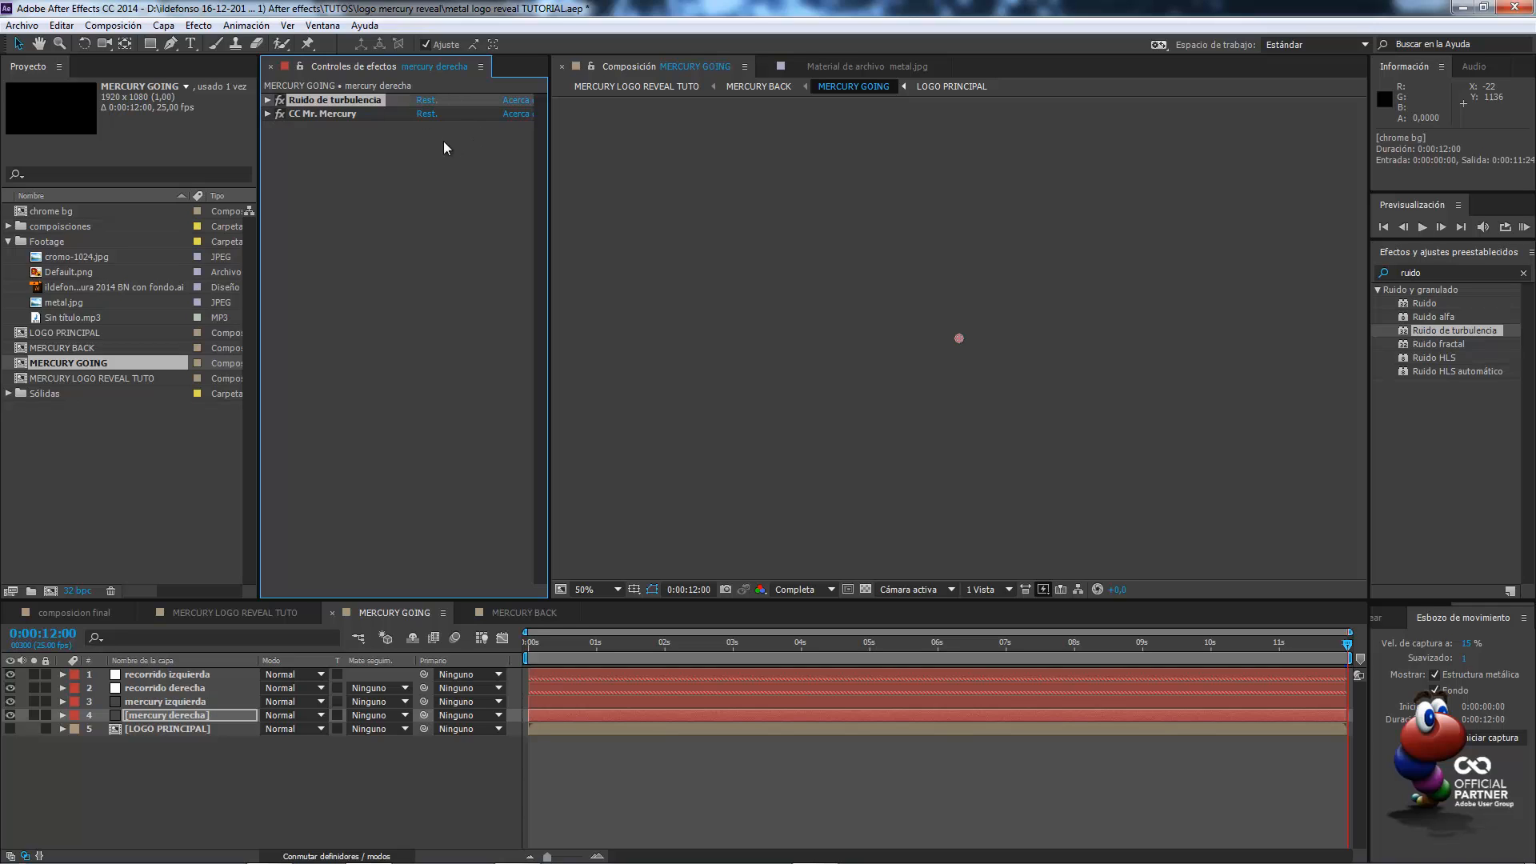
{"action": "left_click", "coordinate": [352, 114], "text": "shift"}
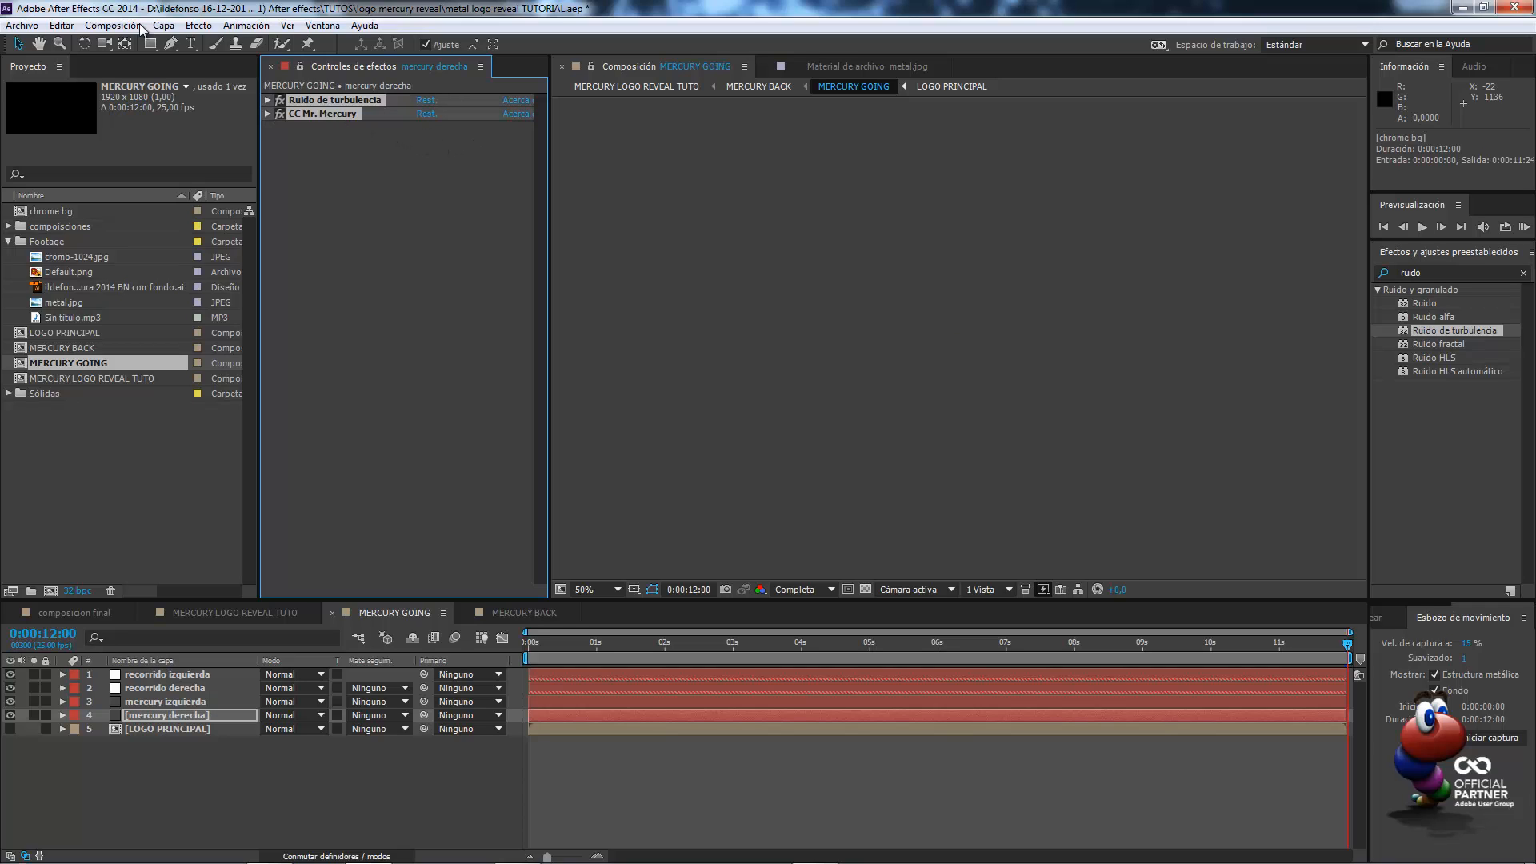
{"action": "left_click", "coordinate": [70, 26]}
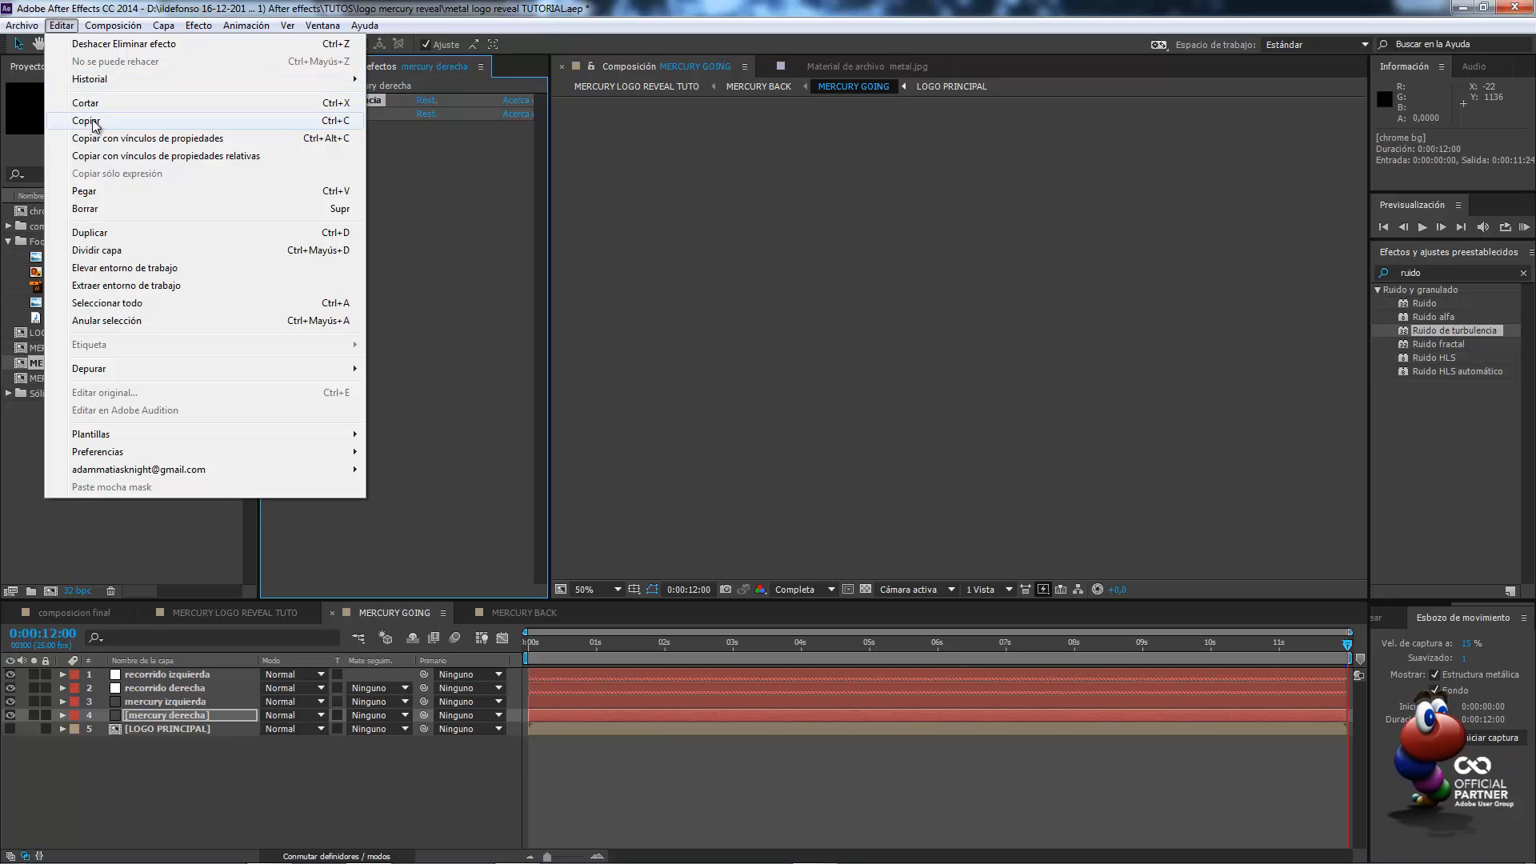
{"action": "left_click", "coordinate": [93, 116]}
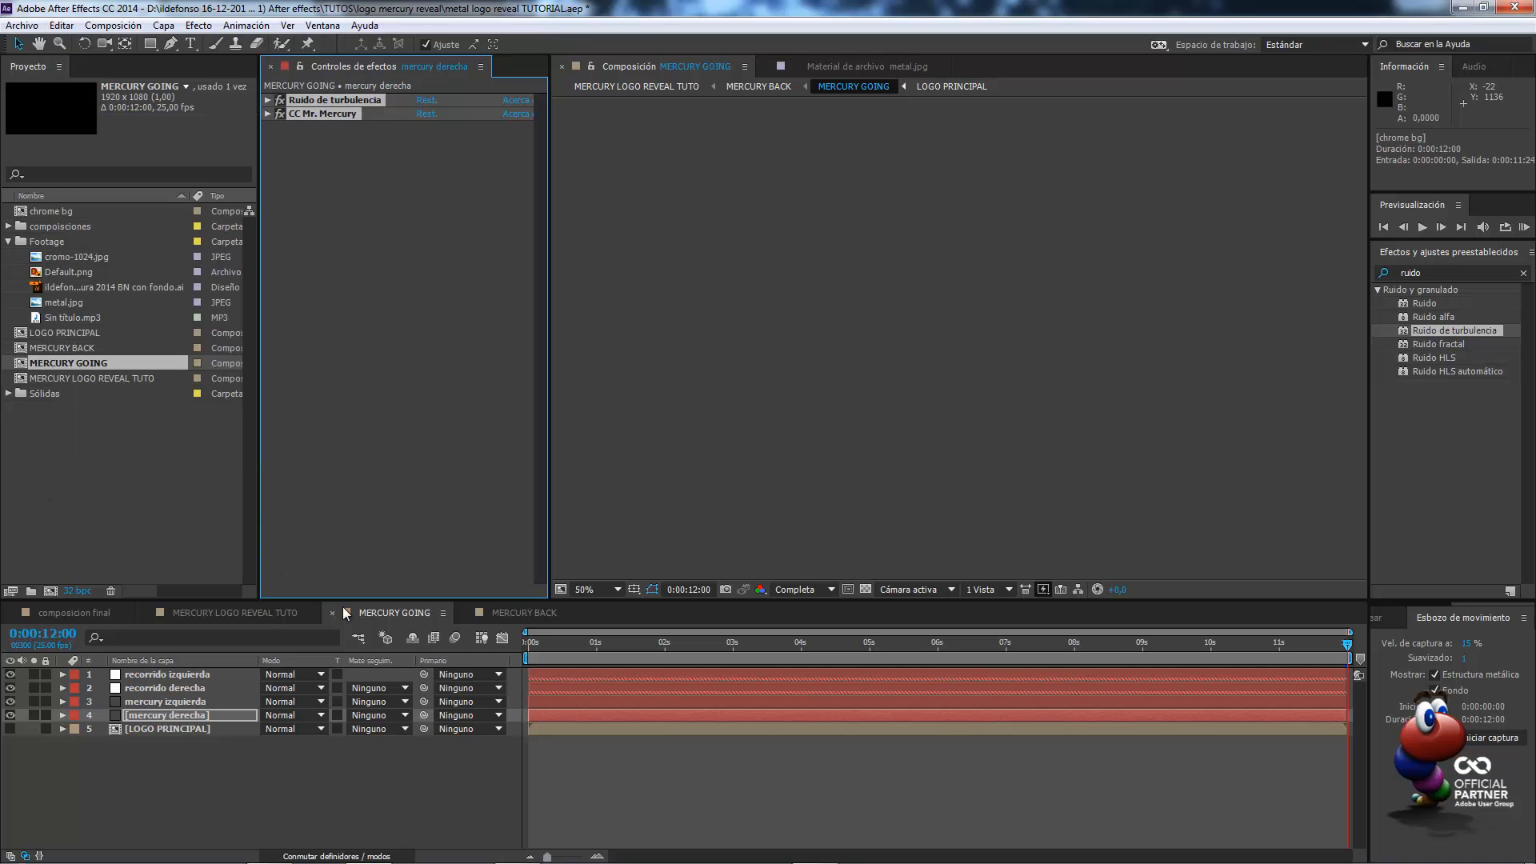
Paste the copied effects onto the chrome bg layer in MERCURY BACK and dismiss the expression warning
{"action": "left_click", "coordinate": [540, 616]}
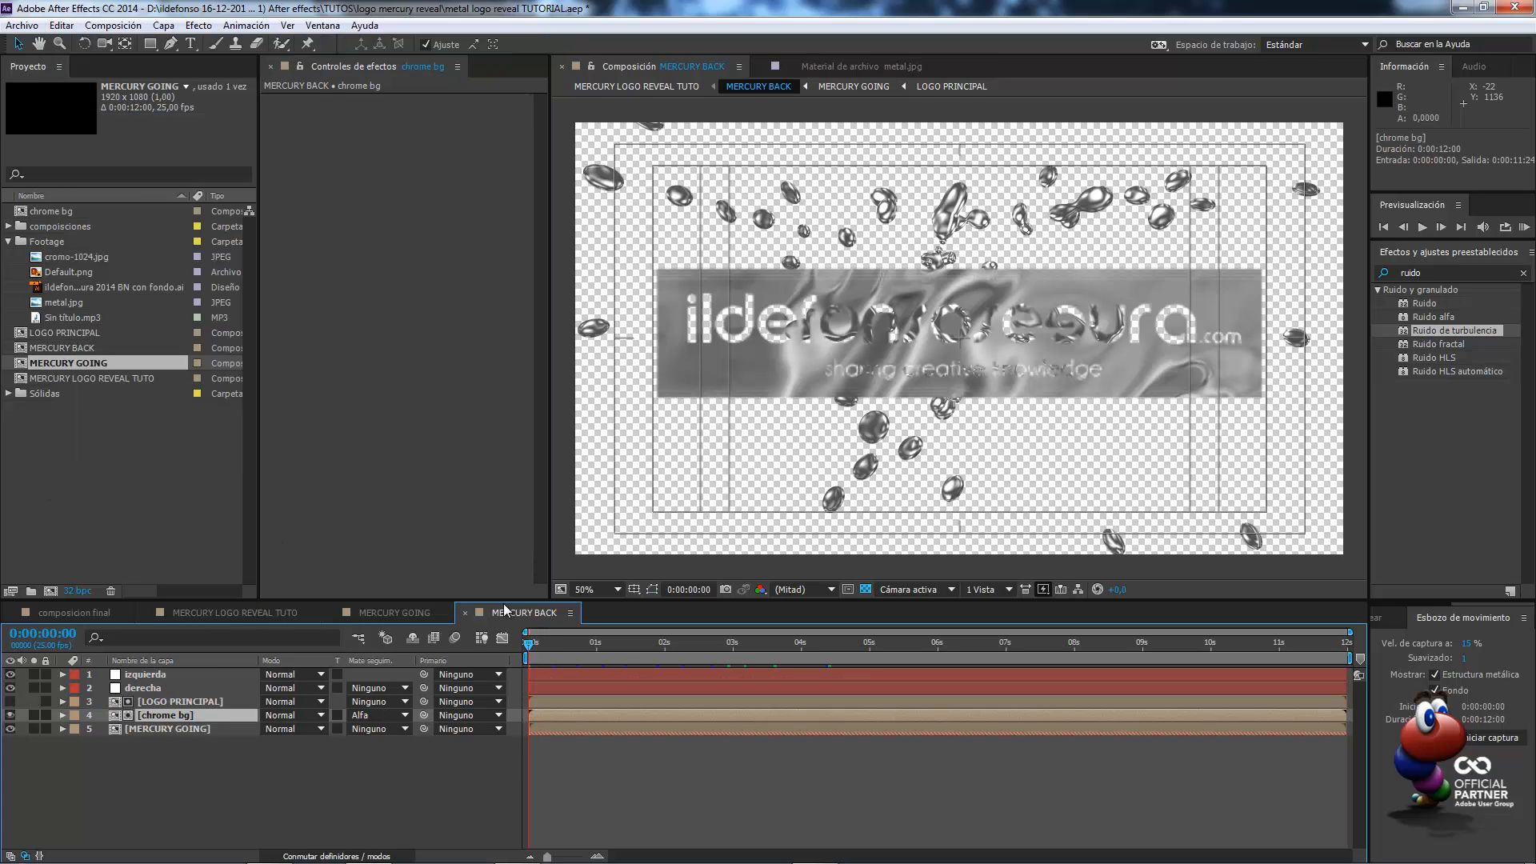
{"action": "left_click", "coordinate": [361, 520]}
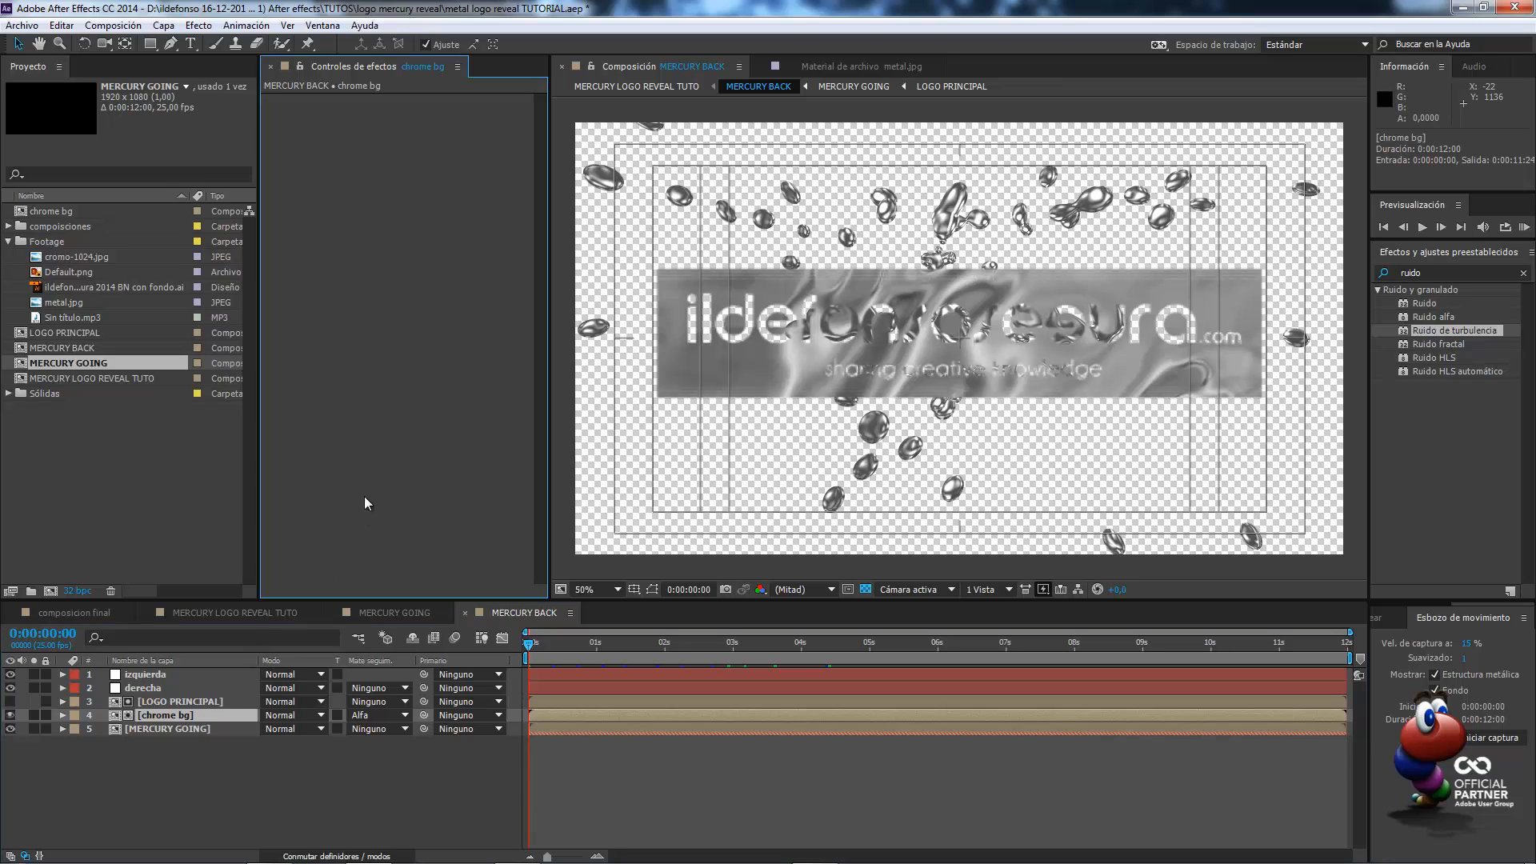
{"action": "left_click", "coordinate": [52, 26]}
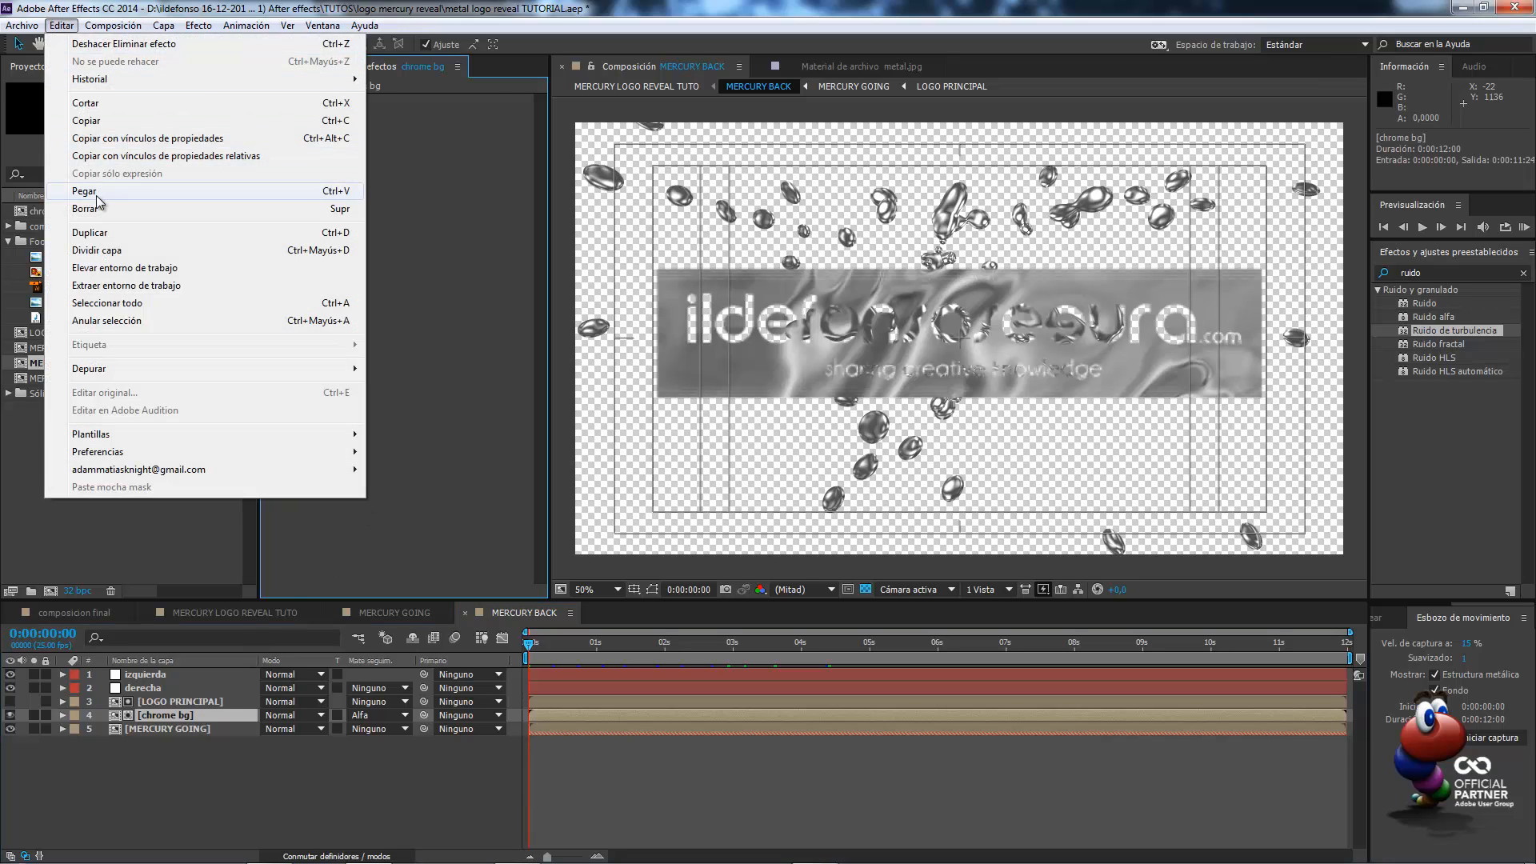
{"action": "left_click", "coordinate": [85, 191]}
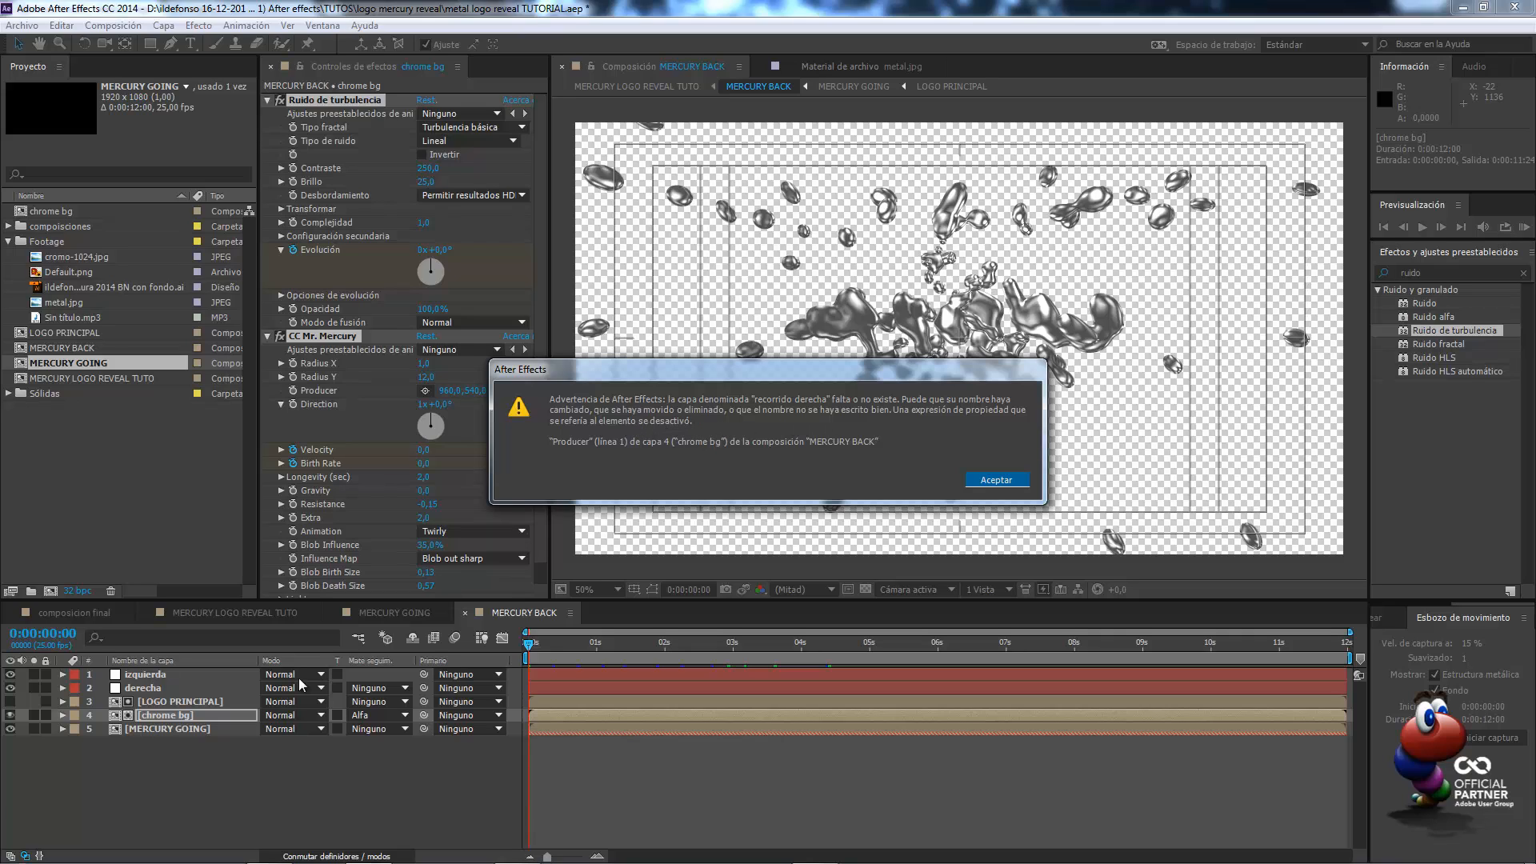
{"action": "left_click", "coordinate": [996, 480]}
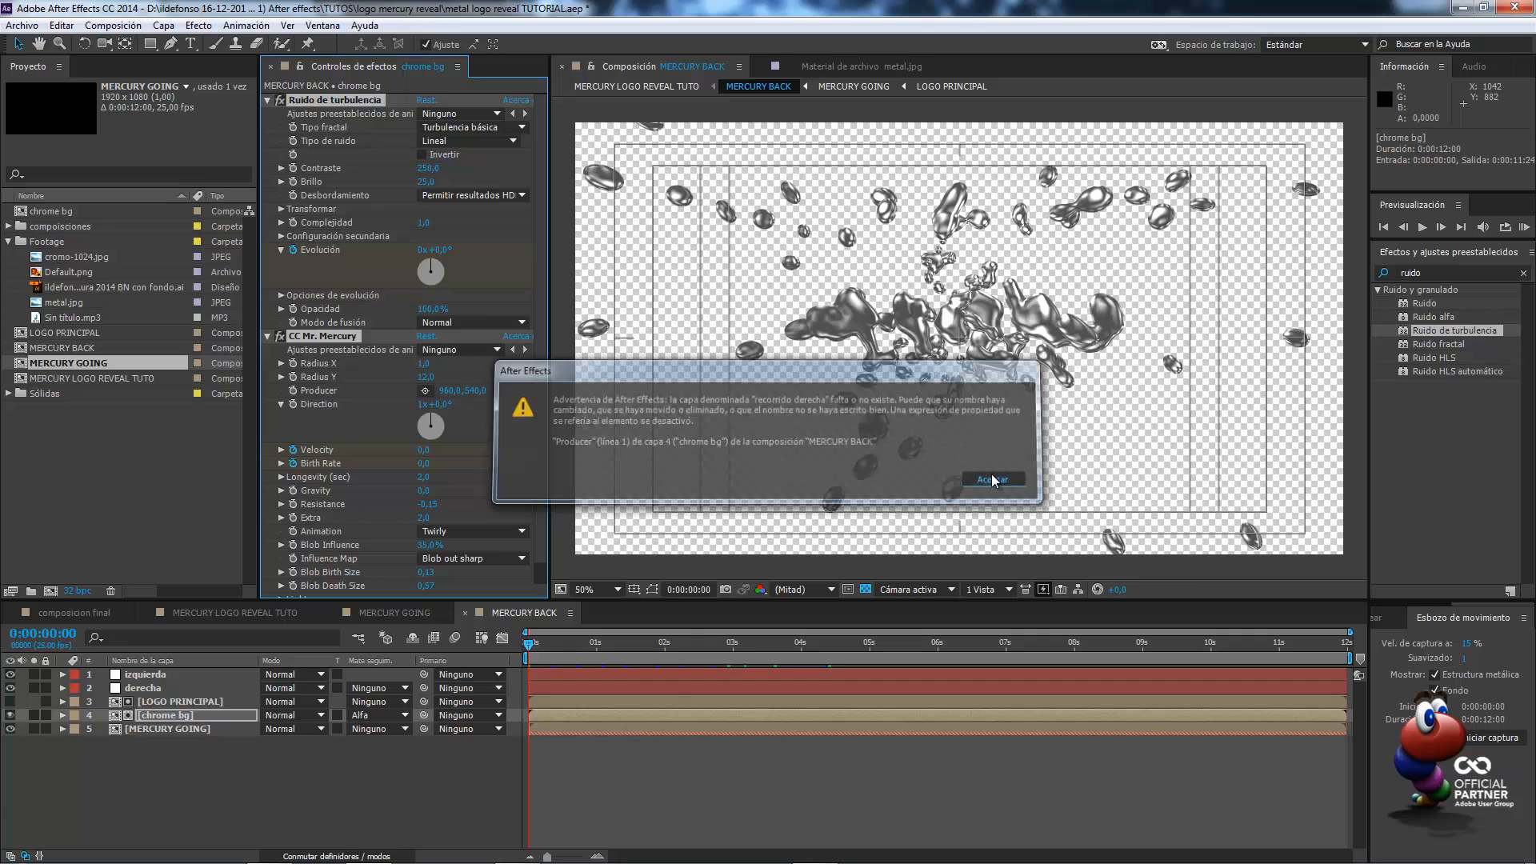
{"action": "left_click", "coordinate": [333, 415]}
Link chrome bg's CC Mr. Mercury Producer to the derecha null's position with an expression, and preview the motion
{"action": "left_click", "coordinate": [154, 688]}
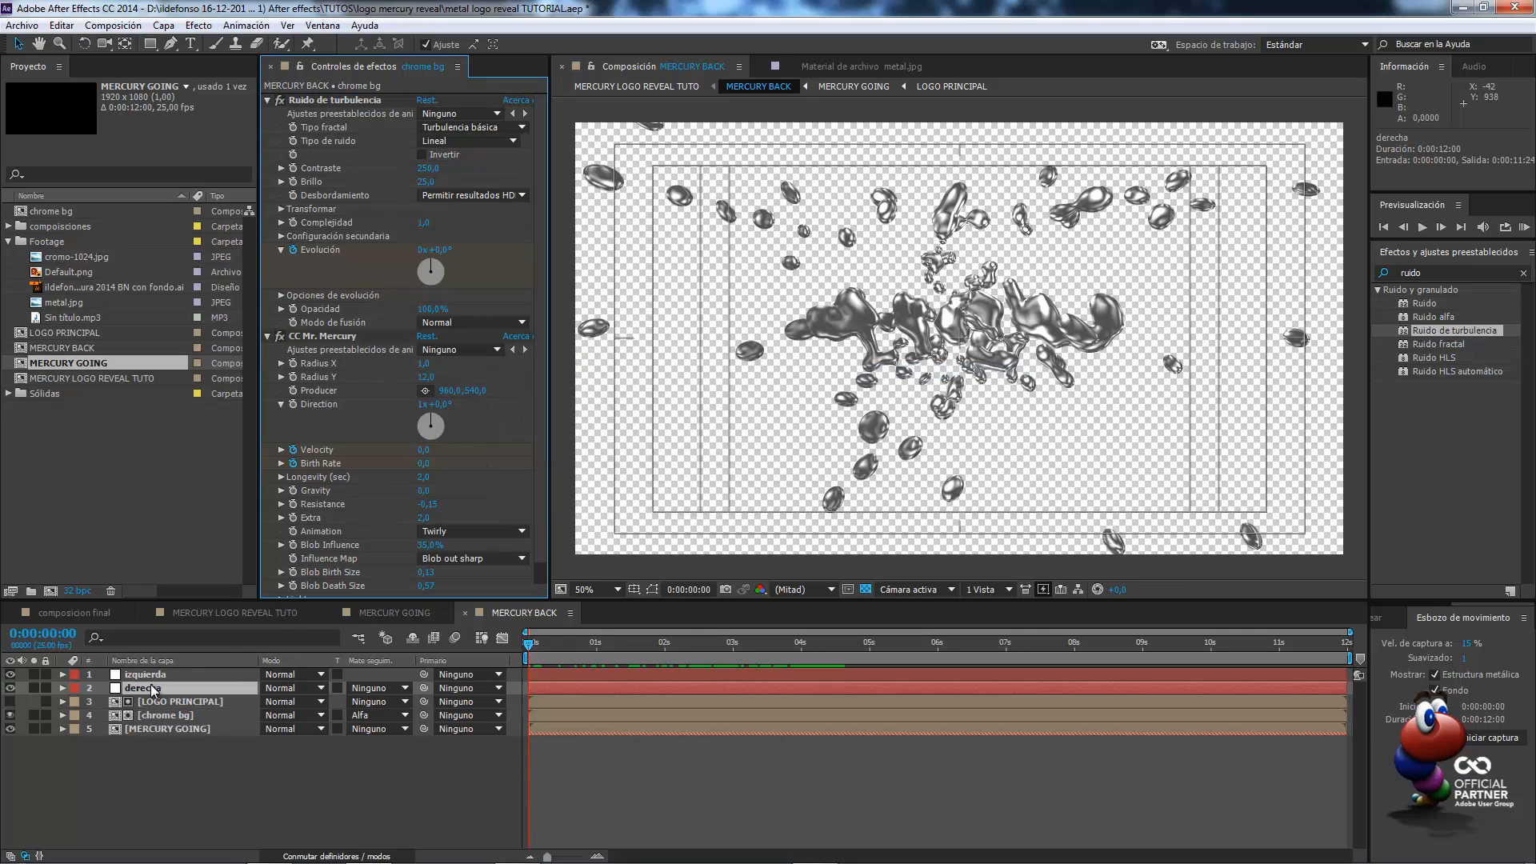
{"action": "key", "text": "p"}
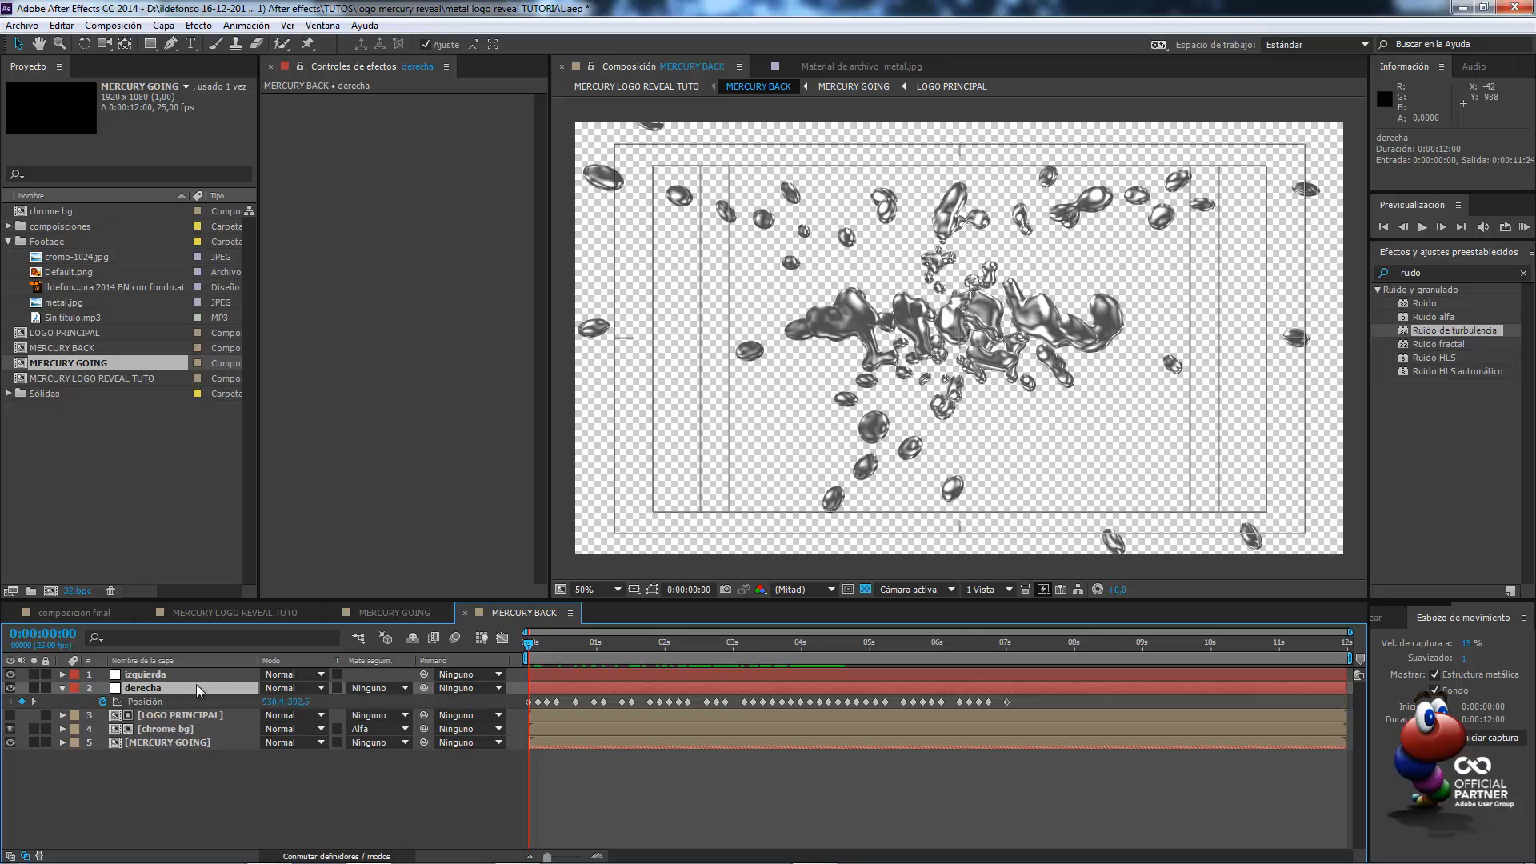
{"action": "left_click", "coordinate": [181, 729]}
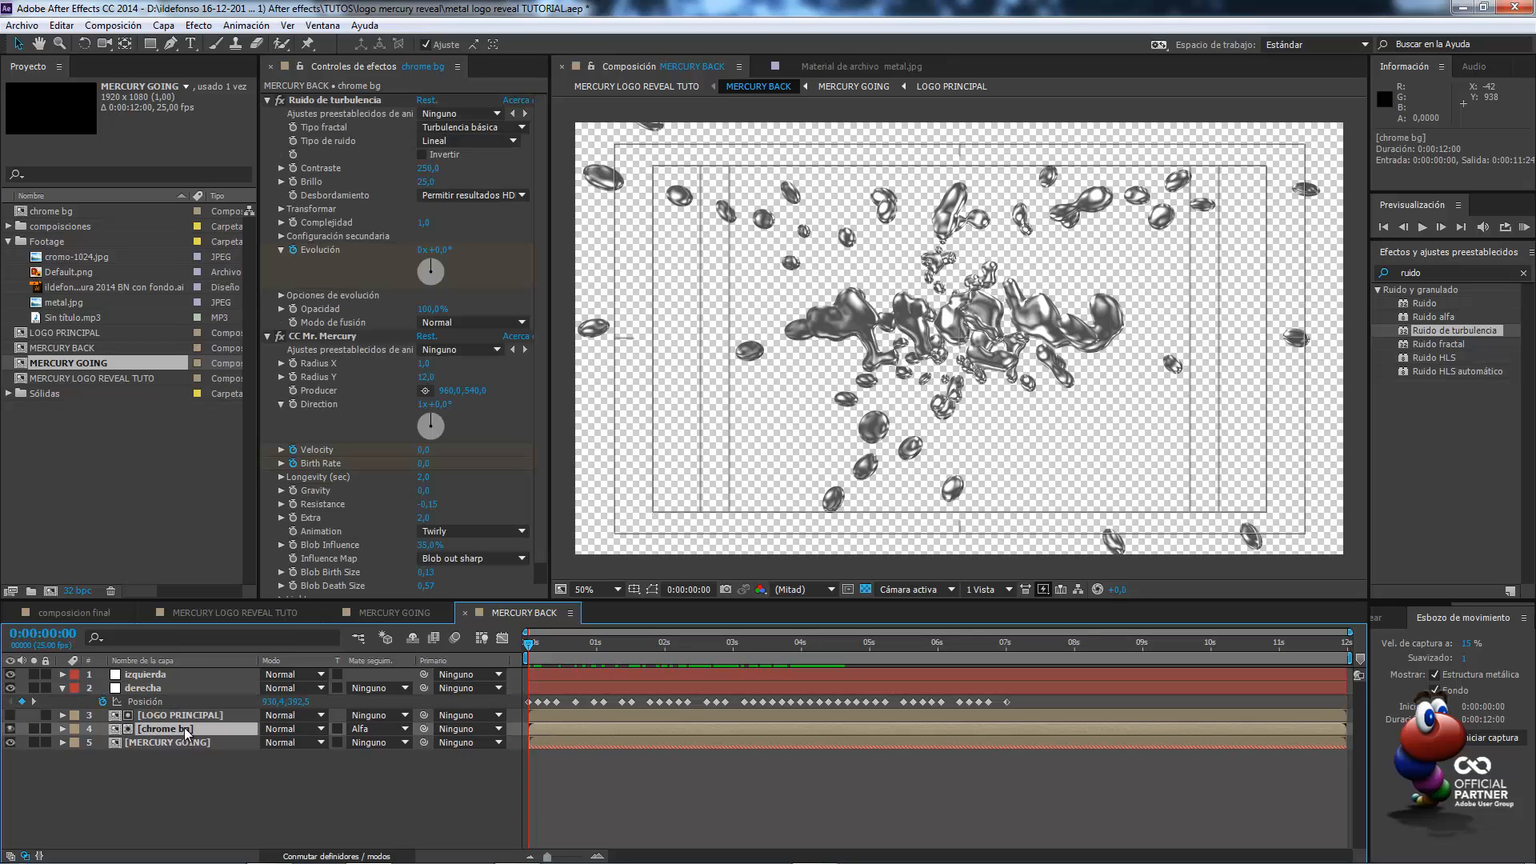
{"action": "left_click", "coordinate": [280, 401]}
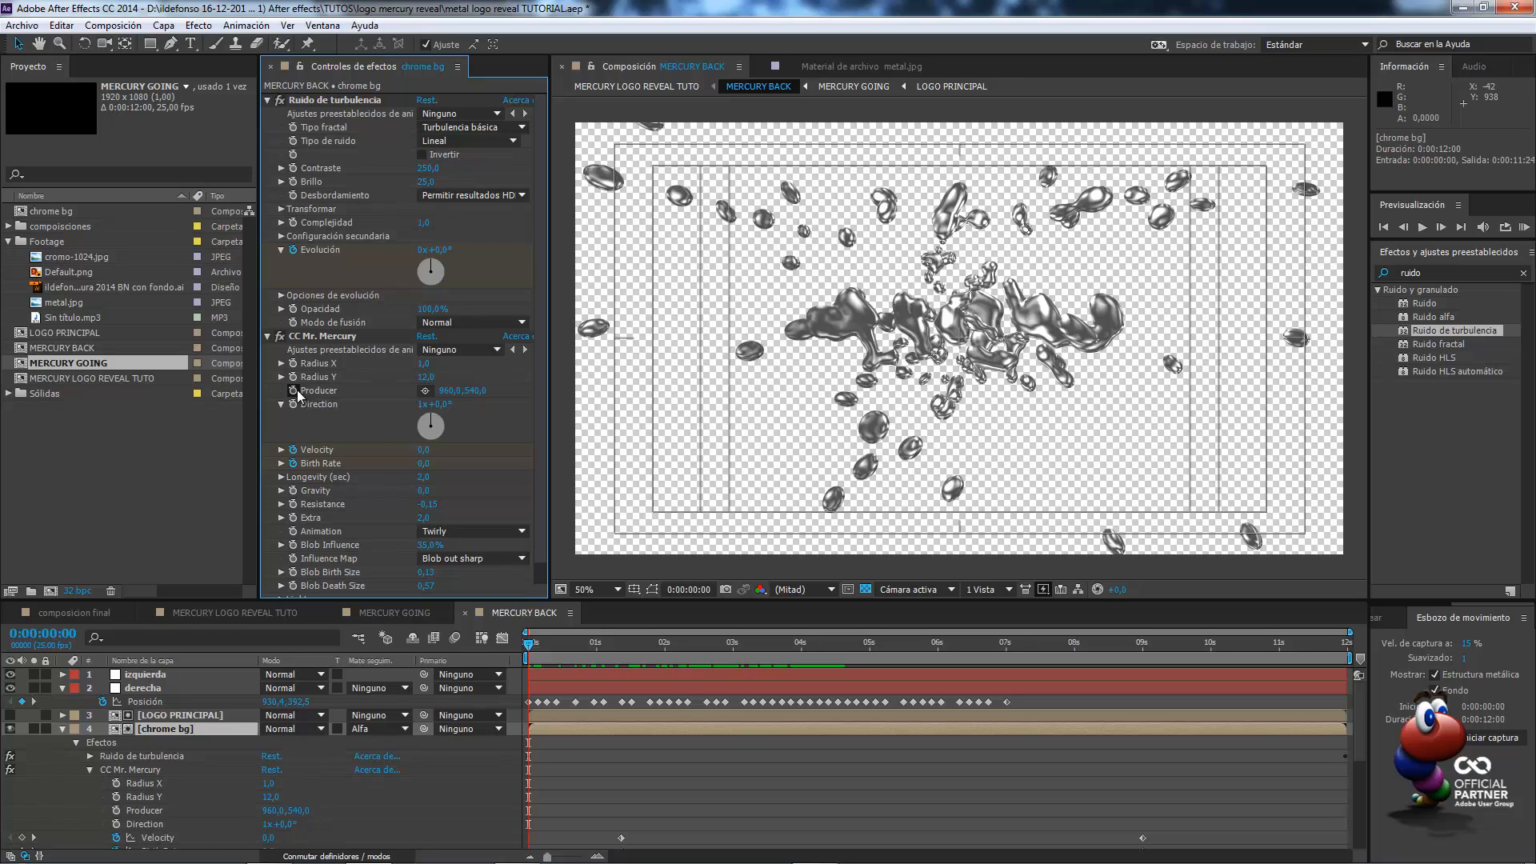
{"action": "left_click", "coordinate": [293, 390], "text": "alt"}
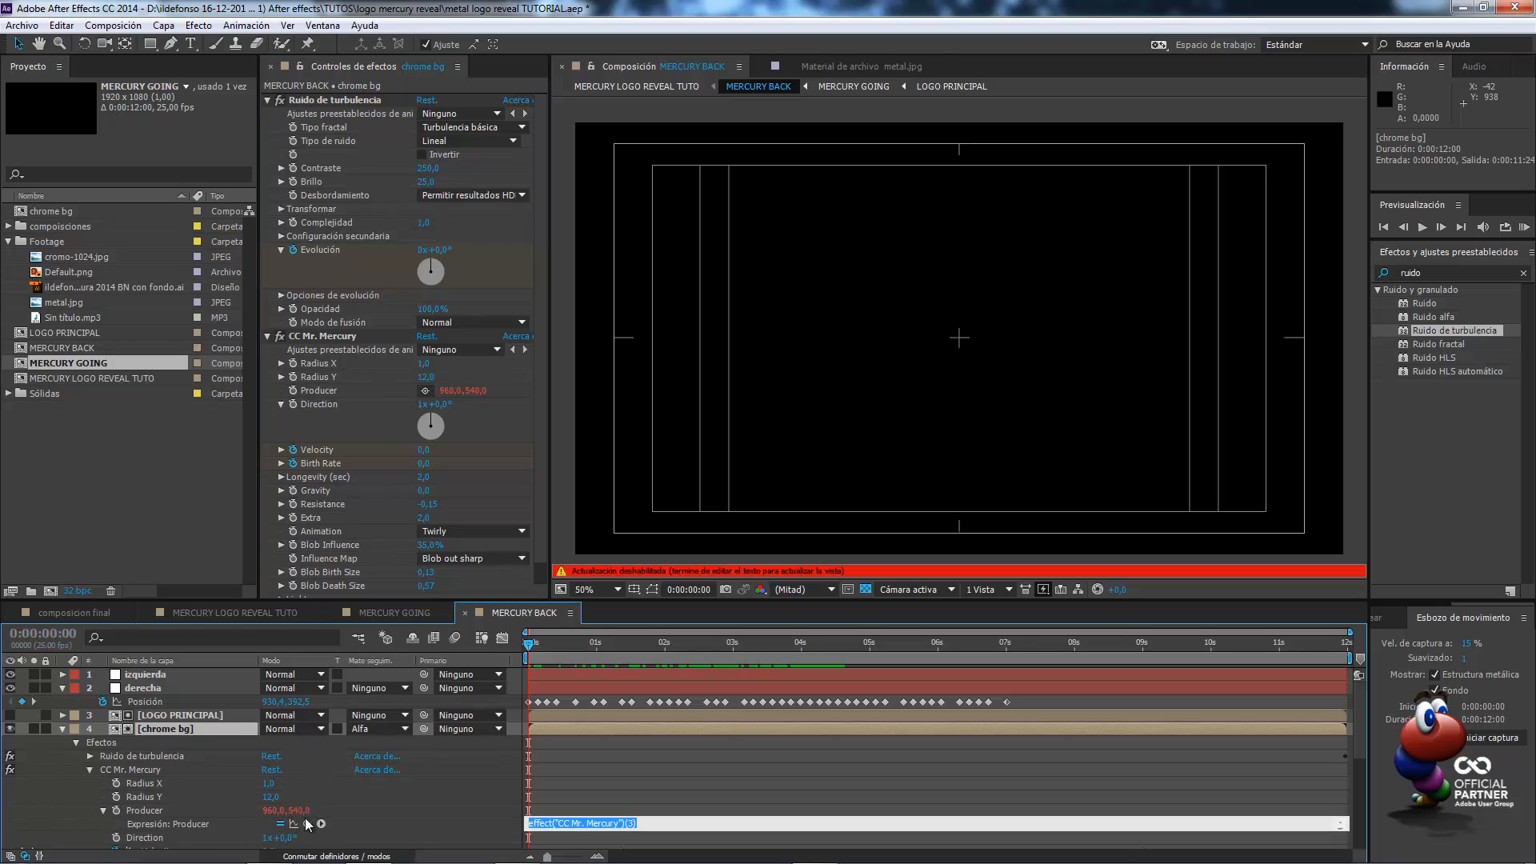
{"action": "left_click_drag", "start_coordinate": [308, 824], "coordinate": [212, 706]}
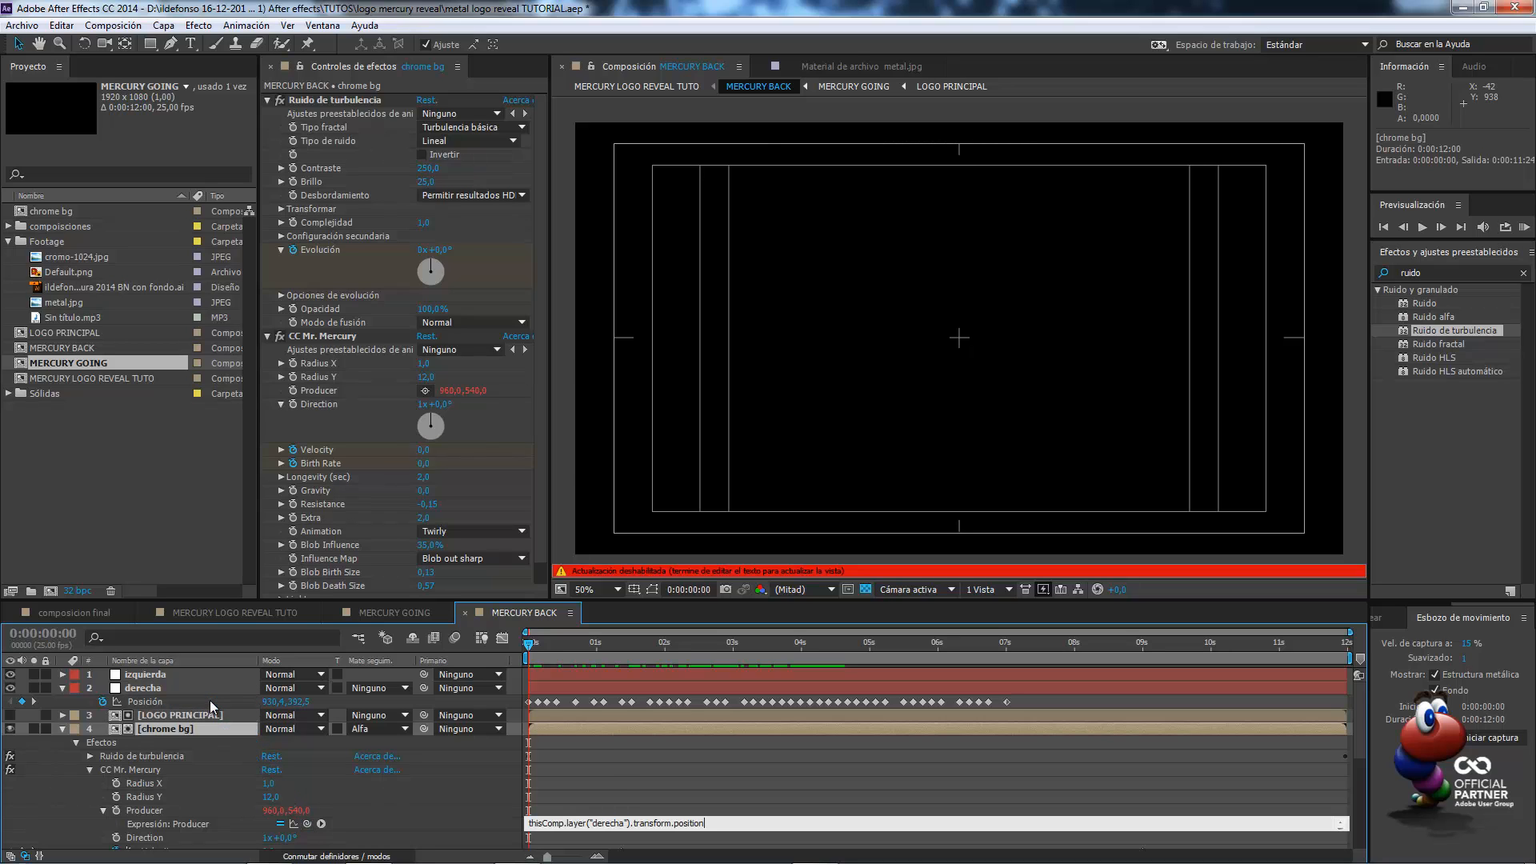
{"action": "left_click", "coordinate": [594, 645]}
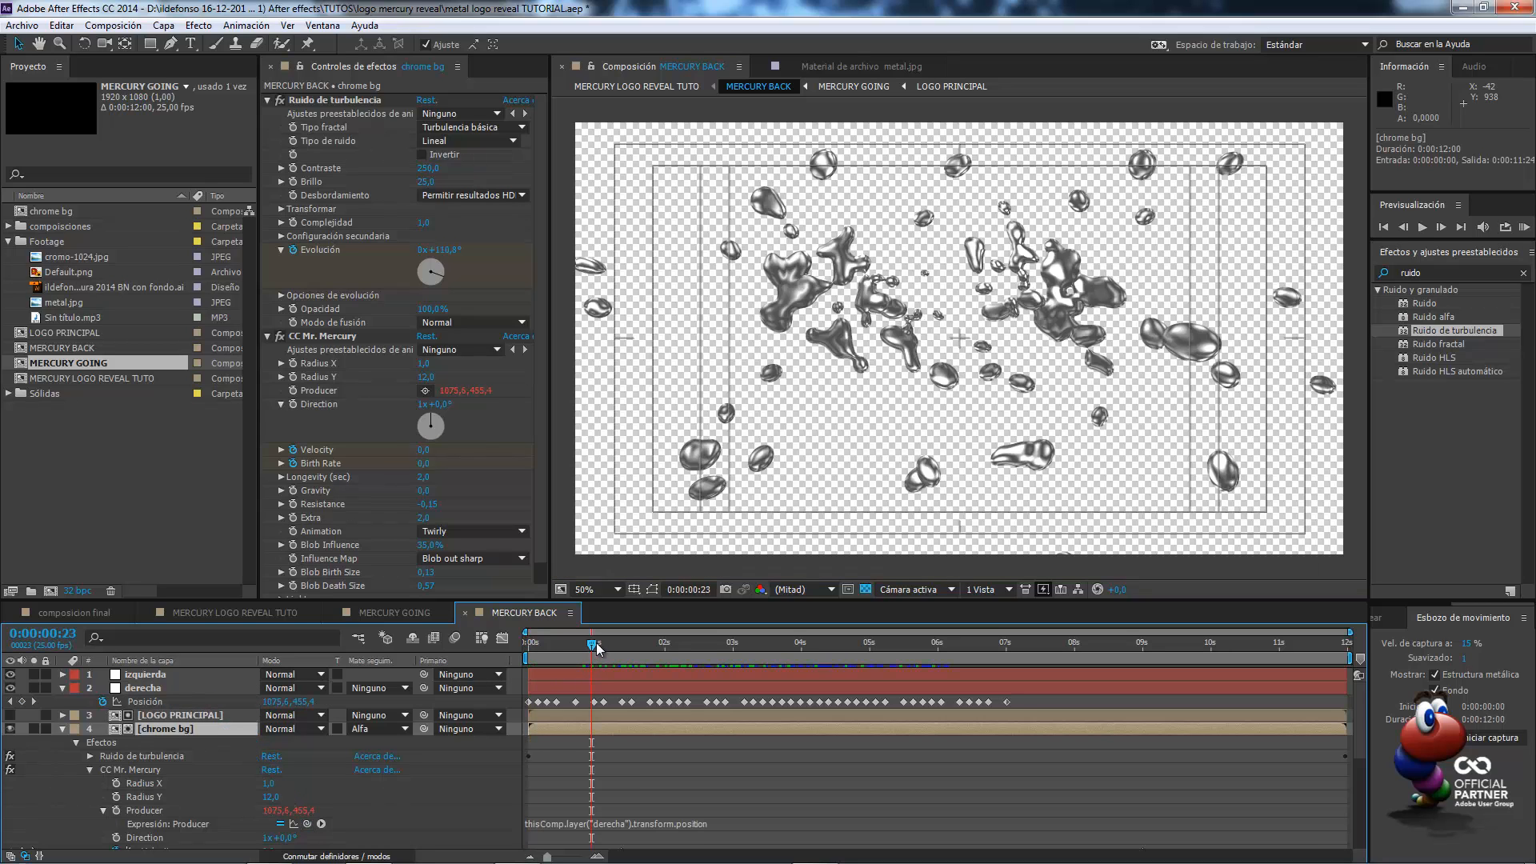
{"action": "left_click_drag", "start_coordinate": [598, 647], "coordinate": [706, 645]}
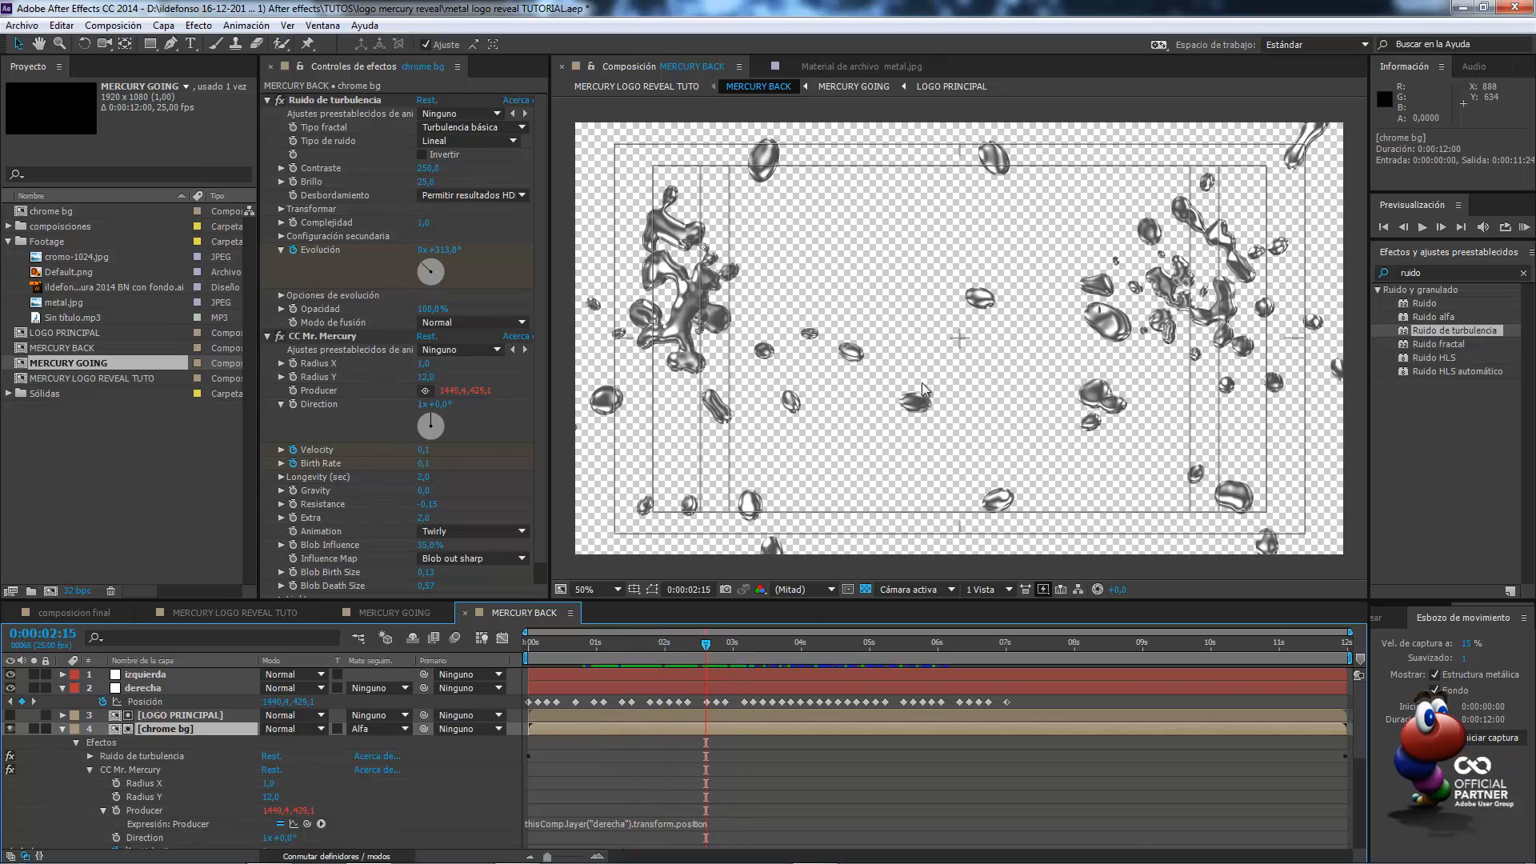
Hide the MERCURY GOING layer and move the current time to 0:00:03:14 to view chrome bg's mercury alone
{"action": "left_click", "coordinate": [63, 728]}
{"action": "left_click", "coordinate": [11, 742]}
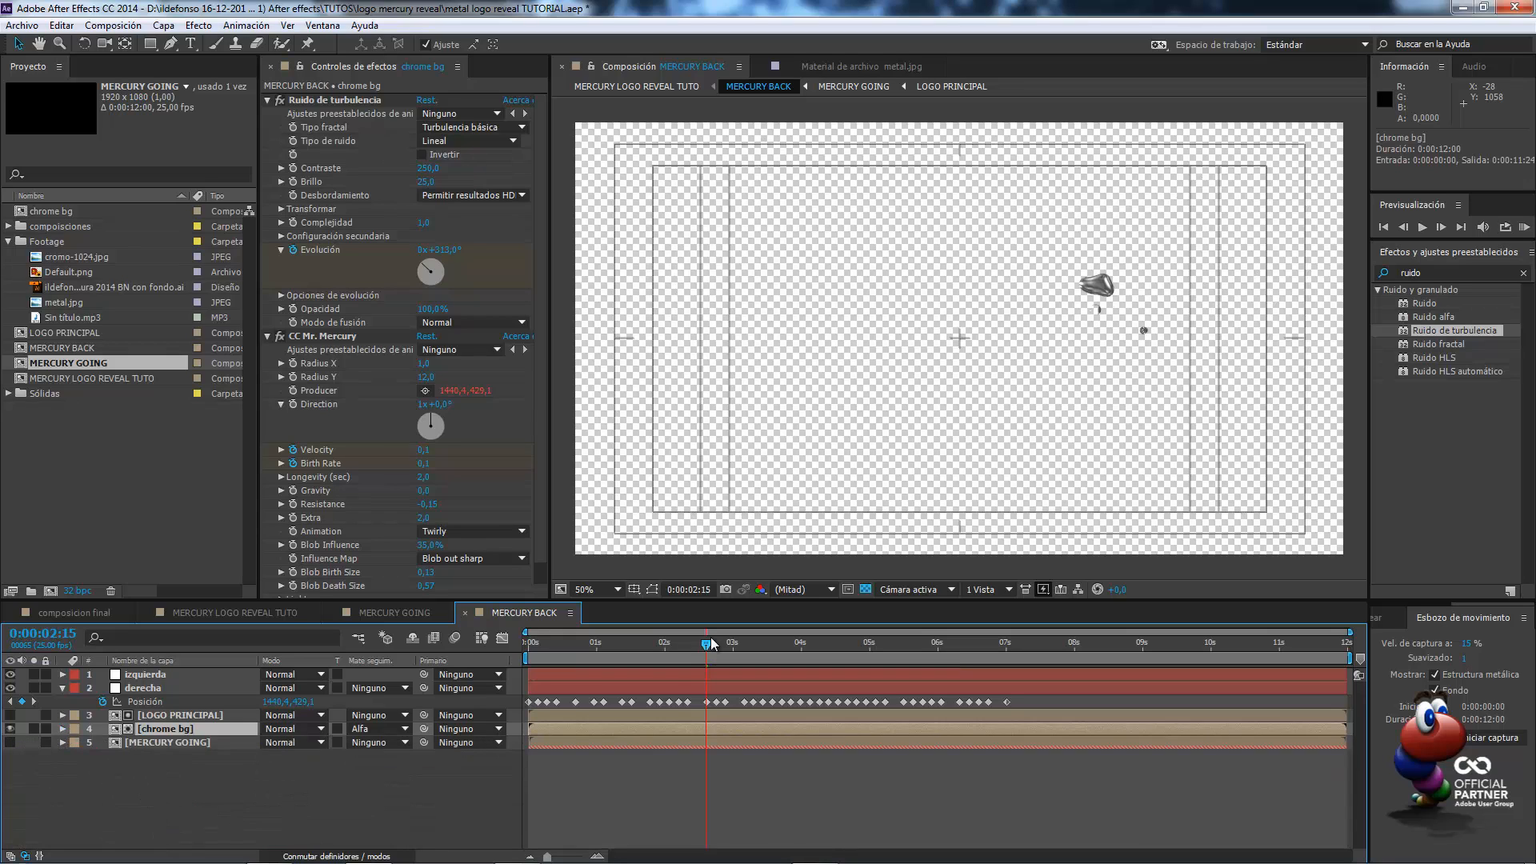
{"action": "left_click_drag", "start_coordinate": [707, 644], "coordinate": [789, 649]}
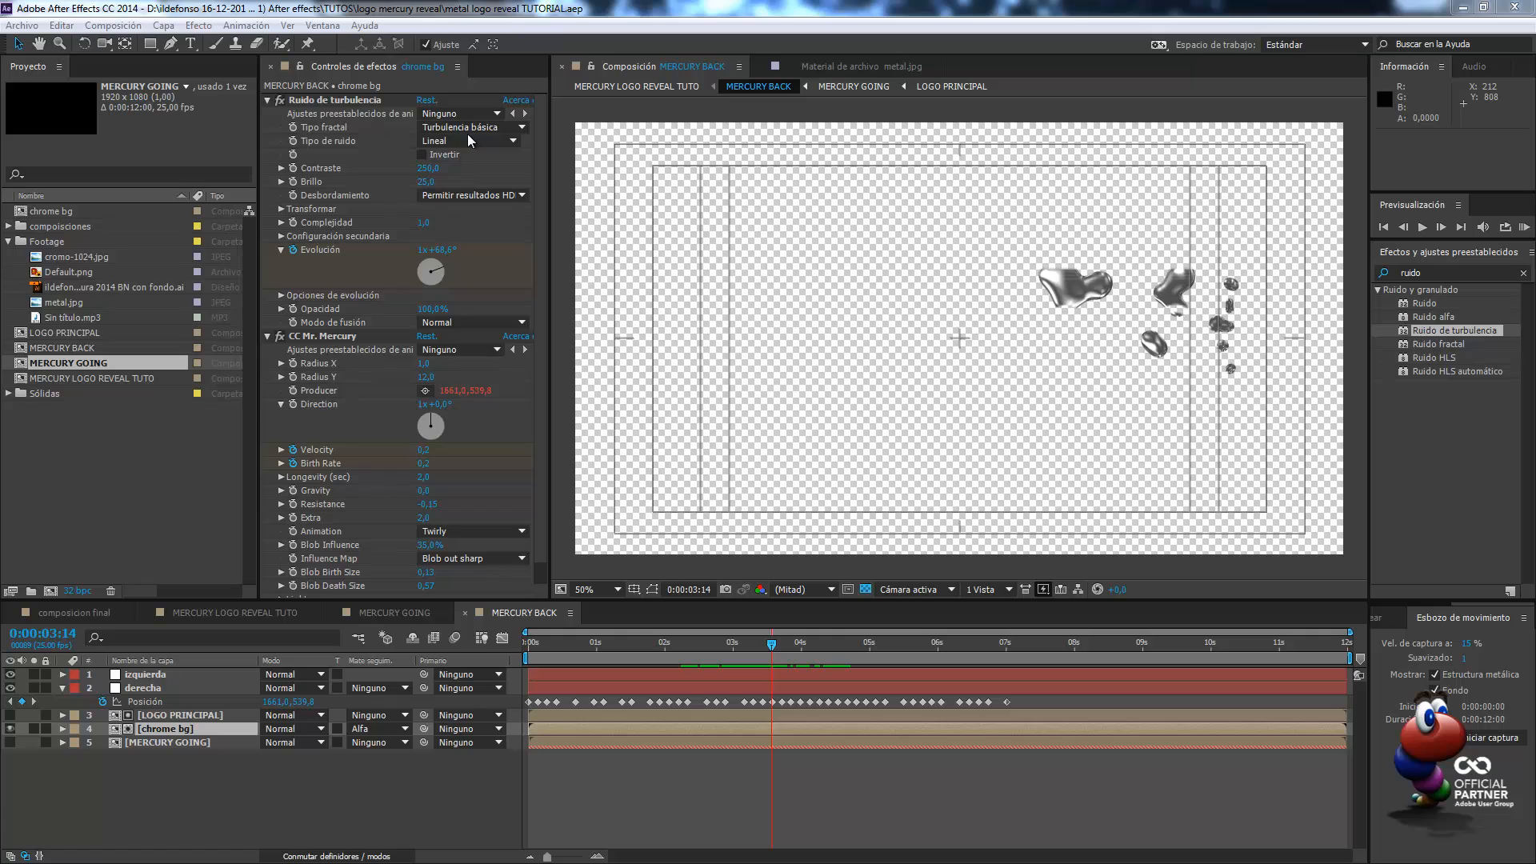
Set chrome bg's turbulent noise contrast to 220, brightness to 6 and complexity to 6
{"action": "left_click", "coordinate": [428, 168]}
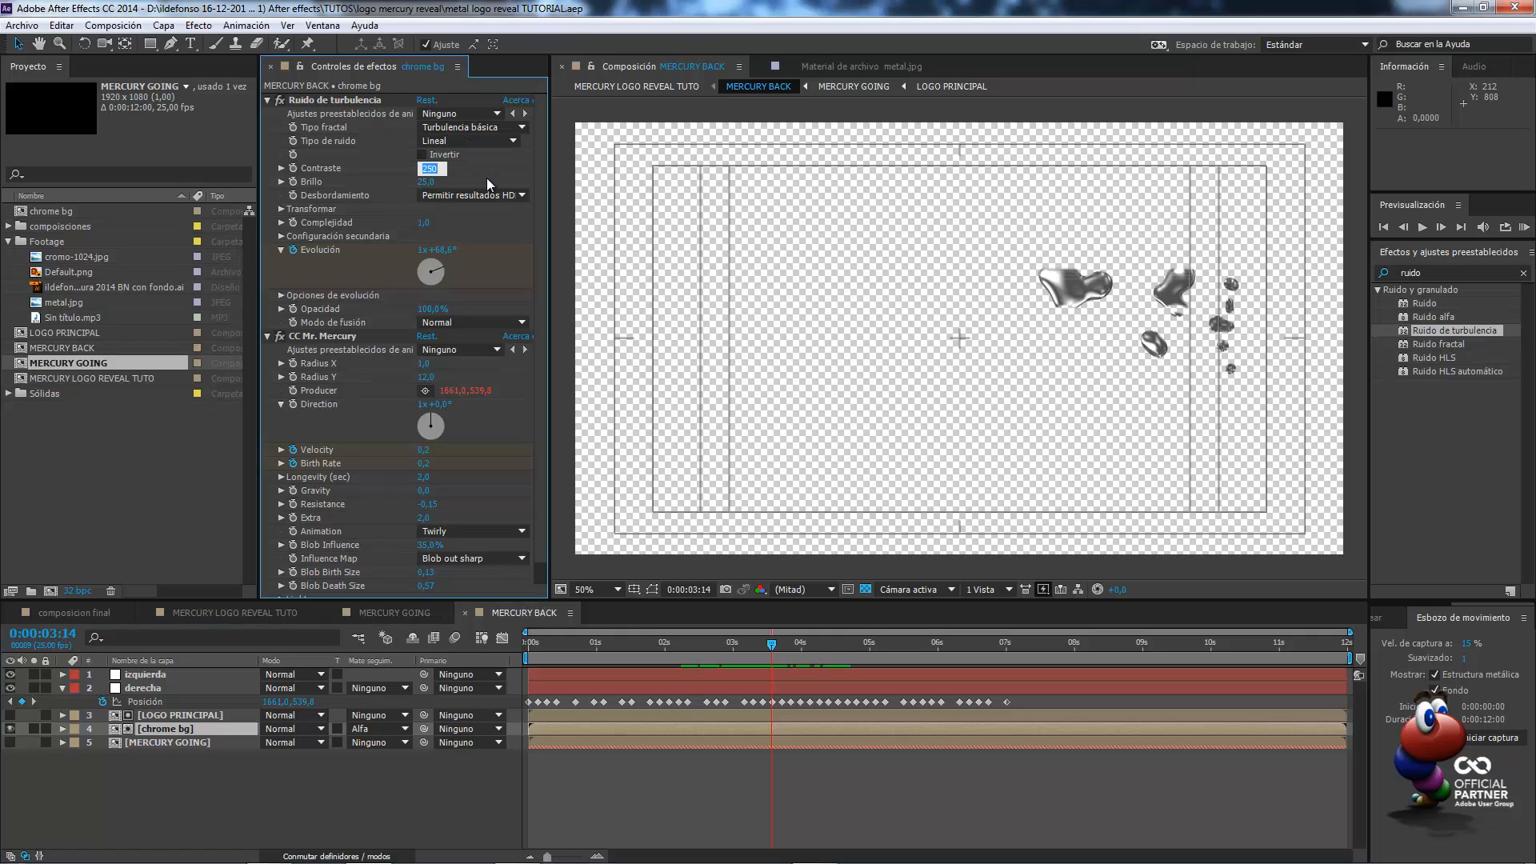
{"action": "type", "text": "238"}
{"action": "key", "text": "Return"}
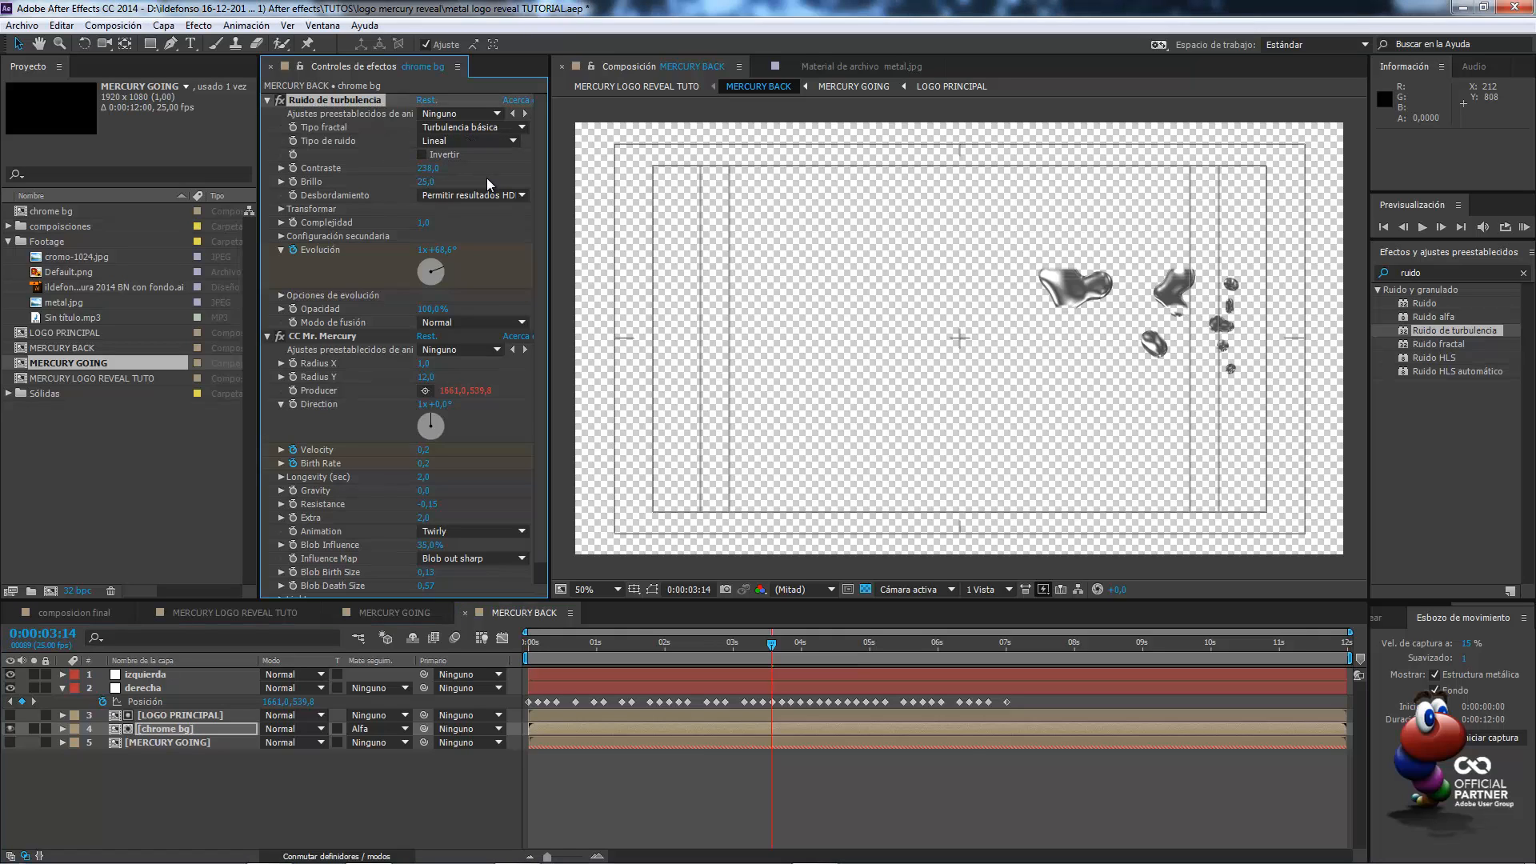
{"action": "left_click", "coordinate": [425, 182]}
{"action": "type", "text": "6"}
{"action": "key", "text": "Return"}
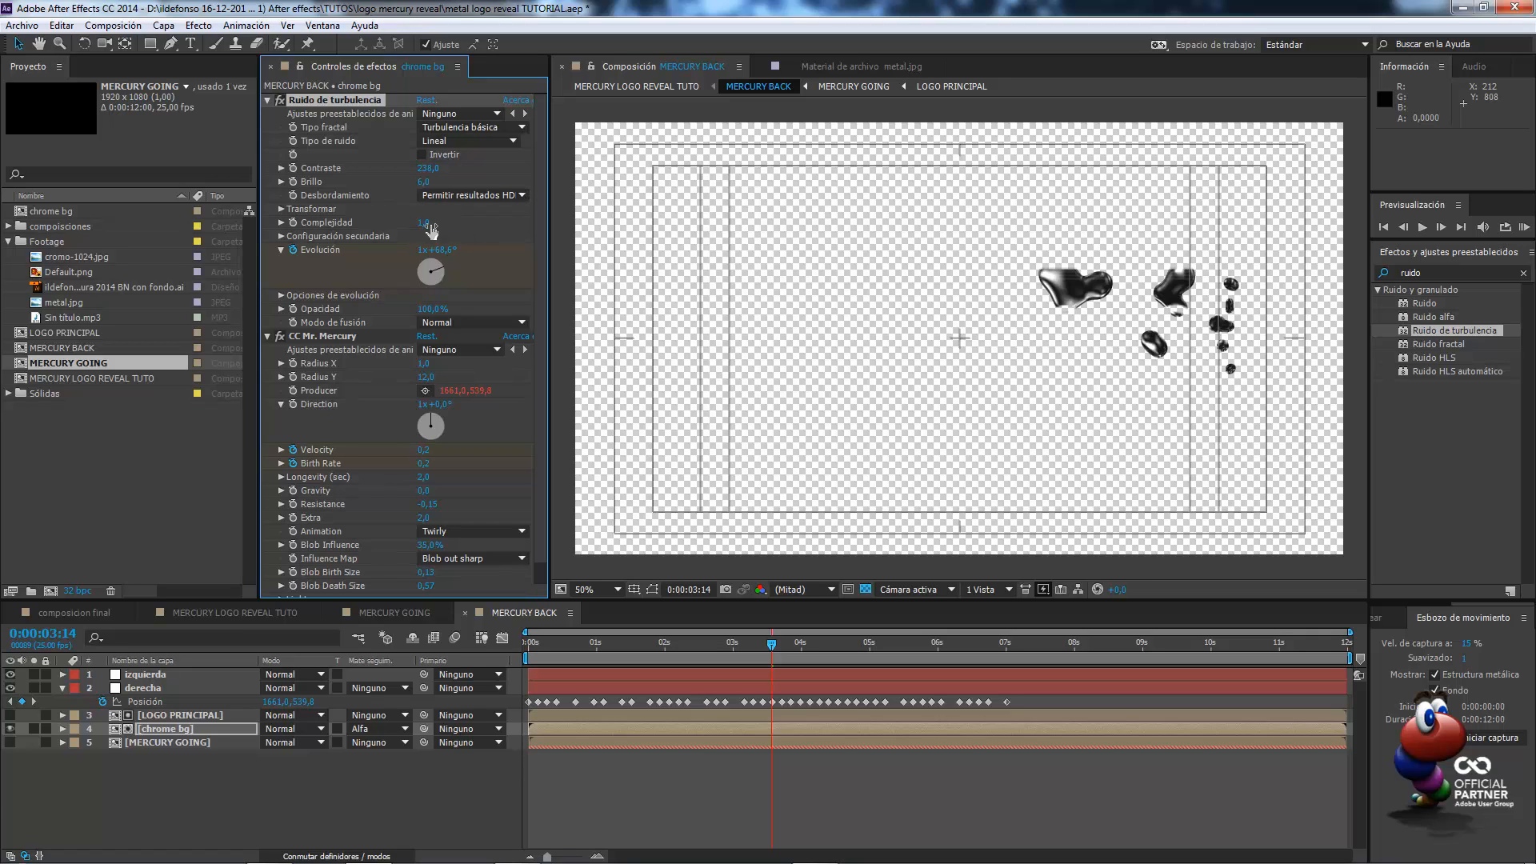
{"action": "left_click", "coordinate": [425, 222]}
{"action": "type", "text": "6"}
{"action": "key", "text": "Return"}
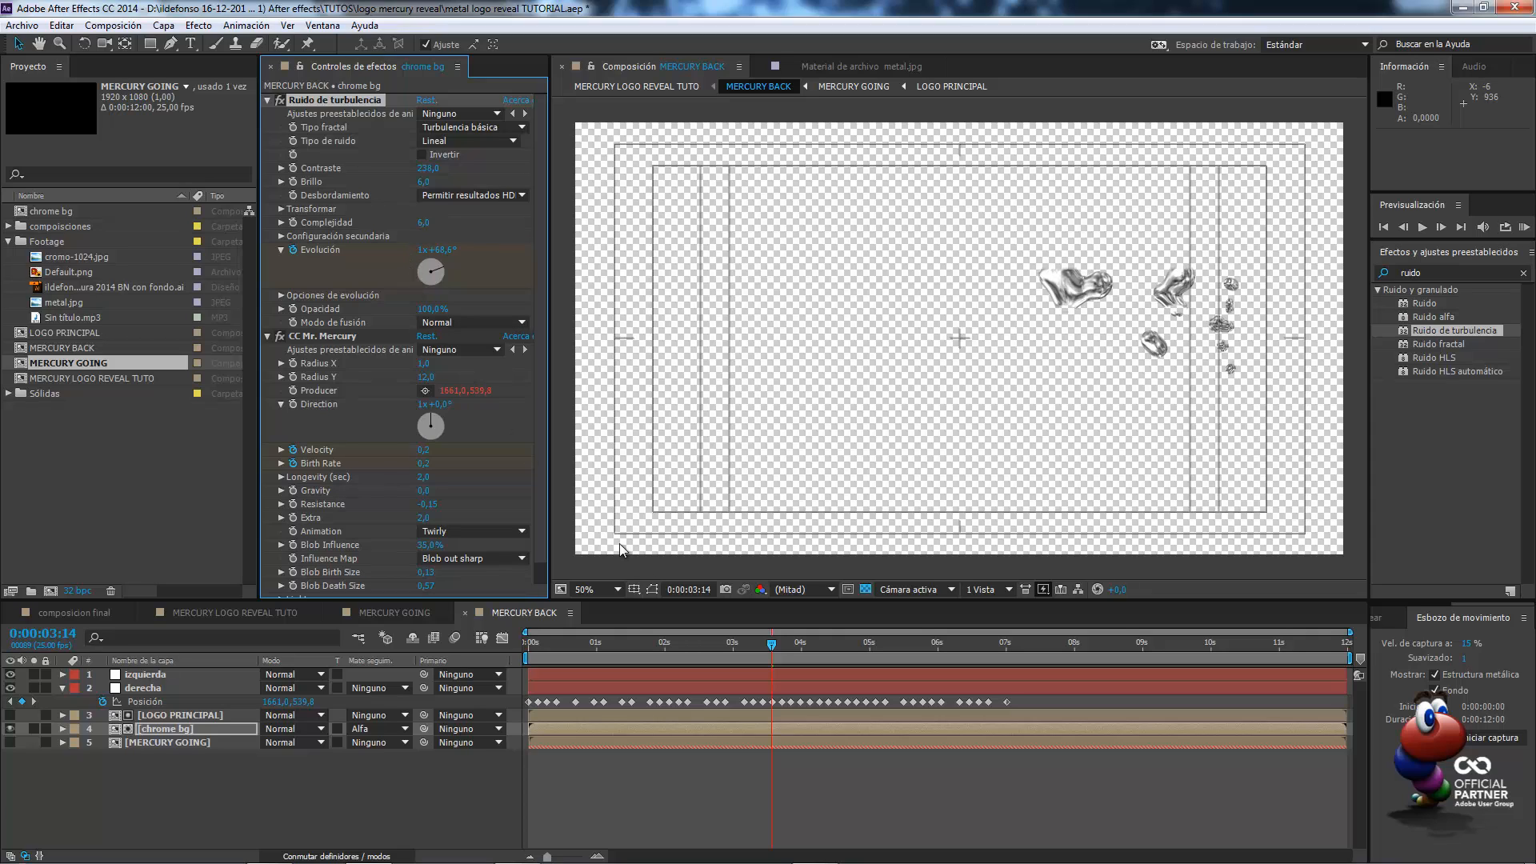
At the last frame, 0:00:11:24, set the turbulent noise Evolution on chrome bg to 3 revolutions
{"action": "left_click_drag", "start_coordinate": [772, 644], "coordinate": [492, 644]}
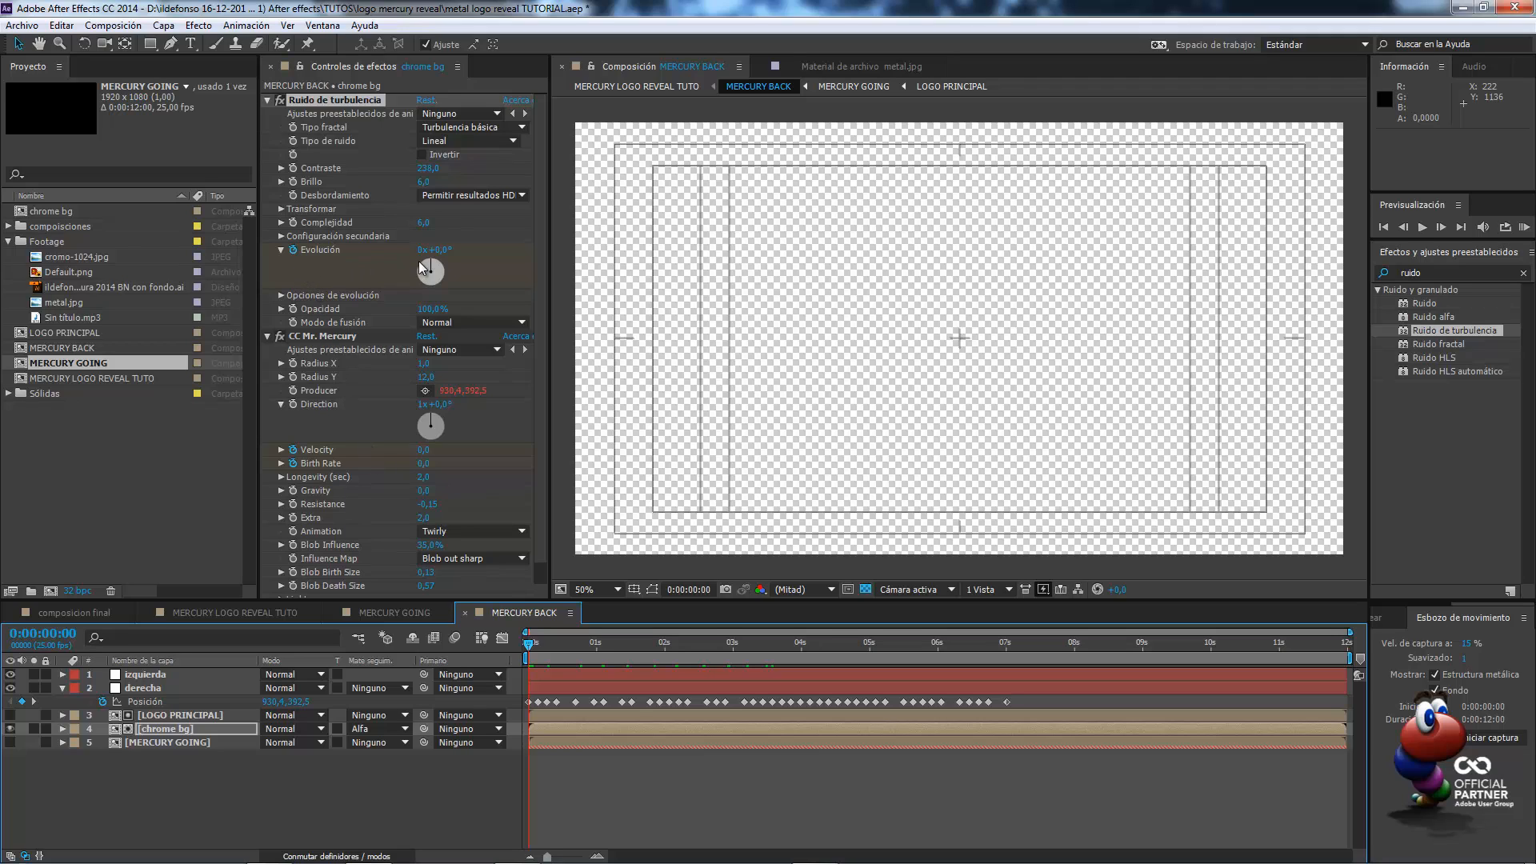
{"action": "left_click_drag", "start_coordinate": [529, 649], "coordinate": [1348, 644]}
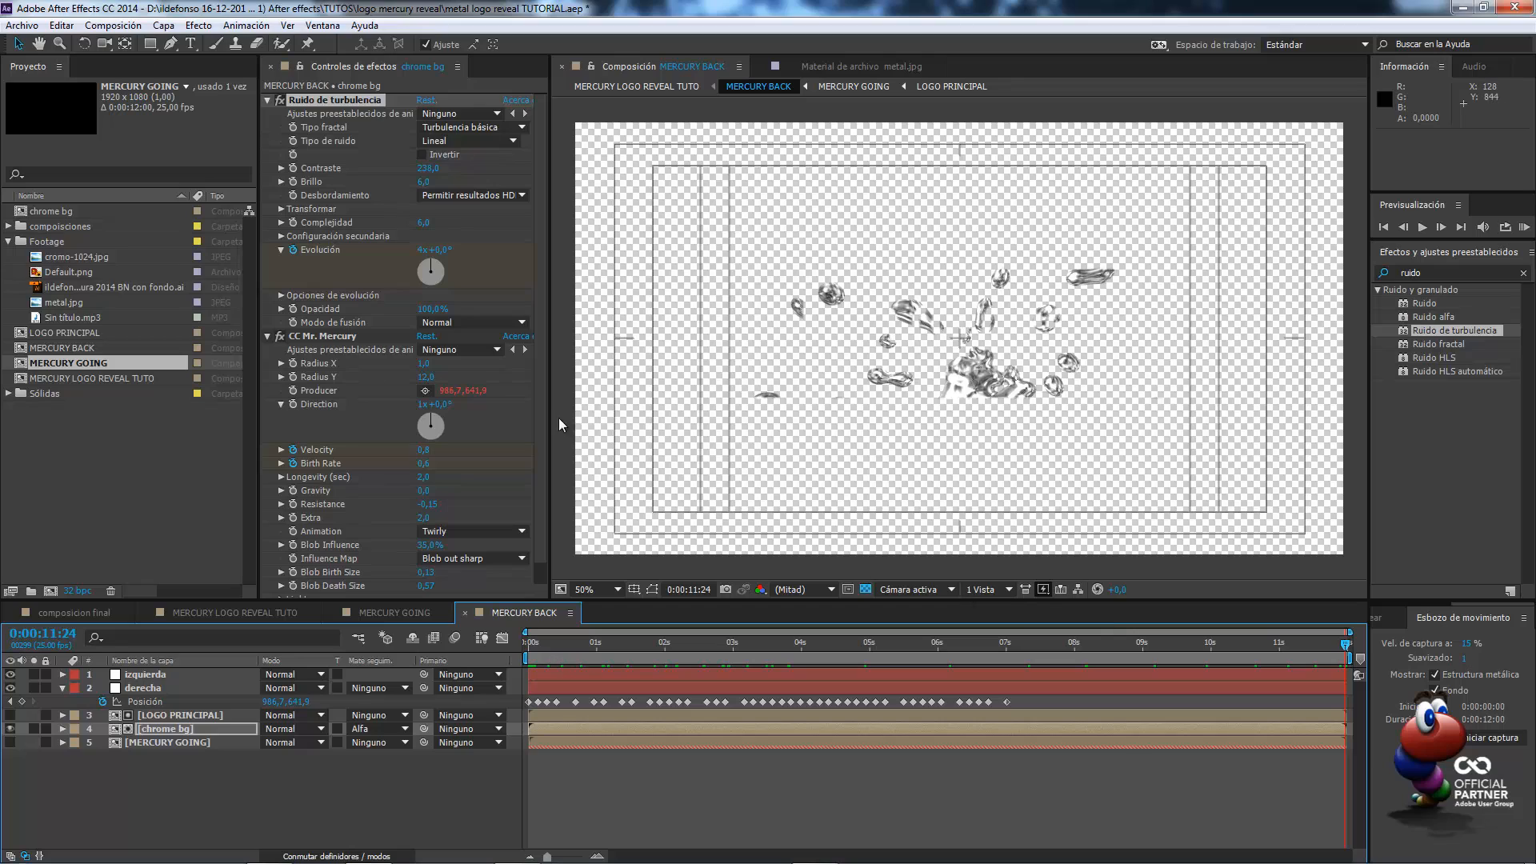
{"action": "left_click", "coordinate": [426, 251]}
{"action": "type", "text": "3"}
{"action": "key", "text": "Return"}
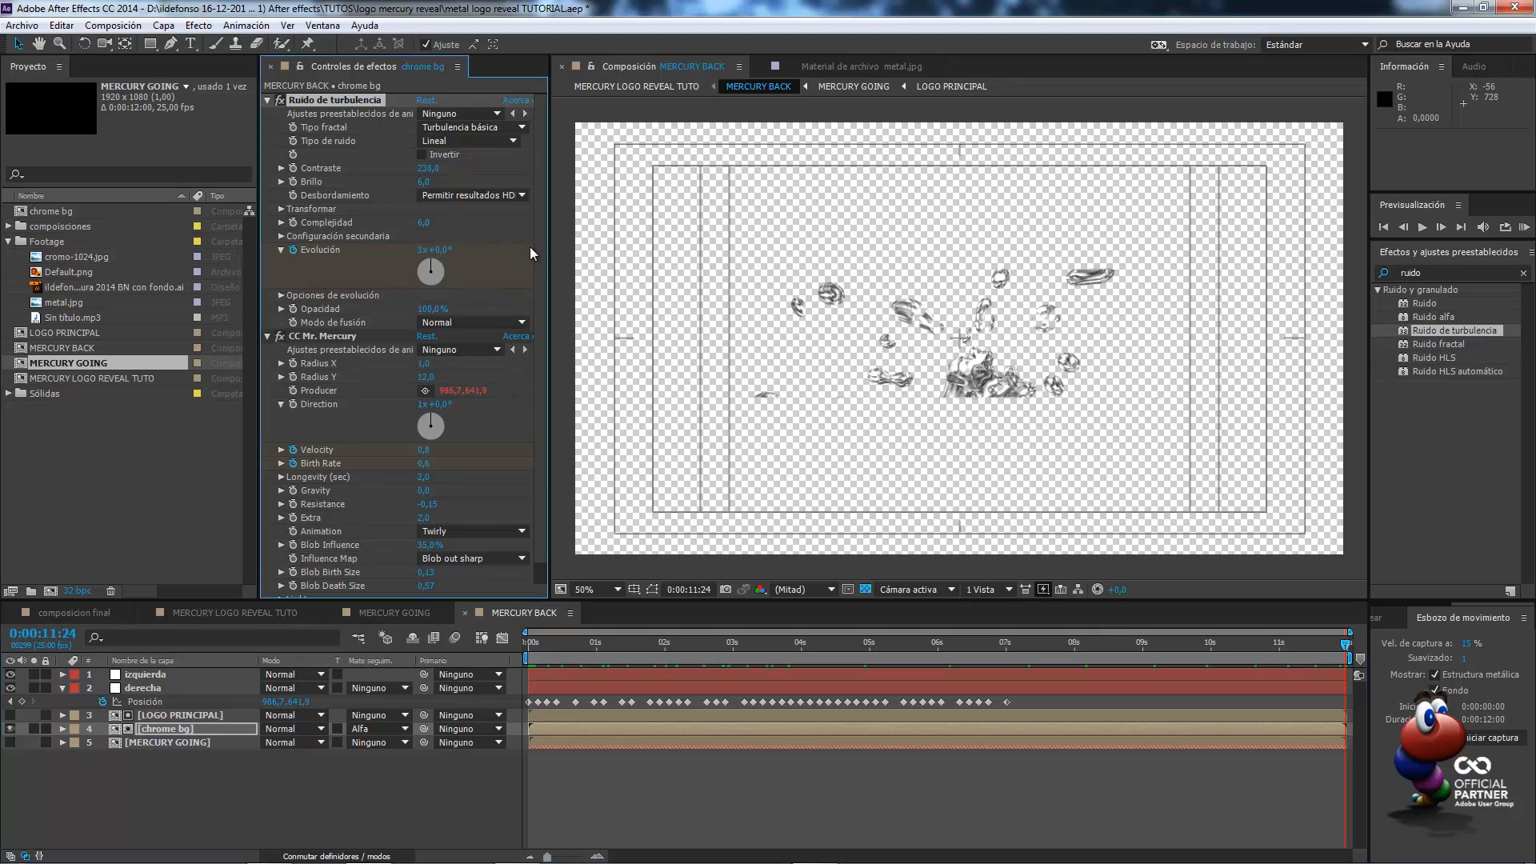
Set both Radius X and Radius Y of chrome bg's CC Mr. Mercury effect to 5
{"action": "left_click", "coordinate": [424, 363]}
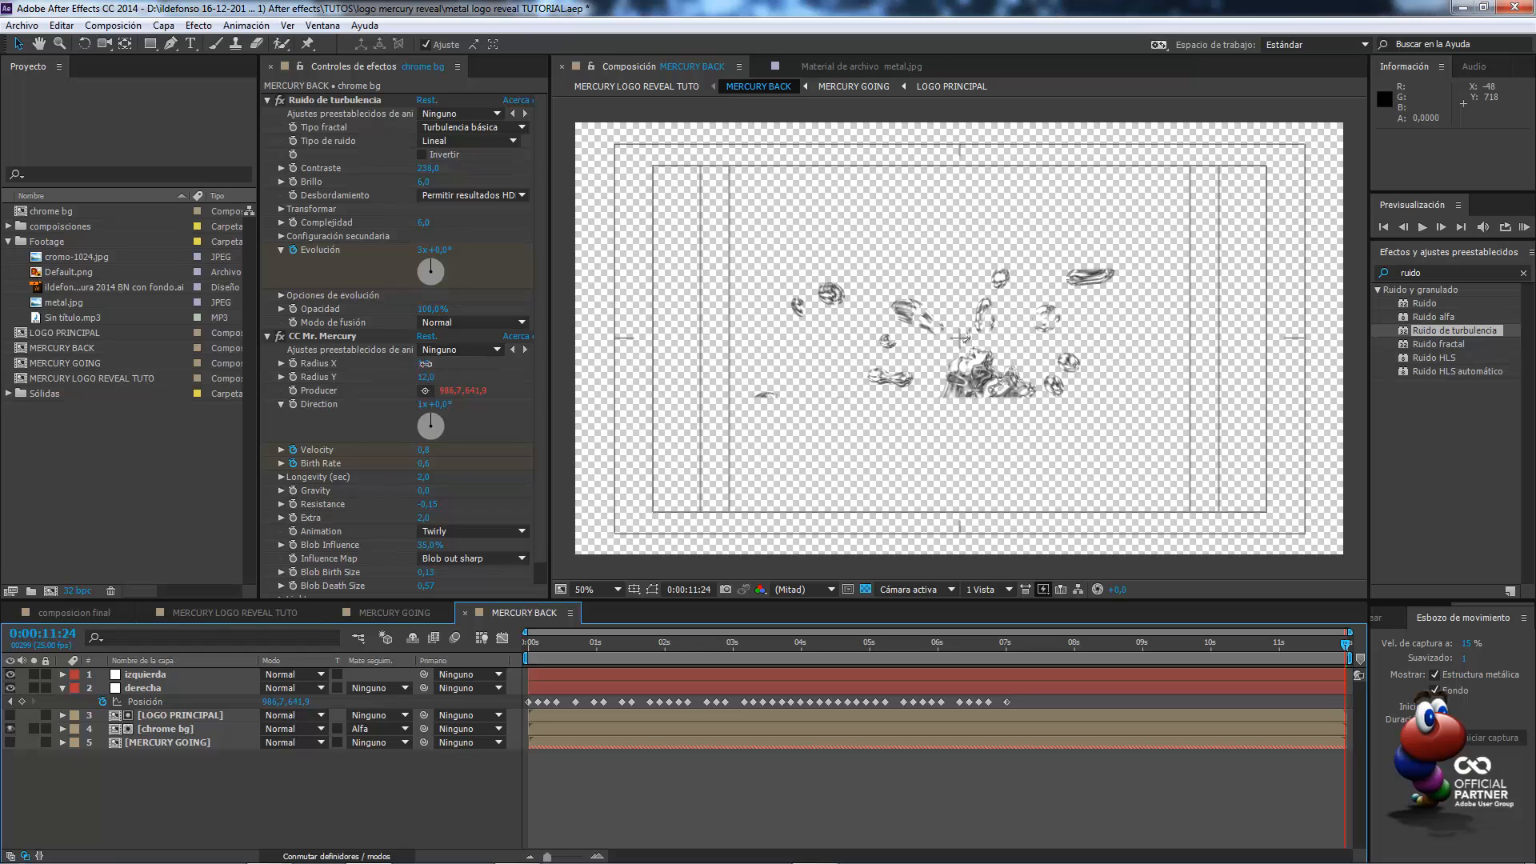
{"action": "type", "text": "5"}
{"action": "key", "text": "Tab"}
{"action": "type", "text": "5"}
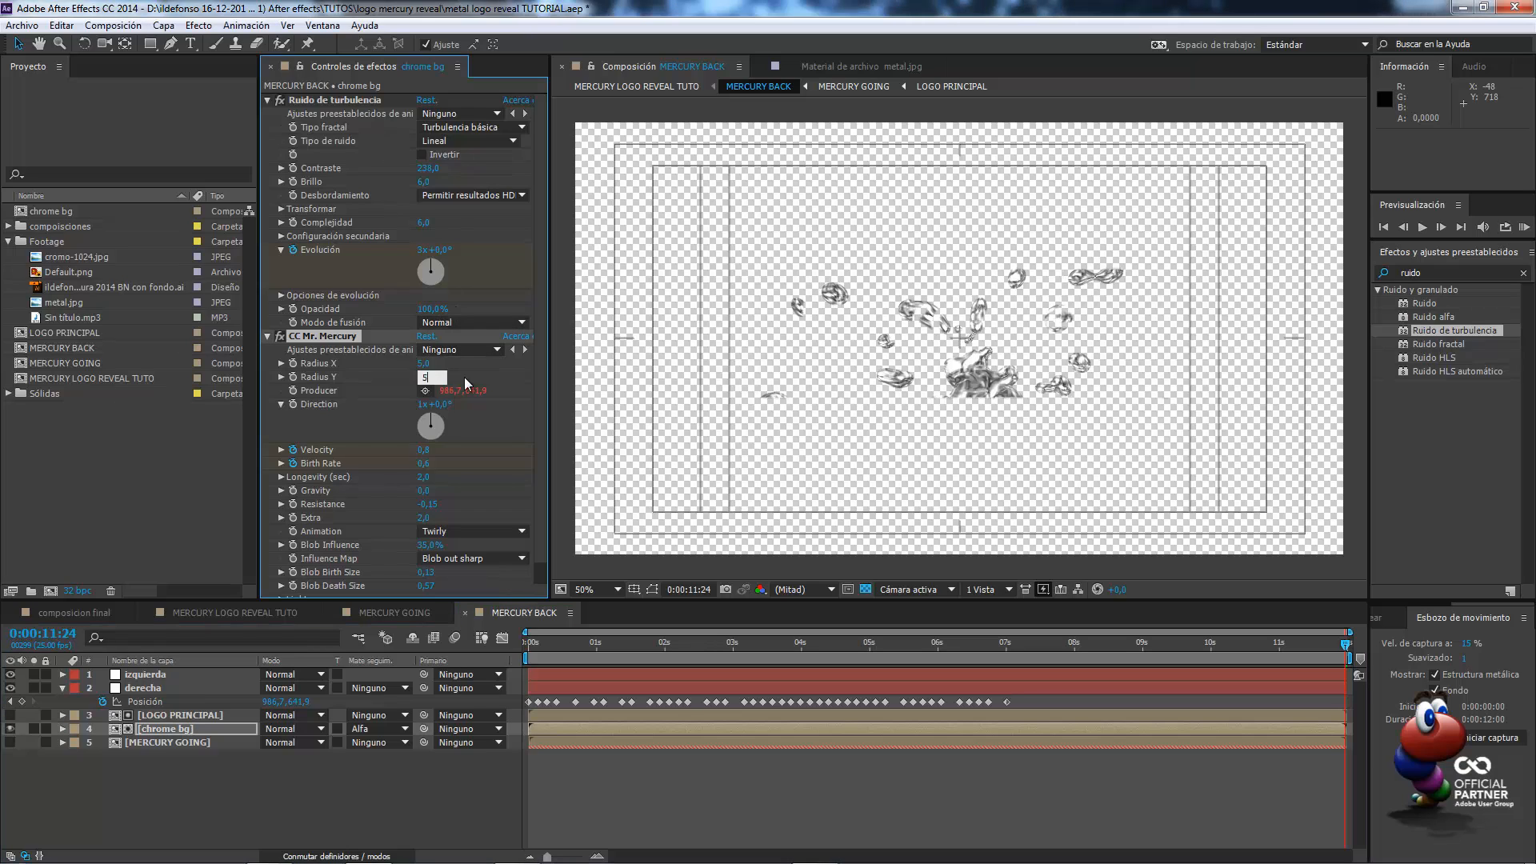
{"action": "key", "text": "Tab"}
{"action": "key", "text": "Tab"}
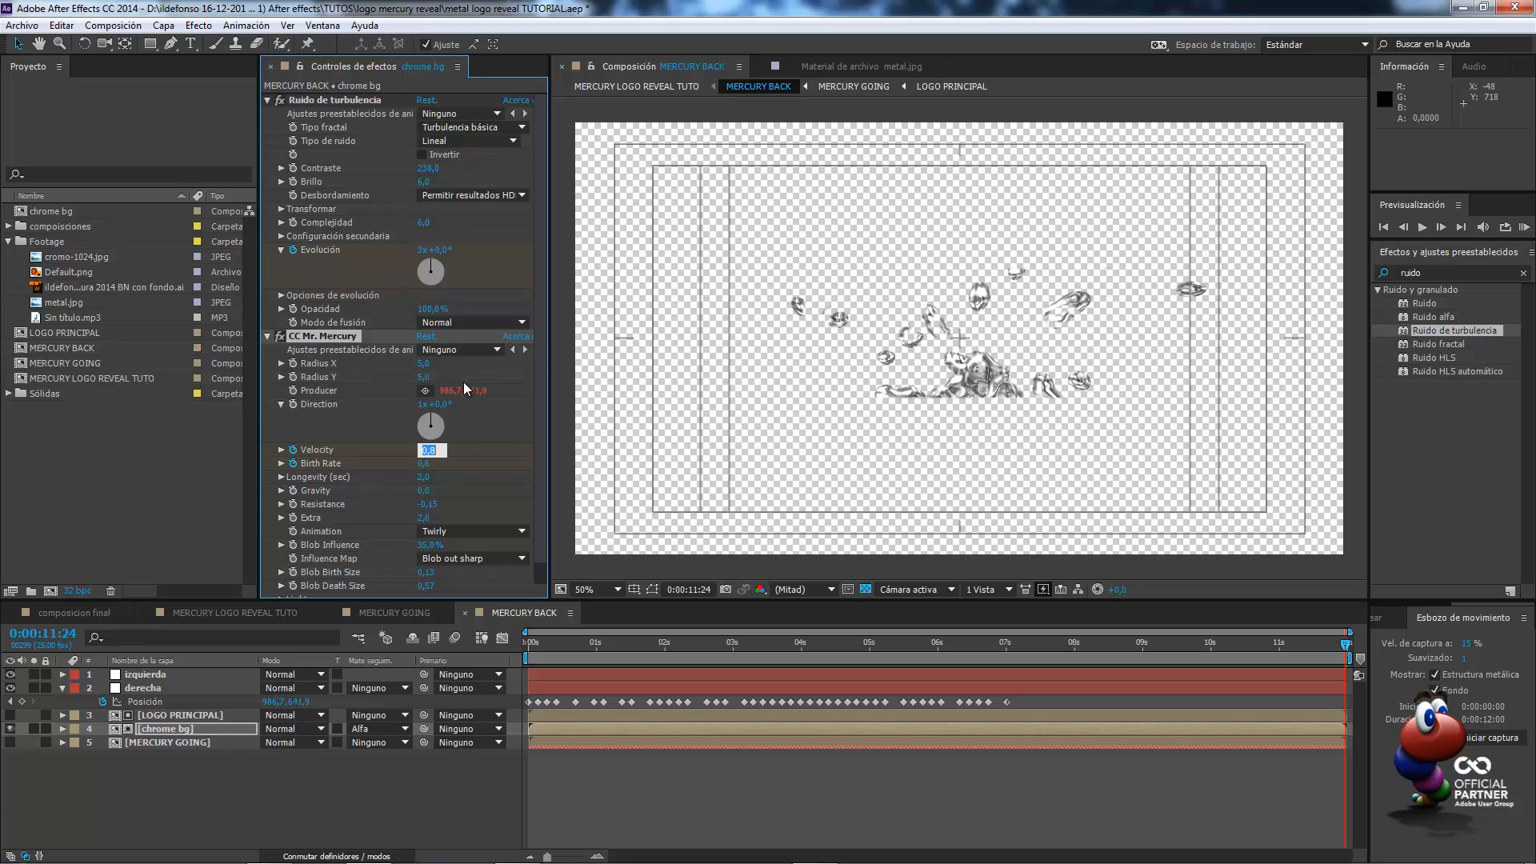
Remove the Velocity and Birth Rate keyframes from chrome bg's CC Mr. Mercury, setting Velocity to 1.2, Birth Rate to 1.5 and Longevity to 35
{"action": "left_click", "coordinate": [294, 465]}
{"action": "left_click", "coordinate": [424, 445]}
{"action": "type", "text": "1,2"}
{"action": "key", "text": "Tab"}
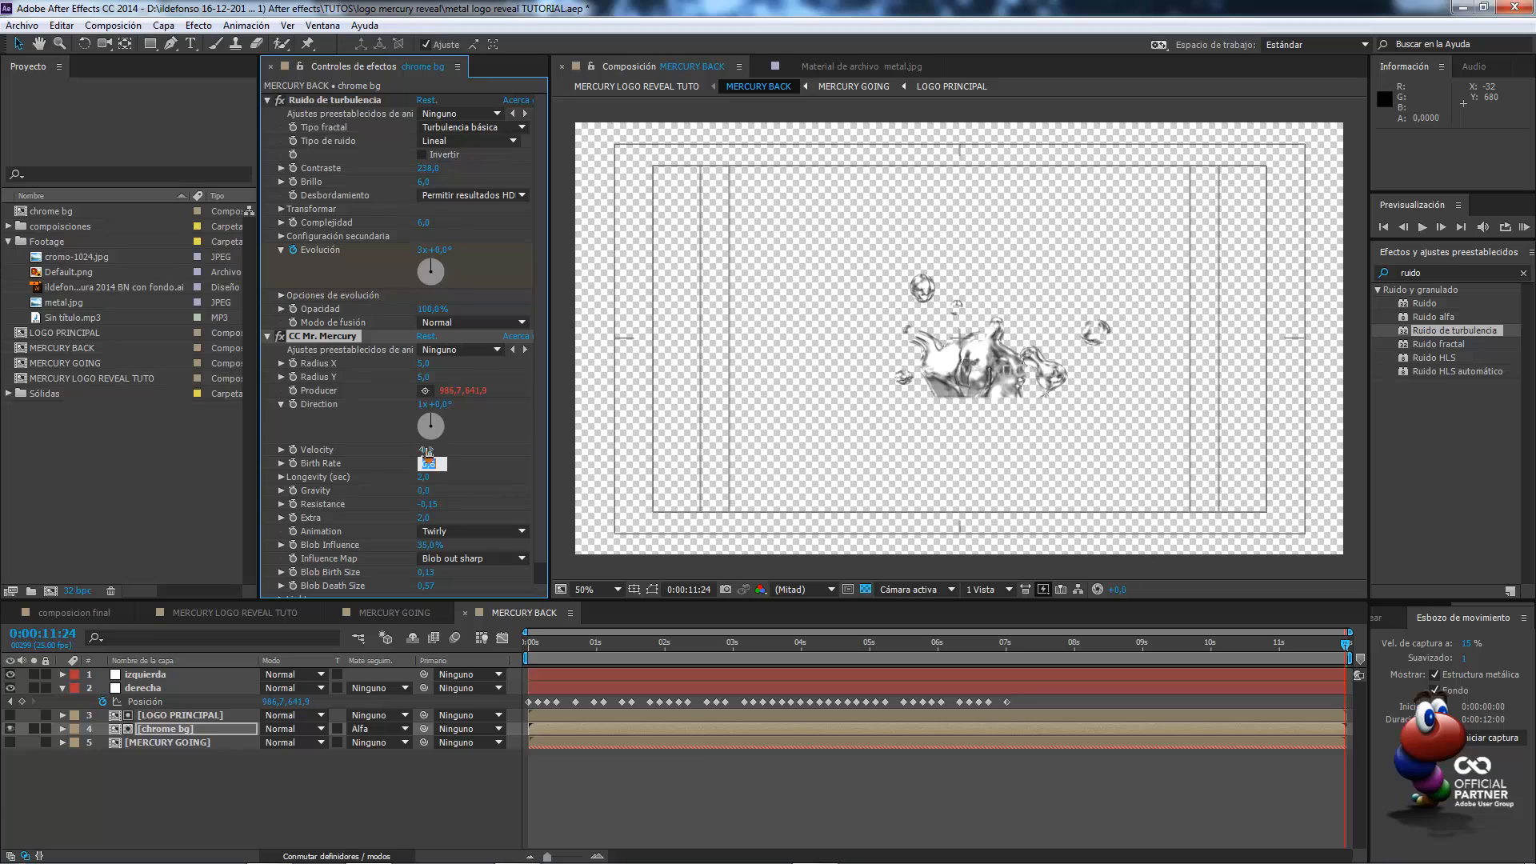
{"action": "type", "text": "1,5"}
{"action": "key", "text": "Tab"}
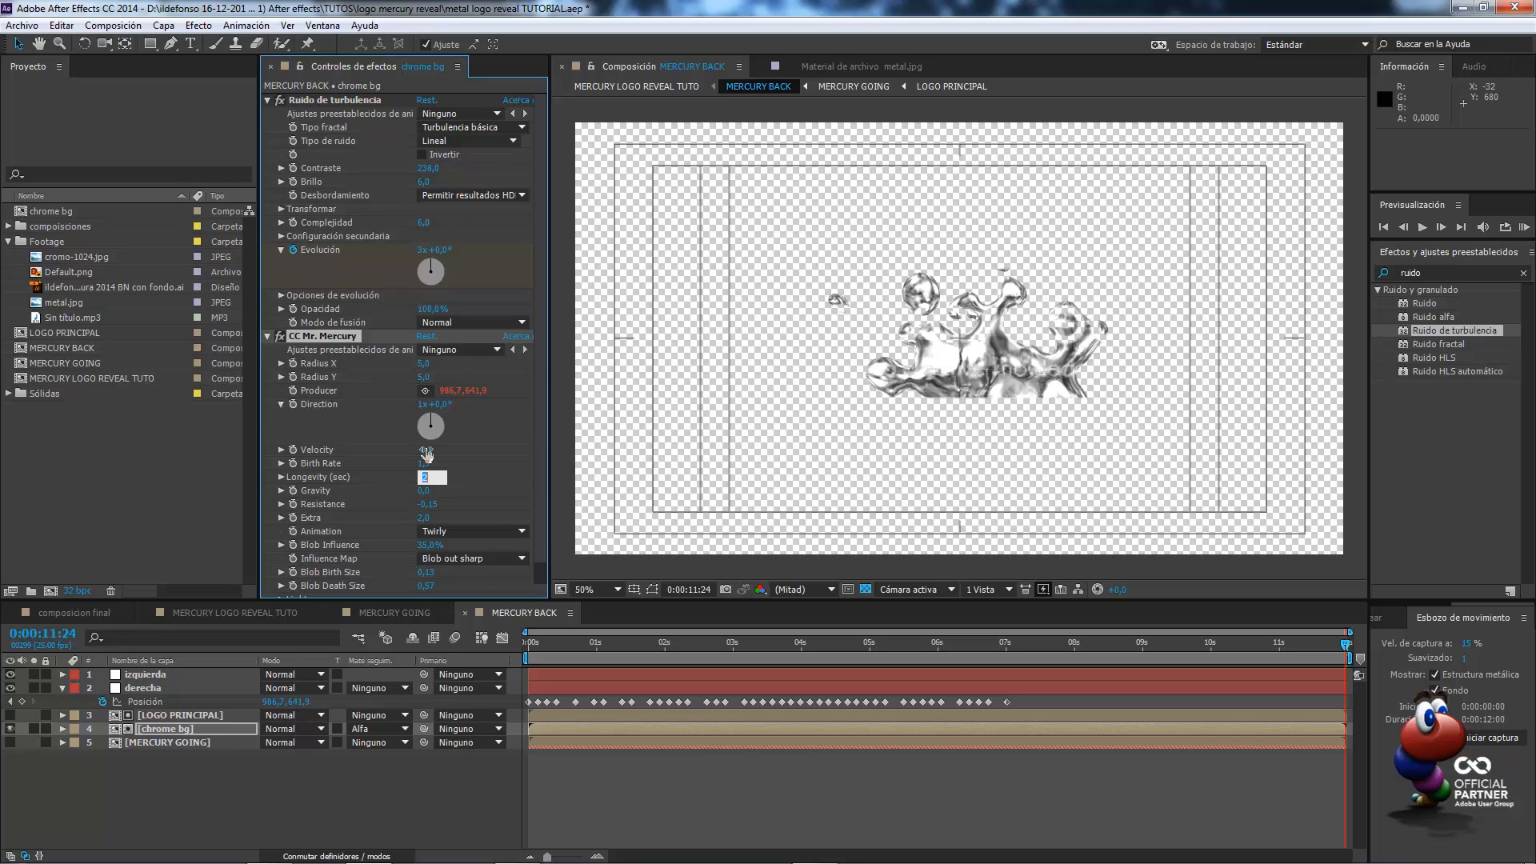
{"action": "type", "text": "35"}
{"action": "key", "text": "Tab"}
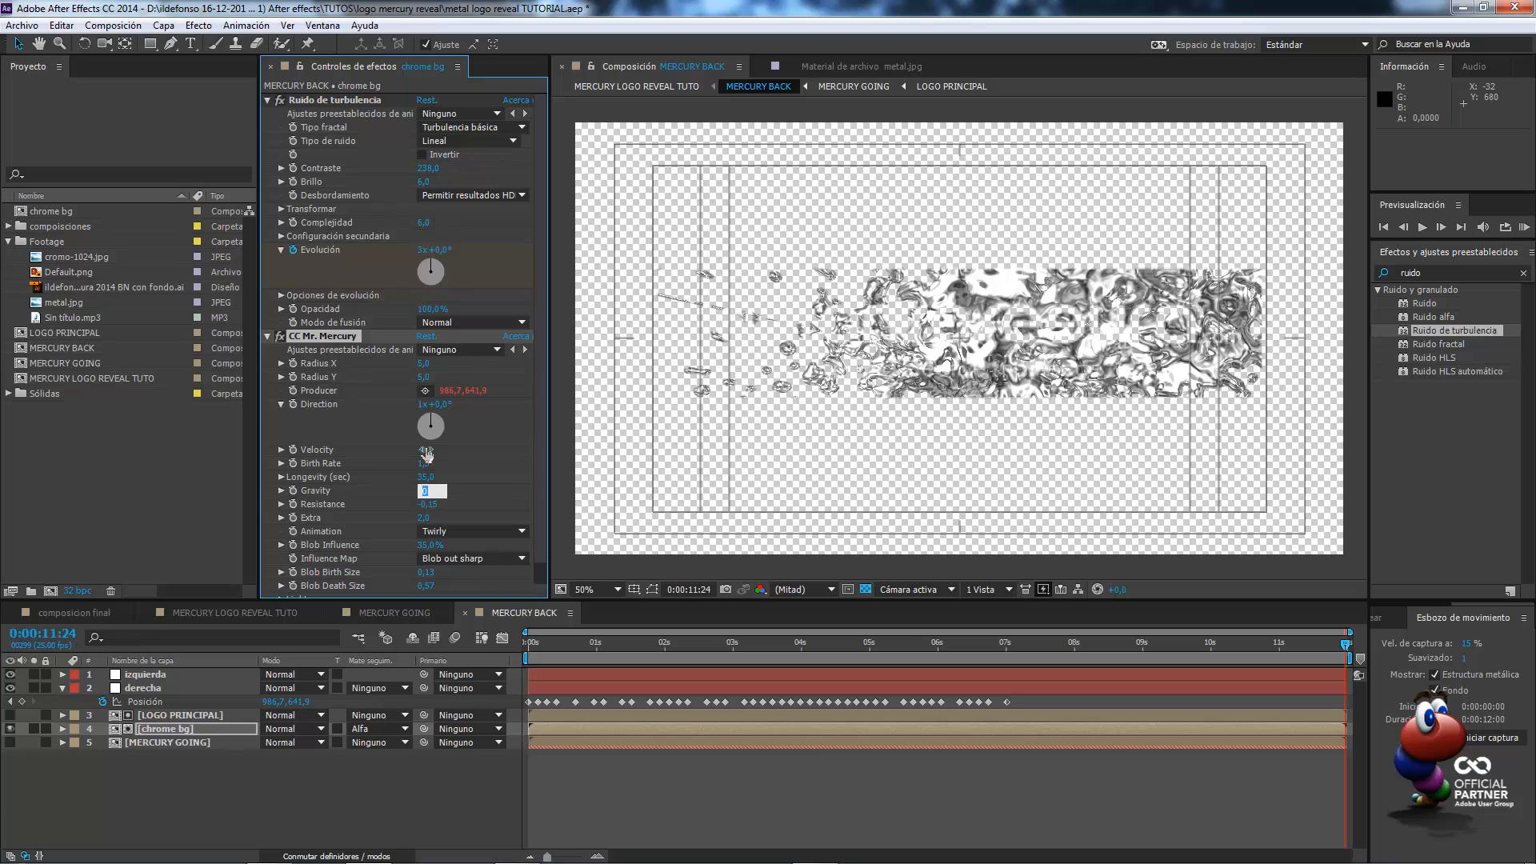
Set chrome bg's CC Mr. Mercury to Gravity 0, Resistance 0.22 and Extra 1, with the Jet animation
{"action": "key", "text": "Tab"}
{"action": "type", "text": "0,22"}
{"action": "key", "text": "Tab"}
{"action": "type", "text": "1"}
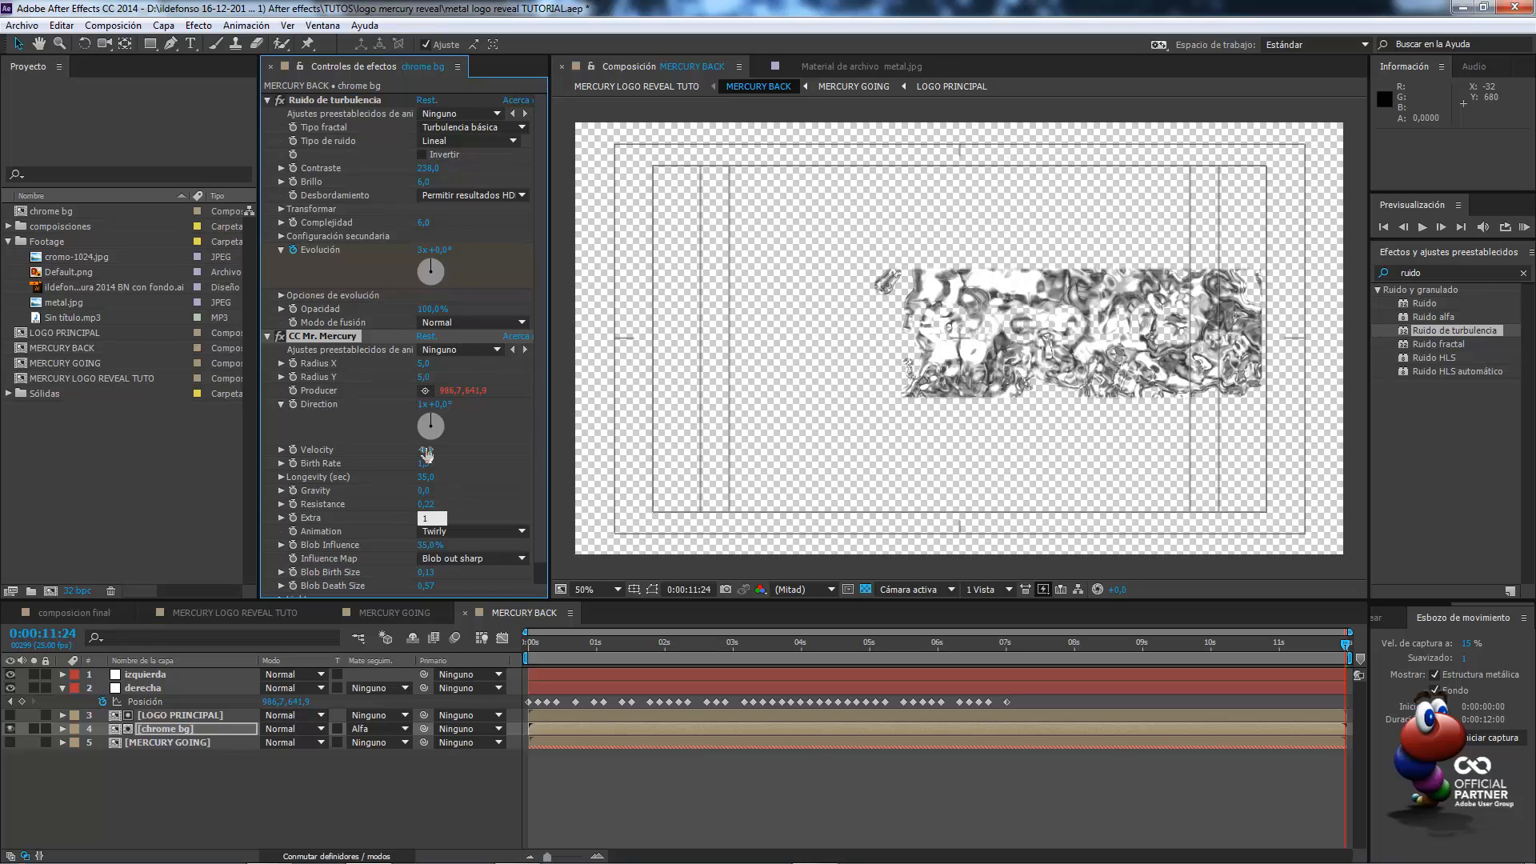
{"action": "key", "text": "Tab"}
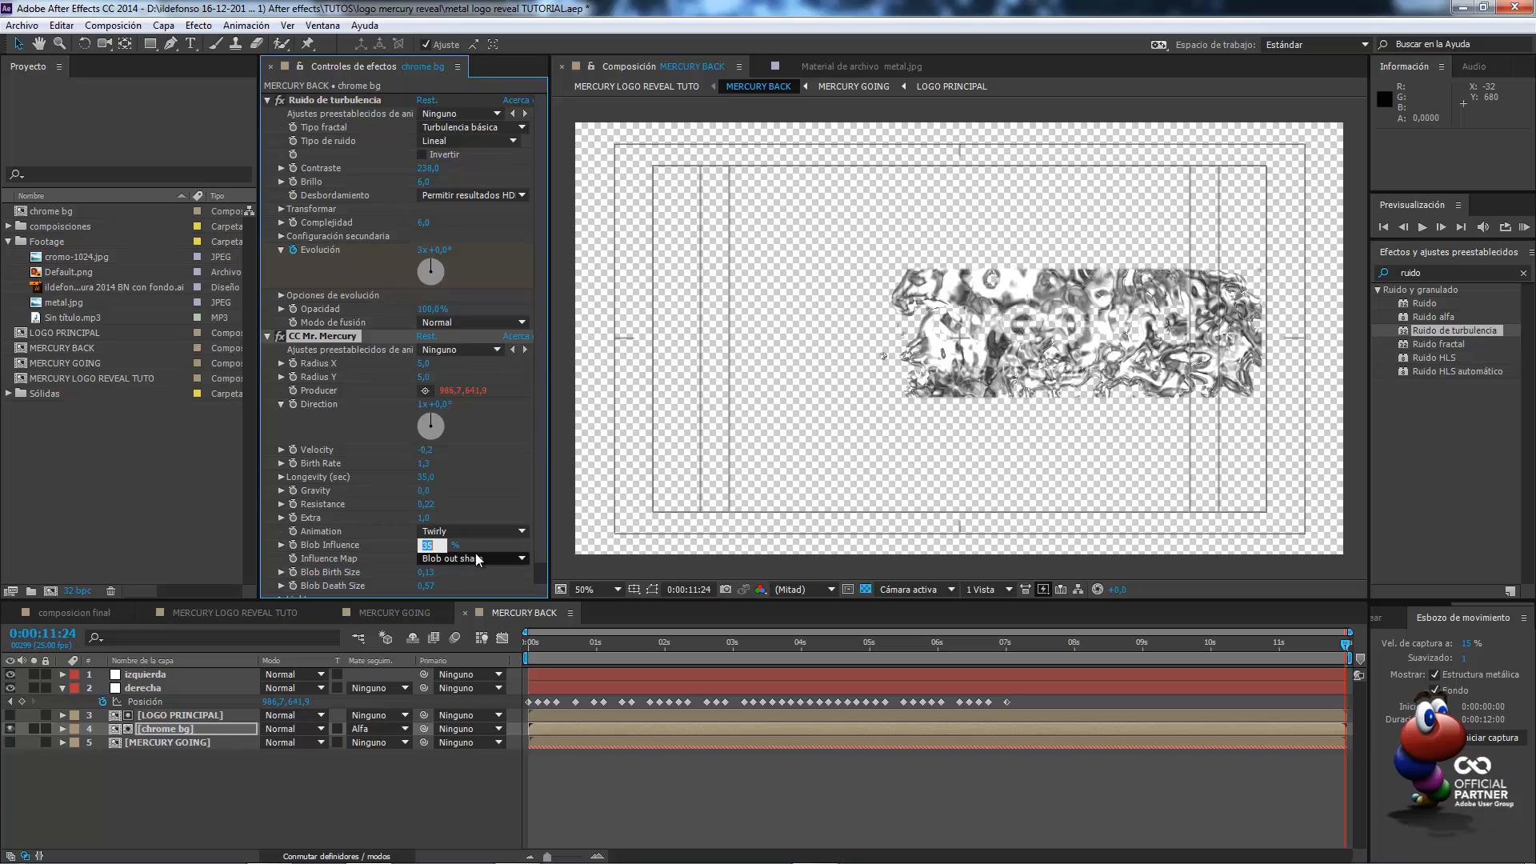
{"action": "left_click", "coordinate": [476, 533]}
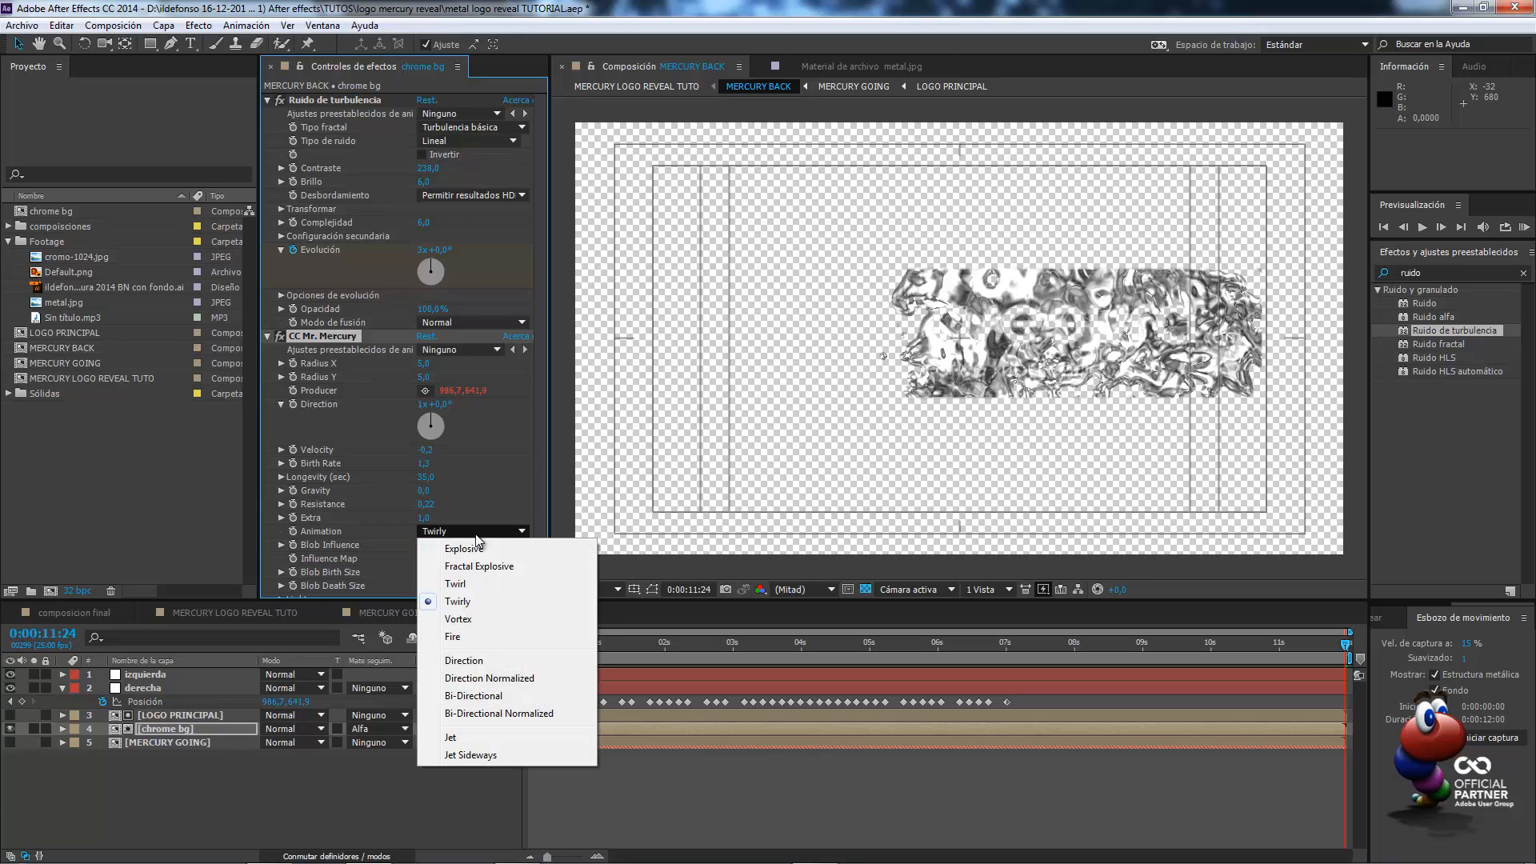
{"action": "left_click", "coordinate": [470, 737]}
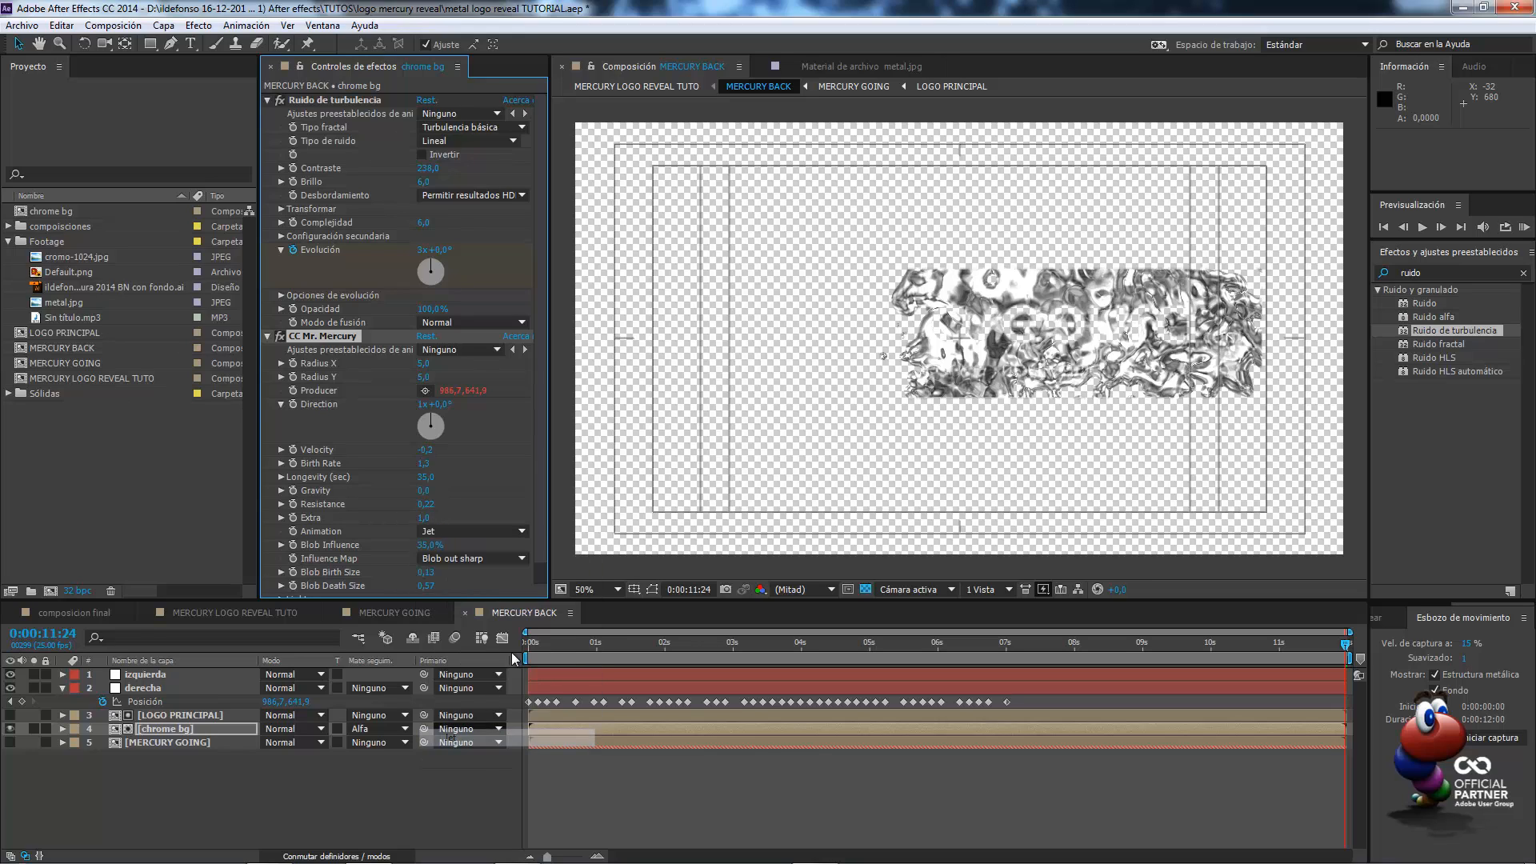
Set CC Mr. Mercury's Blob Influence to 10% and its Influence Map to Constant Blobs
{"action": "scroll", "coordinate": [502, 576], "scroll_direction": "down", "scroll_amount": 1}
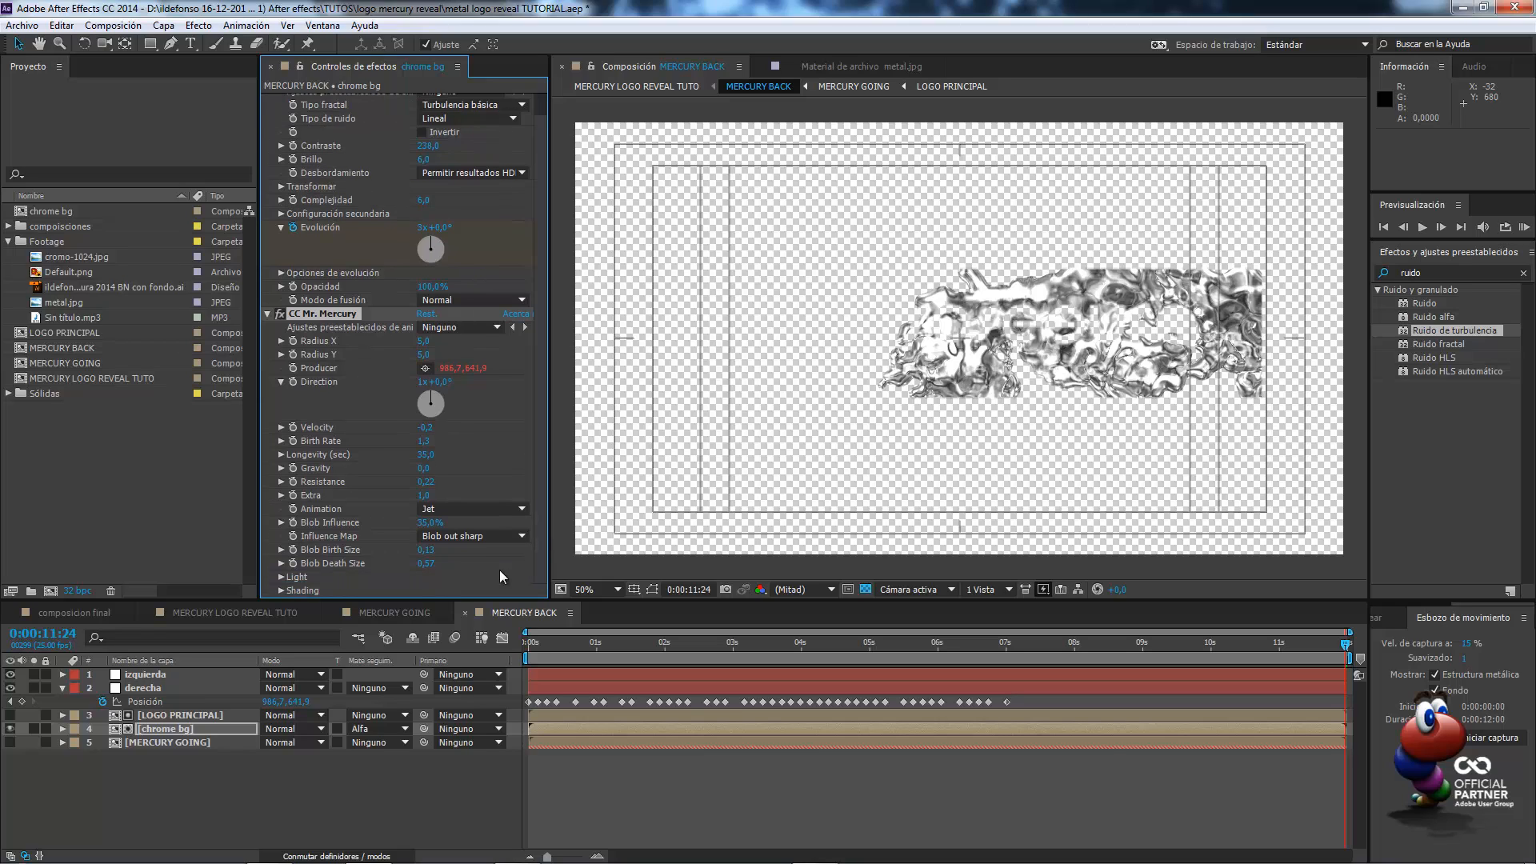
{"action": "left_click", "coordinate": [426, 524]}
{"action": "type", "text": "10"}
{"action": "key", "text": "Tab"}
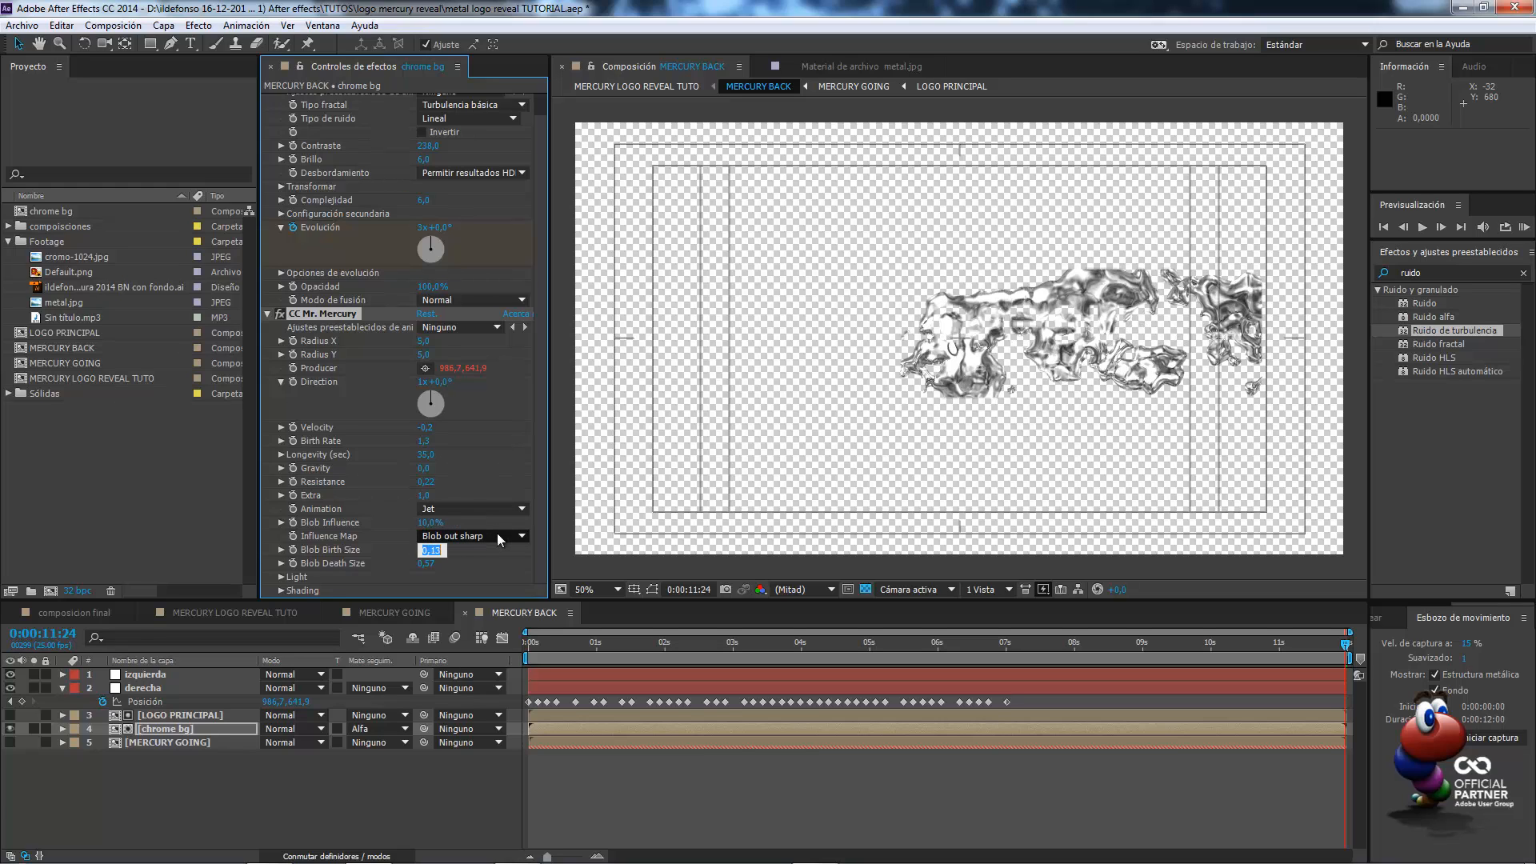
{"action": "left_click", "coordinate": [500, 537]}
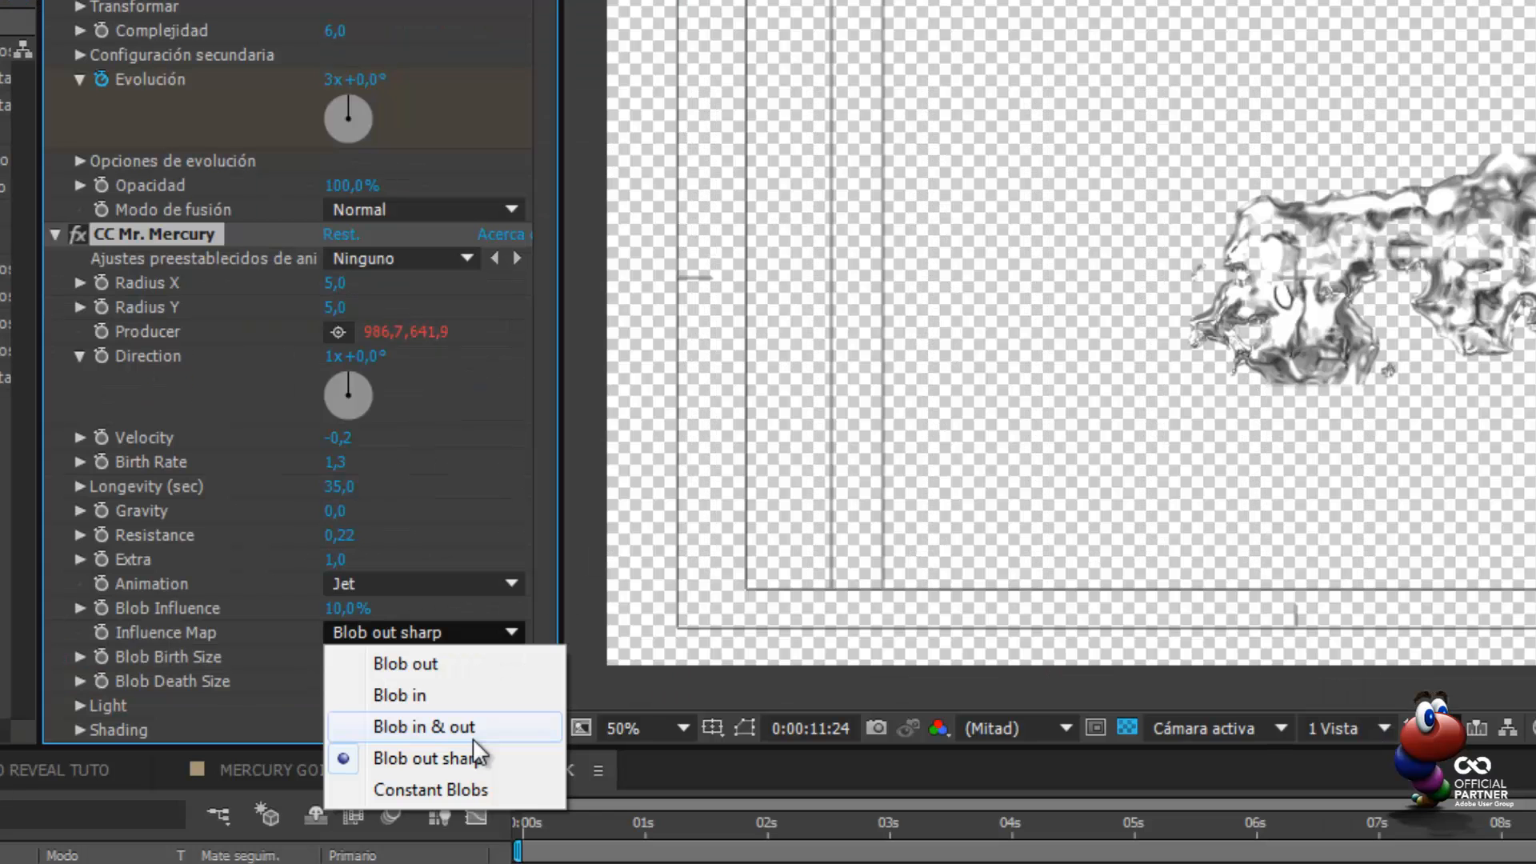
{"action": "left_click", "coordinate": [474, 789]}
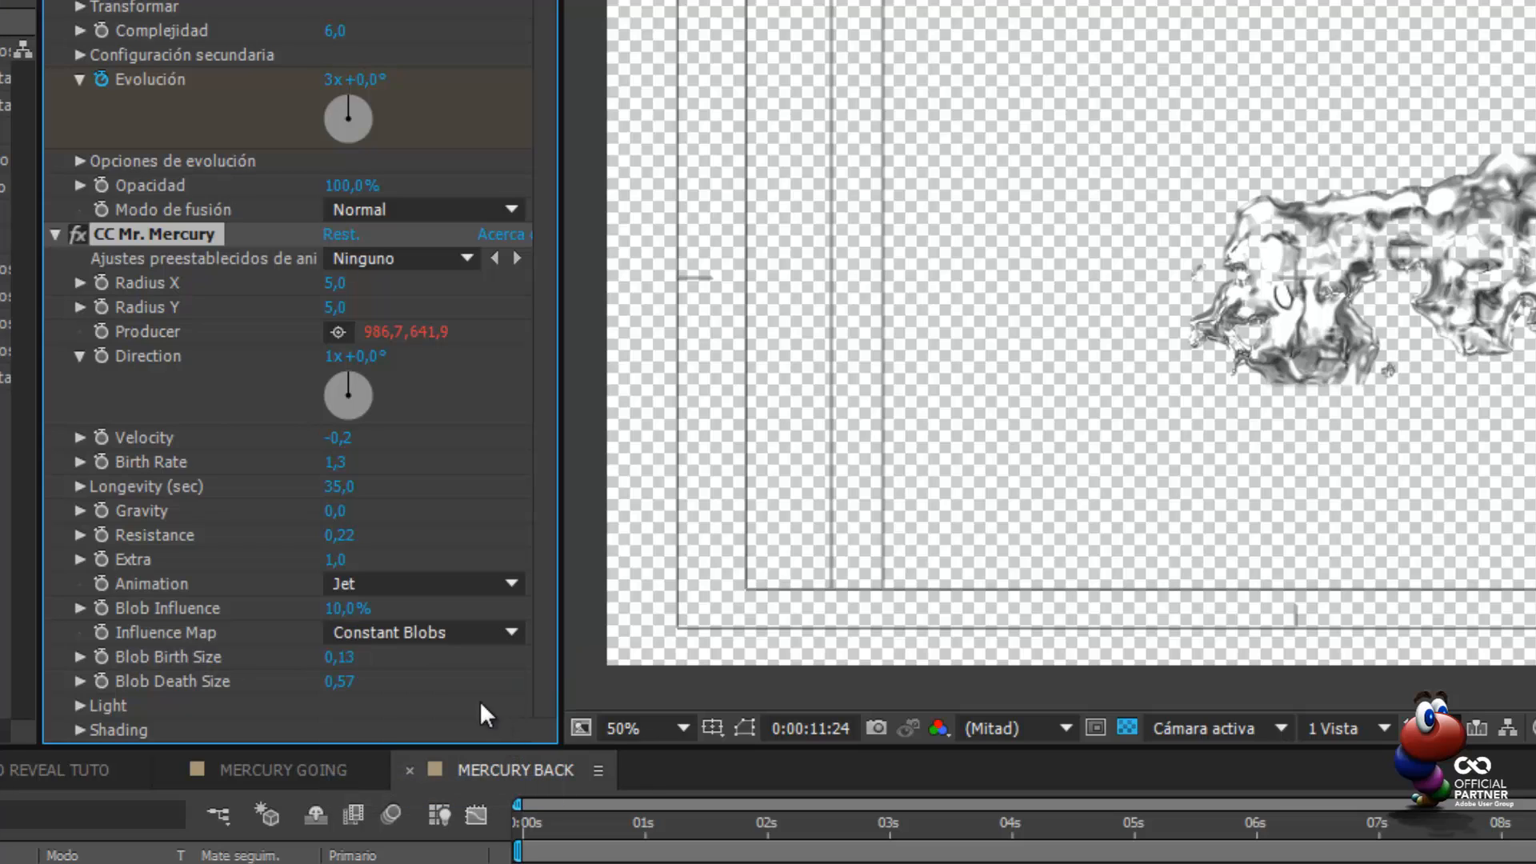
Set CC Mr. Mercury's Blob Birth Size to 0.06 and Blob Death Size to 2.94
{"action": "left_click", "coordinate": [340, 658]}
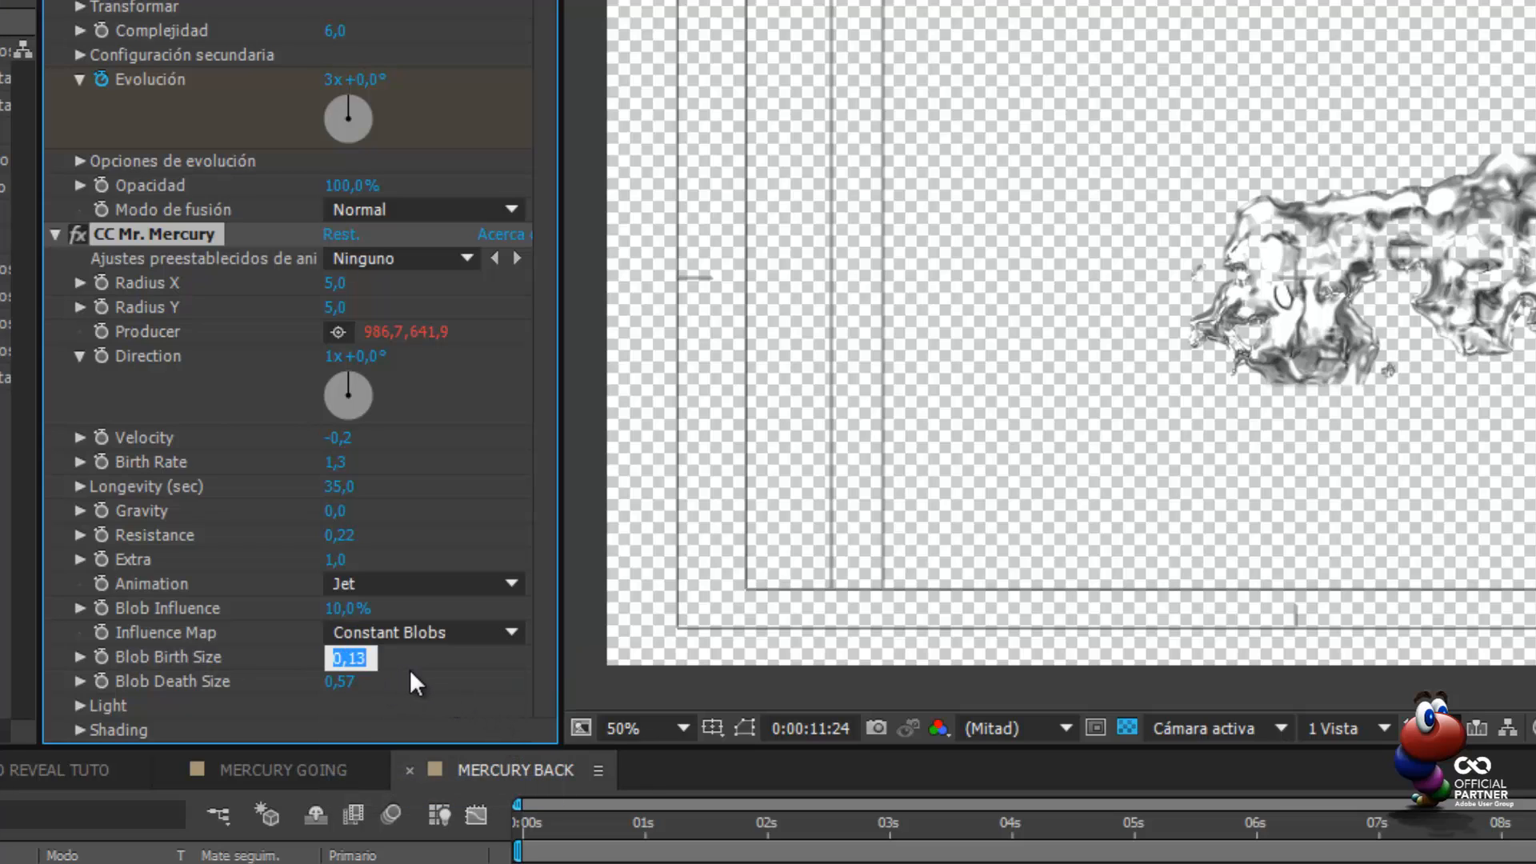
{"action": "type", "text": "0,06"}
{"action": "key", "text": "Tab"}
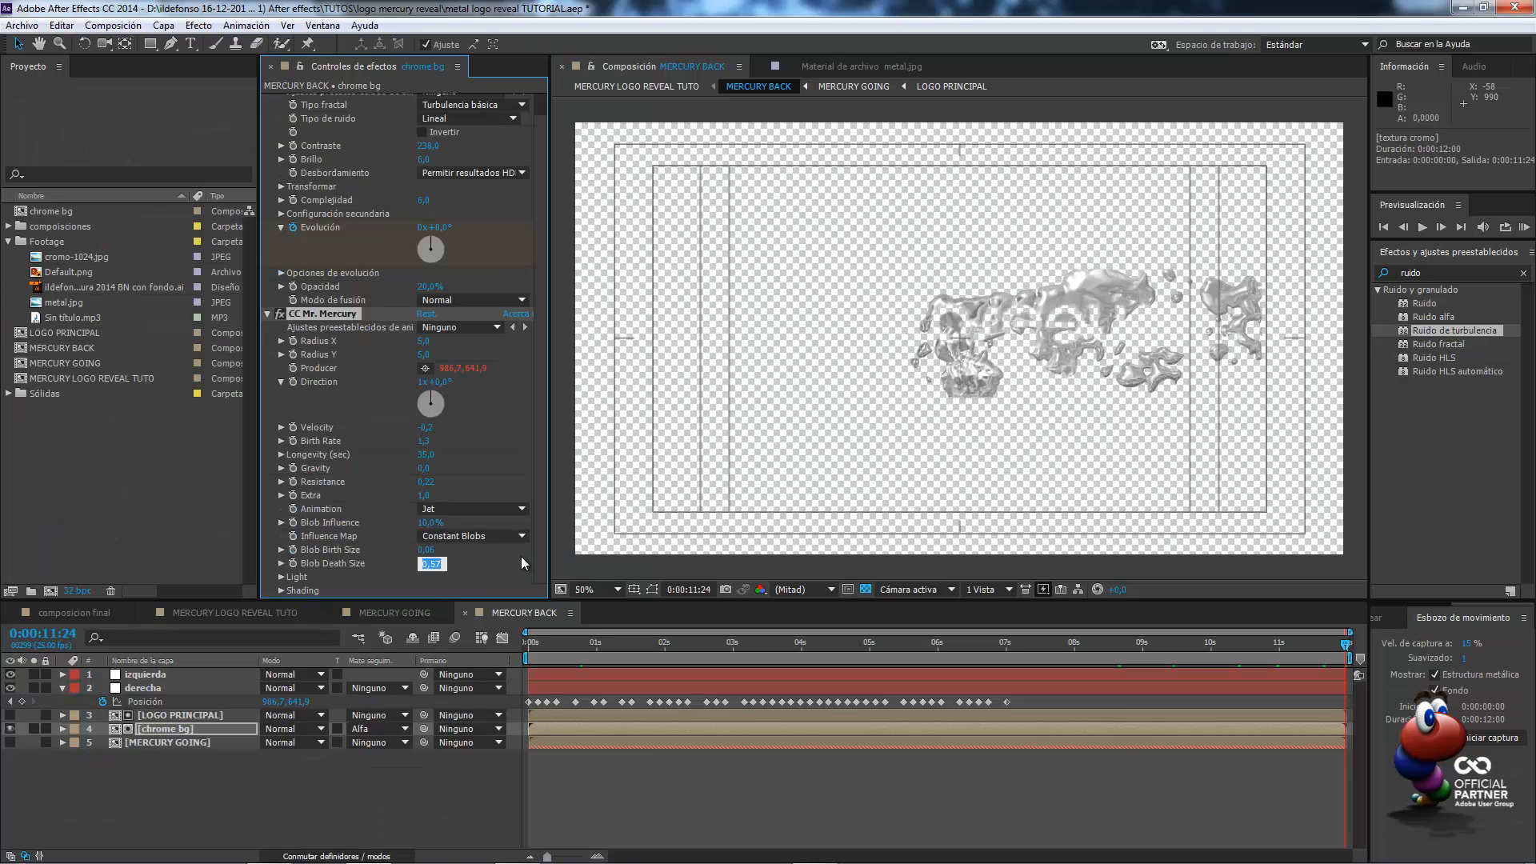
{"action": "type", "text": "2,94"}
{"action": "key", "text": "Return"}
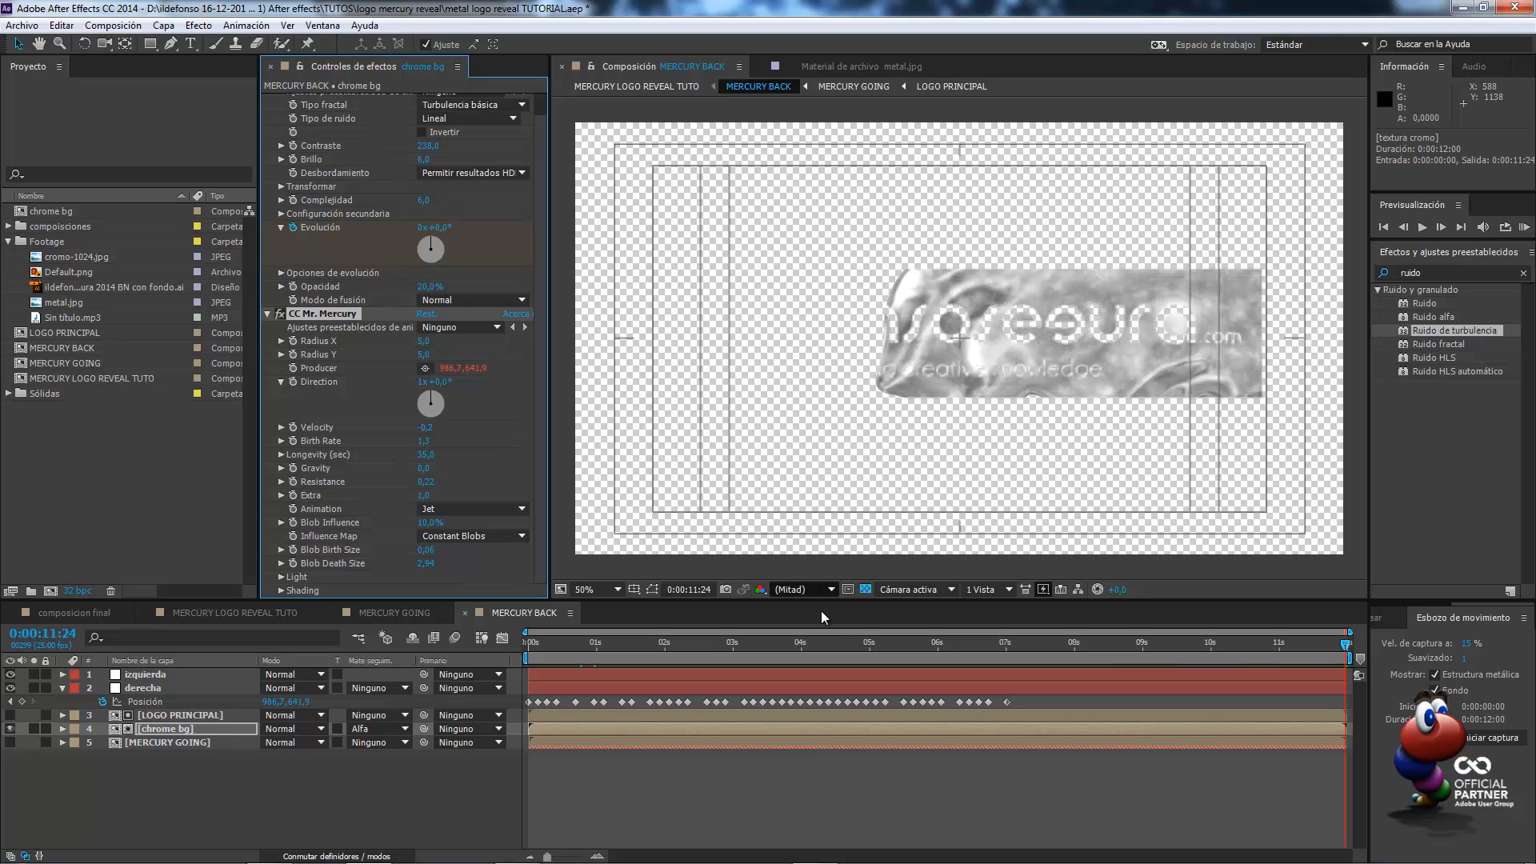
Turn off the transparency grid, scrub through the MERCURY BACK reveal to the last frame and hide the title/action-safe guides
{"action": "left_click", "coordinate": [866, 589]}
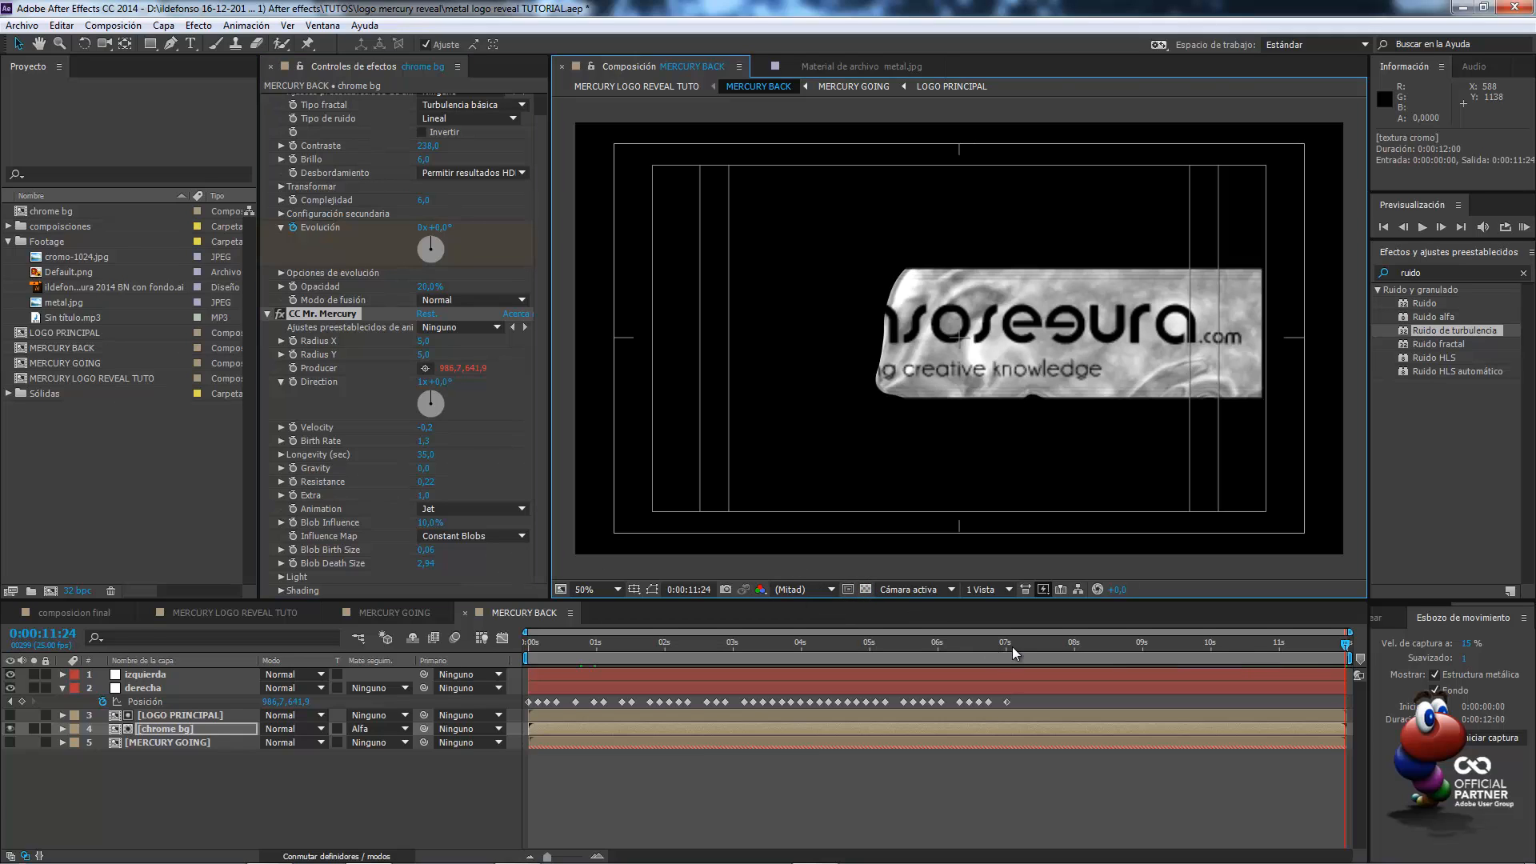
{"action": "left_click_drag", "start_coordinate": [1012, 652], "coordinate": [1419, 671]}
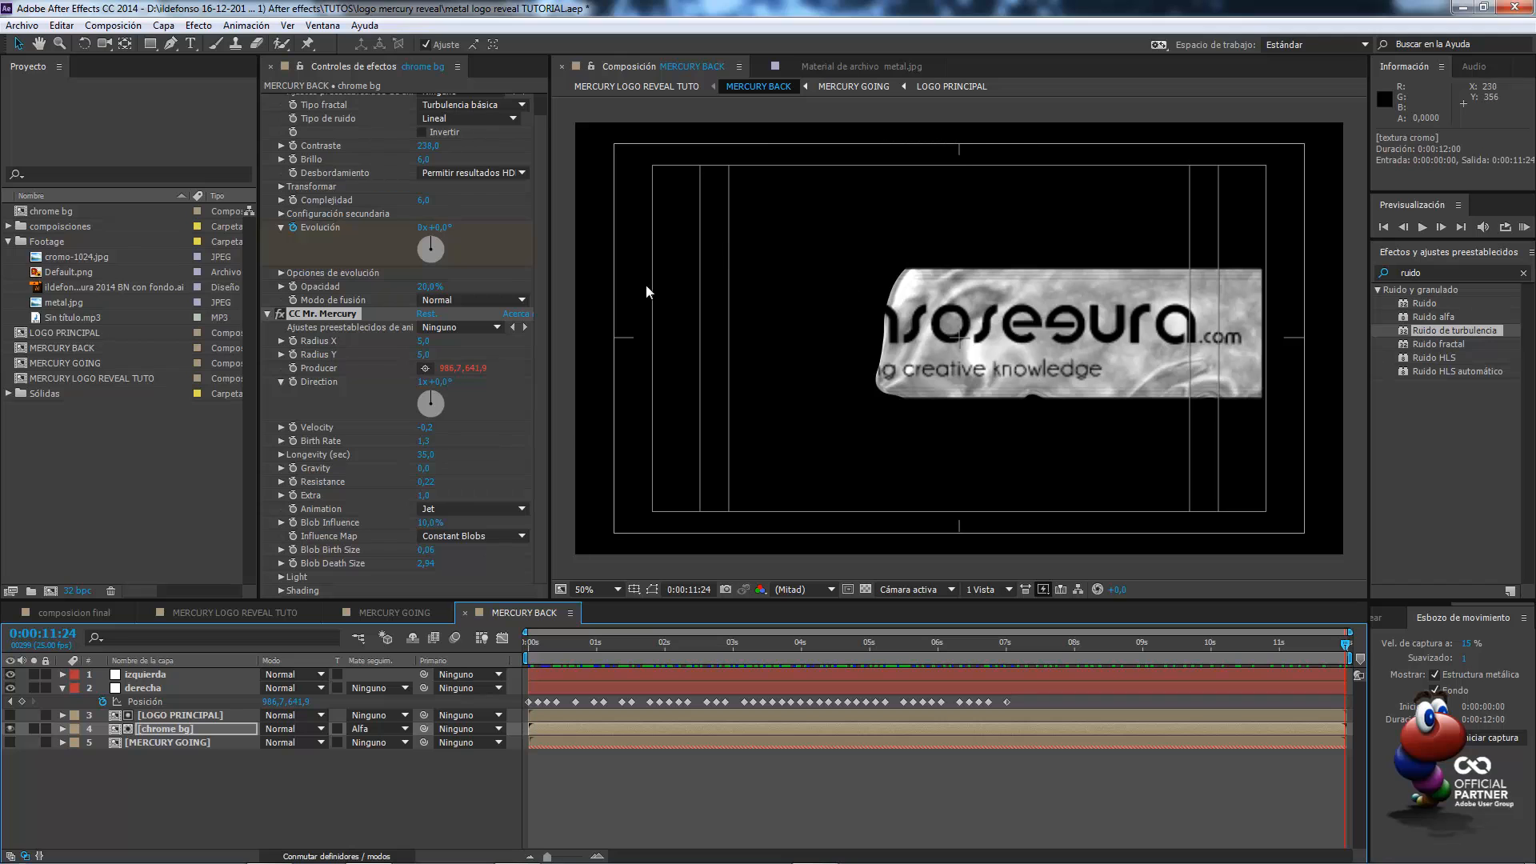
{"action": "left_click", "coordinate": [652, 590]}
{"action": "left_click", "coordinate": [679, 599]}
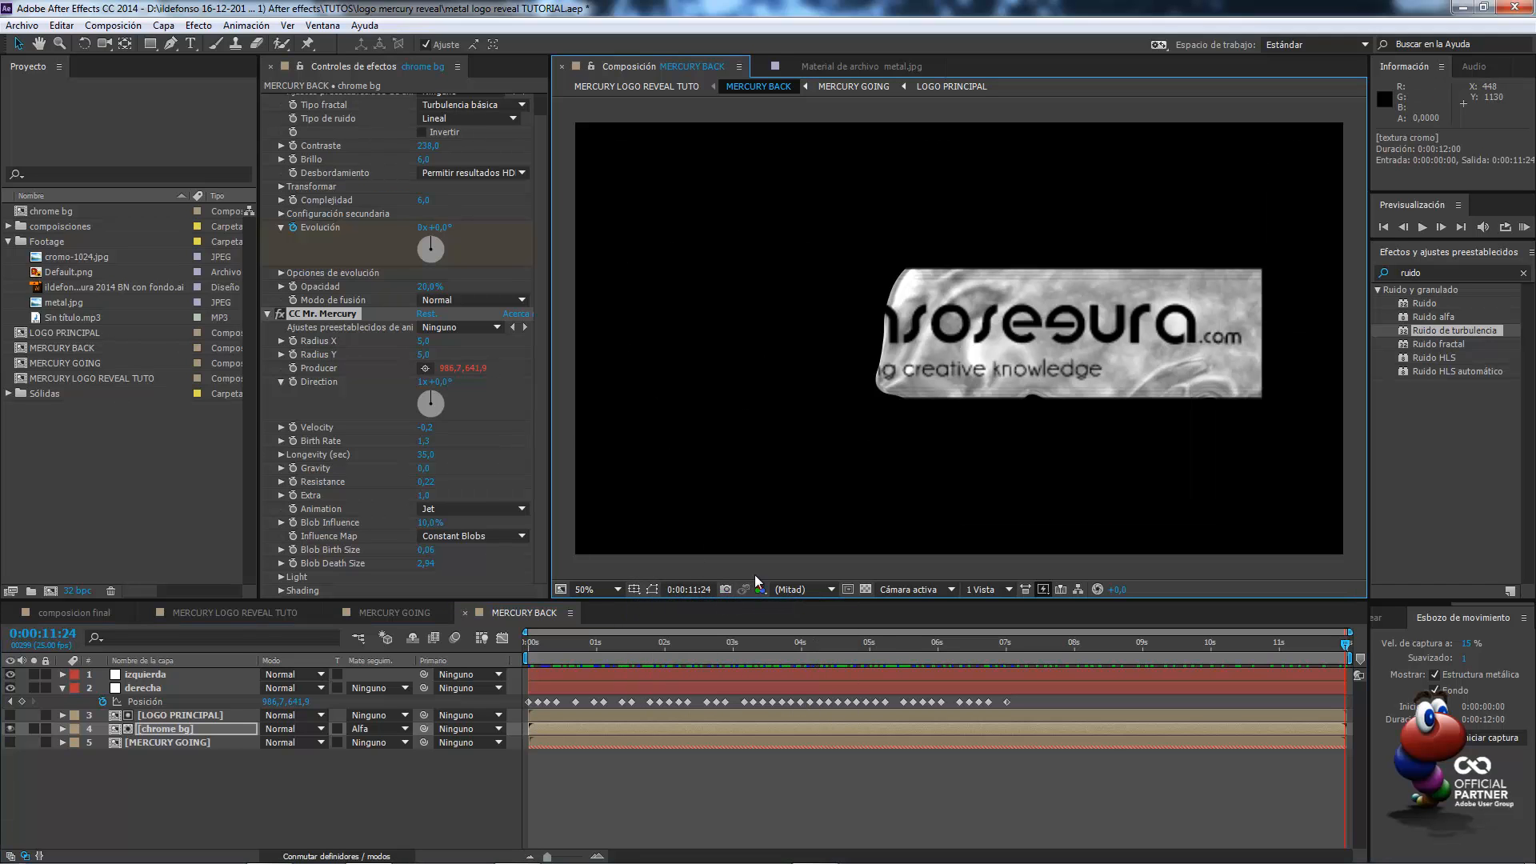
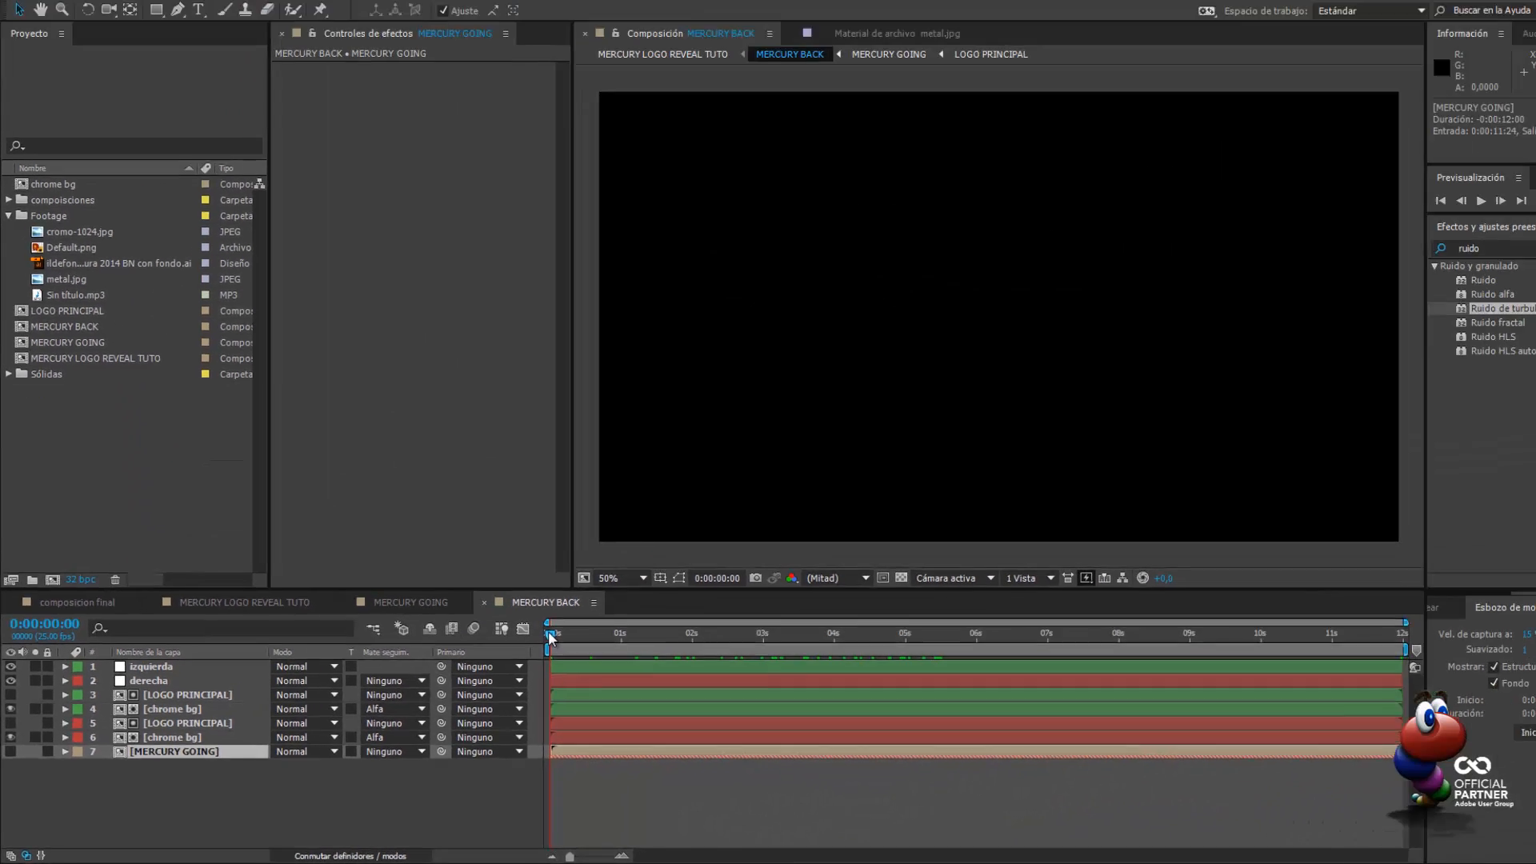
Scrub through the two-sided reveal, make the MERCURY GOING layer visible and switch to the MERCURY LOGO REVEAL TUTO composition
{"action": "left_click_drag", "start_coordinate": [1183, 373], "coordinate": [1277, 373]}
{"action": "left_click_drag", "start_coordinate": [569, 645], "coordinate": [1352, 662]}
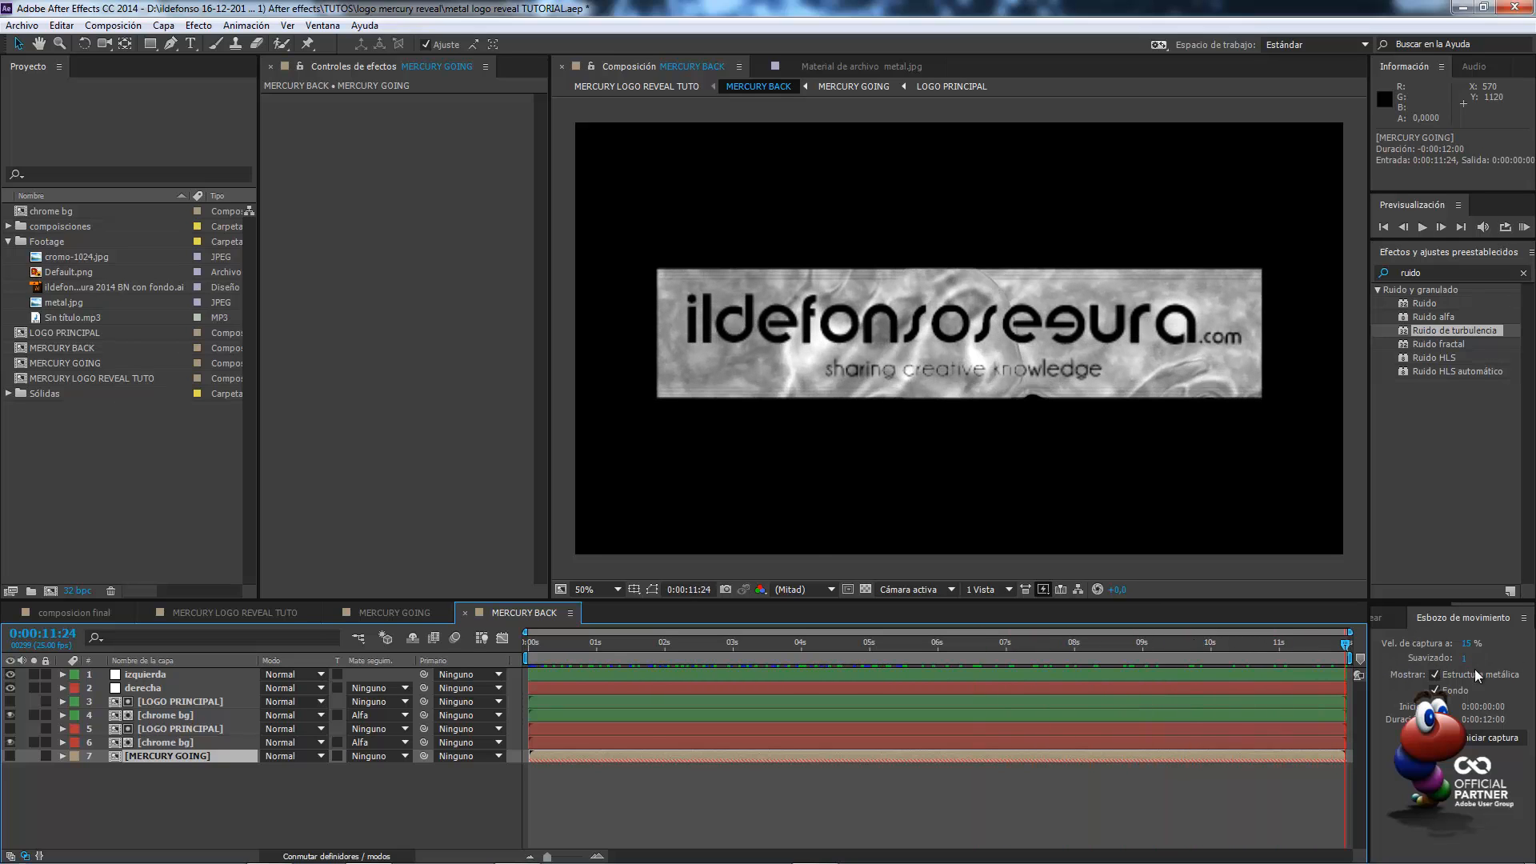
{"action": "left_click", "coordinate": [803, 555]}
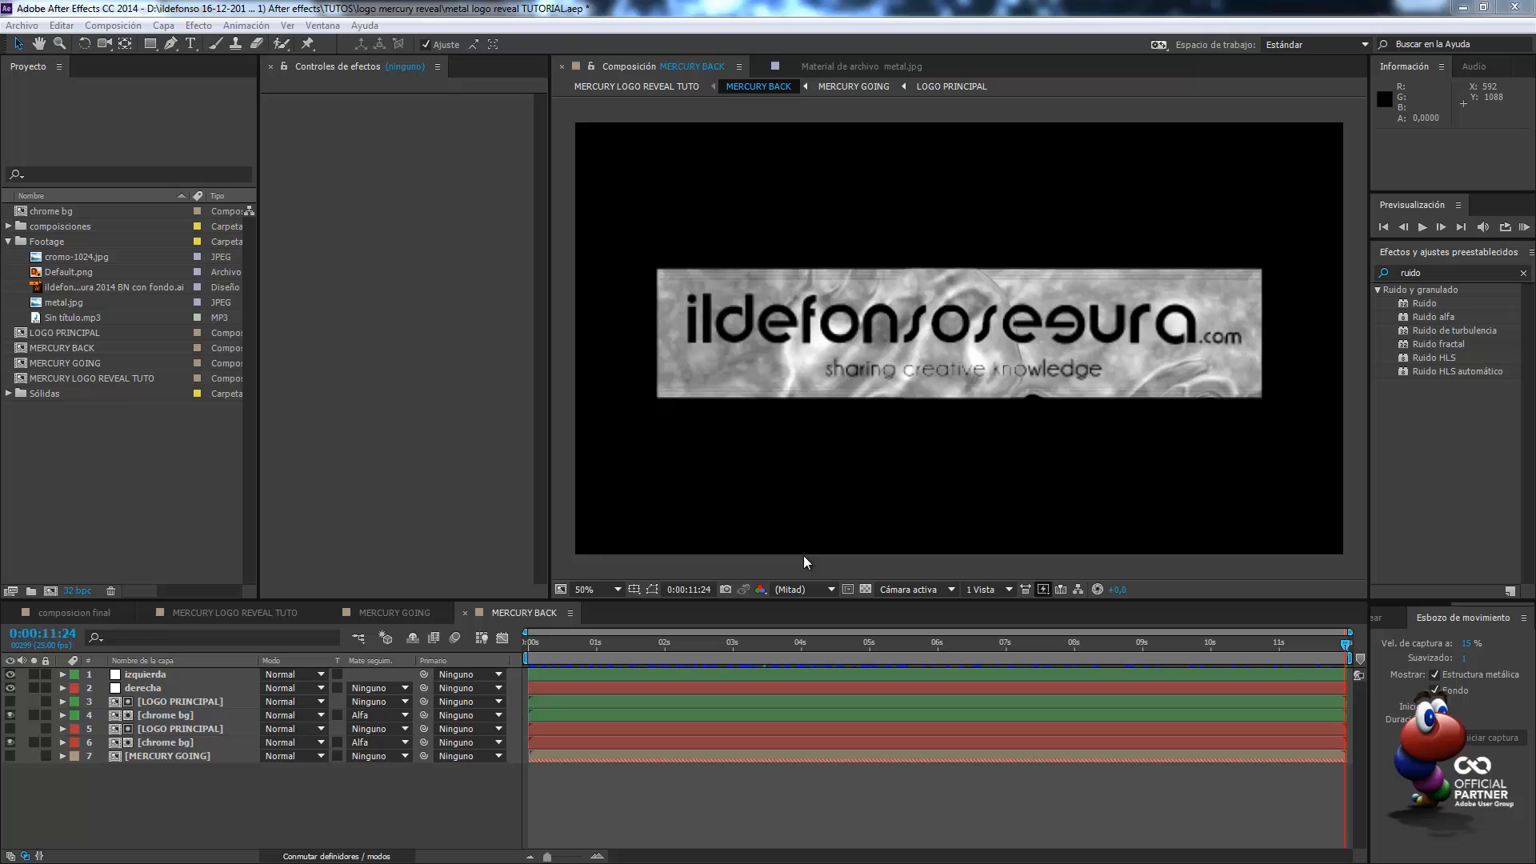
{"action": "left_click", "coordinate": [10, 756]}
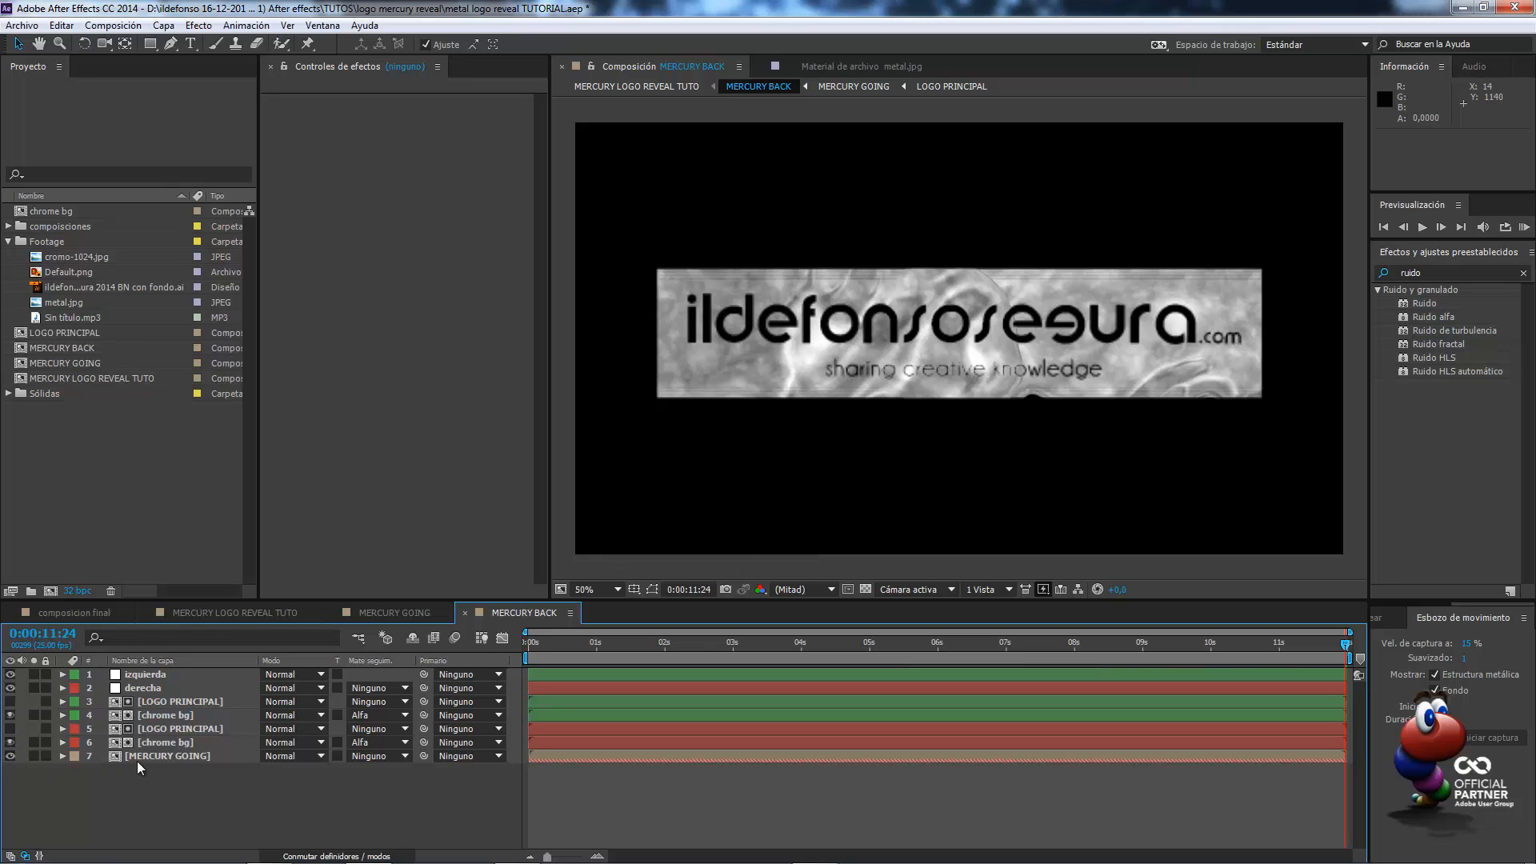
{"action": "left_click", "coordinate": [272, 611]}
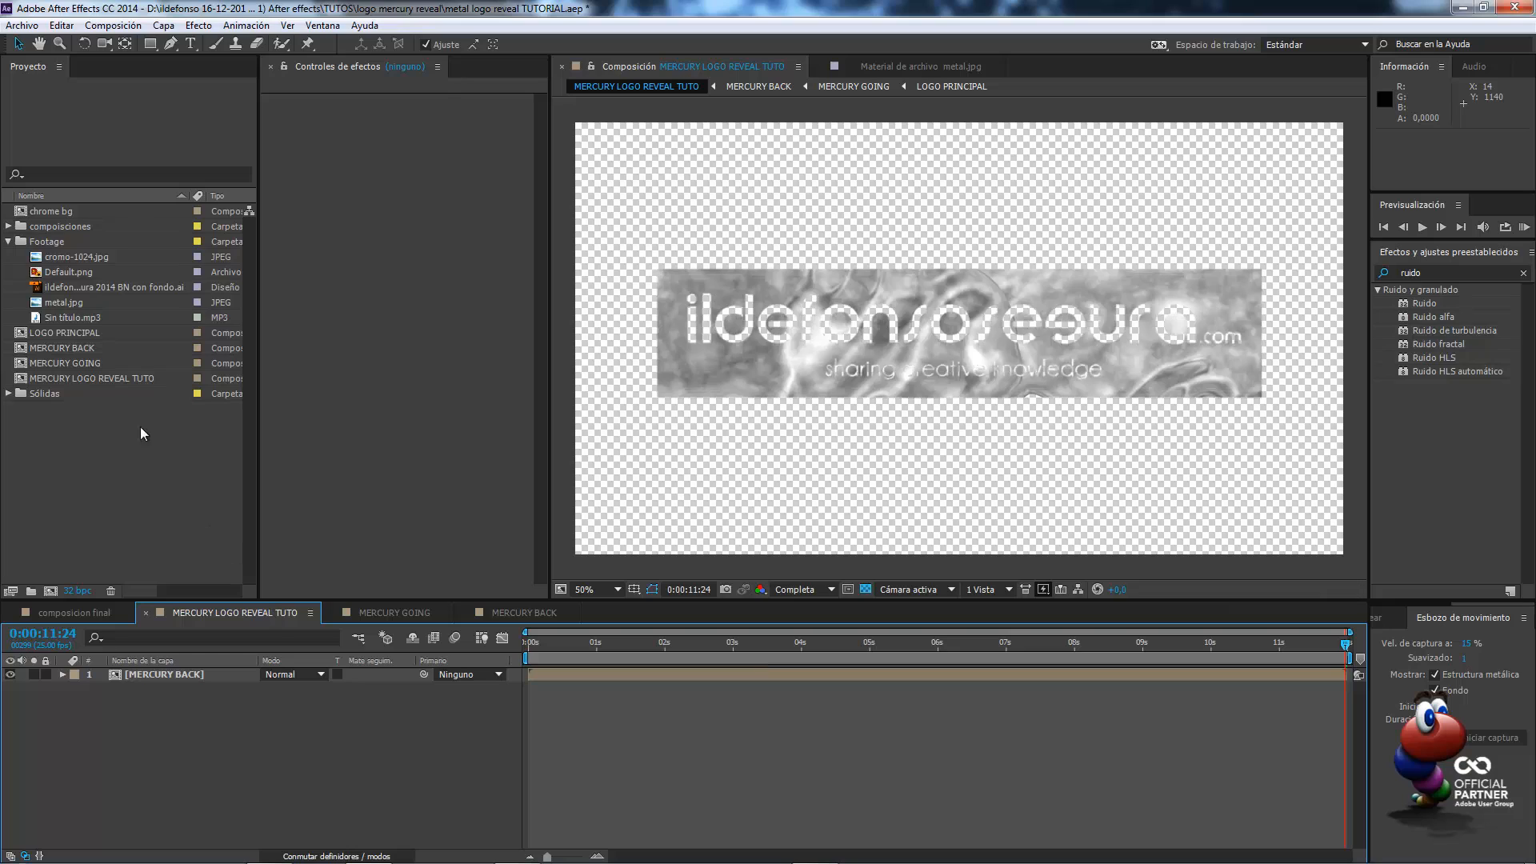
Add metal.jpg as the bottom layer beneath MERCURY BACK and scale it up, stretched vertically, until it covers the whole frame
{"action": "left_click", "coordinate": [74, 304]}
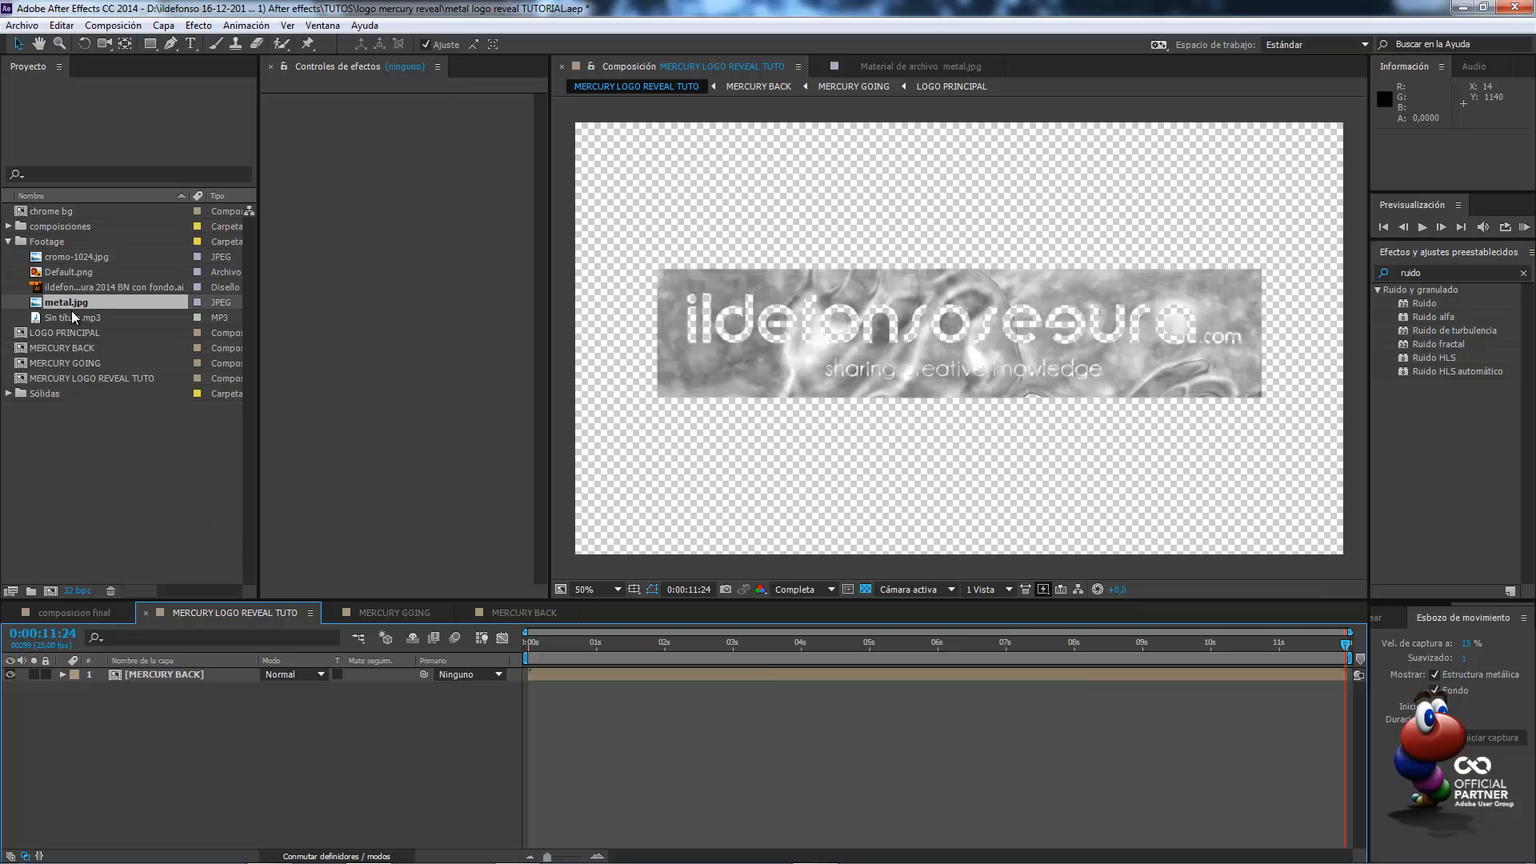
{"action": "left_click_drag", "start_coordinate": [70, 310], "coordinate": [43, 709]}
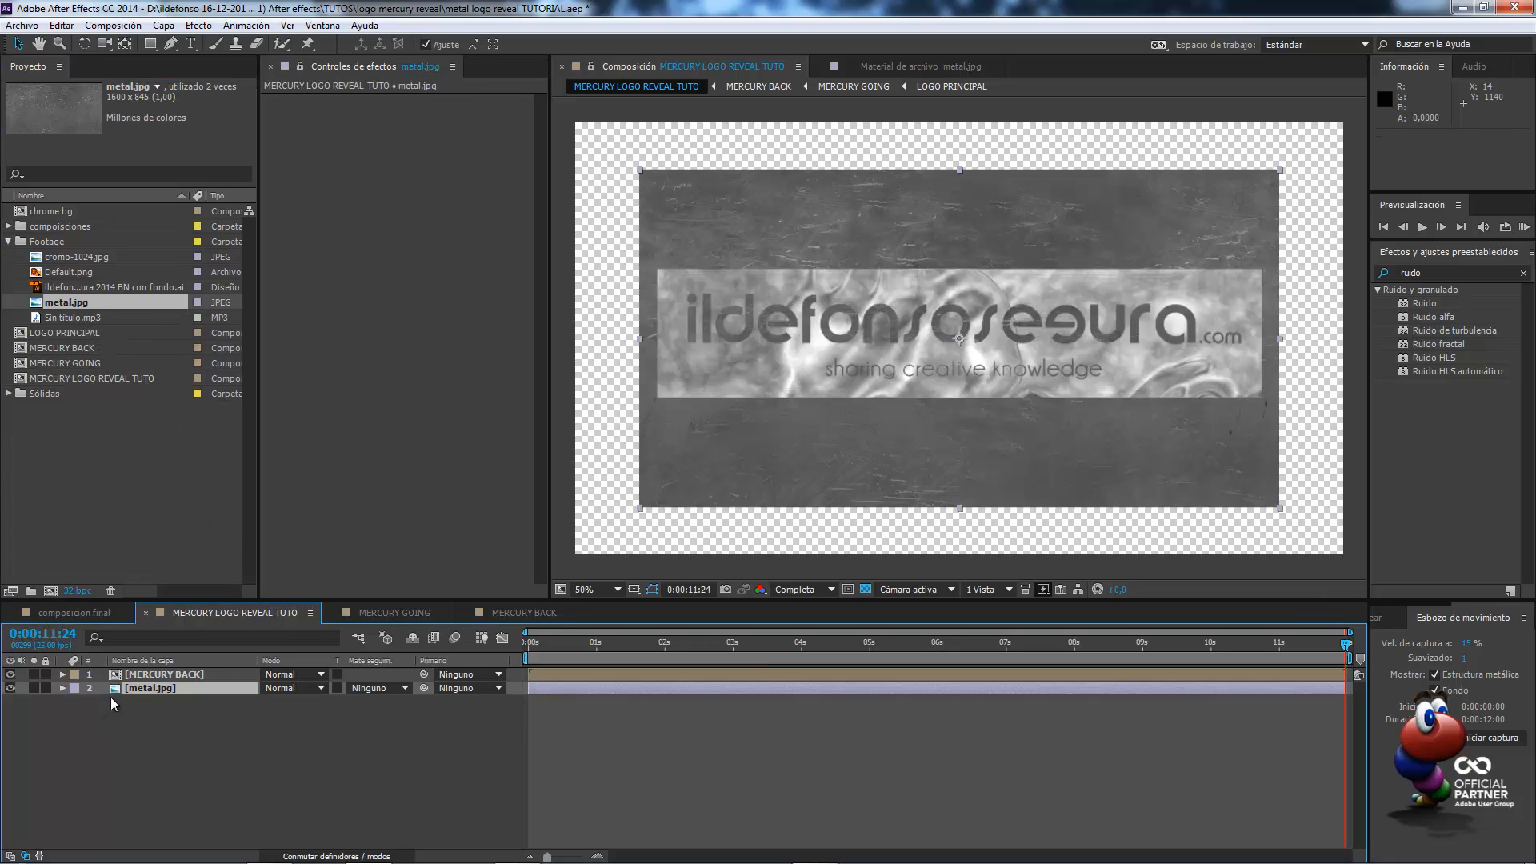
{"action": "key", "text": "s"}
{"action": "left_click_drag", "start_coordinate": [304, 702], "coordinate": [1003, 525]}
{"action": "key", "text": "comma"}
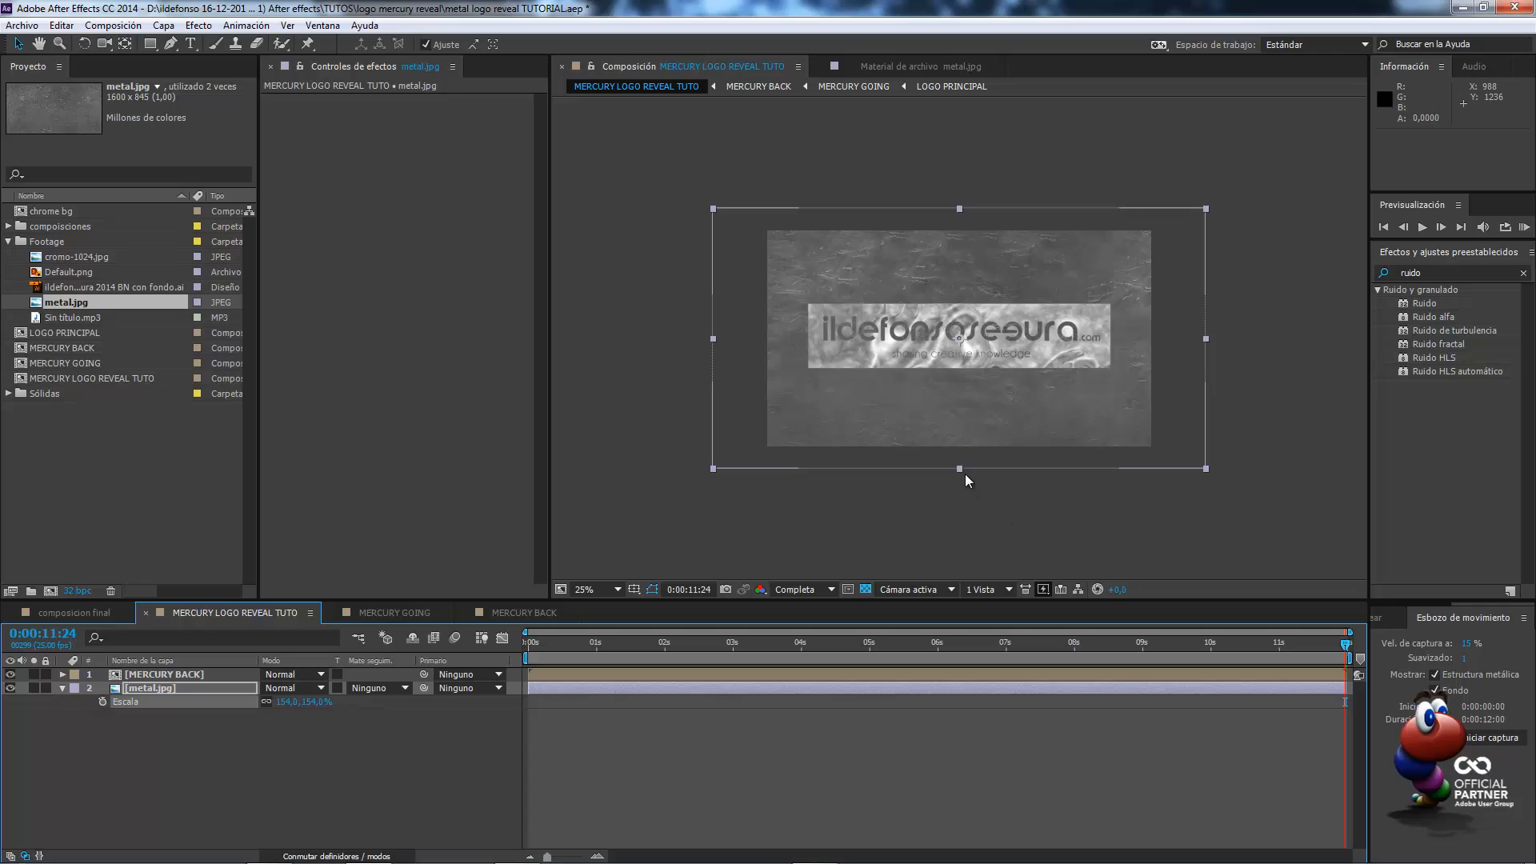
{"action": "left_click_drag", "start_coordinate": [960, 470], "coordinate": [955, 507]}
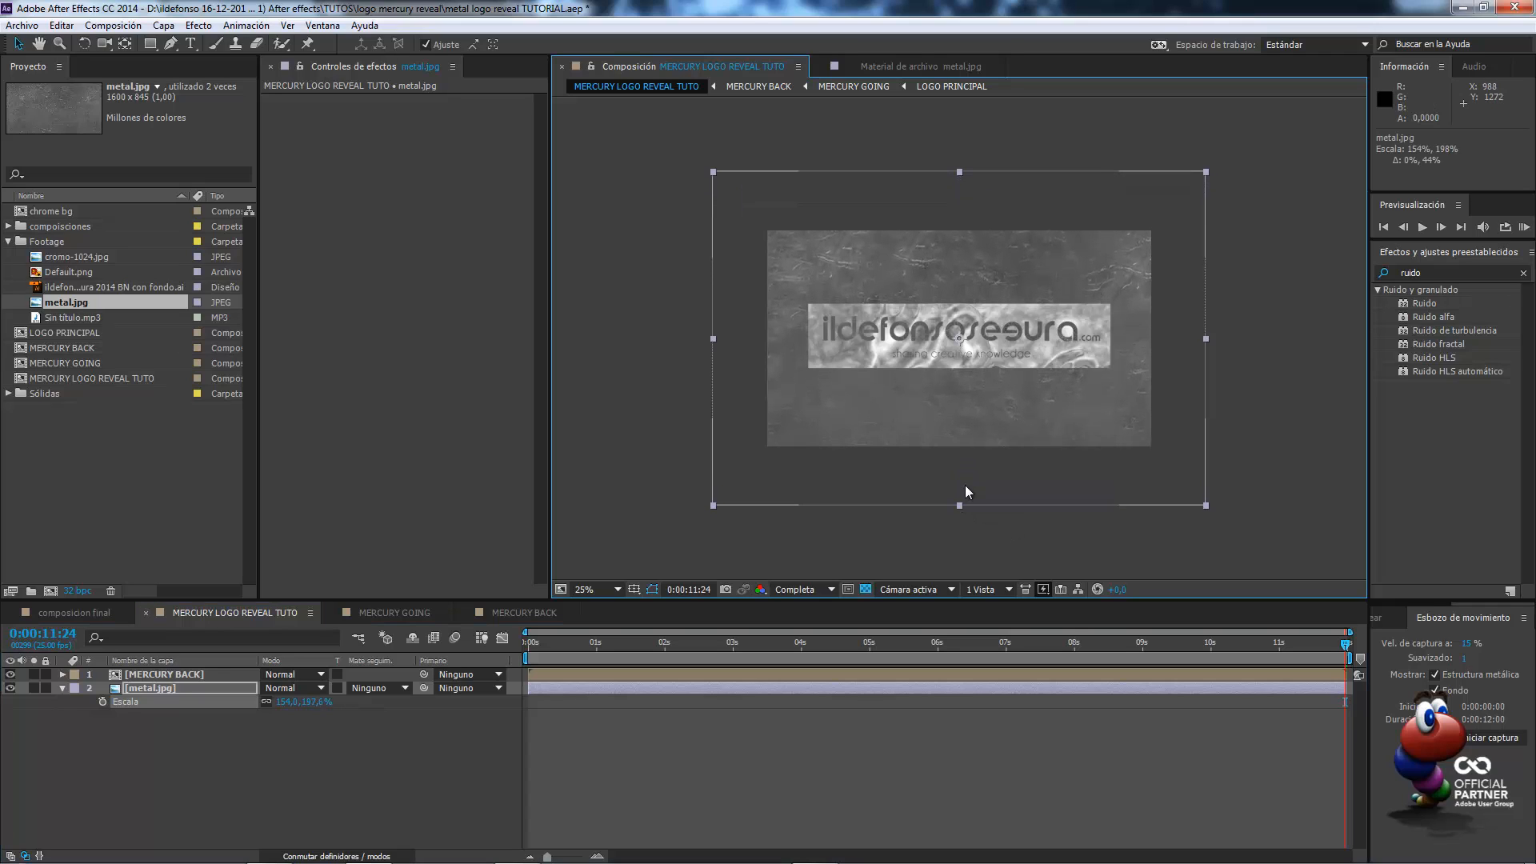
{"action": "left_click_drag", "start_coordinate": [290, 700], "coordinate": [292, 700]}
{"action": "key", "text": "period"}
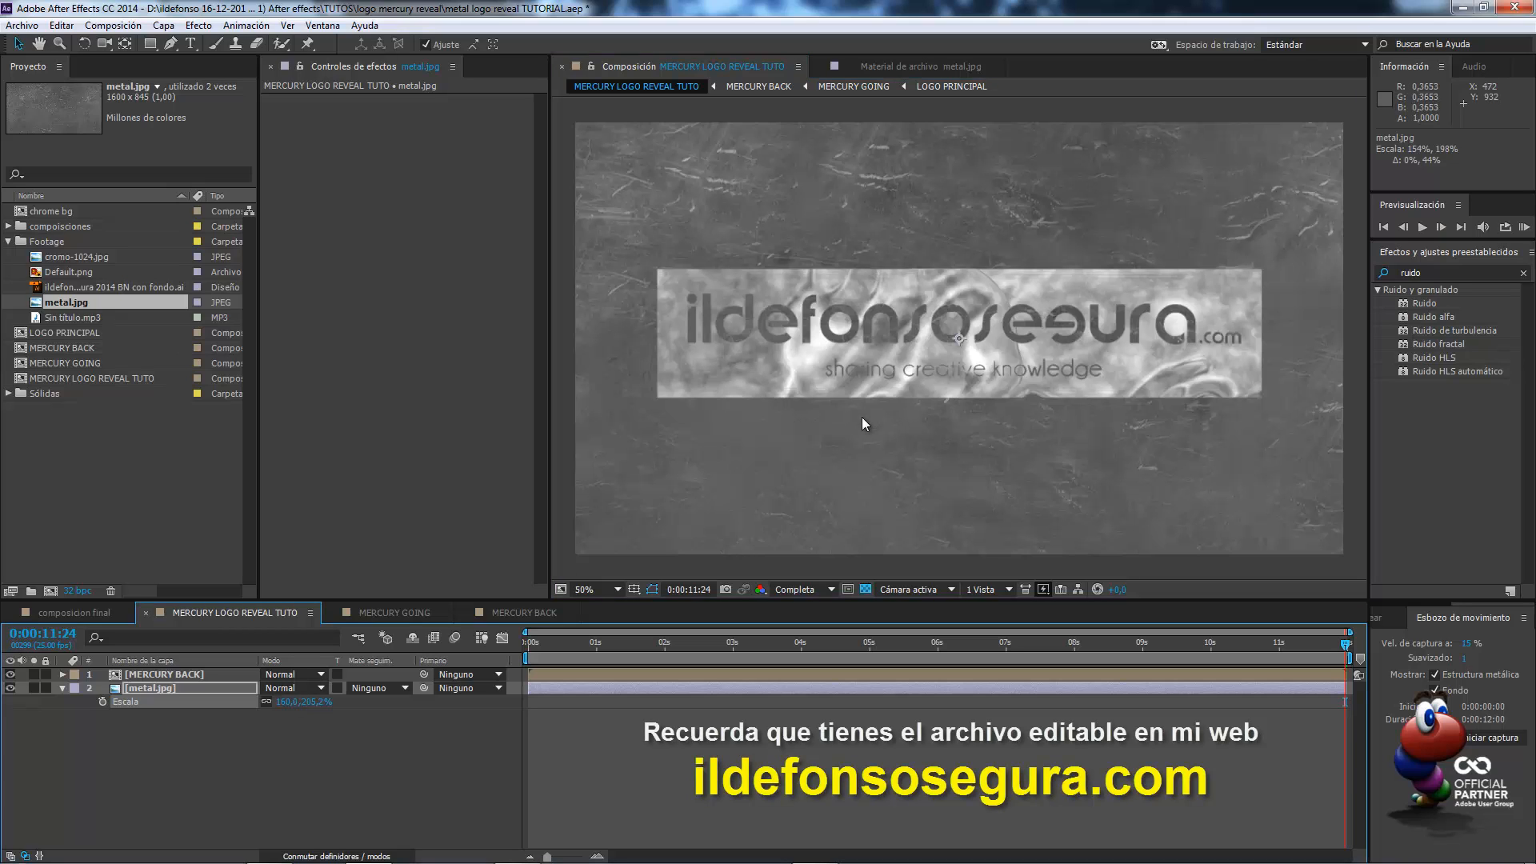
{"action": "left_click", "coordinate": [62, 687]}
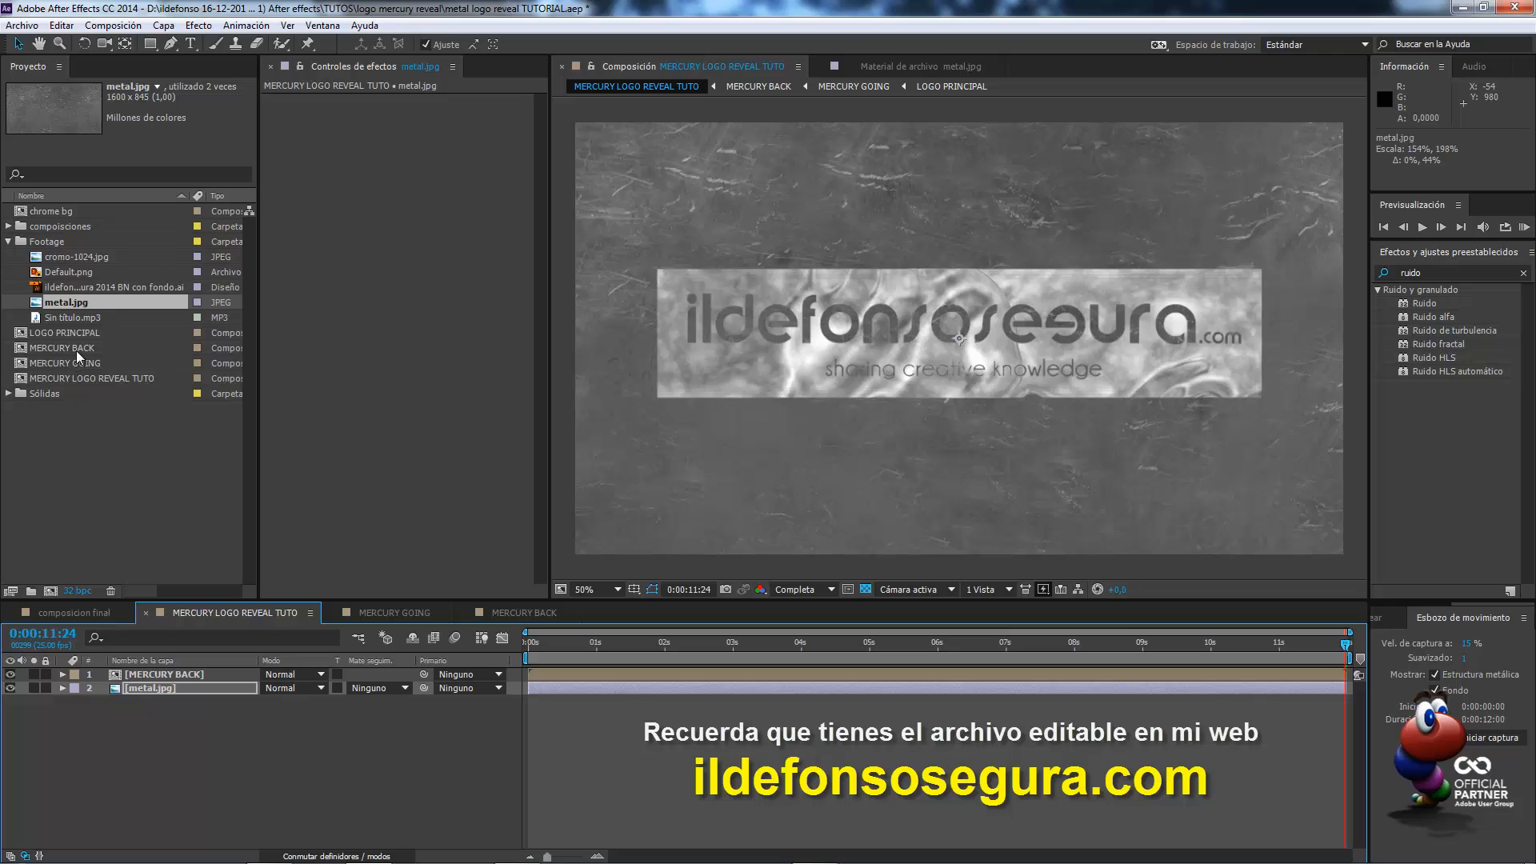
Insert a second copy of MERCURY BACK directly above the metal.jpg layer and rename that layer sombra
{"action": "left_click", "coordinate": [75, 350]}
{"action": "left_click_drag", "start_coordinate": [148, 611], "coordinate": [191, 688]}
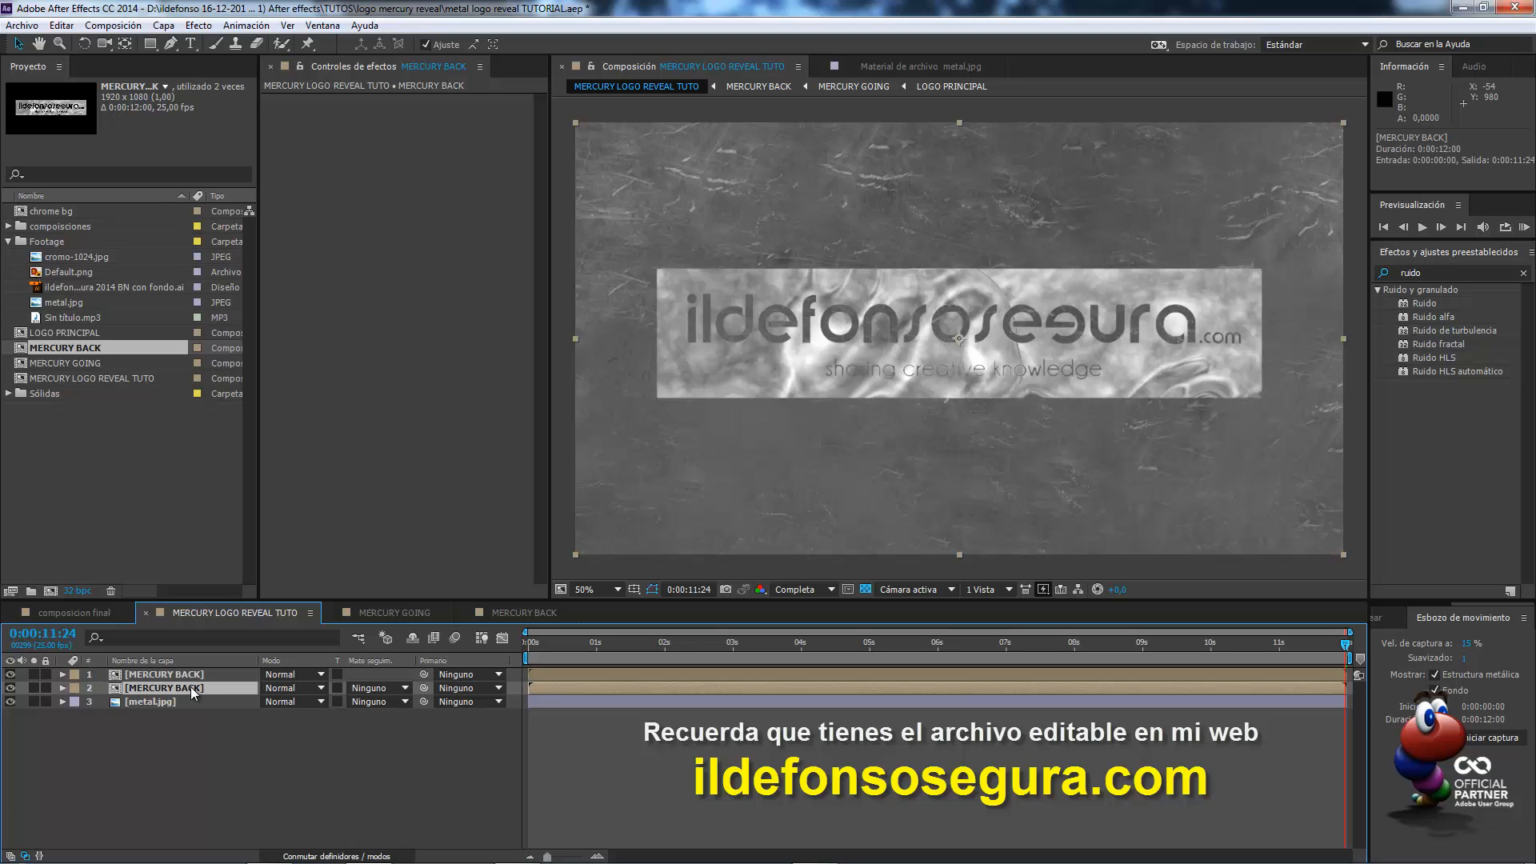
{"action": "key", "text": "Return"}
{"action": "type", "text": "sombra"}
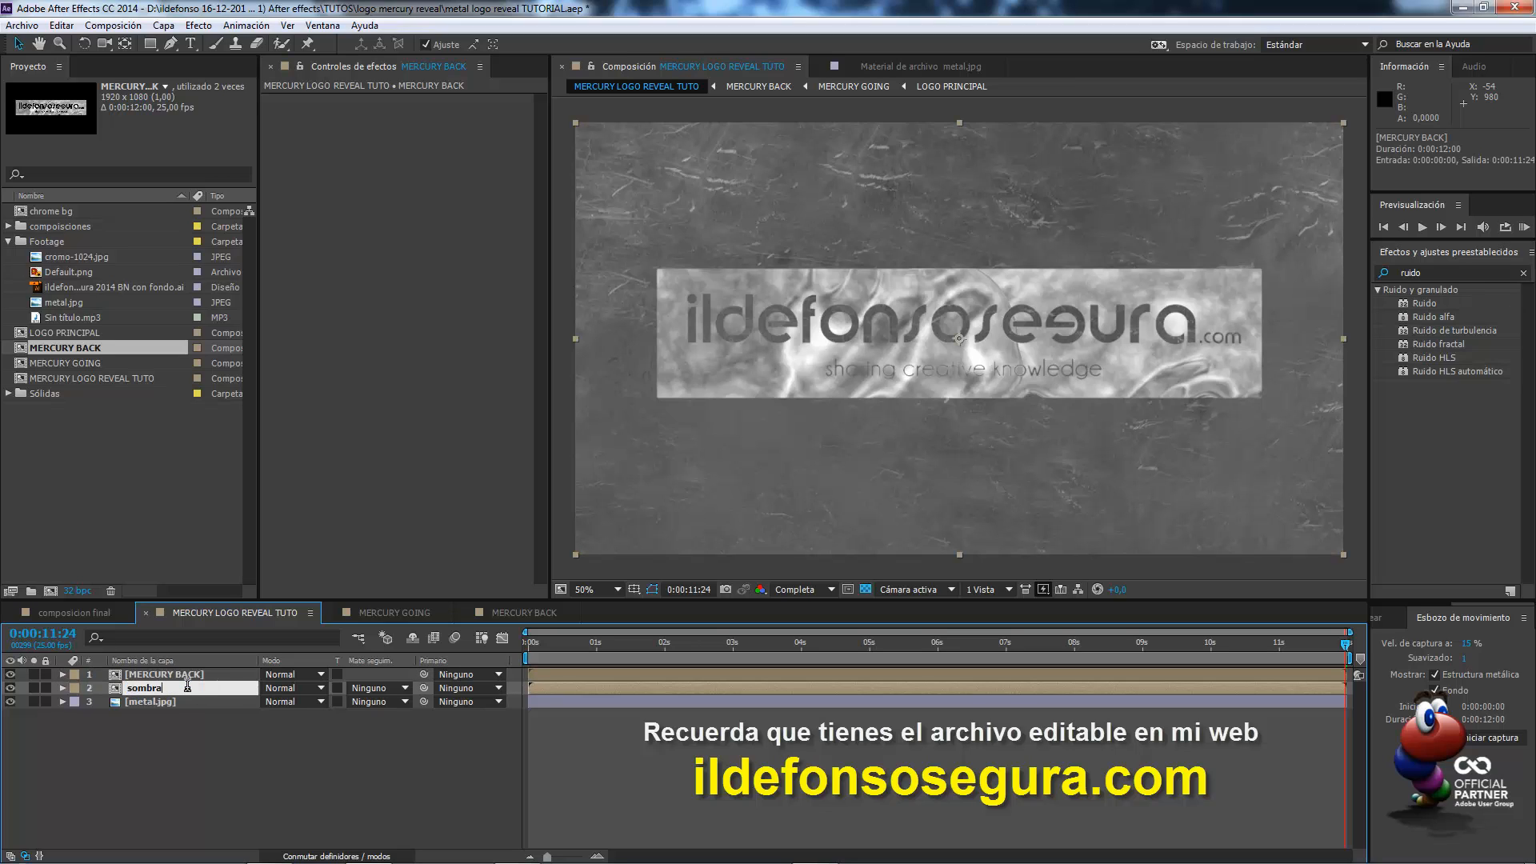
{"action": "key", "text": "Return"}
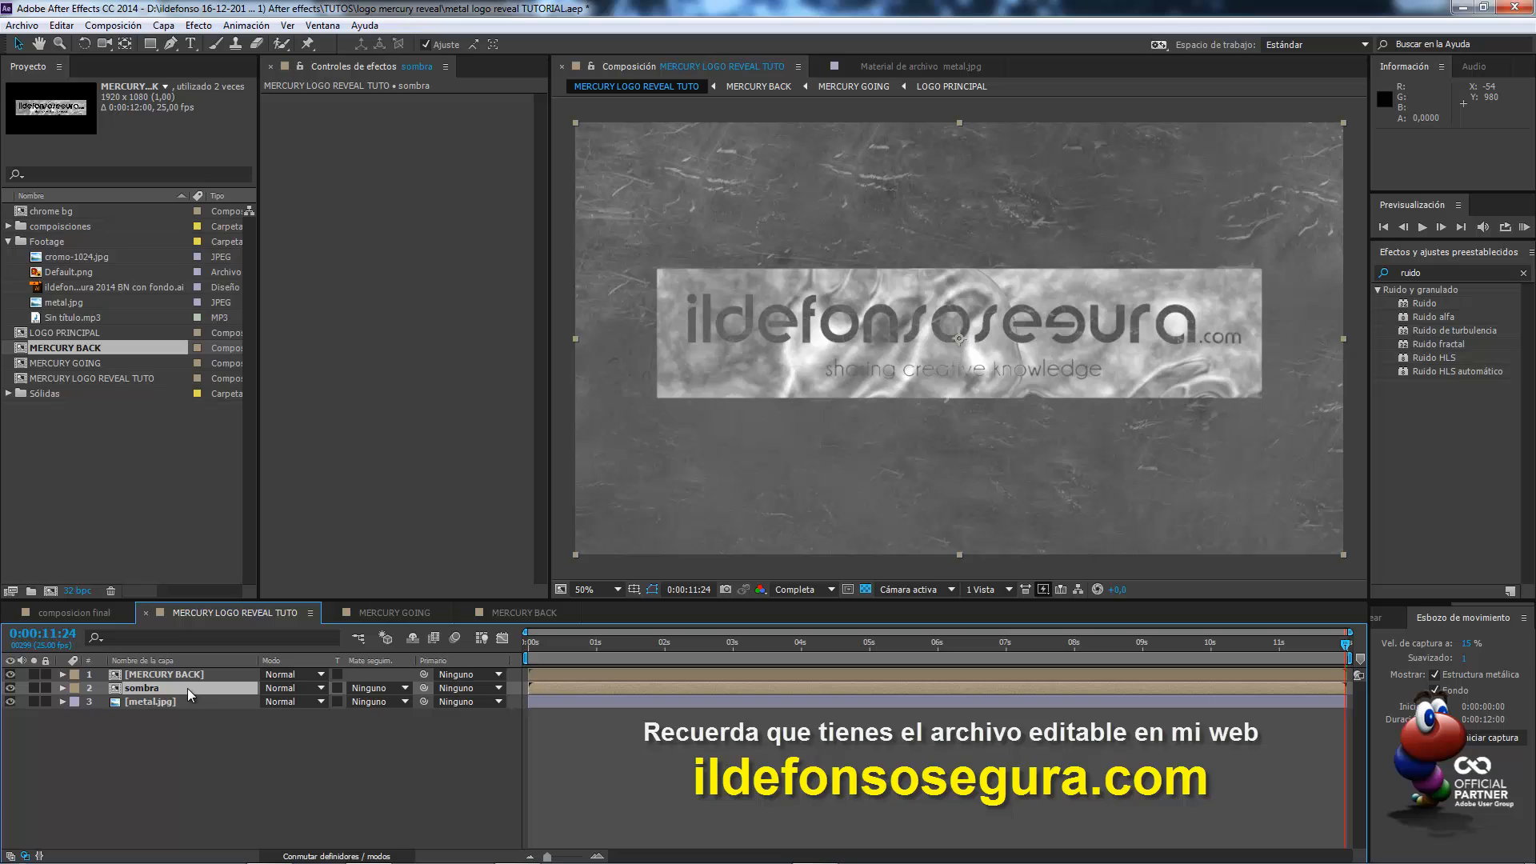
Apply the Teñir effect to the sombra layer and map black to the dark blue 000524
{"action": "double_click", "coordinate": [1437, 274]}
{"action": "type", "text": "teñi"}
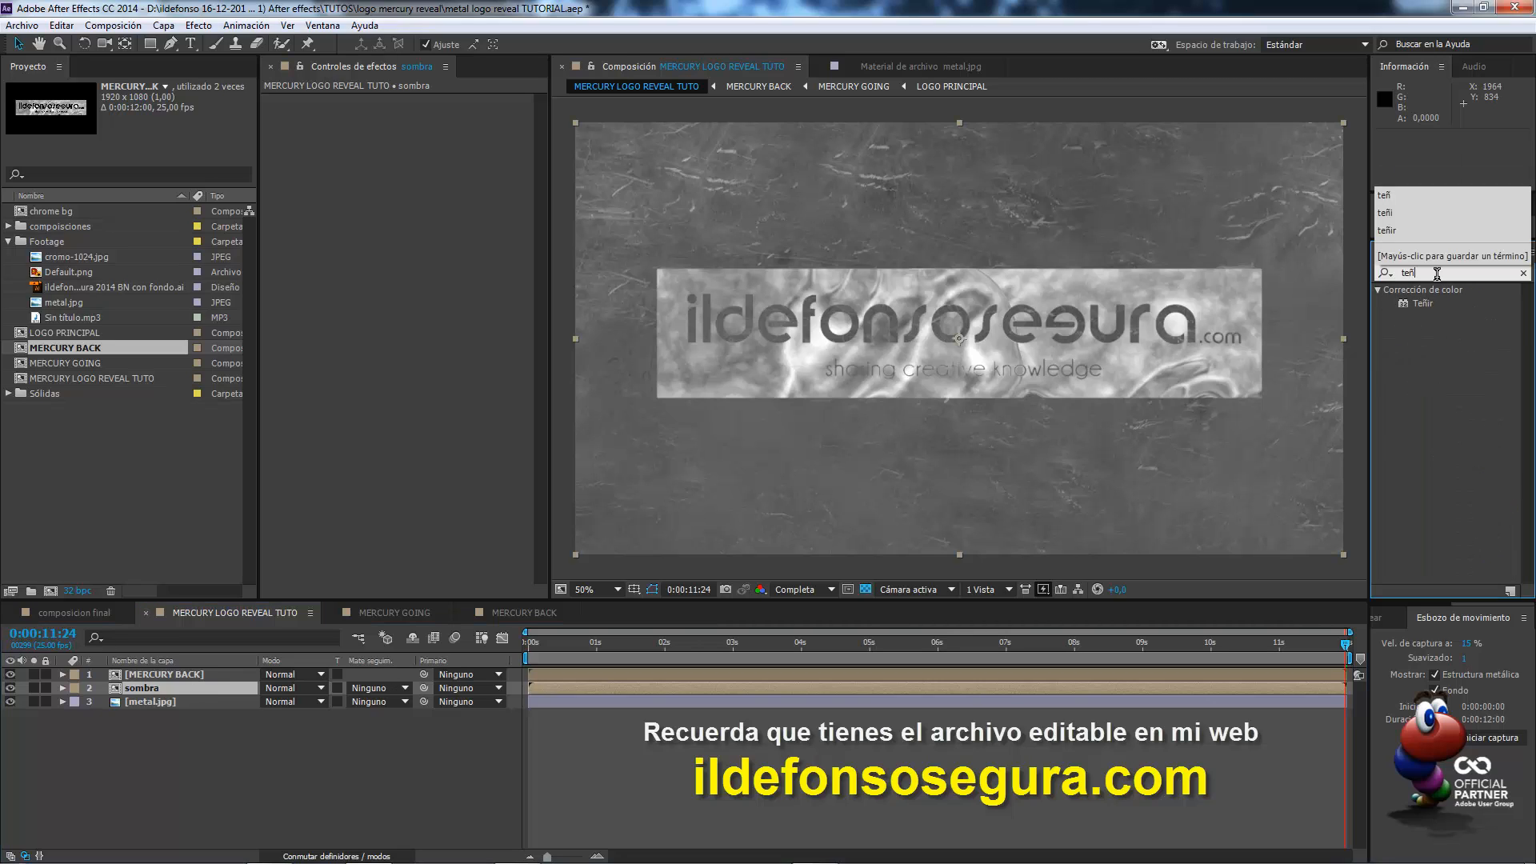
{"action": "left_click_drag", "start_coordinate": [1422, 303], "coordinate": [558, 233]}
{"action": "left_click", "coordinate": [424, 127]}
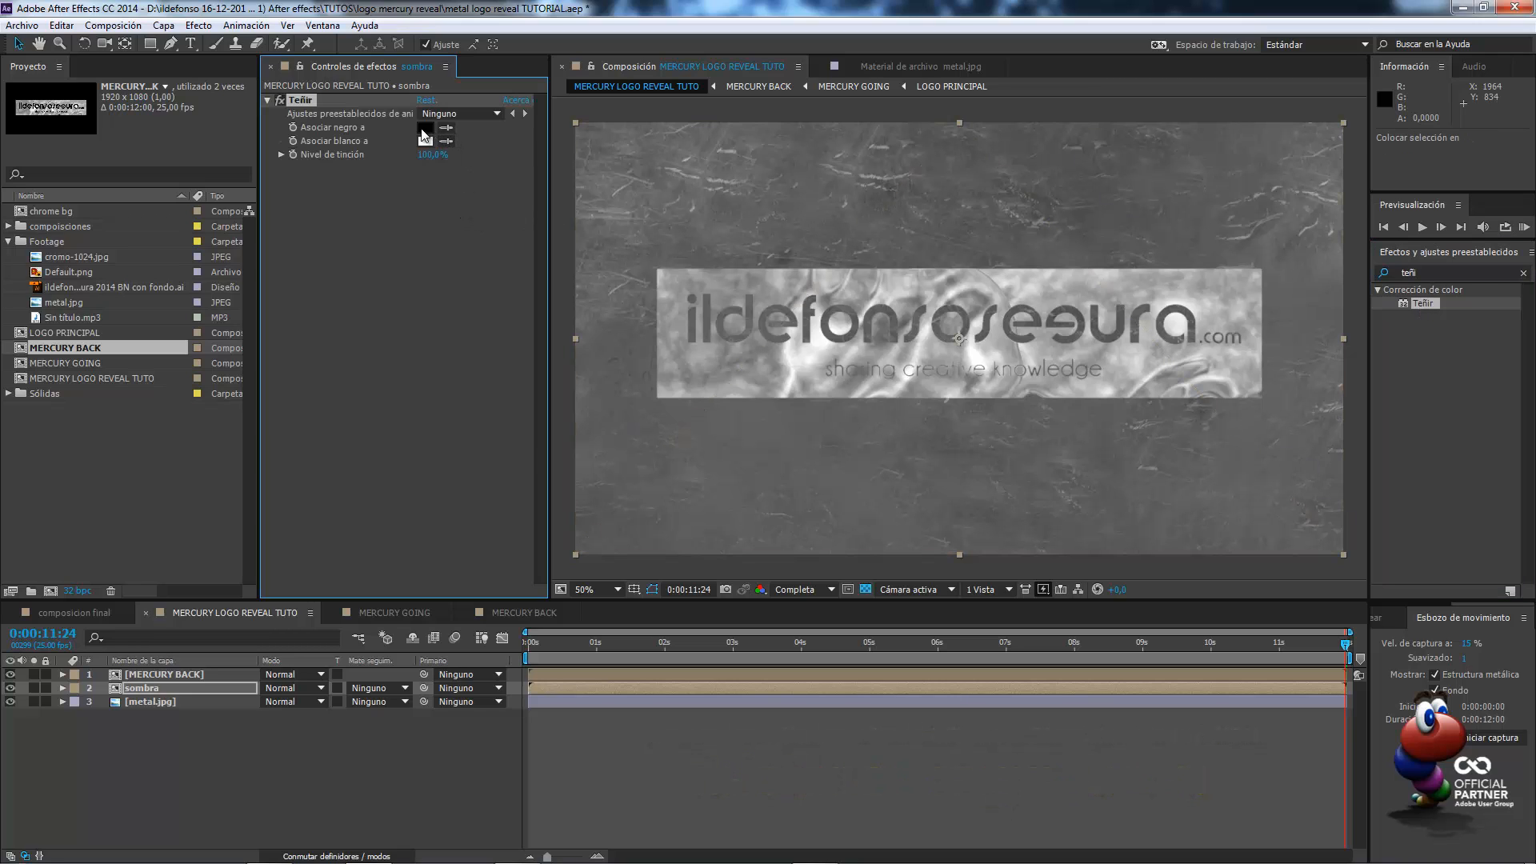
{"action": "left_click", "coordinate": [393, 299]}
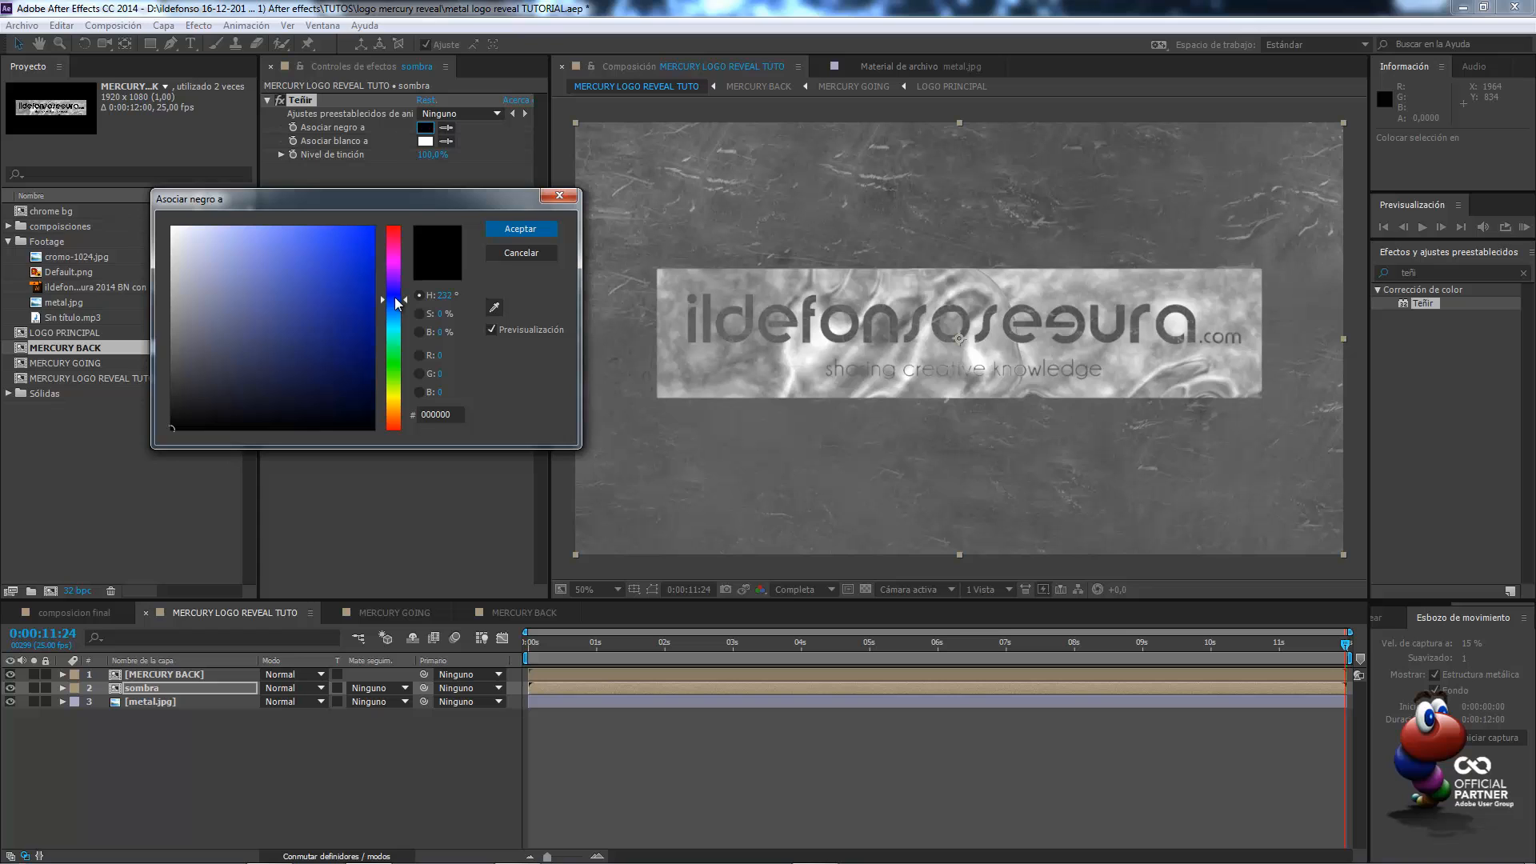
{"action": "left_click_drag", "start_coordinate": [366, 371], "coordinate": [394, 401]}
{"action": "left_click", "coordinate": [512, 229]}
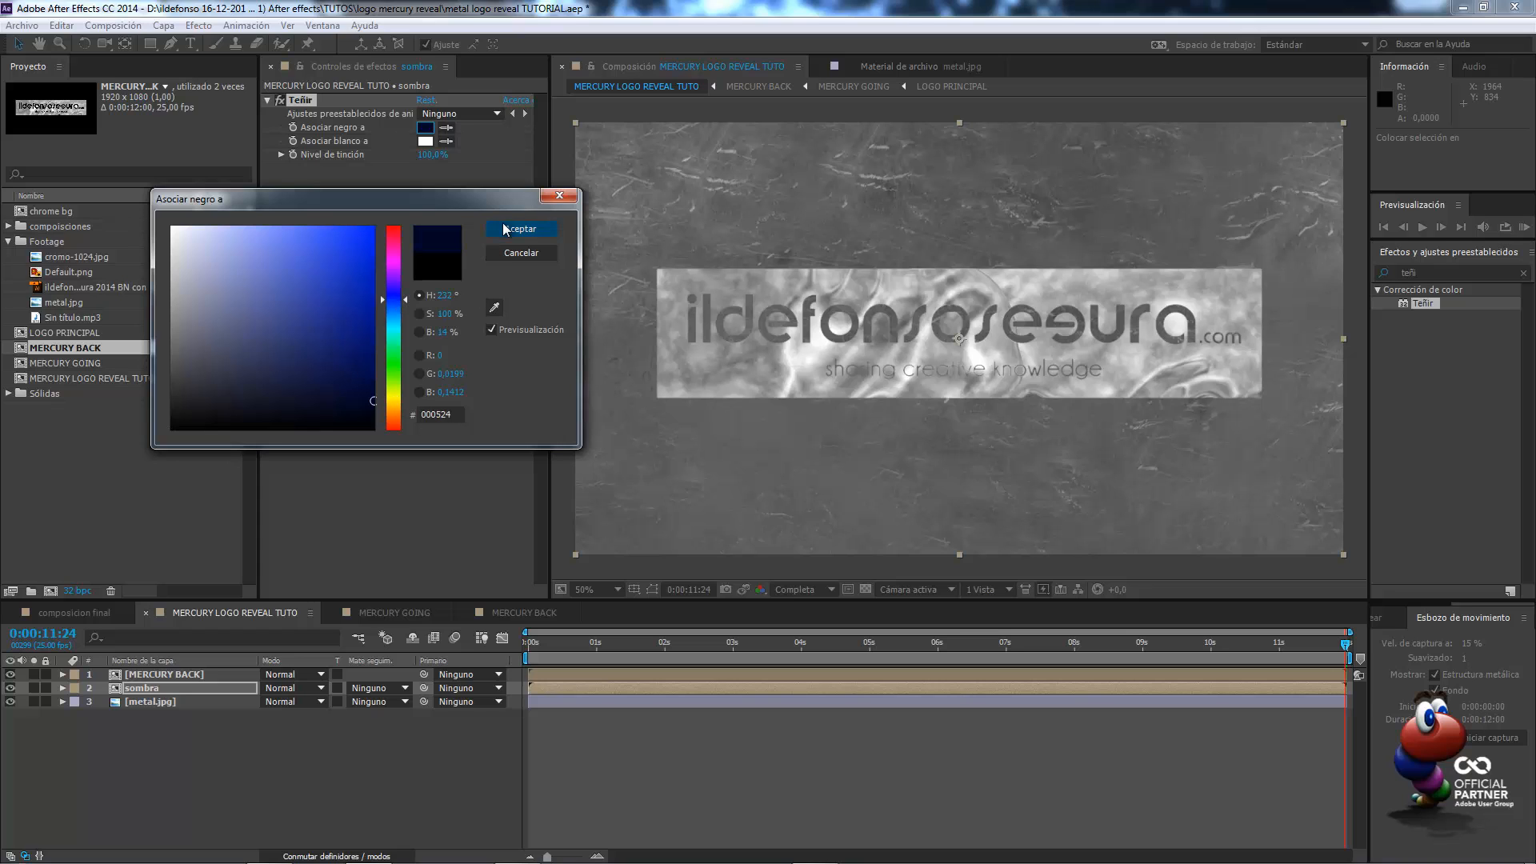
Map white in the Teñir effect to a slightly darker blue, 00041B, starting from the sampled black-mapping colour
{"action": "left_click", "coordinate": [424, 141]}
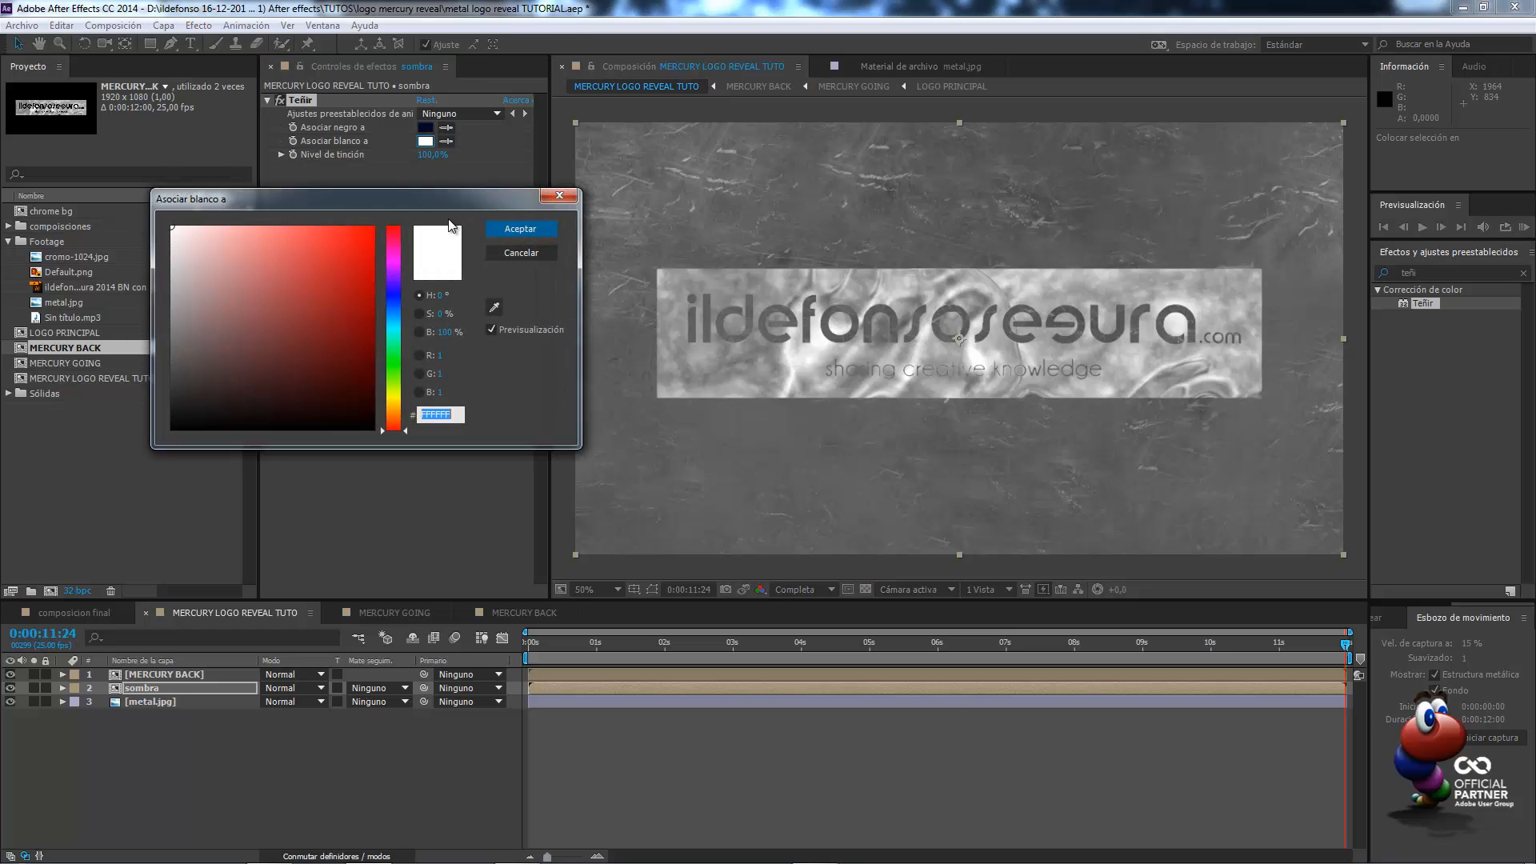
{"action": "left_click", "coordinate": [495, 308]}
{"action": "left_click", "coordinate": [433, 124]}
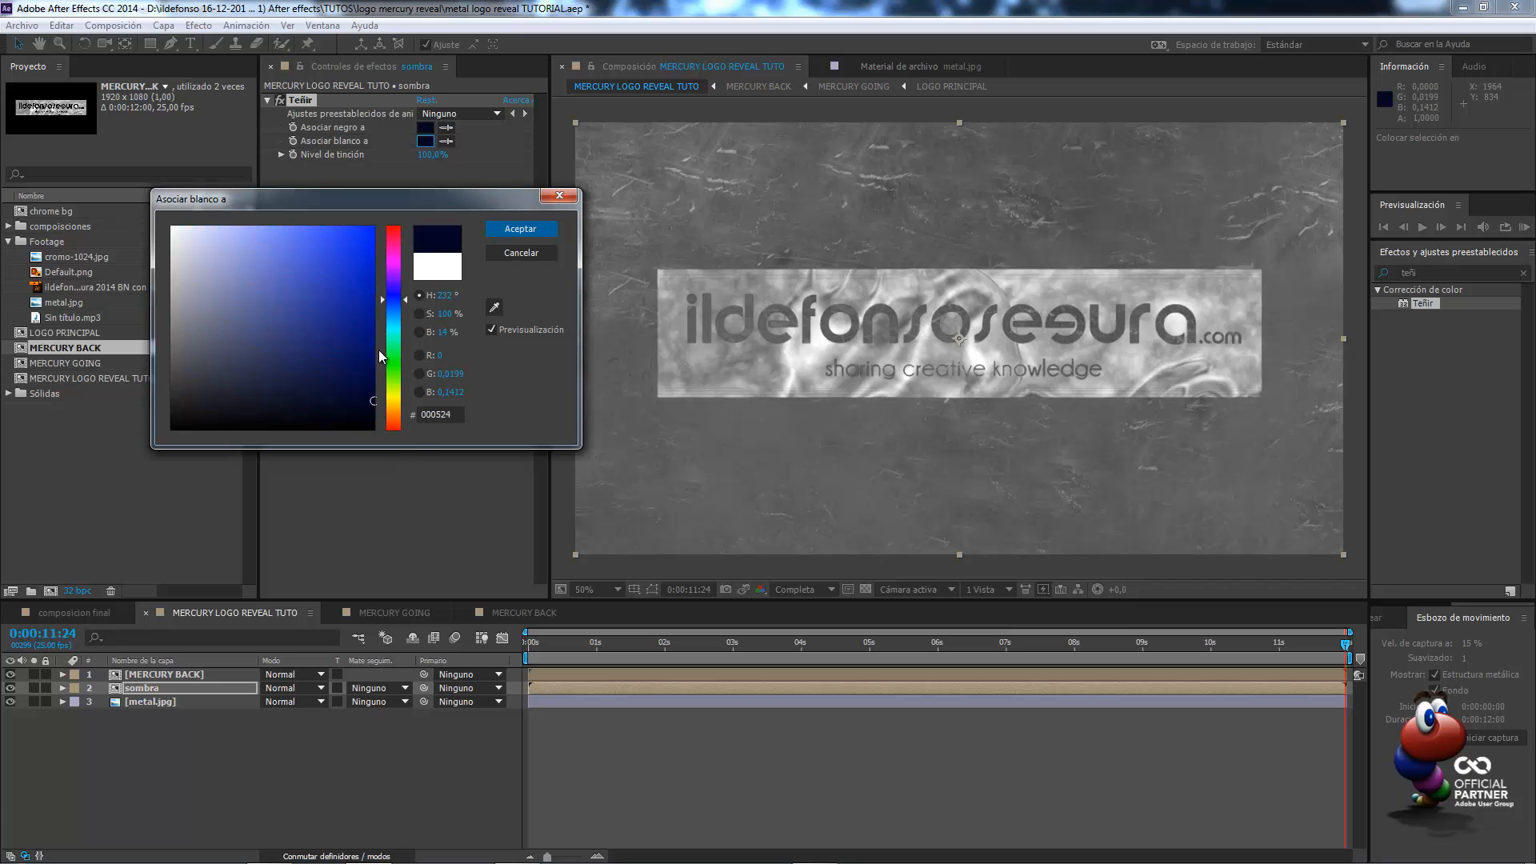
{"action": "left_click_drag", "start_coordinate": [369, 400], "coordinate": [379, 410]}
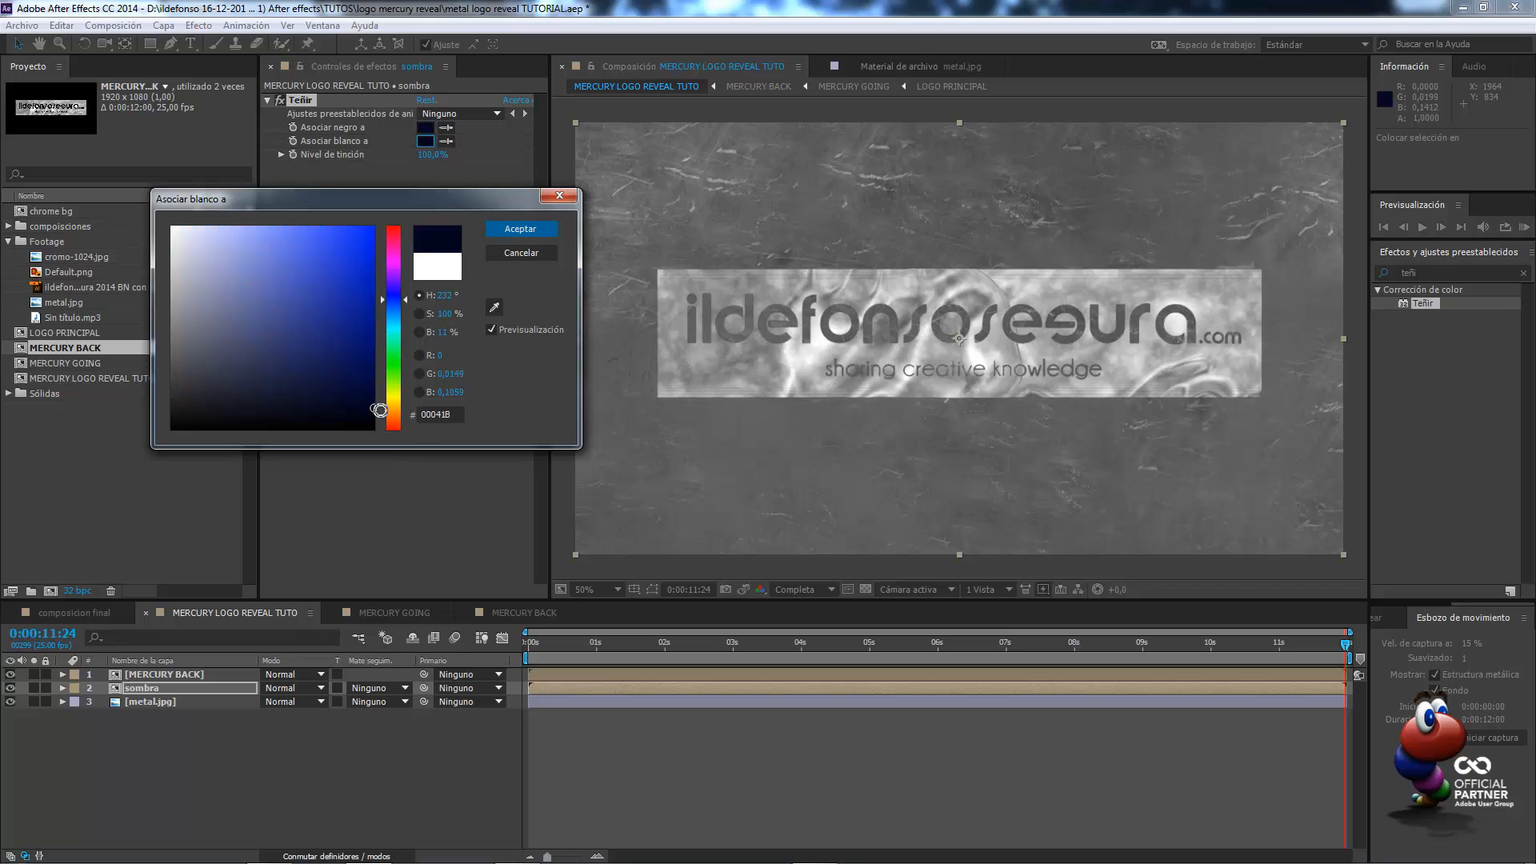
{"action": "left_click", "coordinate": [538, 230]}
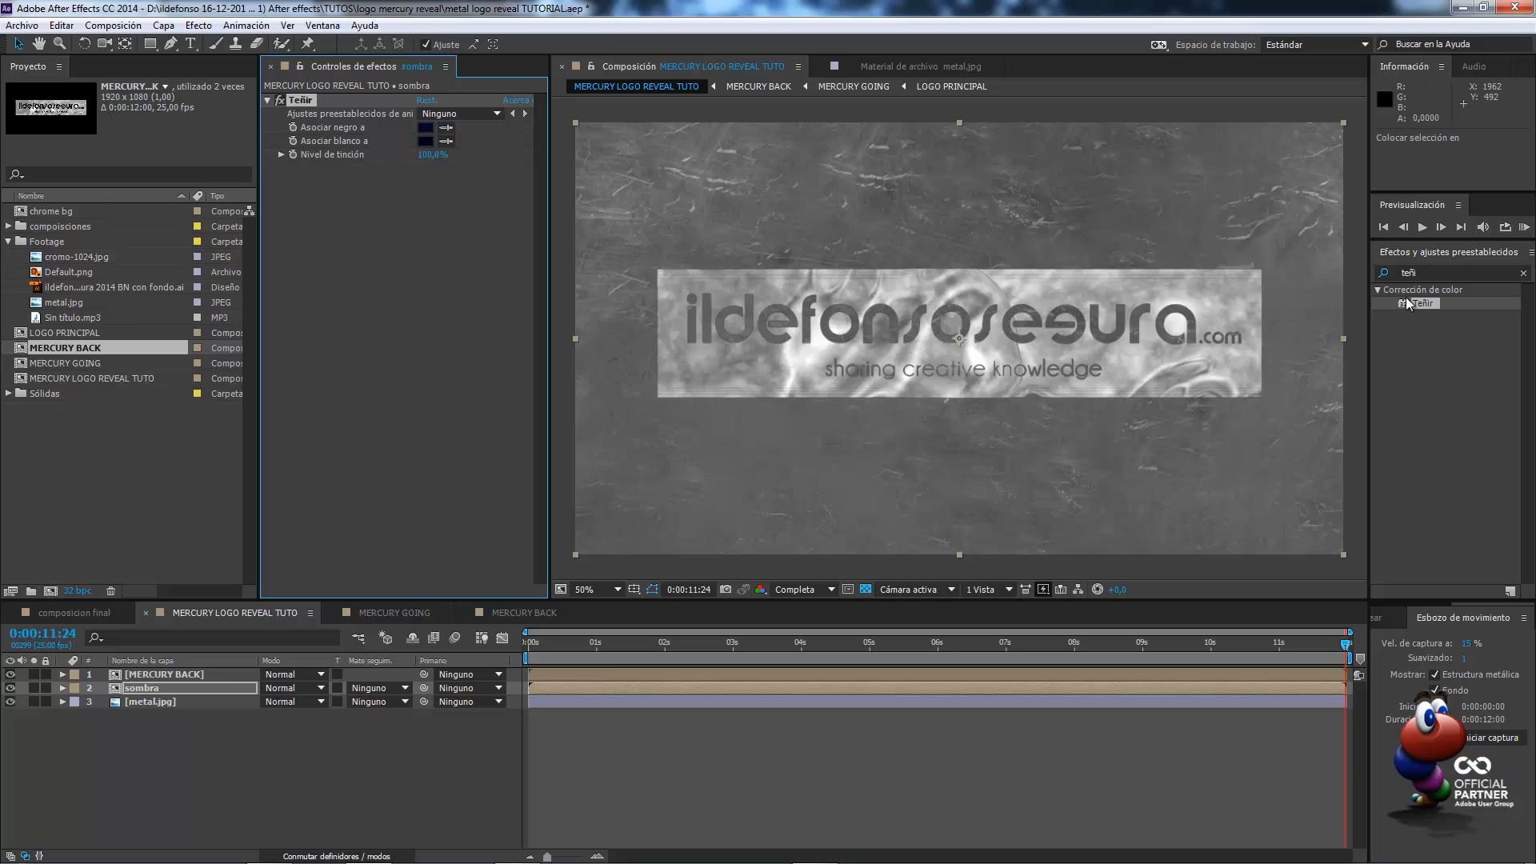
Add the Desenfoque radial effect to the sombra layer and set its blur type to Zoom
{"action": "left_click", "coordinate": [1425, 276]}
{"action": "type", "text": "ra"}
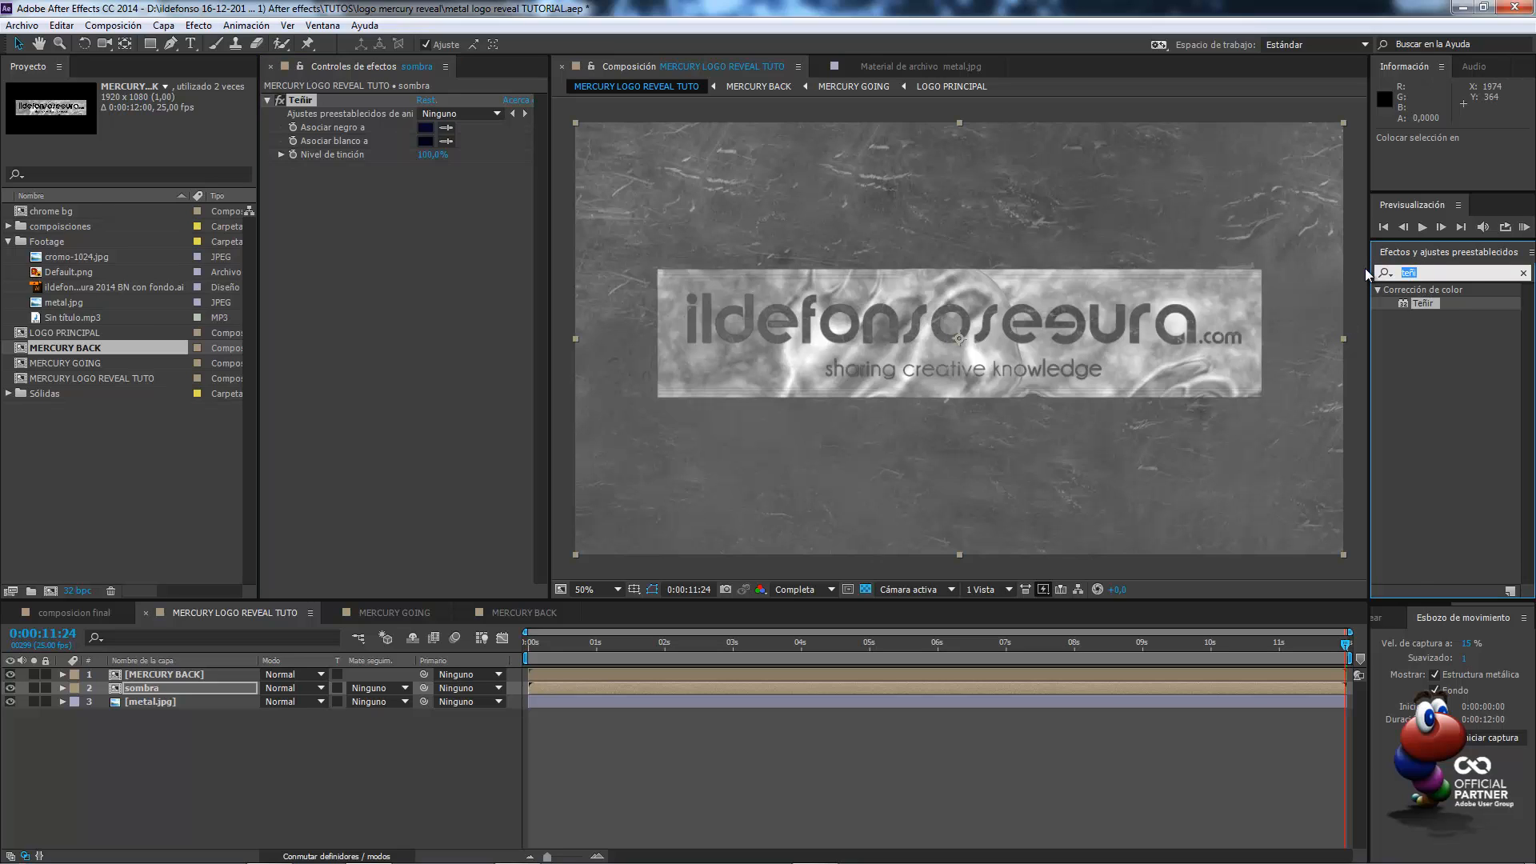
{"action": "type", "text": "dial"}
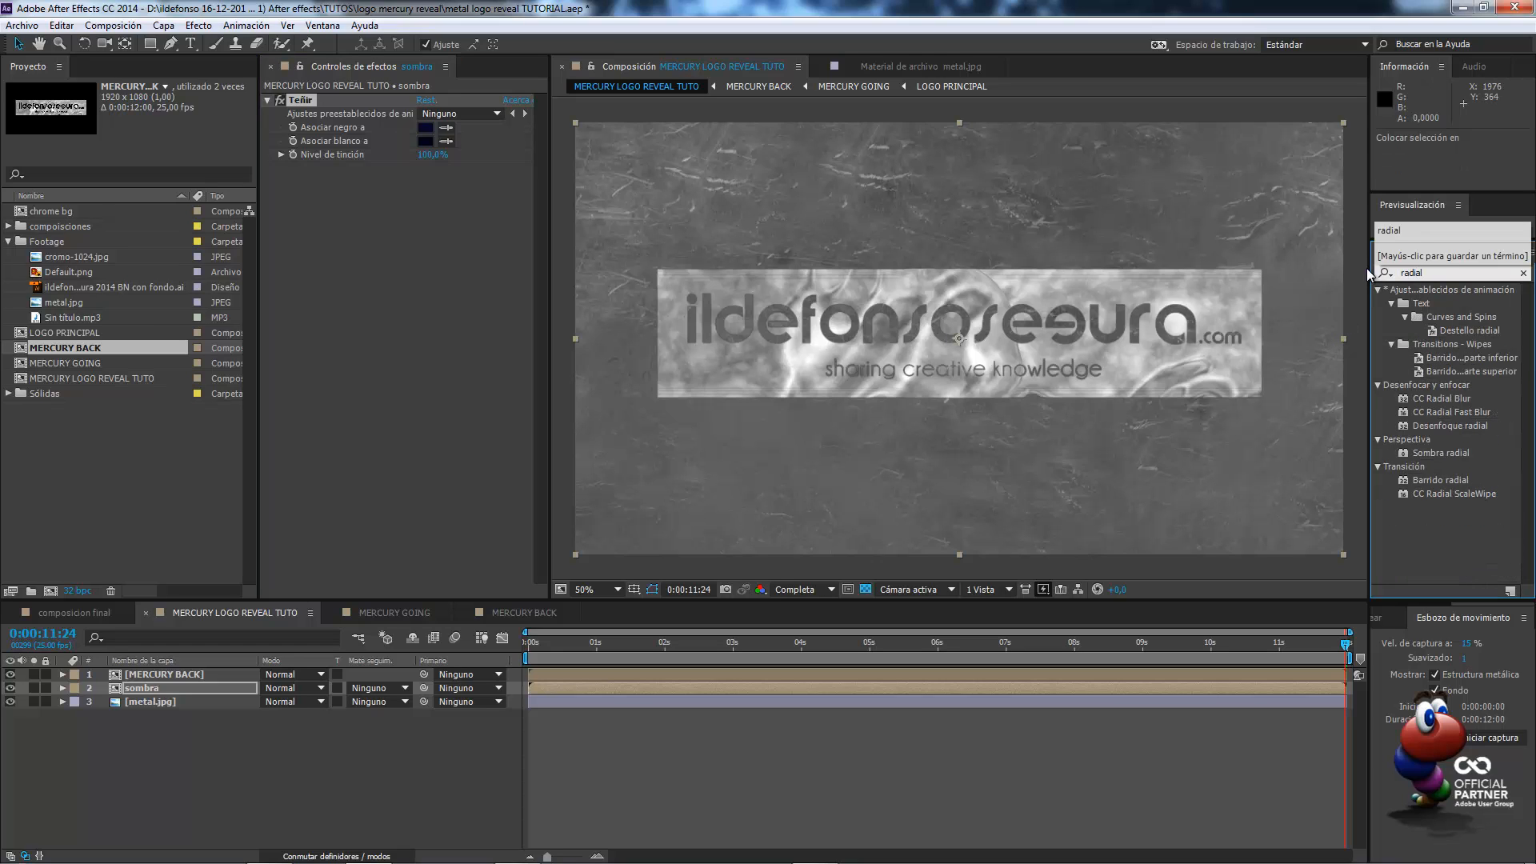
{"action": "key", "text": "Return"}
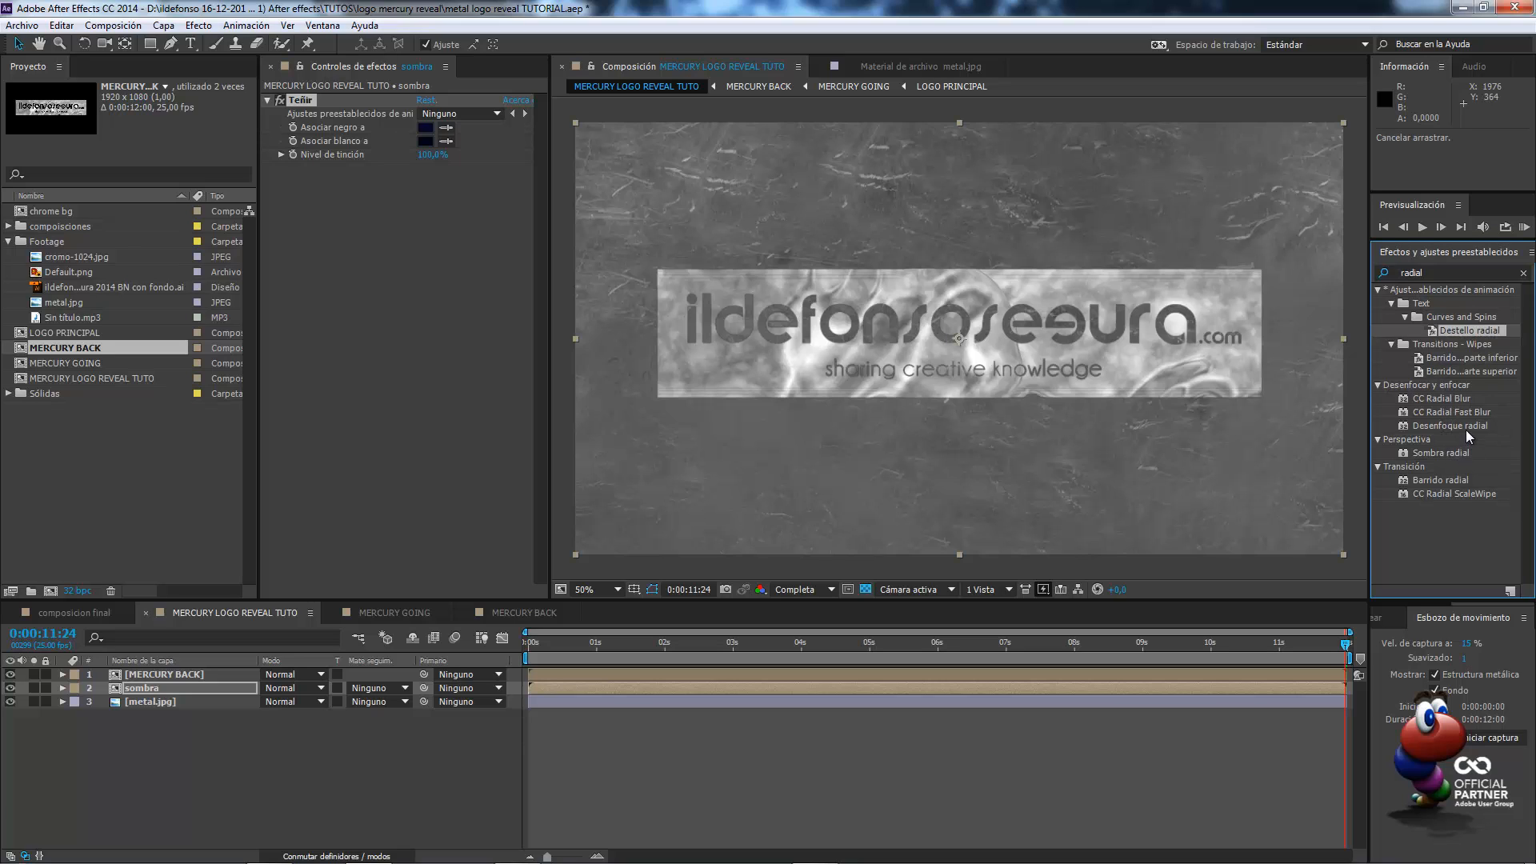
{"action": "left_click_drag", "start_coordinate": [1465, 430], "coordinate": [393, 258]}
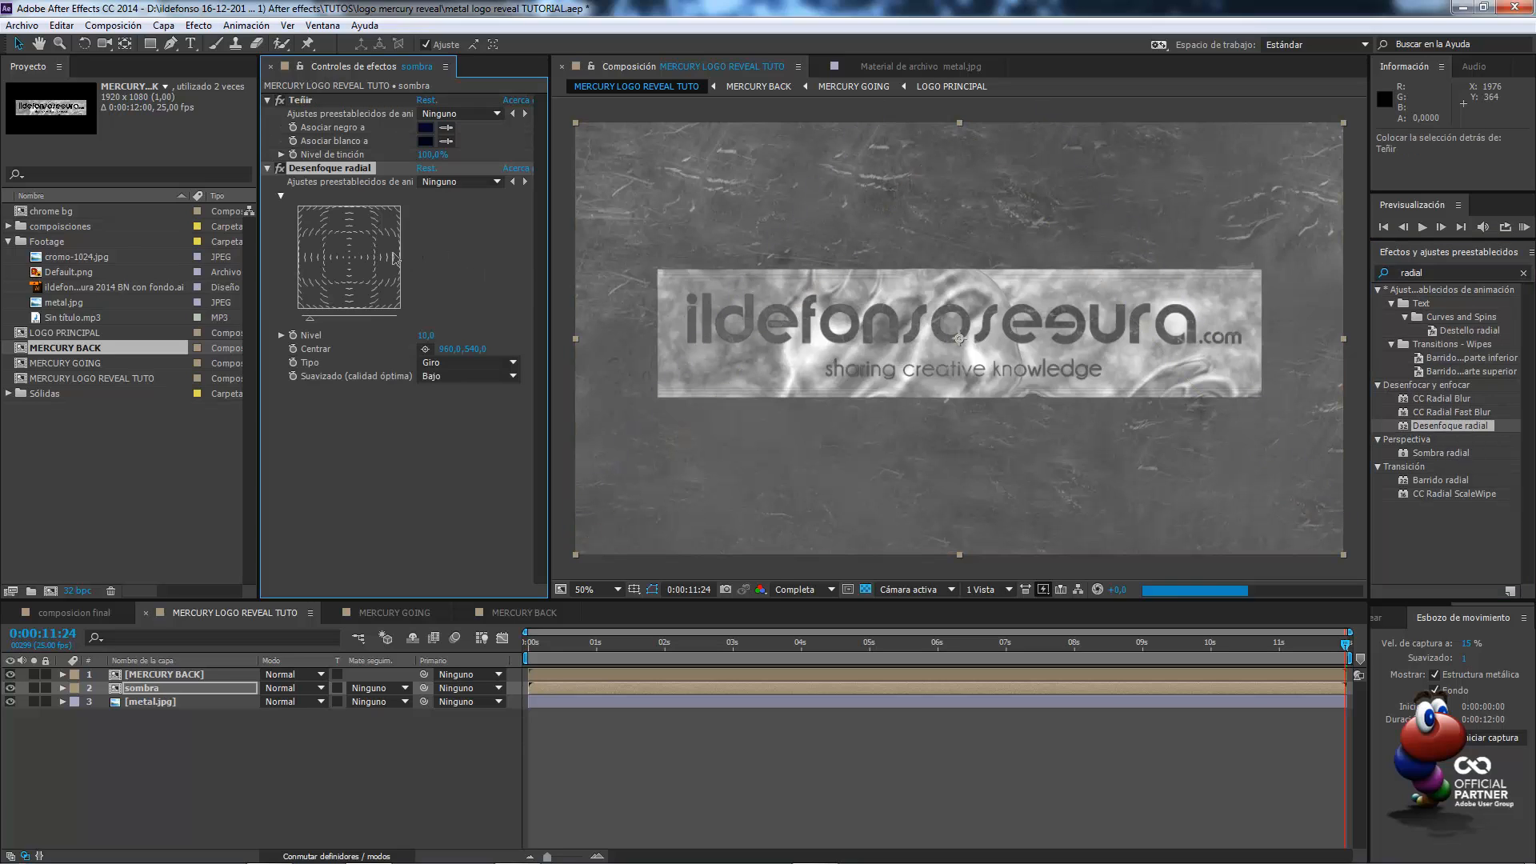
{"action": "left_click", "coordinate": [458, 360]}
{"action": "left_click", "coordinate": [464, 398]}
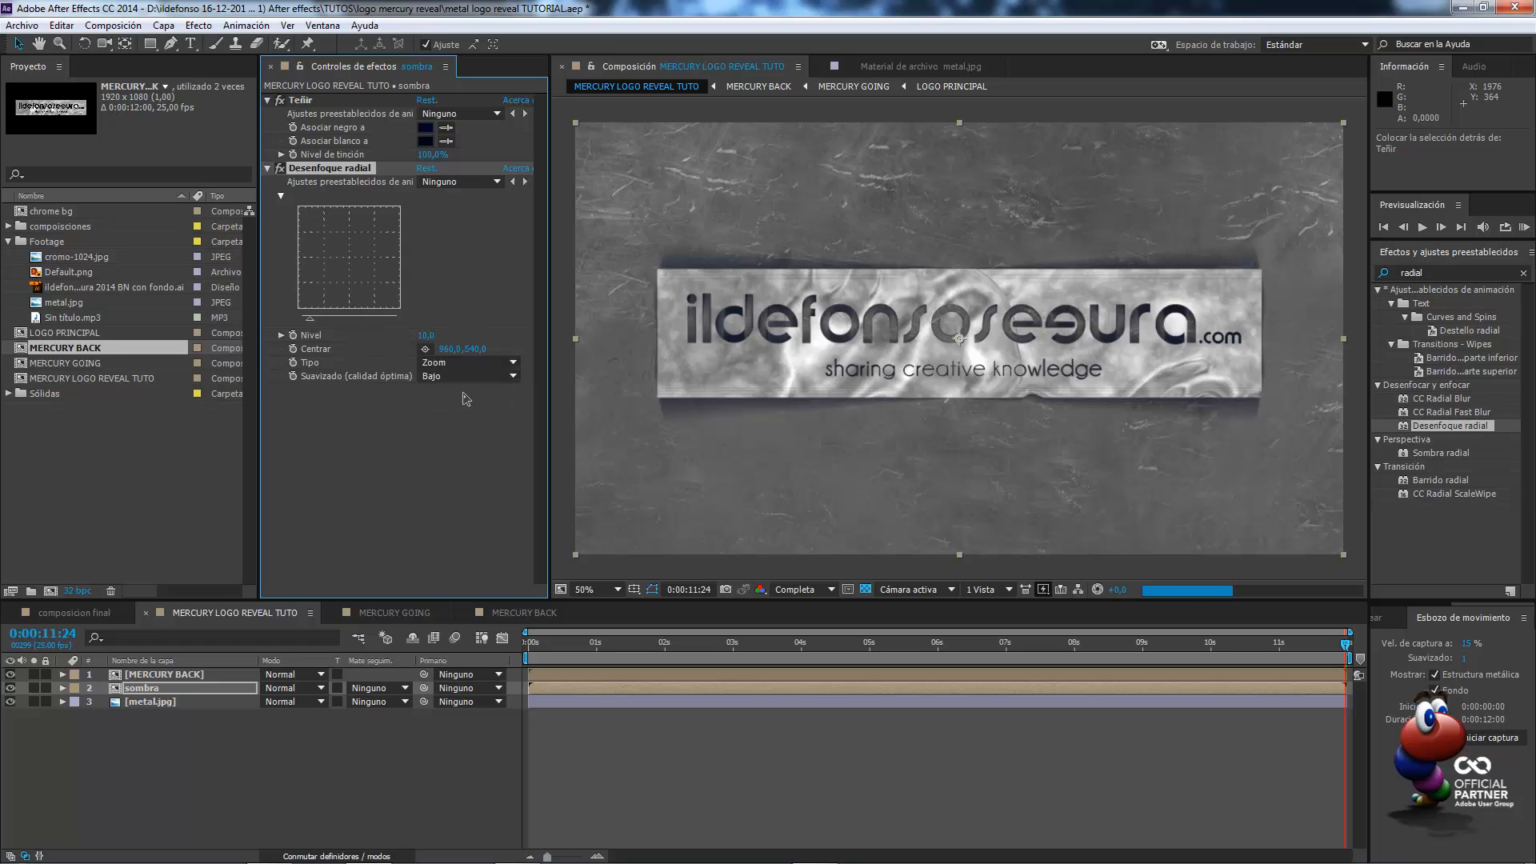
At 0:00:03:18, set the radial blur's level to 17 and its centre to 16, 425
{"action": "left_click", "coordinate": [782, 643]}
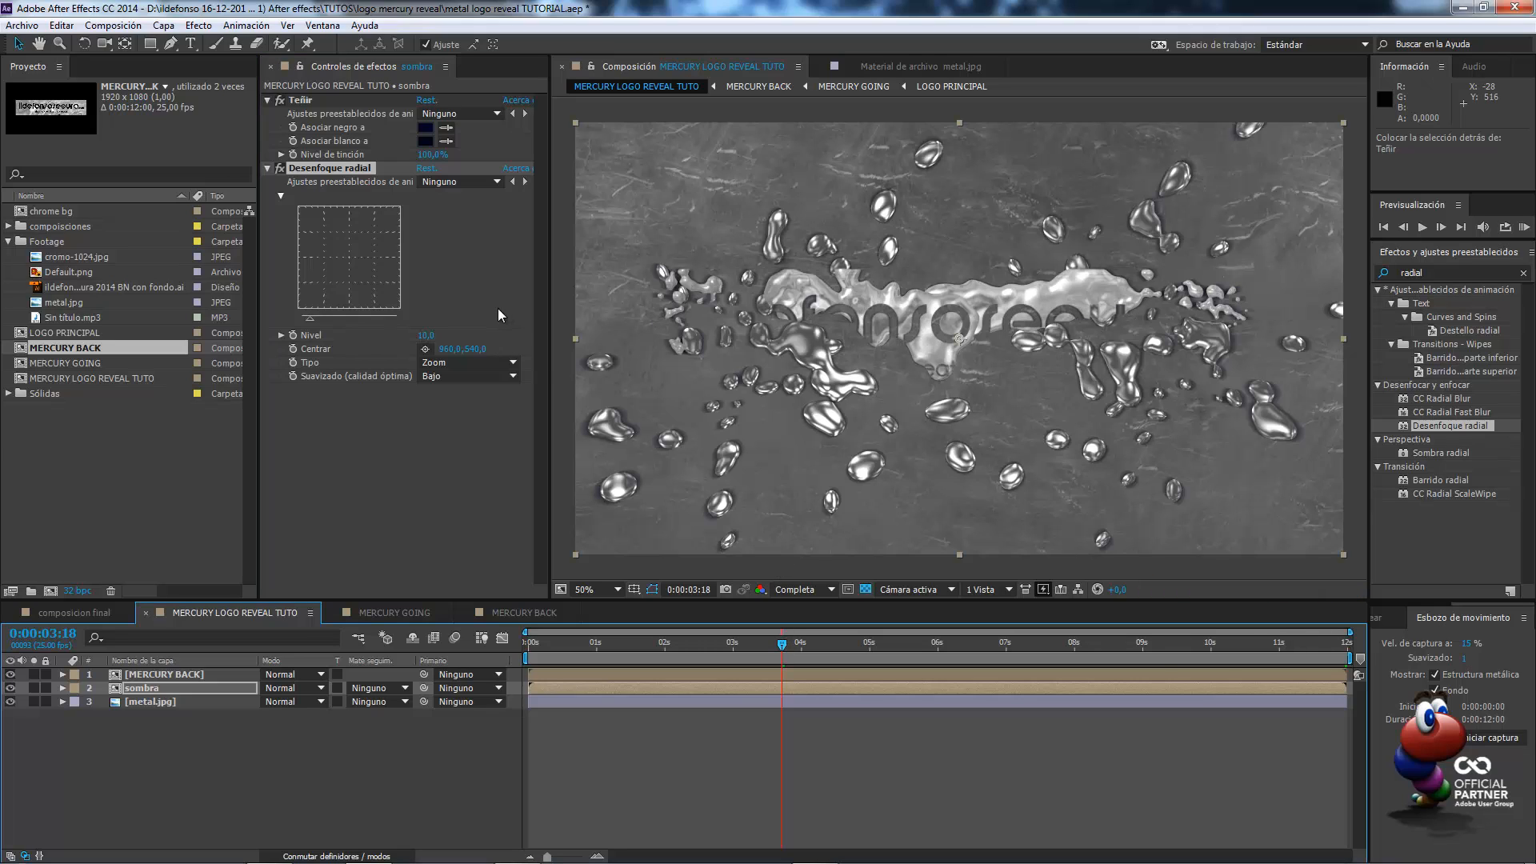
{"action": "left_click", "coordinate": [428, 336]}
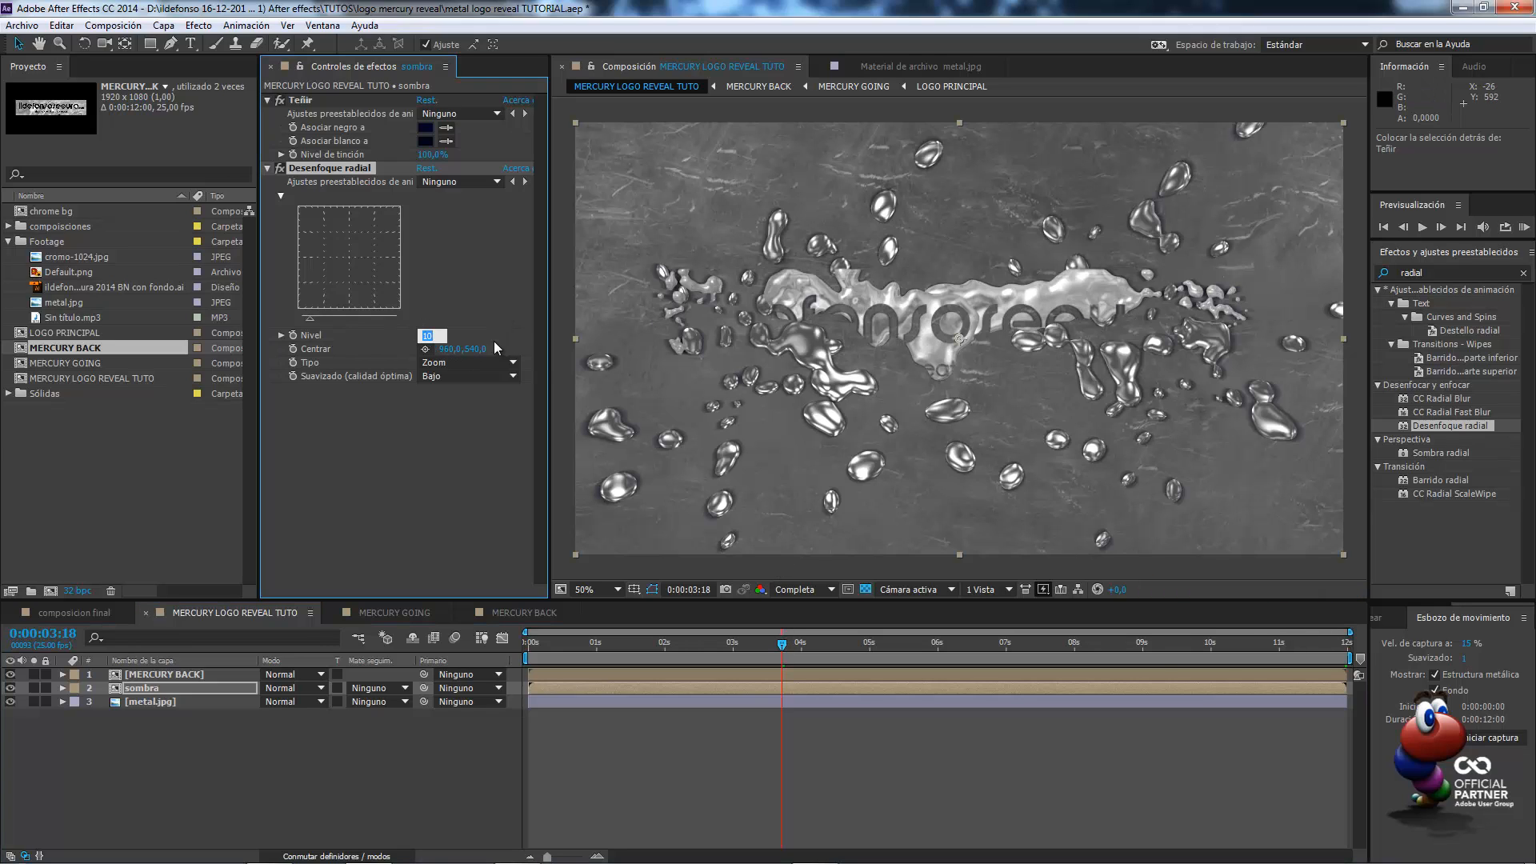
{"action": "type", "text": "17"}
{"action": "key", "text": "Return"}
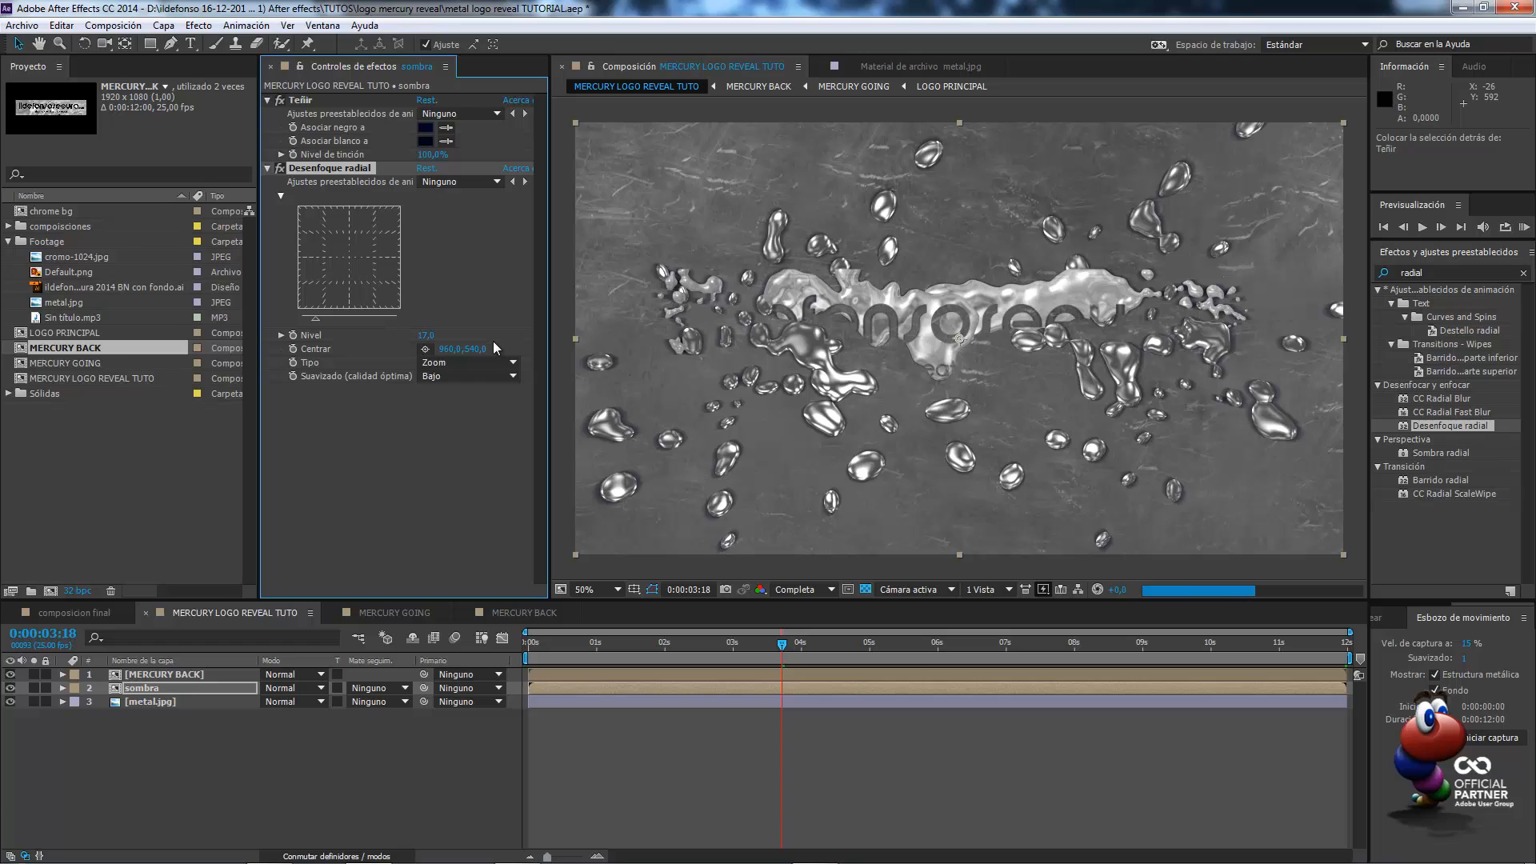
{"action": "left_click", "coordinate": [448, 350]}
{"action": "type", "text": "16"}
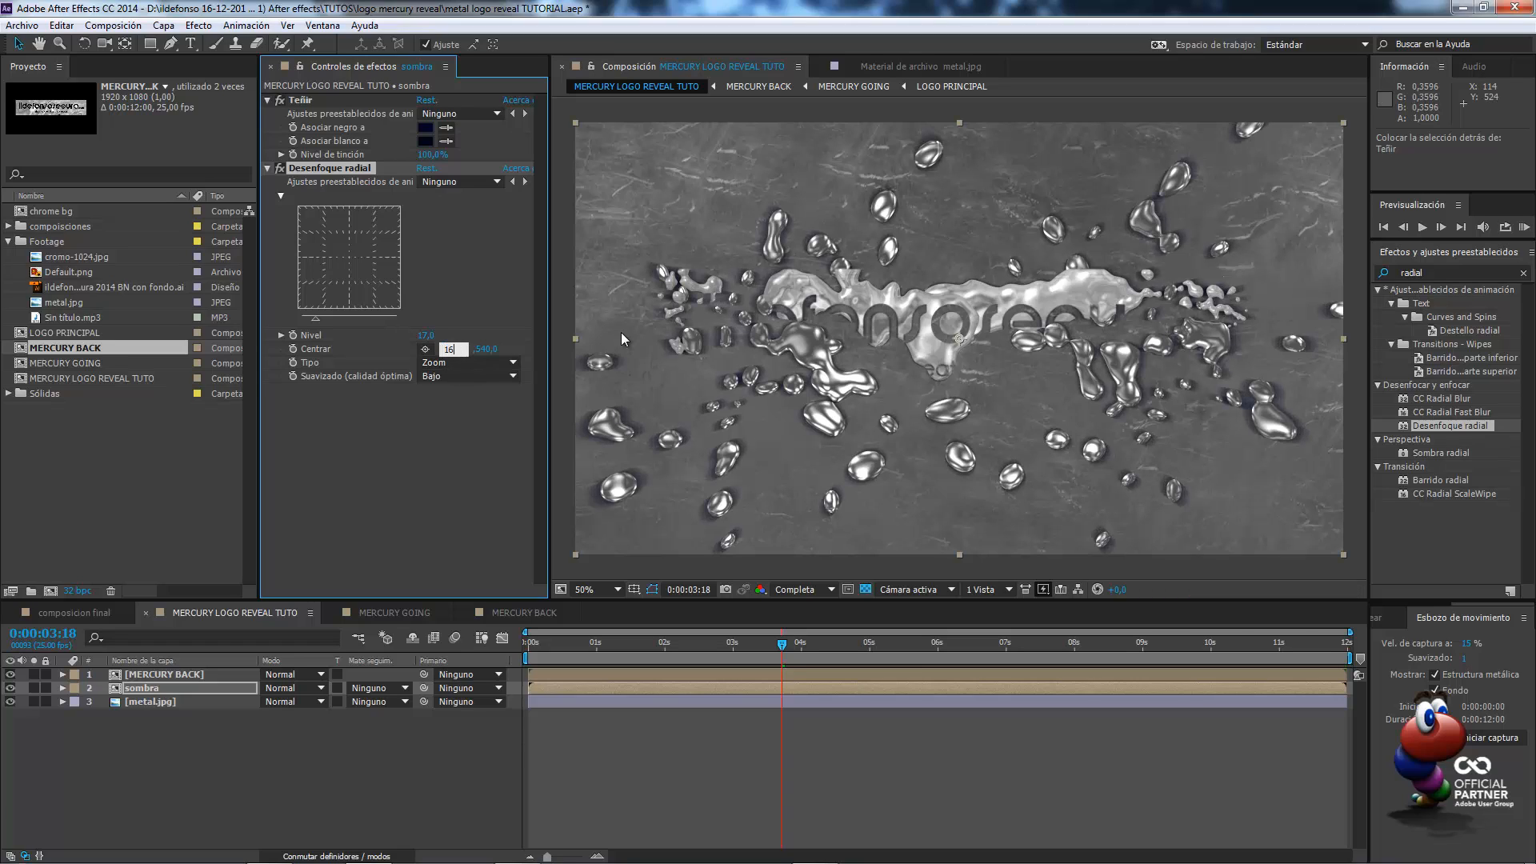
{"action": "key", "text": "Tab"}
{"action": "type", "text": "425"}
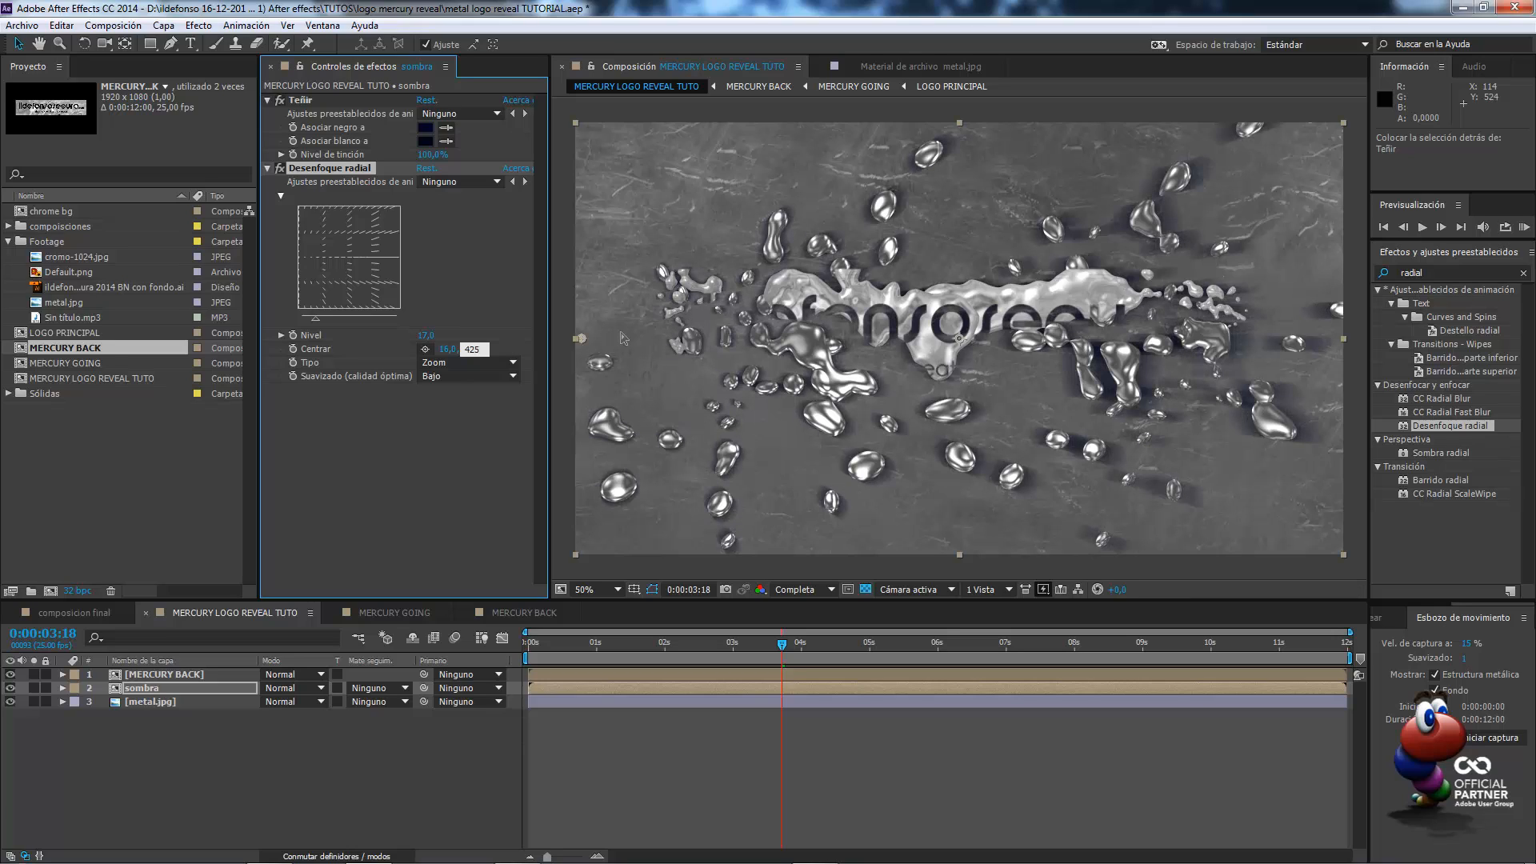
{"action": "key", "text": "Return"}
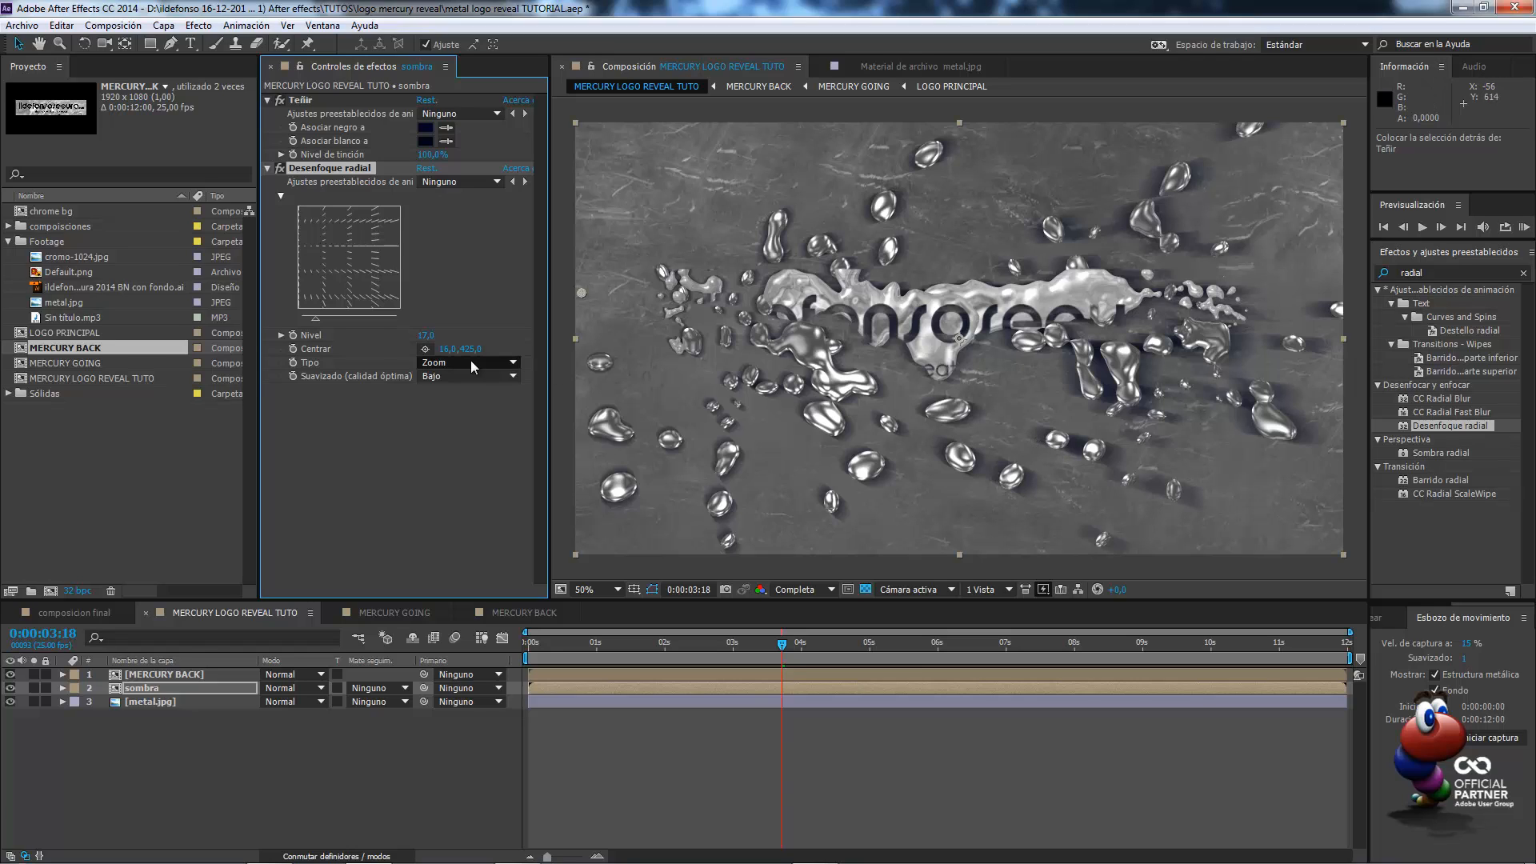
Precompose the sombra layer together with a duplicate of it into a composition named sombras, and open that composition
{"action": "left_click", "coordinate": [159, 688]}
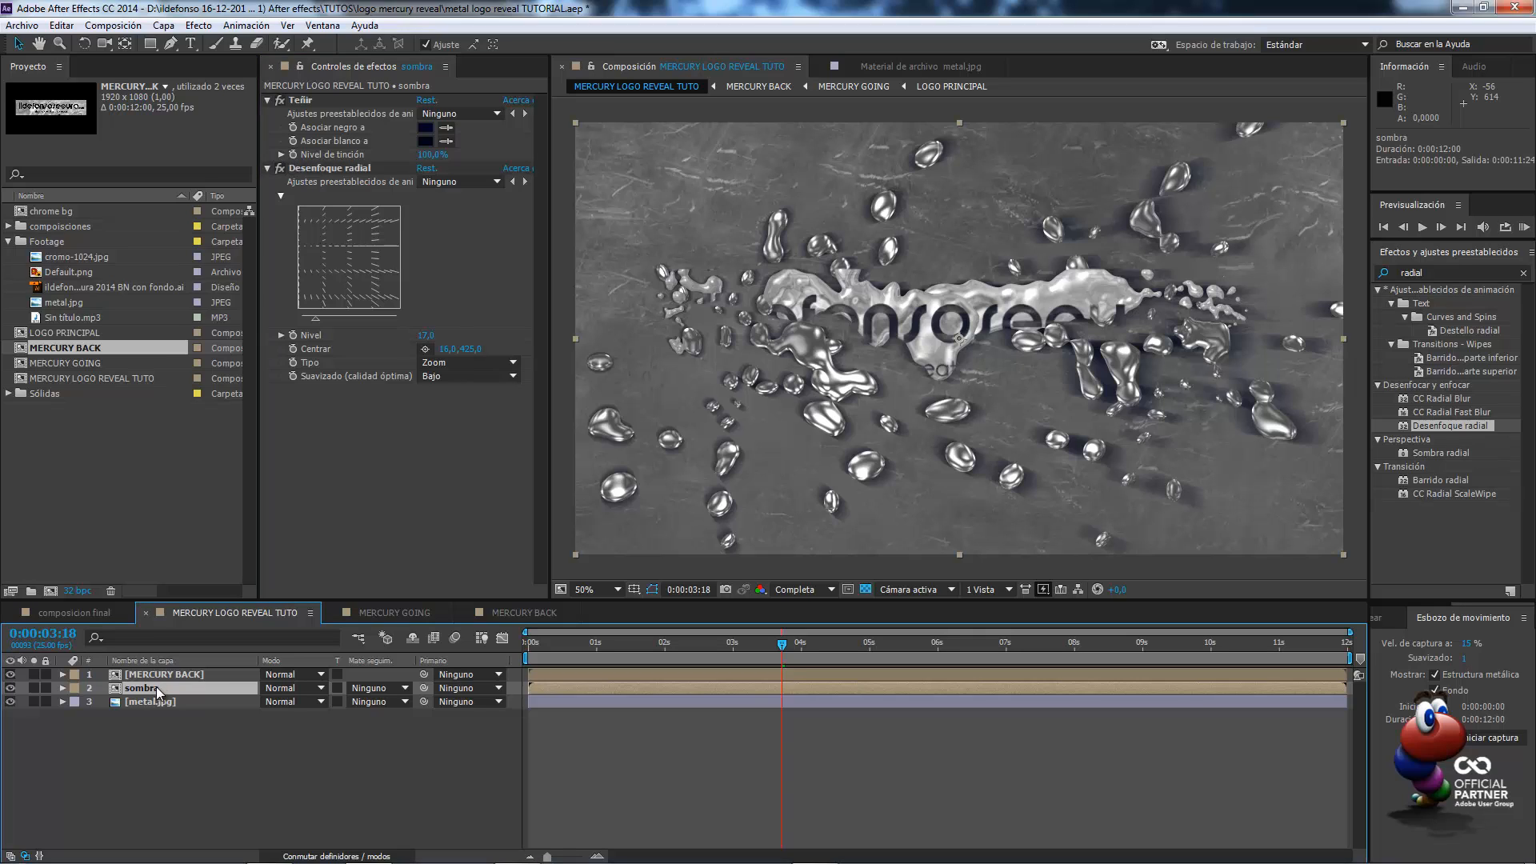
{"action": "key", "text": "ctrl+d"}
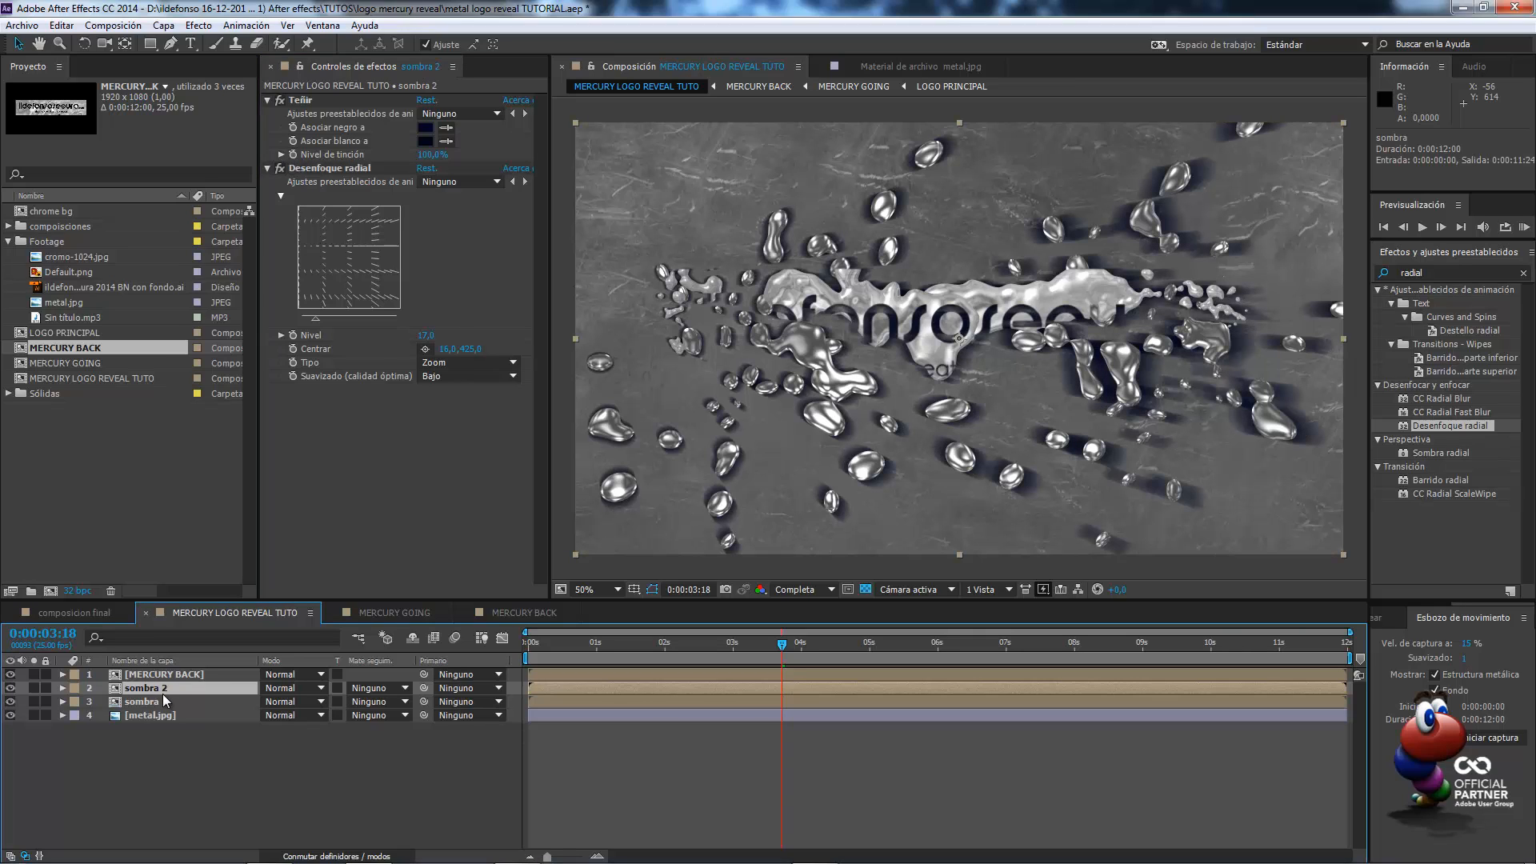
{"action": "left_click", "coordinate": [157, 699], "text": "ctrl"}
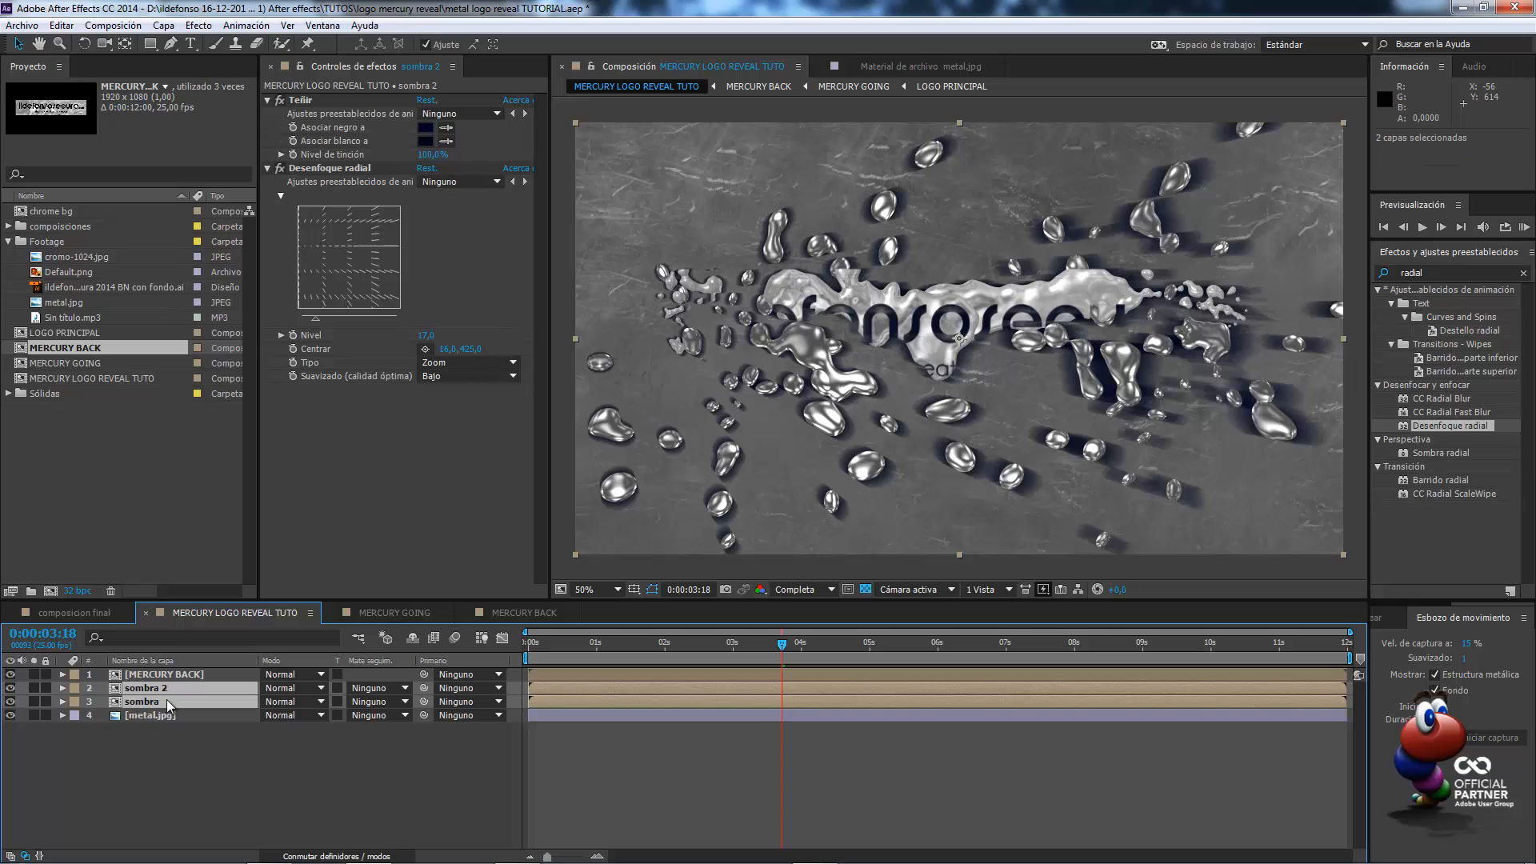
{"action": "key", "text": "ctrl+shift+c"}
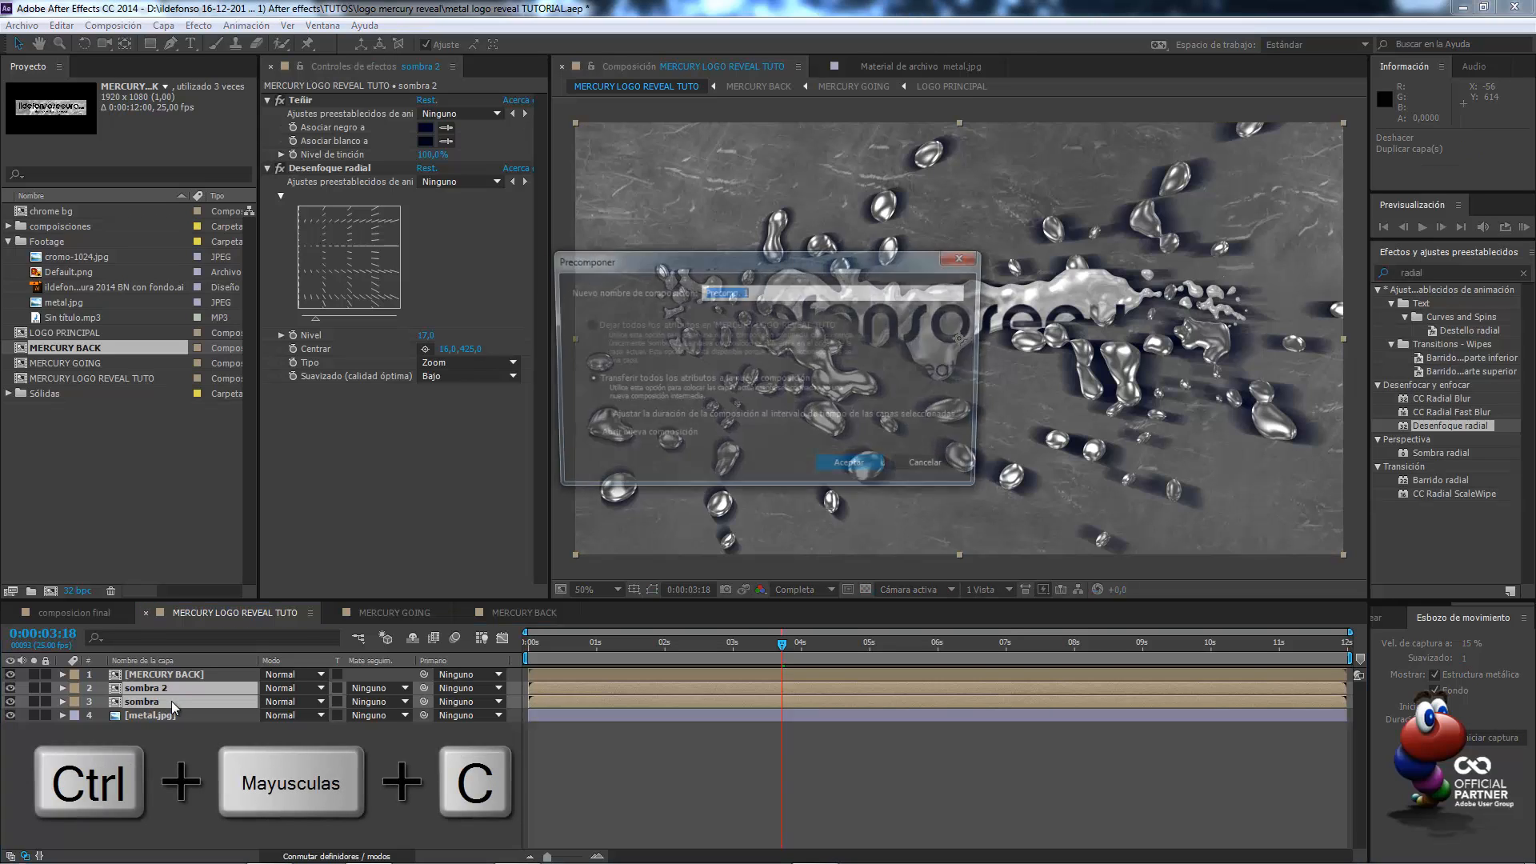
{"action": "type", "text": "sombras"}
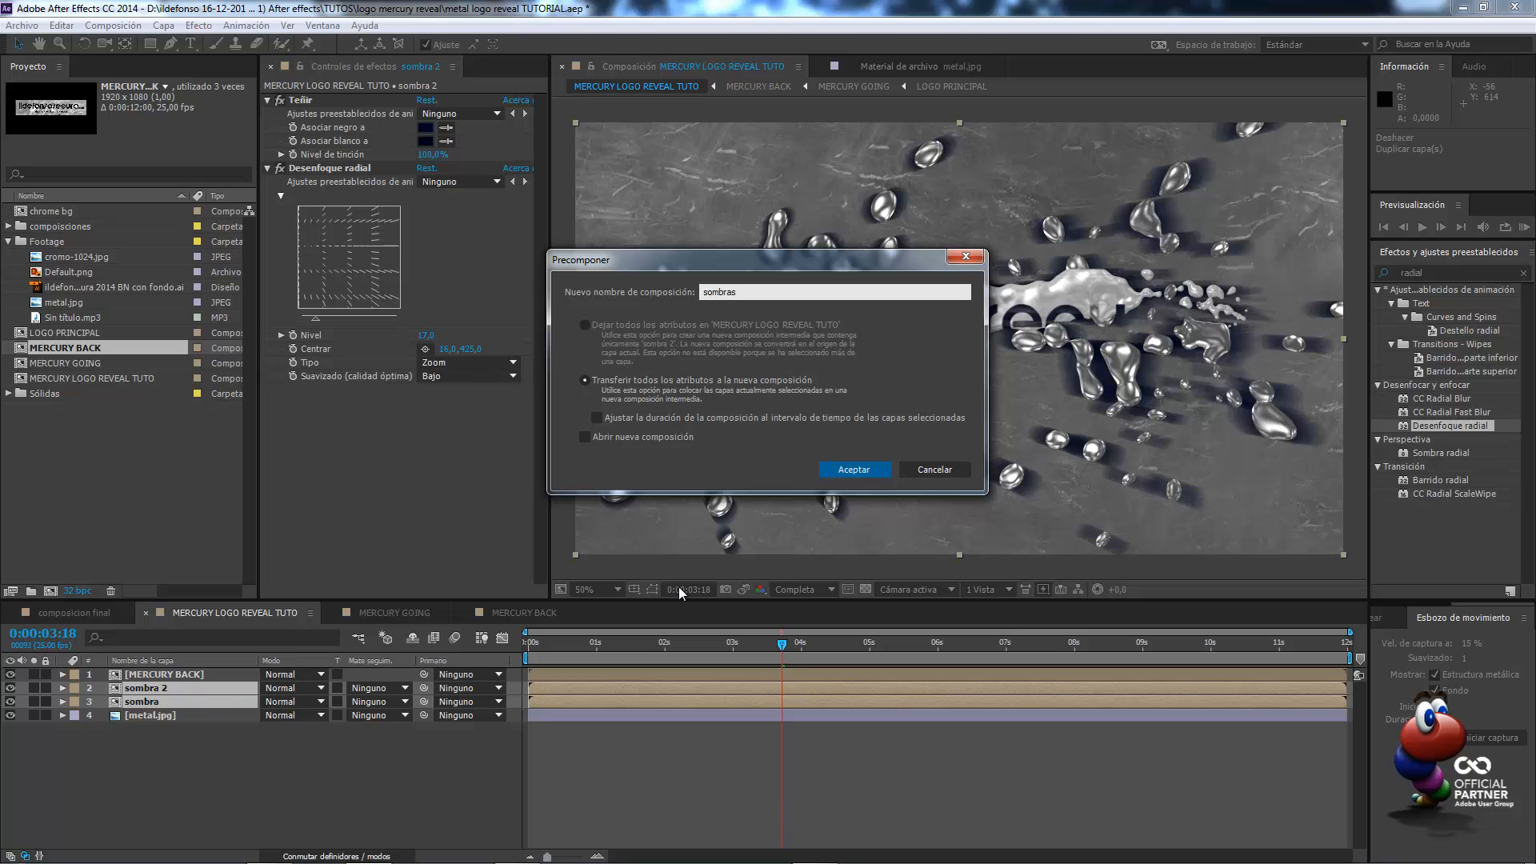
{"action": "left_click", "coordinate": [864, 473]}
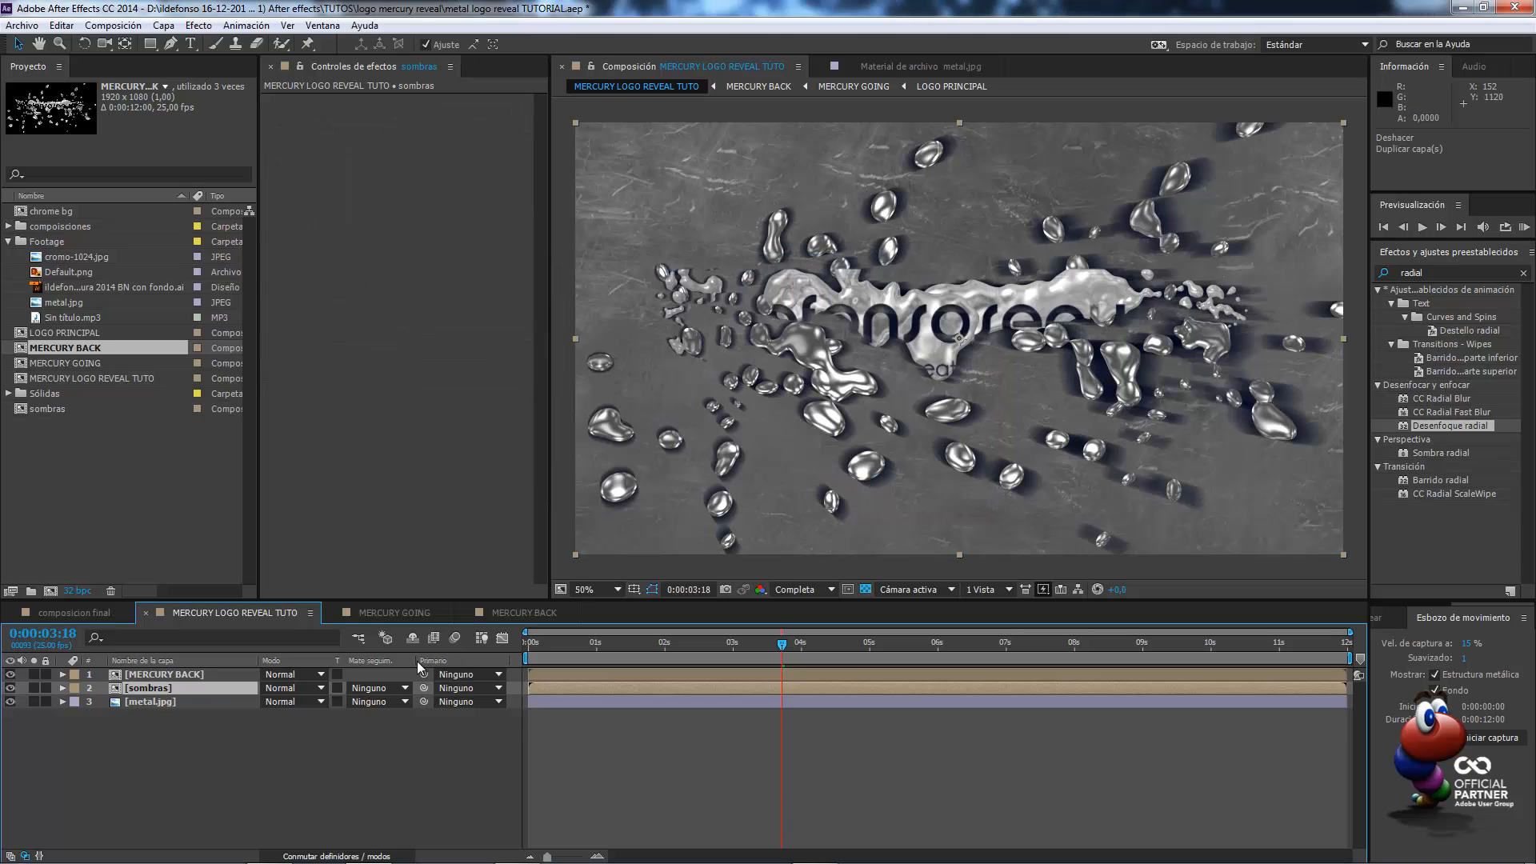
{"action": "double_click", "coordinate": [184, 685]}
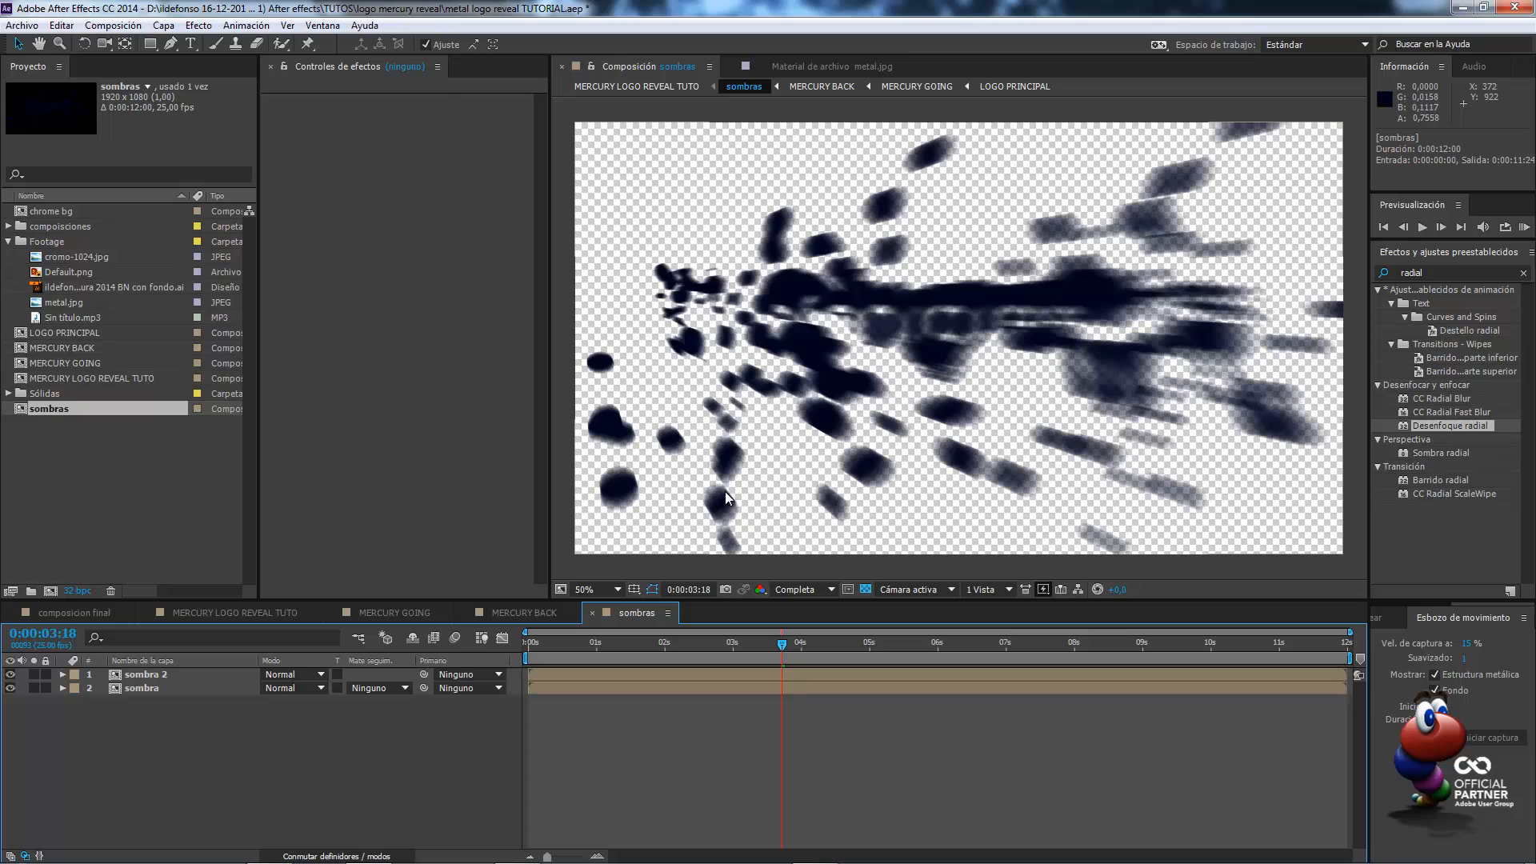
Move the sombra 2 layer below sombra and set its Desenfoque radial level to 34
{"action": "left_click", "coordinate": [156, 672]}
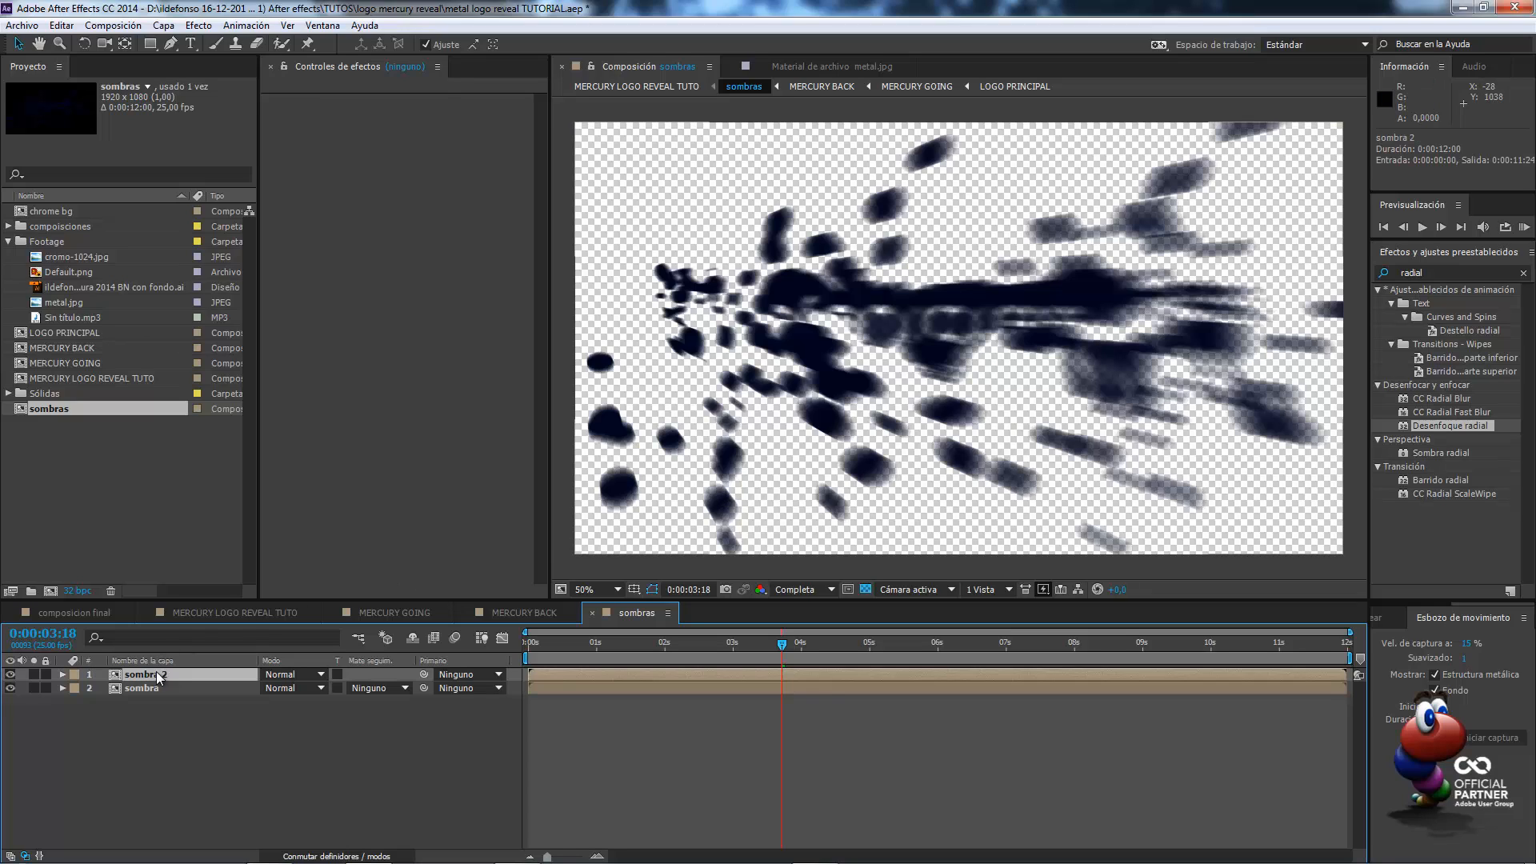
{"action": "mouse_move", "coordinate": [156, 675]}
{"action": "left_mouse_down"}
{"action": "mouse_move", "coordinate": [152, 708]}
{"action": "mouse_move", "coordinate": [160, 696]}
{"action": "left_mouse_up"}
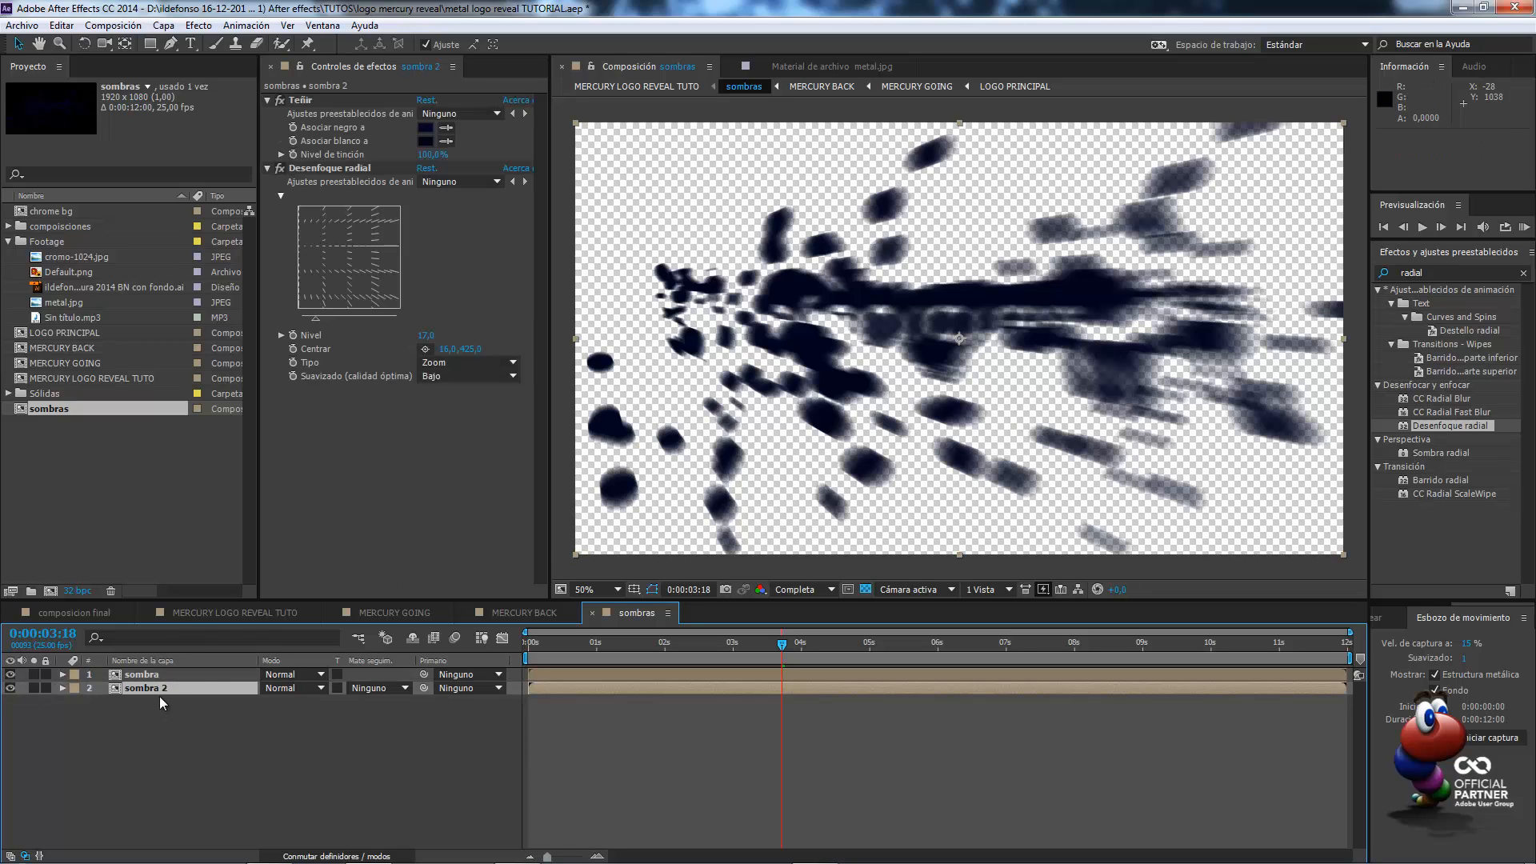
{"action": "left_click", "coordinate": [426, 336]}
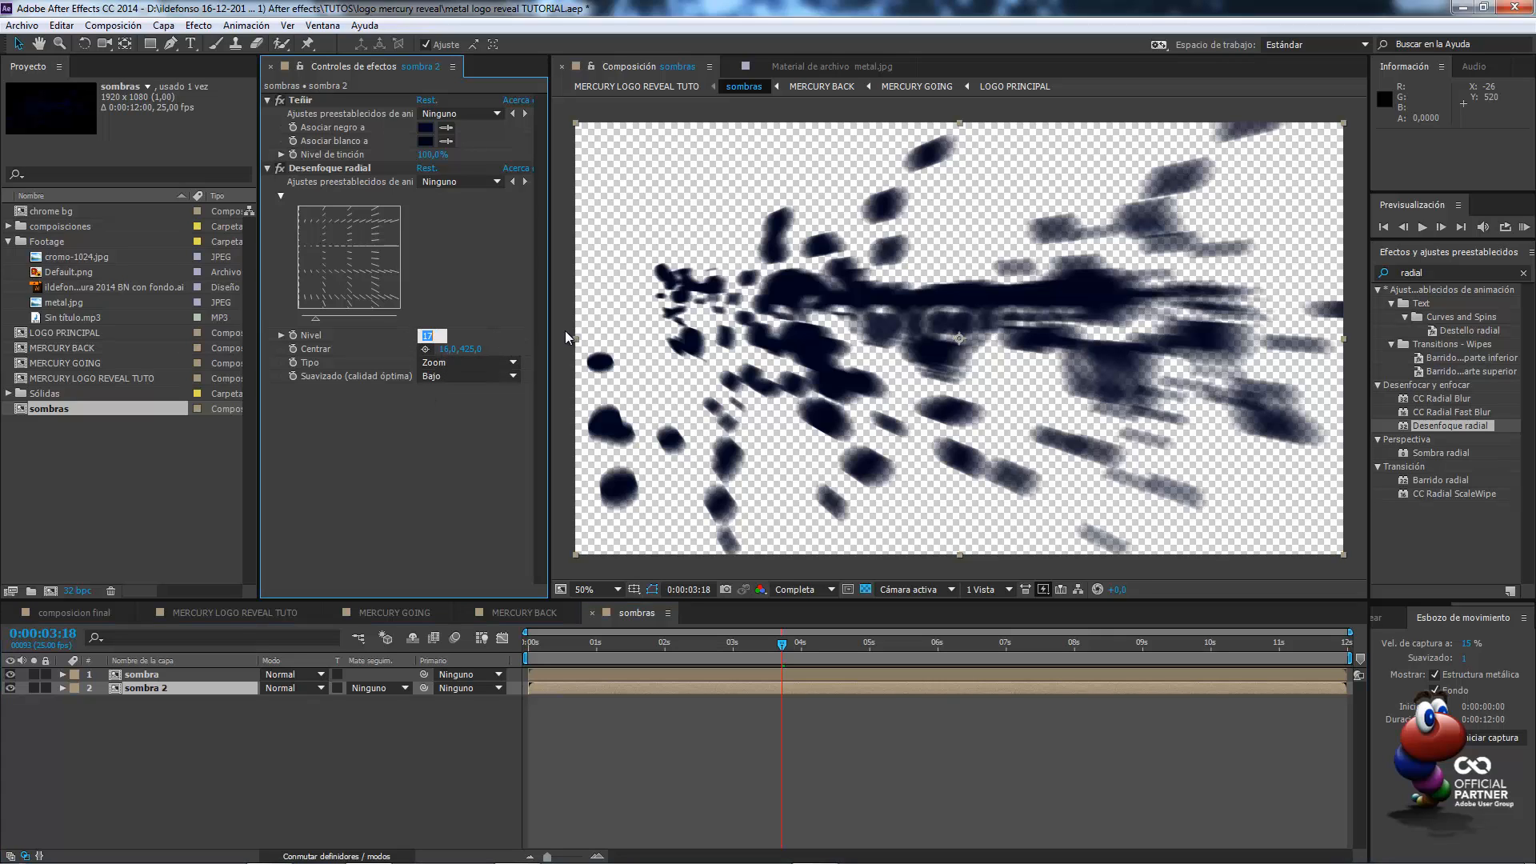
{"action": "type", "text": "34"}
{"action": "key", "text": "Return"}
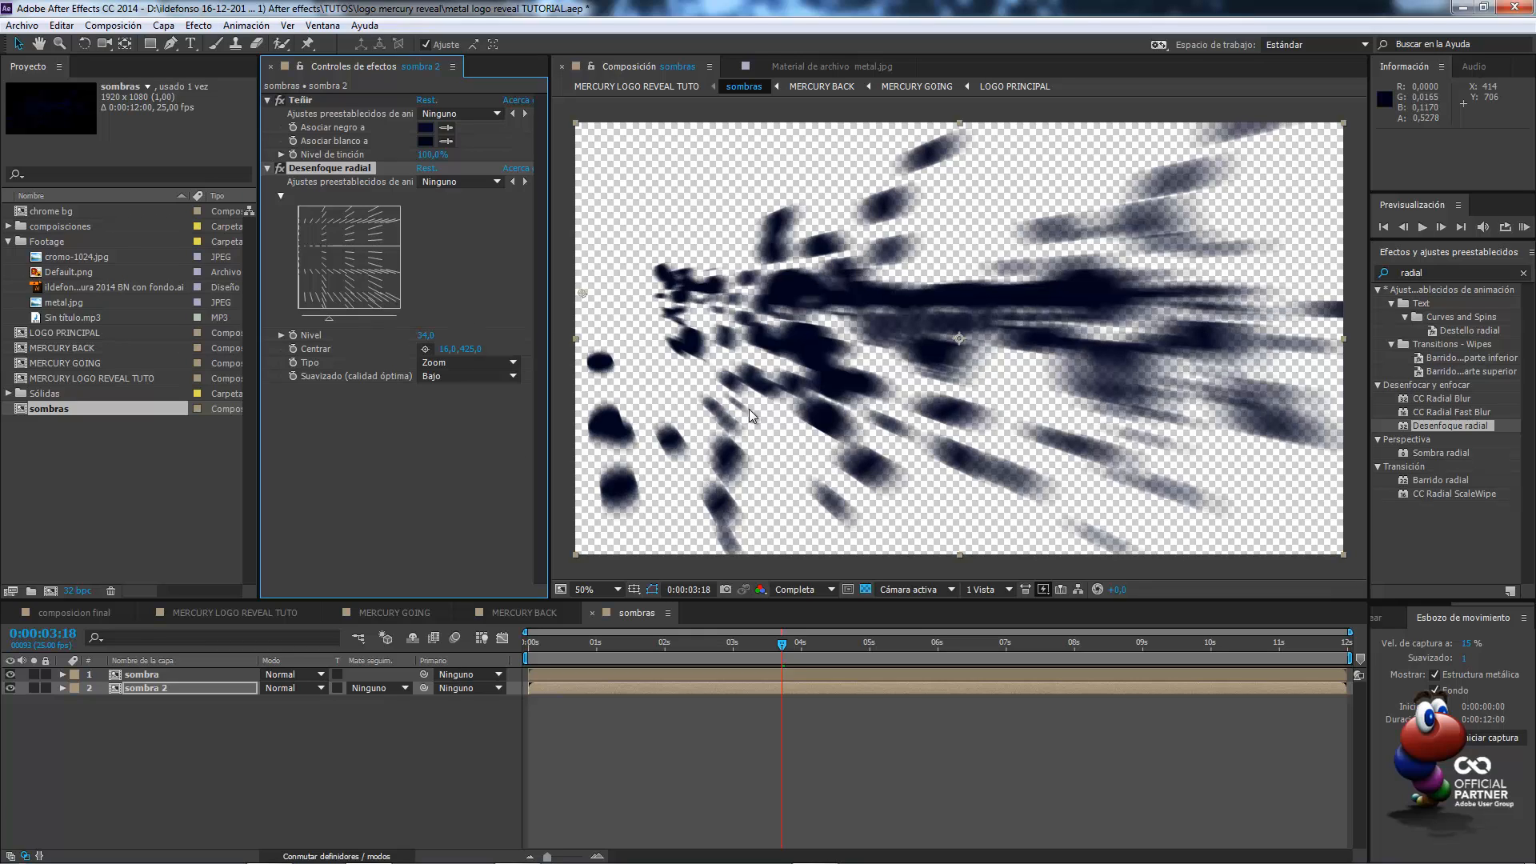
Set the opacity of the sombra layer to 40%
{"action": "left_click", "coordinate": [160, 676]}
{"action": "key", "text": "t"}
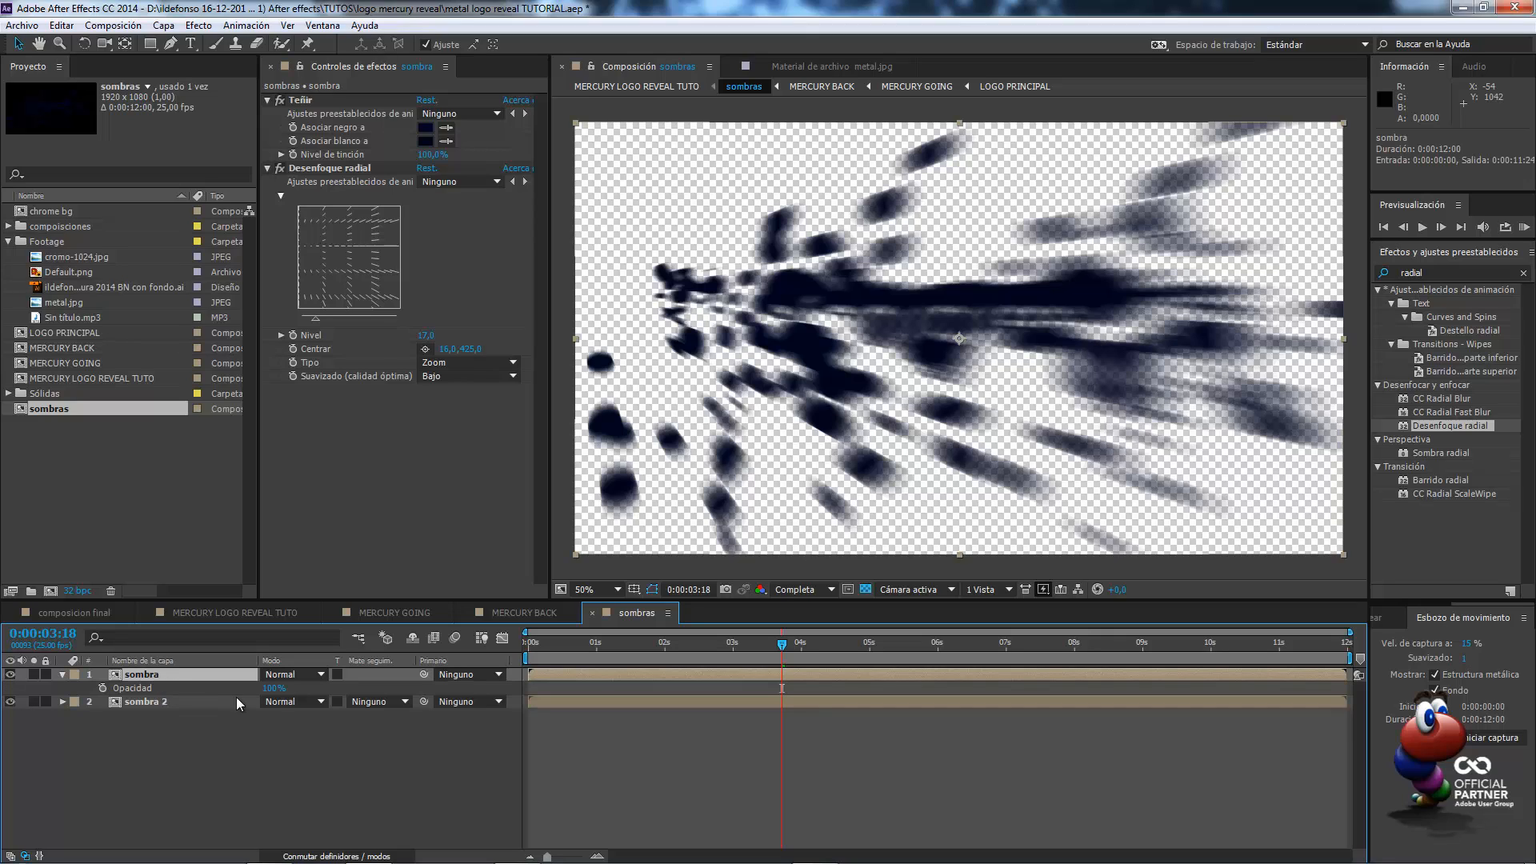
{"action": "left_click", "coordinate": [273, 688]}
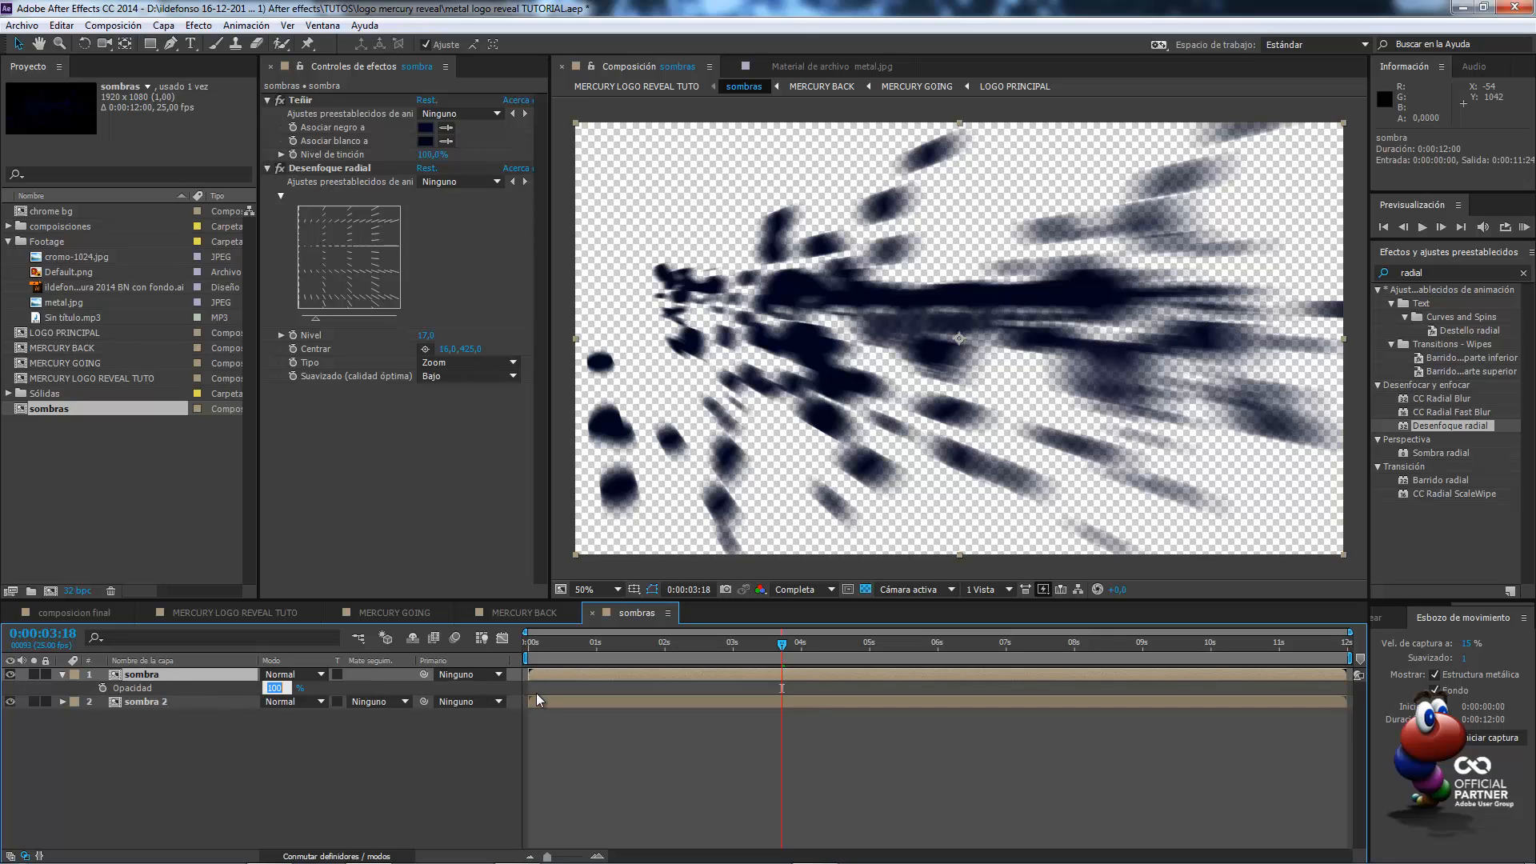
{"action": "type", "text": "40"}
{"action": "key", "text": "Return"}
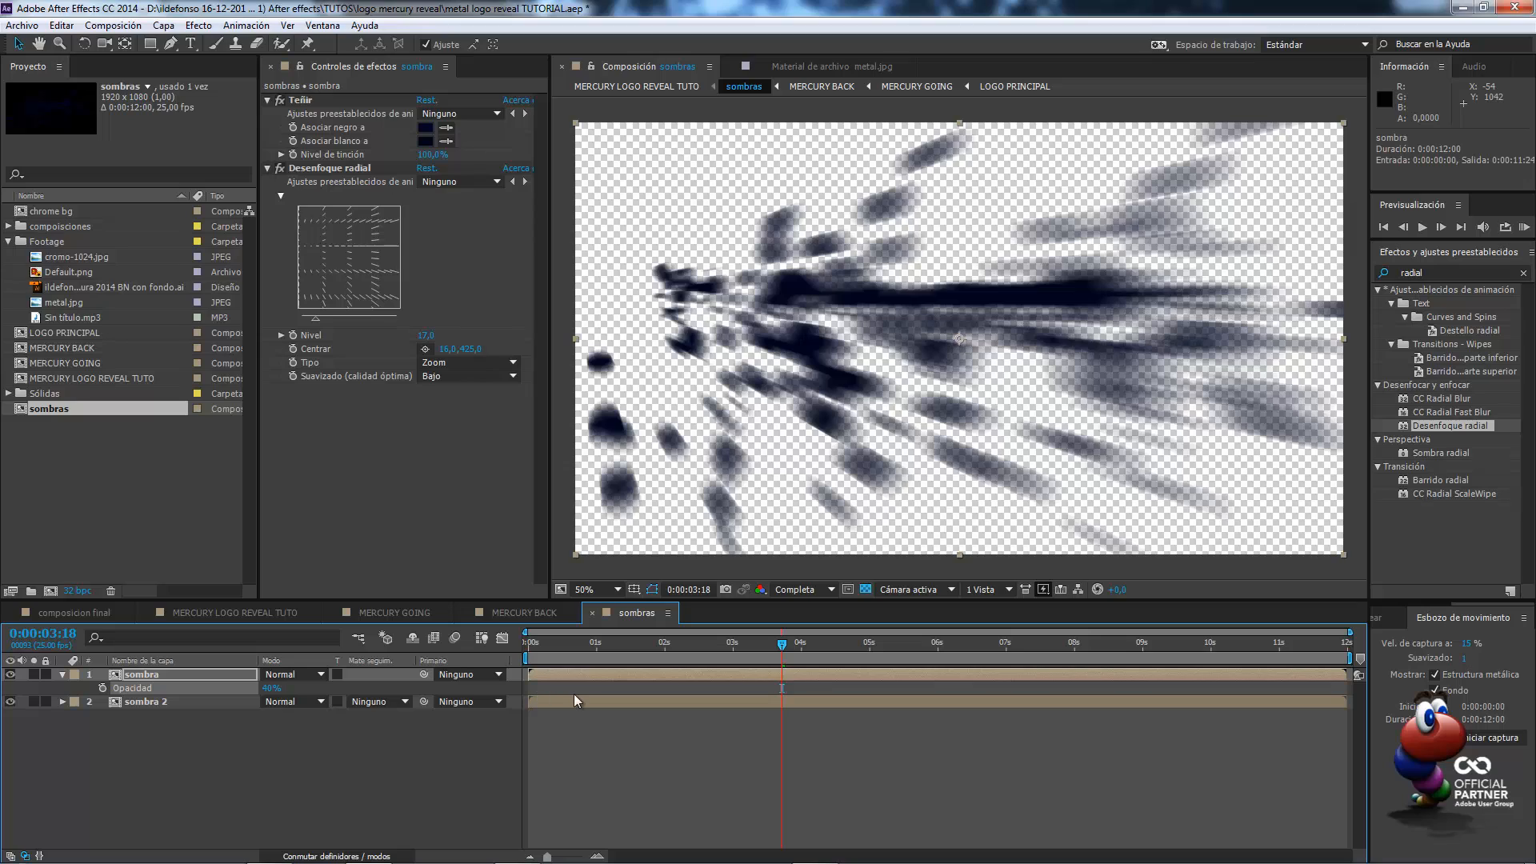
Set the opacity of the sombra 2 layer to 30%
{"action": "left_click", "coordinate": [150, 701]}
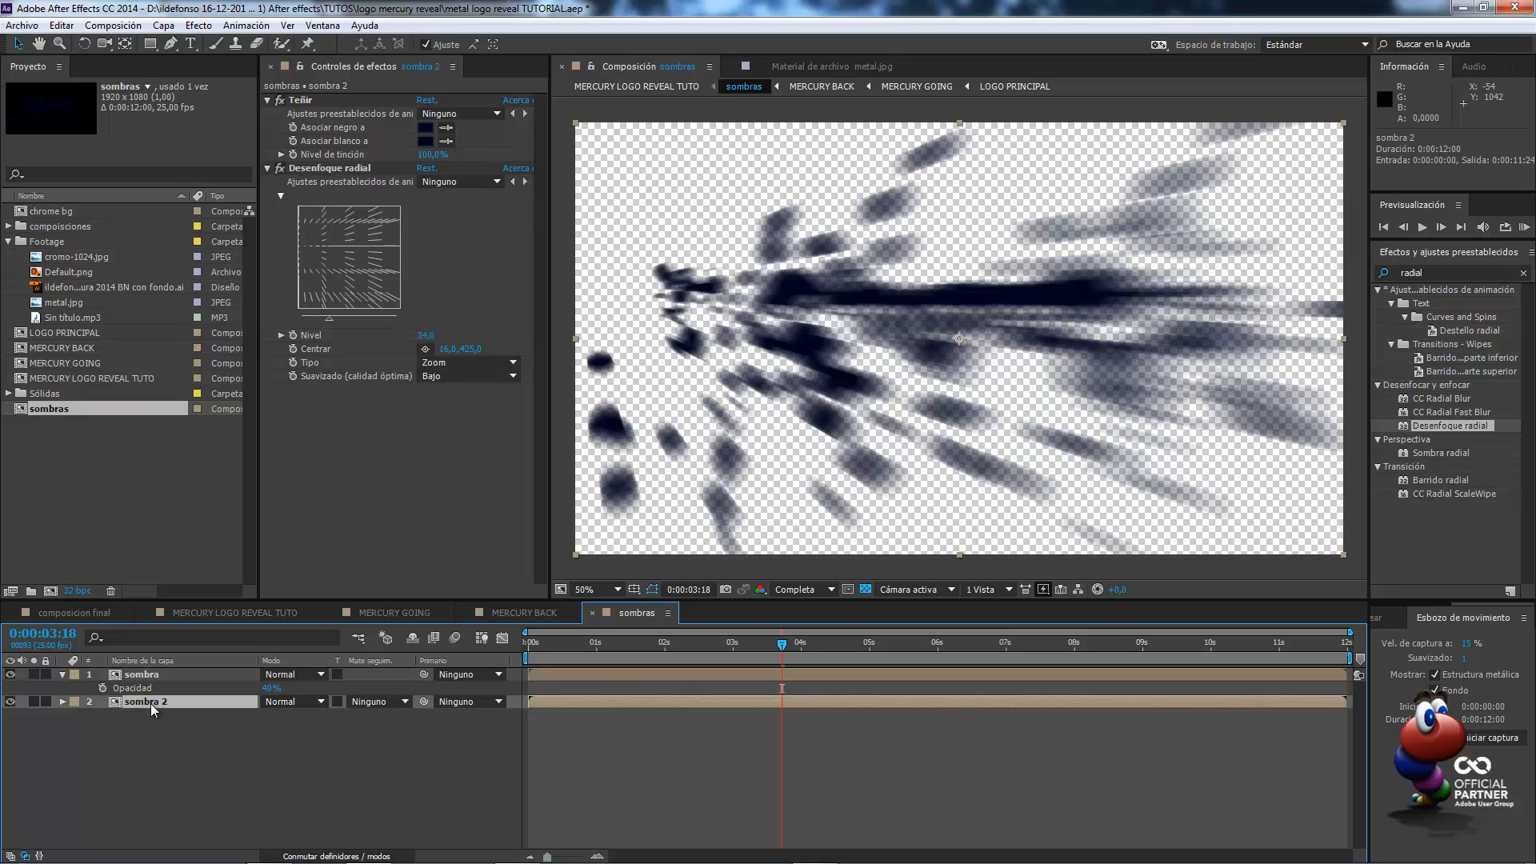
{"action": "key", "text": "t"}
{"action": "left_click", "coordinate": [267, 715]}
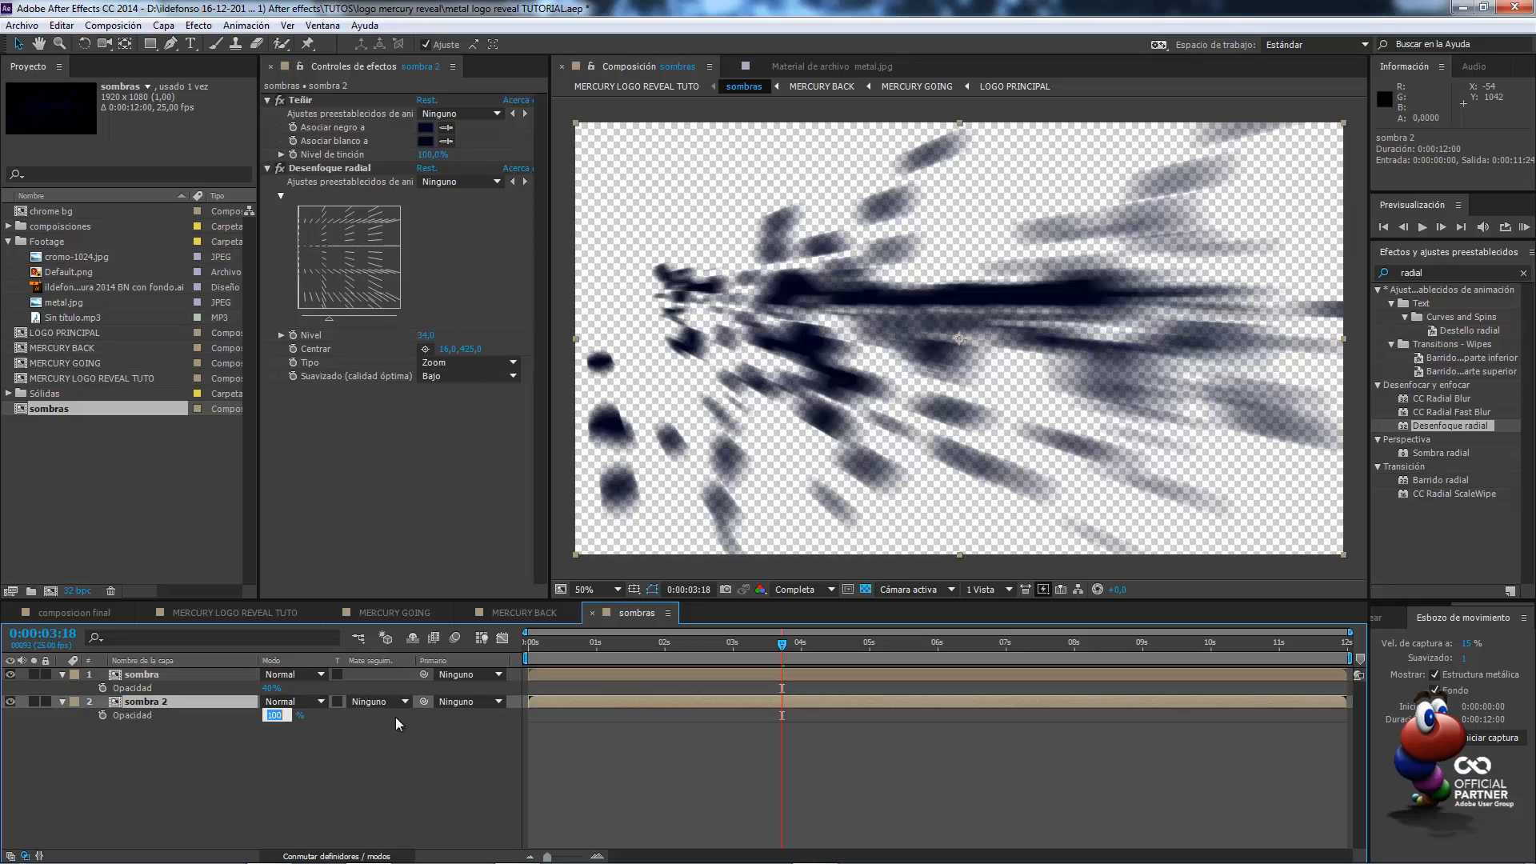
{"action": "type", "text": "30"}
{"action": "key", "text": "Return"}
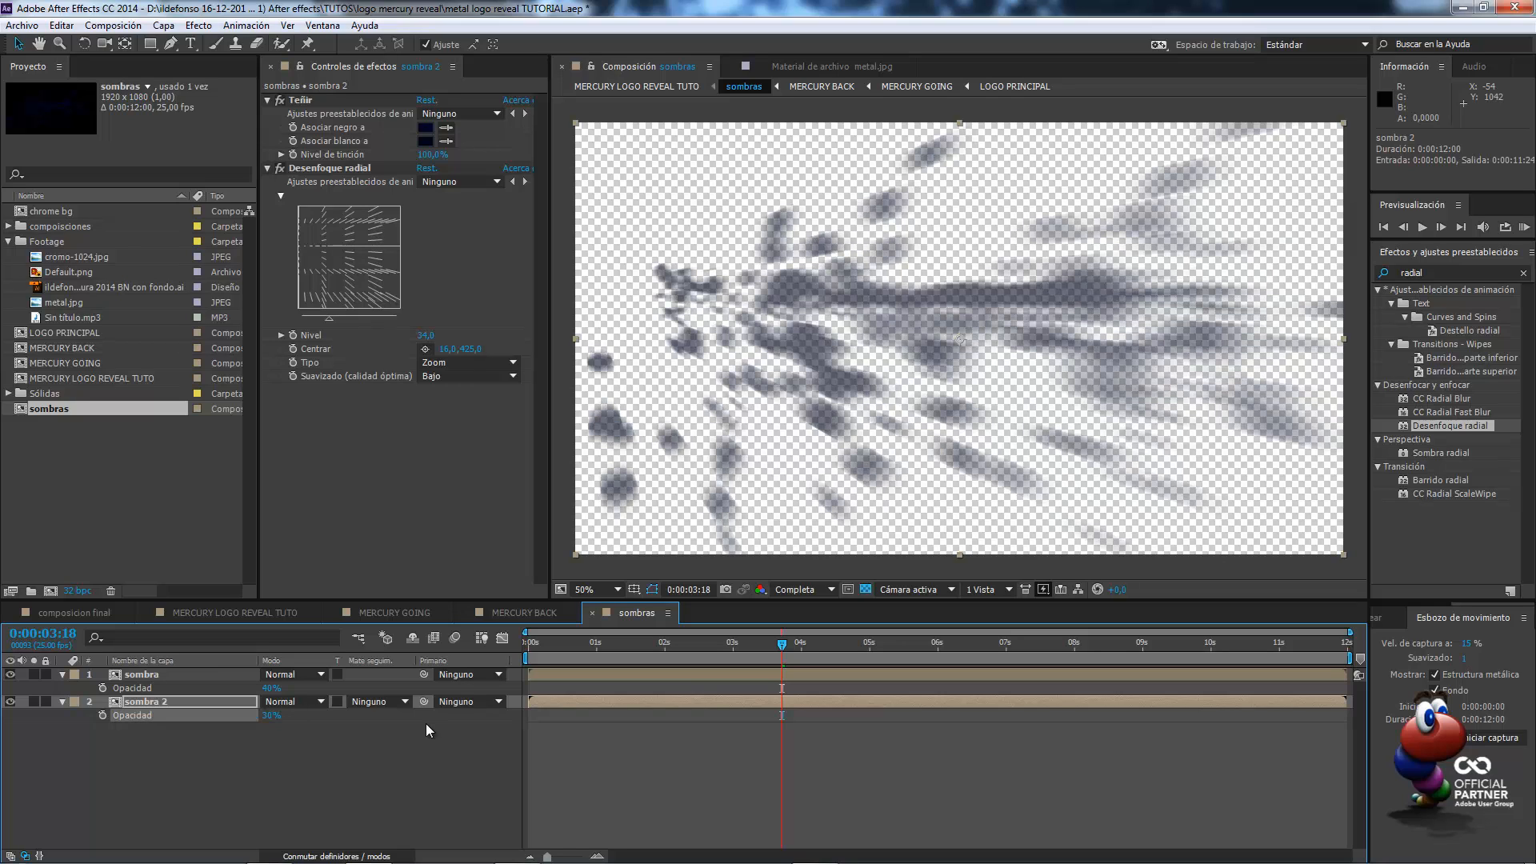
In the MERCURY LOGO REVEAL TUTO composition, offset the sombras layer to position 976, 543
{"action": "left_click", "coordinate": [253, 611]}
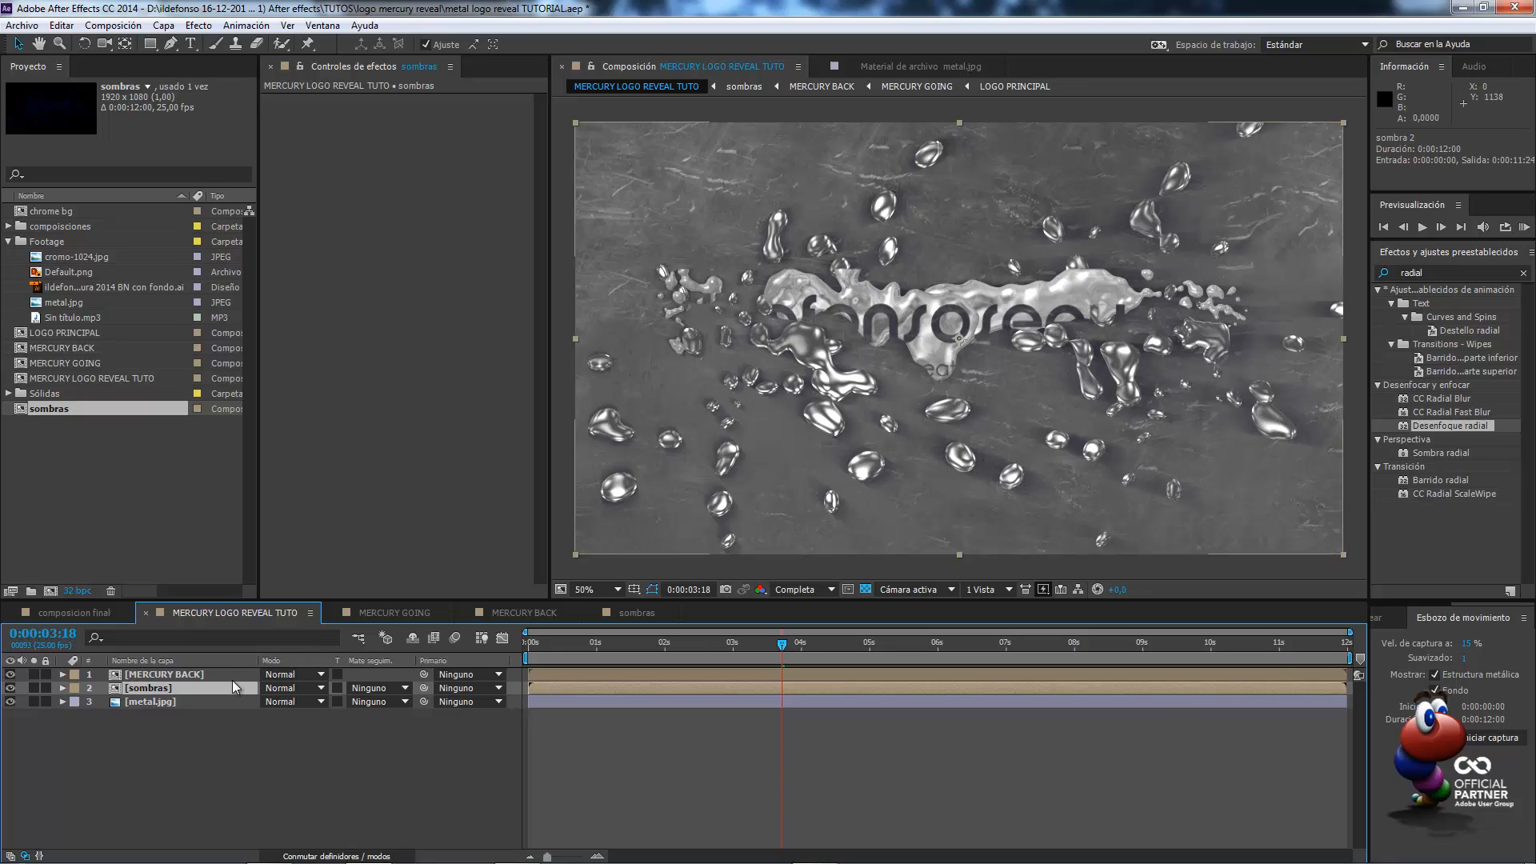
{"action": "key", "text": "p"}
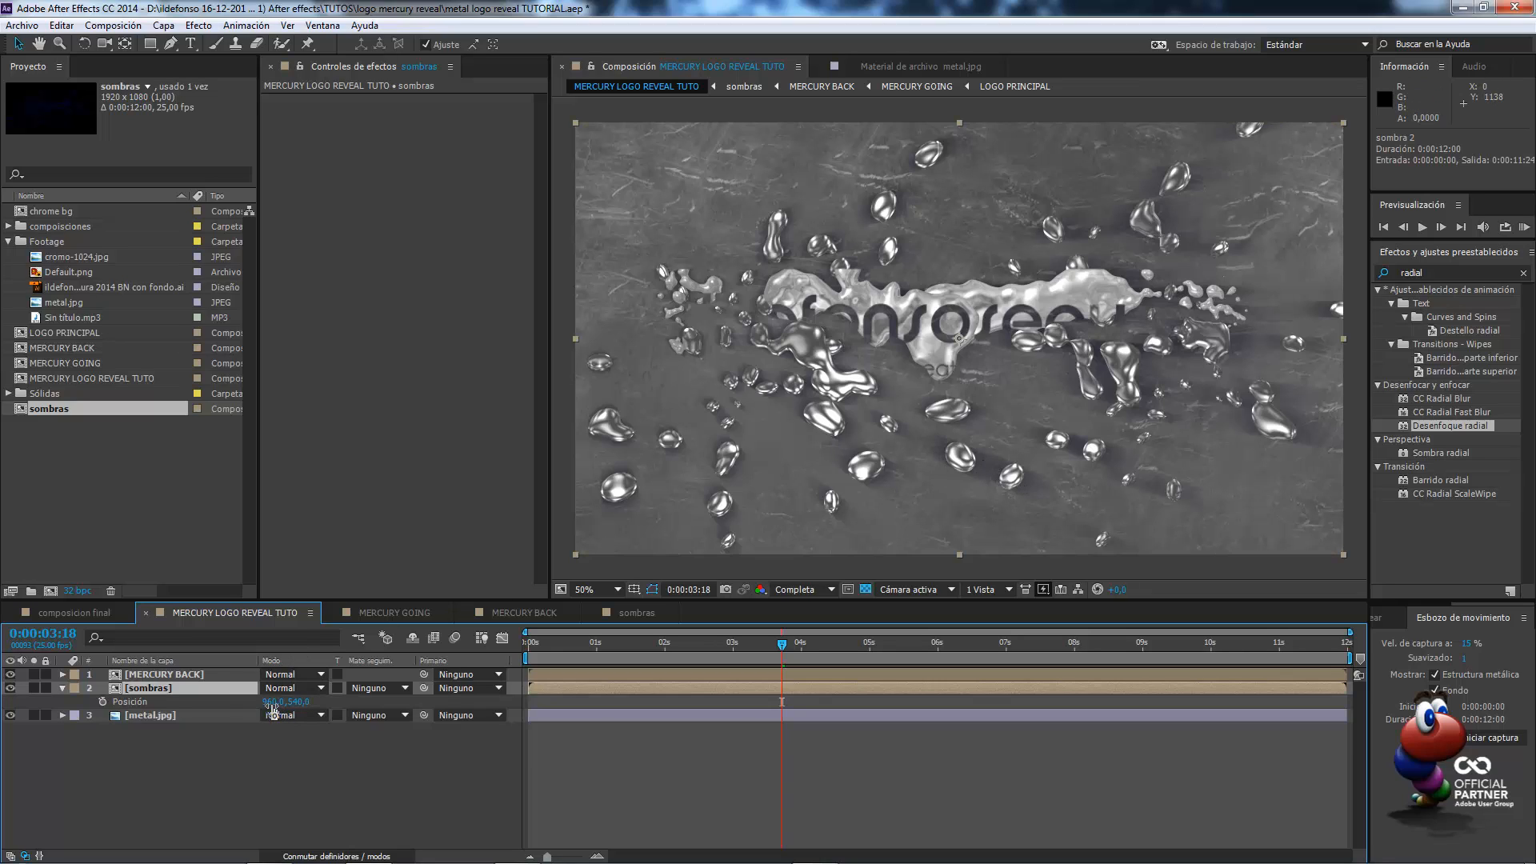
{"action": "left_click_drag", "start_coordinate": [270, 701], "coordinate": [418, 583]}
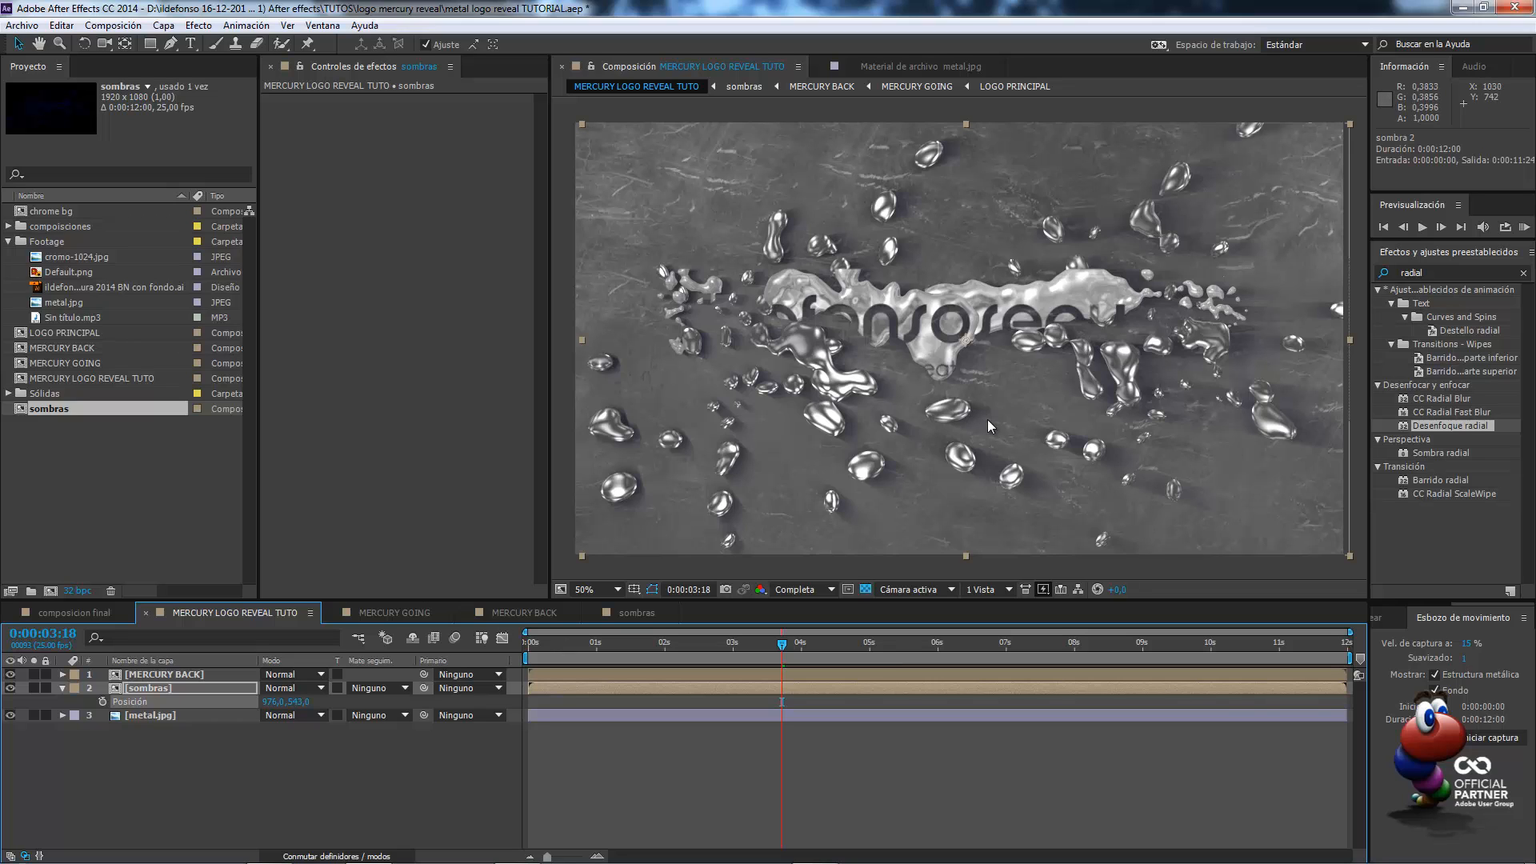
In the sombras composition, raise the opacity of the sombra 2 layer to 50%
{"action": "left_click", "coordinate": [640, 610]}
{"action": "left_click", "coordinate": [264, 715]}
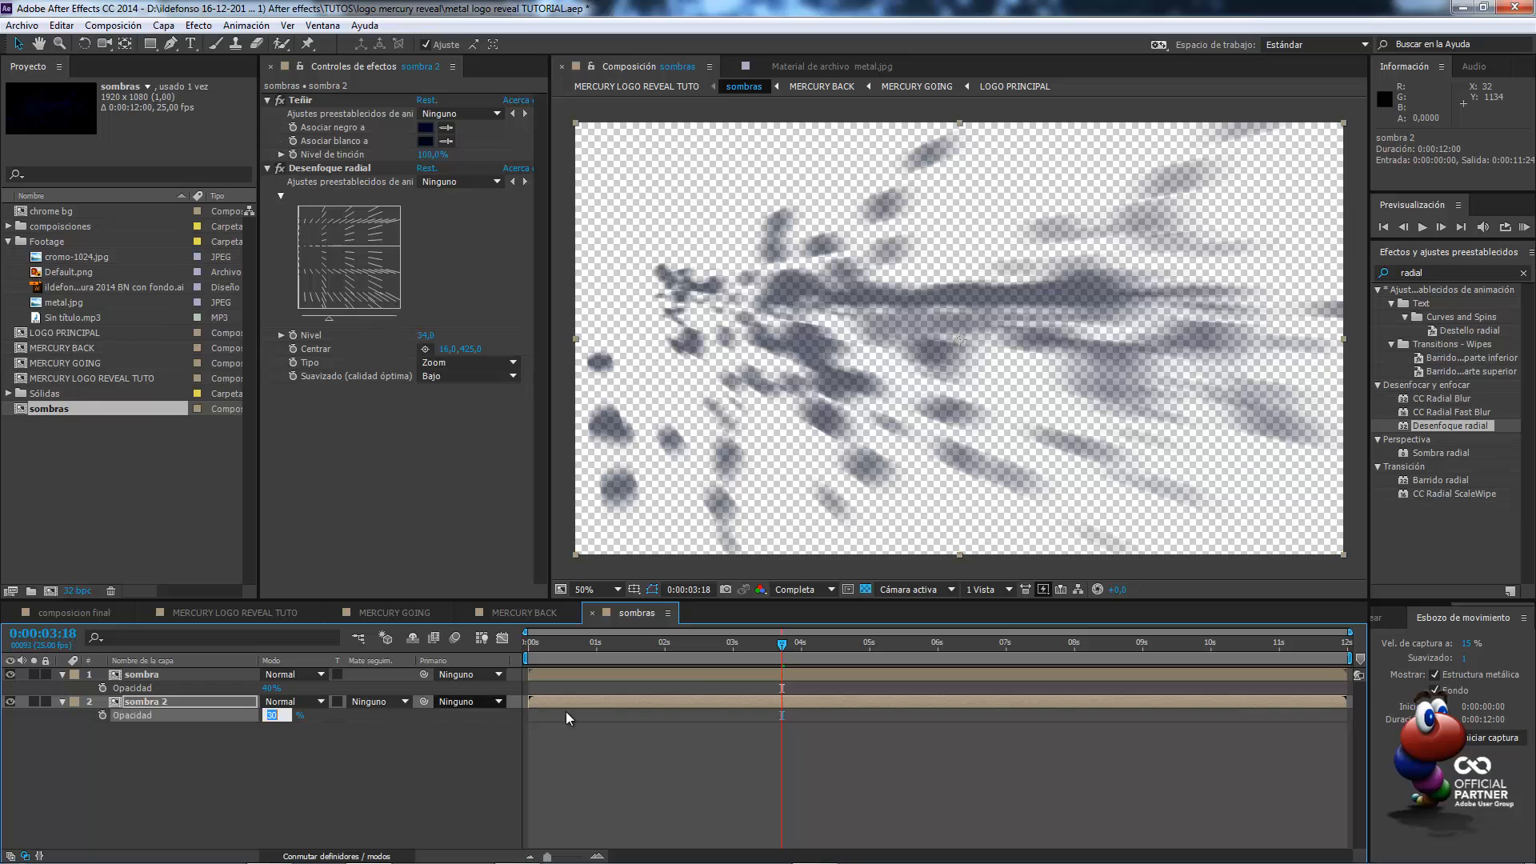
{"action": "type", "text": "50"}
{"action": "key", "text": "Return"}
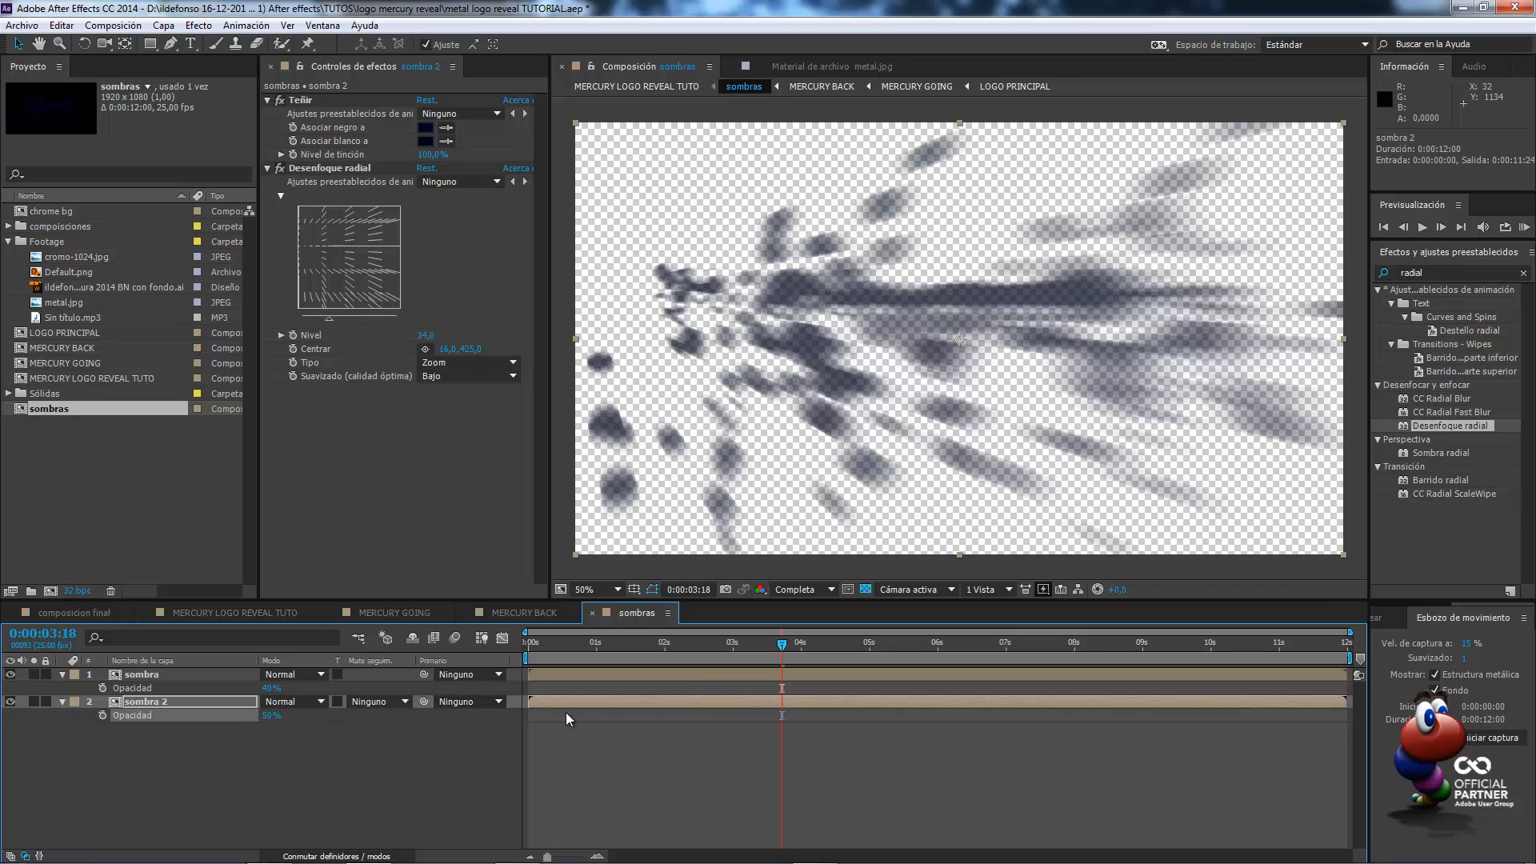
Back in MERCURY LOGO REVEAL TUTO, set the sombras layer's blending mode to Multiplicar
{"action": "left_click", "coordinate": [237, 613]}
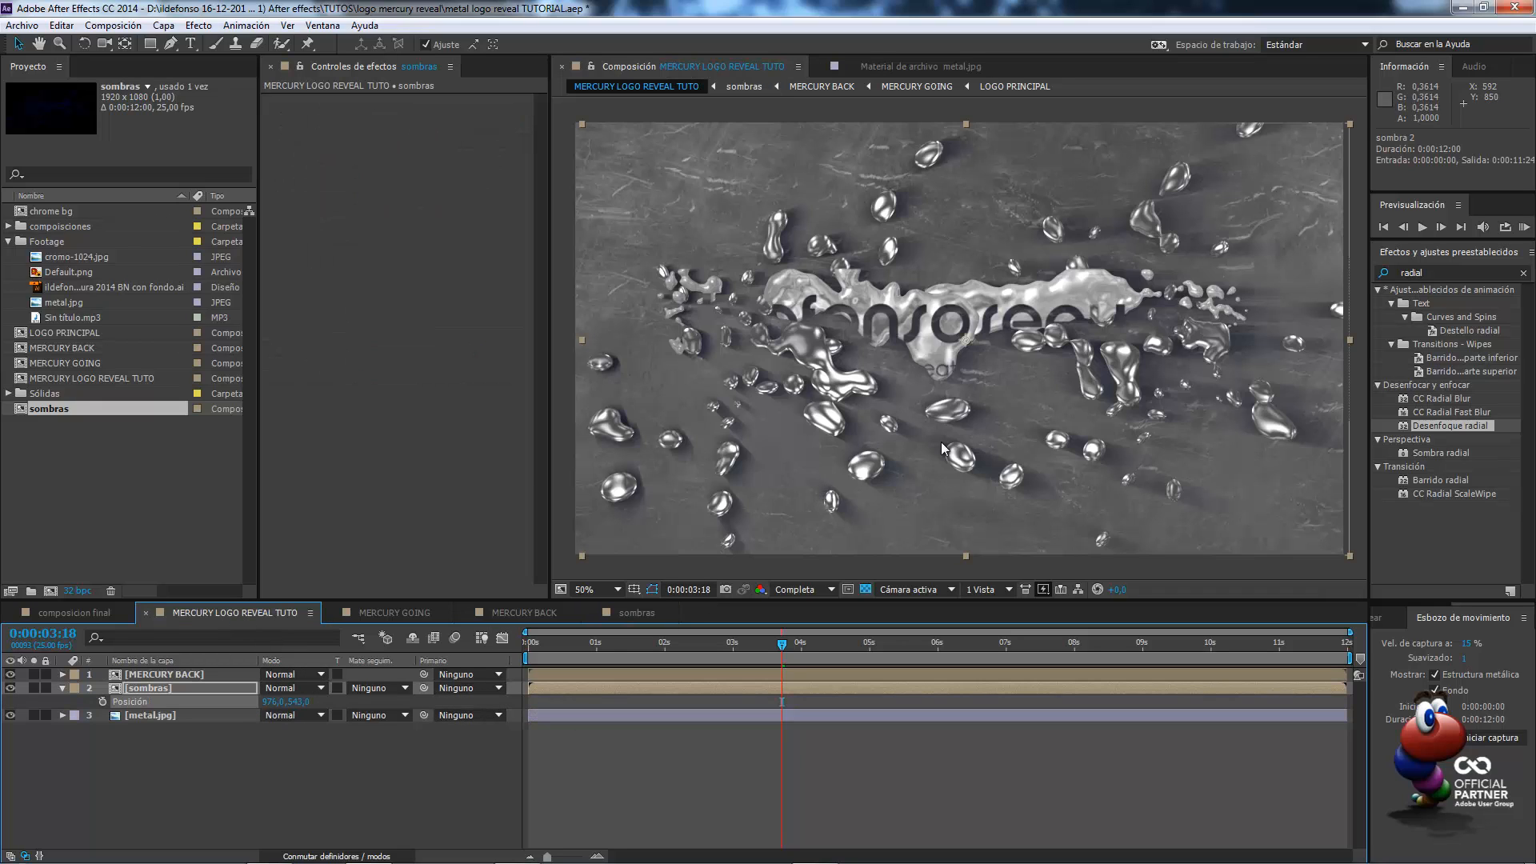
{"action": "scroll", "coordinate": [976, 426], "scroll_direction": "up", "scroll_amount": 2}
{"action": "left_click", "coordinate": [320, 688]}
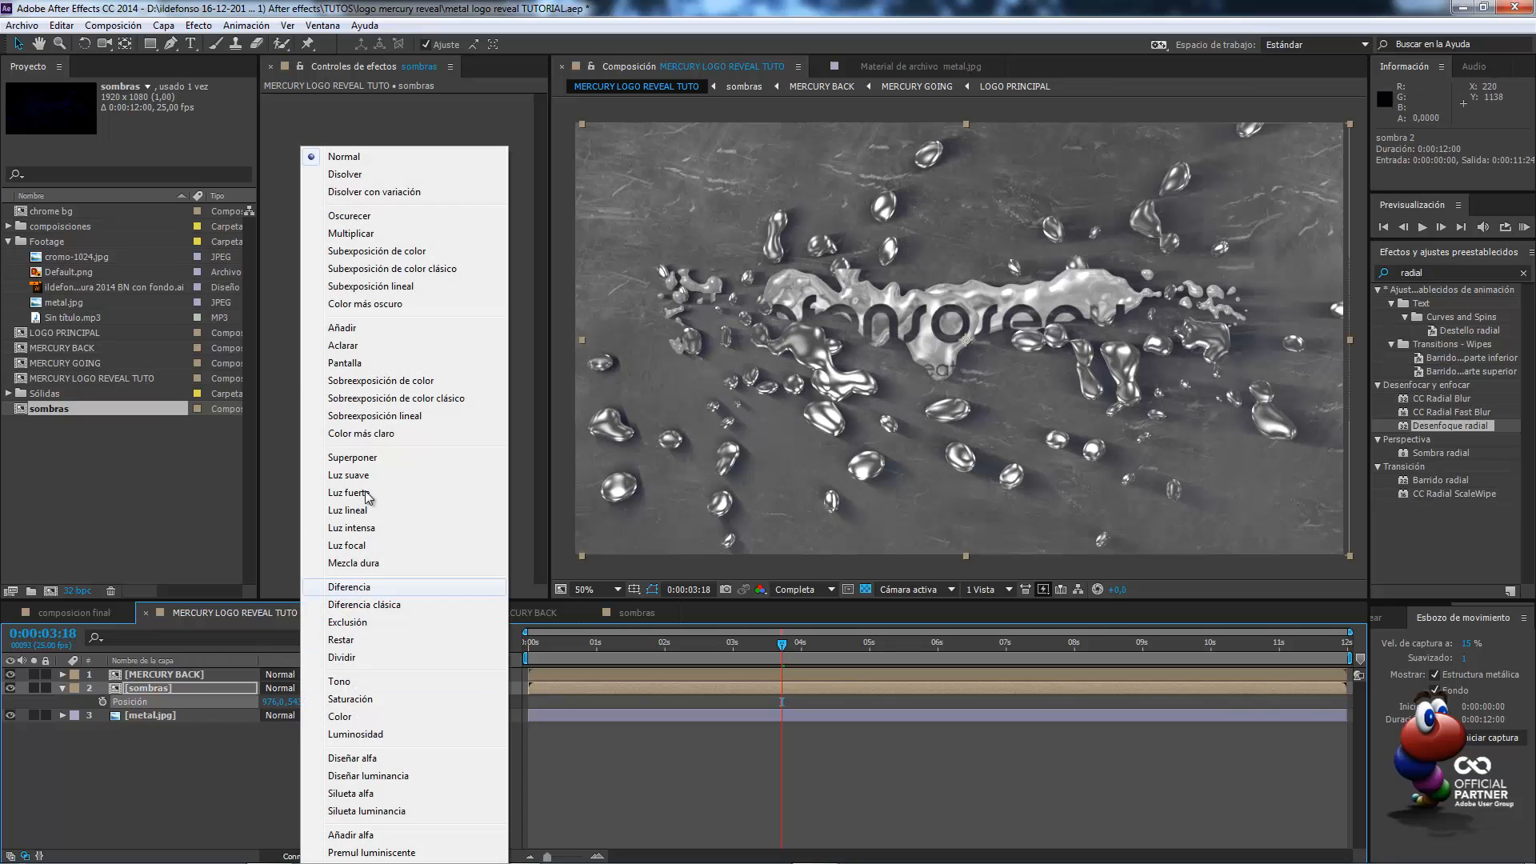
{"action": "left_click", "coordinate": [363, 237]}
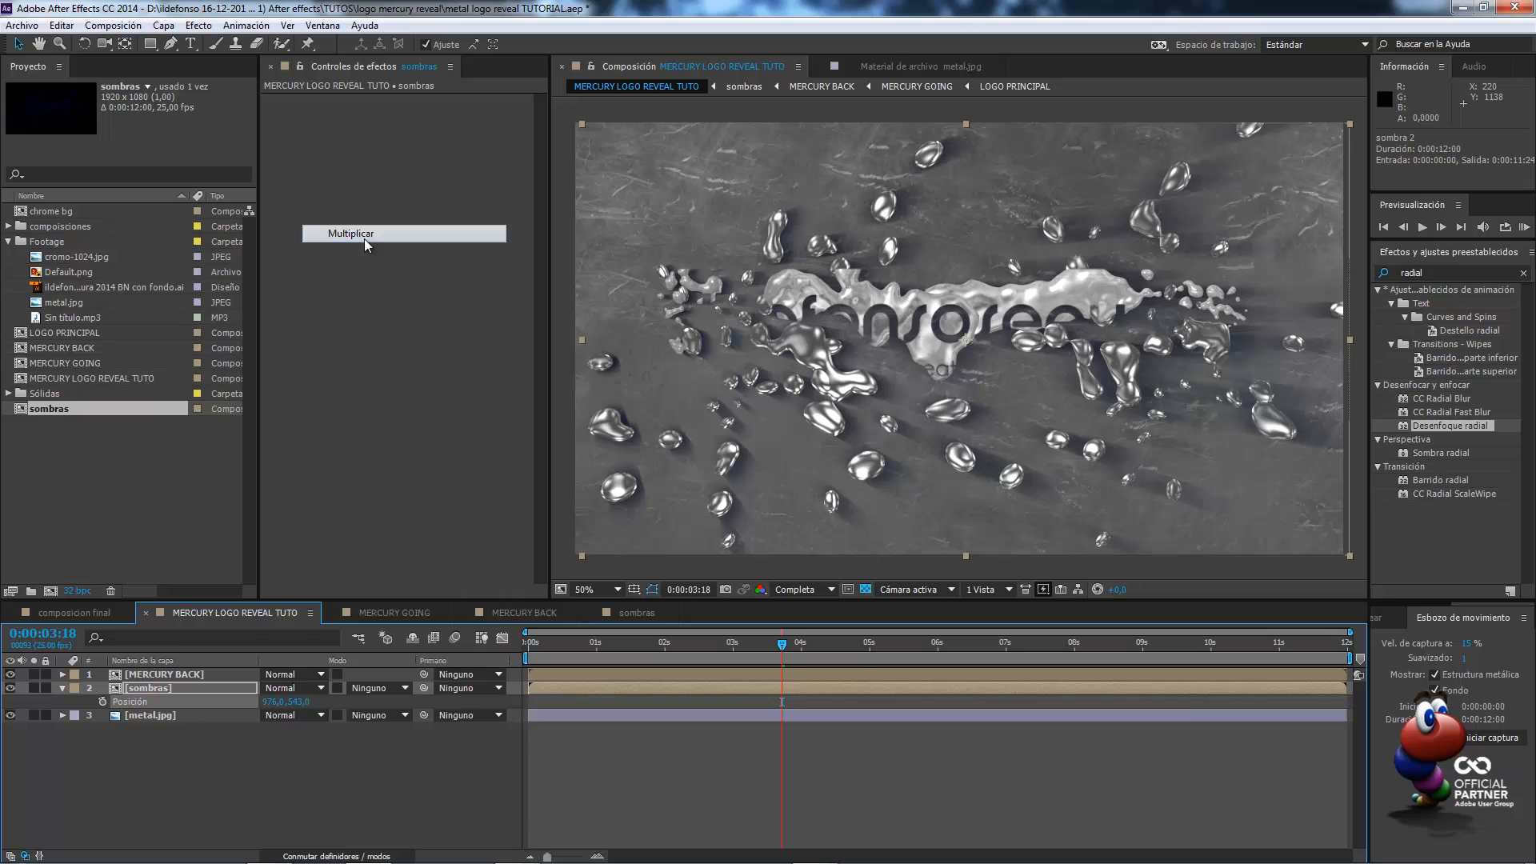
{"action": "left_click", "coordinate": [914, 448]}
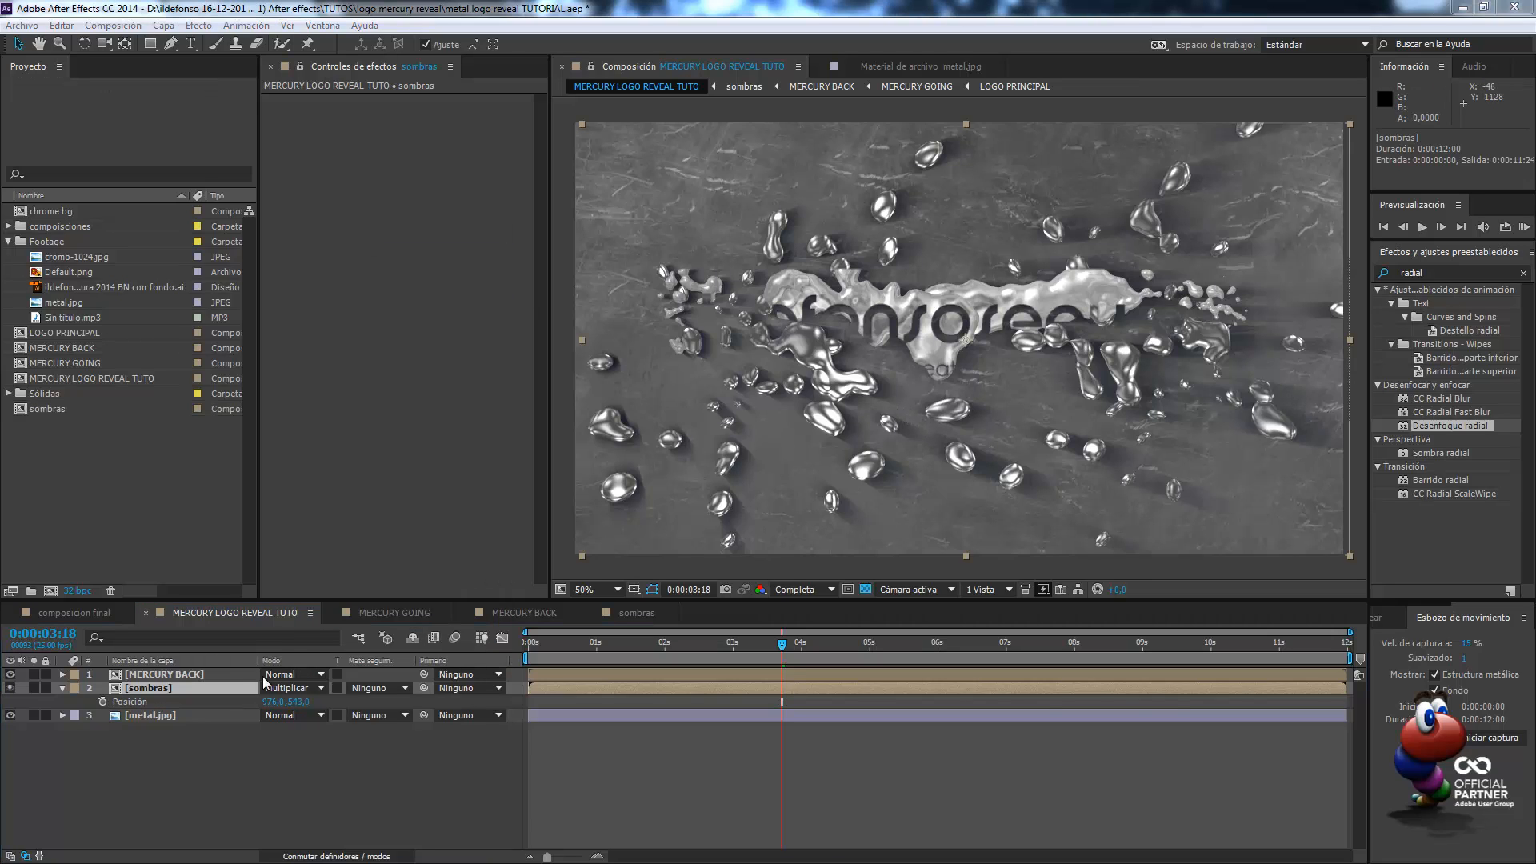
Add the Sombra paralela and Inglete y relieve layer styles to the MERCURY BACK layer
{"action": "right_click", "coordinate": [203, 675]}
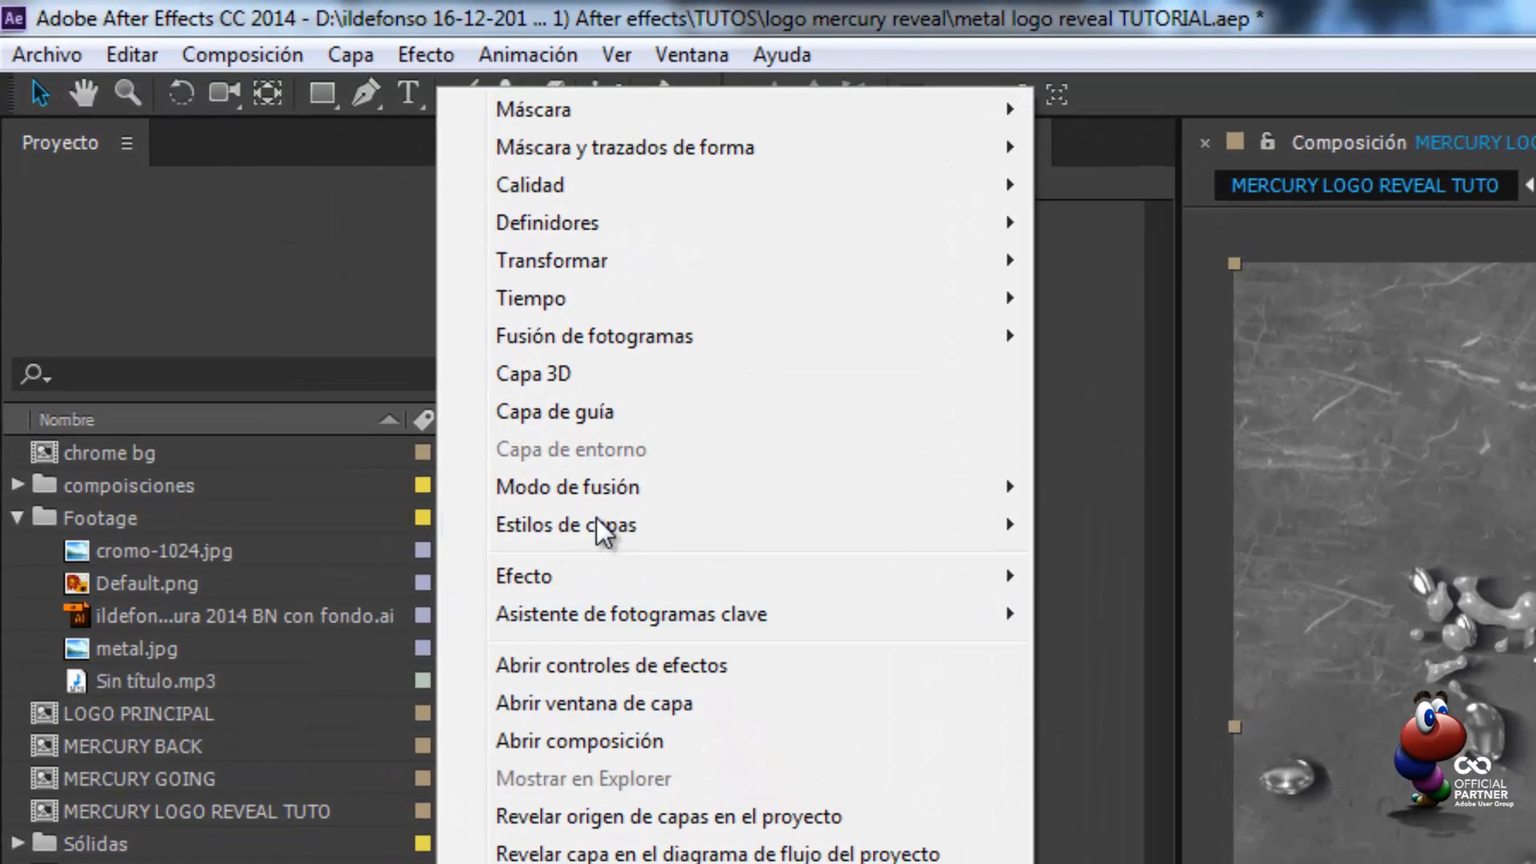
{"action": "mouse_move", "coordinate": [592, 496]}
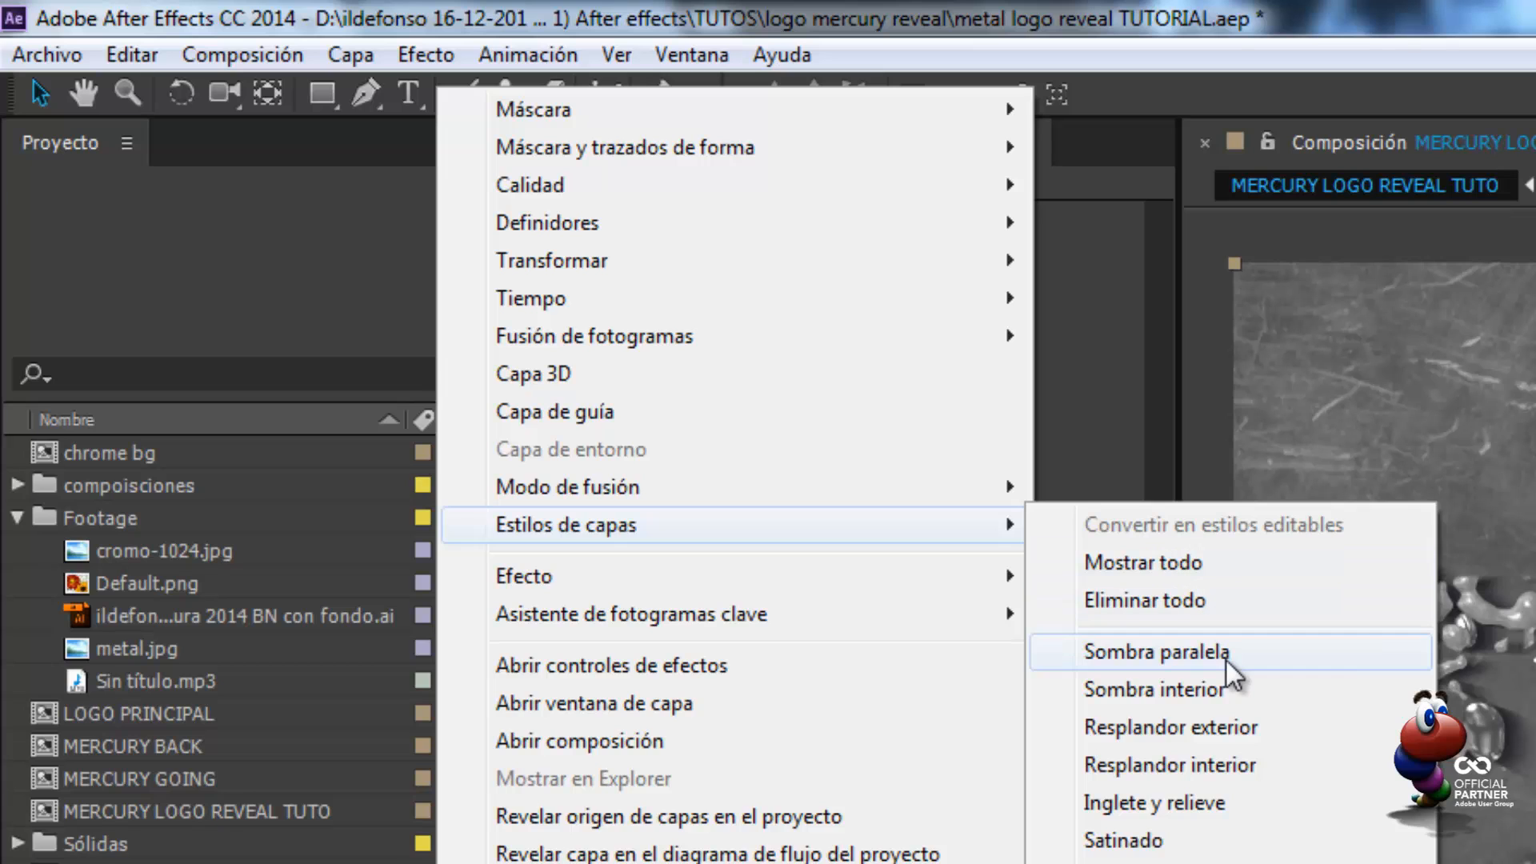
{"action": "left_click", "coordinate": [1225, 658]}
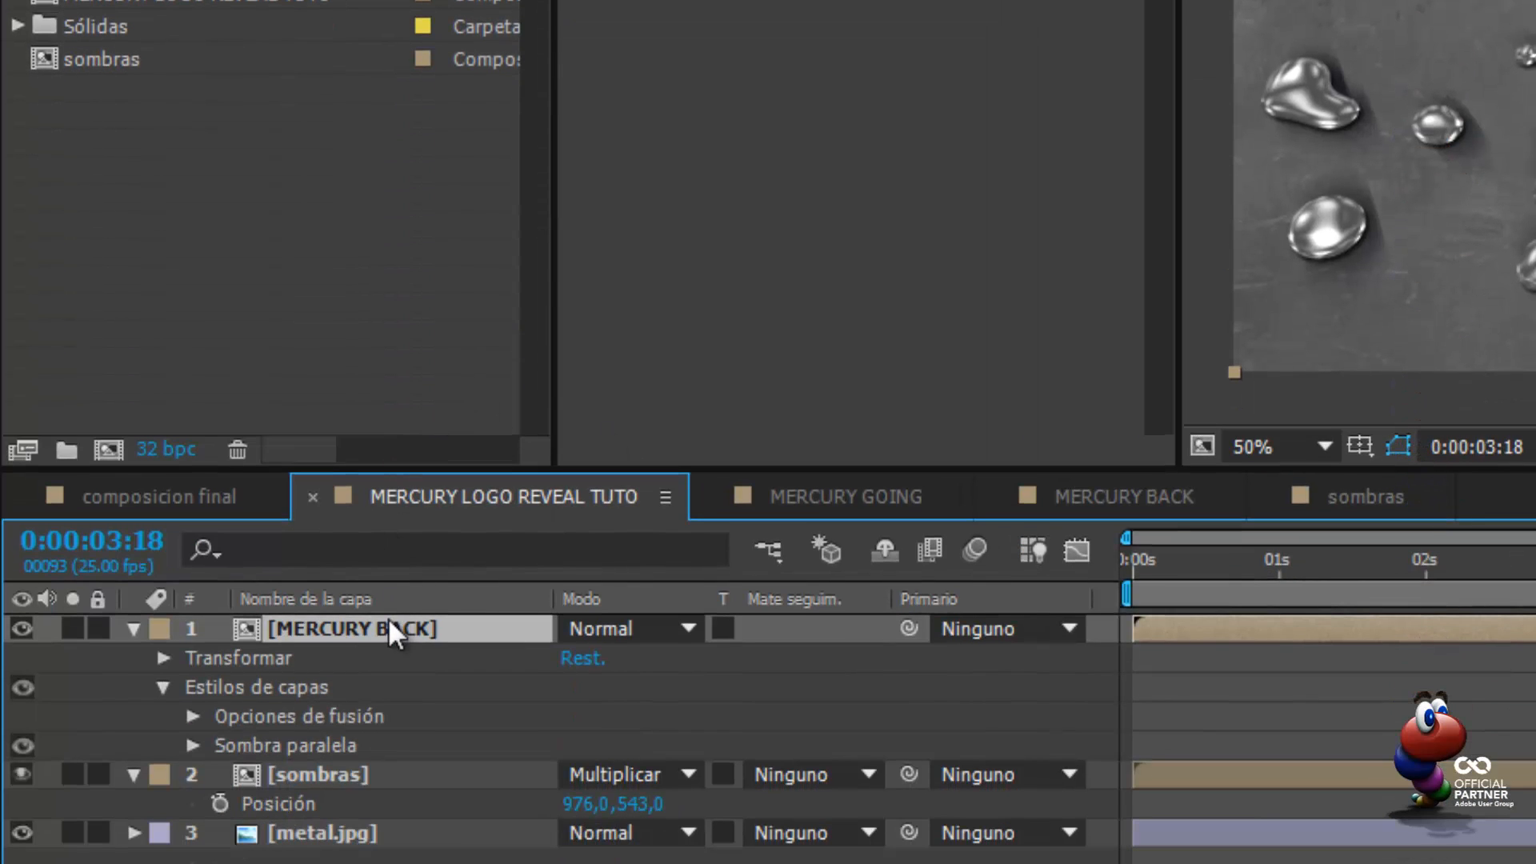
{"action": "right_click", "coordinate": [390, 628]}
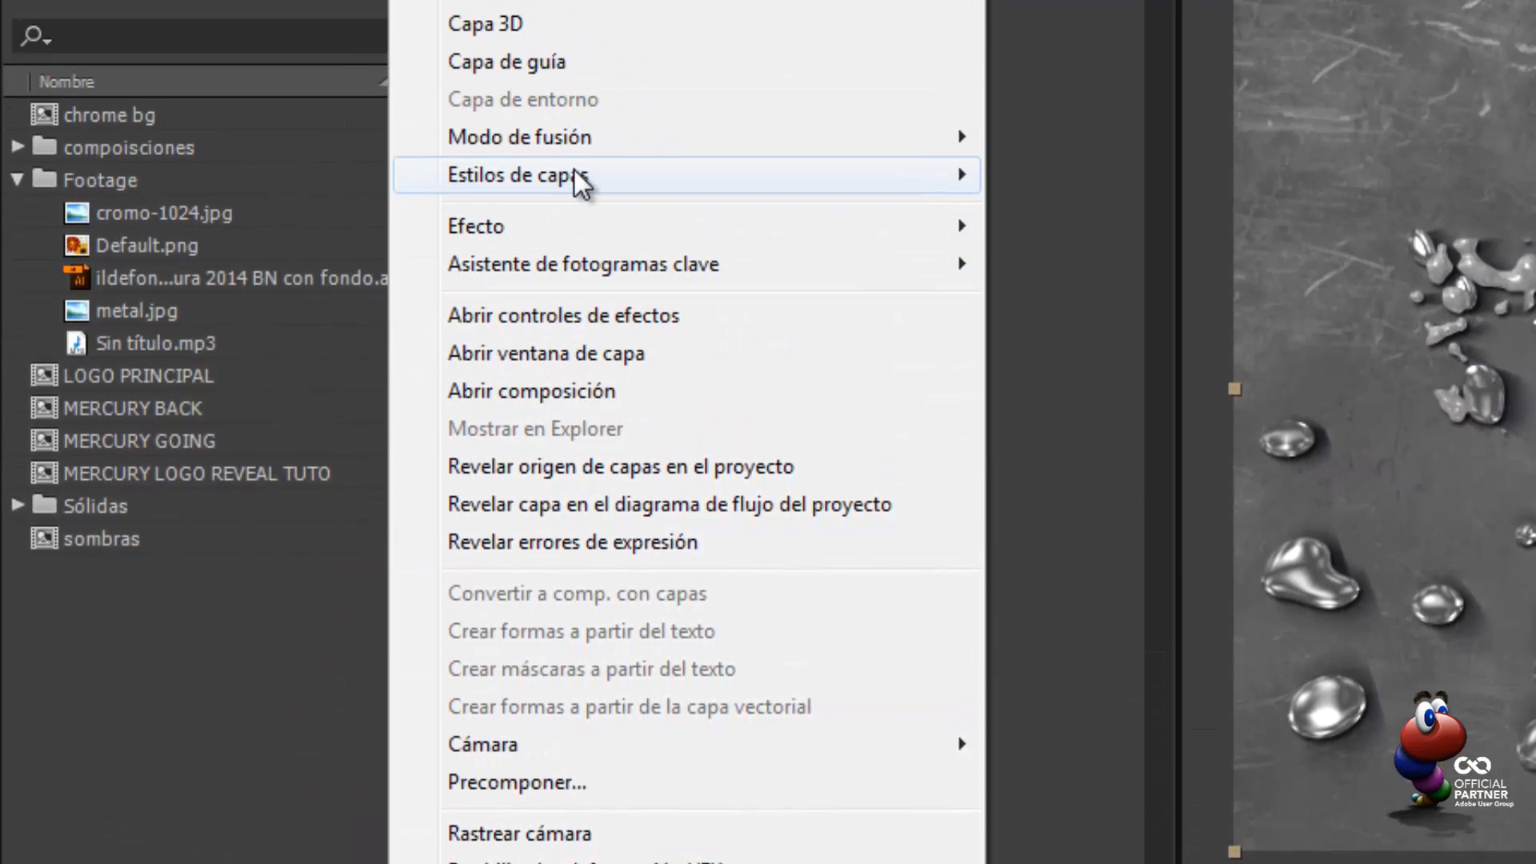
{"action": "mouse_move", "coordinate": [581, 178]}
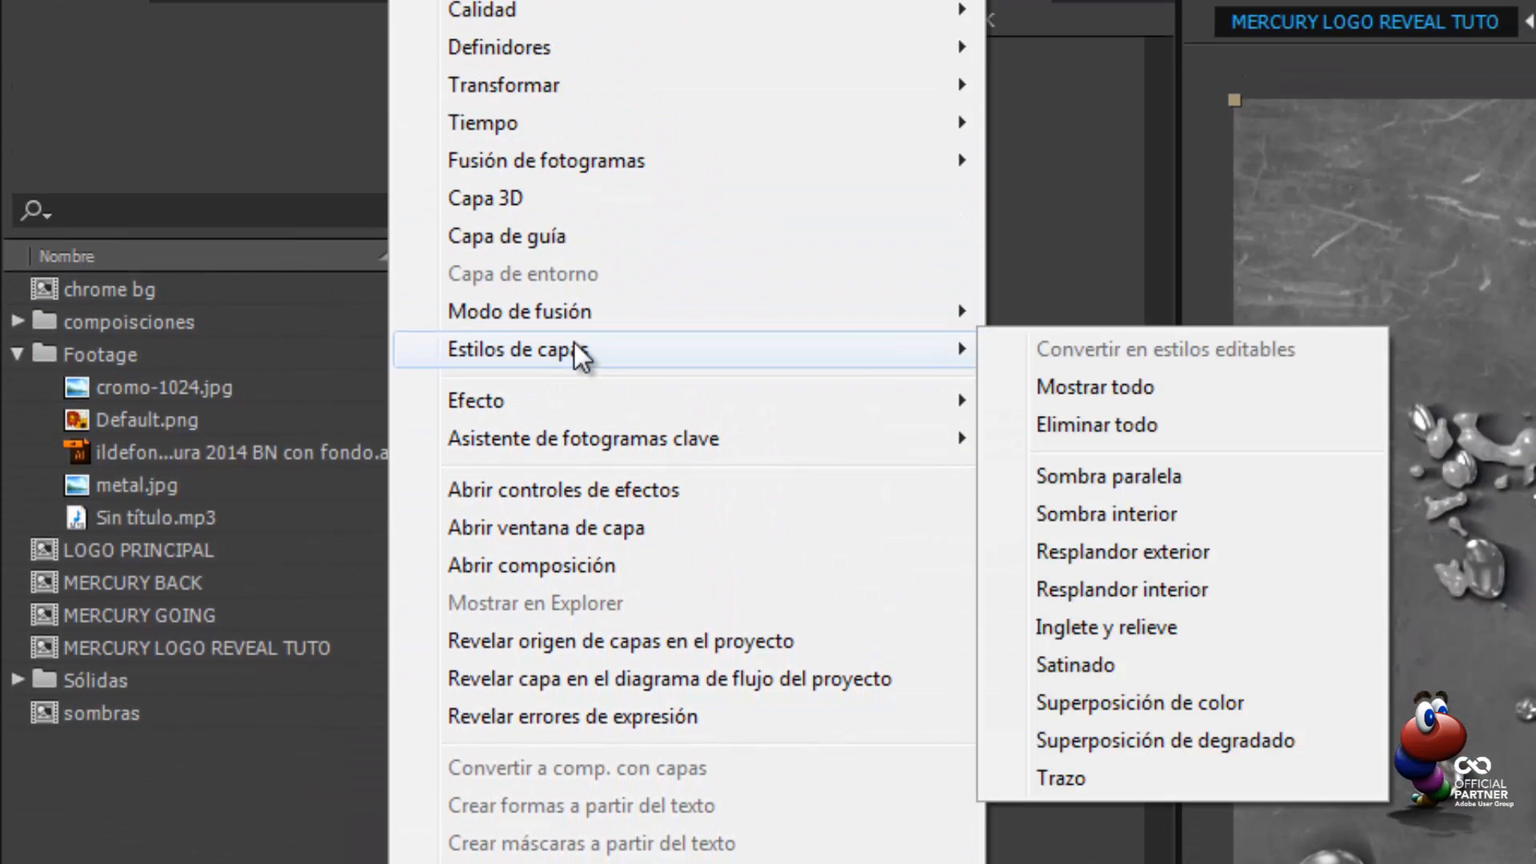
{"action": "left_click", "coordinate": [1135, 625]}
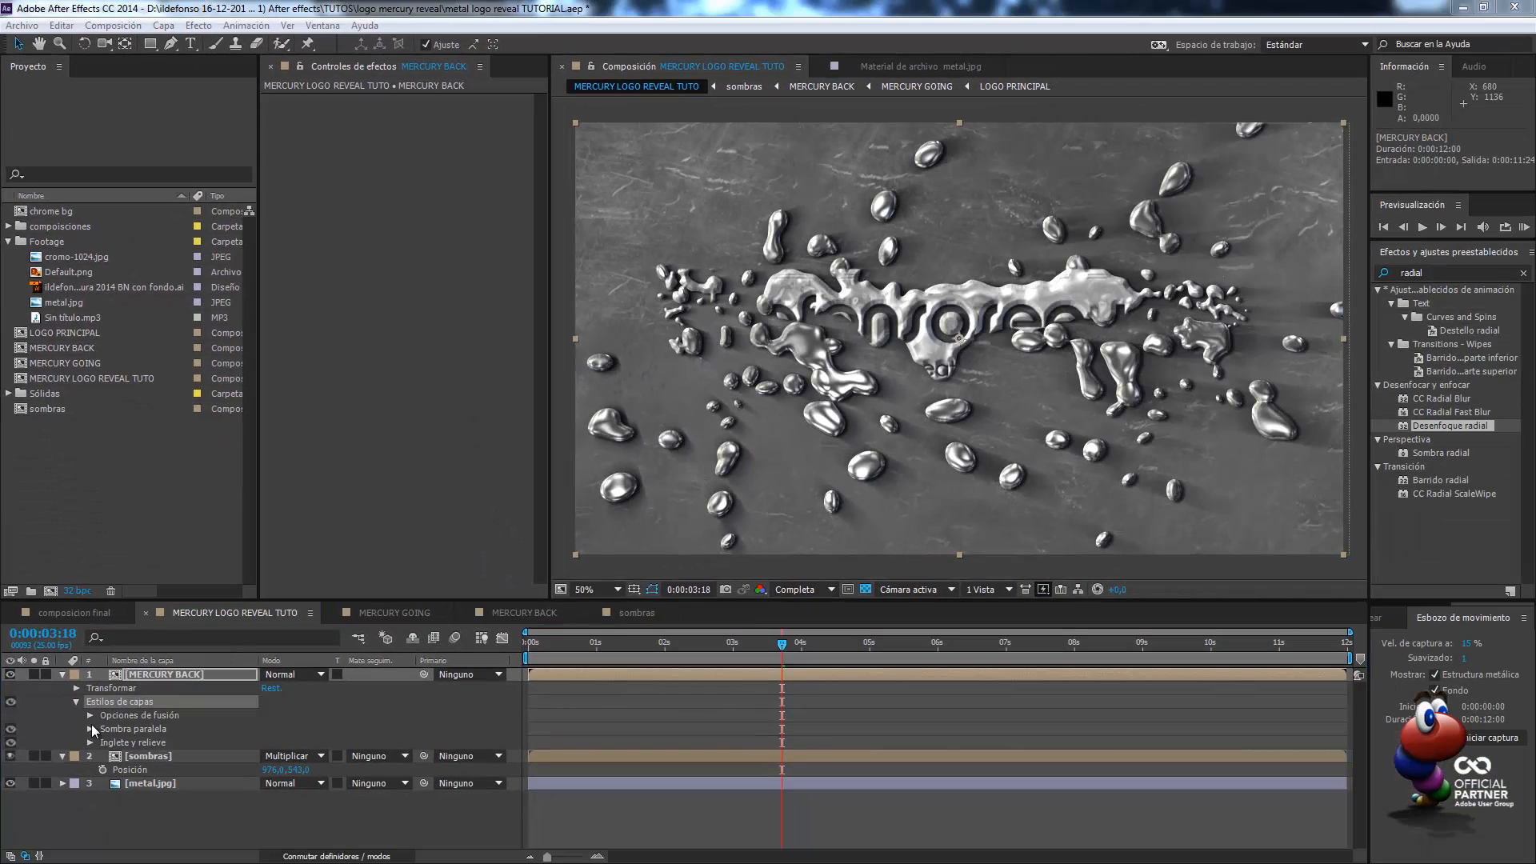
Set the colour of MERCURY BACK's Sombra paralela style to dark blue 000929
{"action": "left_click", "coordinate": [91, 728]}
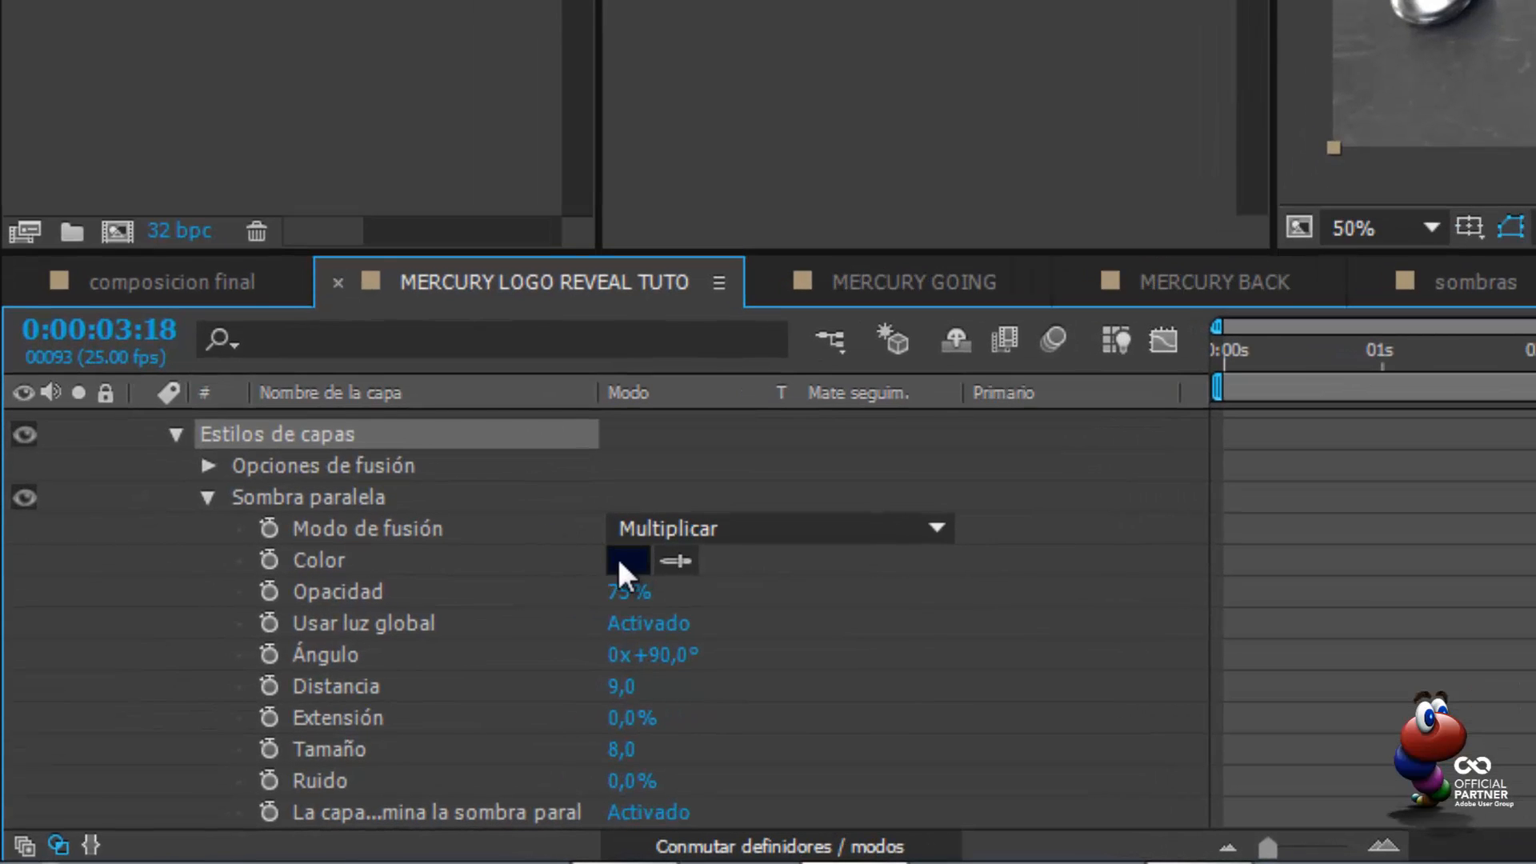
{"action": "left_click", "coordinate": [623, 560]}
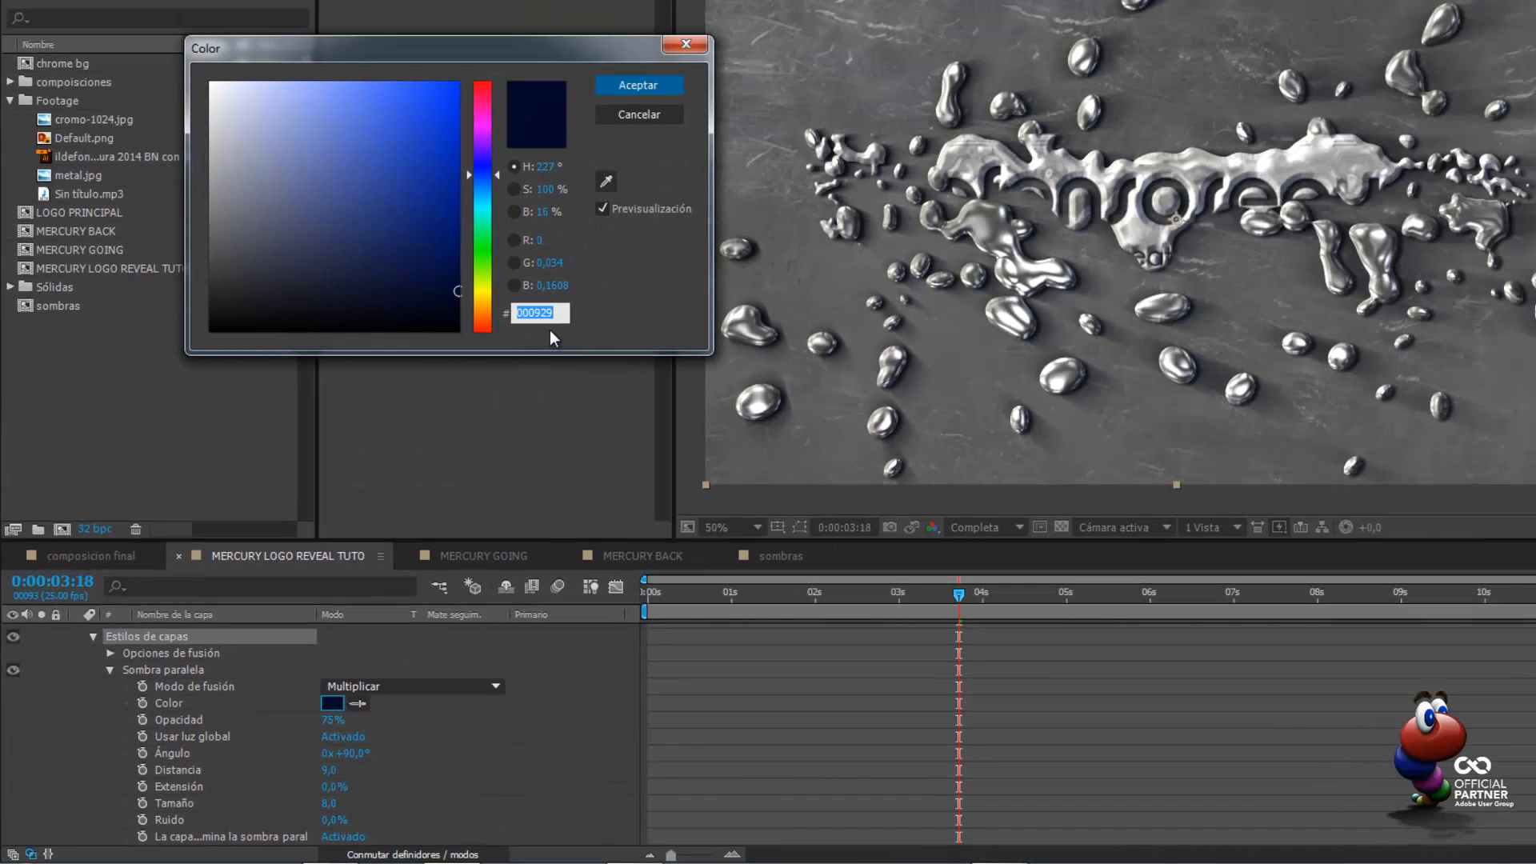
{"action": "left_click", "coordinate": [646, 80]}
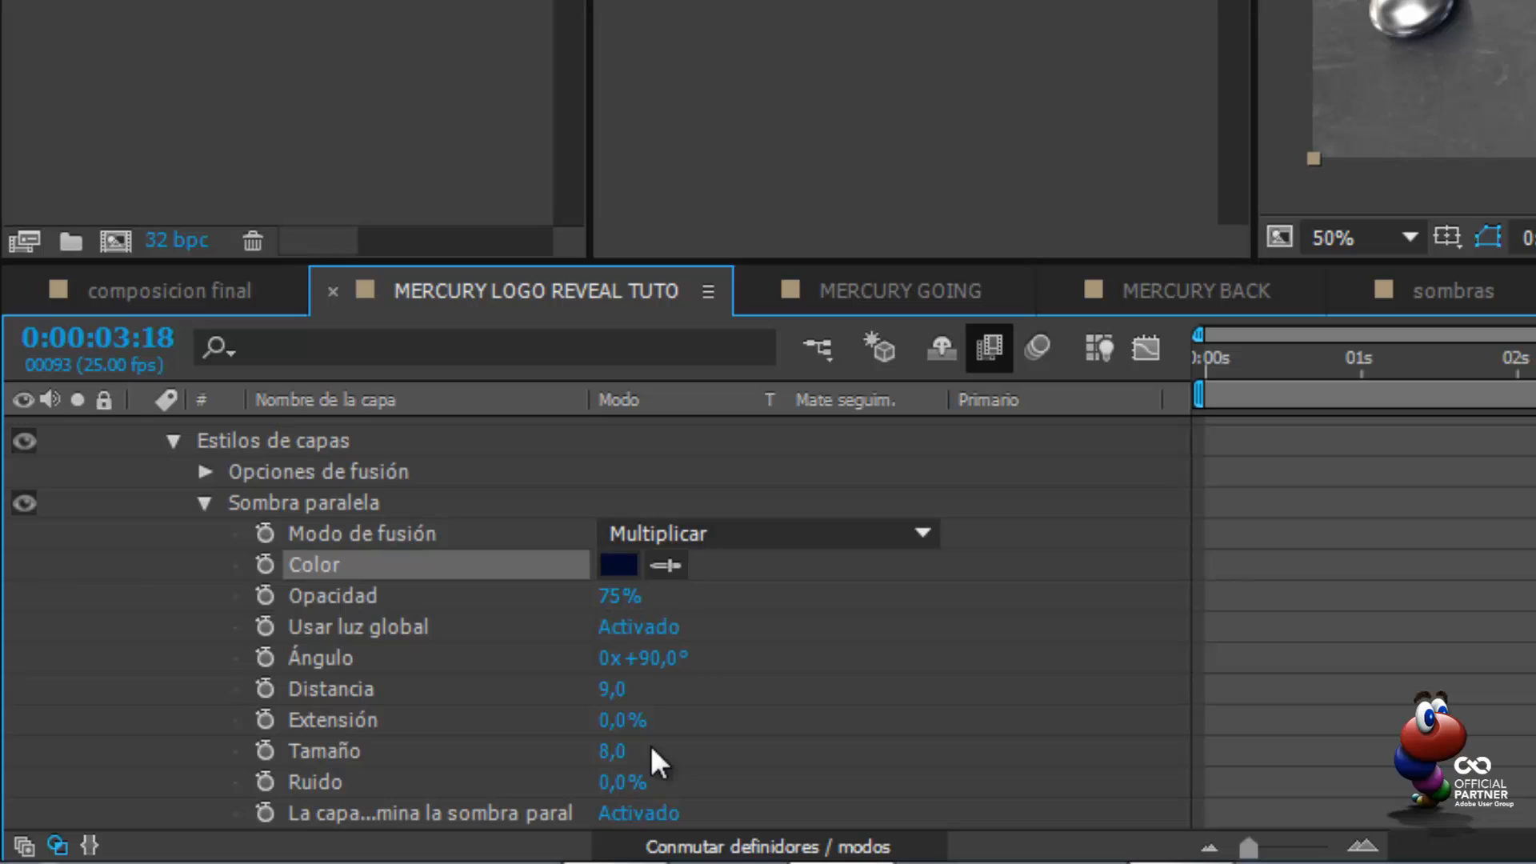
{"action": "left_click", "coordinate": [205, 502]}
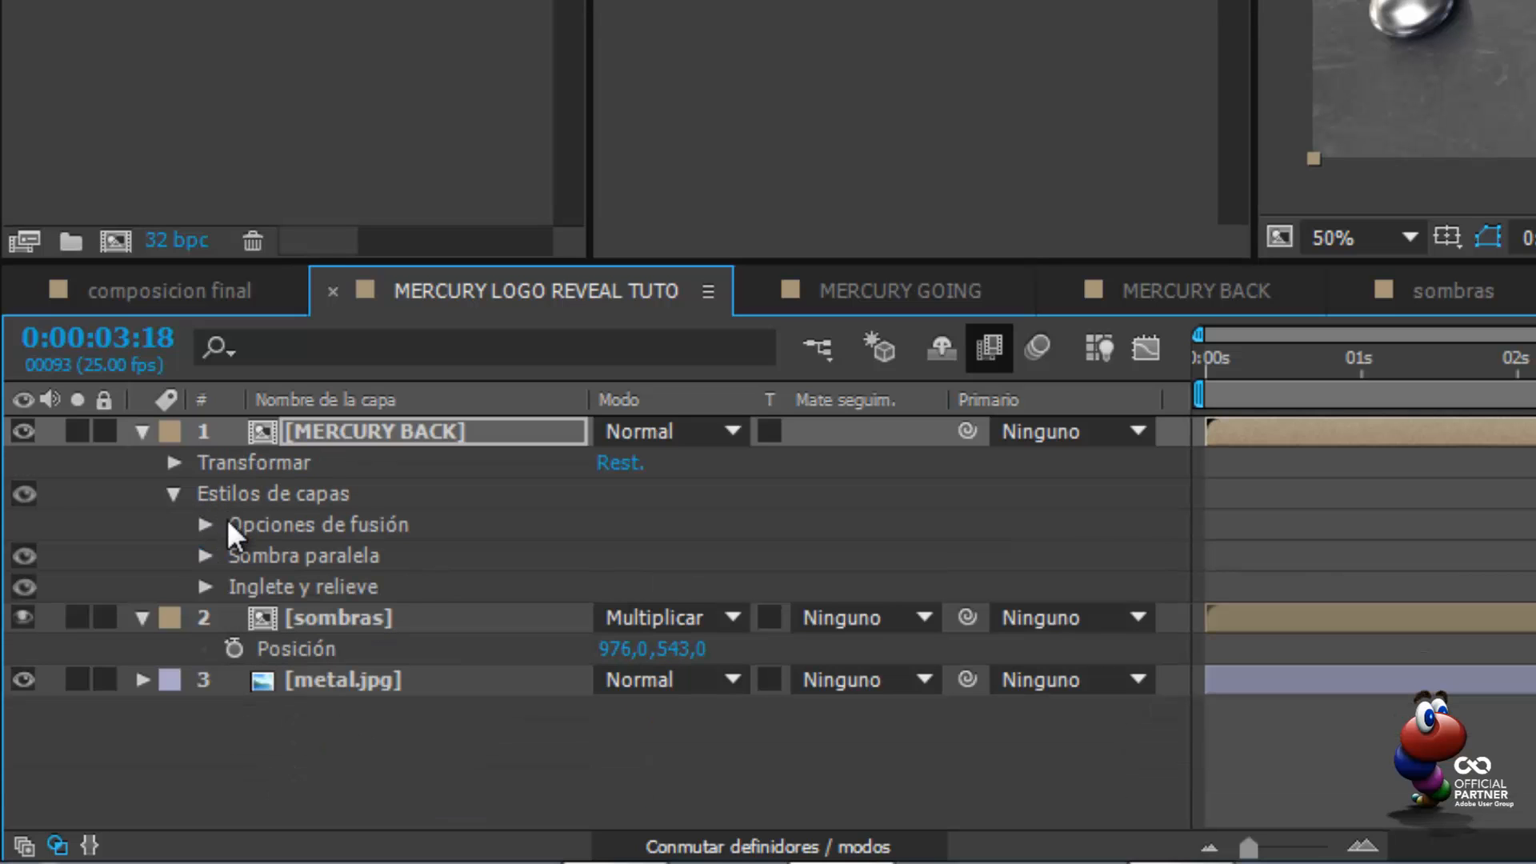
In the Inglete y relieve style, set the highlight colour to FFF5DD and the shadow colour to 061235
{"action": "left_click", "coordinate": [206, 586]}
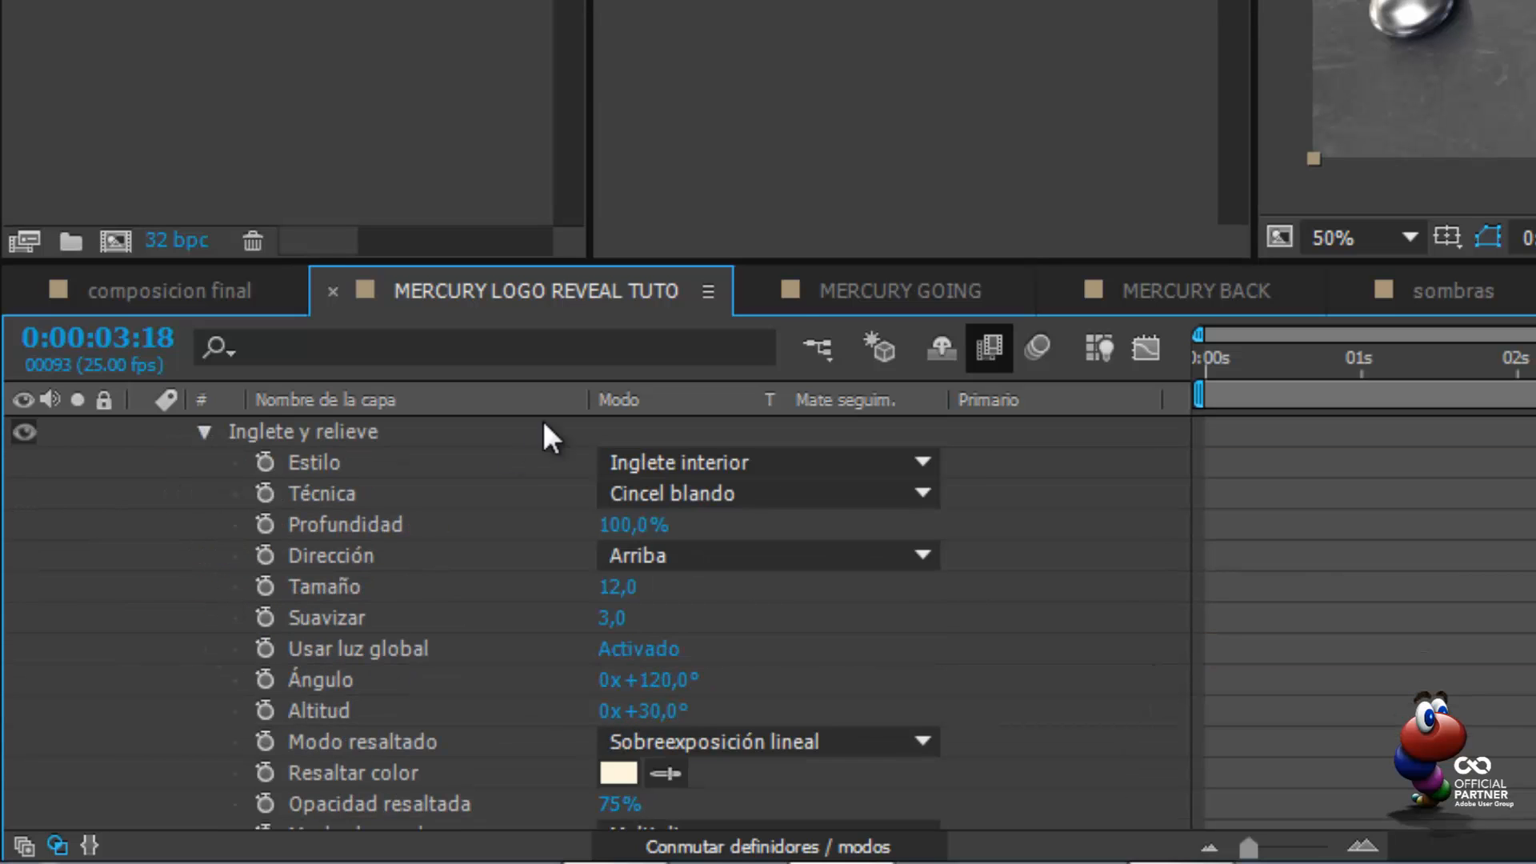
{"action": "left_click_drag", "start_coordinate": [809, 264], "coordinate": [833, 80]}
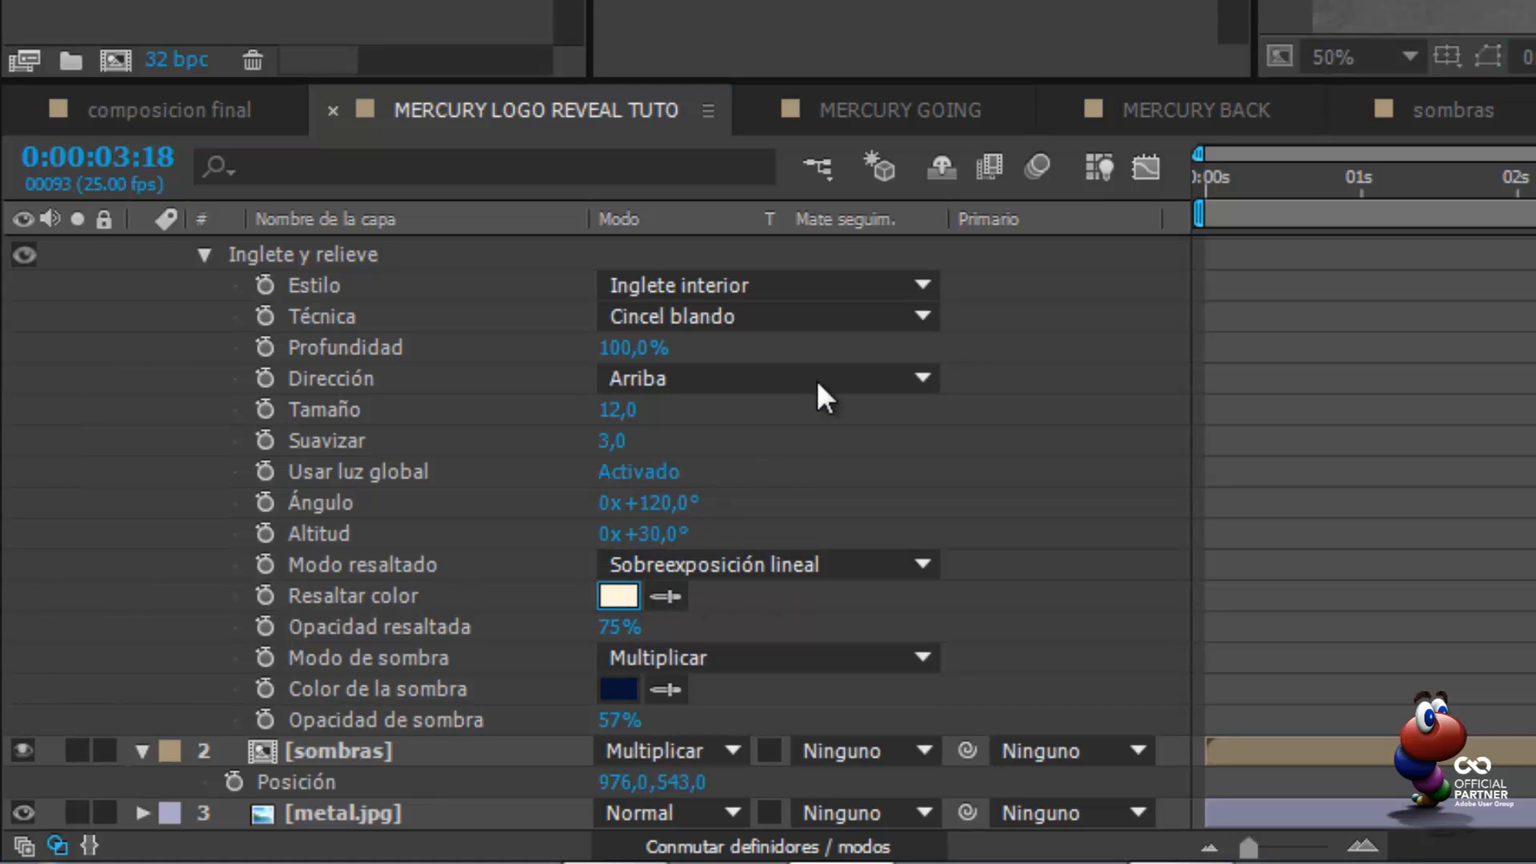
{"action": "left_click", "coordinate": [617, 596]}
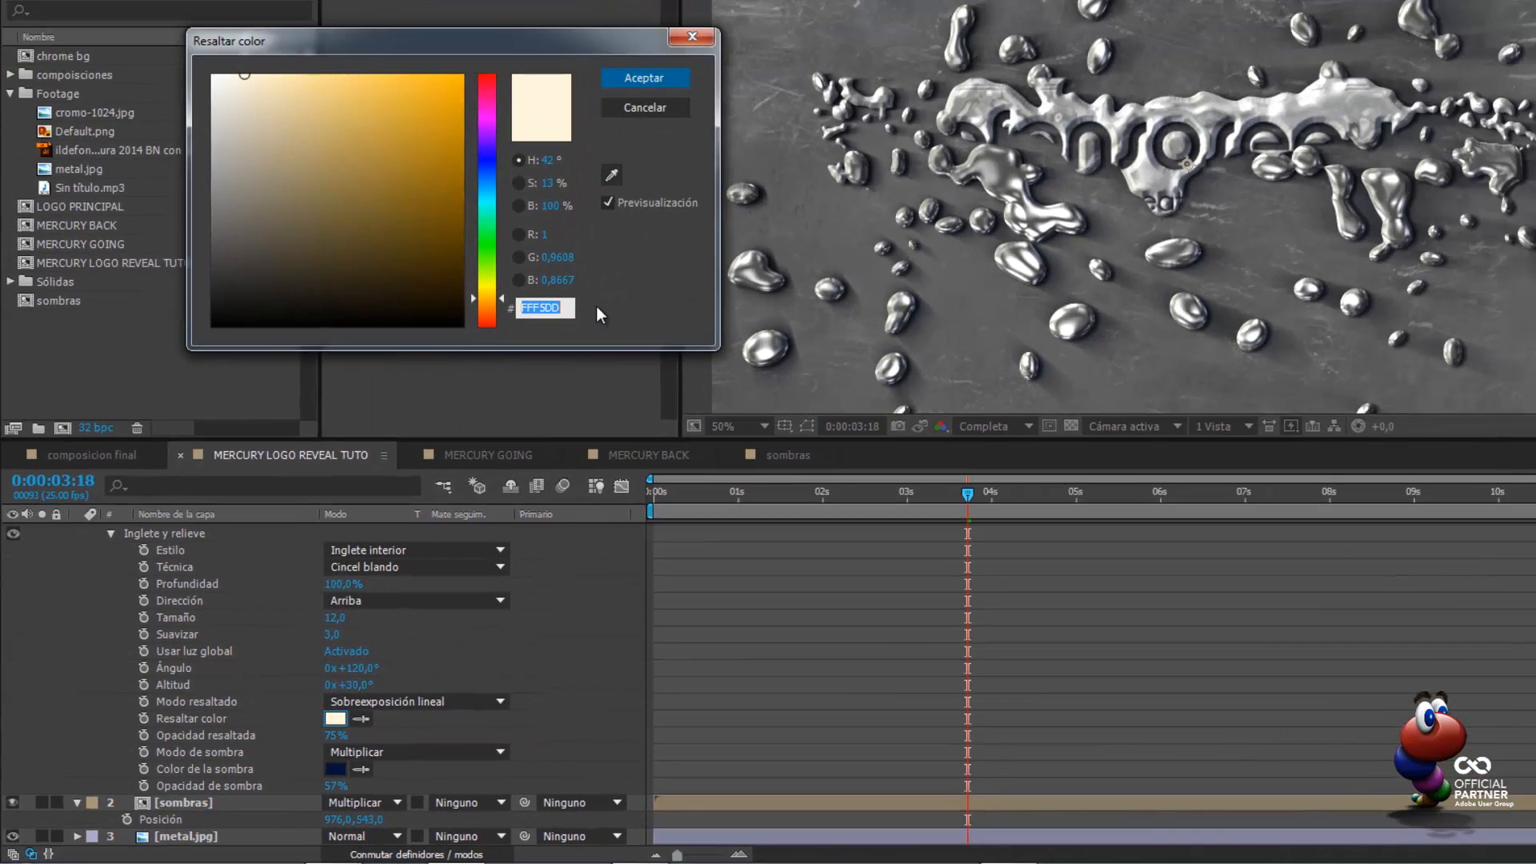
{"action": "left_click", "coordinate": [652, 83]}
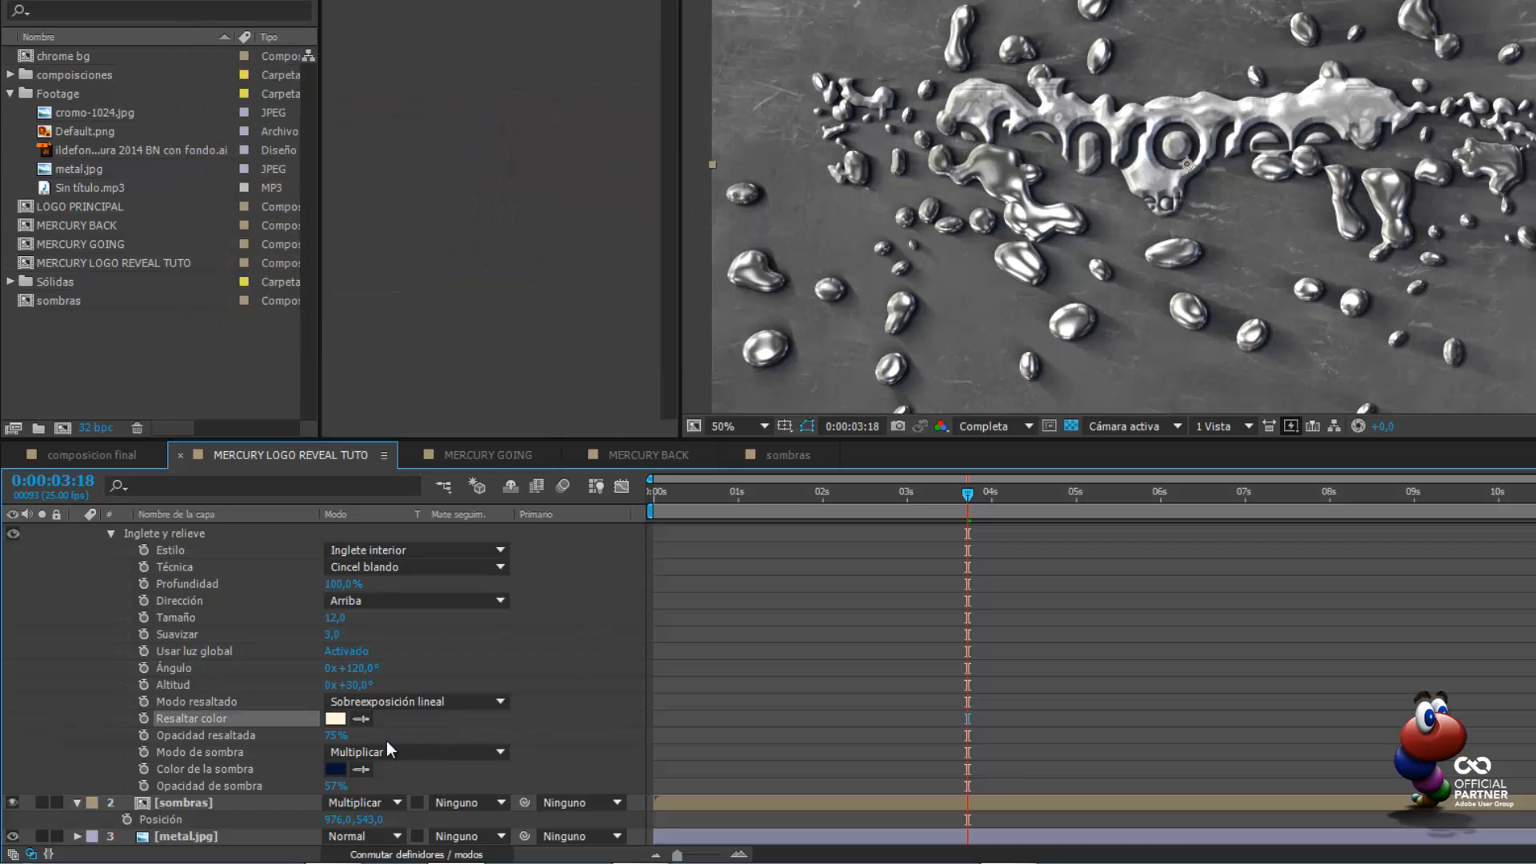
{"action": "left_click", "coordinate": [339, 769]}
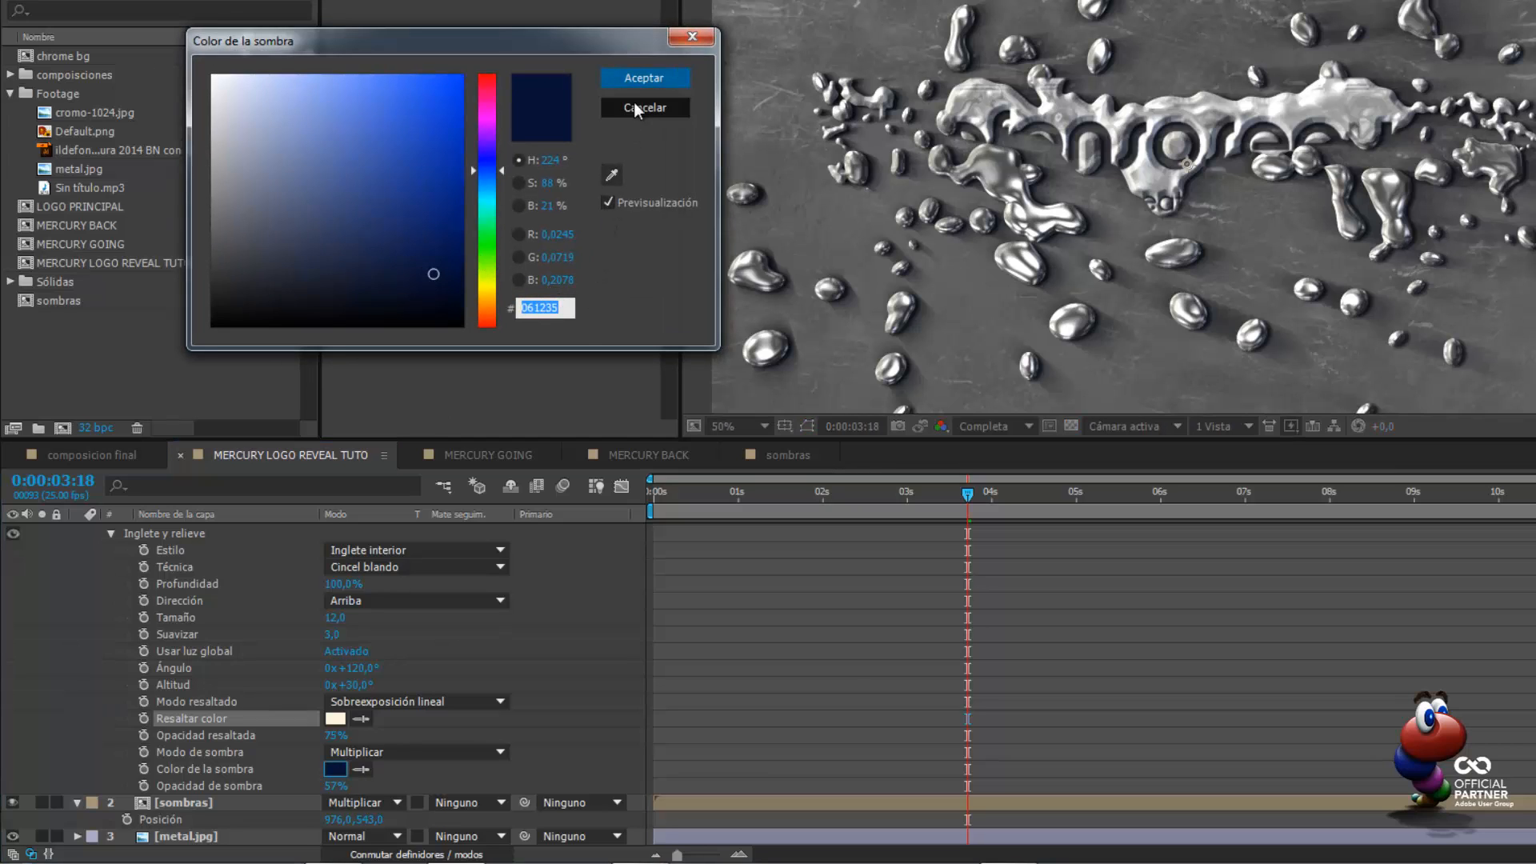
{"action": "left_click", "coordinate": [640, 82]}
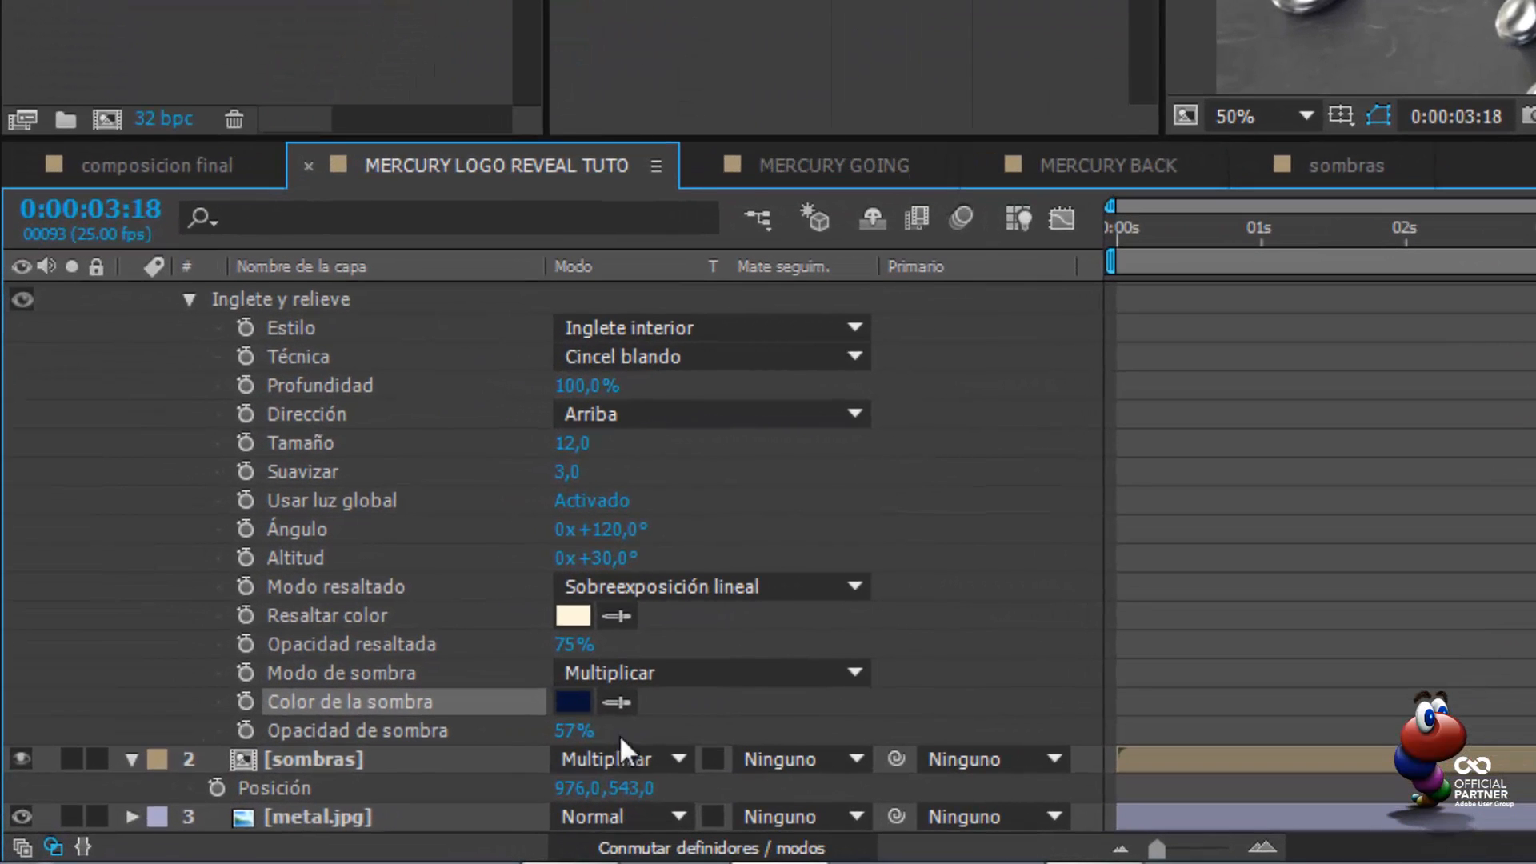
Collapse the MERCURY BACK layer's properties and shrink the timeline area to enlarge the composition view
{"action": "scroll", "coordinate": [285, 372], "scroll_direction": "up", "scroll_amount": 3}
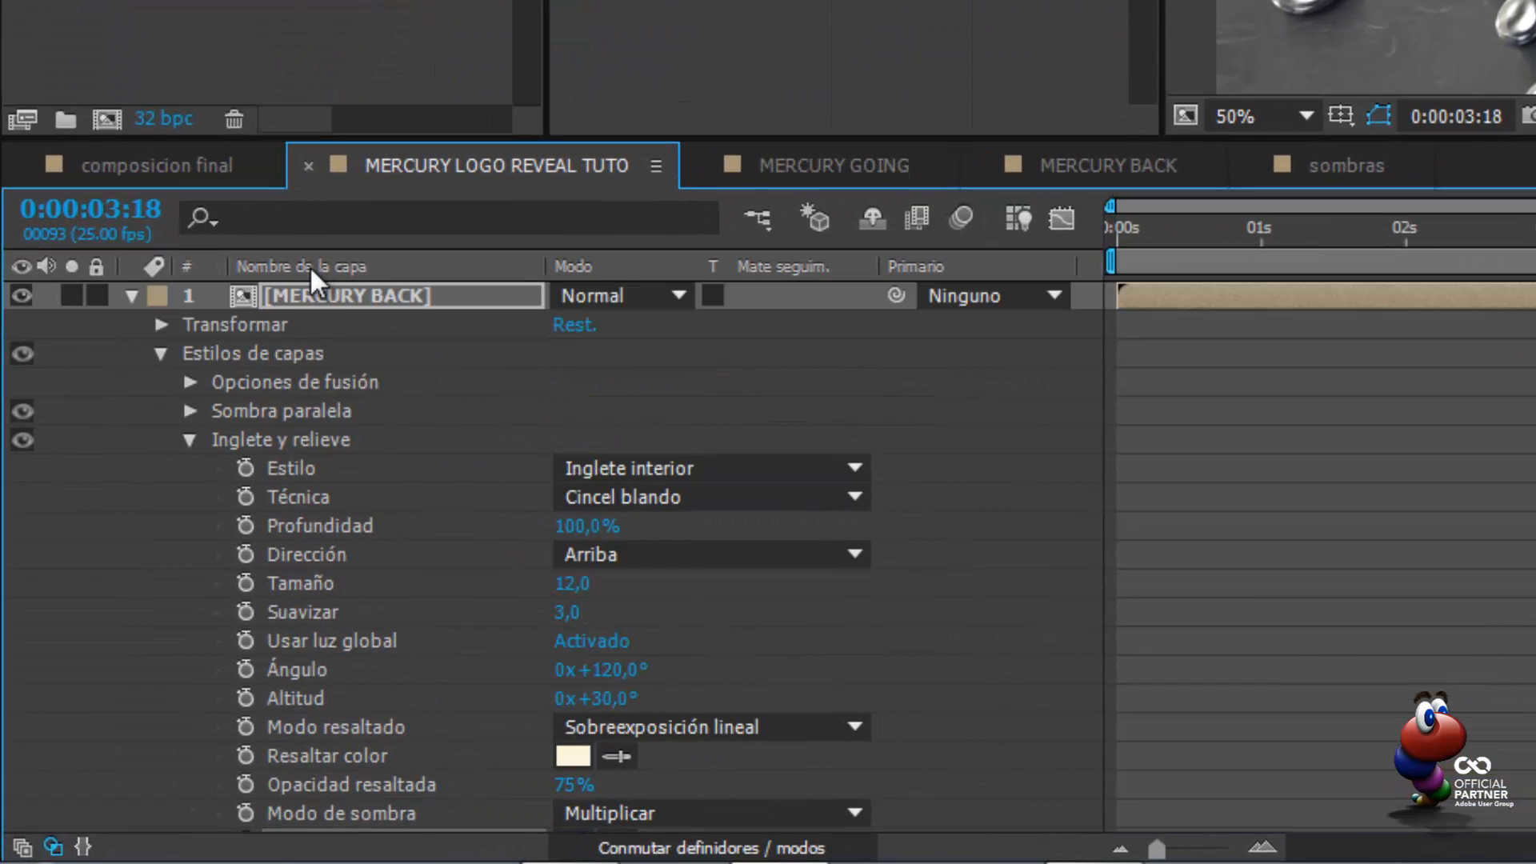
{"action": "left_click", "coordinate": [311, 293]}
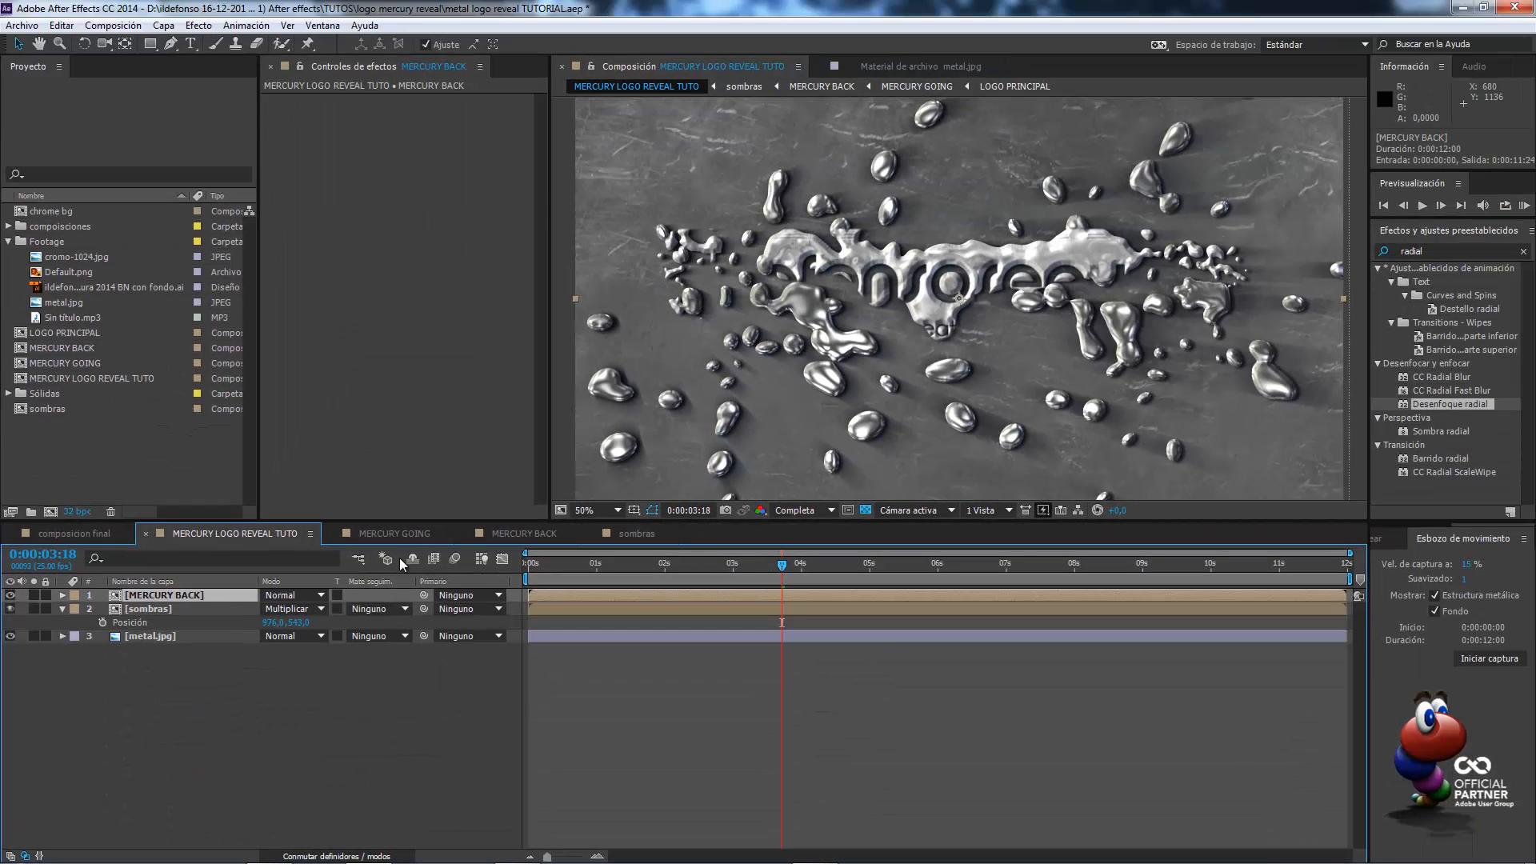
{"action": "left_click_drag", "start_coordinate": [421, 521], "coordinate": [418, 636]}
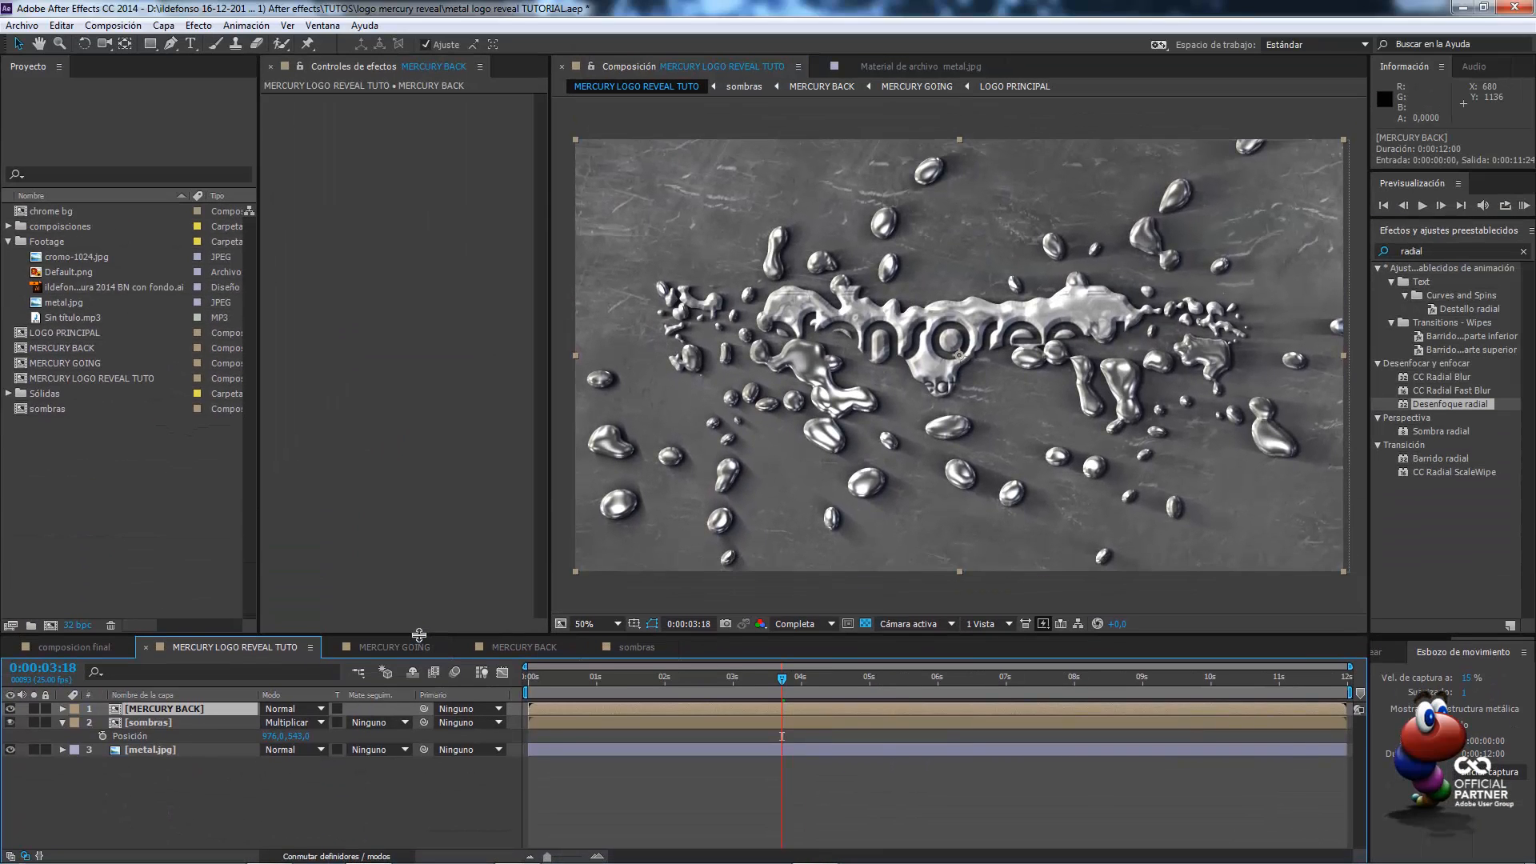
Add Default.png as the top layer of MERCURY LOGO REVEAL TUTO and set its scale to 225%
{"action": "left_click", "coordinate": [88, 348]}
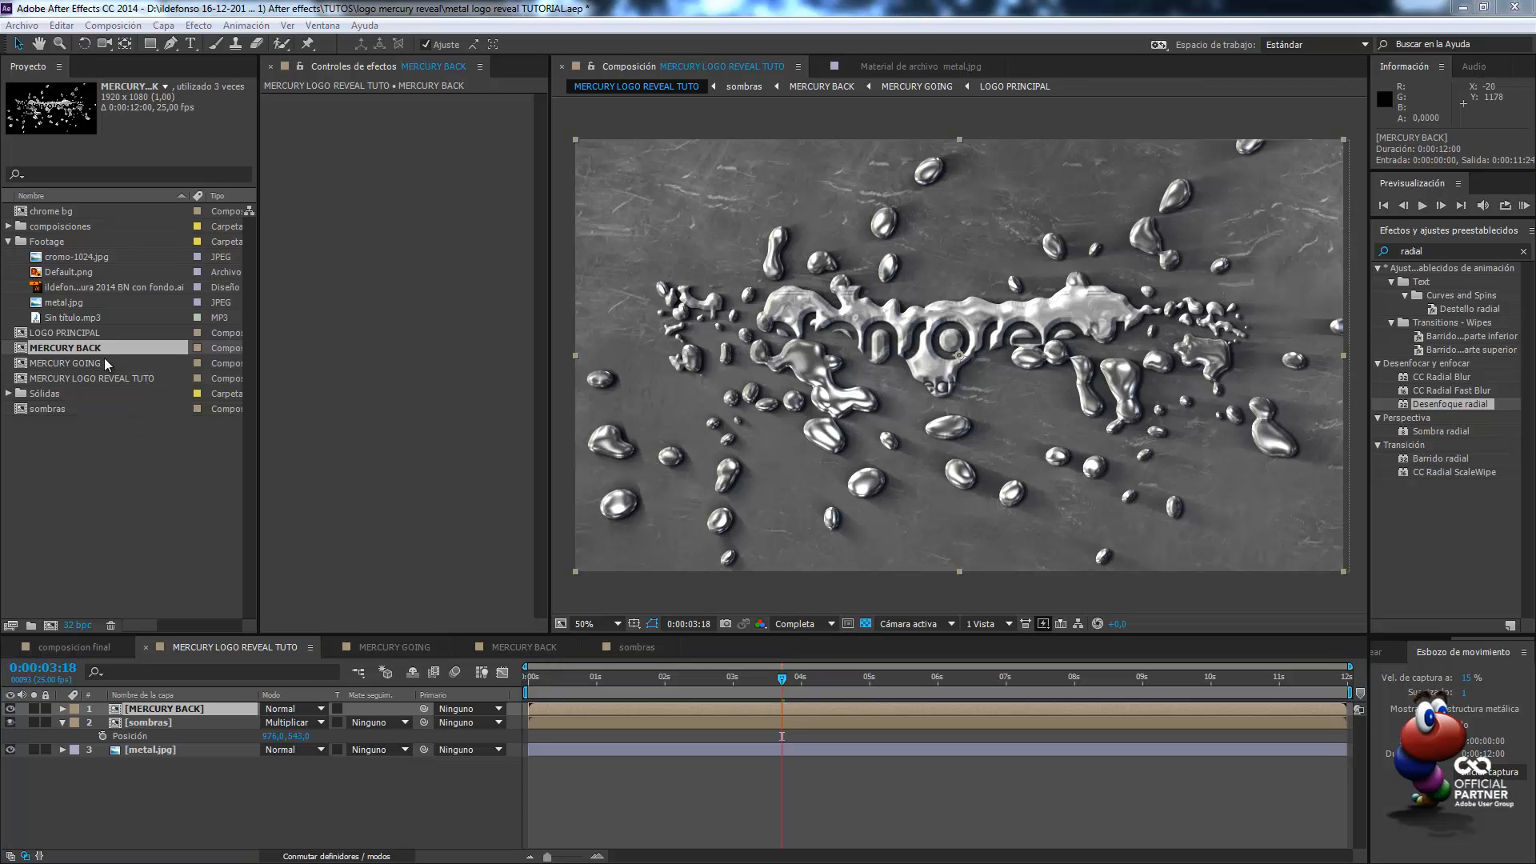
{"action": "left_click", "coordinate": [66, 273]}
{"action": "left_click_drag", "start_coordinate": [66, 273], "coordinate": [119, 710]}
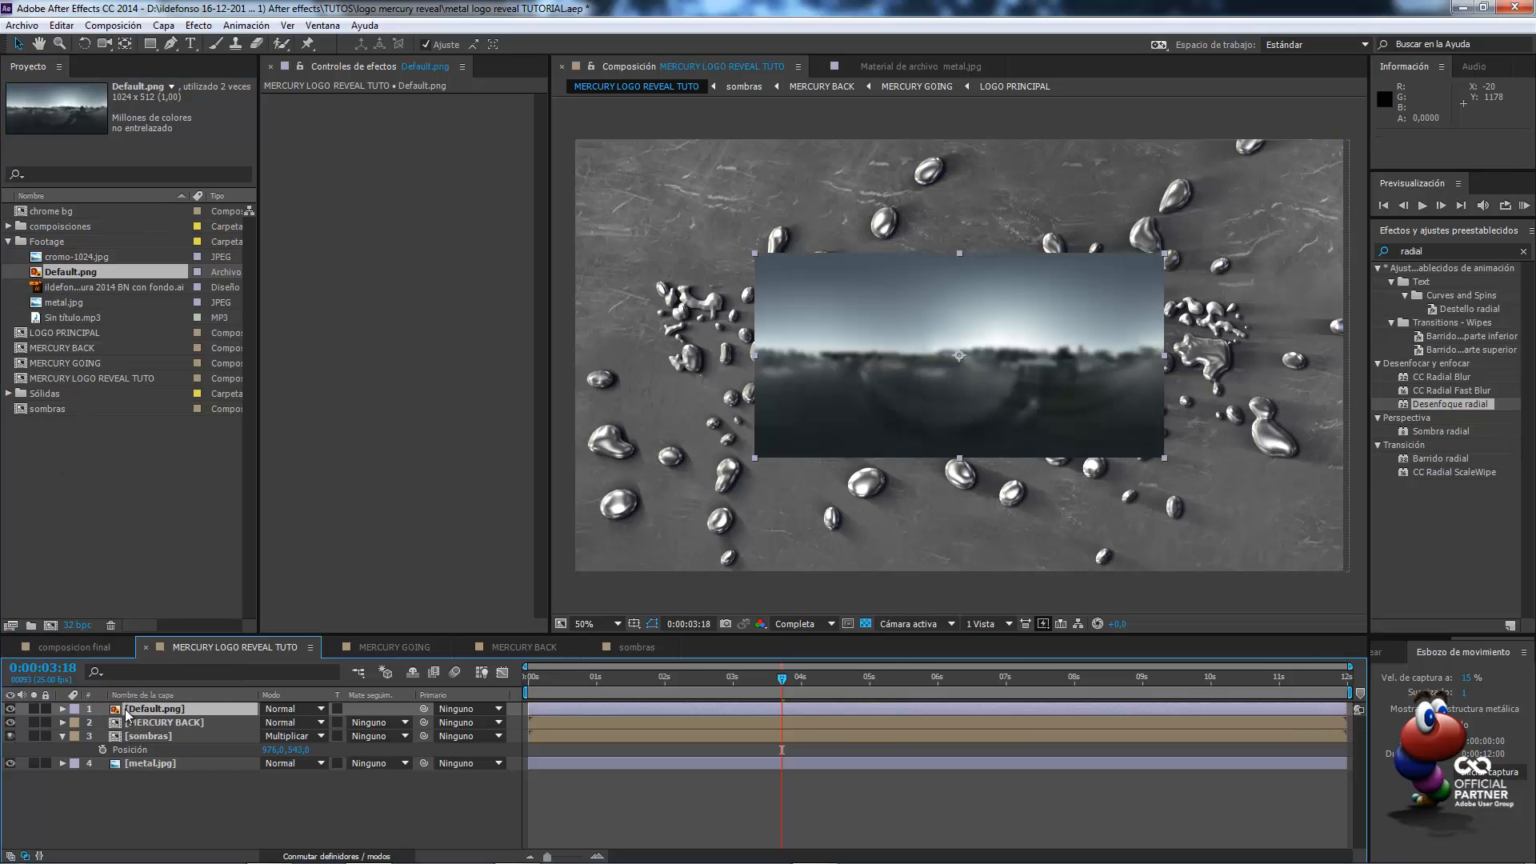
{"action": "key", "text": "s"}
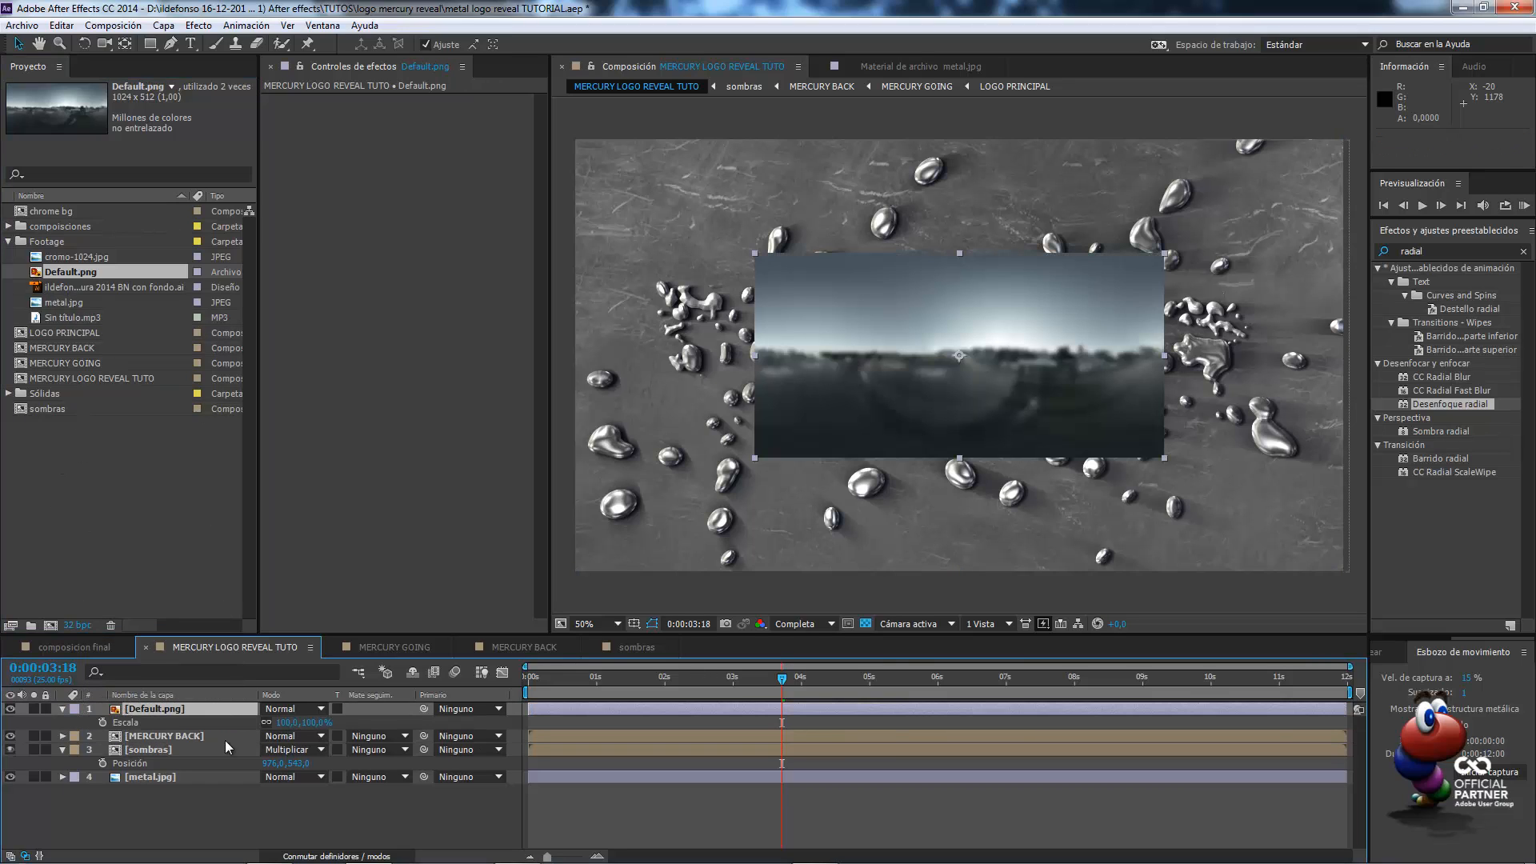
{"action": "left_click", "coordinate": [287, 722]}
{"action": "type", "text": "225"}
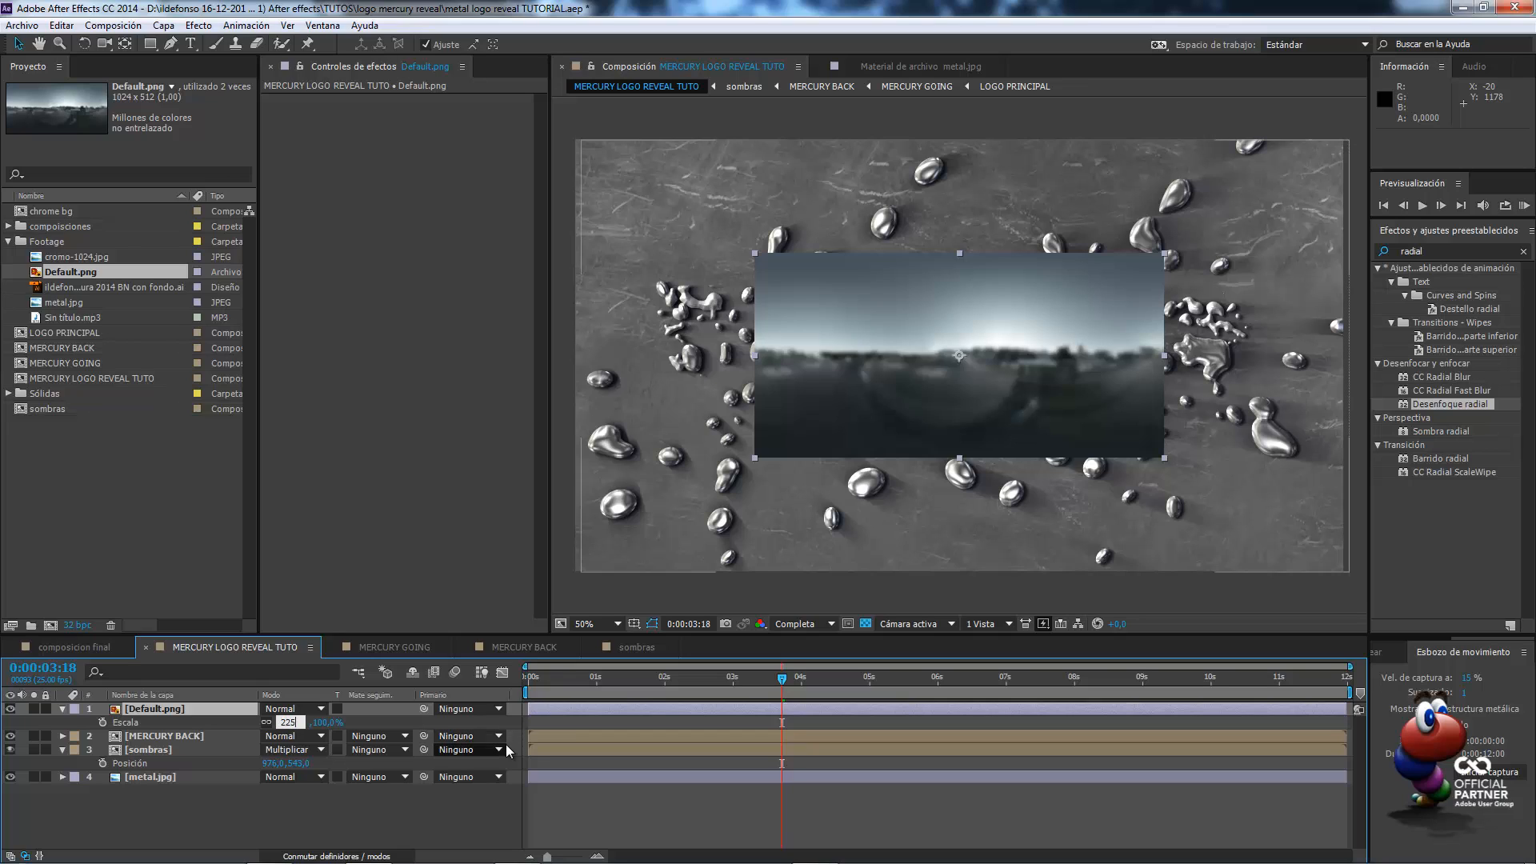
{"action": "key", "text": "Return"}
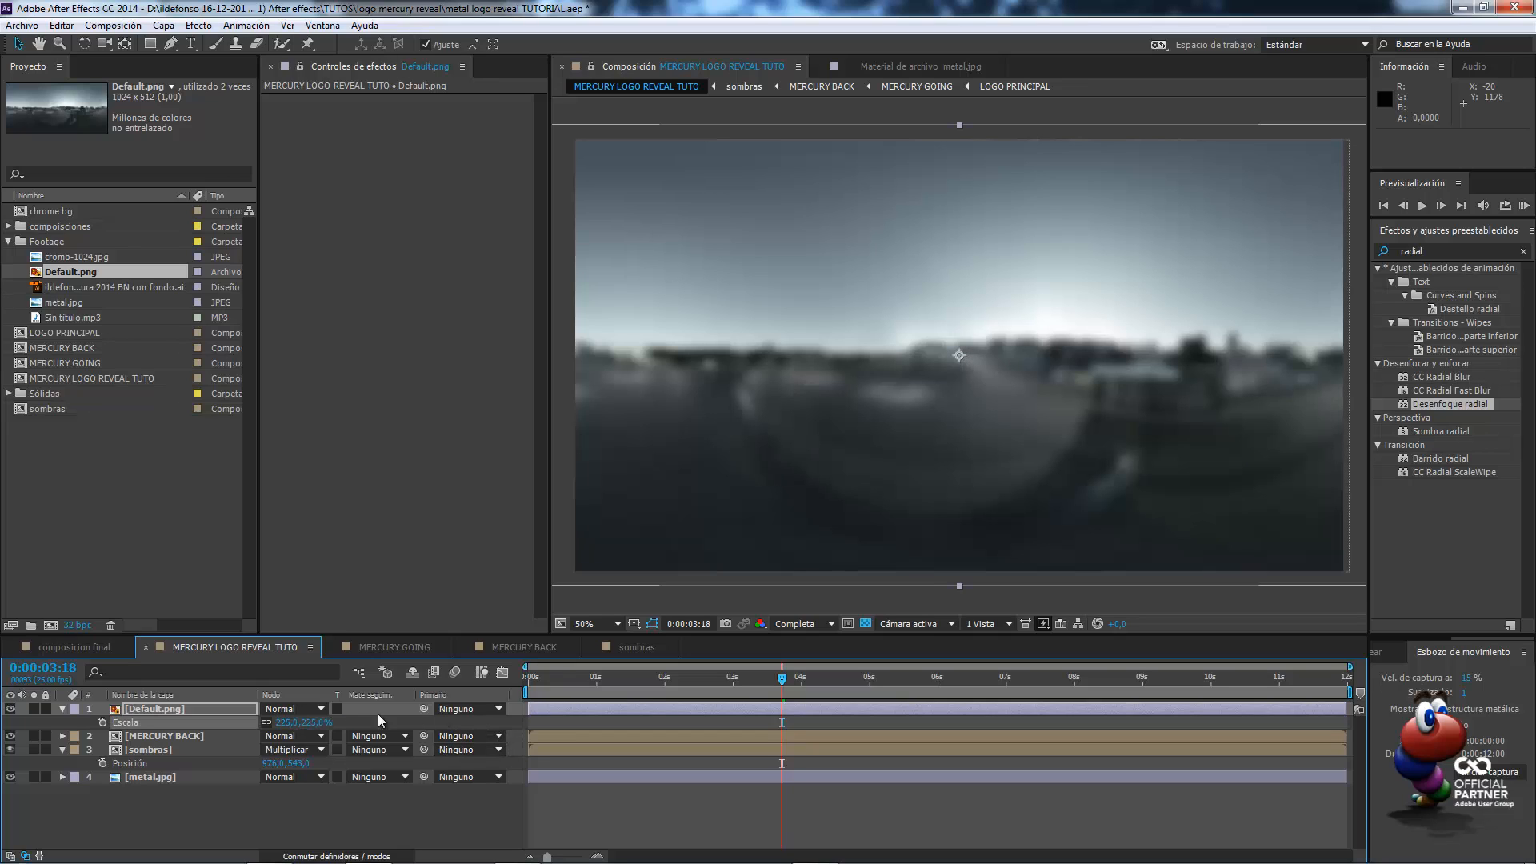
Place another MERCURY BACK layer above Default.png and use it as Default.png's alpha track matte (Mate alfa)
{"action": "left_click_drag", "start_coordinate": [89, 354], "coordinate": [139, 705]}
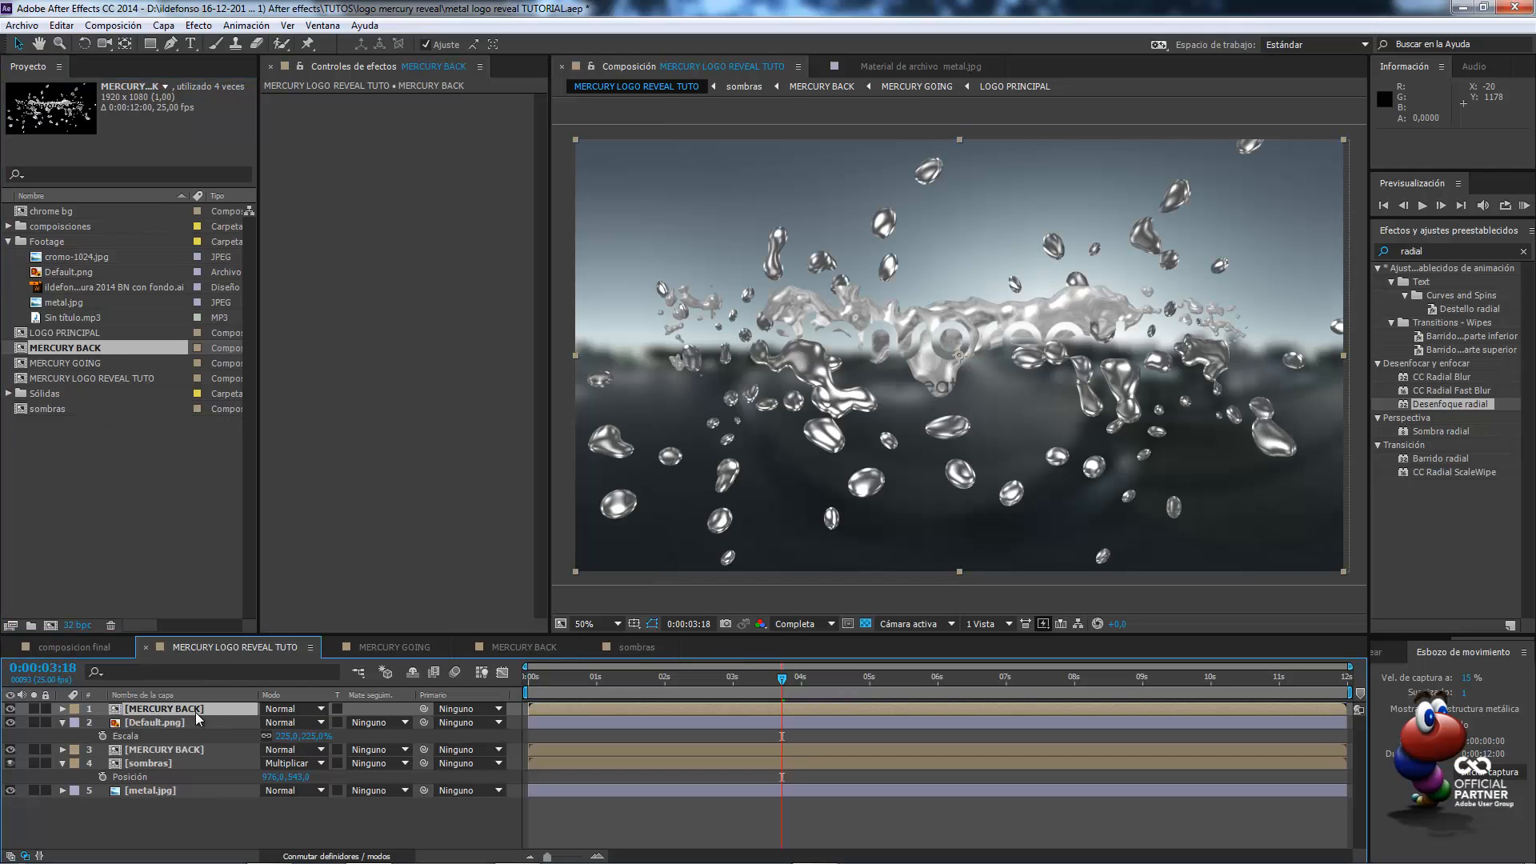
{"action": "left_click", "coordinate": [406, 723]}
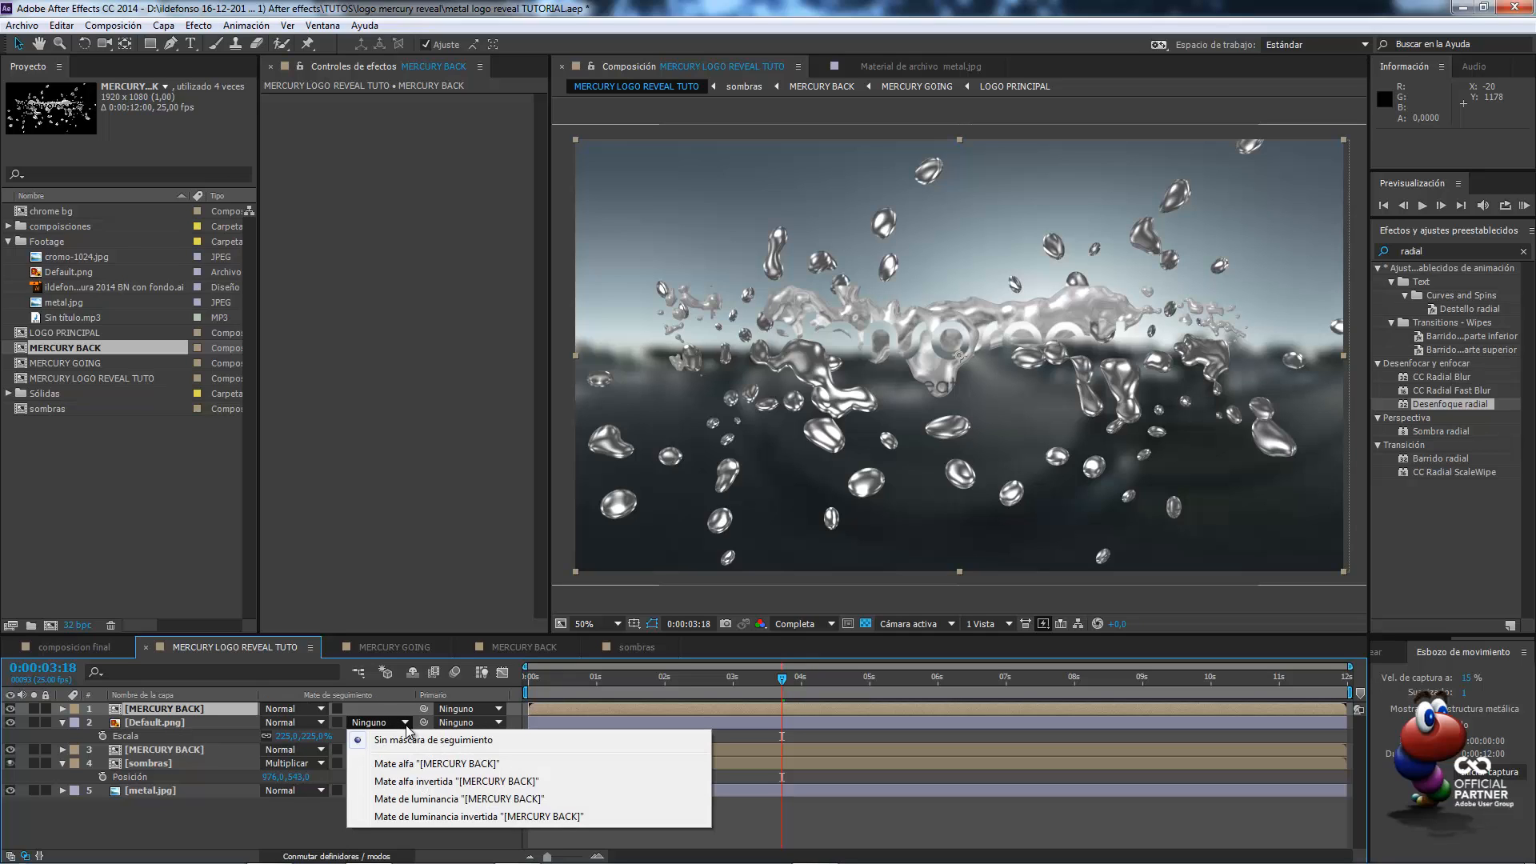
{"action": "left_click", "coordinate": [423, 764]}
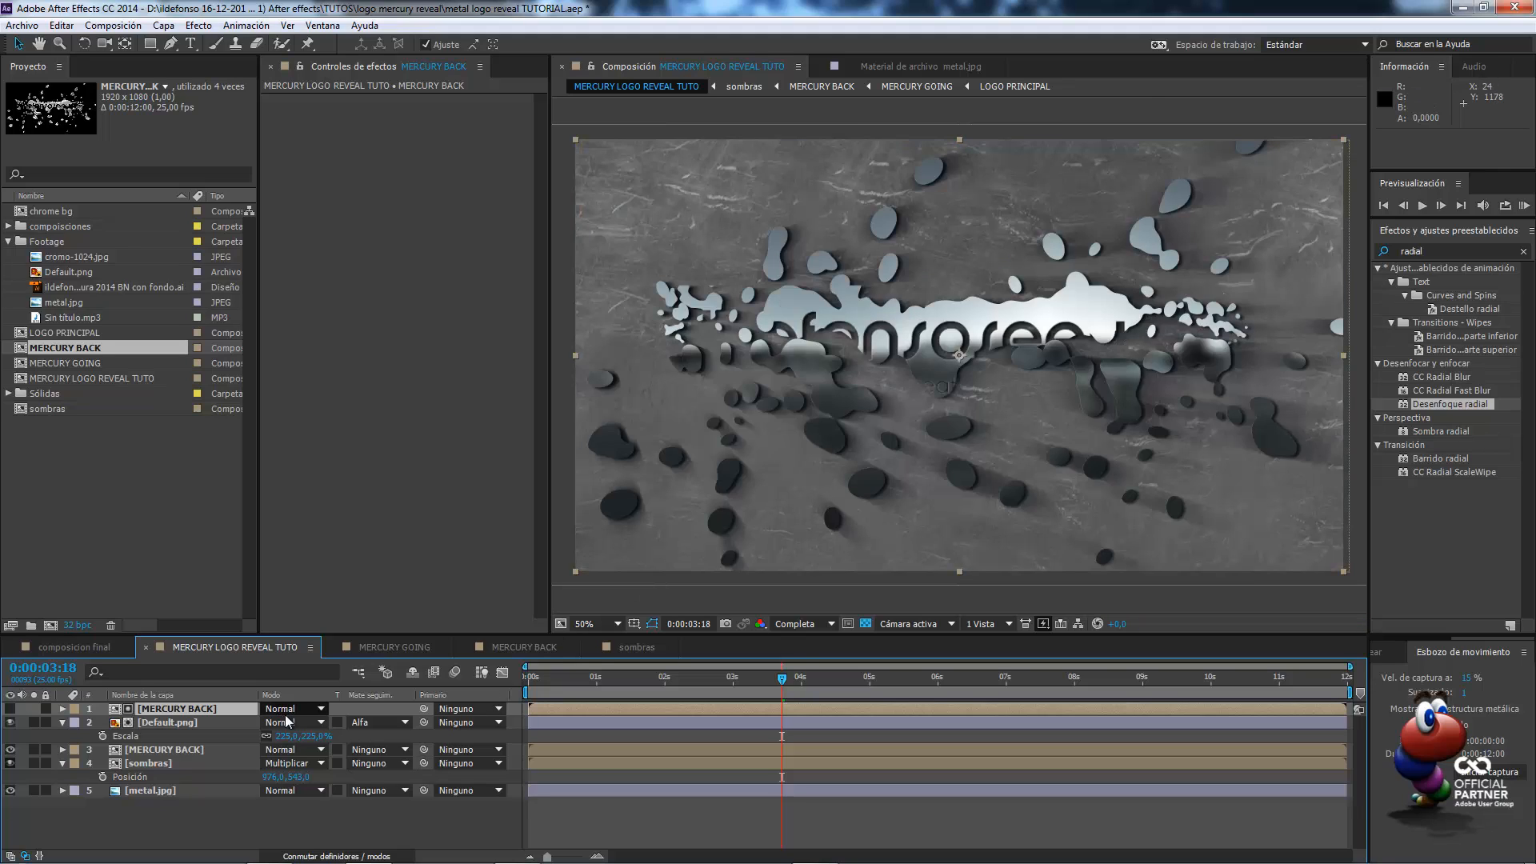
Set the Default.png layer's blending mode to Subexposición de color
{"action": "left_click", "coordinate": [252, 723]}
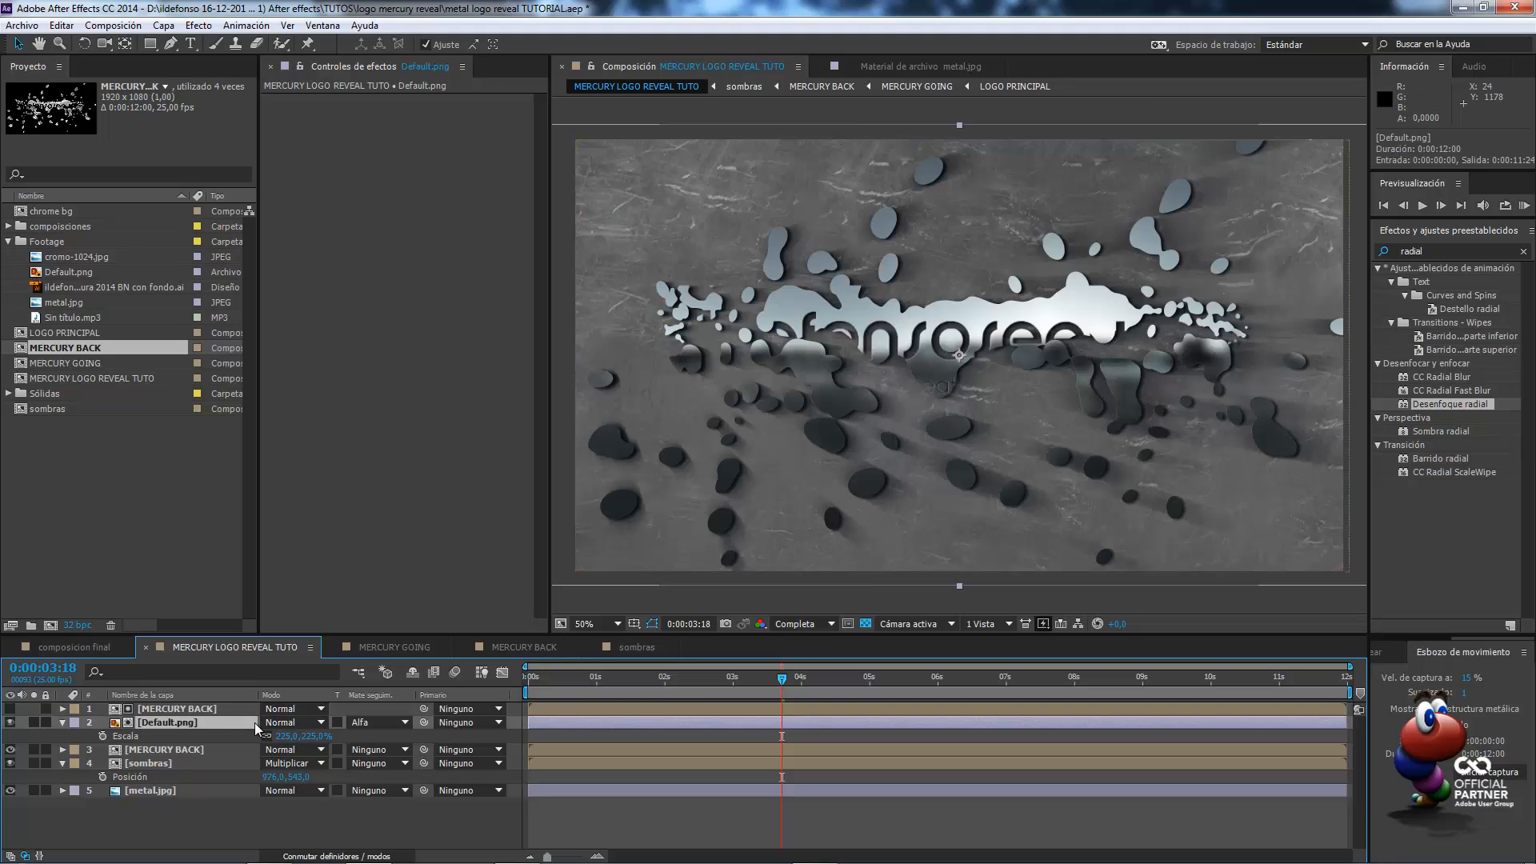
{"action": "left_click", "coordinate": [321, 722]}
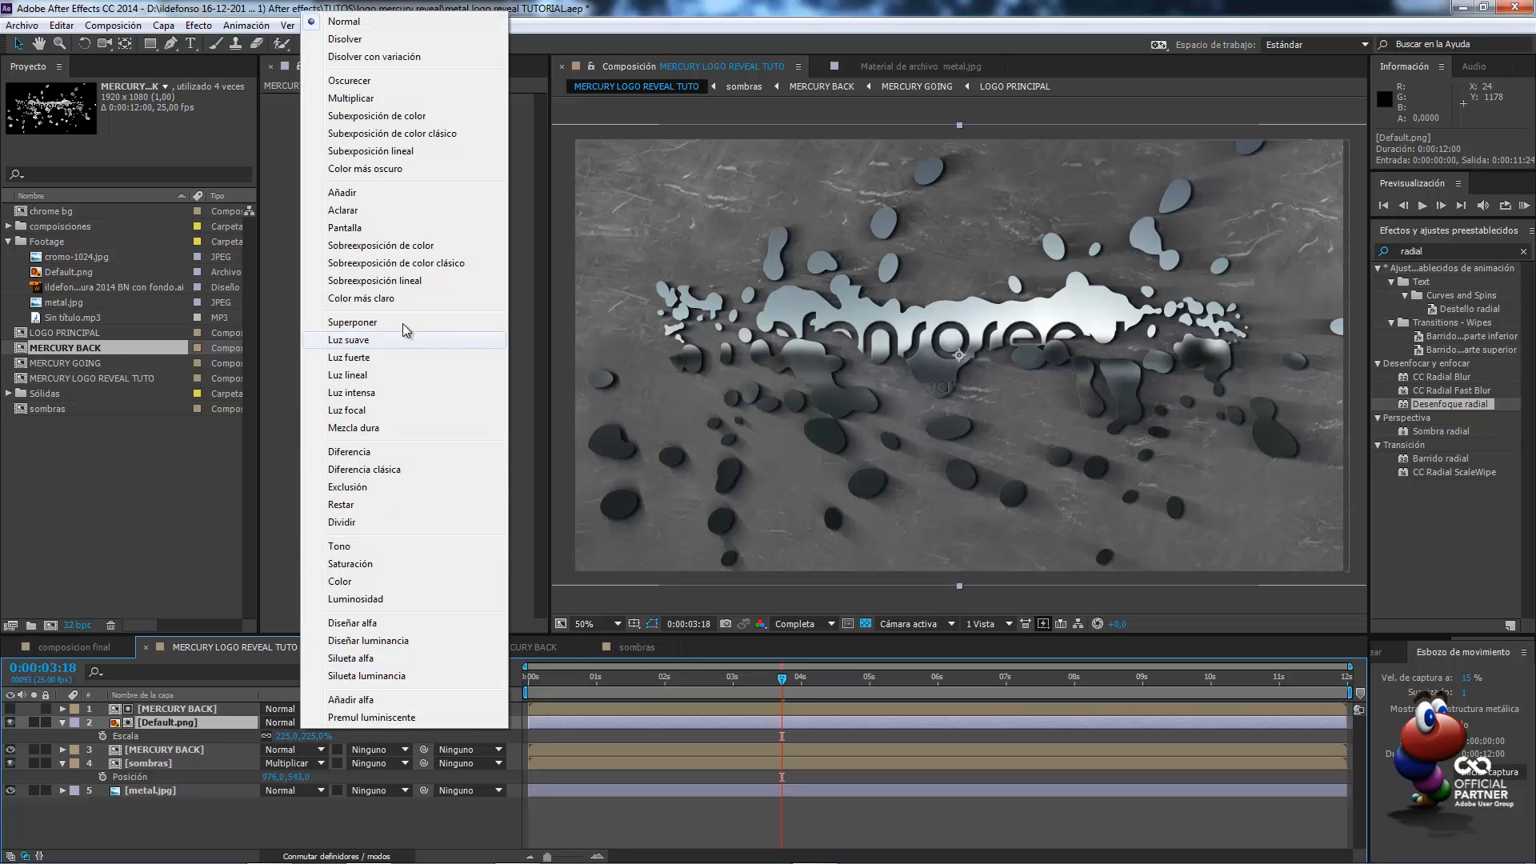
{"action": "left_click", "coordinate": [397, 117]}
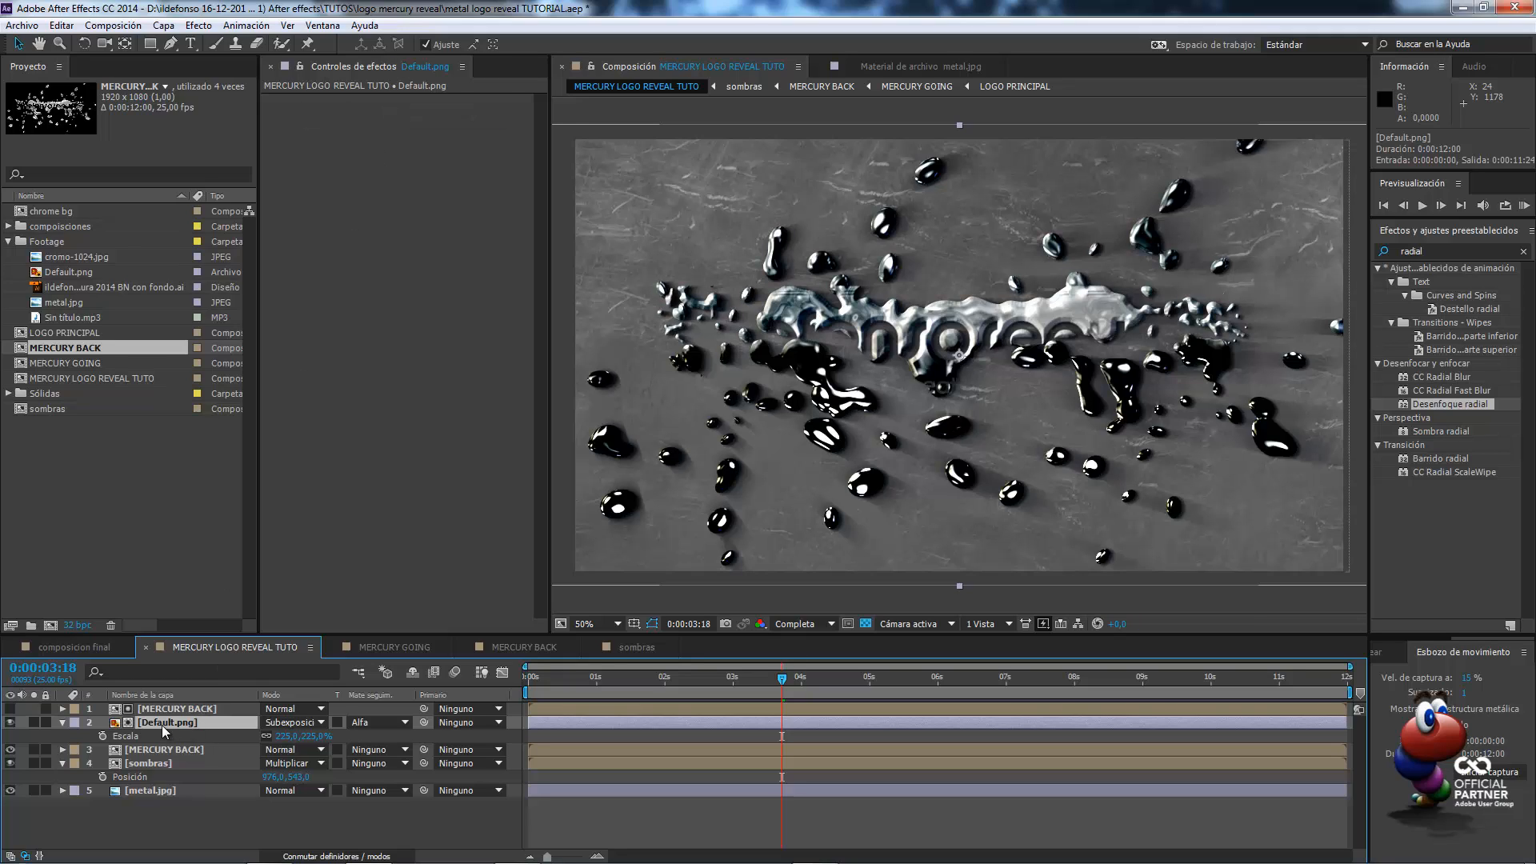
Set the Default.png layer's opacity to 28% and compare the image with the layer hidden and shown
{"action": "key", "text": "t"}
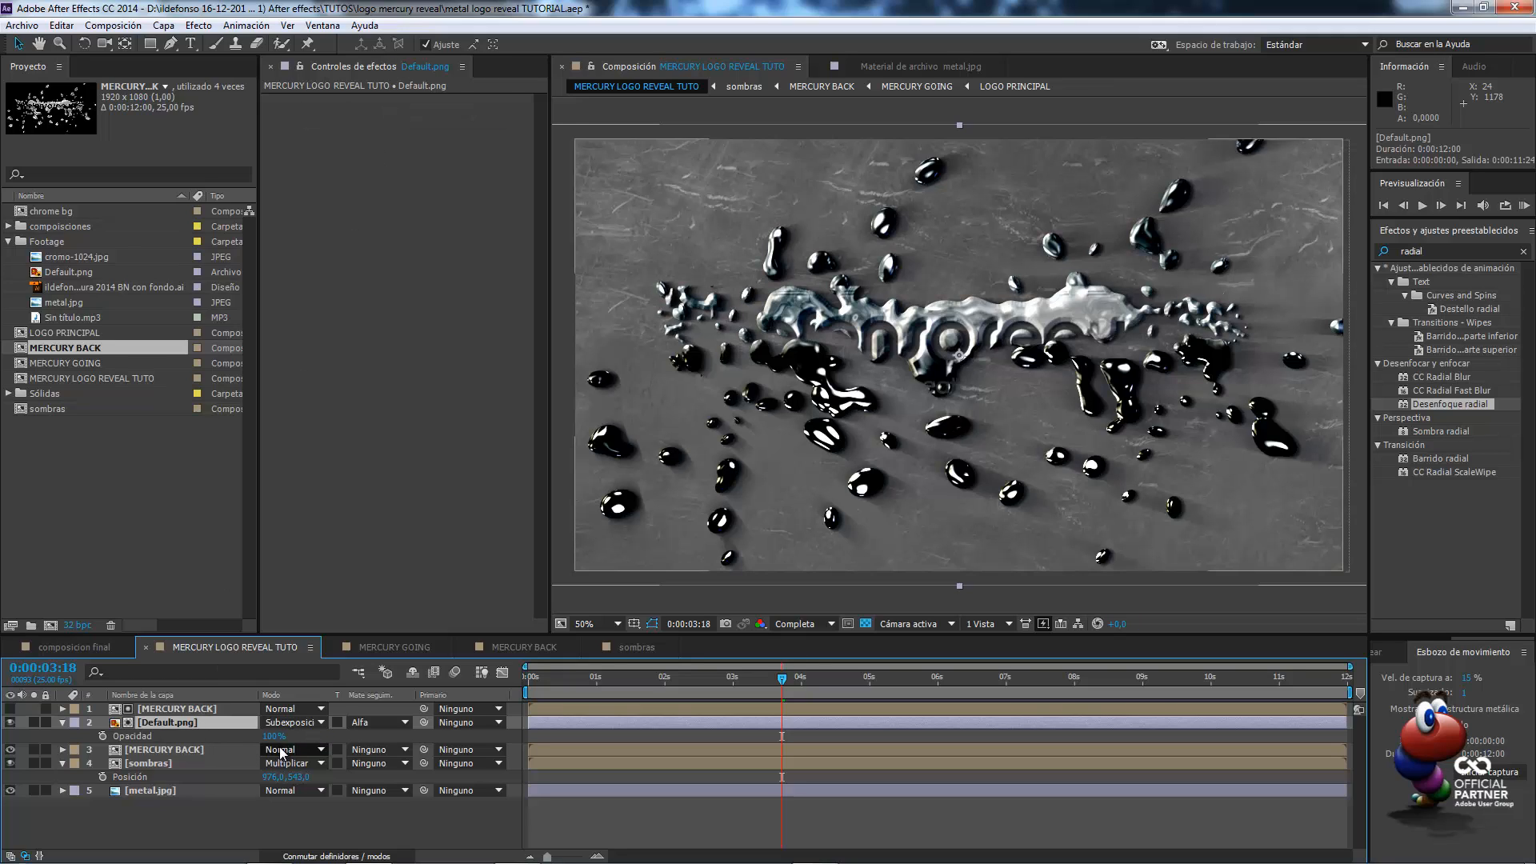
{"action": "left_click", "coordinate": [272, 736]}
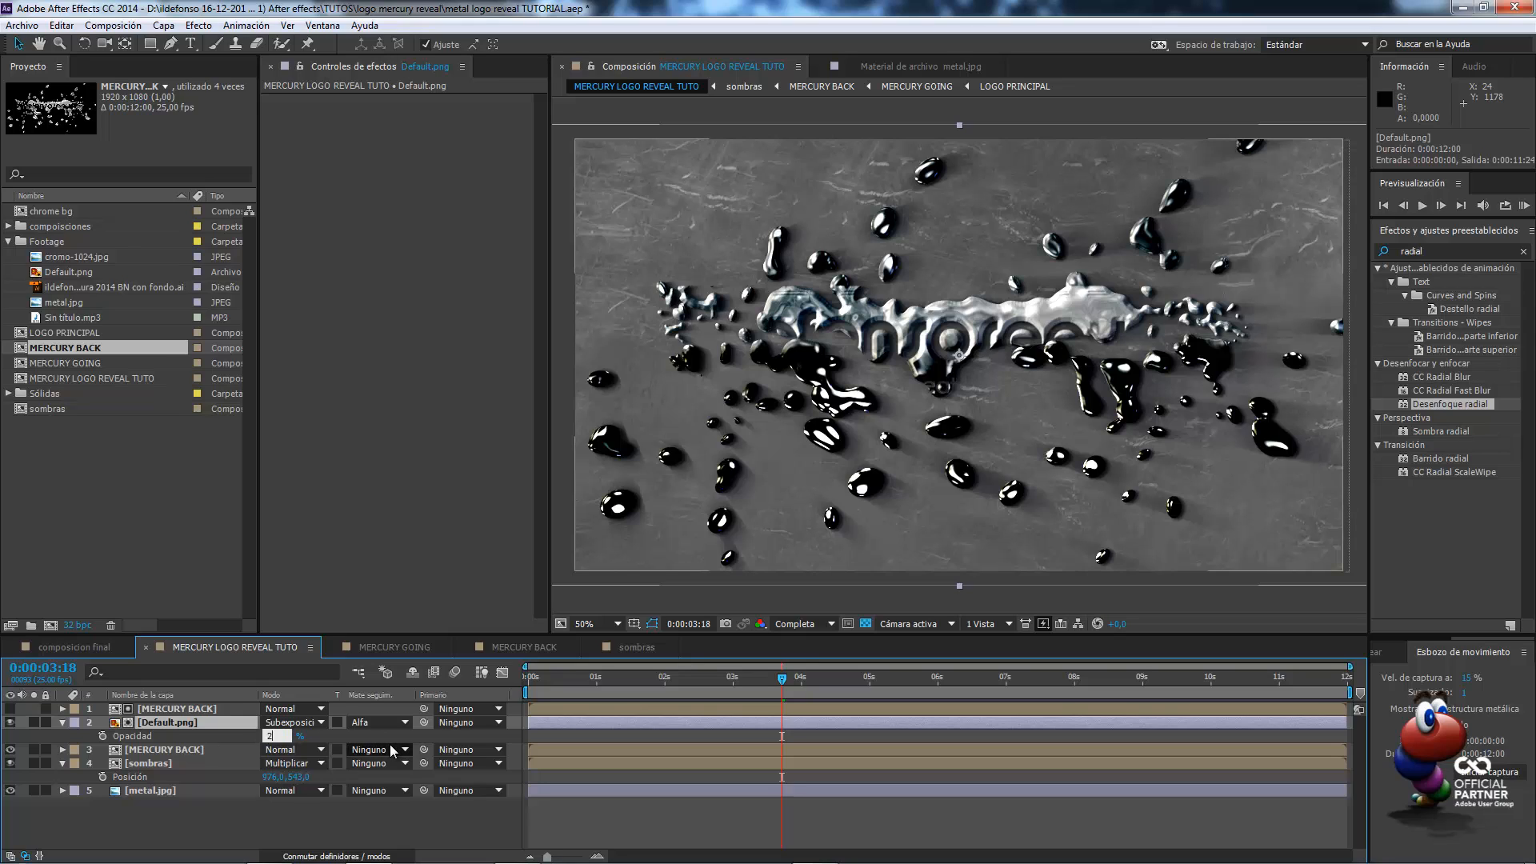
{"action": "type", "text": "28"}
{"action": "key", "text": "Return"}
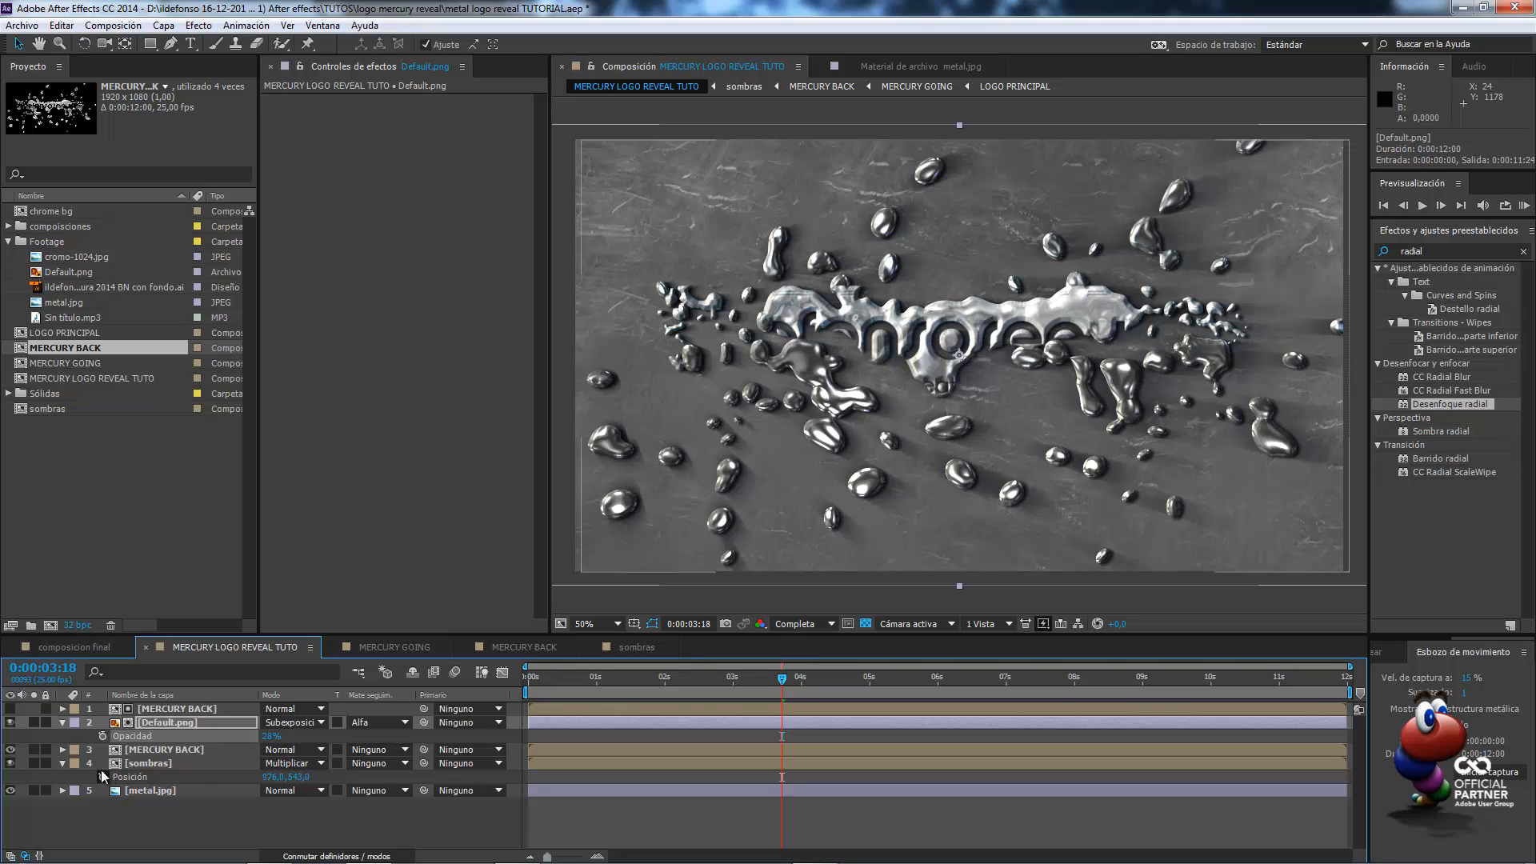
{"action": "left_click", "coordinate": [13, 722]}
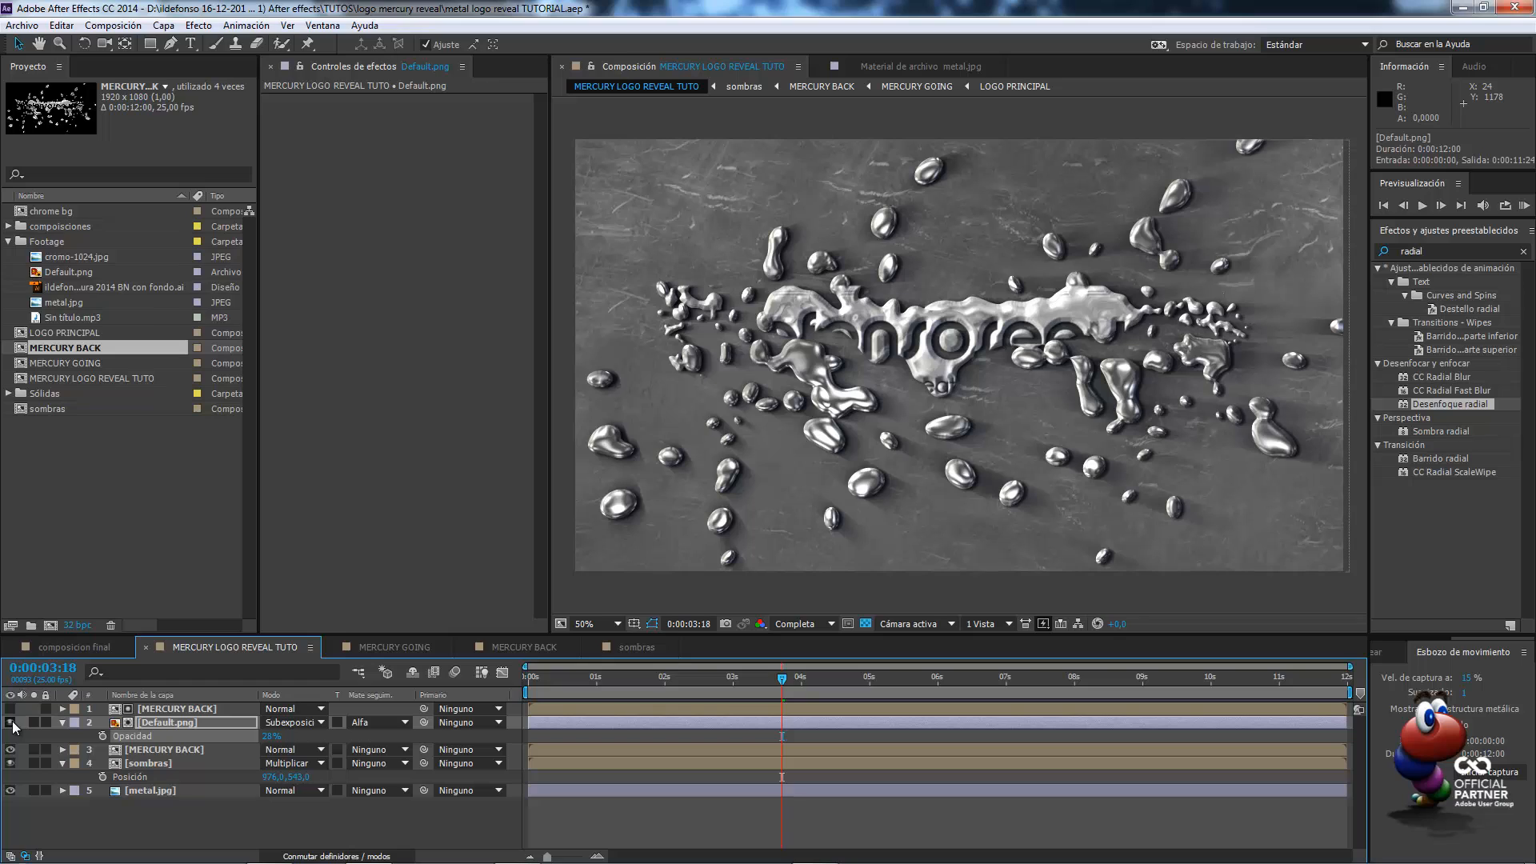
{"action": "left_click", "coordinate": [12, 722]}
{"action": "left_click", "coordinate": [12, 721]}
{"action": "left_click", "coordinate": [12, 722]}
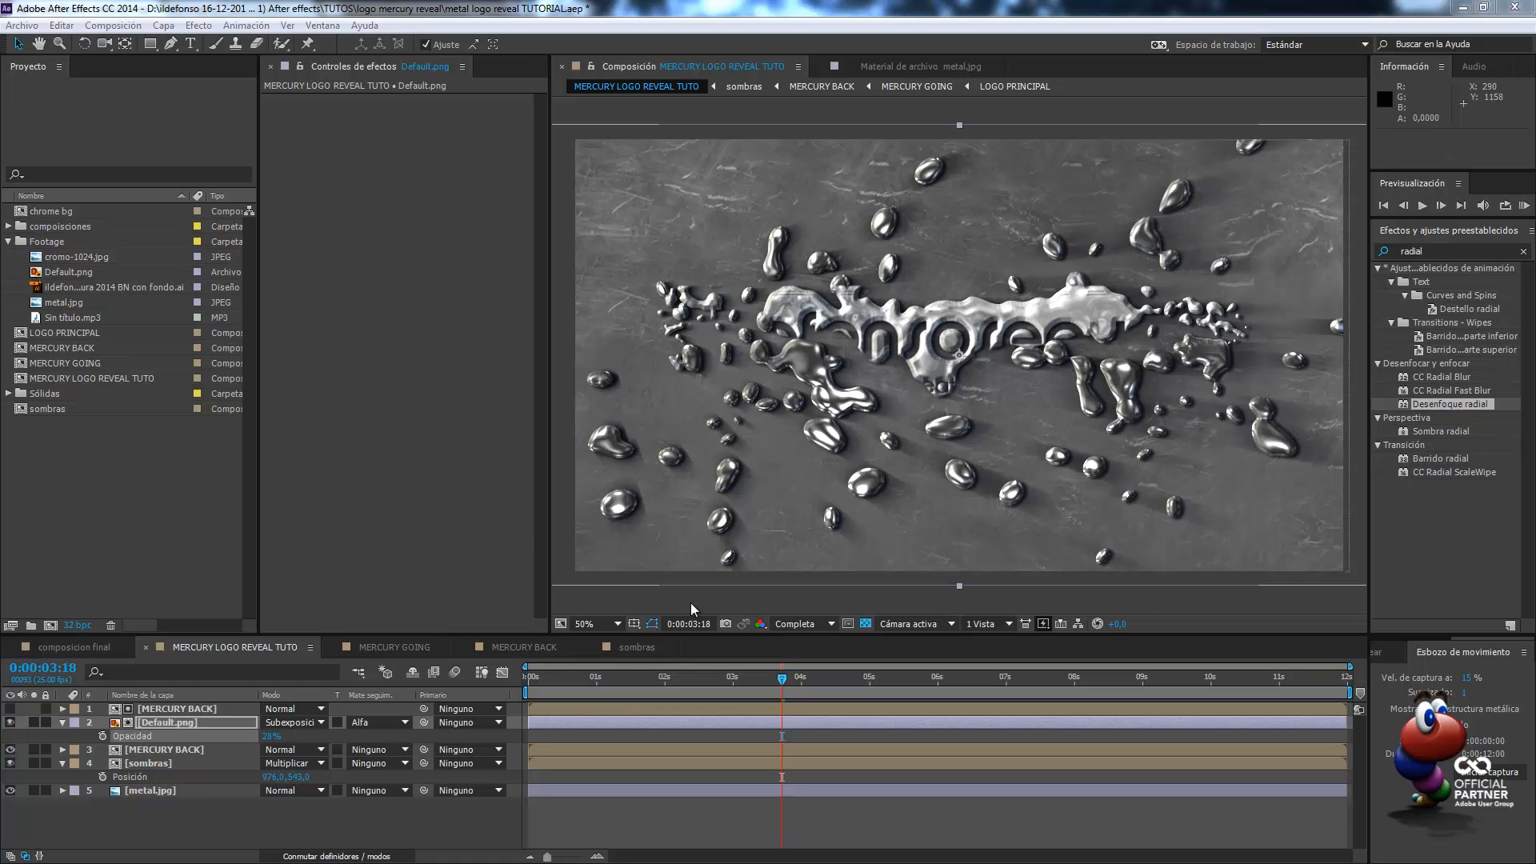
Create a new composition from MERCURY BACK and rename it desplazamiento logo
{"action": "left_click", "coordinate": [80, 349]}
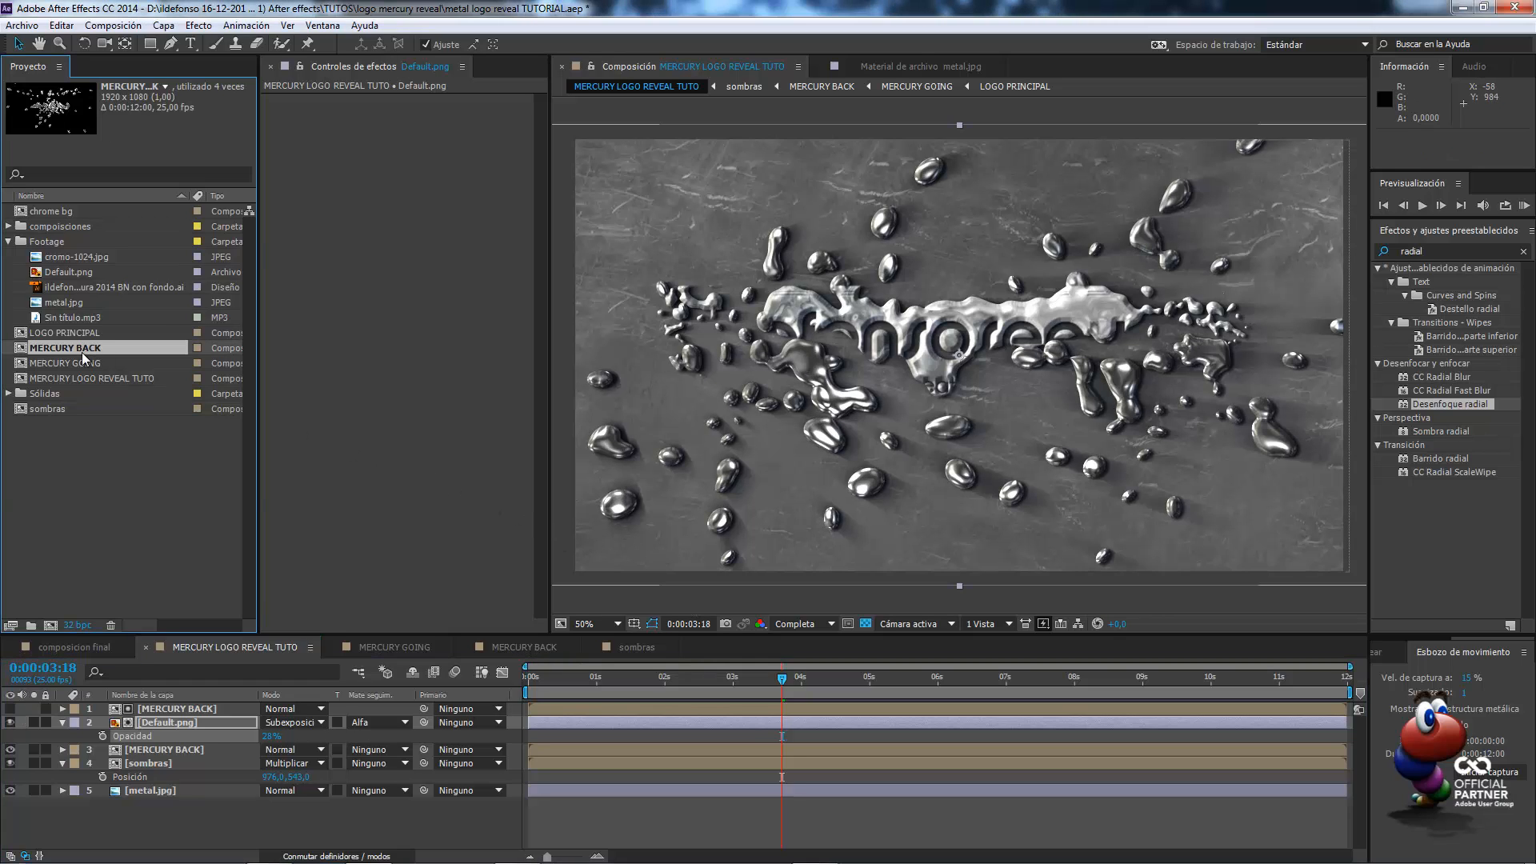
{"action": "left_click", "coordinate": [46, 625]}
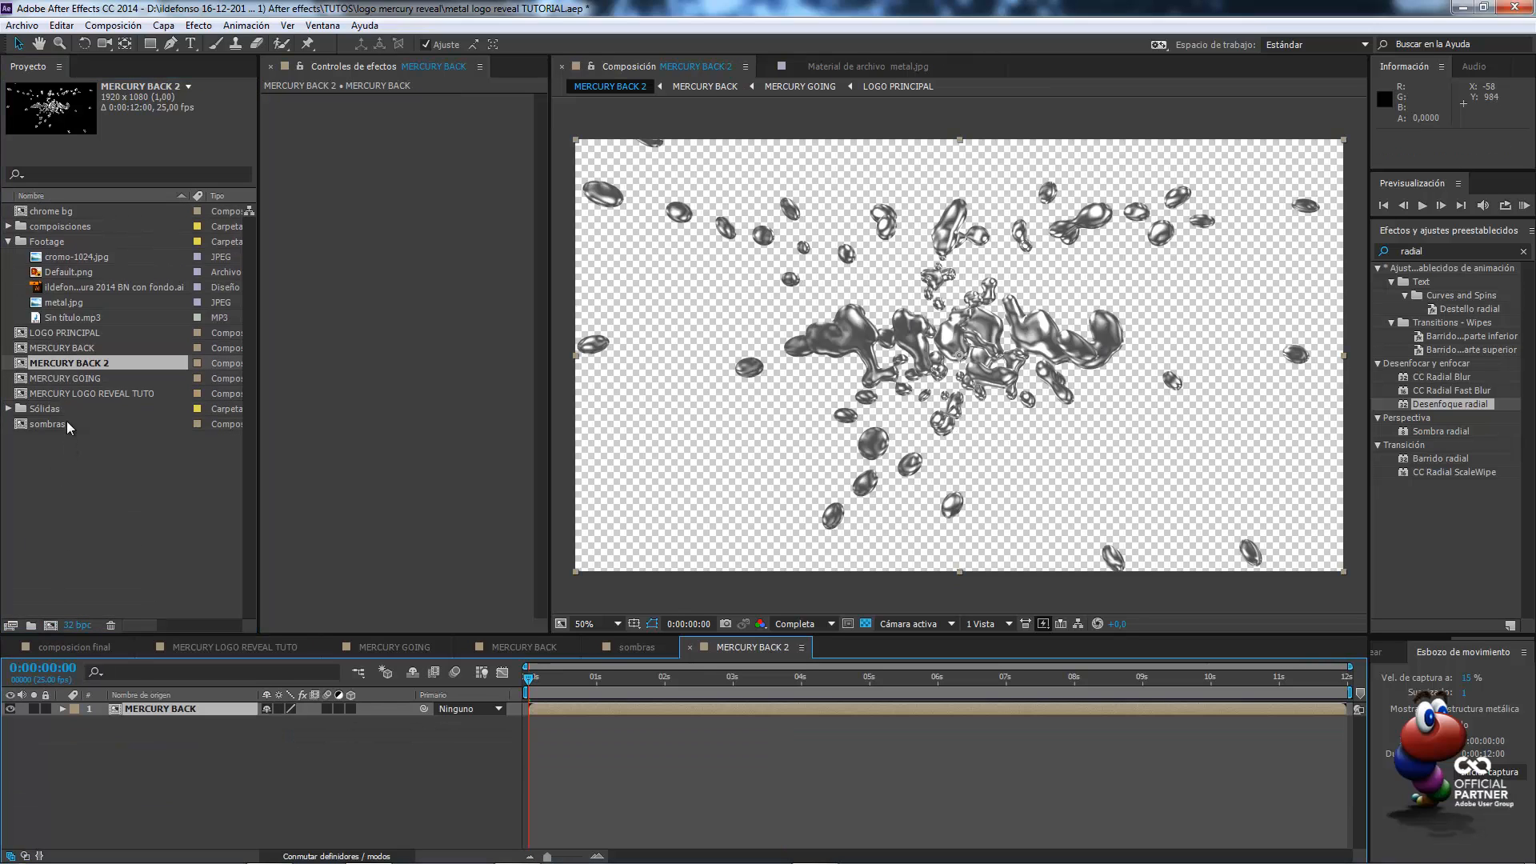
{"action": "left_click", "coordinate": [69, 362]}
{"action": "key", "text": "Return"}
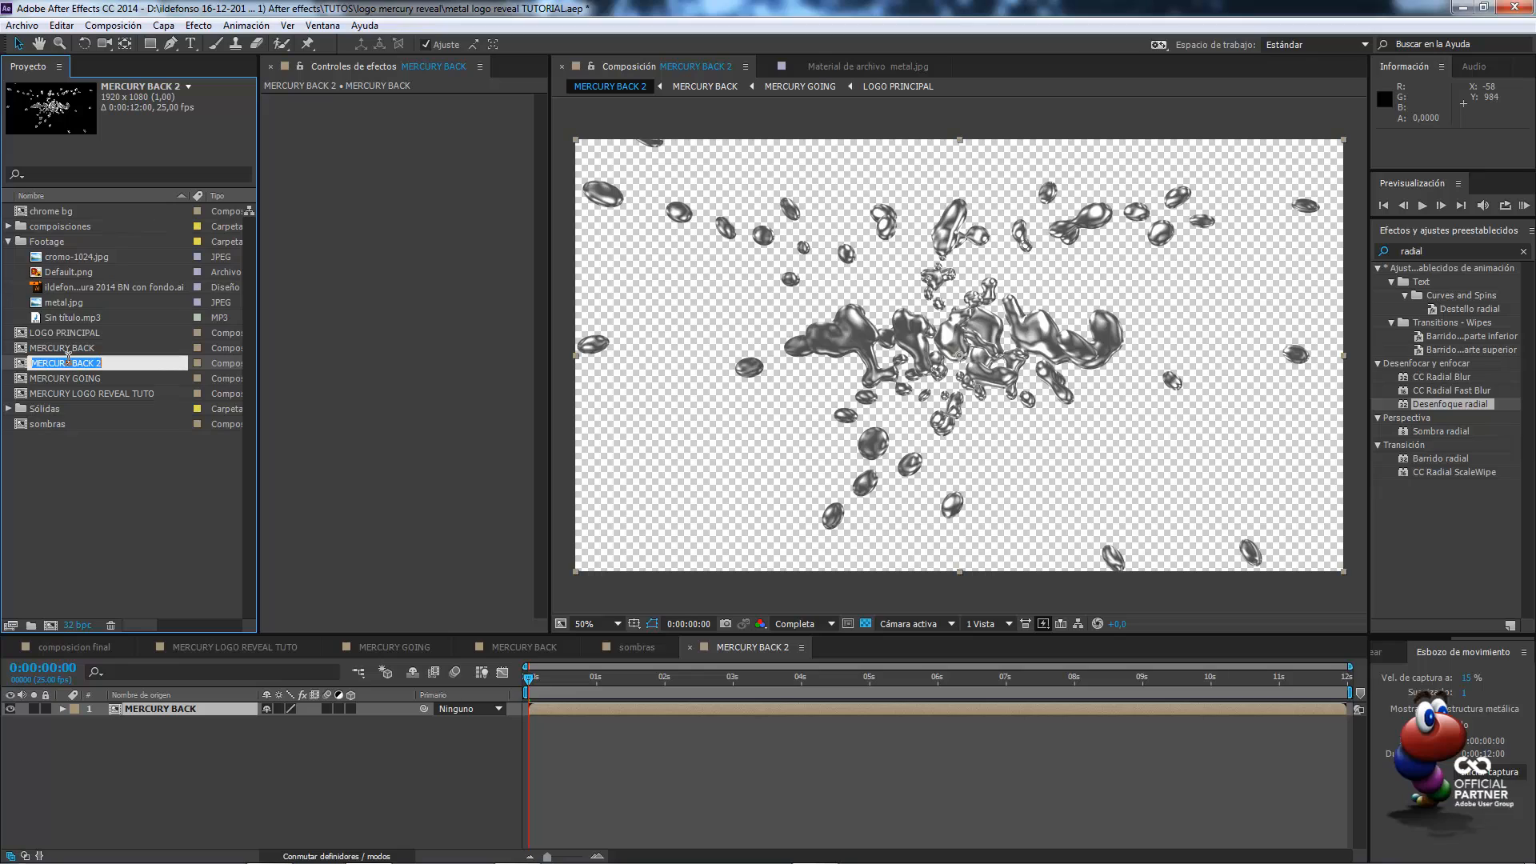
{"action": "type", "text": "desplazamiento logo"}
{"action": "left_click", "coordinate": [94, 379]}
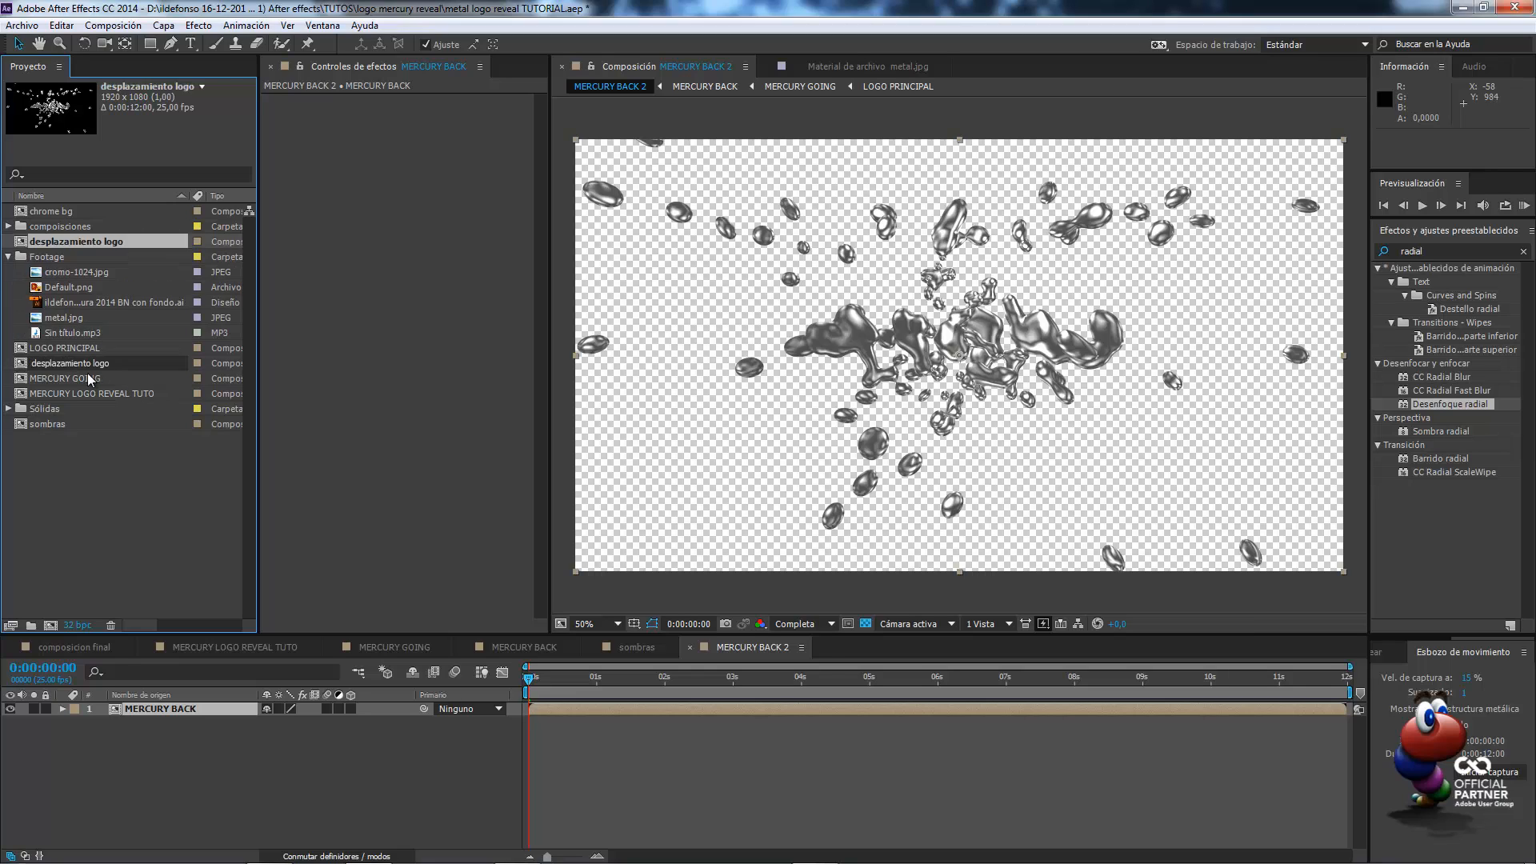
{"action": "left_click", "coordinate": [338, 750]}
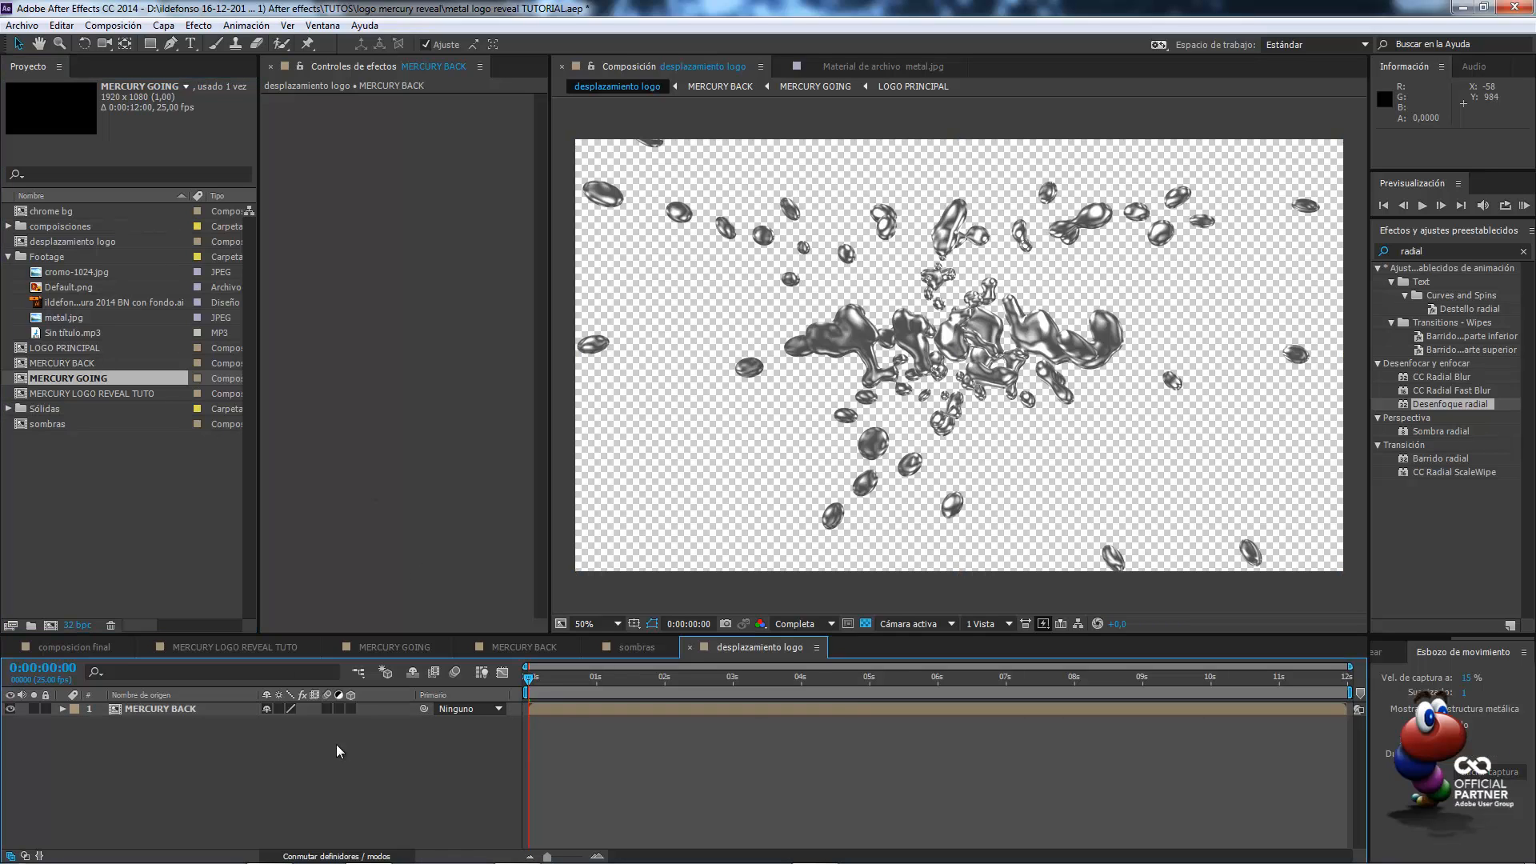
Add a black (000000) solid at composition size to desplazamiento logo and place it beneath the MERCURY BACK layer
{"action": "right_click", "coordinate": [266, 738]}
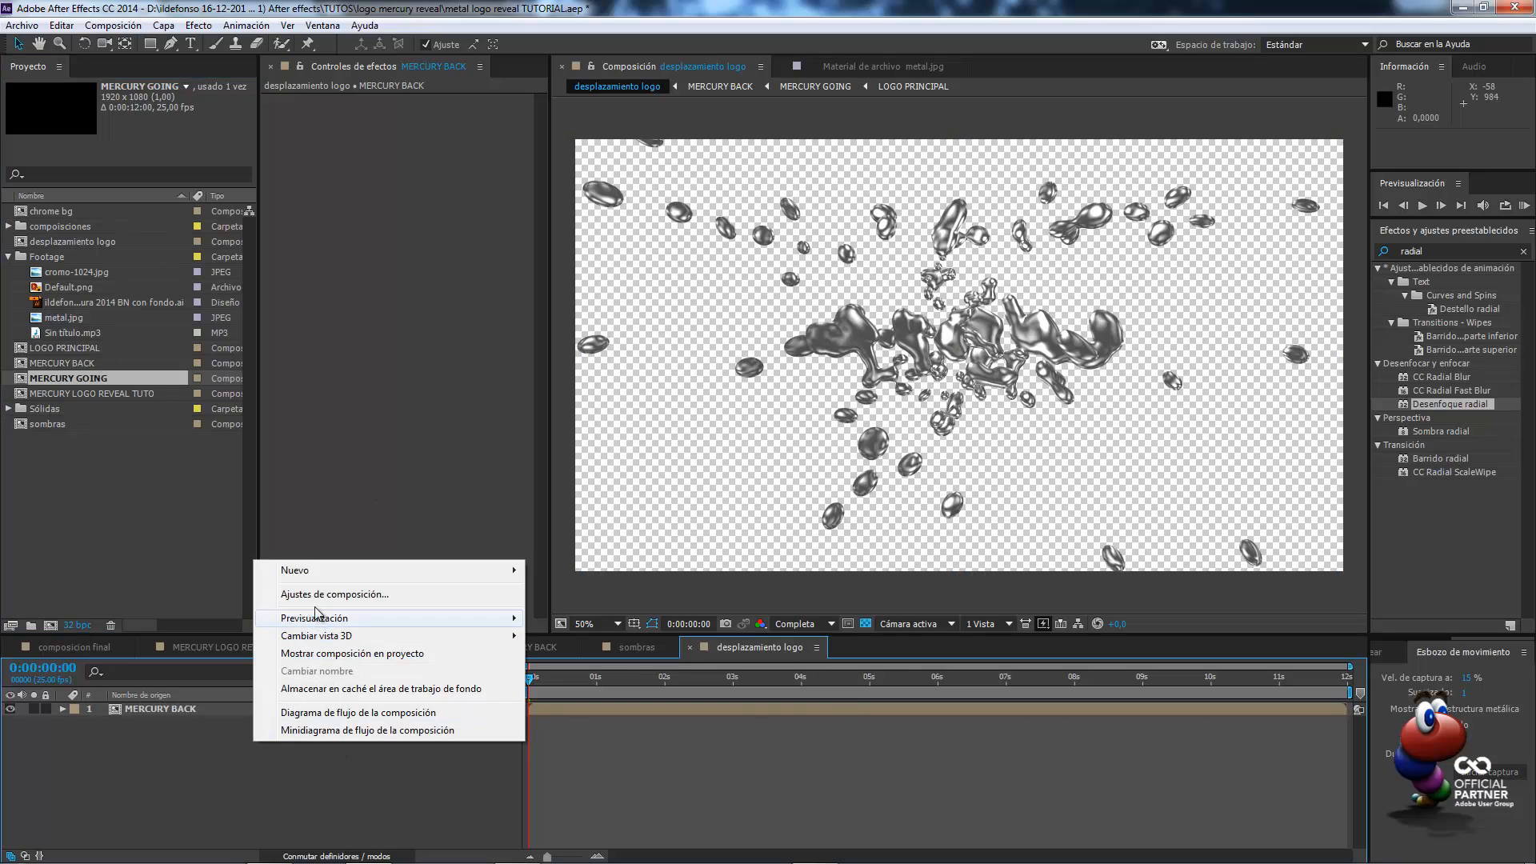
{"action": "mouse_move", "coordinate": [320, 570]}
{"action": "left_click", "coordinate": [567, 611]}
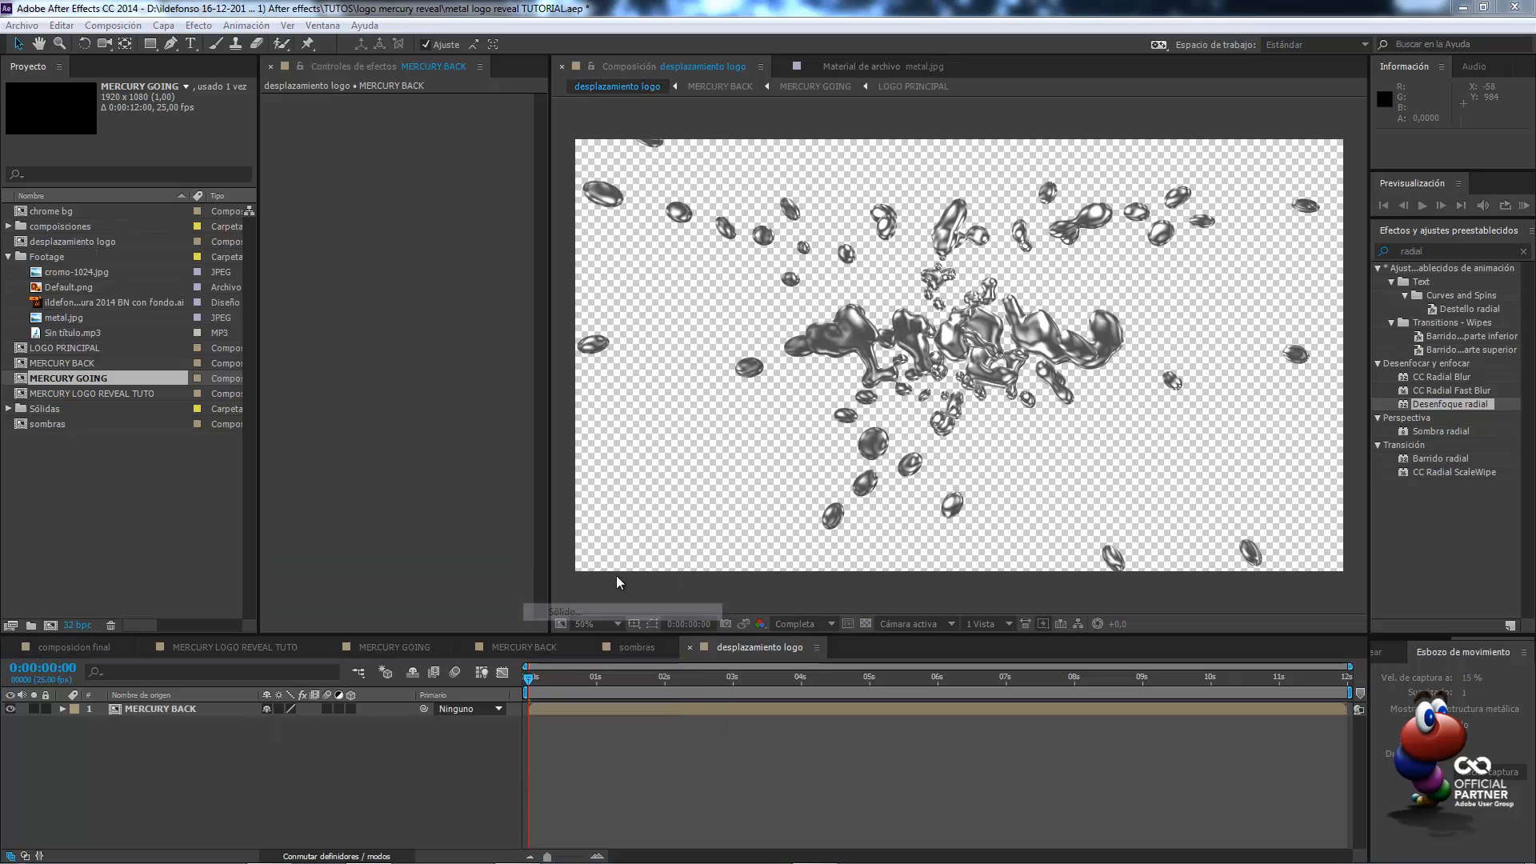
{"action": "left_click", "coordinate": [703, 540]}
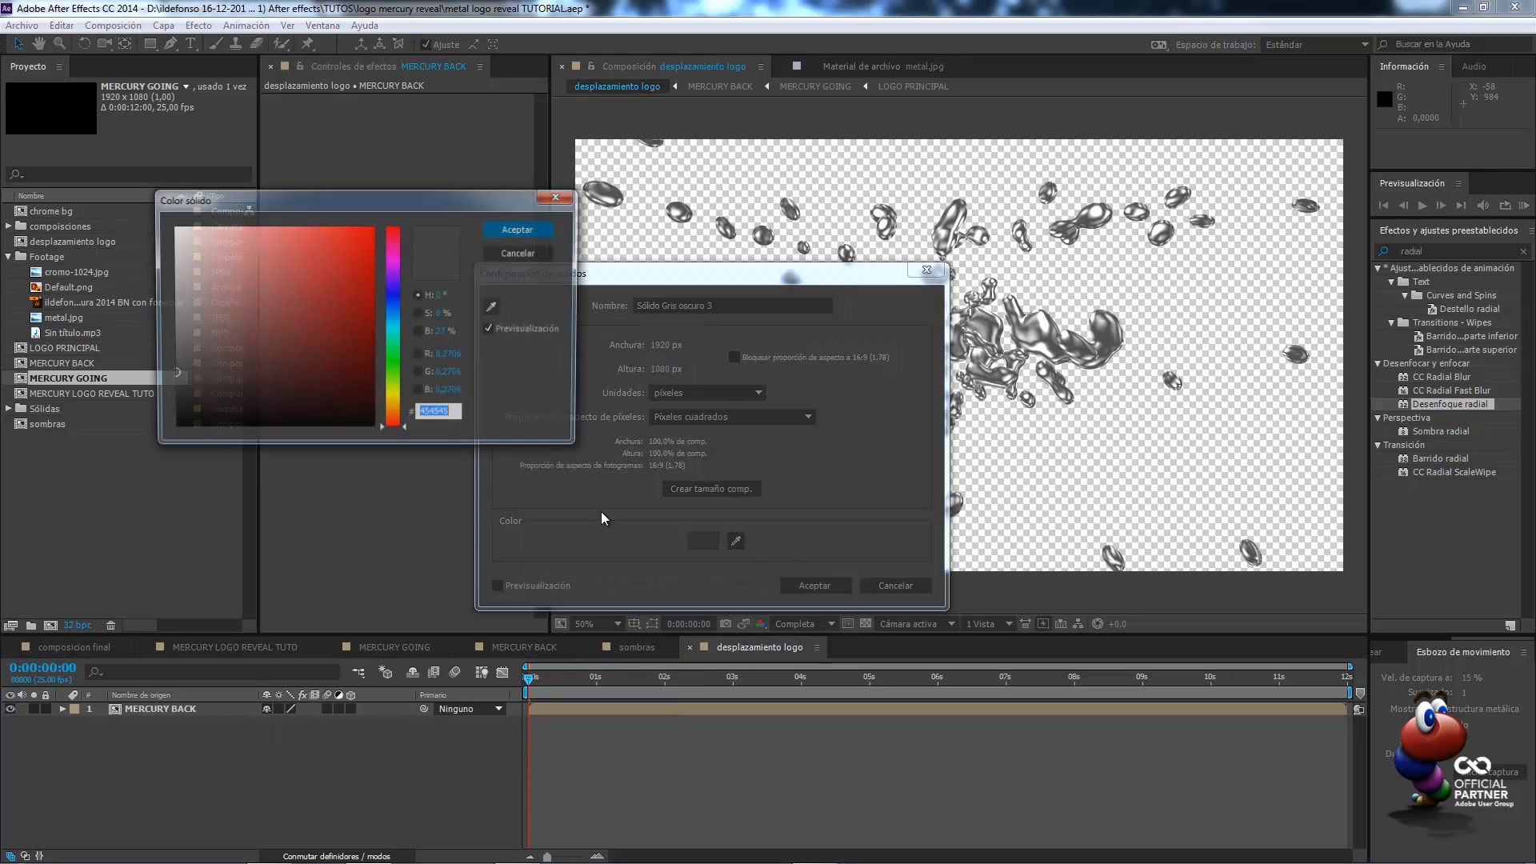
{"action": "left_click_drag", "start_coordinate": [340, 393], "coordinate": [96, 456]}
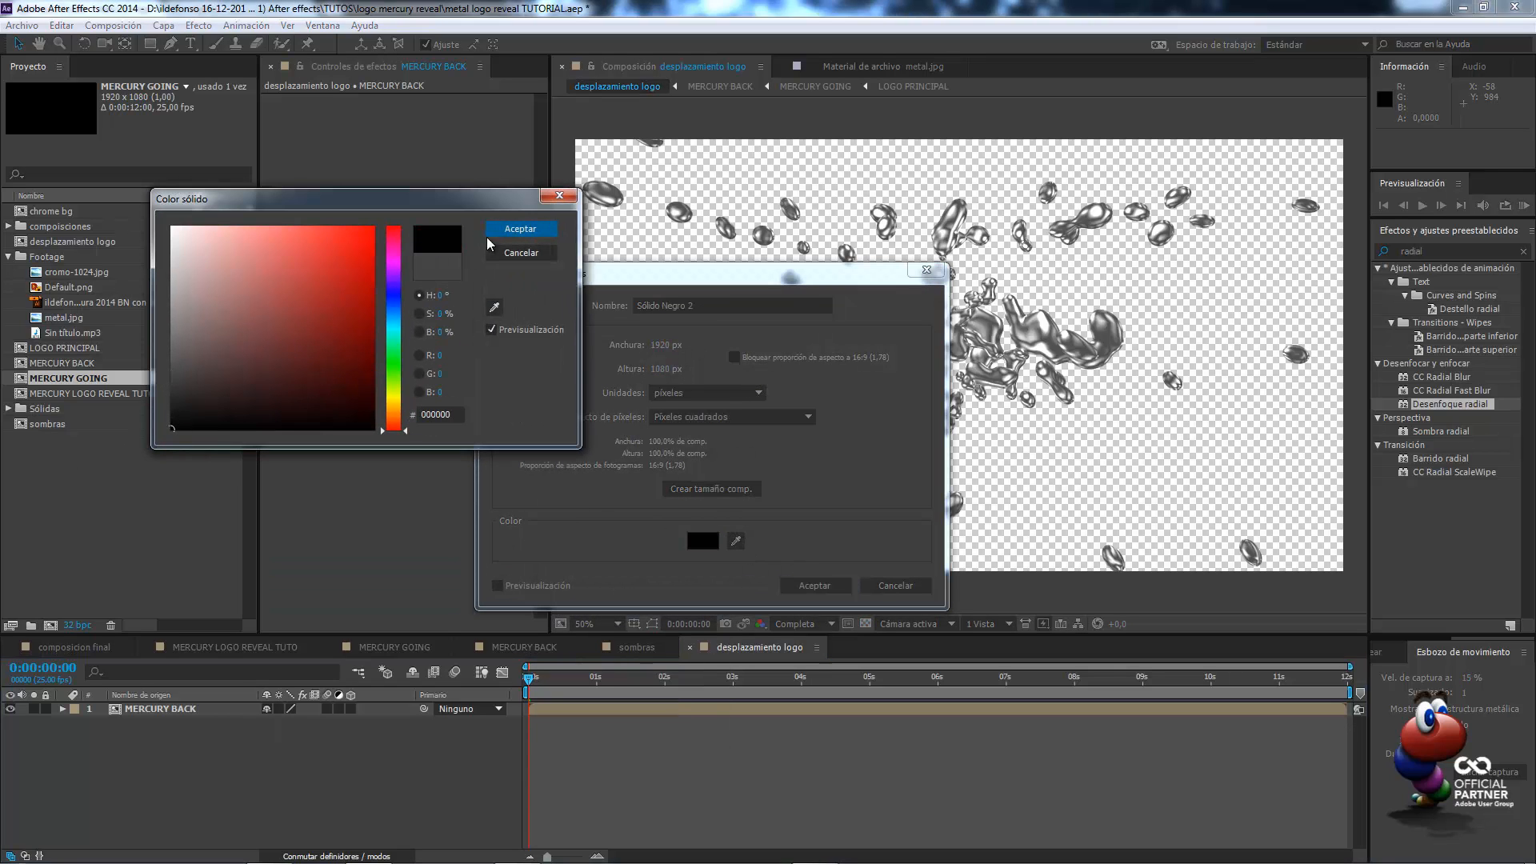
{"action": "left_click", "coordinate": [518, 230]}
{"action": "left_click", "coordinate": [811, 585]}
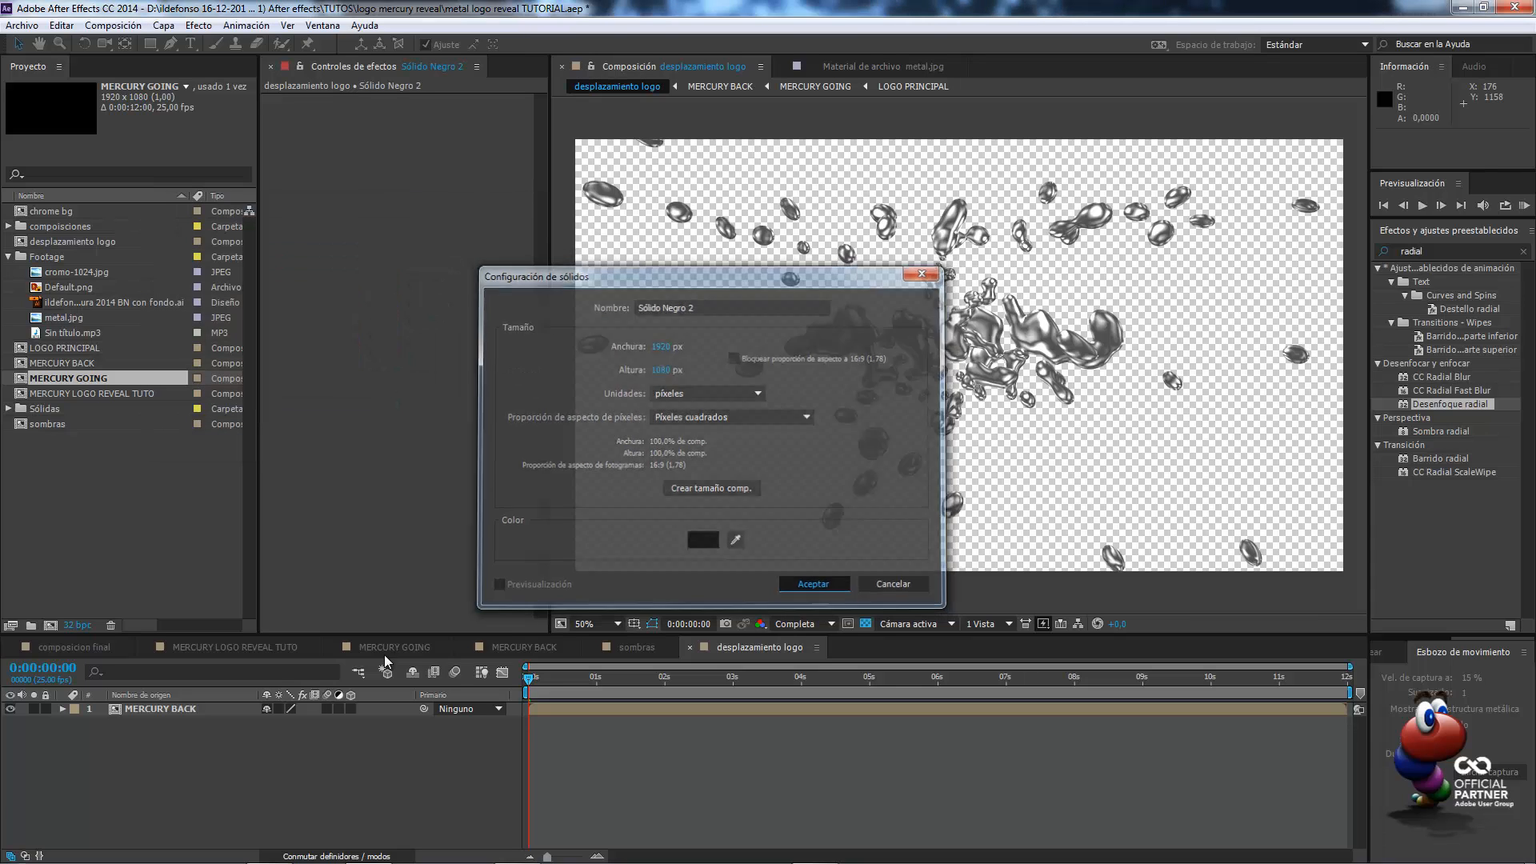
{"action": "left_click_drag", "start_coordinate": [198, 747], "coordinate": [198, 746]}
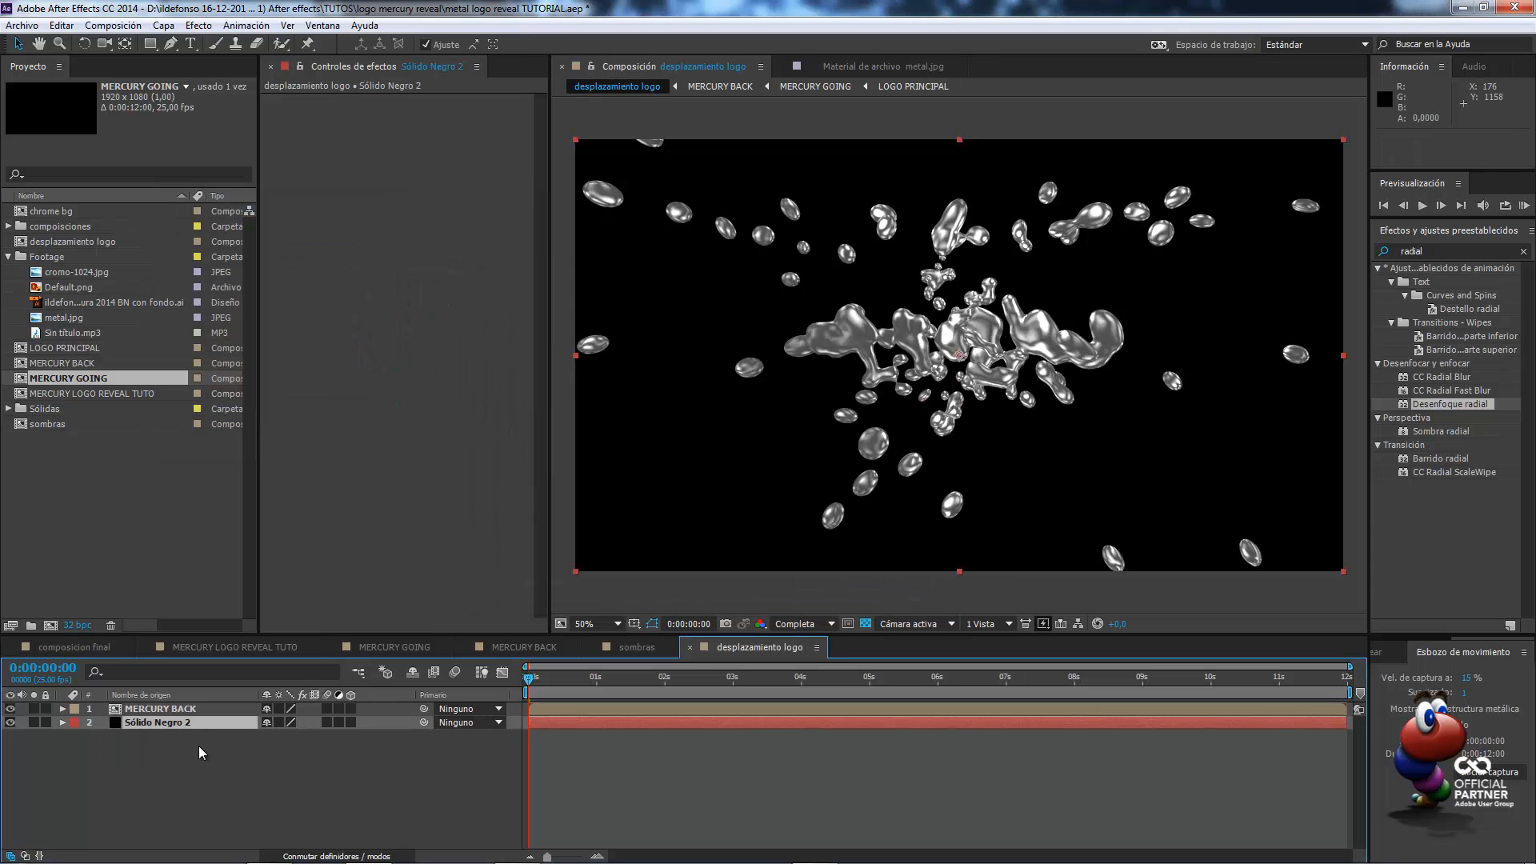
Set the black solid's track matte to Mate alfa "MERCURY BACK"
{"action": "left_click", "coordinate": [373, 846]}
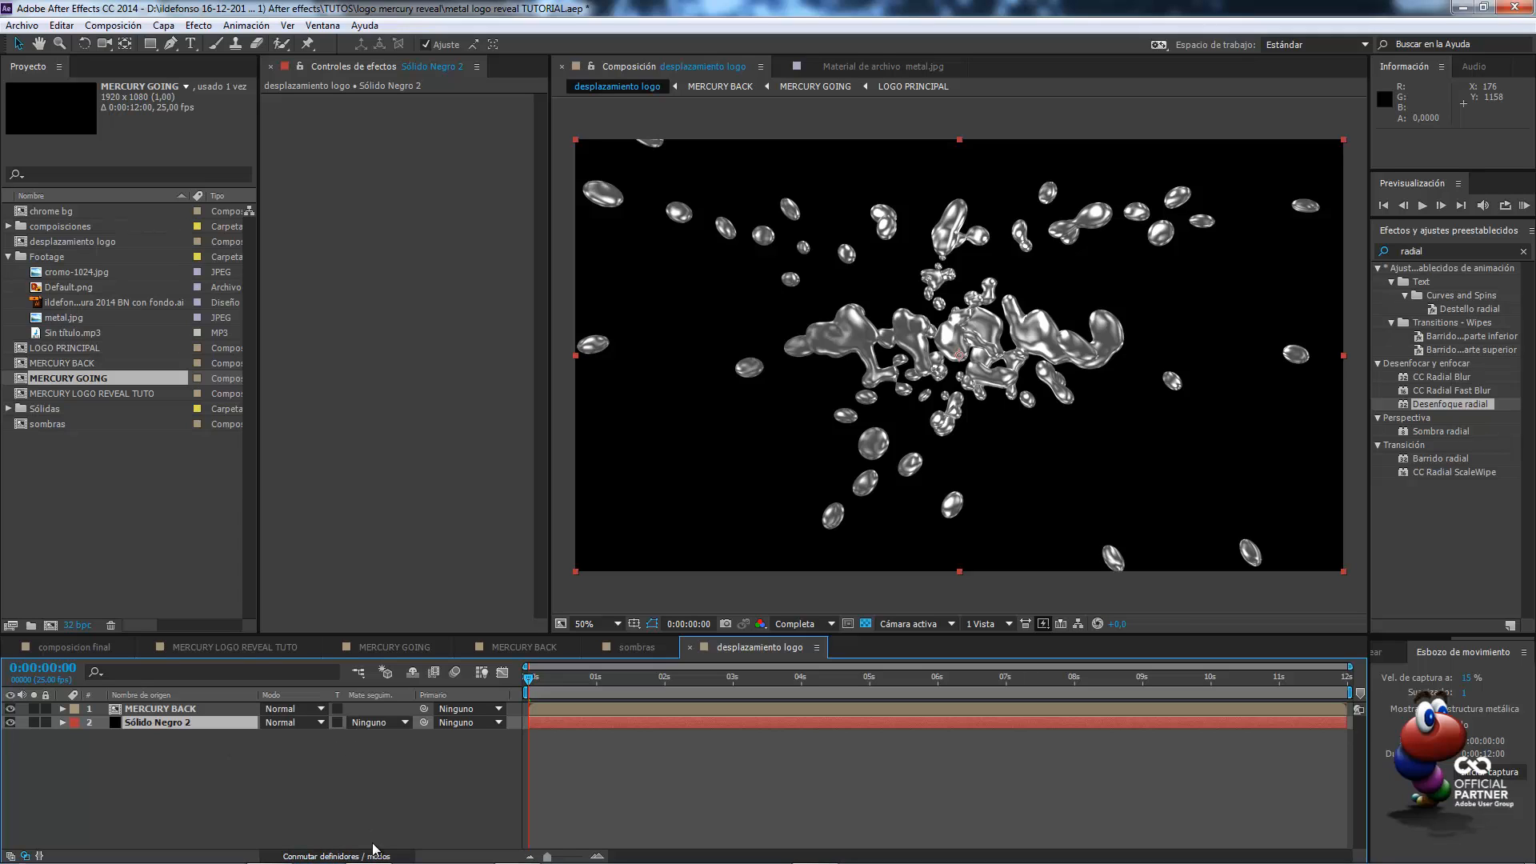
{"action": "left_click", "coordinate": [405, 724]}
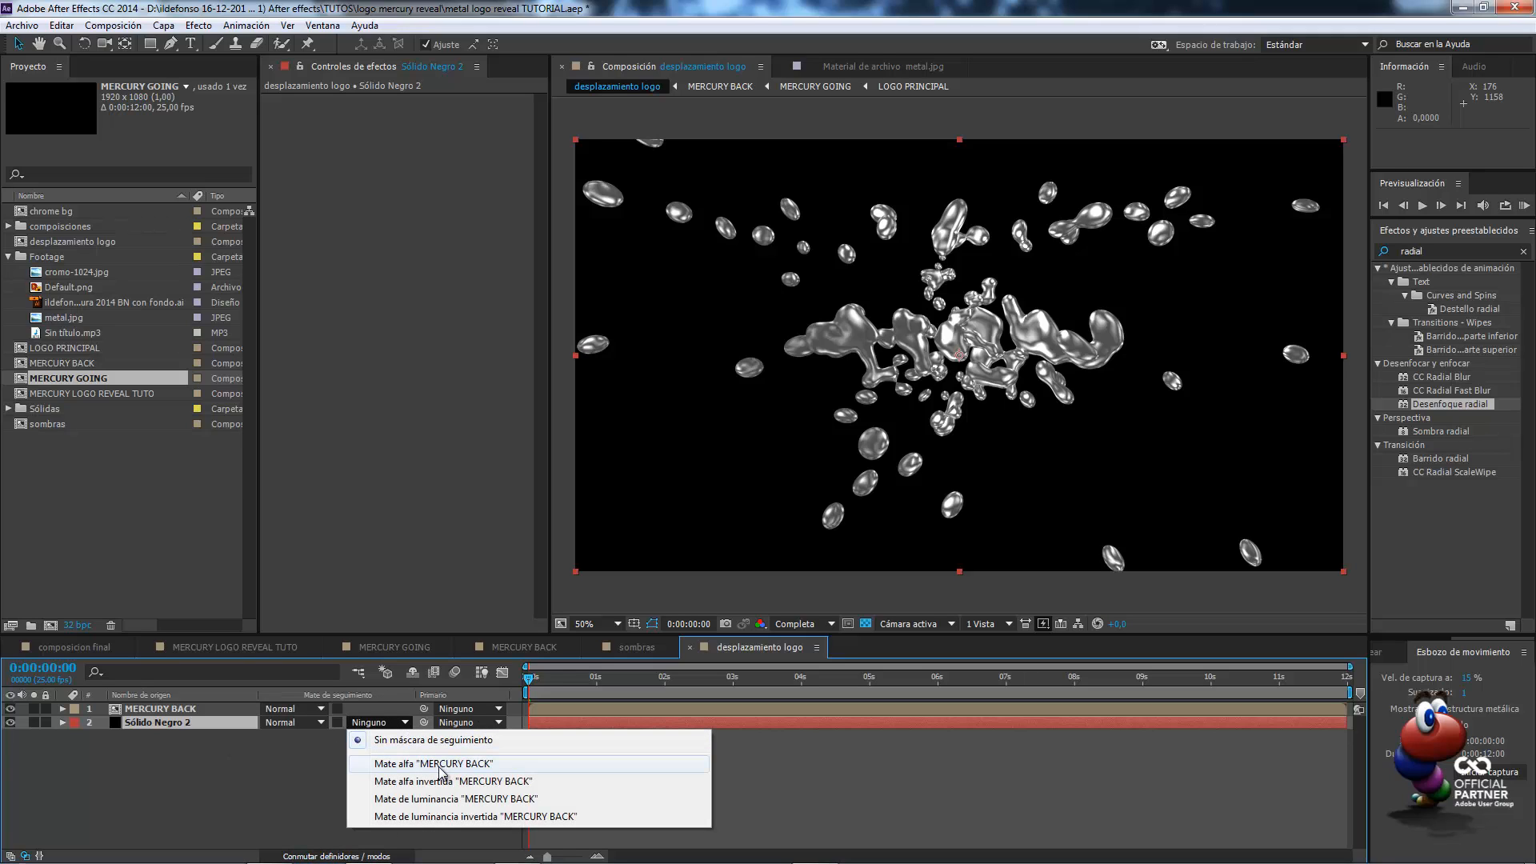
{"action": "left_click", "coordinate": [442, 771]}
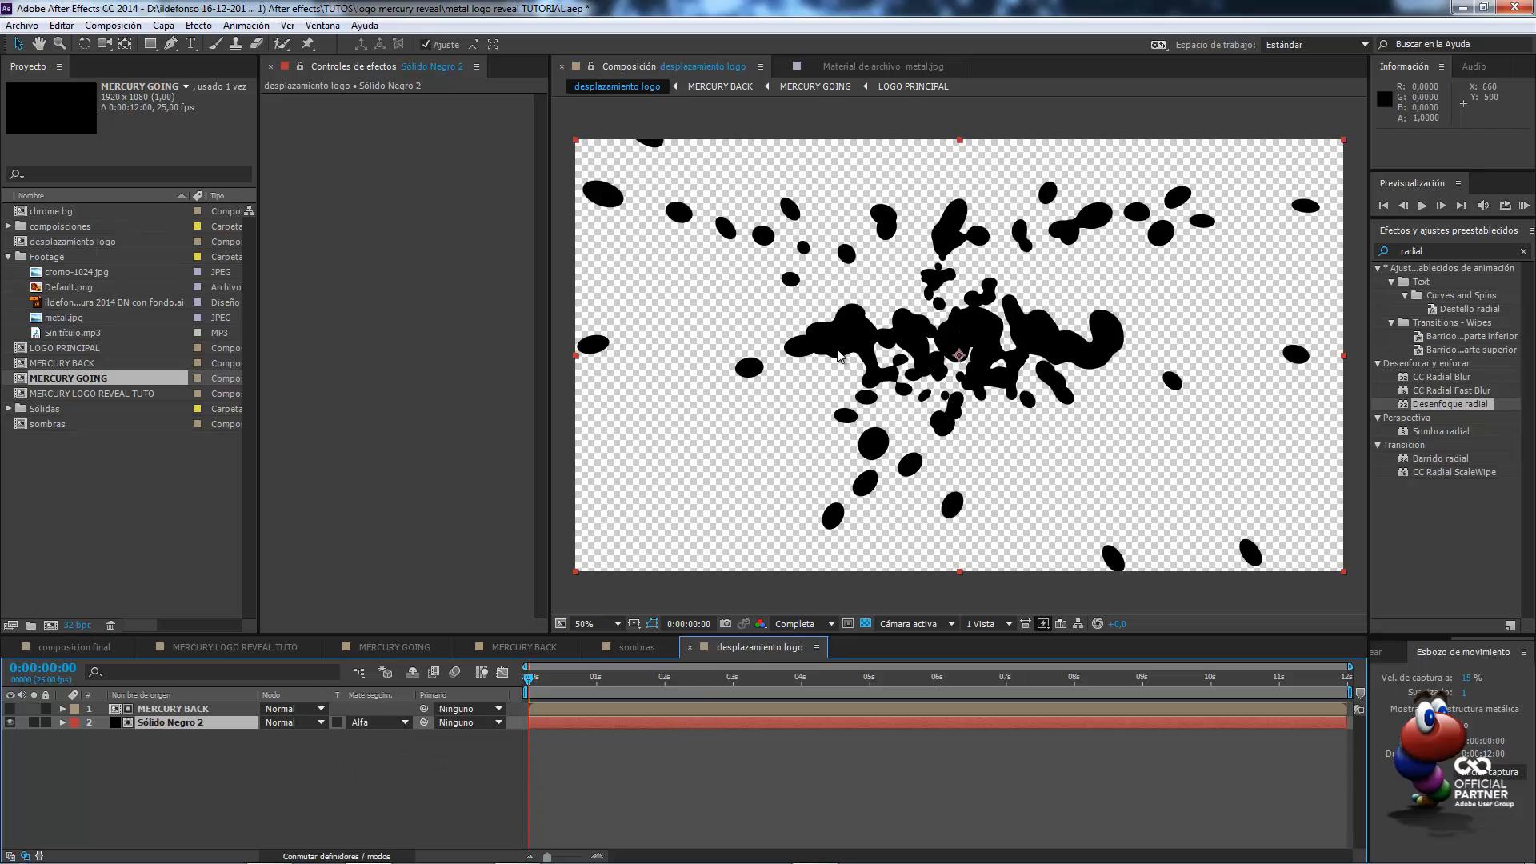
Add a white inner glow layer style with size 101 to the black solid and review it at 0:00:09:16
{"action": "key", "text": "period"}
{"action": "key", "text": "comma"}
{"action": "key", "text": "comma"}
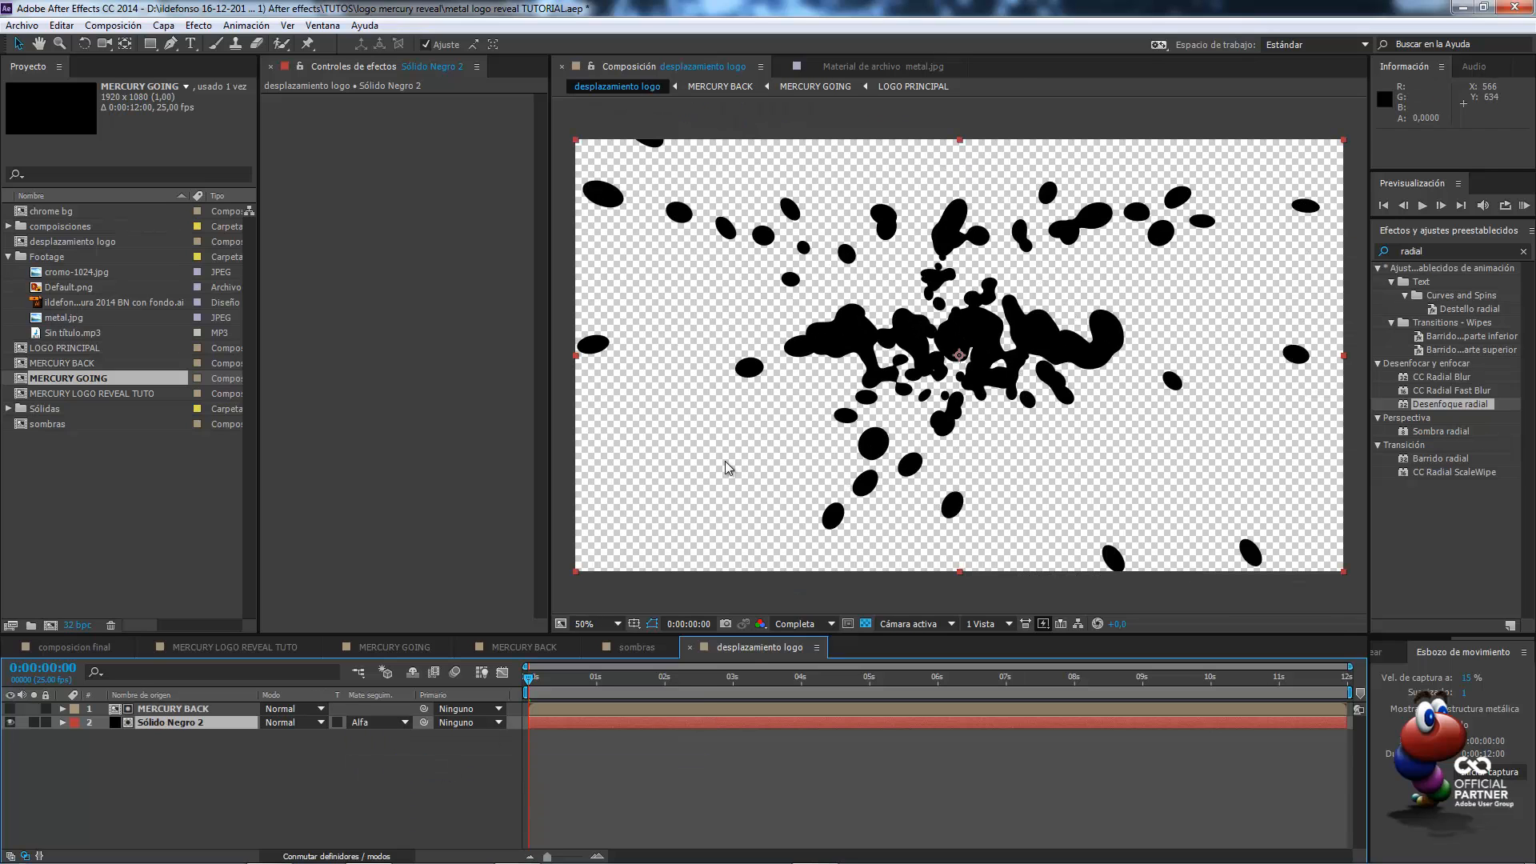
{"action": "right_click", "coordinate": [223, 721]}
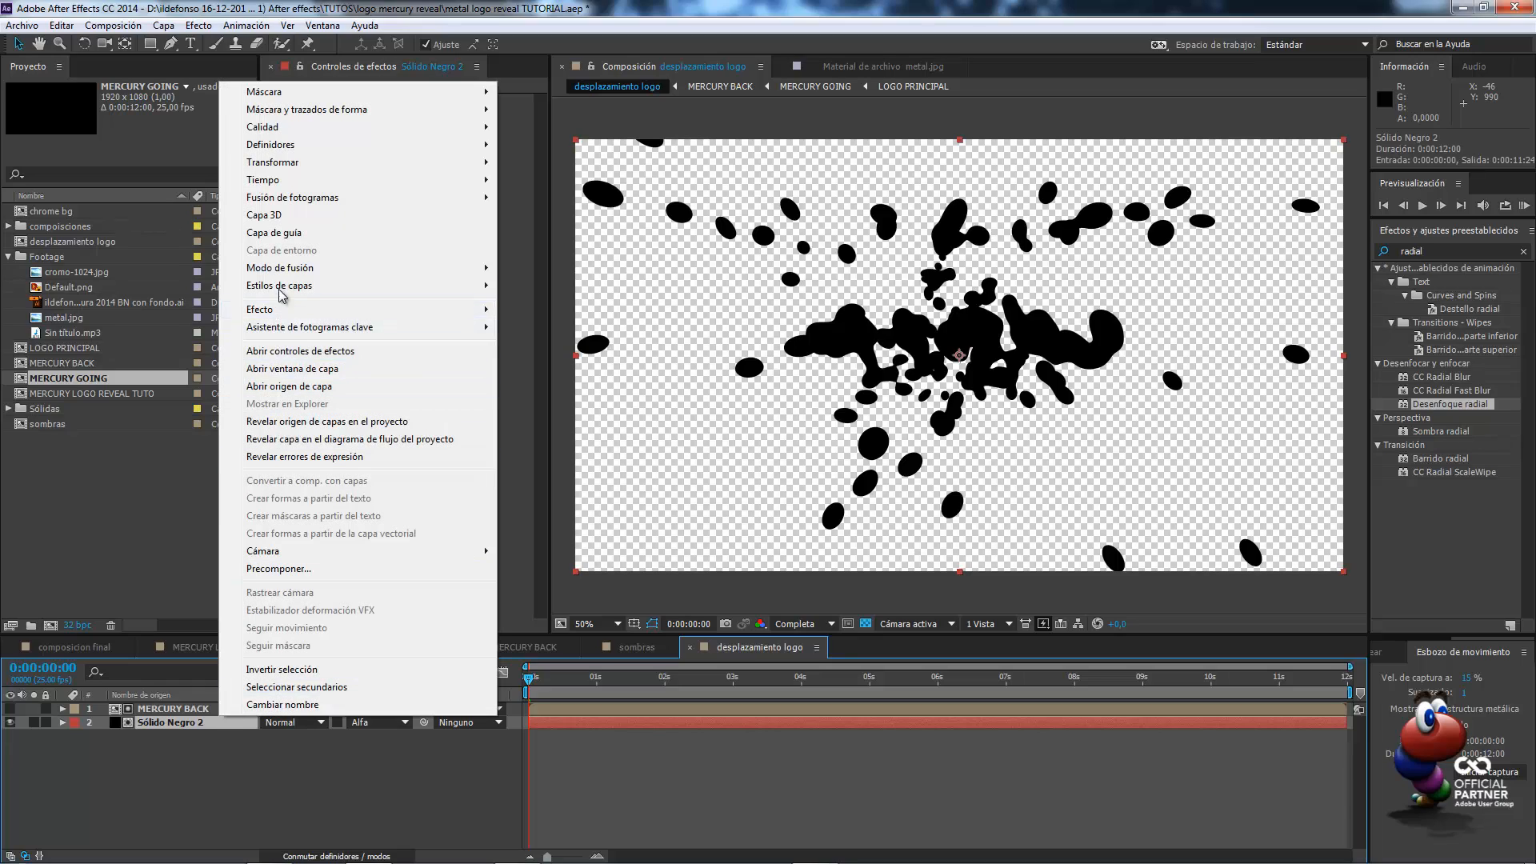
{"action": "mouse_move", "coordinate": [297, 286]}
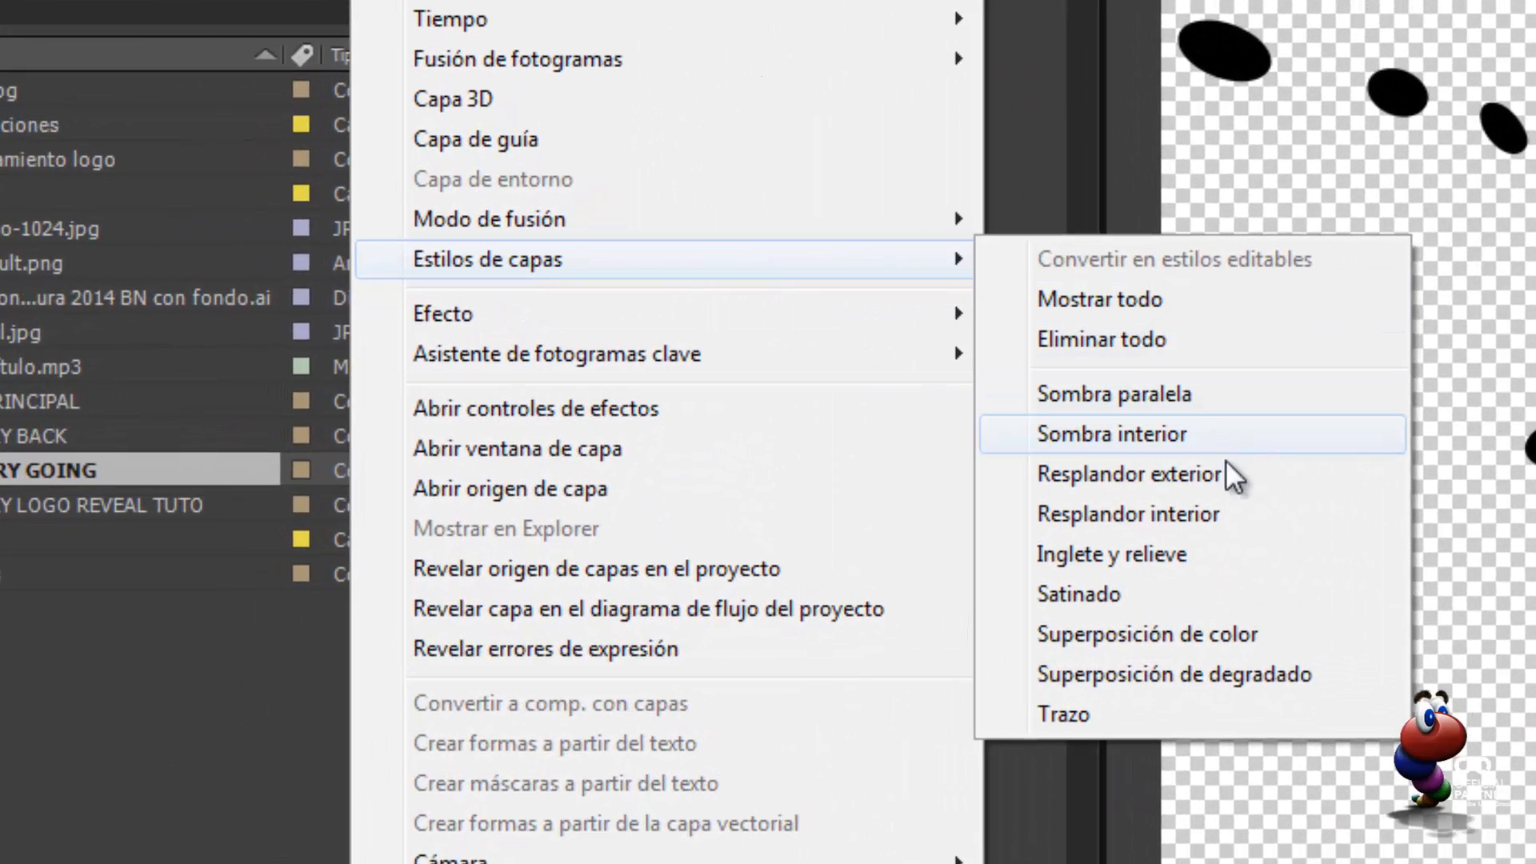
{"action": "left_click", "coordinate": [1168, 517]}
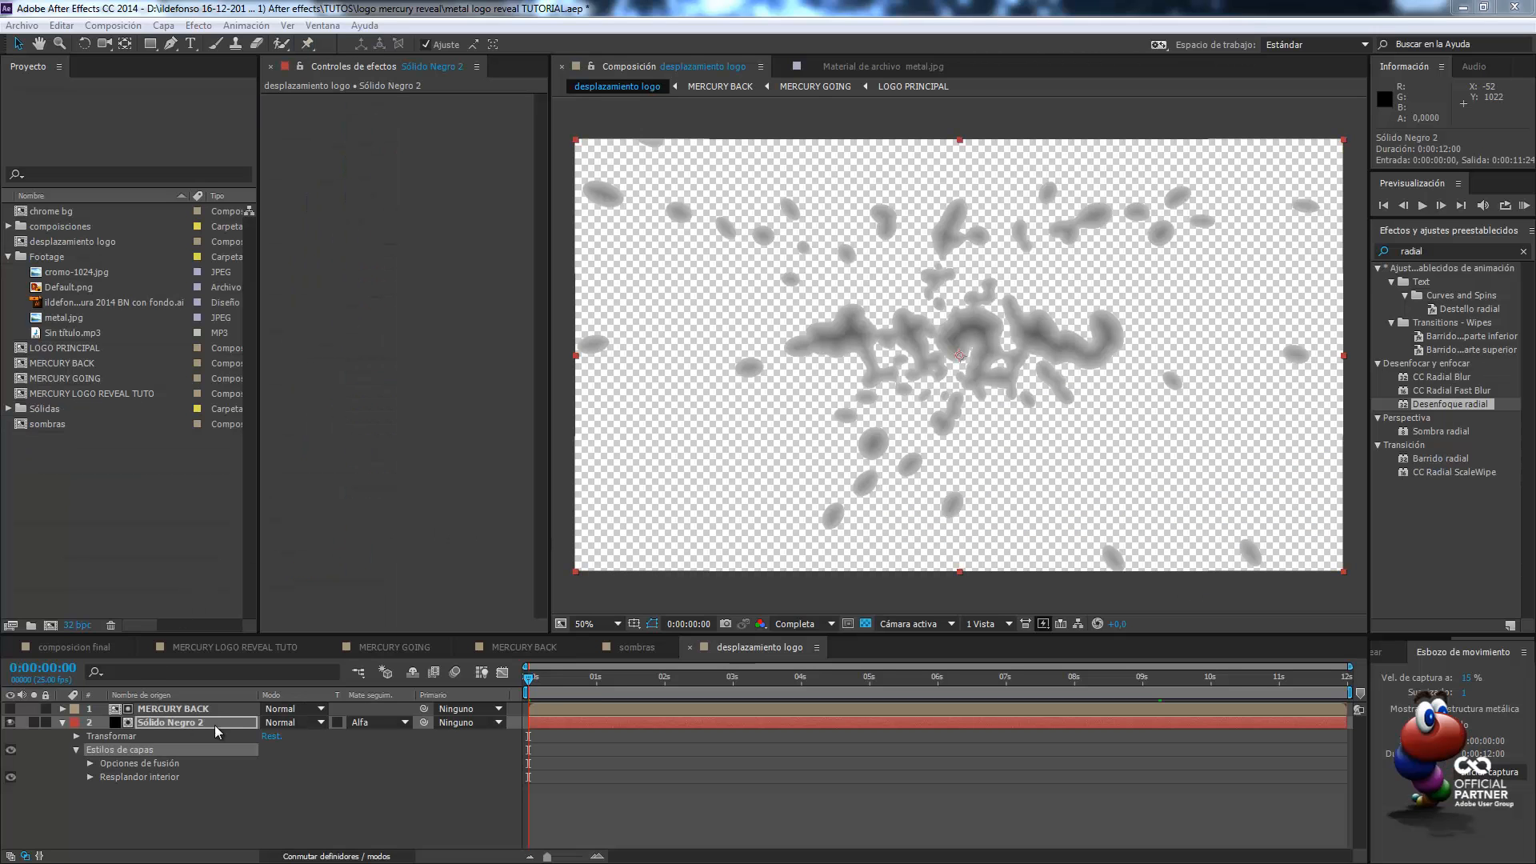
{"action": "left_click_drag", "start_coordinate": [532, 687], "coordinate": [1132, 686]}
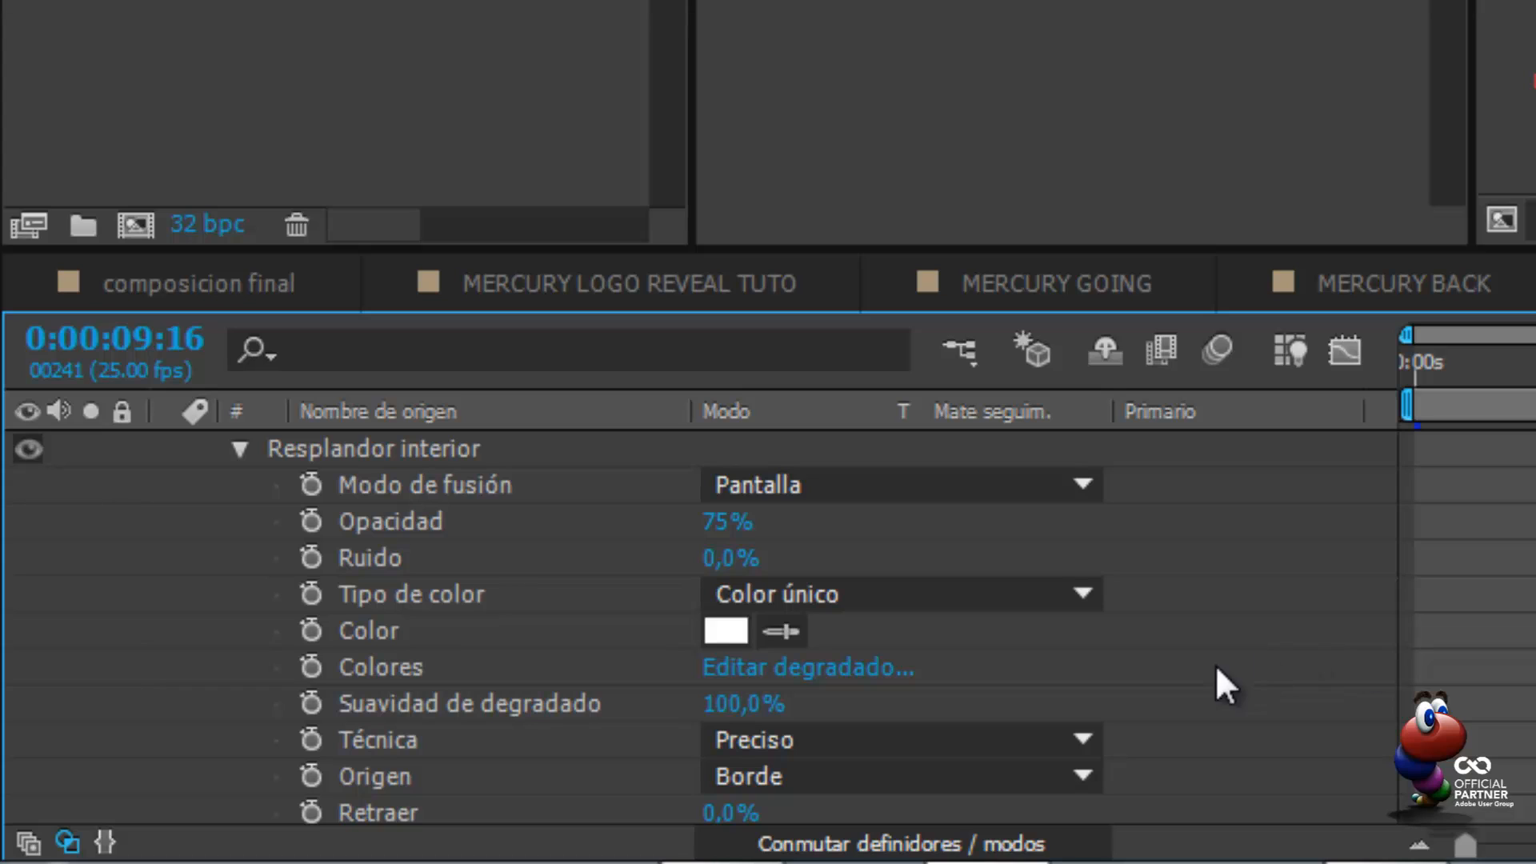
{"action": "scroll", "coordinate": [1168, 680], "scroll_direction": "down", "scroll_amount": 3}
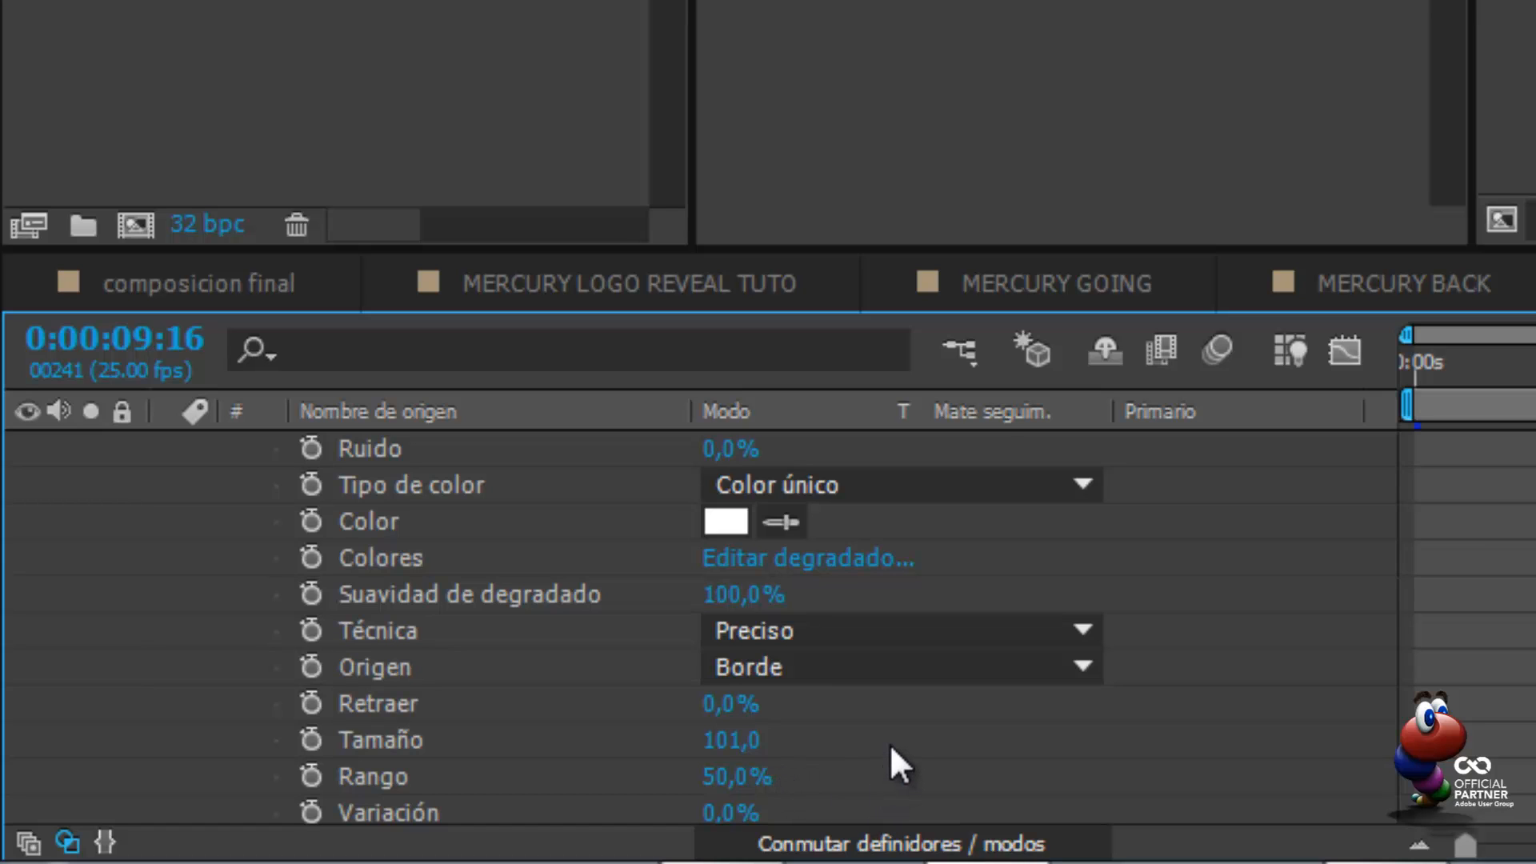
{"action": "scroll", "coordinate": [891, 739], "scroll_direction": "up", "scroll_amount": 6}
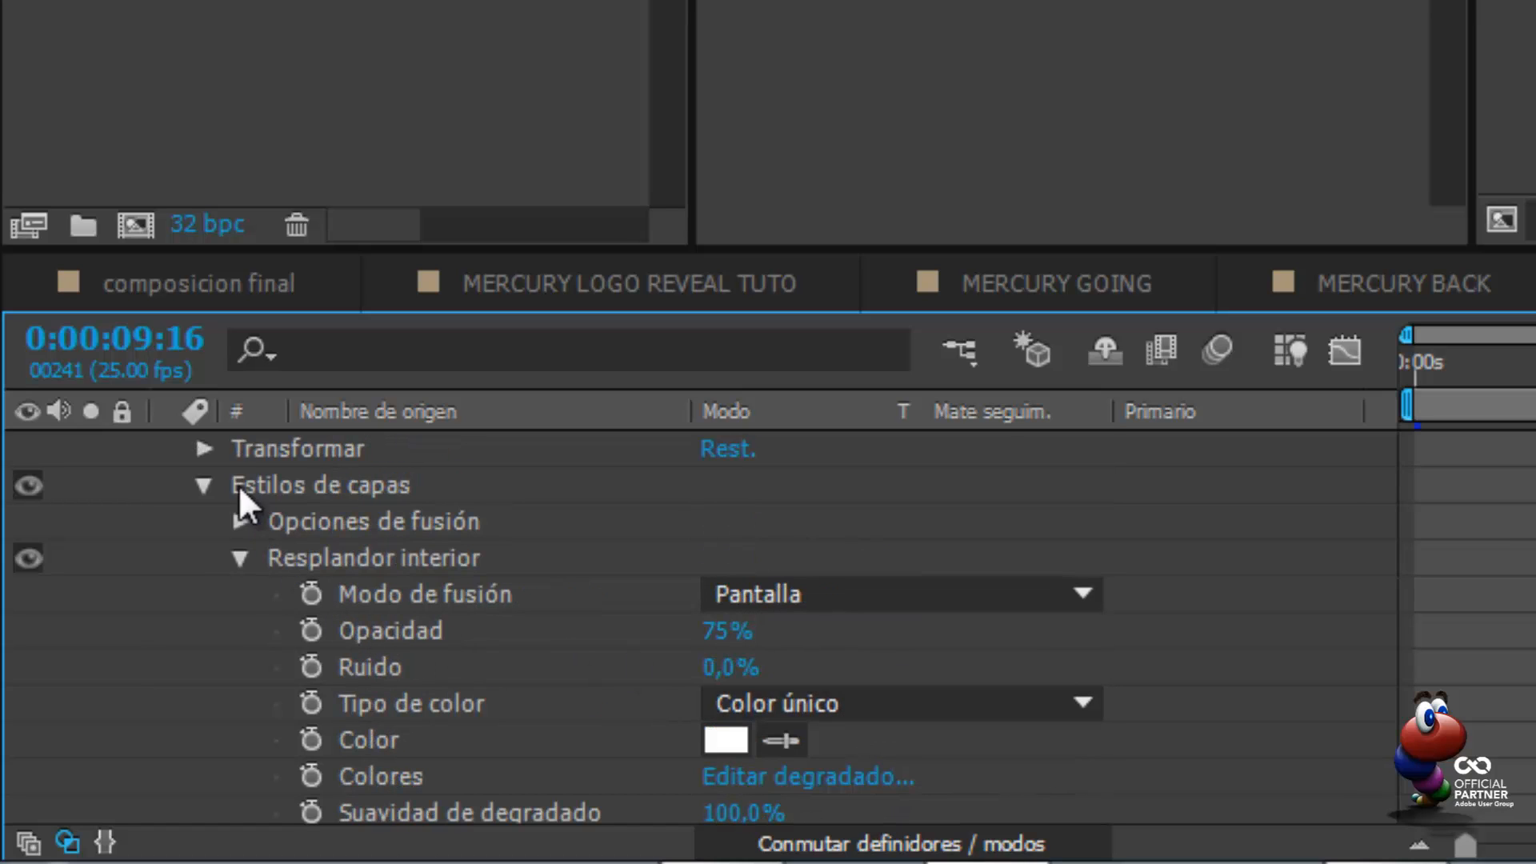
{"action": "scroll", "coordinate": [291, 603], "scroll_direction": "up", "scroll_amount": 2}
{"action": "left_click", "coordinate": [444, 496]}
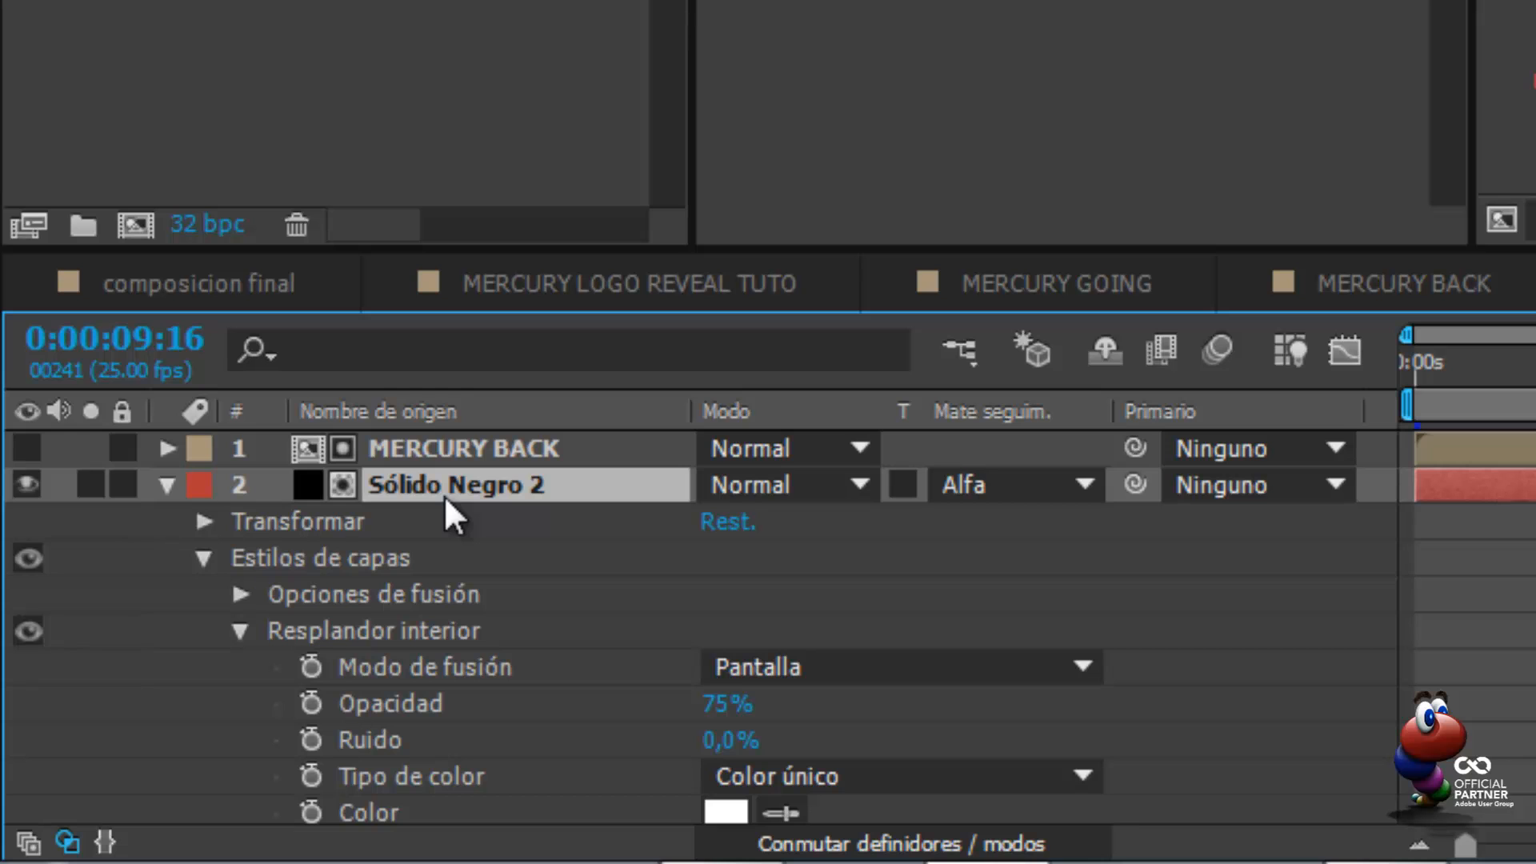
{"action": "key", "text": "ctrl+grave"}
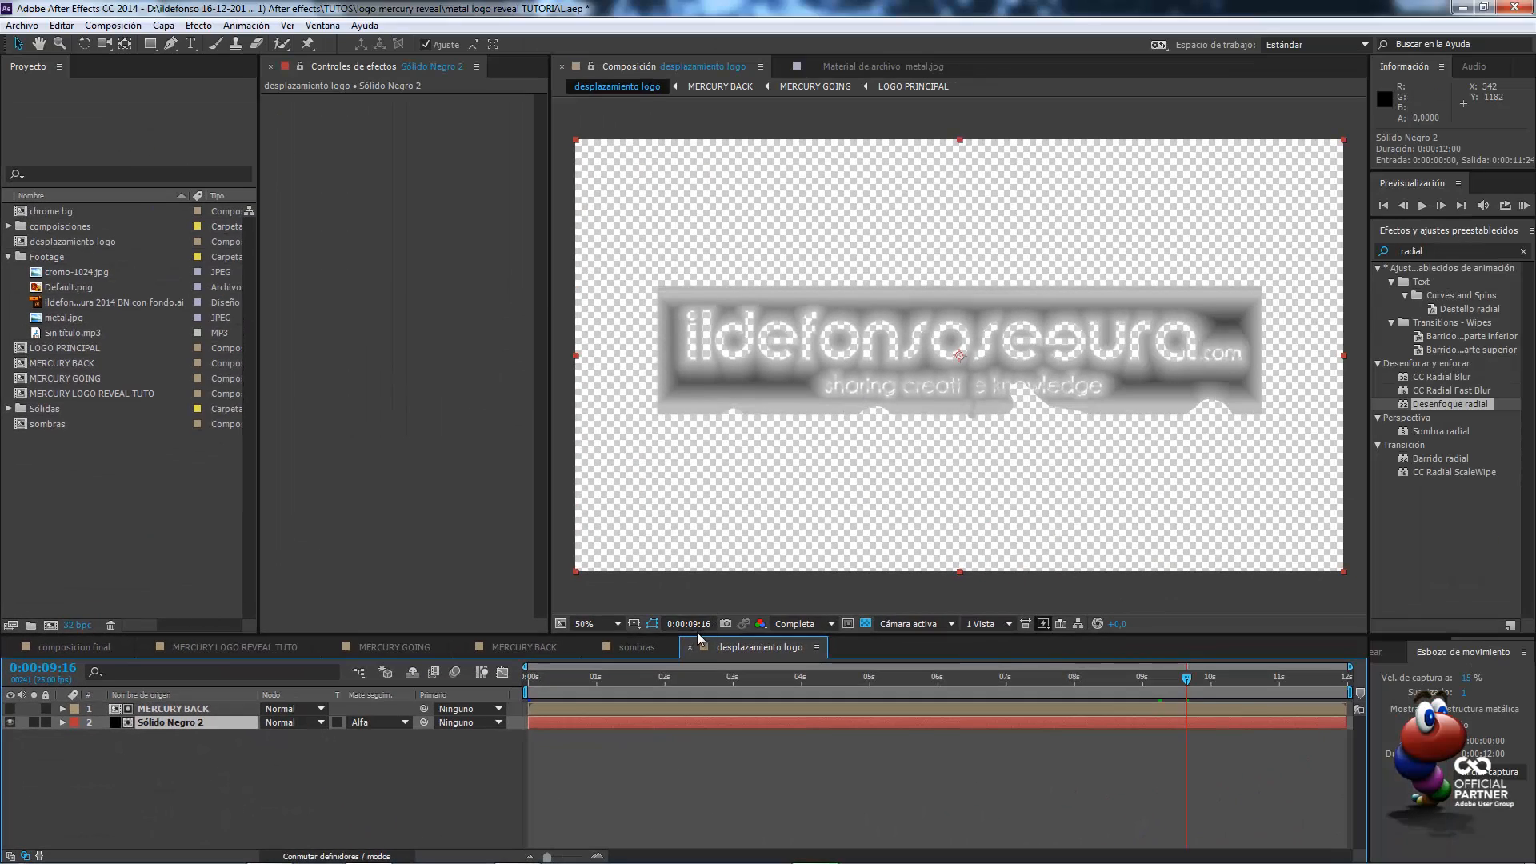
Close the desplazamiento logo, sombras, MERCURY BACK and MERCURY GOING compositions and collapse the layer properties in MERCURY LOGO REVEAL TUTO
{"action": "left_click", "coordinate": [689, 647]}
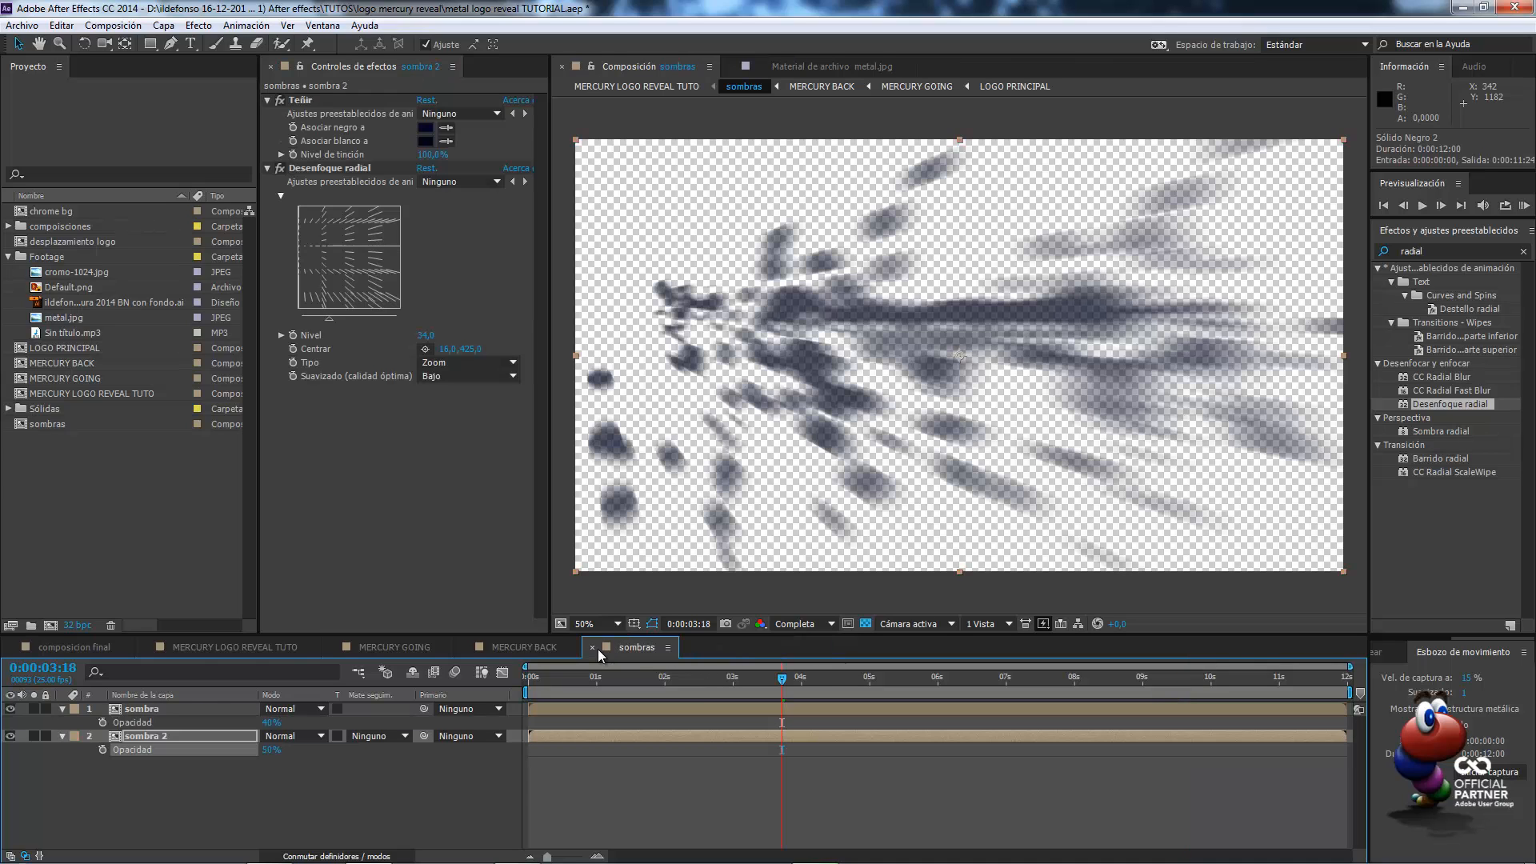
{"action": "left_click", "coordinate": [595, 650]}
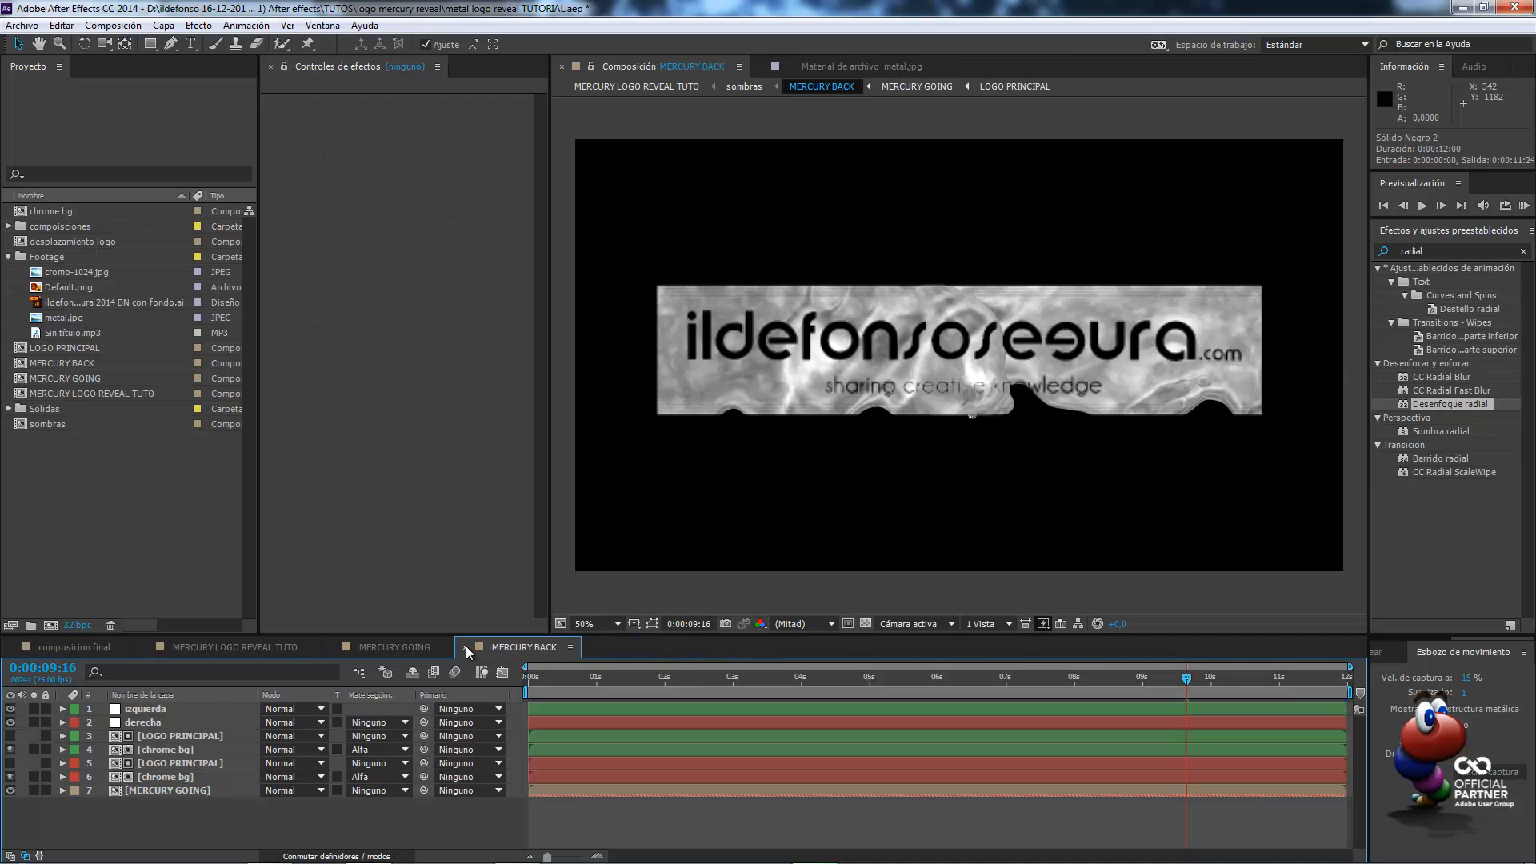
{"action": "left_click", "coordinate": [466, 647]}
{"action": "left_click", "coordinate": [330, 645]}
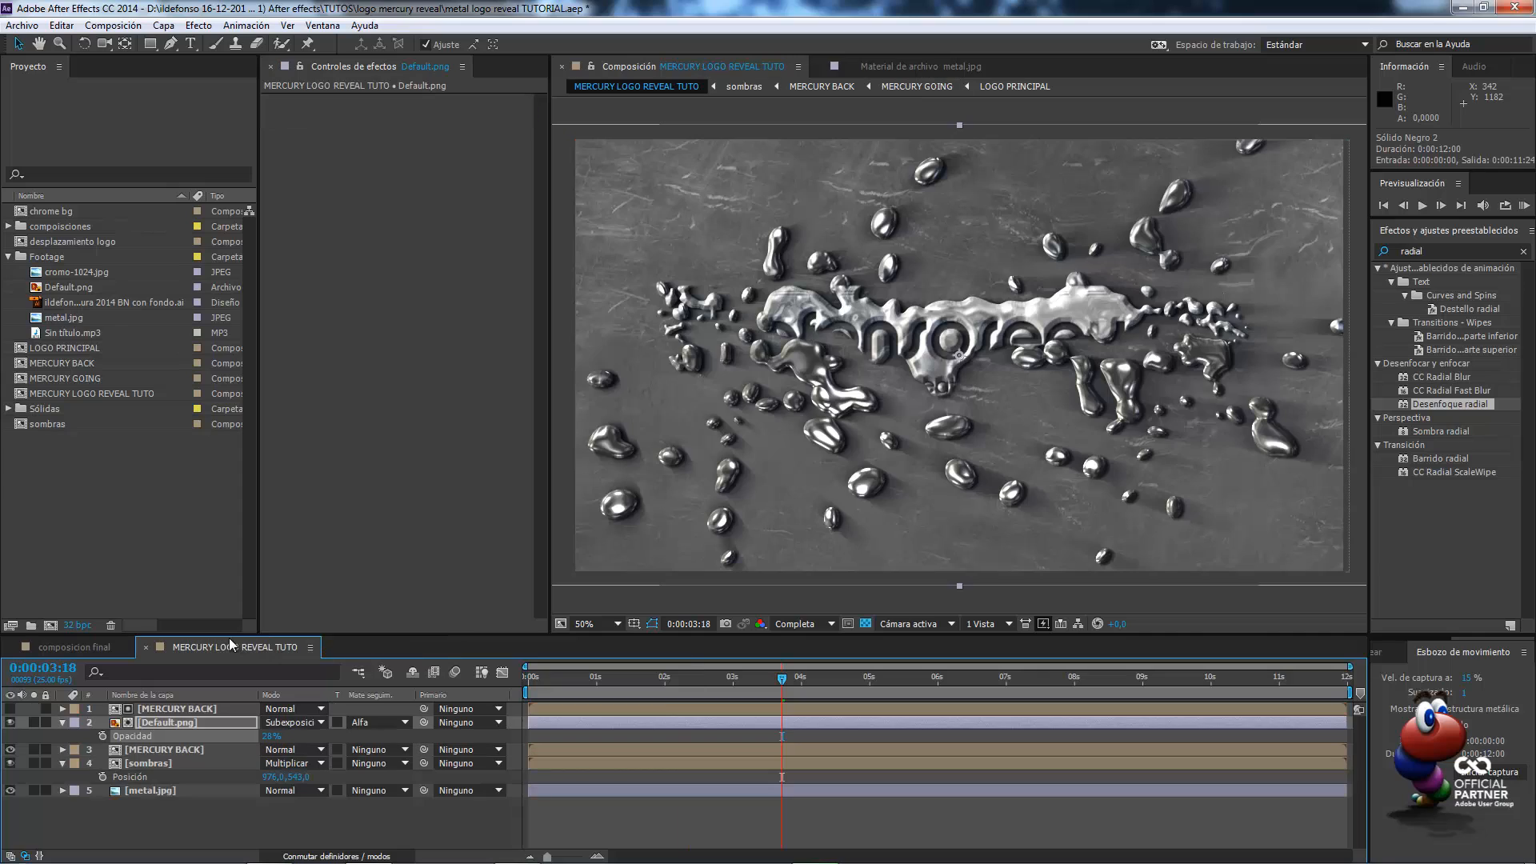
{"action": "left_click", "coordinate": [61, 722]}
{"action": "left_click", "coordinate": [61, 750]}
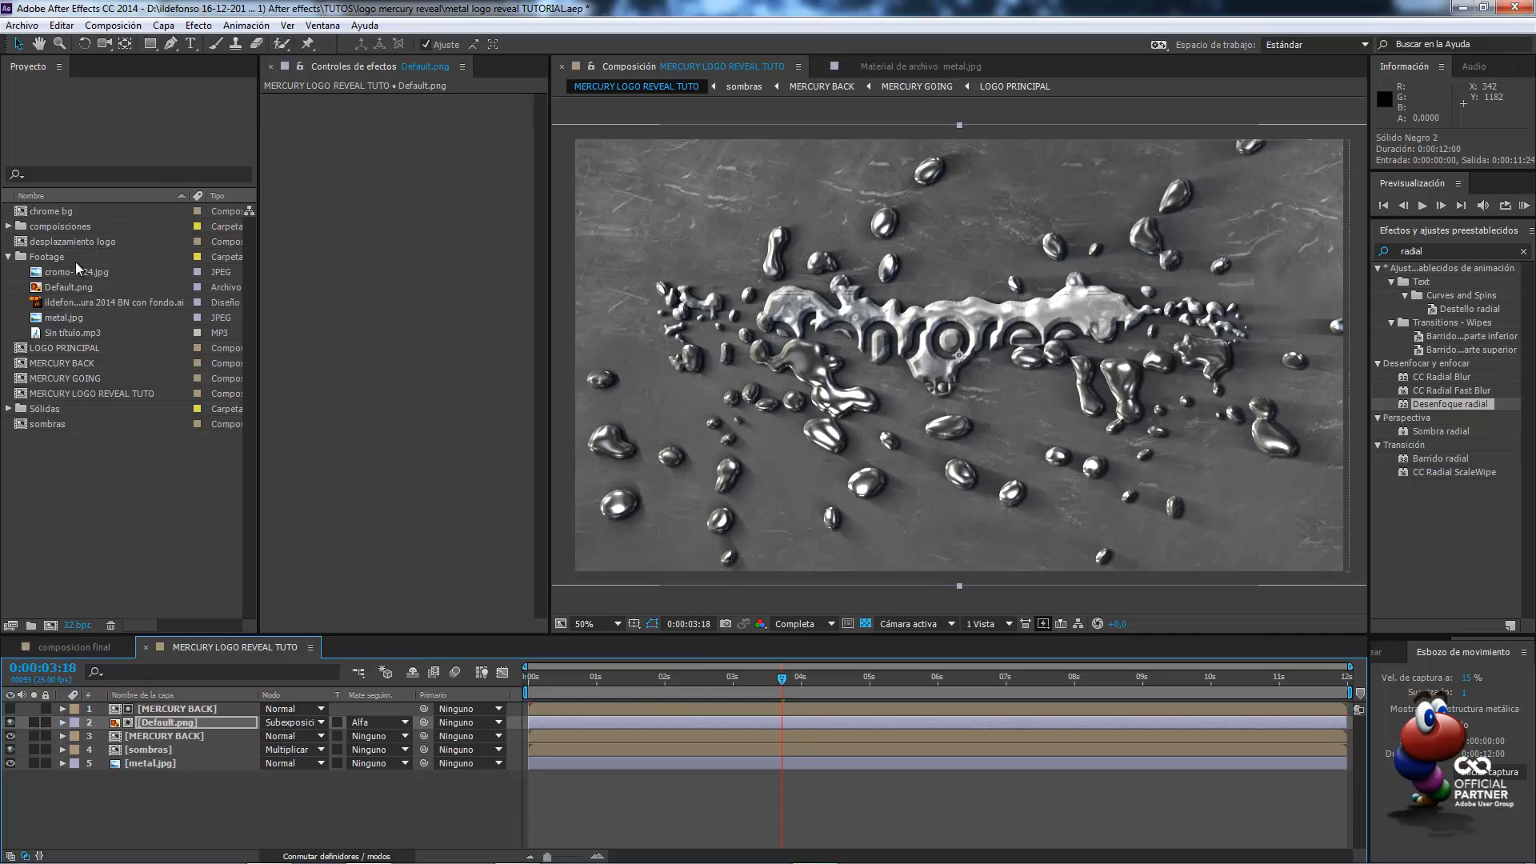
Add the desplazamiento logo composition beneath the metal.jpg layer and hide it
{"action": "left_click", "coordinate": [92, 245]}
{"action": "left_click_drag", "start_coordinate": [94, 244], "coordinate": [98, 788]}
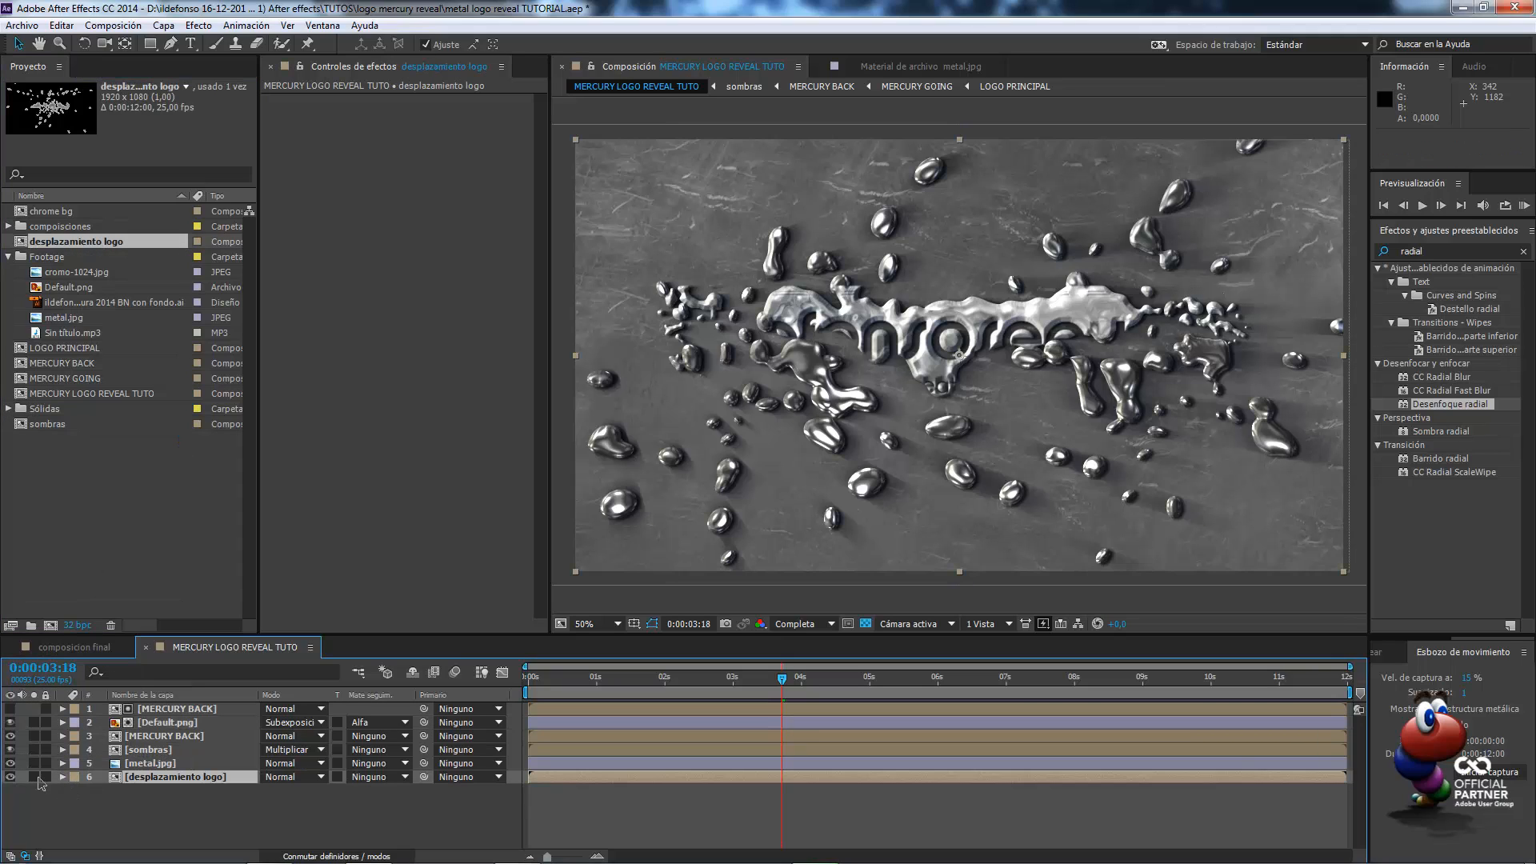
{"action": "left_click", "coordinate": [10, 777]}
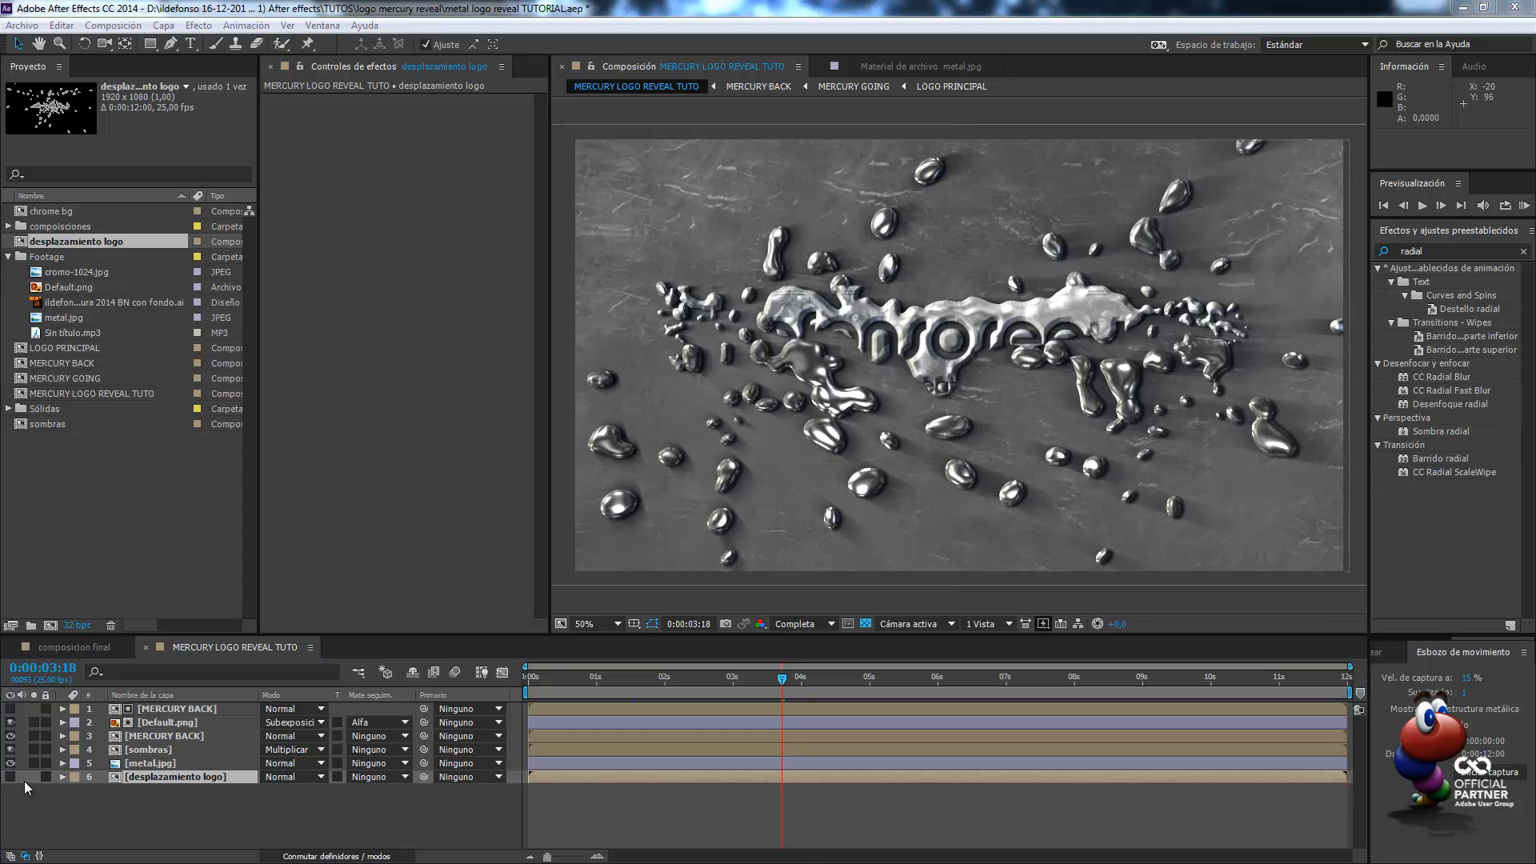
Find the Mapa de desplazamiento effect and apply it to the MERCURY BACK layer directly above sombras
{"action": "left_click", "coordinate": [165, 736]}
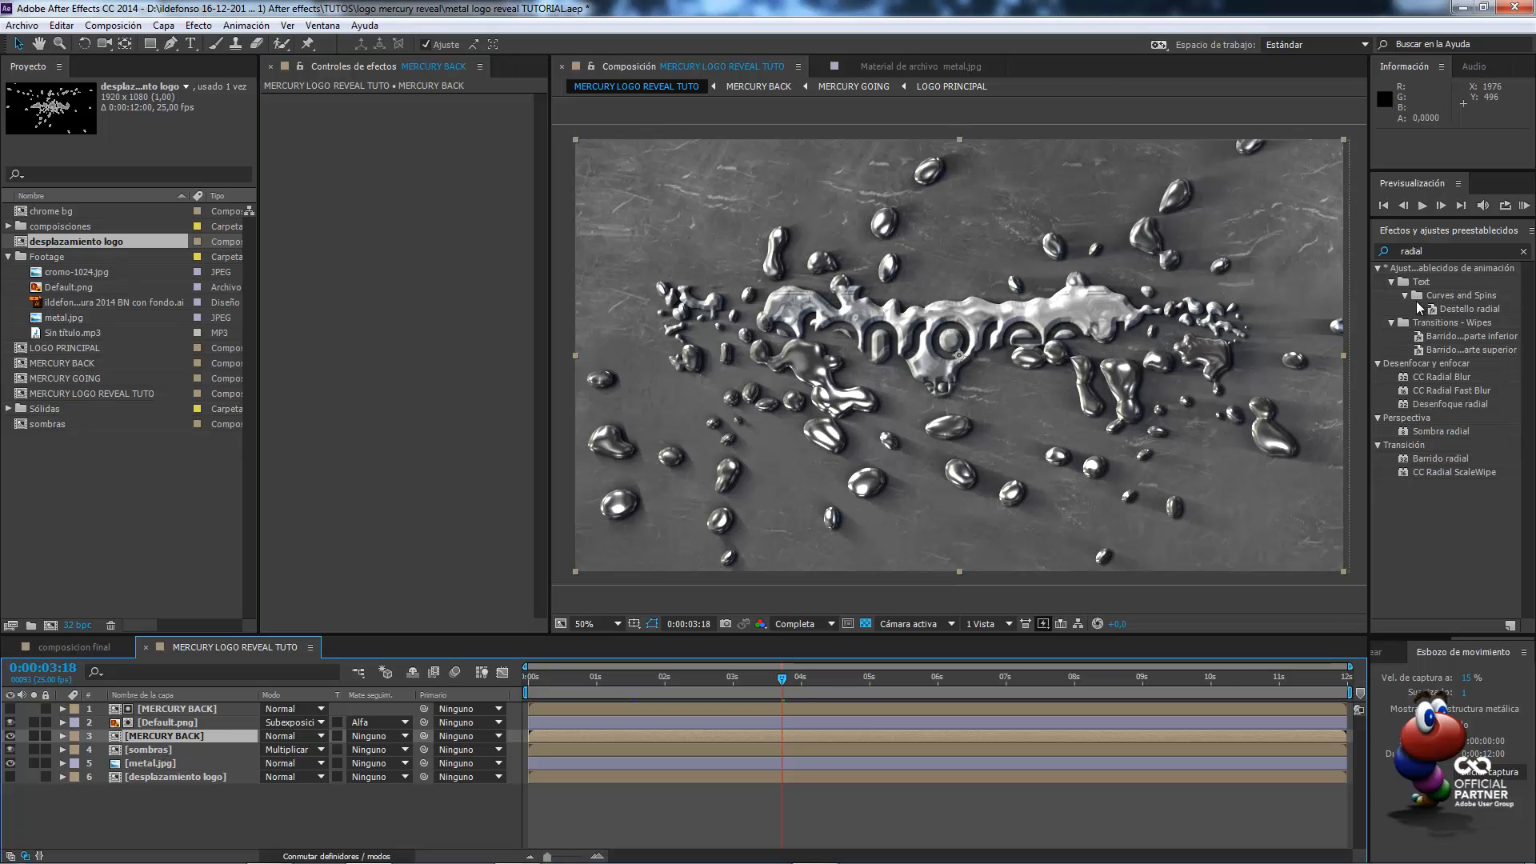
{"action": "left_click", "coordinate": [1436, 252]}
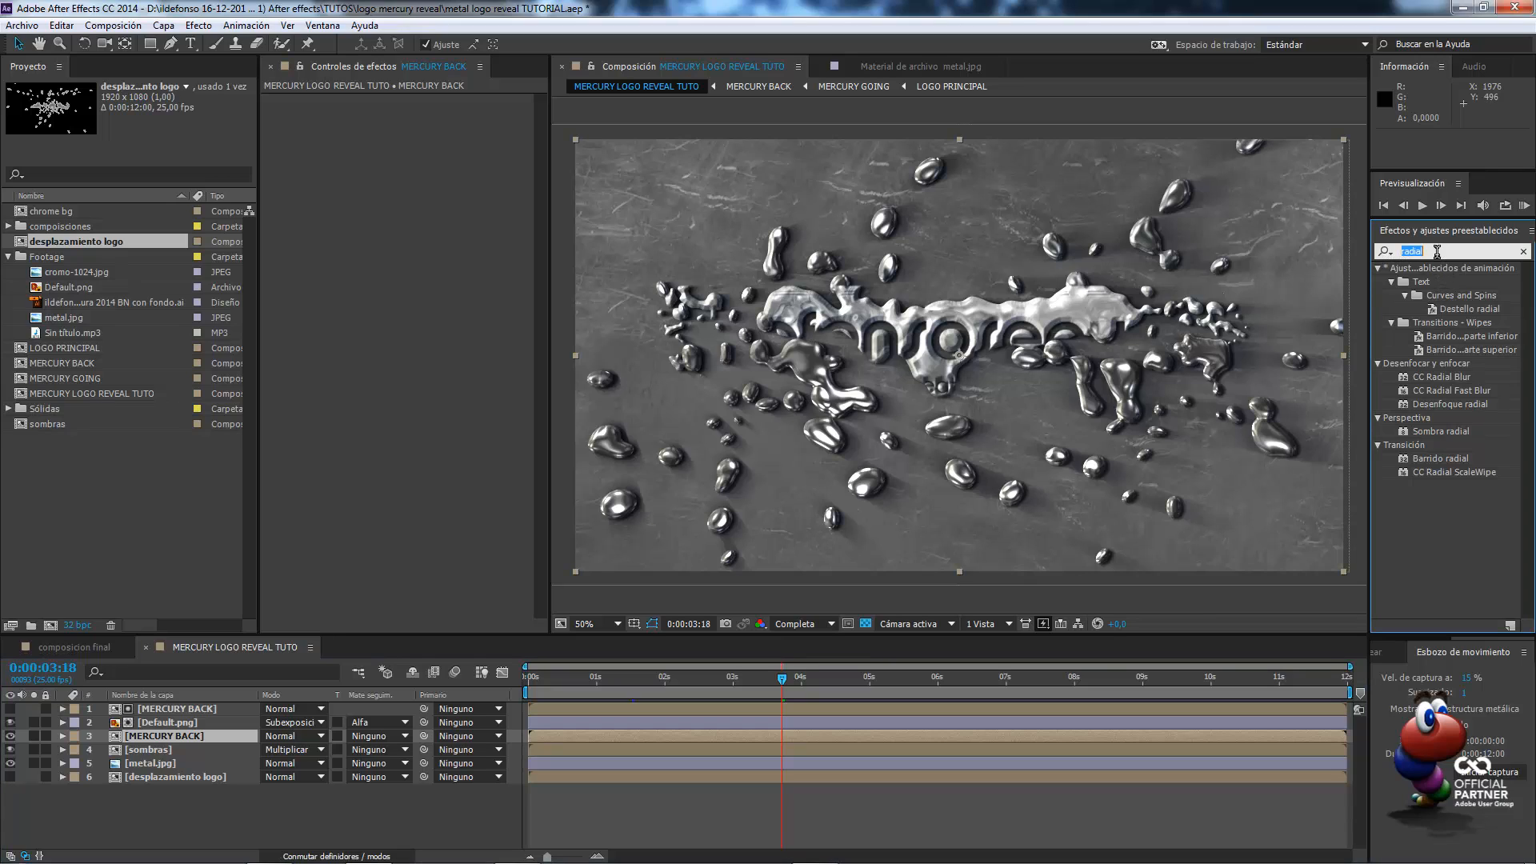
{"action": "type", "text": "desplaza"}
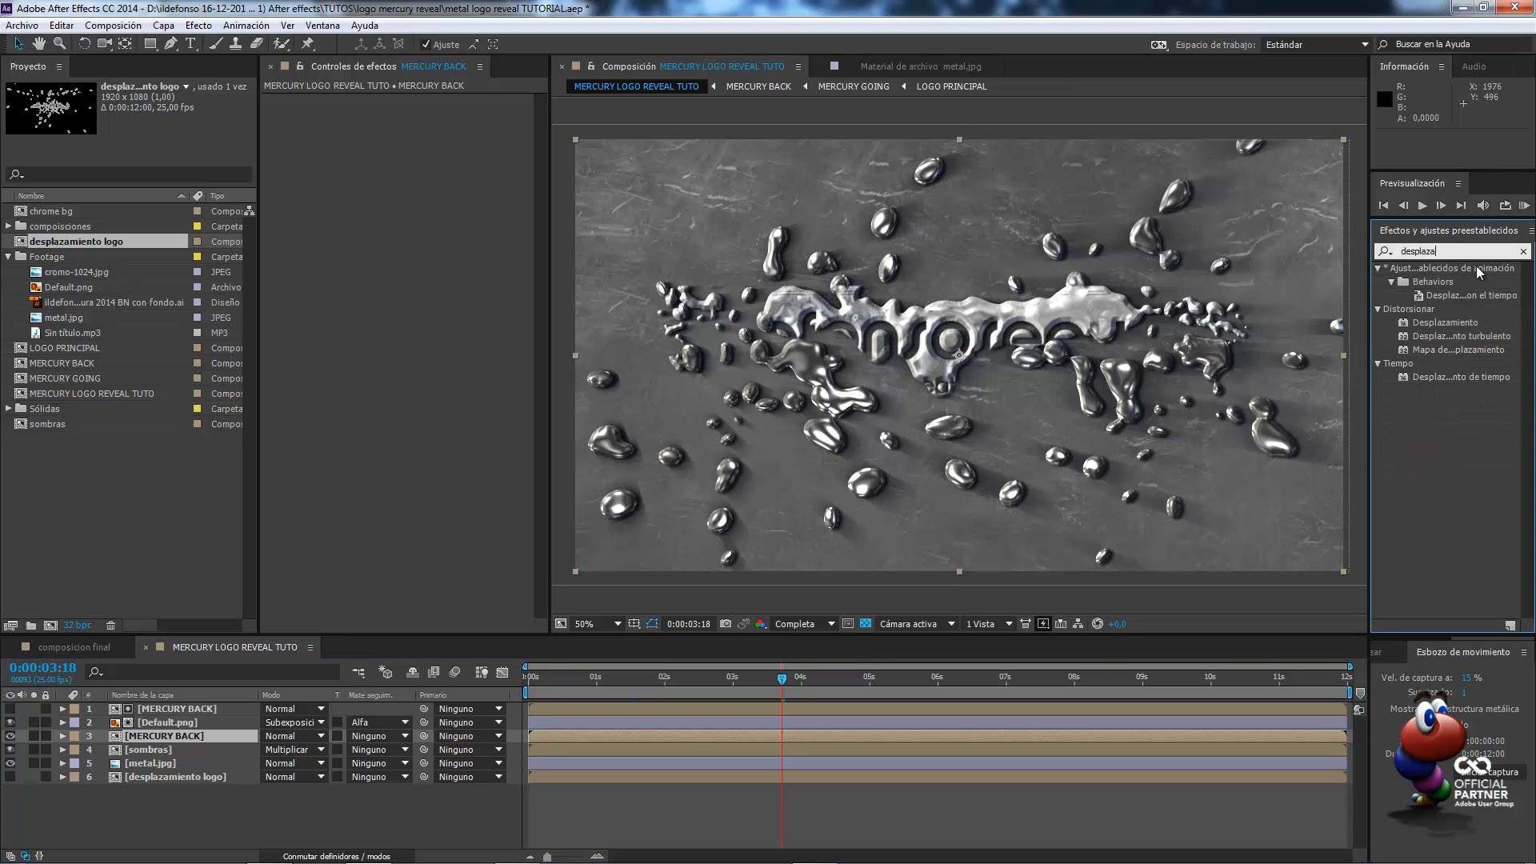
{"action": "left_click", "coordinate": [1470, 348]}
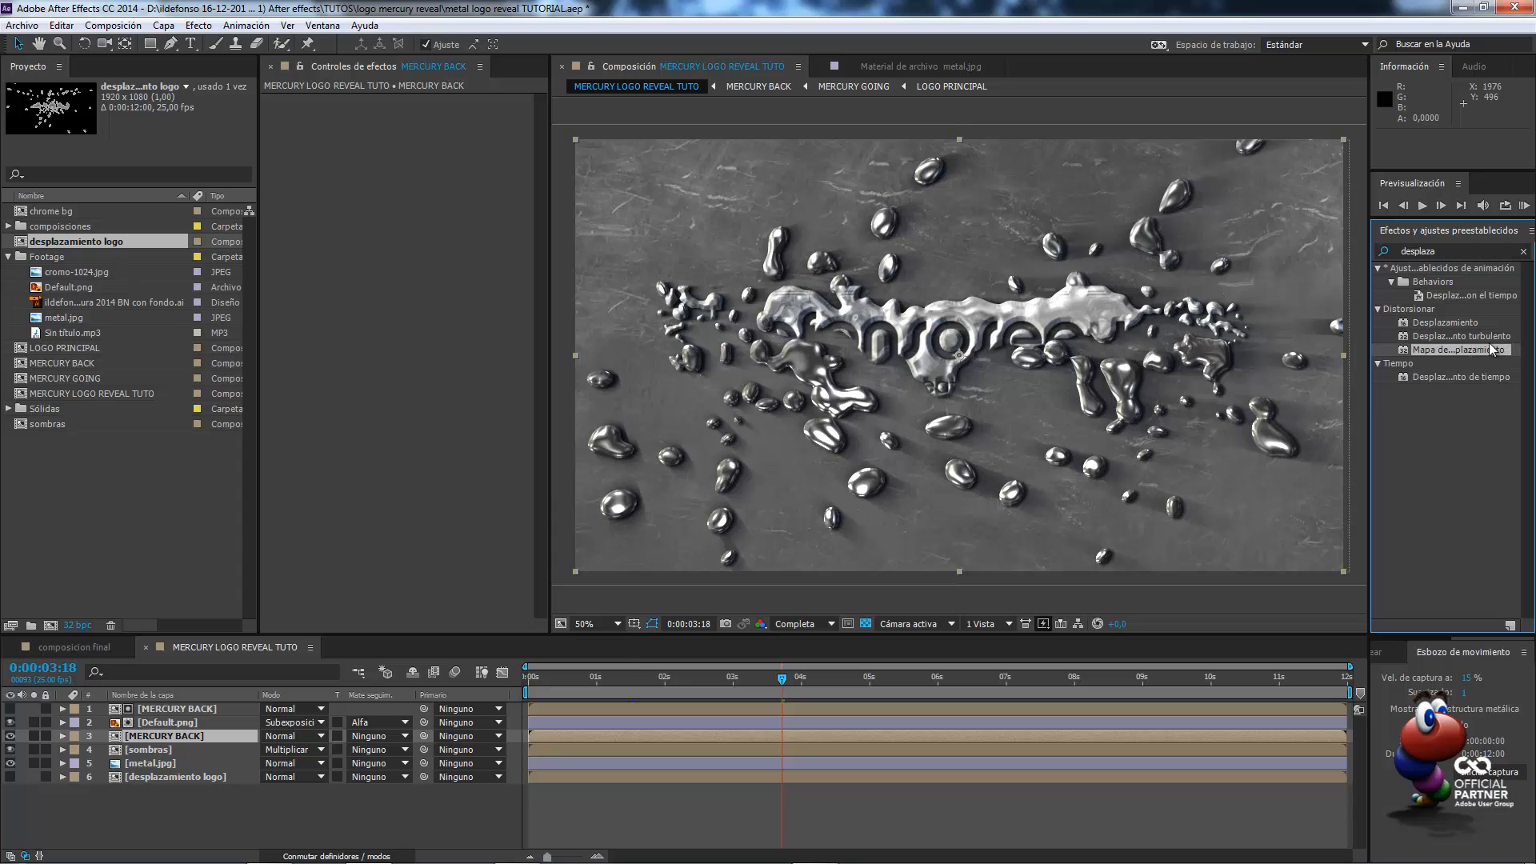
{"action": "left_click_drag", "start_coordinate": [1480, 349], "coordinate": [483, 223]}
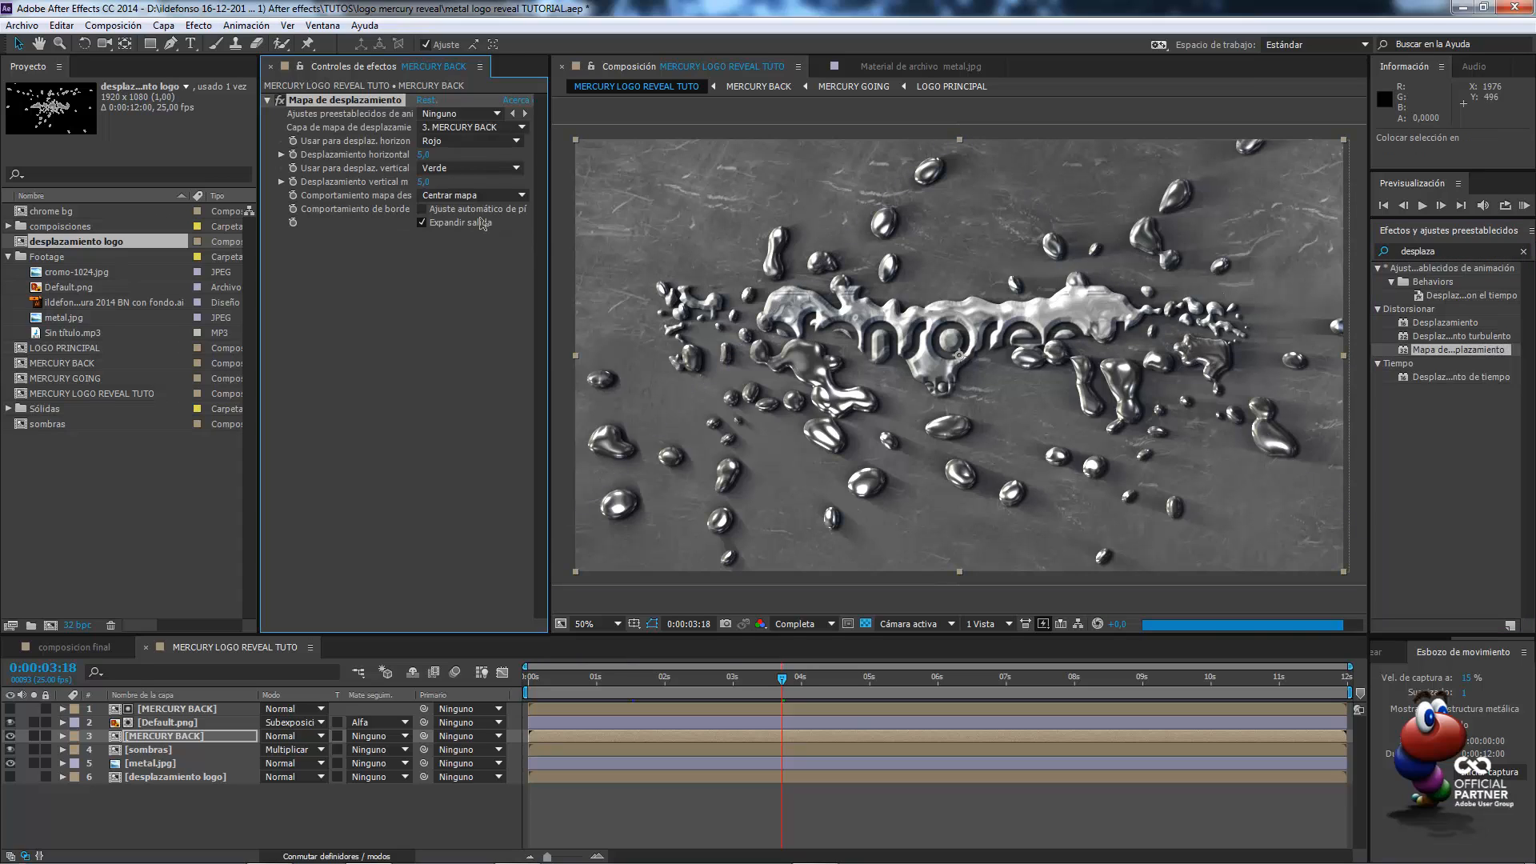
Set the displacement map layer to desplazamiento logo and compare the image with the effect off and on
{"action": "left_click", "coordinate": [499, 131]}
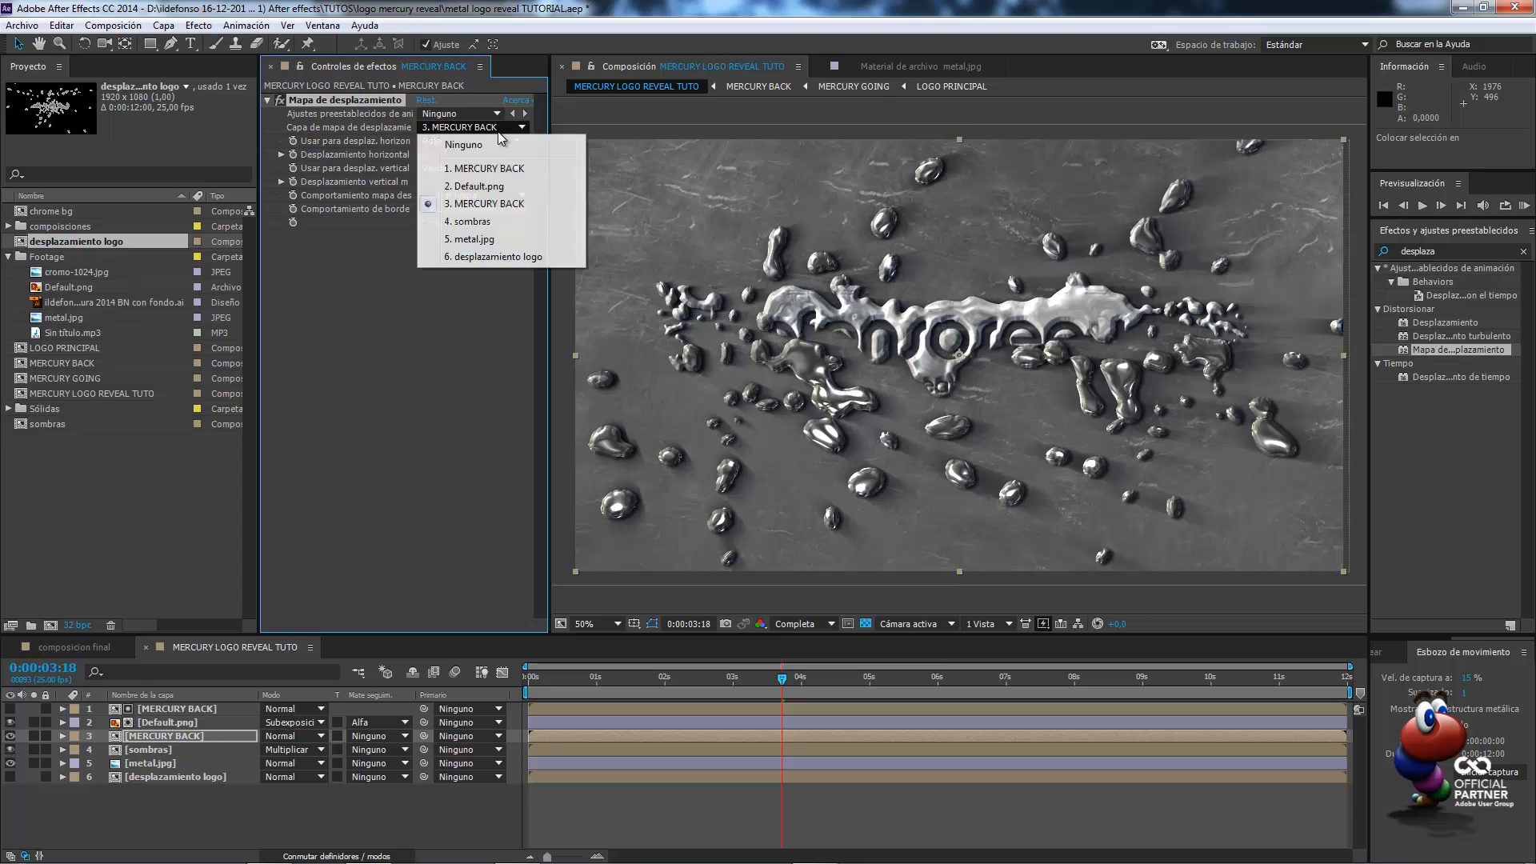
{"action": "left_click", "coordinate": [519, 258]}
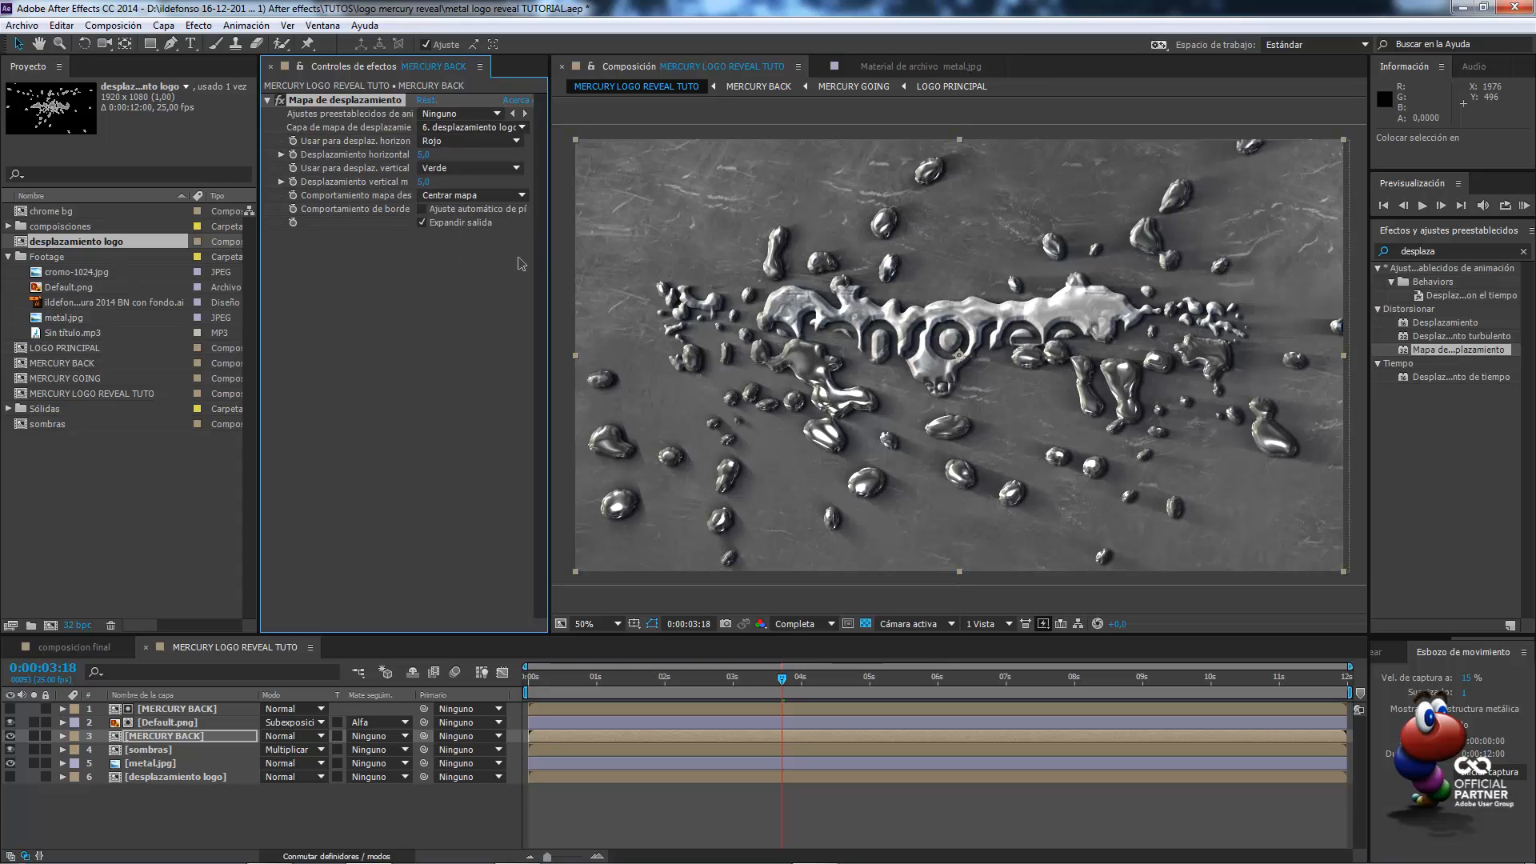
{"action": "left_click", "coordinate": [277, 100]}
{"action": "left_click", "coordinate": [278, 99]}
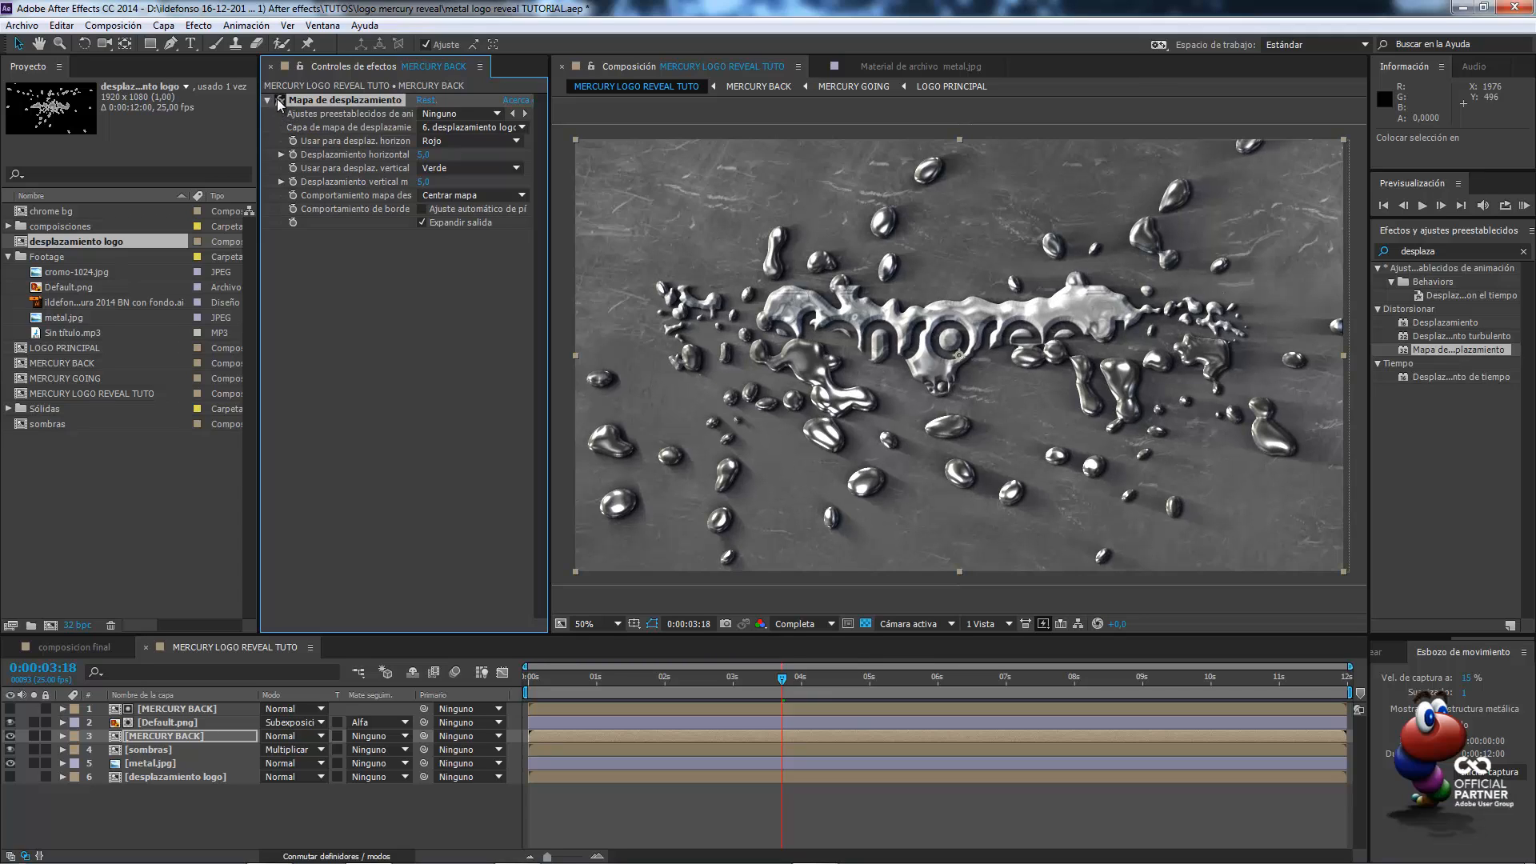
{"action": "left_click", "coordinate": [278, 99]}
{"action": "left_click", "coordinate": [278, 99]}
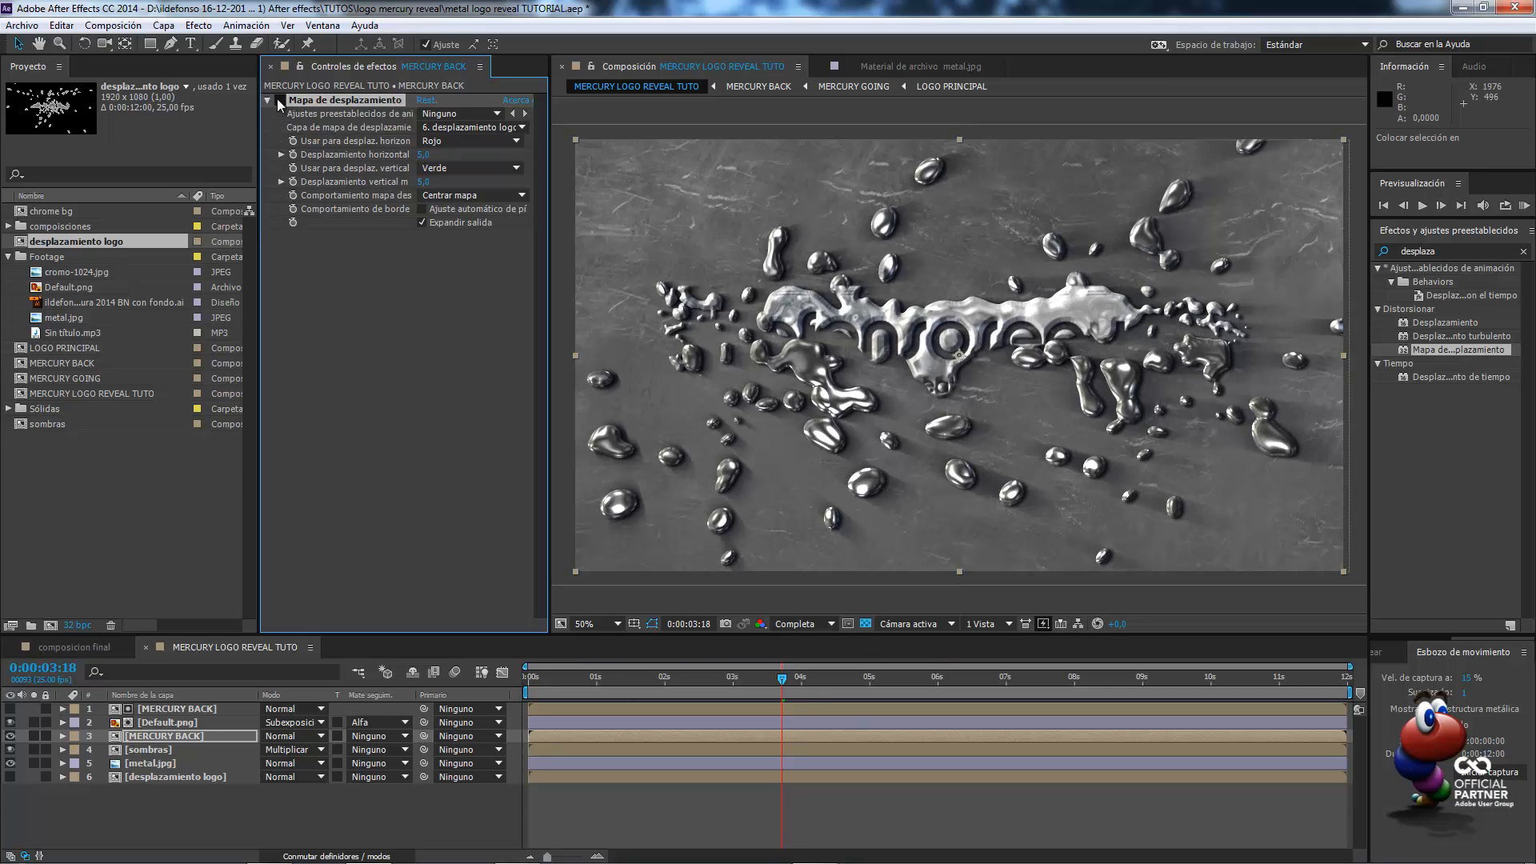
{"action": "left_click", "coordinate": [278, 99]}
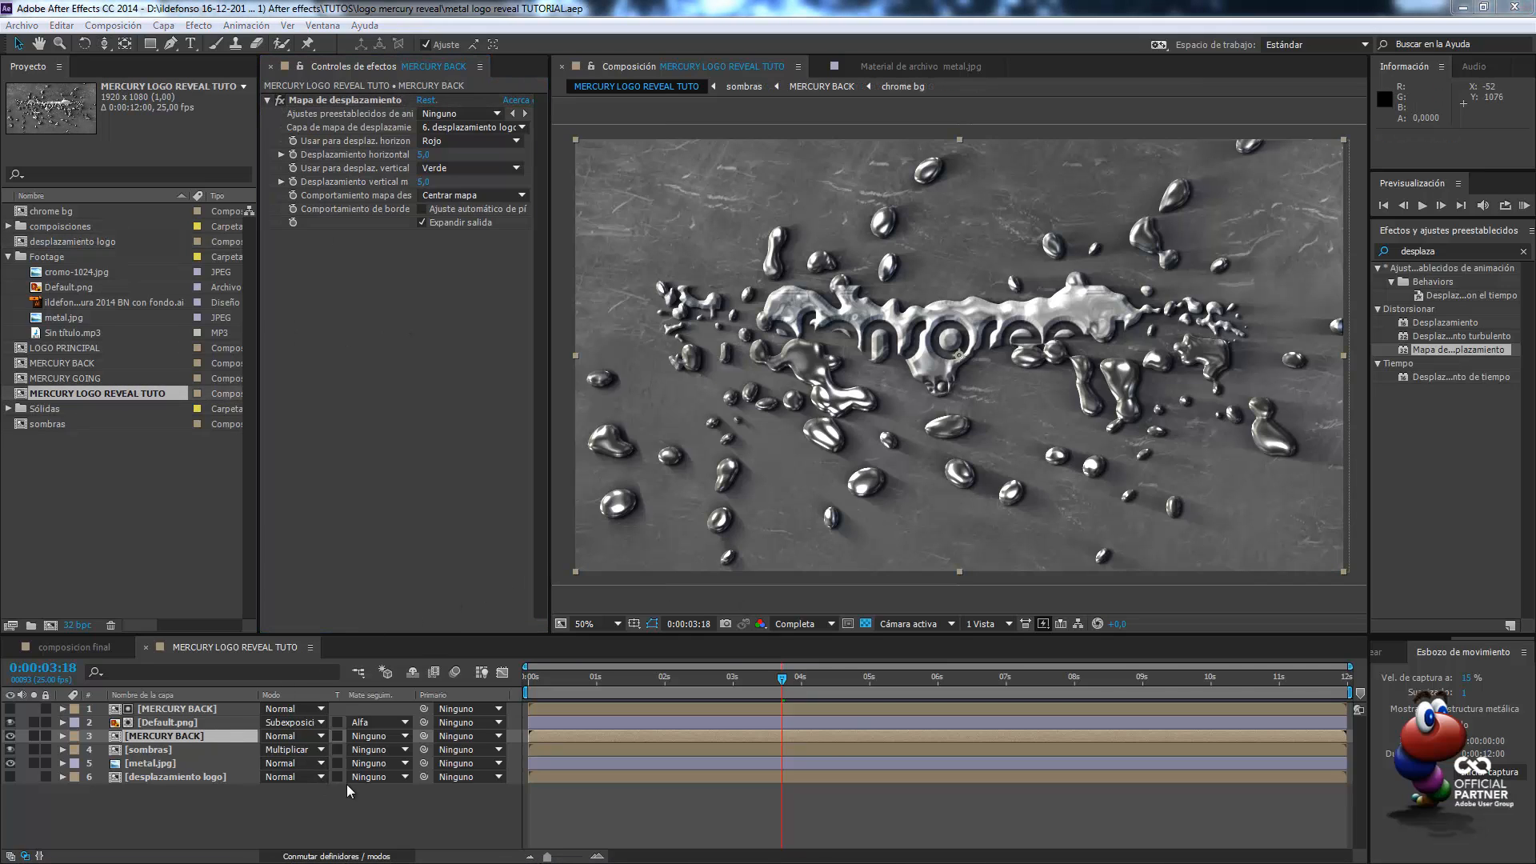
Turn all six layers of MERCURY LOGO REVEAL TUTO into 3D layers
{"action": "left_click", "coordinate": [348, 855]}
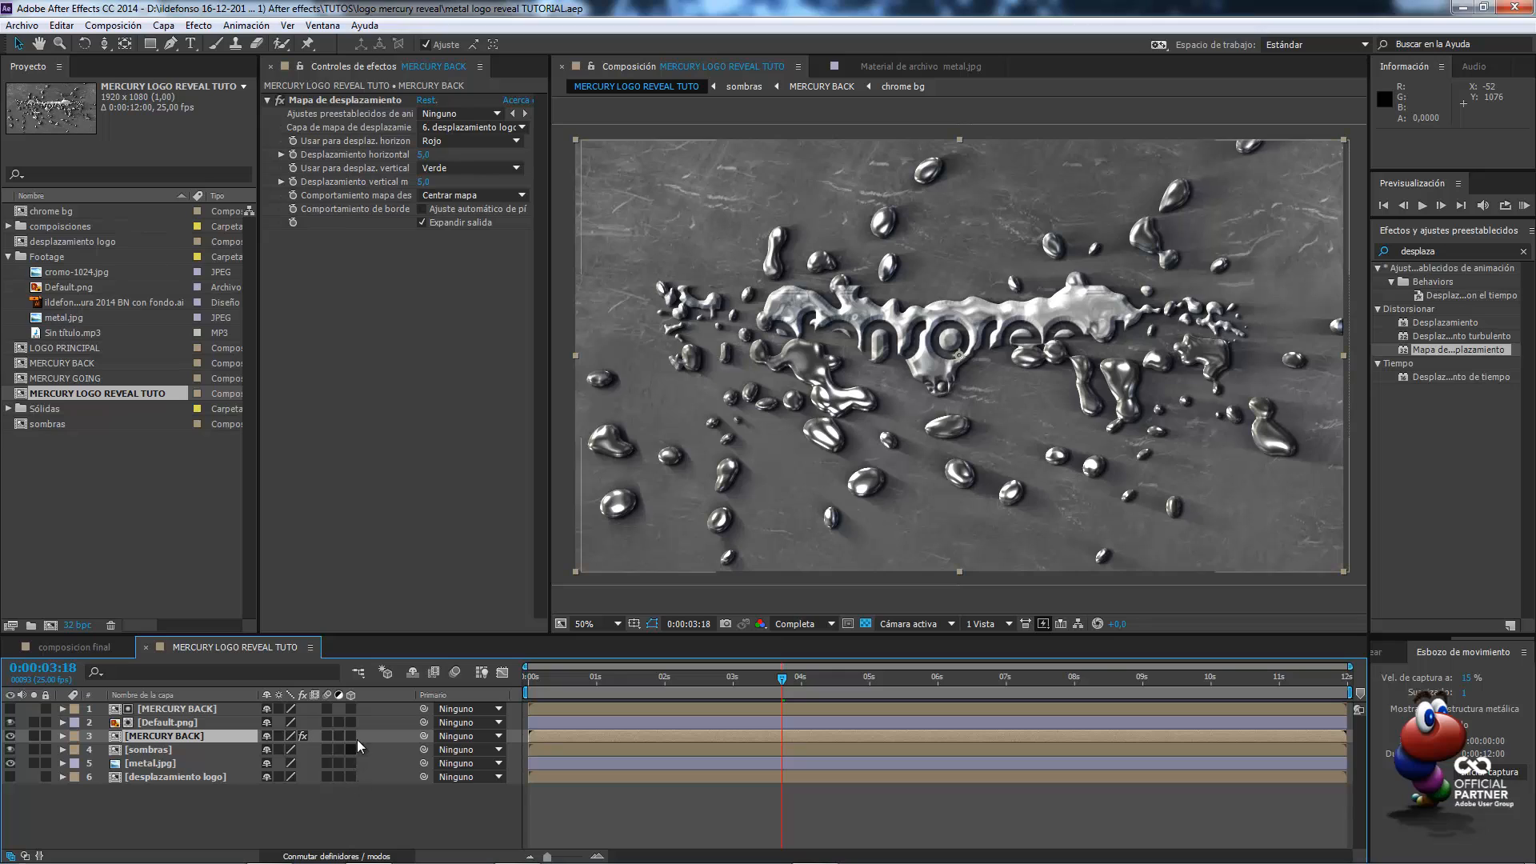
{"action": "left_click", "coordinate": [352, 709]}
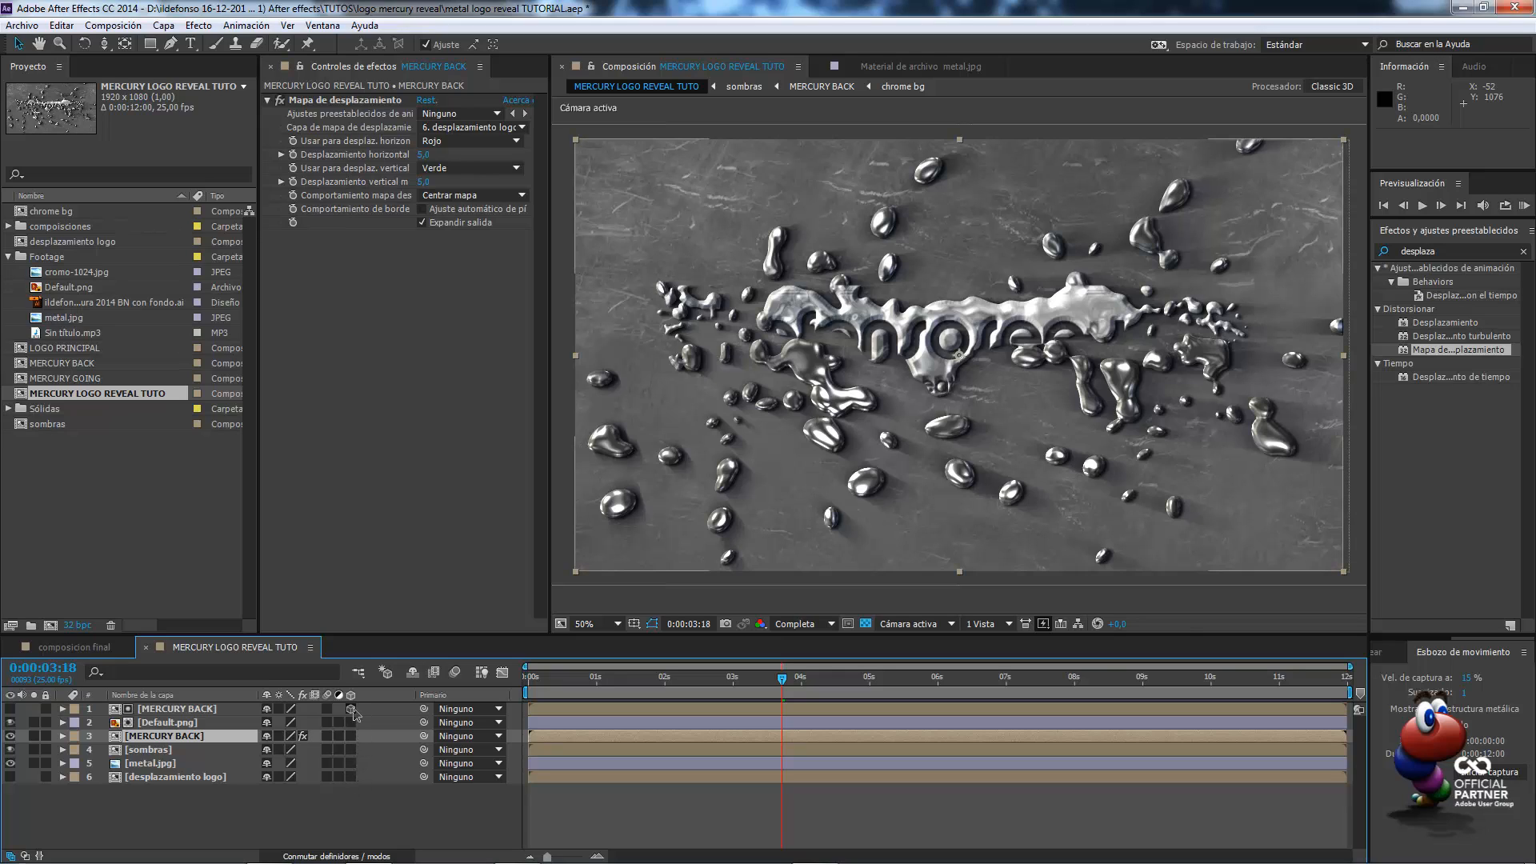
{"action": "left_click", "coordinate": [351, 722]}
{"action": "left_click", "coordinate": [350, 736]}
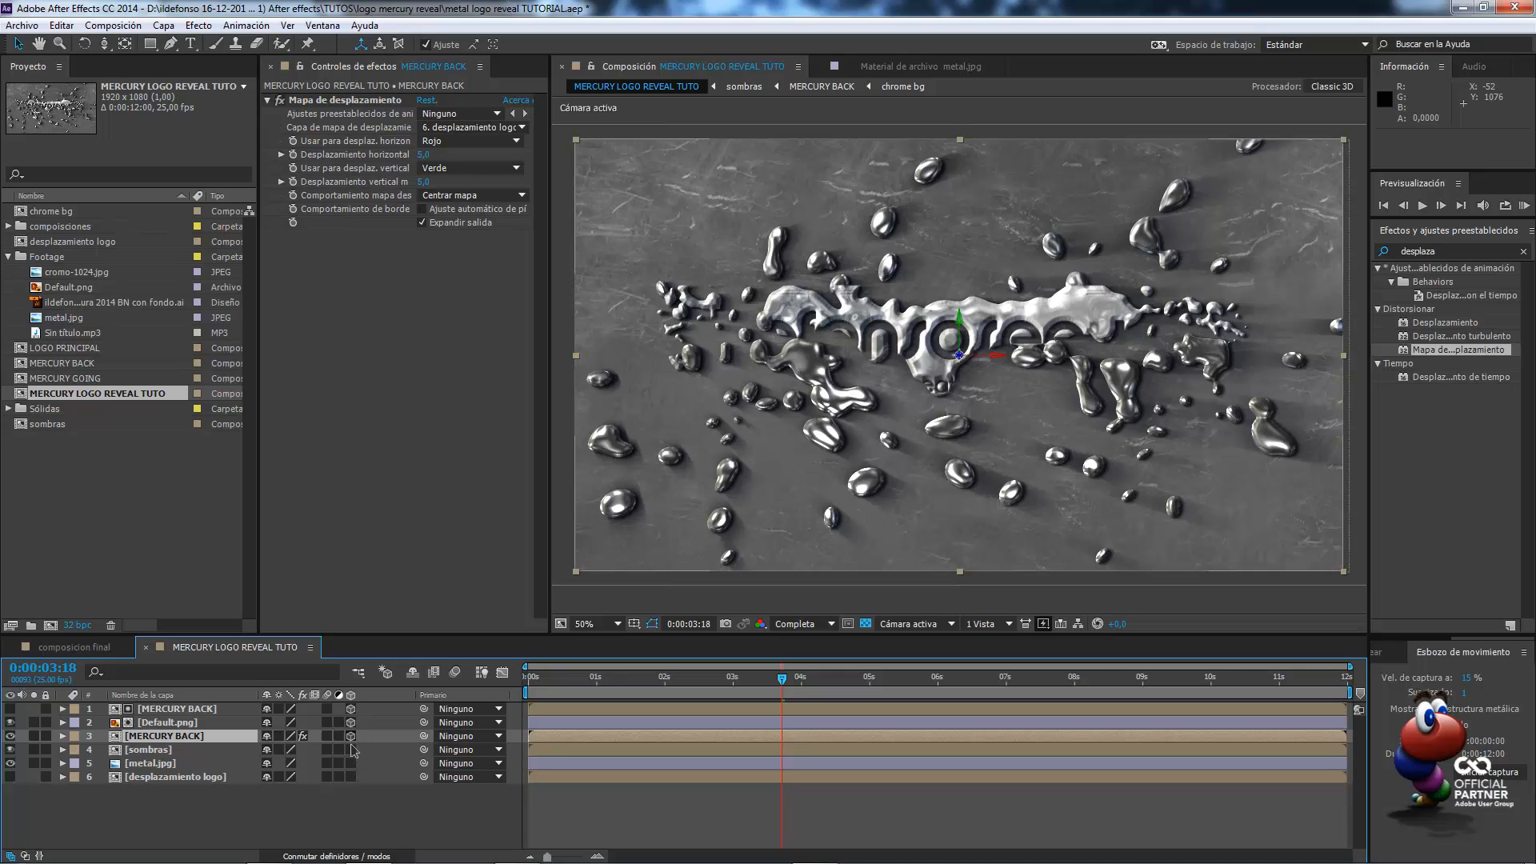
{"action": "left_click", "coordinate": [351, 750]}
{"action": "left_click", "coordinate": [351, 763]}
{"action": "left_click", "coordinate": [350, 776]}
Create a two-node camera with depth of field enabled and move it above all the other layers
{"action": "right_click", "coordinate": [275, 809]}
{"action": "mouse_move", "coordinate": [332, 640]}
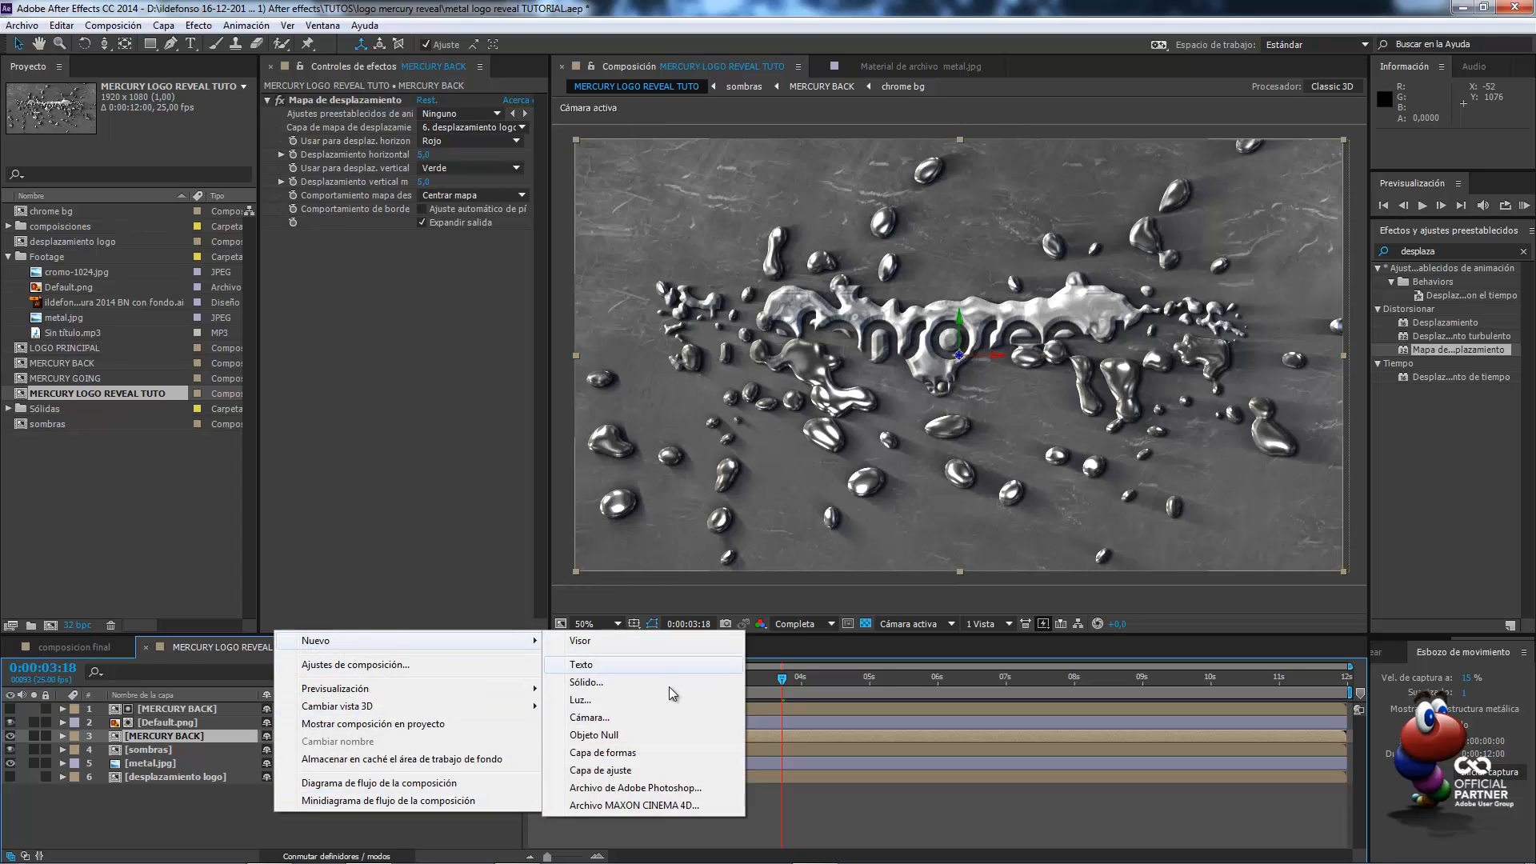
{"action": "left_click", "coordinate": [611, 717]}
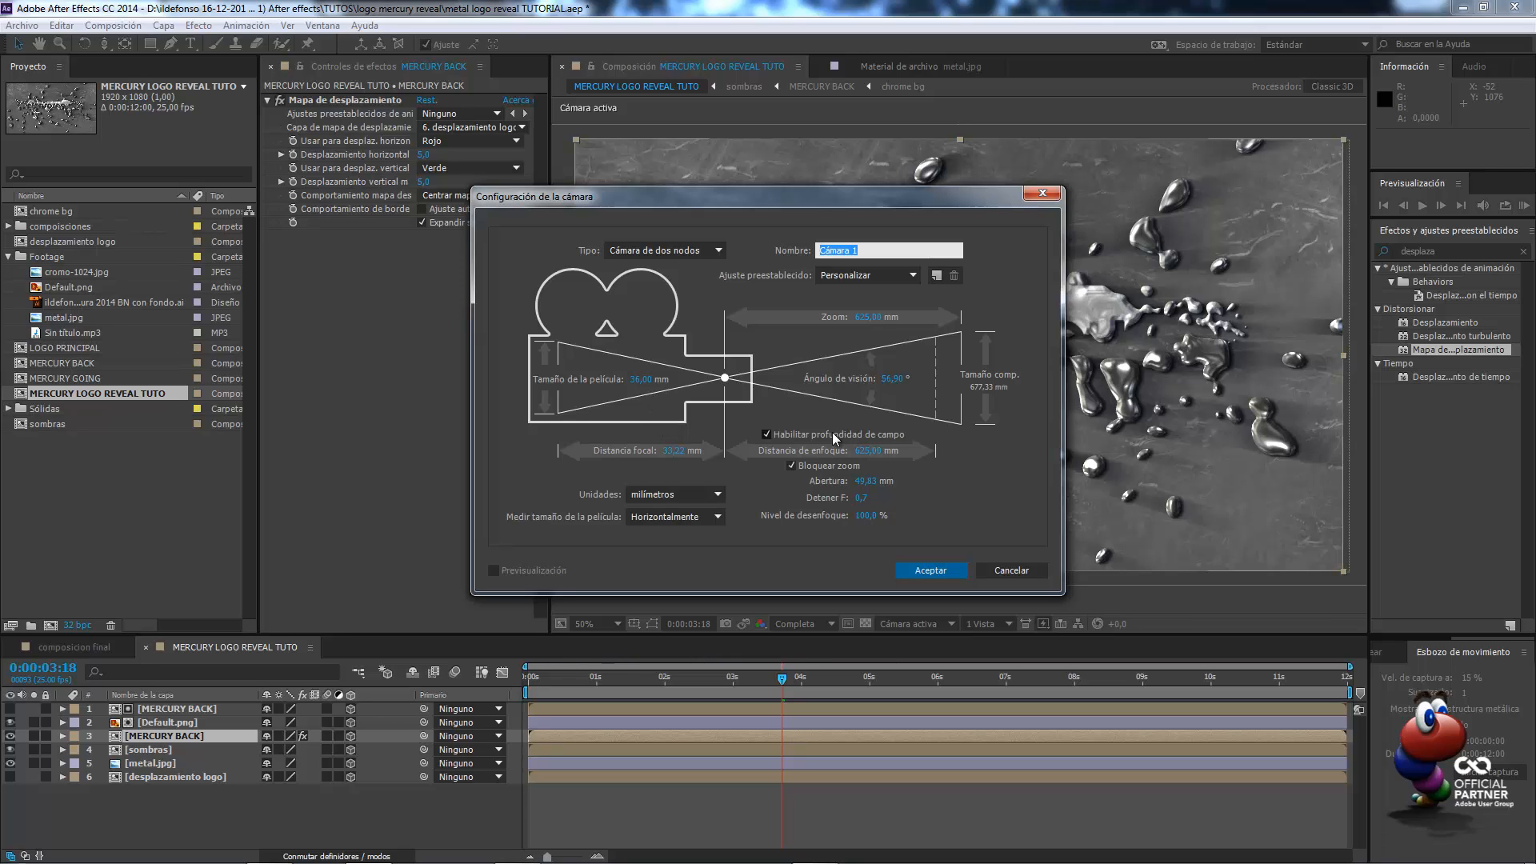
{"action": "left_click", "coordinate": [930, 569]}
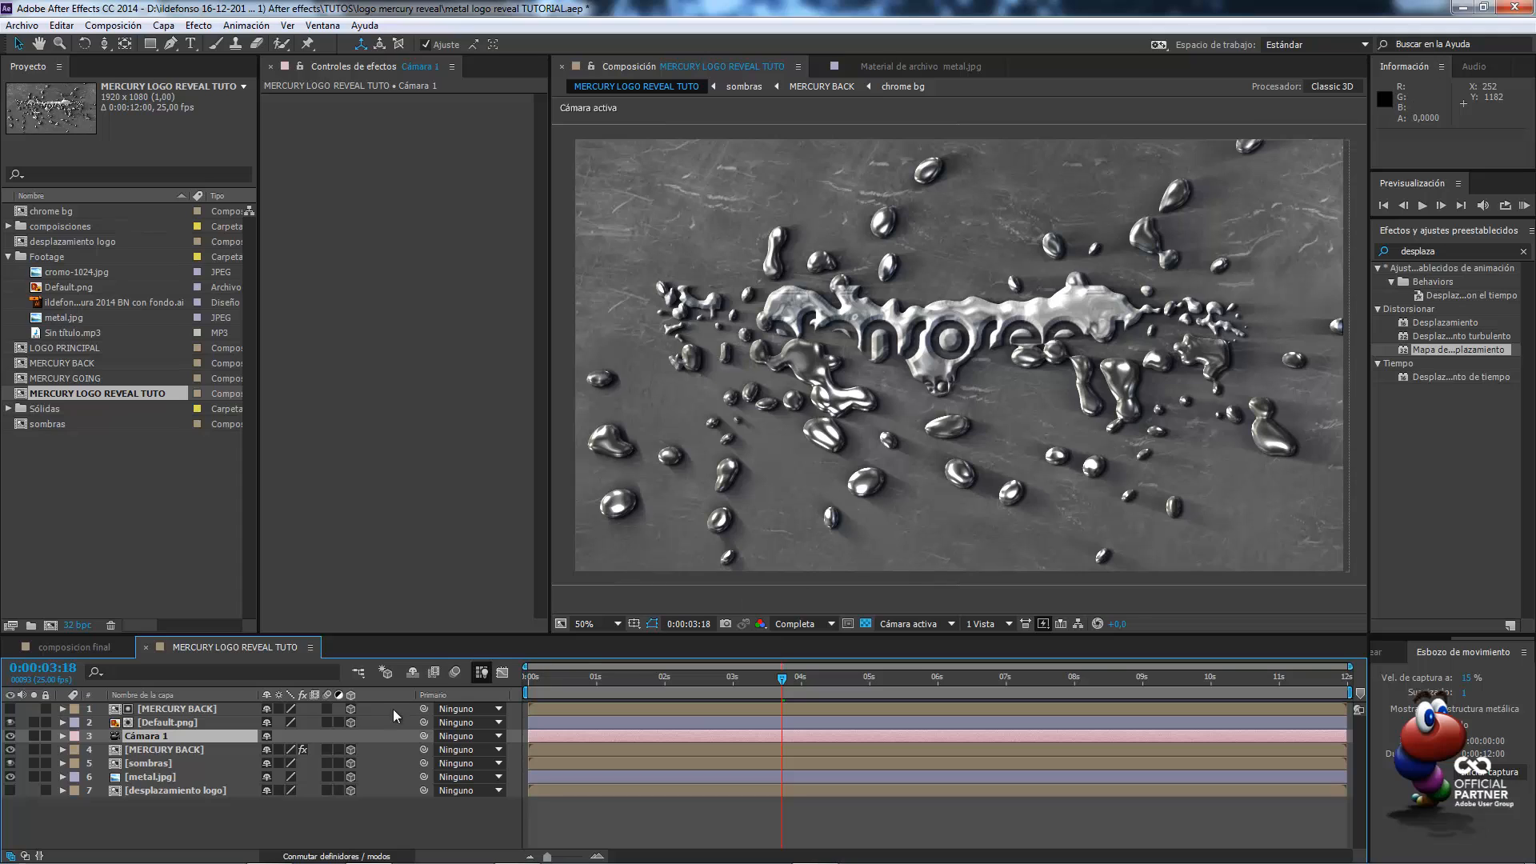
{"action": "left_click_drag", "start_coordinate": [191, 736], "coordinate": [195, 704]}
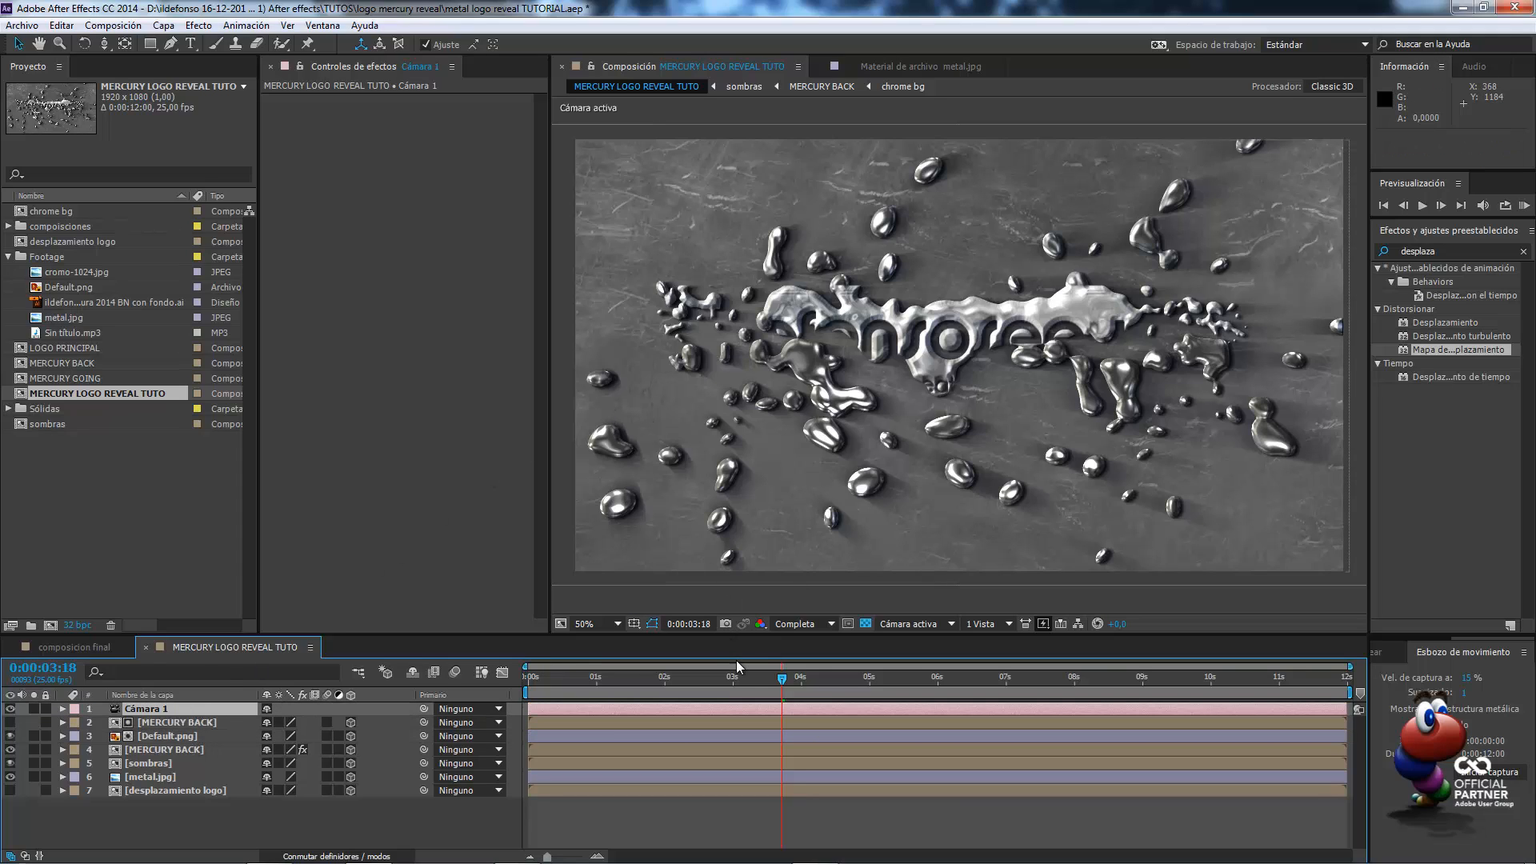
Go to 0:00:00:00 and push the camera in towards the logo to a Z position of about -984
{"action": "left_click_drag", "start_coordinate": [744, 680], "coordinate": [499, 688]}
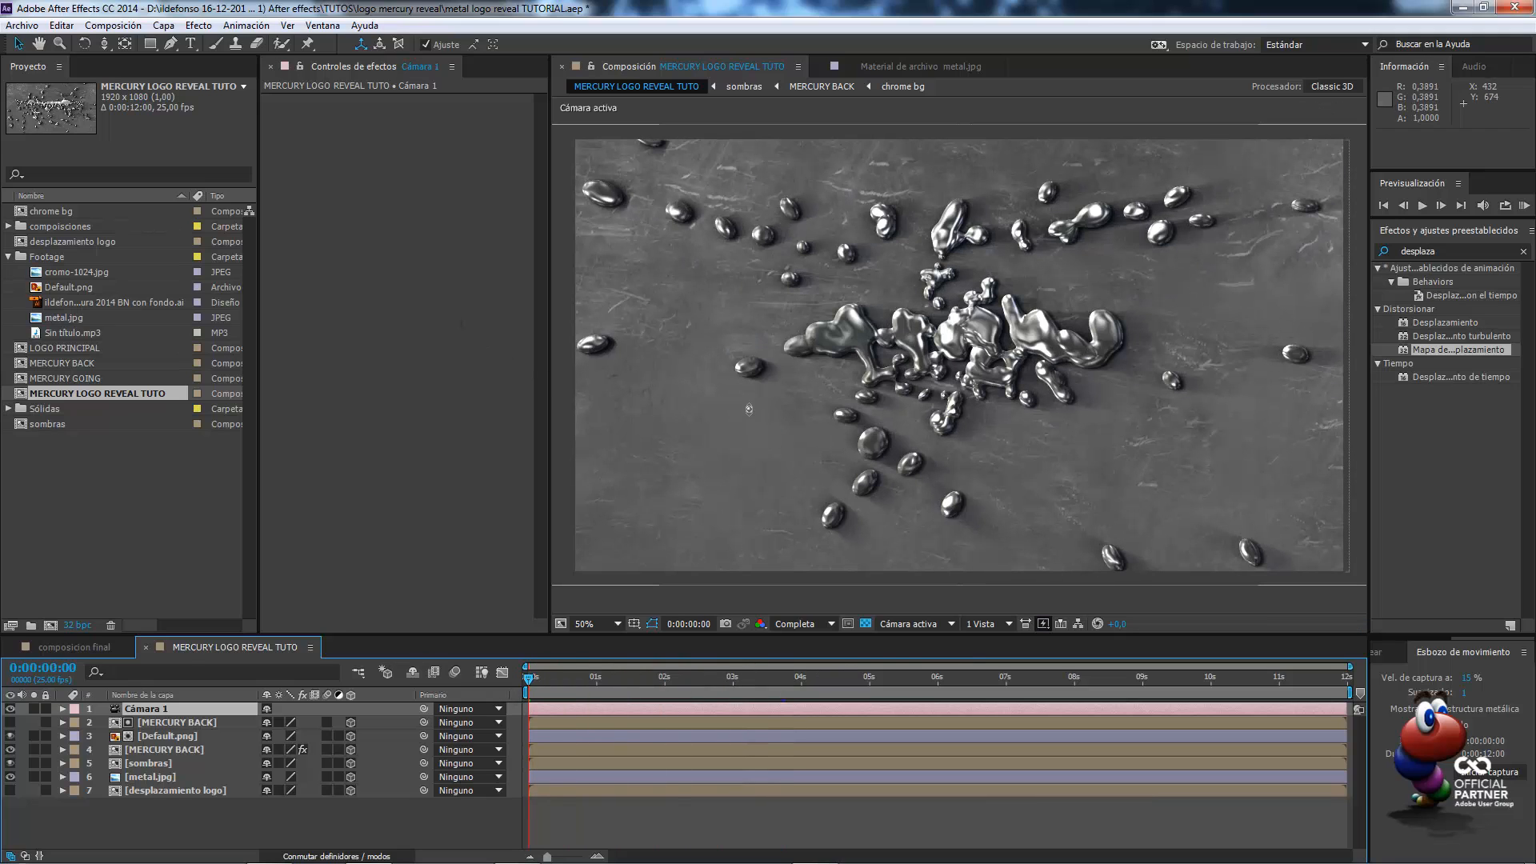
{"action": "key", "text": "c"}
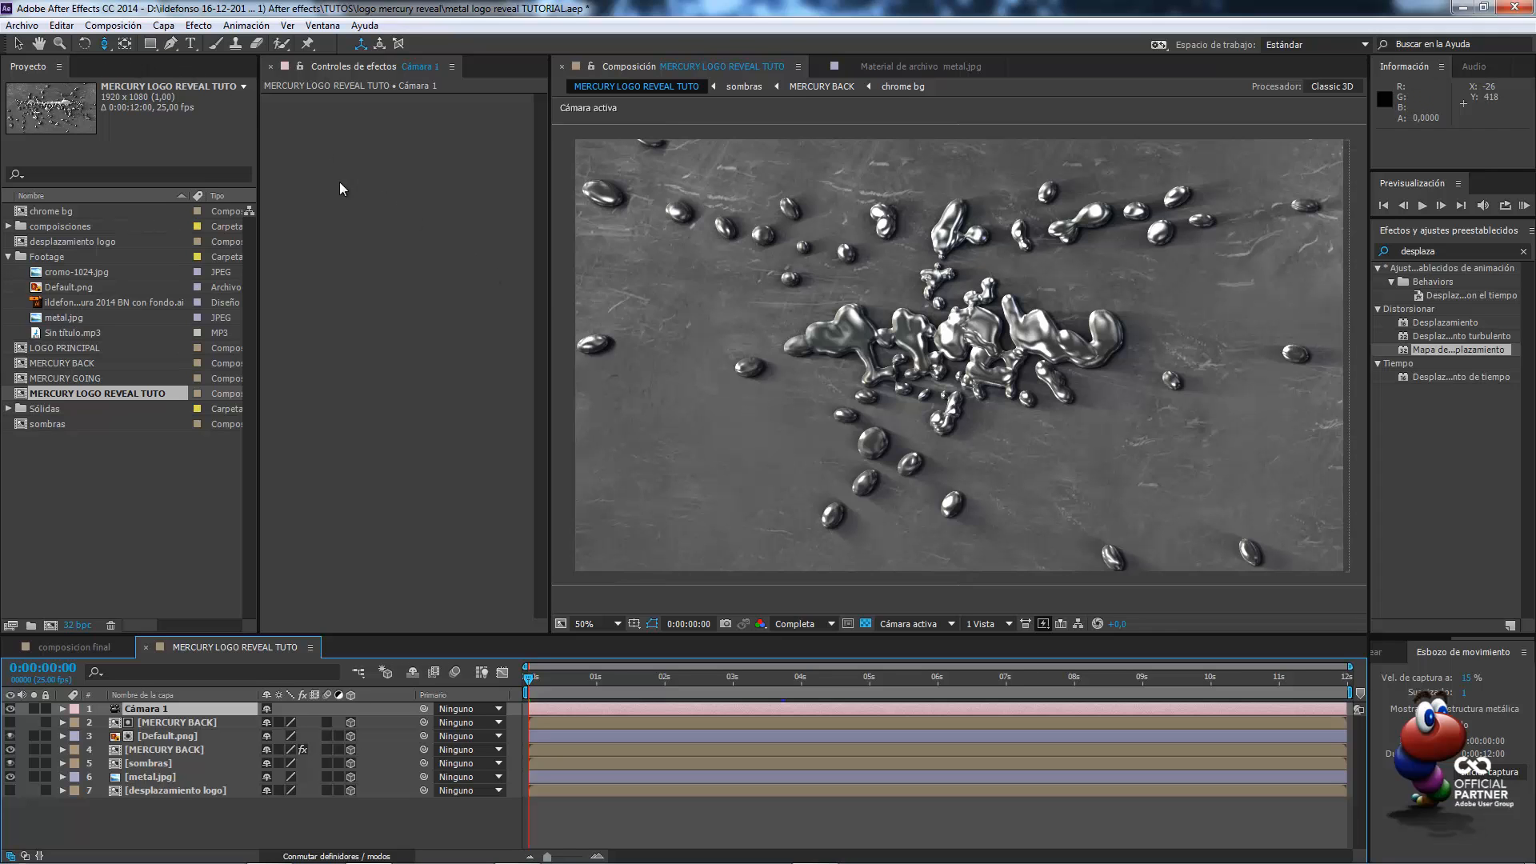
{"action": "left_click_drag", "start_coordinate": [672, 331], "coordinate": [805, 314]}
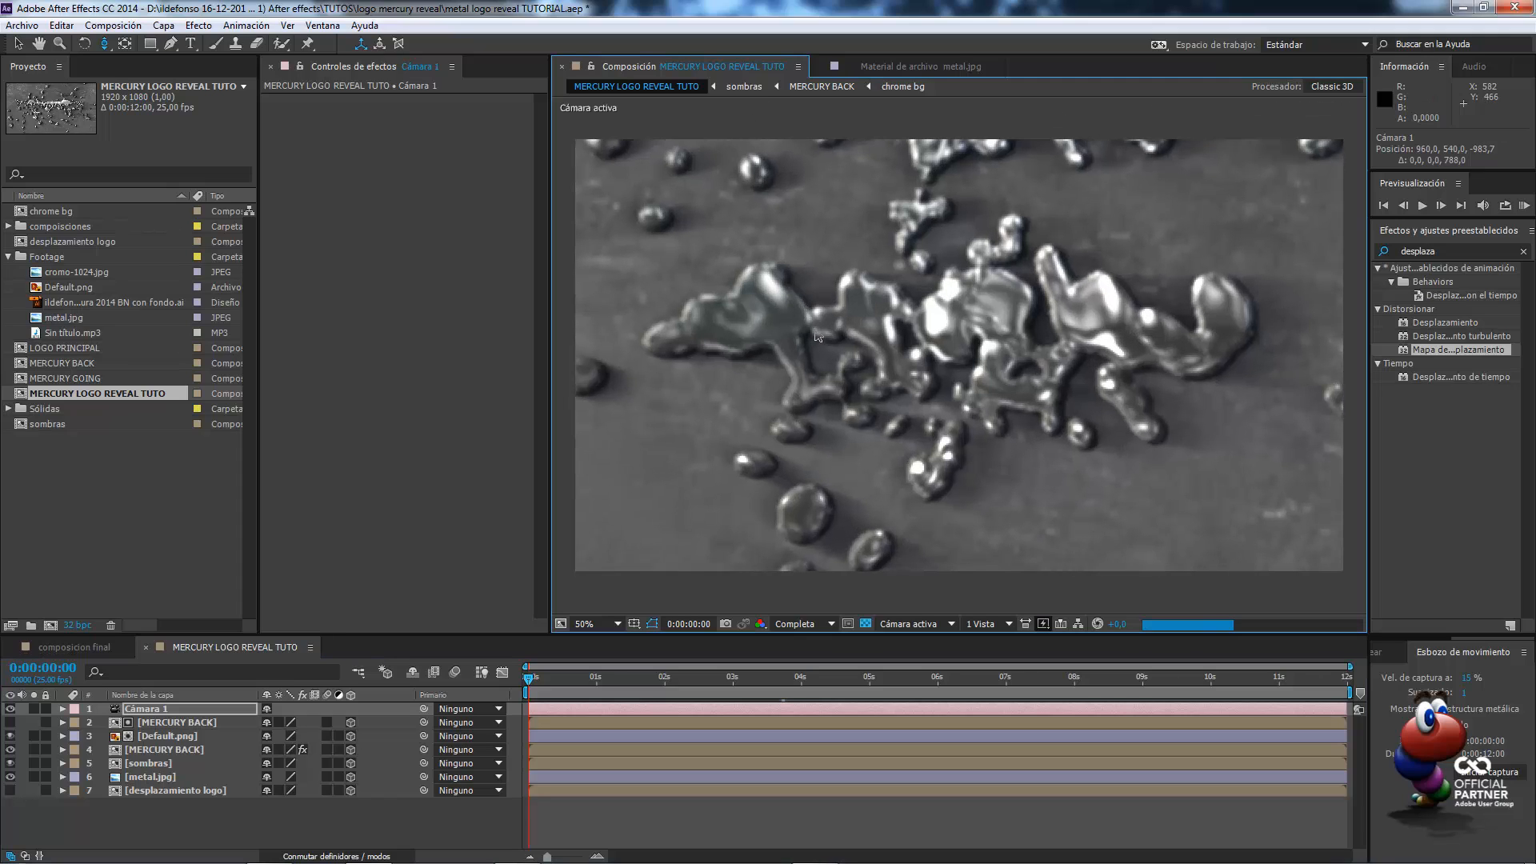
Set the preview resolution to half and orbit the camera into a low, angled close-up at about 856, 1066, -549
{"action": "left_click", "coordinate": [832, 624]}
{"action": "left_click", "coordinate": [807, 686]}
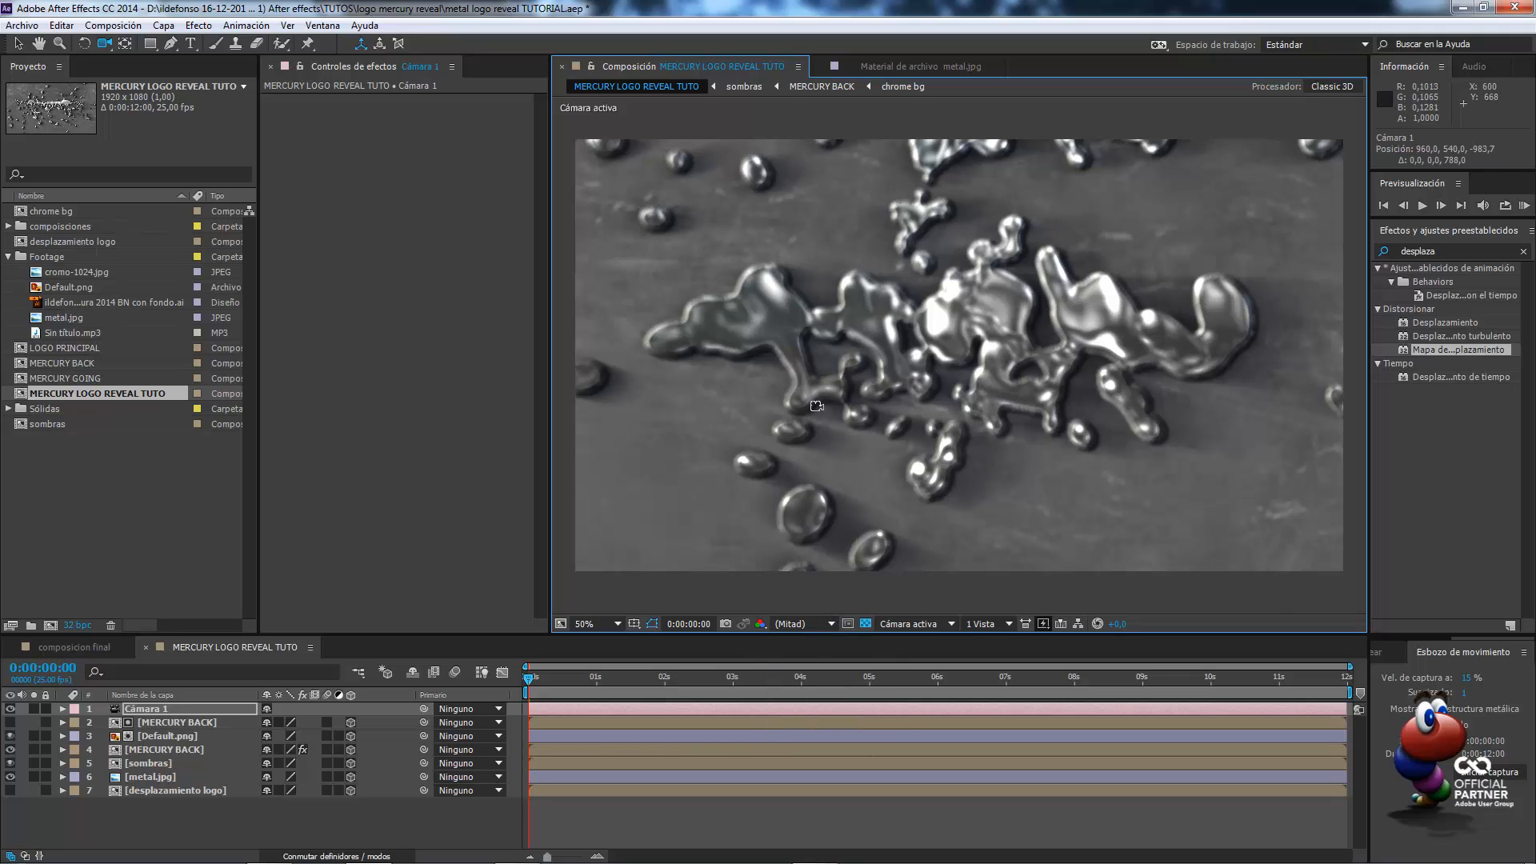
{"action": "left_click_drag", "start_coordinate": [816, 406], "coordinate": [856, 338]}
{"action": "key", "text": "c"}
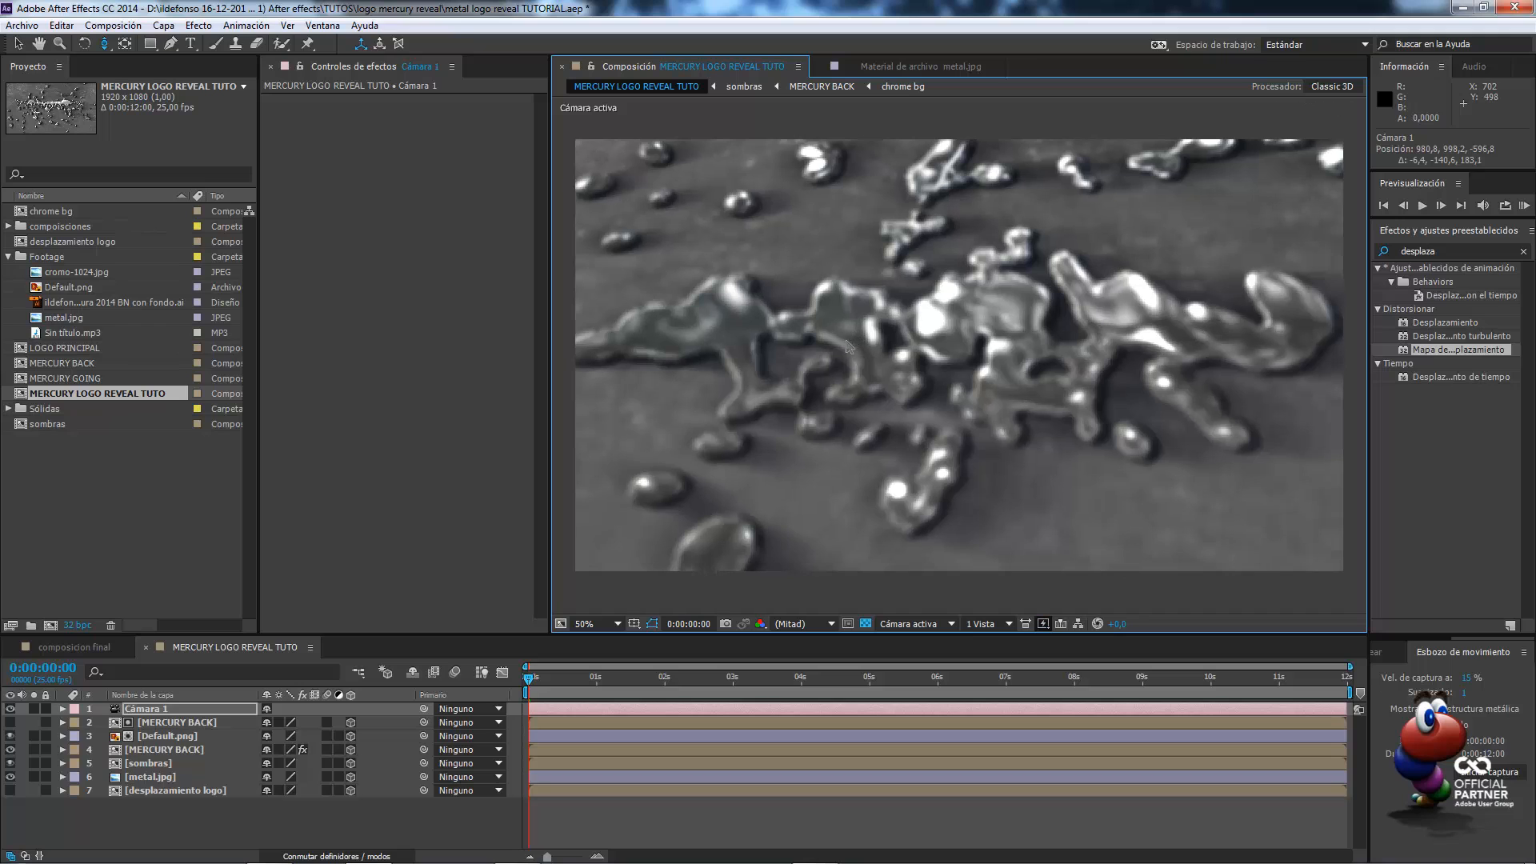
{"action": "key", "text": "c"}
{"action": "key", "text": "c"}
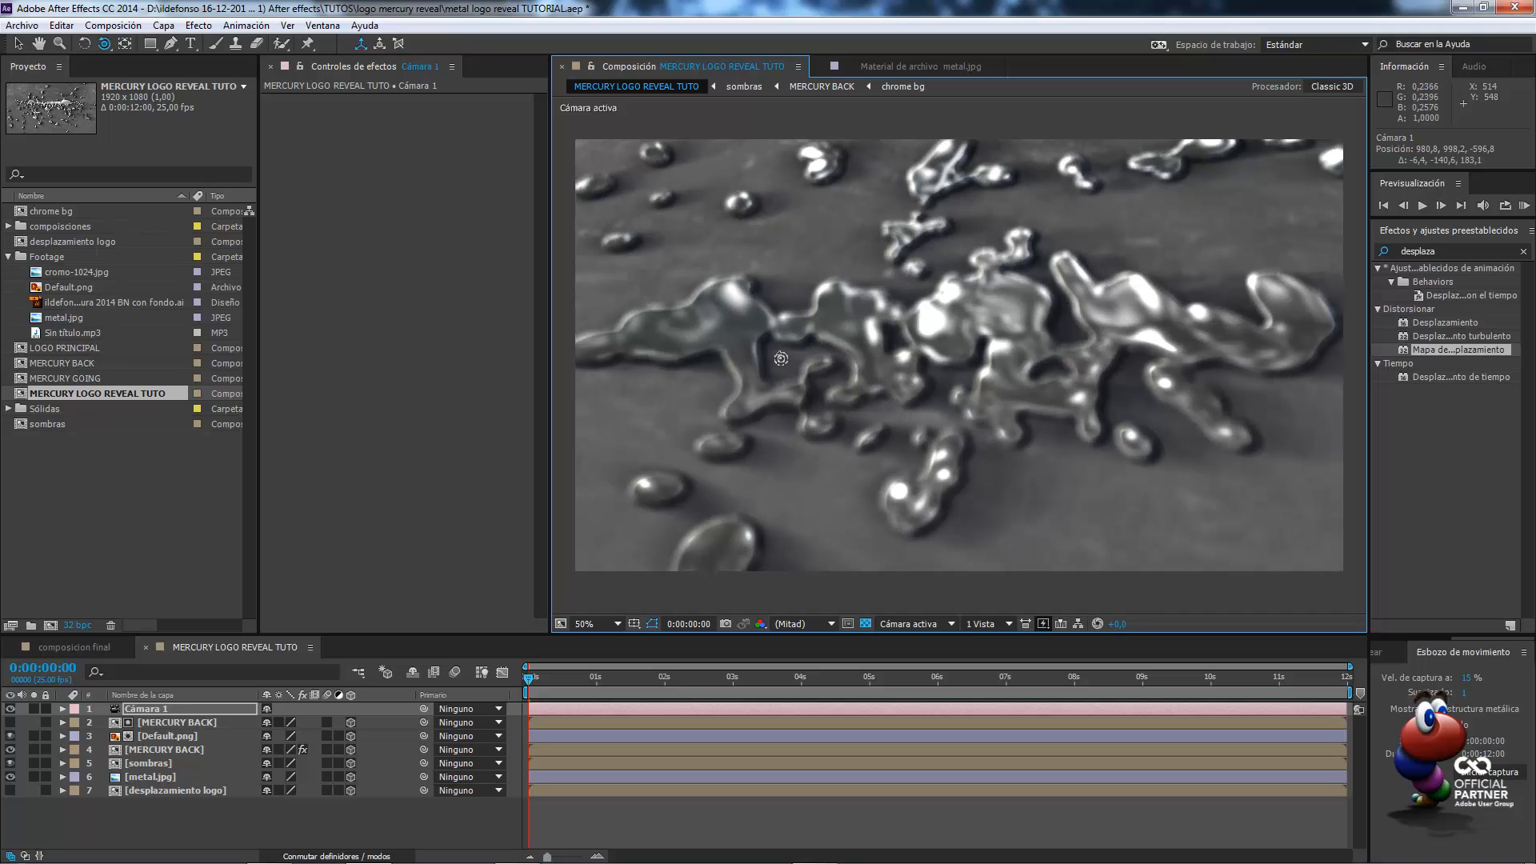
{"action": "left_click_drag", "start_coordinate": [775, 359], "coordinate": [891, 278]}
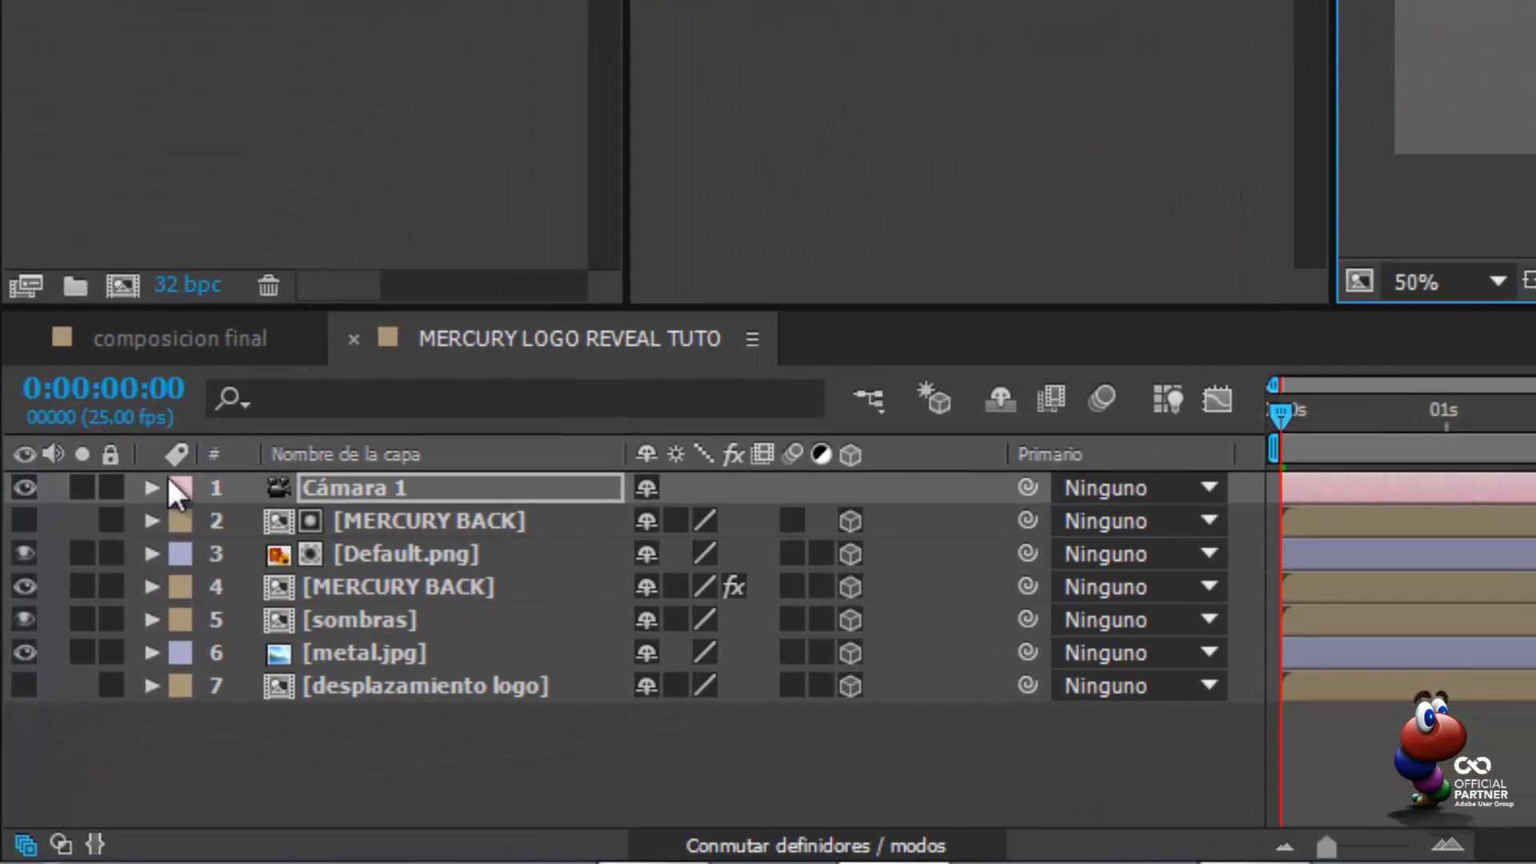
Add keyframes for the camera's point of interest and position at 0:00:00:00
{"action": "left_click", "coordinate": [152, 487]}
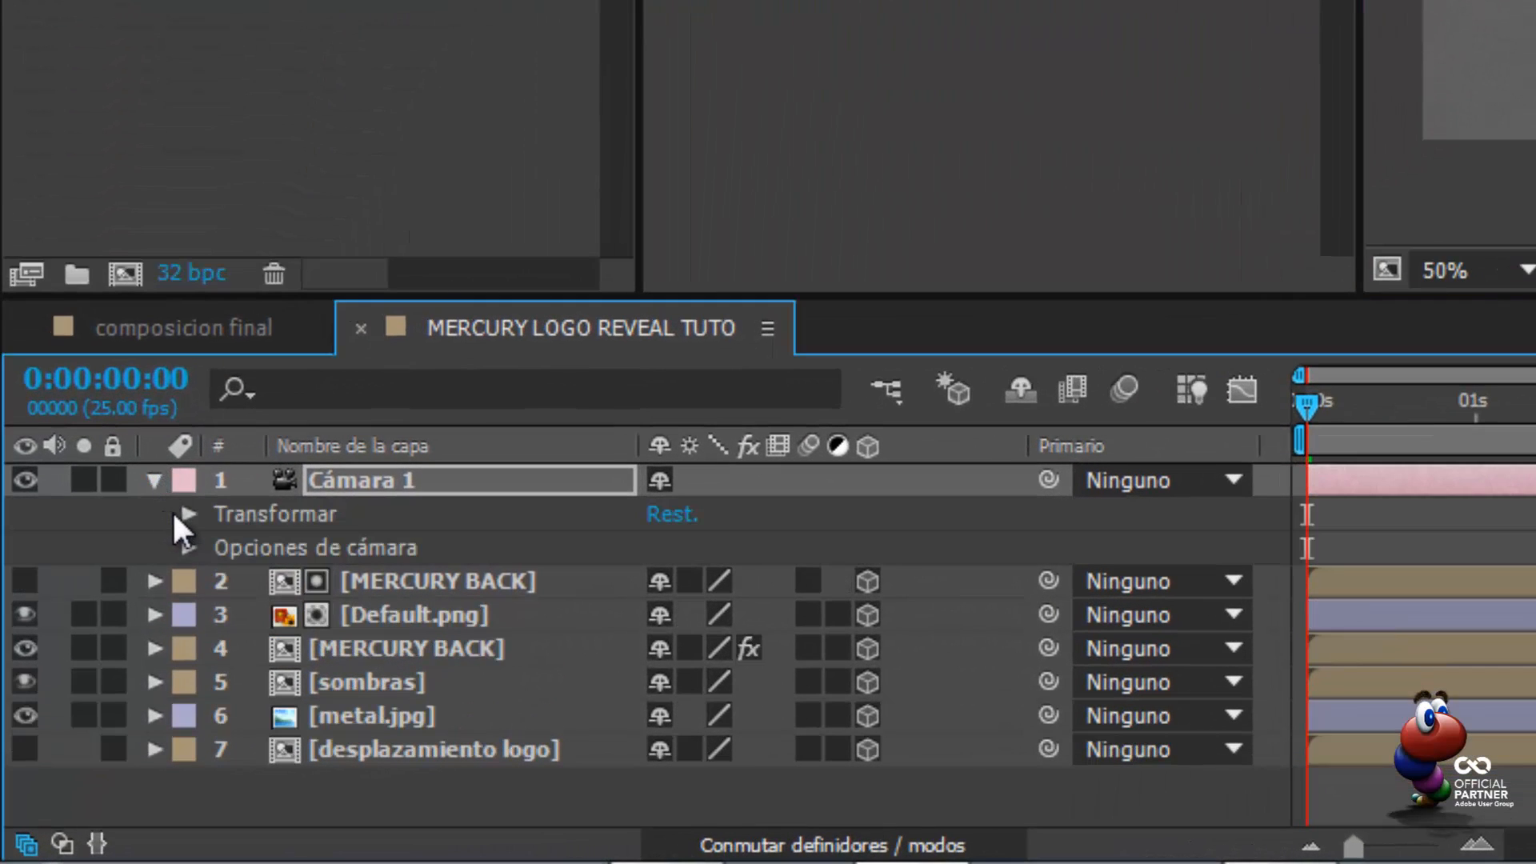
{"action": "left_click", "coordinate": [184, 514]}
{"action": "left_click", "coordinate": [253, 547]}
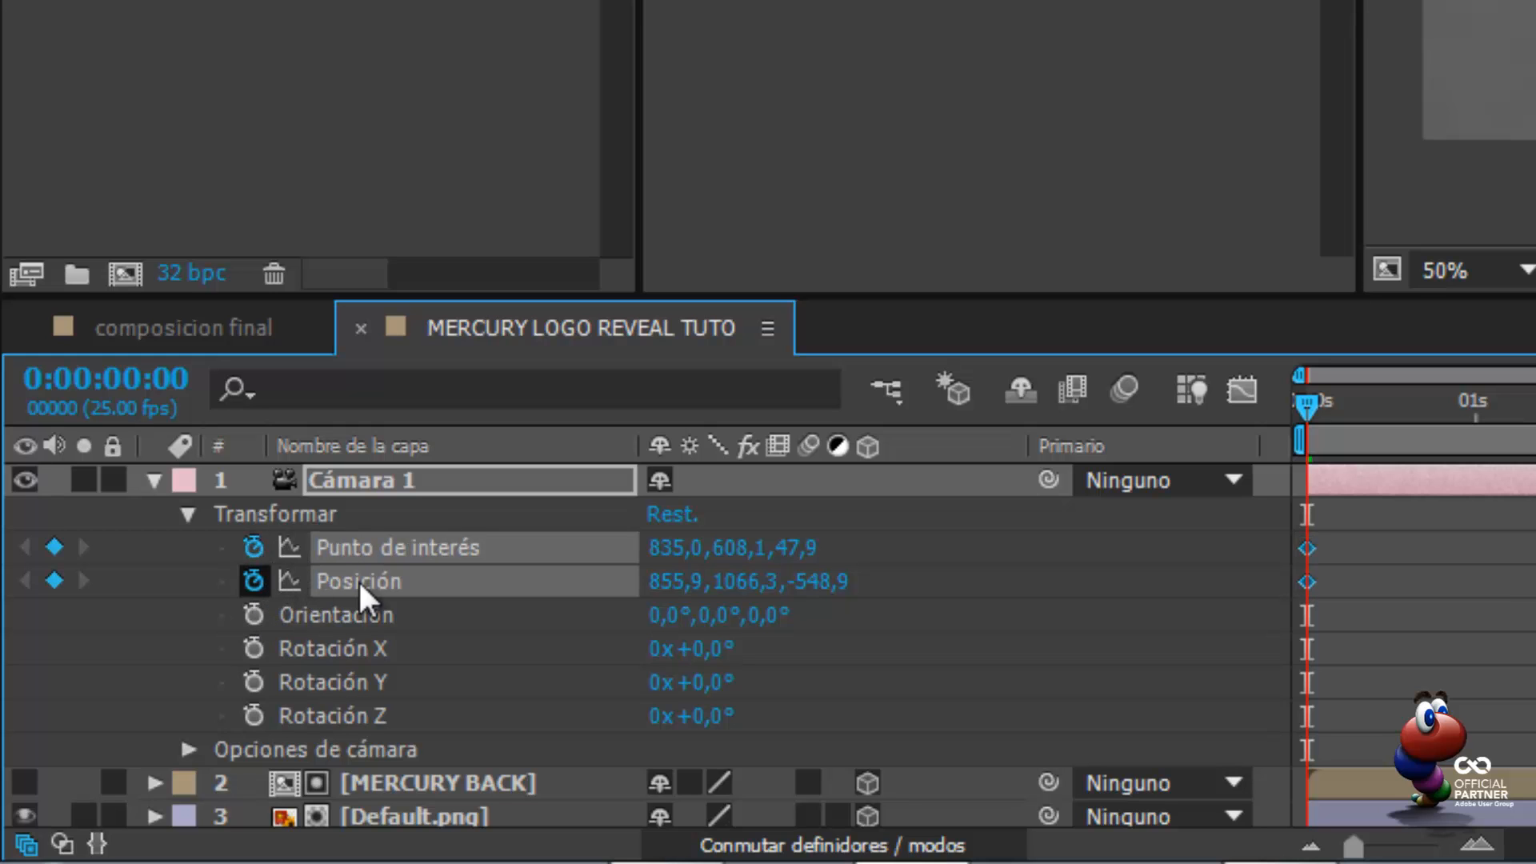
At 0:00:11:24, move the camera to about 1787, 858, -1131 so the whole logo plate is framed at an angle
{"action": "left_click_drag", "start_coordinate": [1338, 415], "coordinate": [1535, 417]}
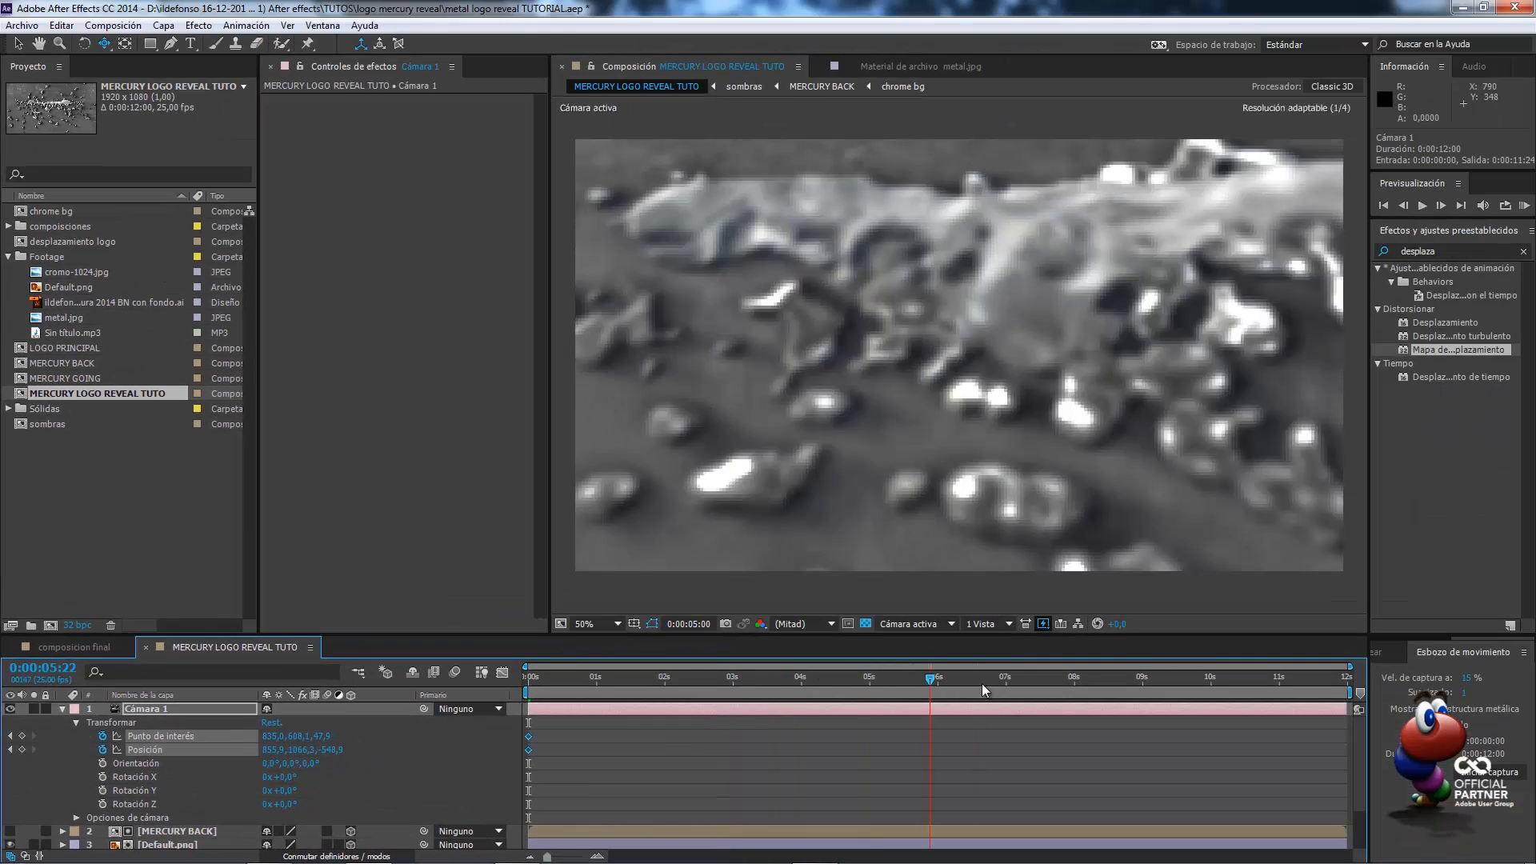
{"action": "left_click_drag", "start_coordinate": [981, 683], "coordinate": [1356, 669]}
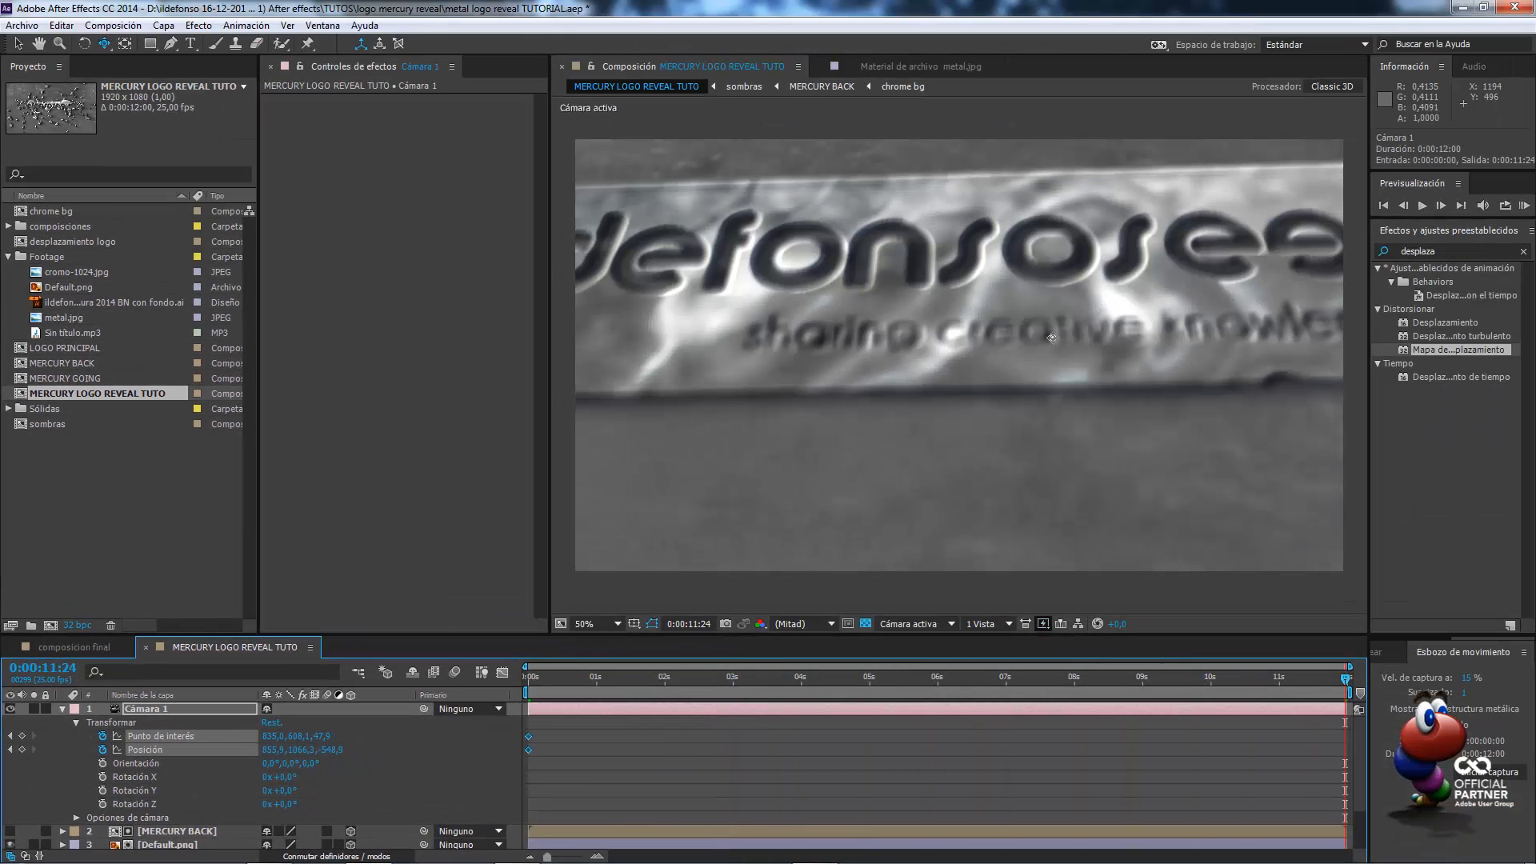
{"action": "left_click_drag", "start_coordinate": [1051, 337], "coordinate": [837, 400]}
{"action": "scroll", "coordinate": [839, 385], "scroll_direction": "down", "scroll_amount": 2}
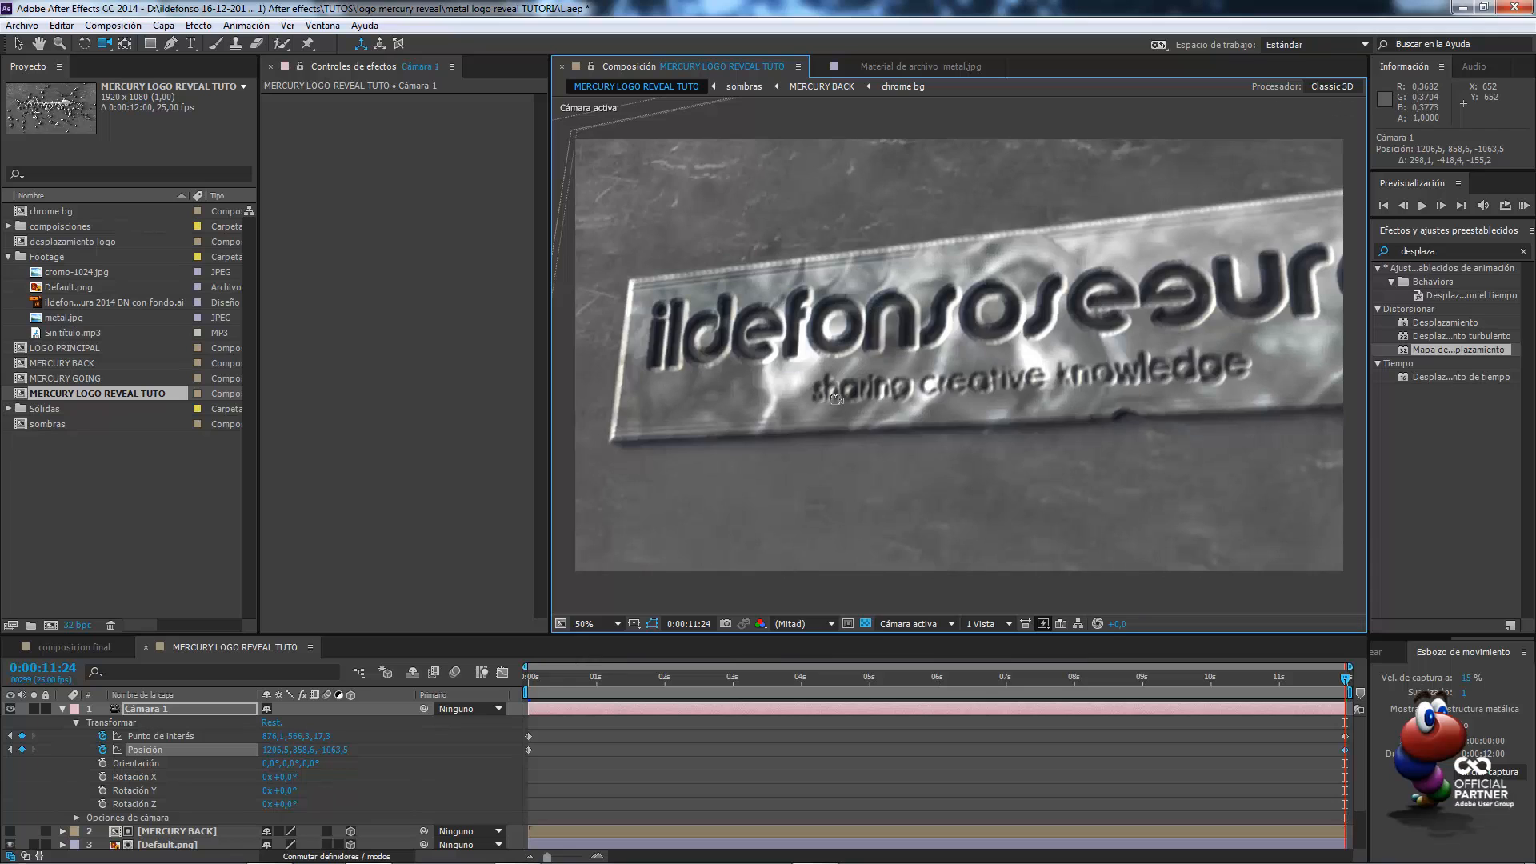
{"action": "mouse_move", "coordinate": [838, 394]}
{"action": "left_mouse_down"}
{"action": "mouse_move", "coordinate": [747, 410]}
{"action": "mouse_move", "coordinate": [775, 414]}
{"action": "mouse_move", "coordinate": [816, 382]}
{"action": "left_mouse_up"}
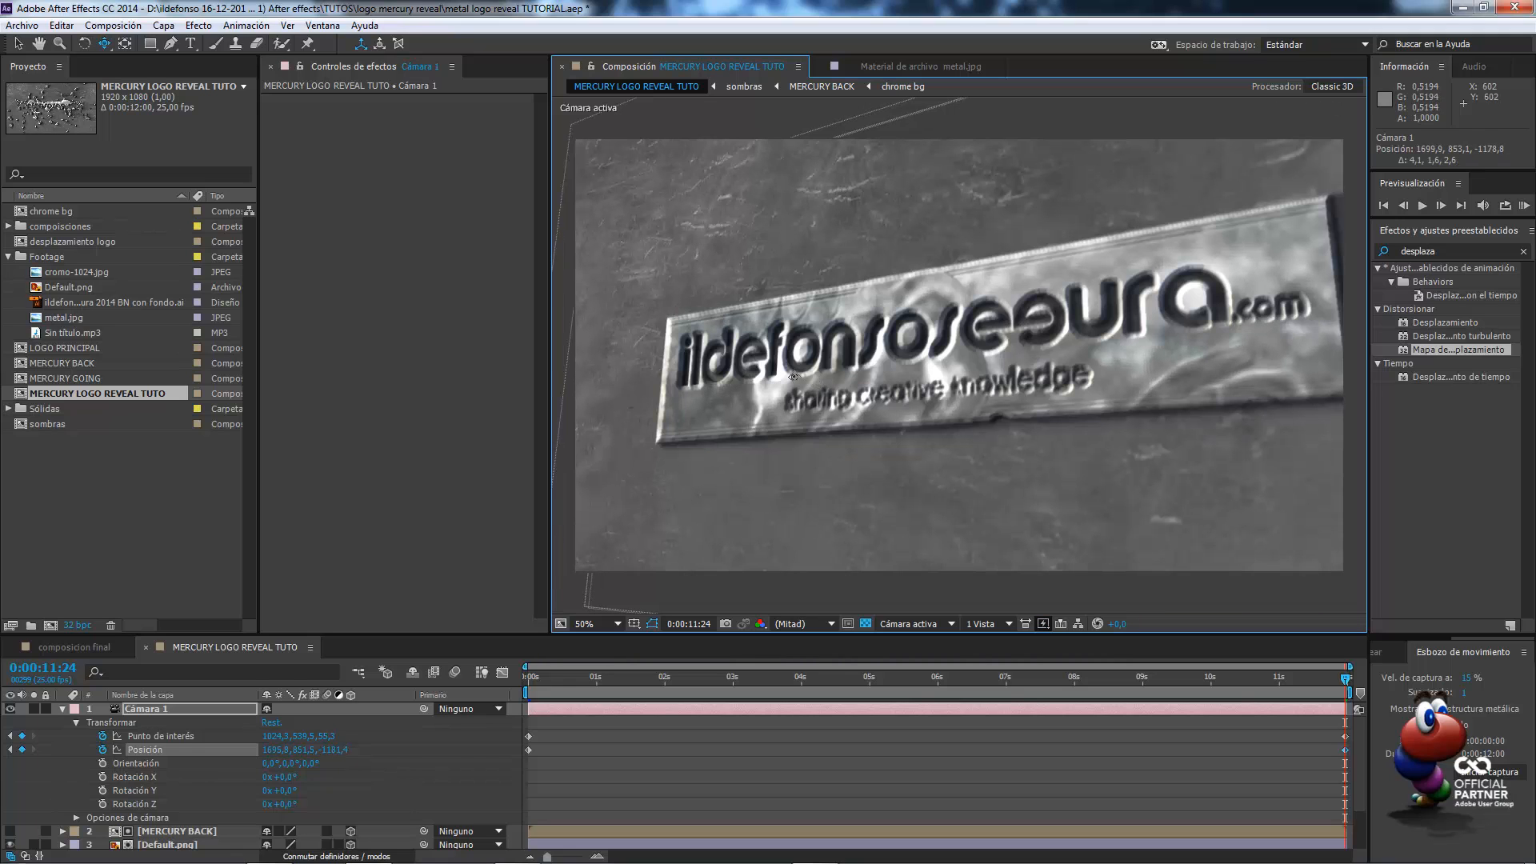
{"action": "left_click_drag", "start_coordinate": [793, 376], "coordinate": [764, 375]}
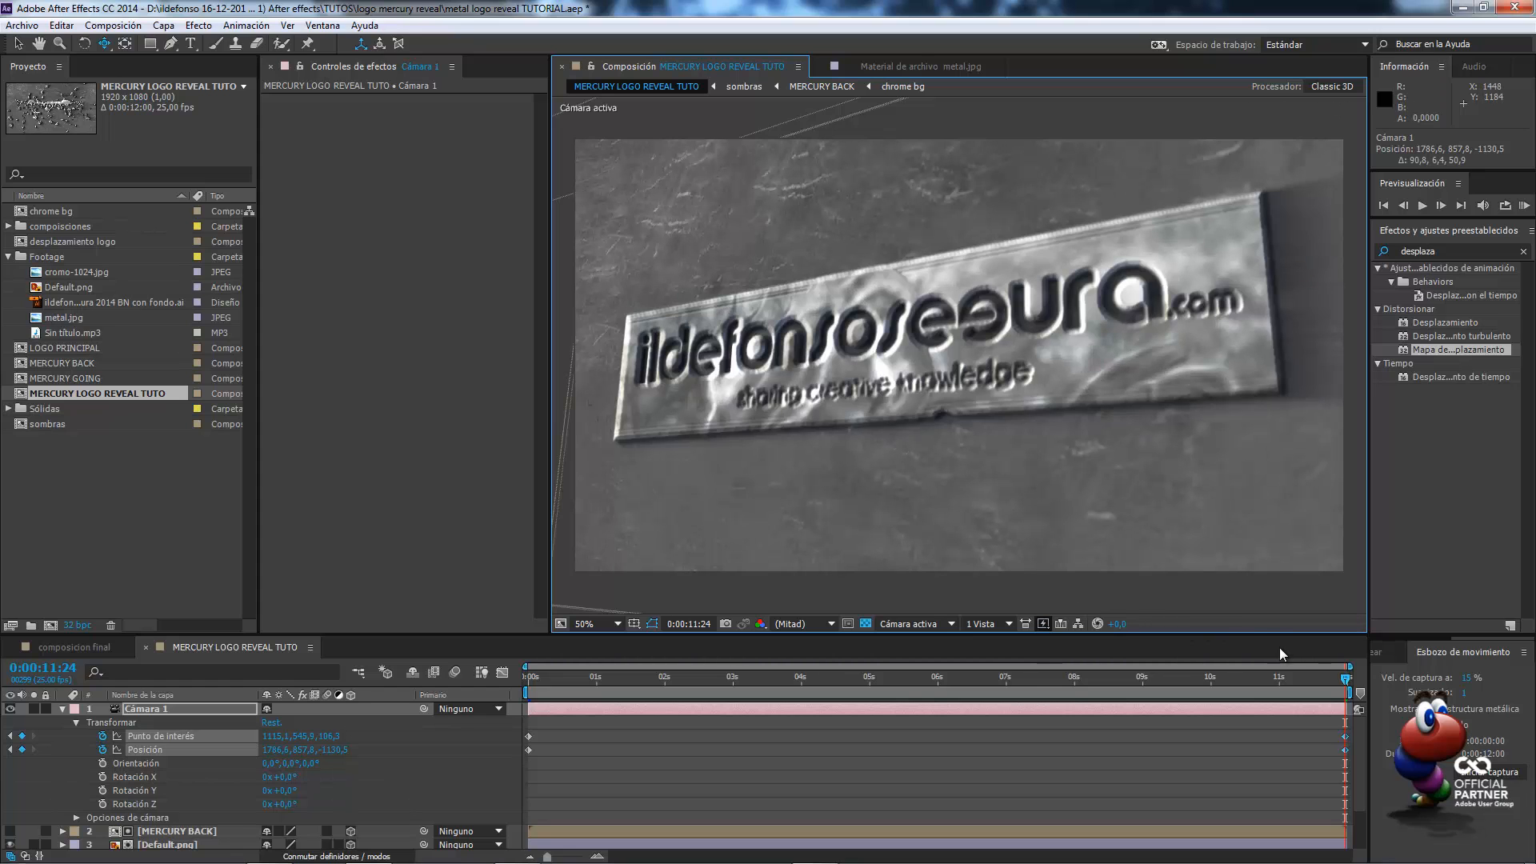
{"action": "left_click_drag", "start_coordinate": [1276, 679], "coordinate": [1447, 685]}
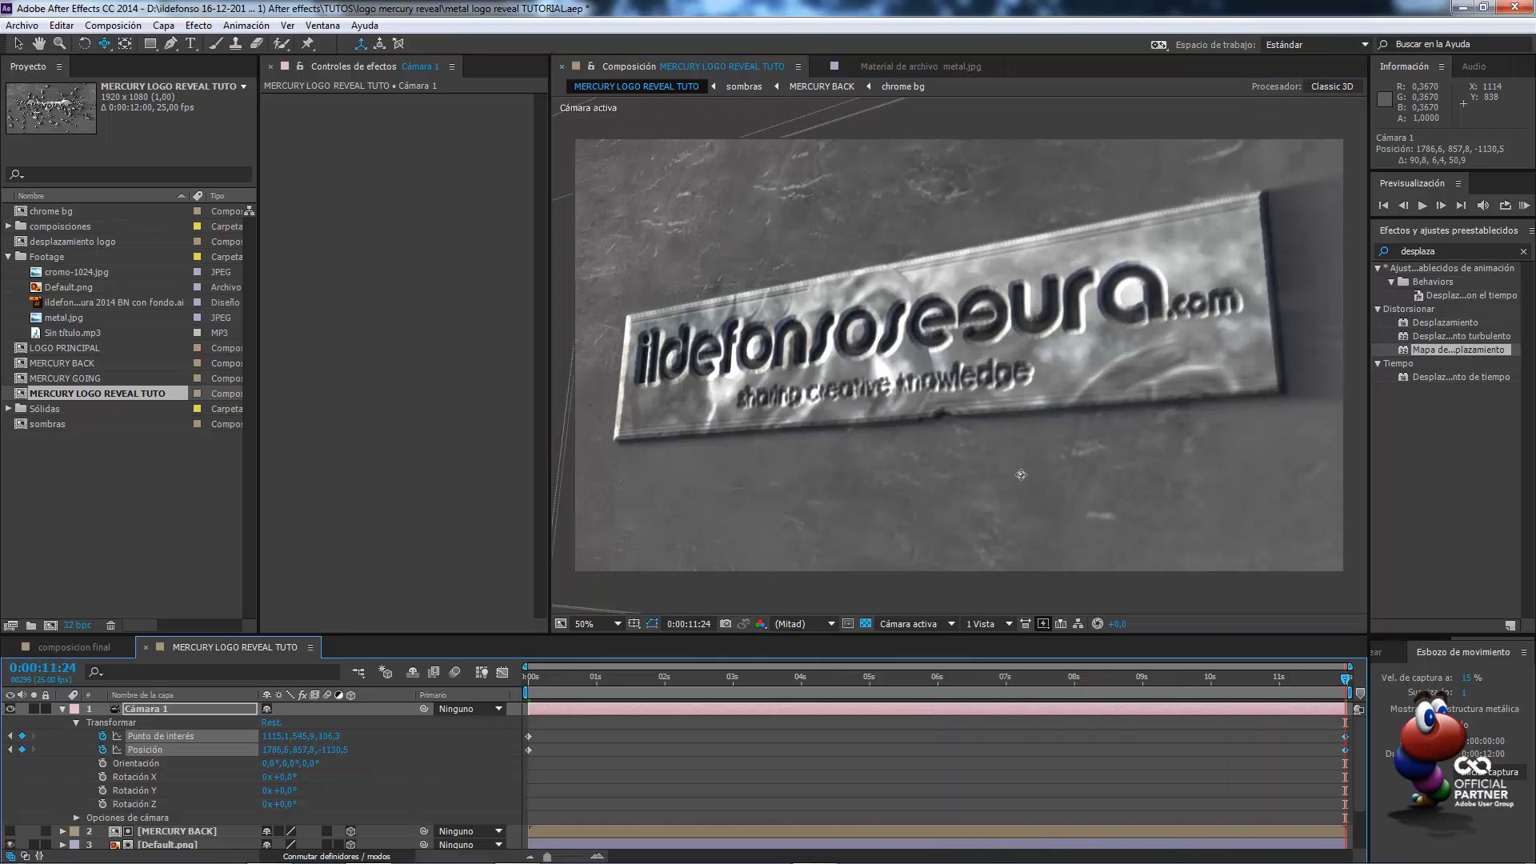
{"action": "key", "text": "v"}
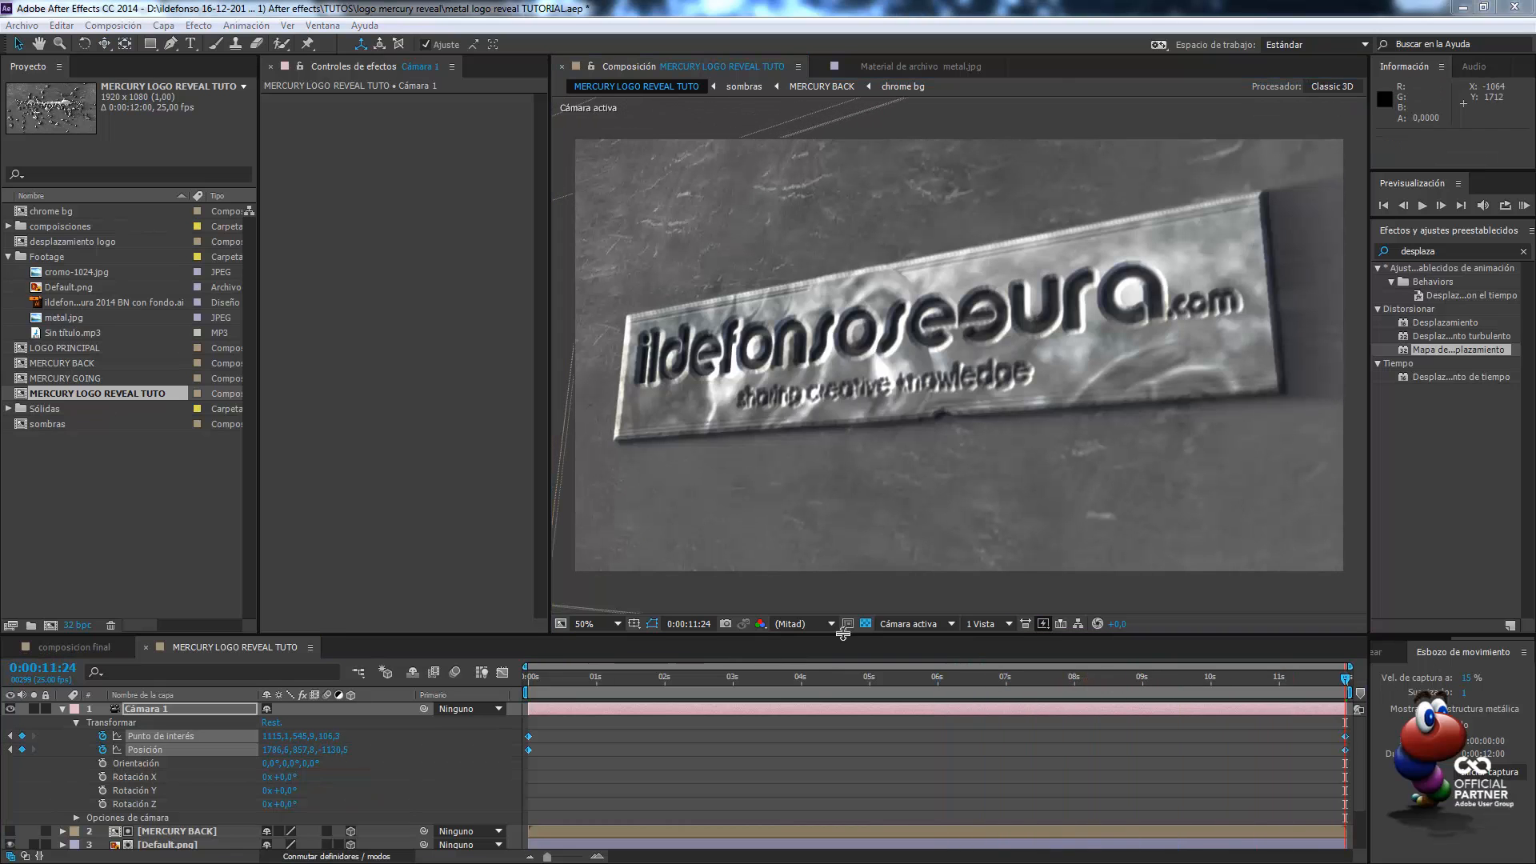
Set the camera's focus distance to 2000 pixels and its aperture to 90 pixels
{"action": "left_click", "coordinate": [75, 723]}
{"action": "left_click", "coordinate": [77, 734]}
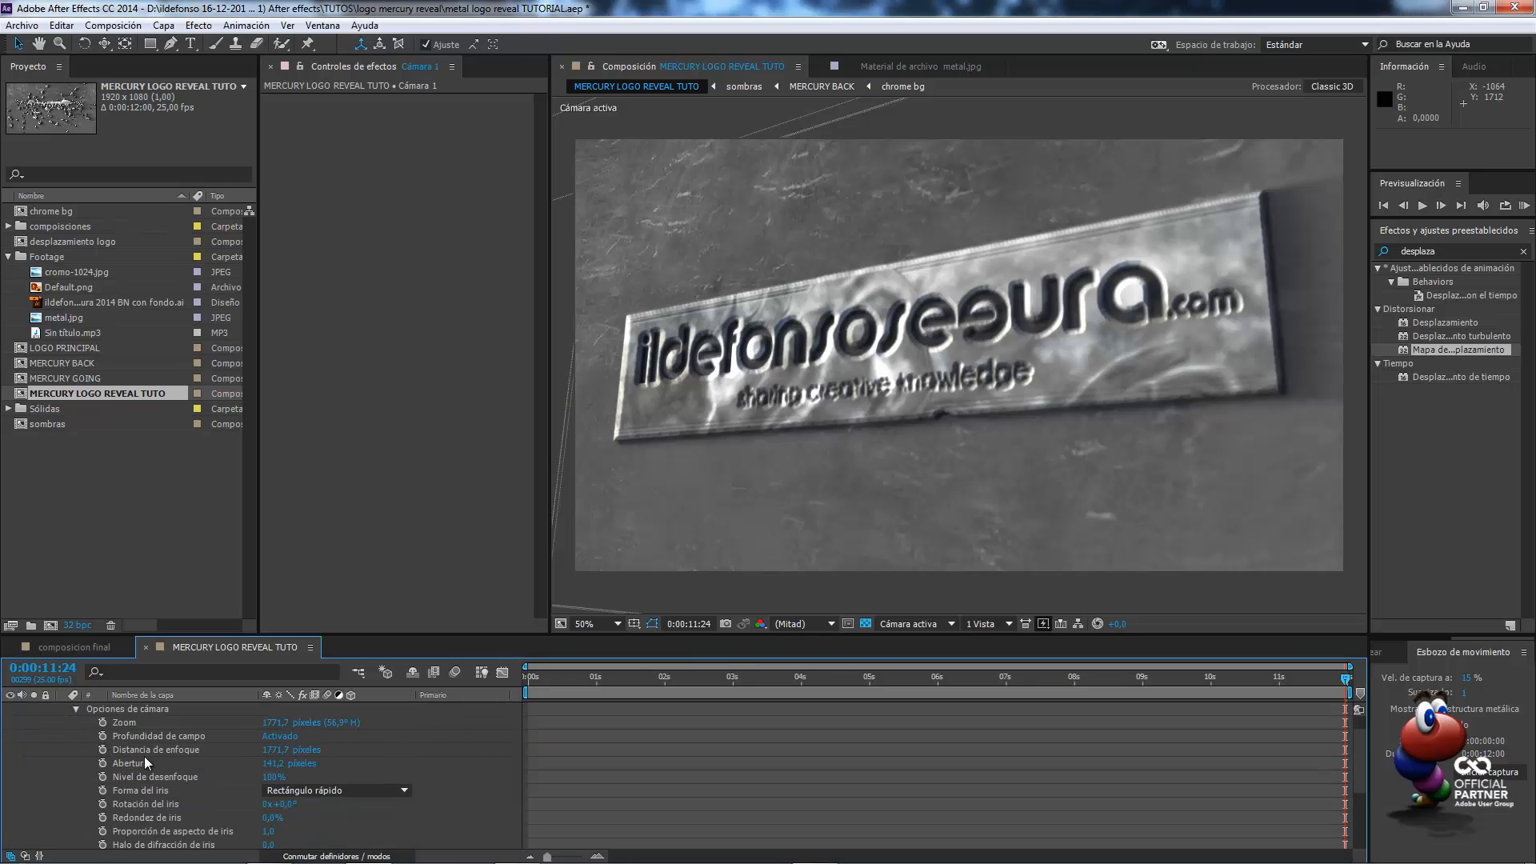
{"action": "left_click", "coordinate": [275, 750]}
{"action": "type", "text": "2000"}
{"action": "key", "text": "Tab"}
{"action": "type", "text": "90"}
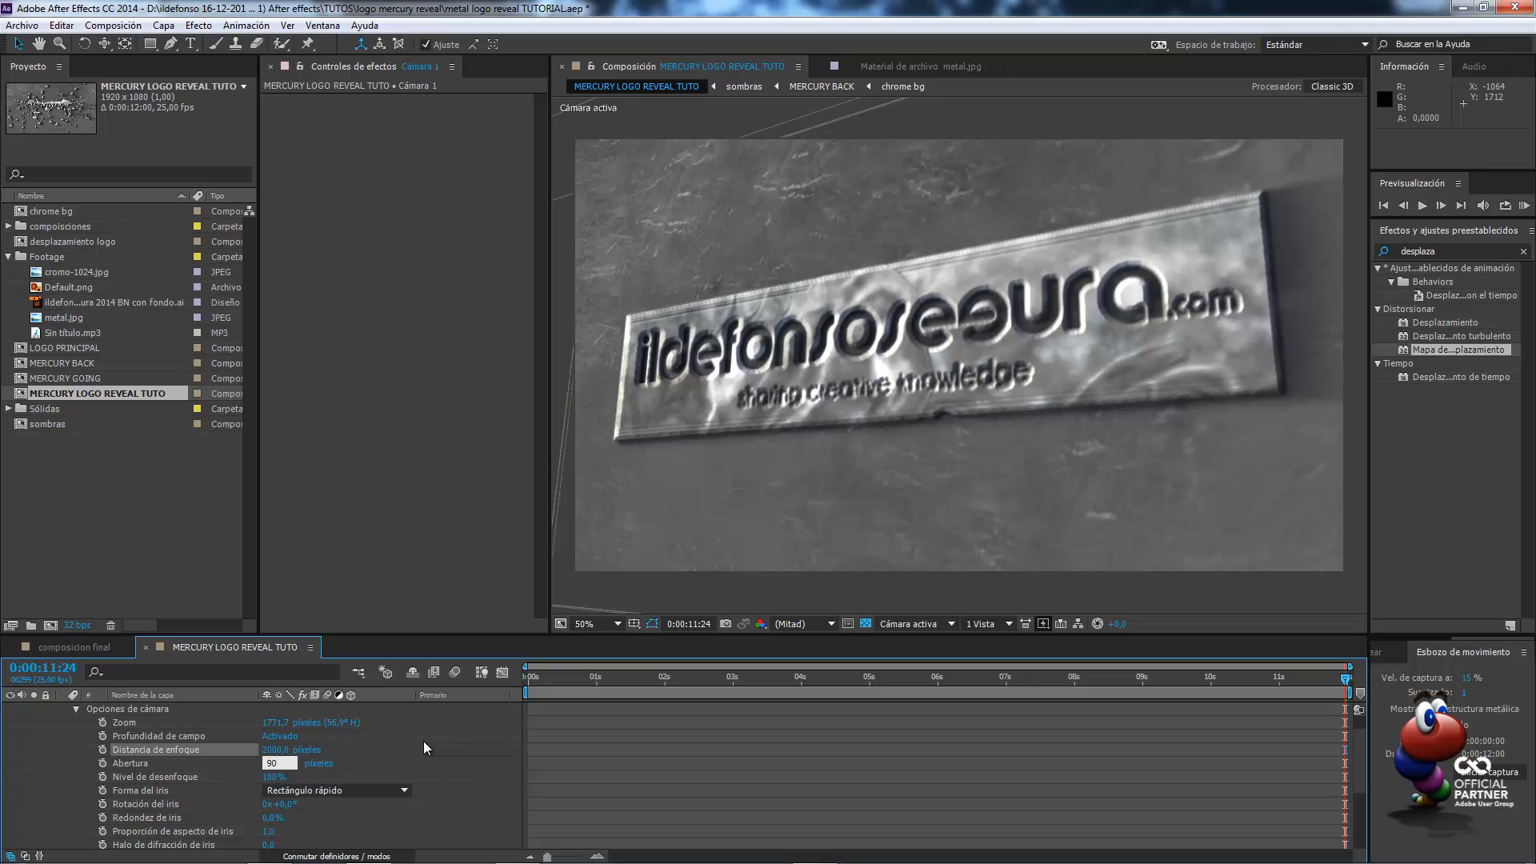
{"action": "key", "text": "Return"}
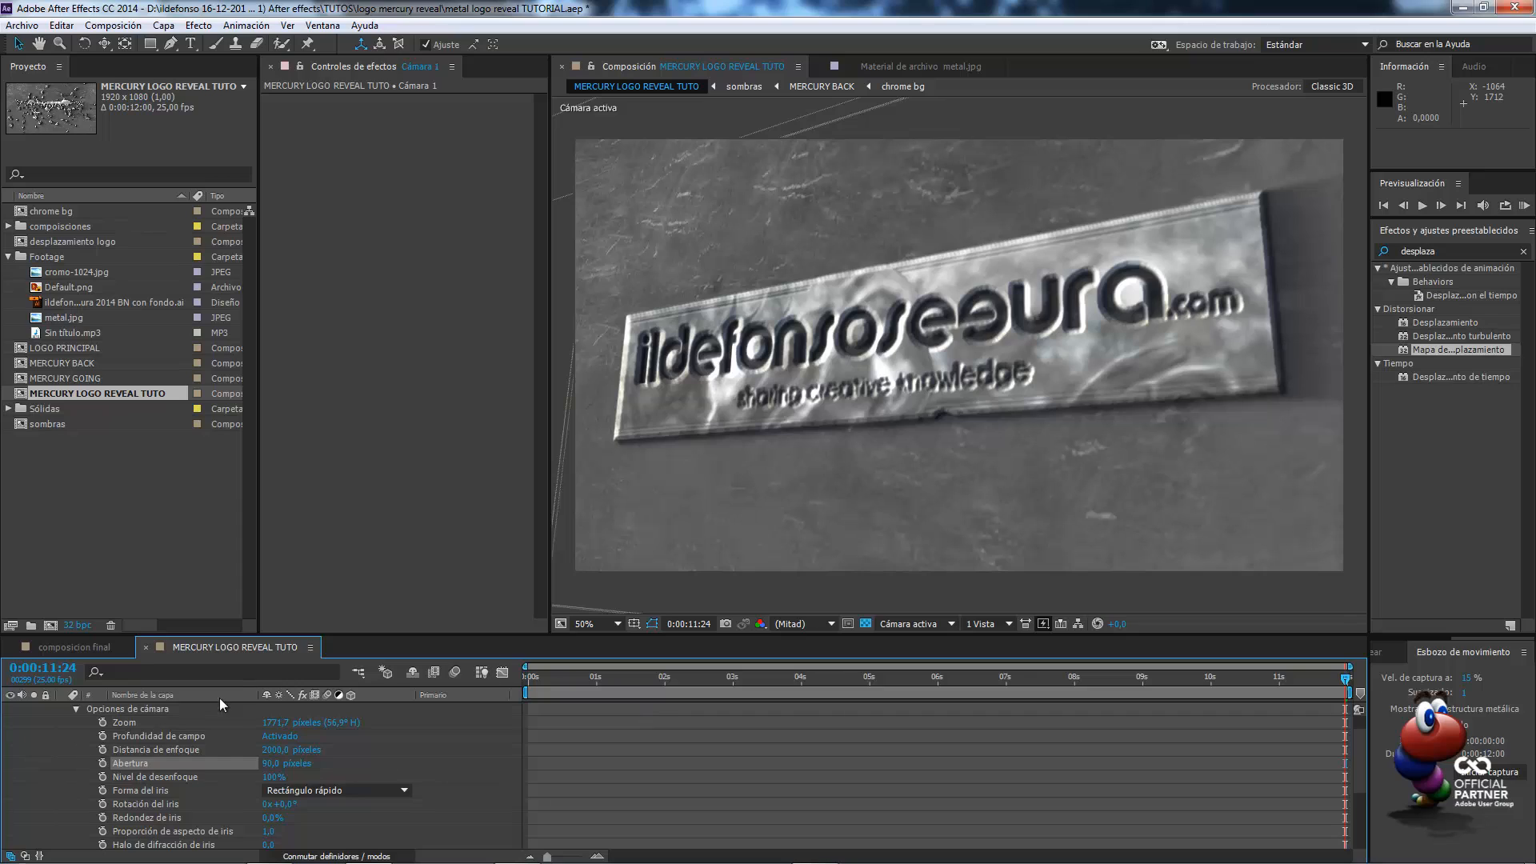
{"action": "left_click", "coordinate": [75, 709]}
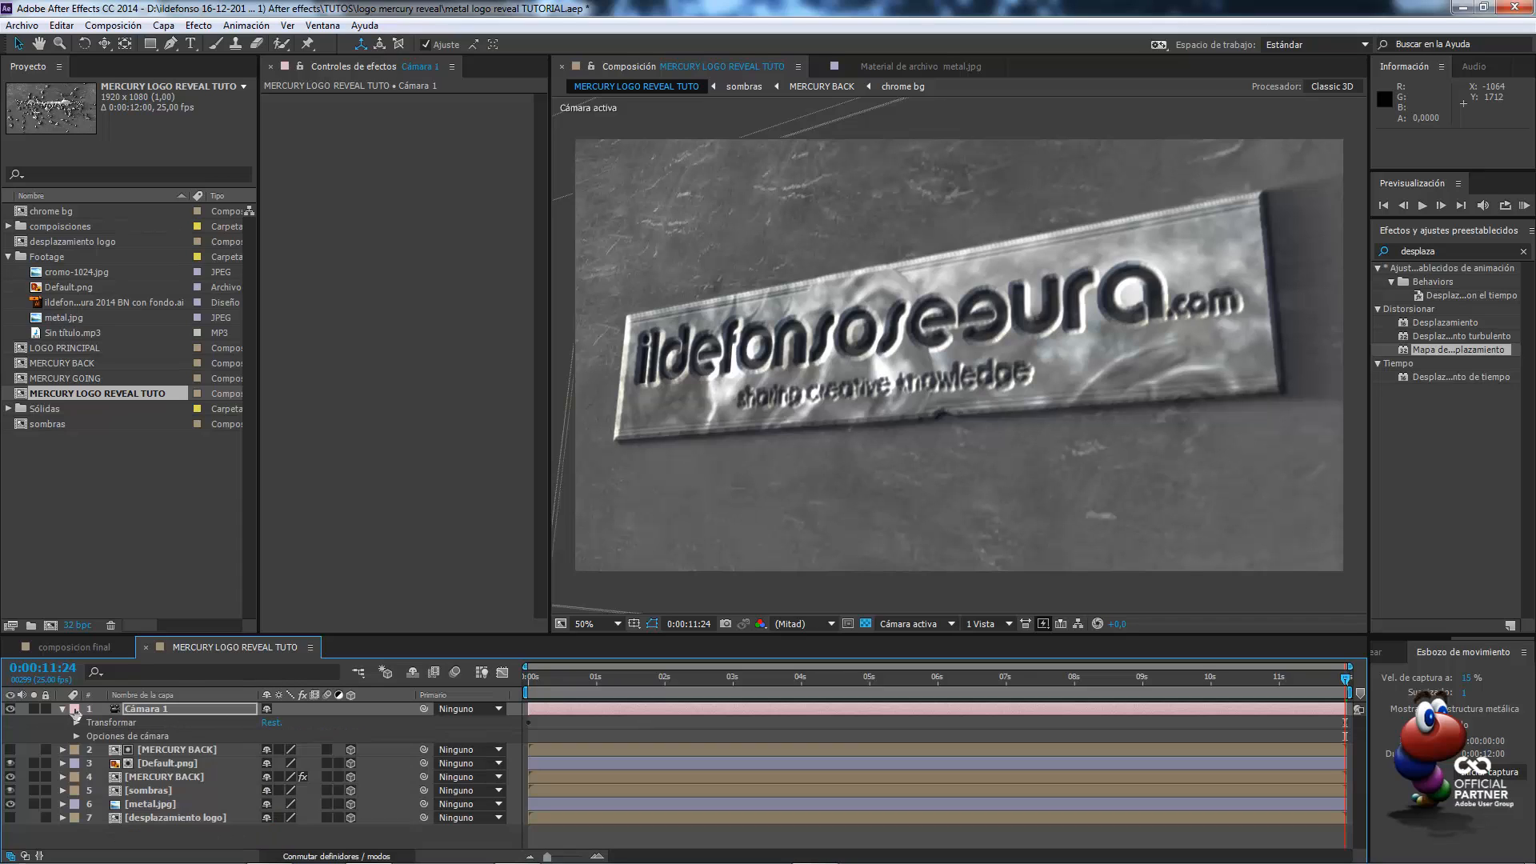
{"action": "left_click", "coordinate": [63, 709]}
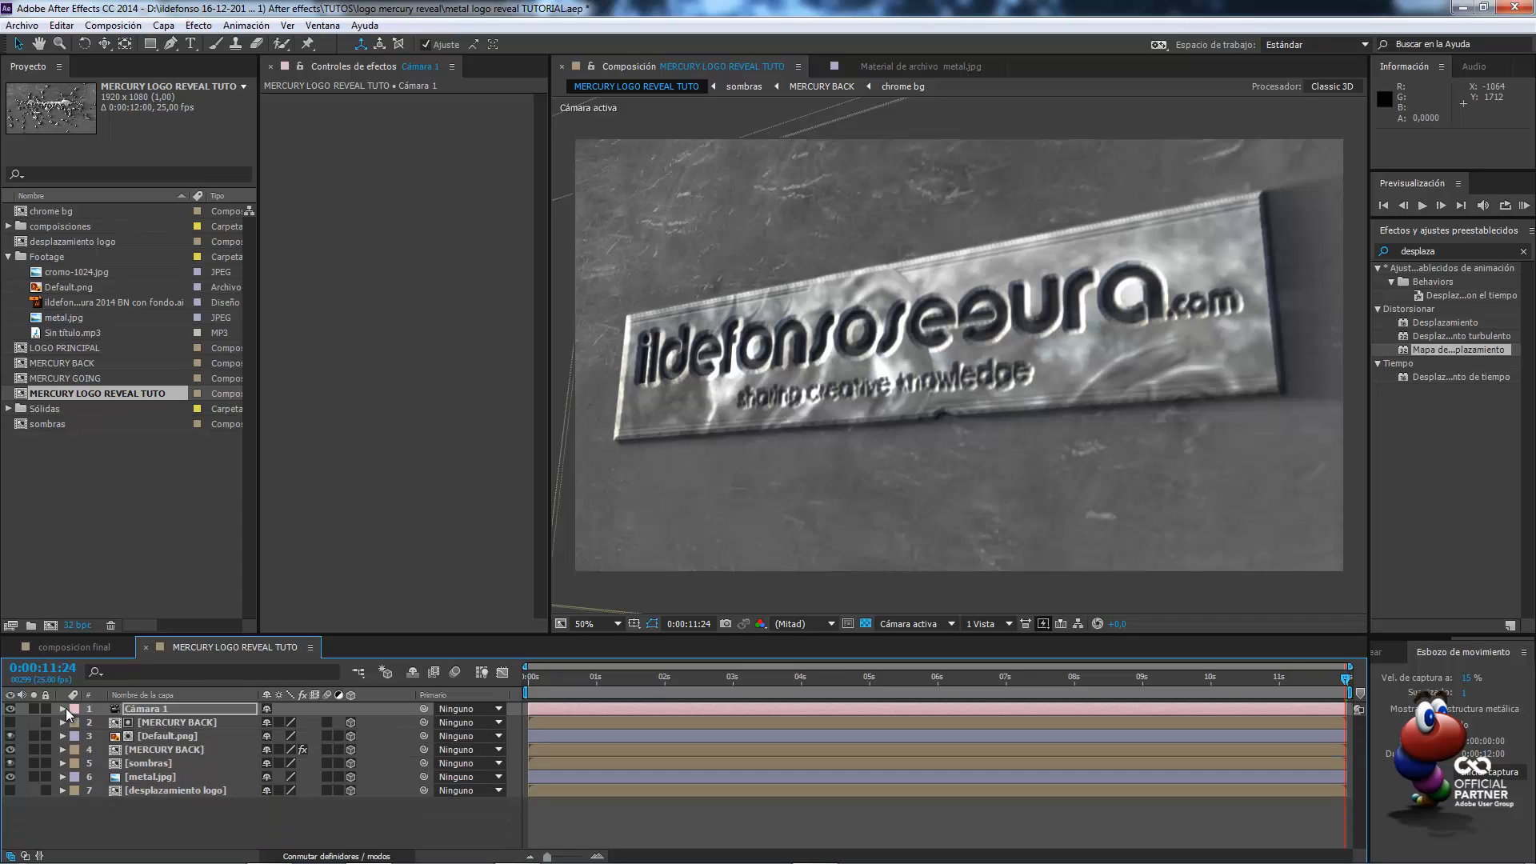
Create a shadow-casting point light with an intensity of 250% and the colour 284758
{"action": "right_click", "coordinate": [184, 809]}
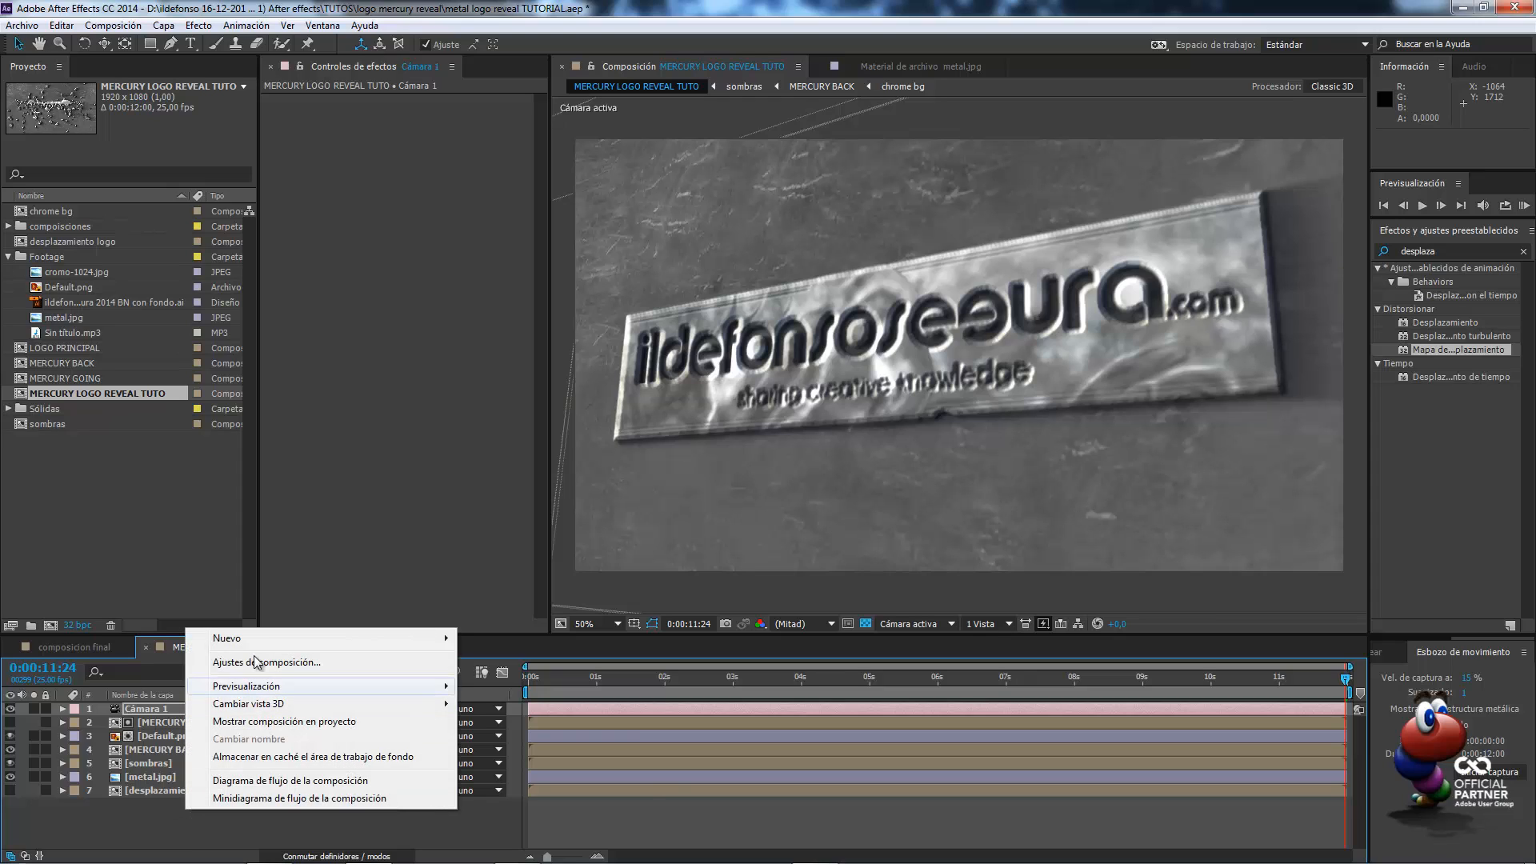
{"action": "mouse_move", "coordinate": [260, 640]}
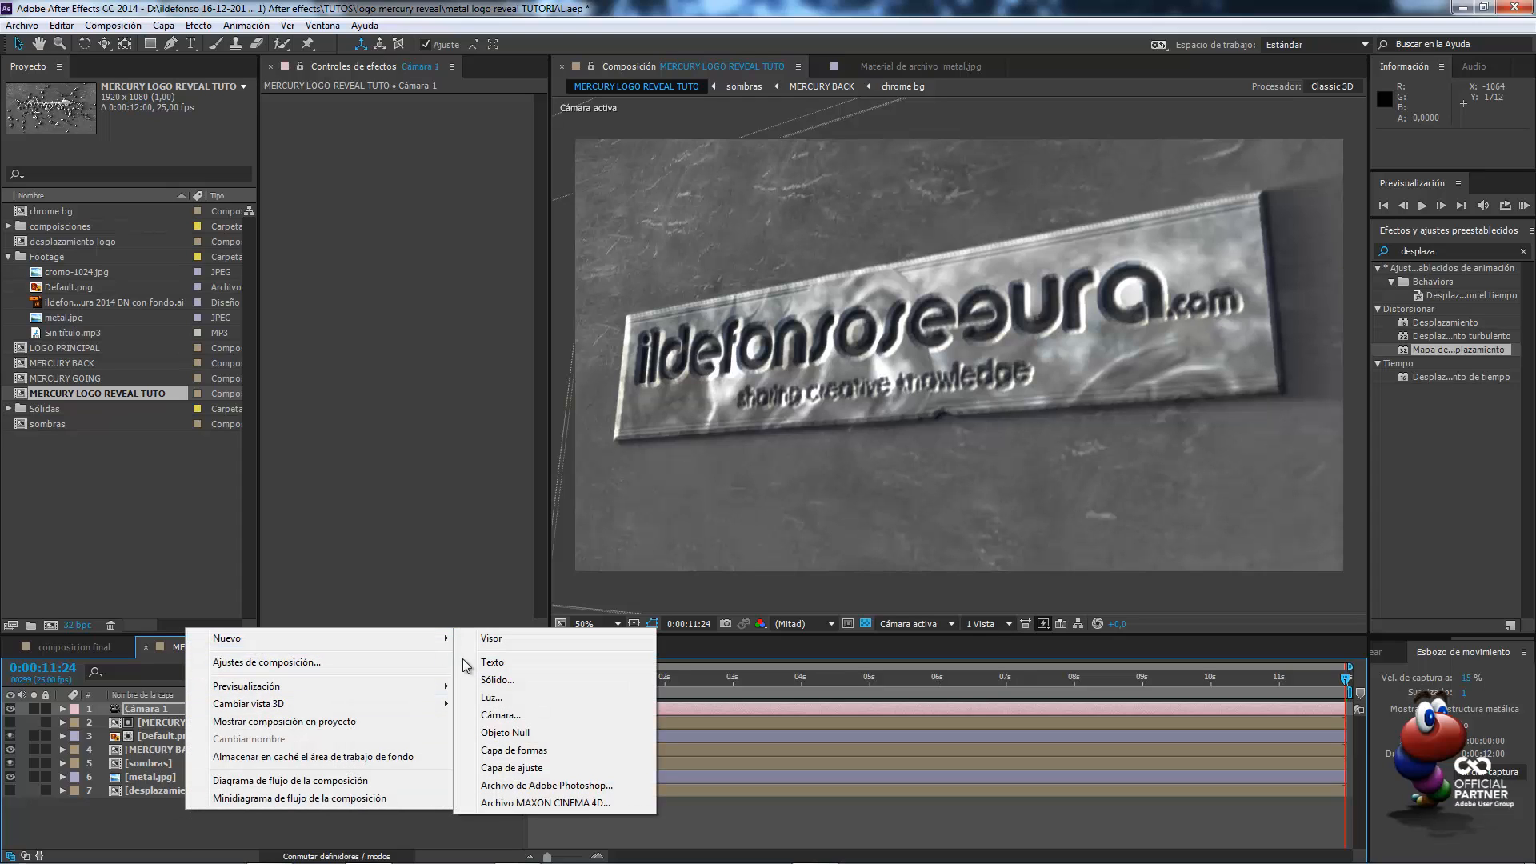
{"action": "left_click", "coordinate": [490, 696]}
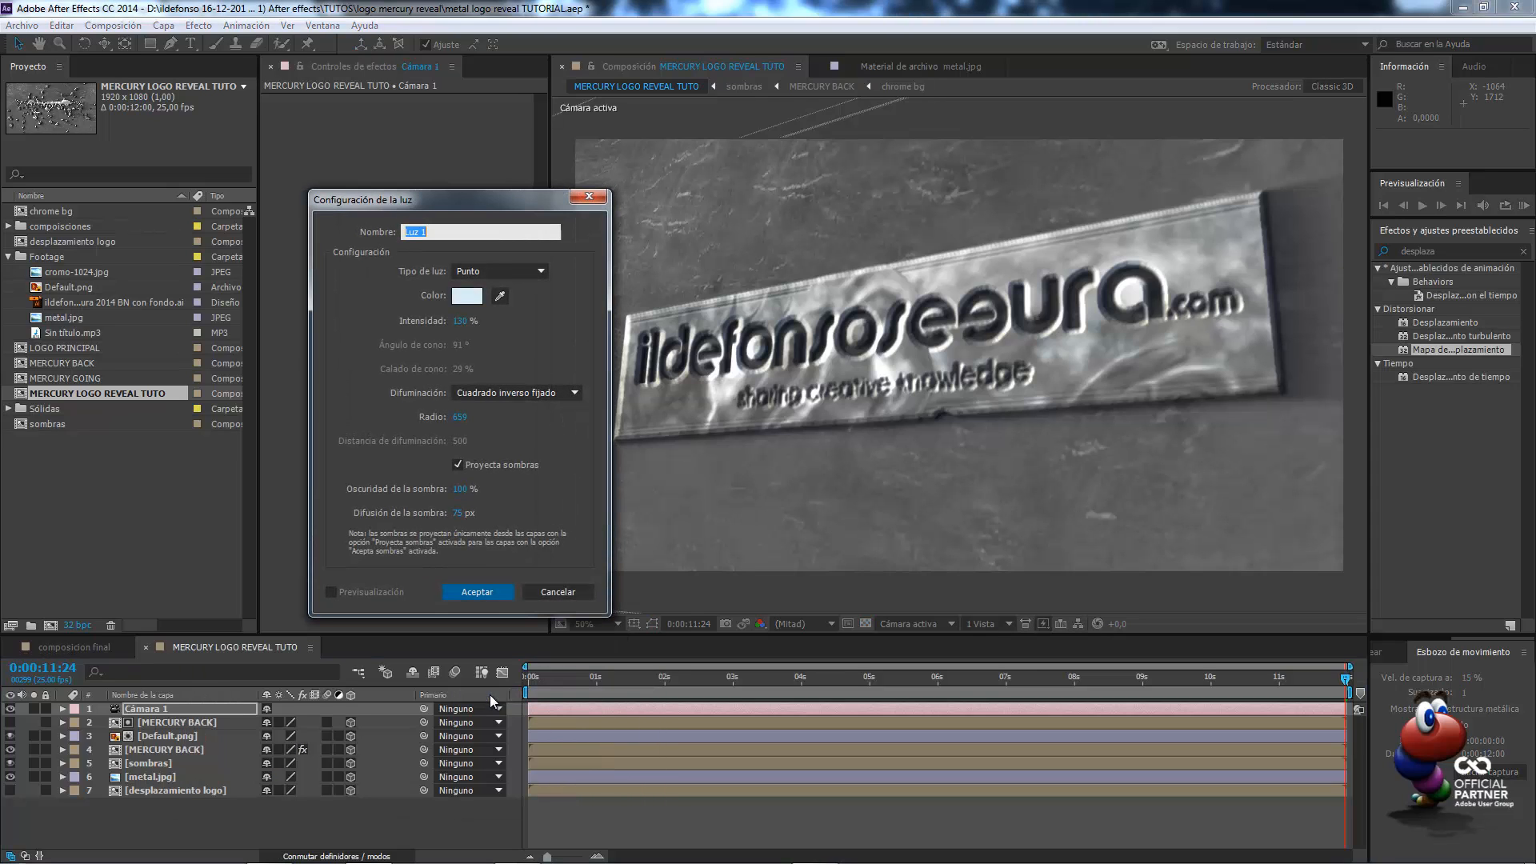
{"action": "left_click", "coordinate": [462, 321]}
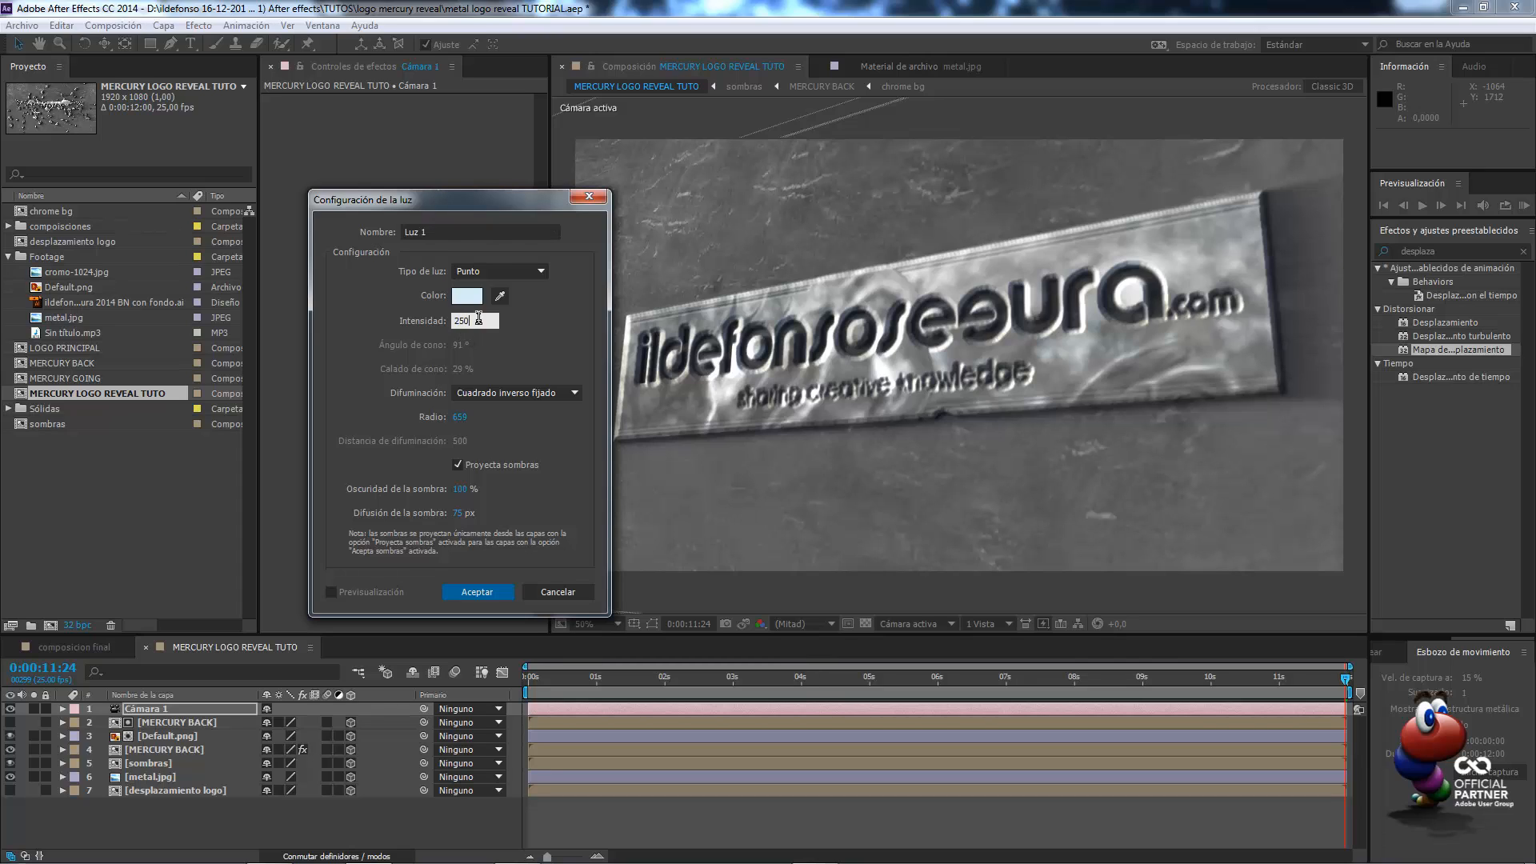
{"action": "type", "text": "250"}
{"action": "key", "text": "Tab"}
{"action": "left_click", "coordinate": [468, 296]}
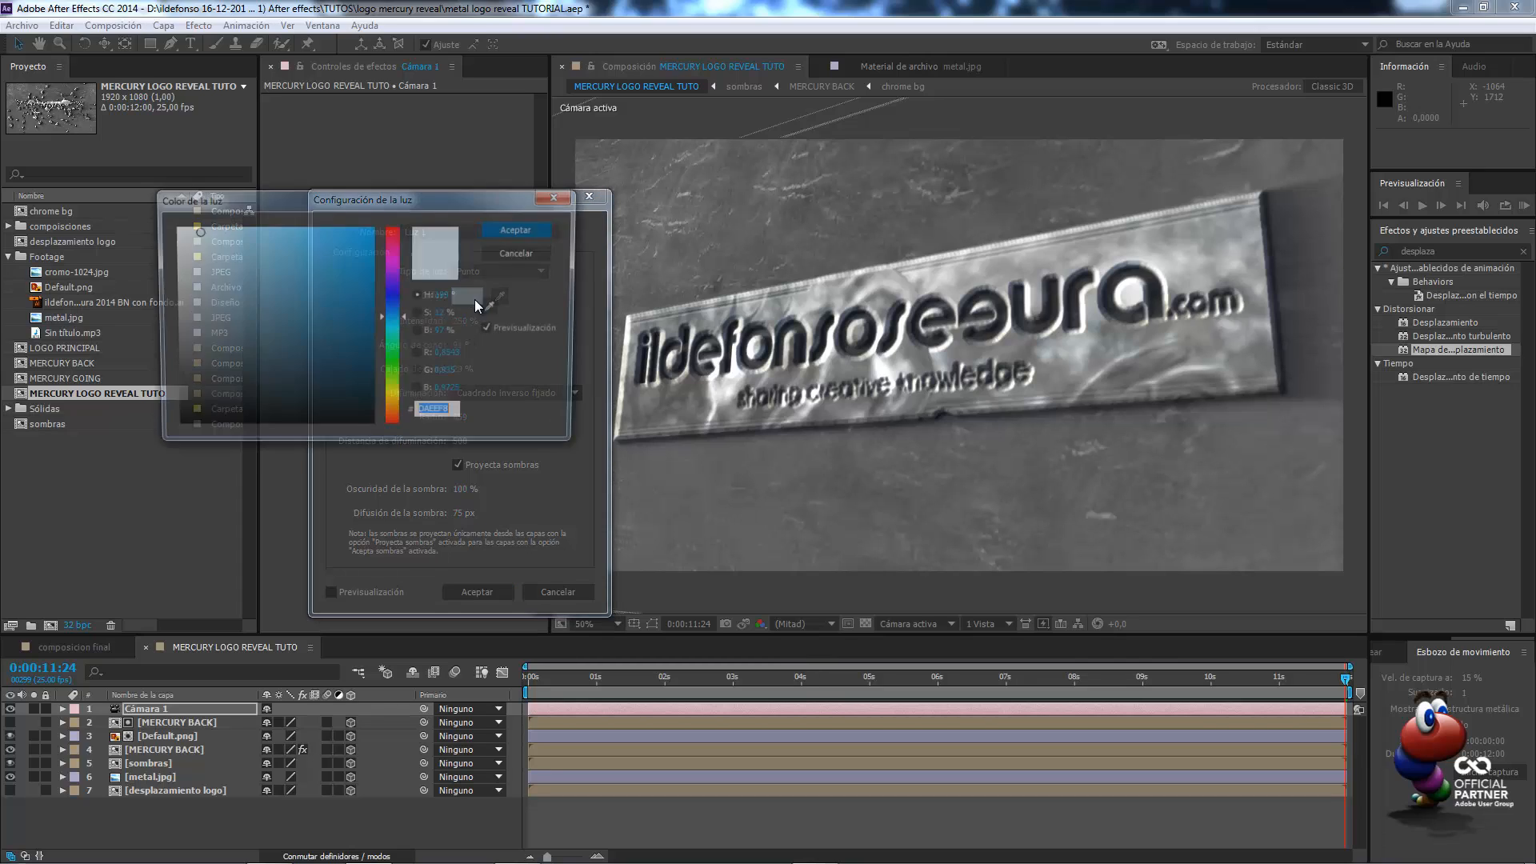
{"action": "type", "text": "284758"}
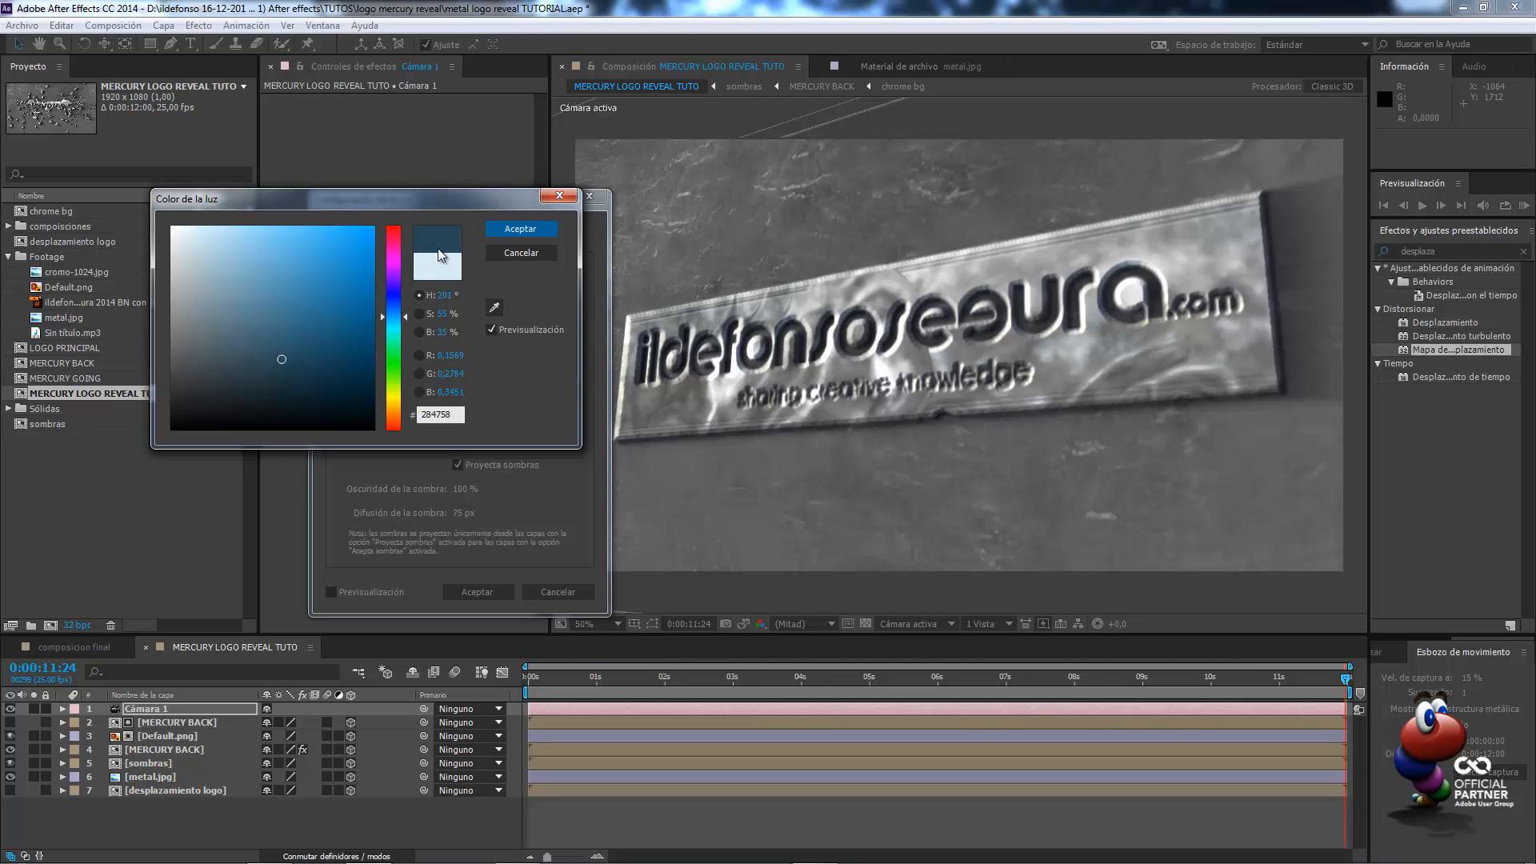
{"action": "left_click", "coordinate": [545, 232]}
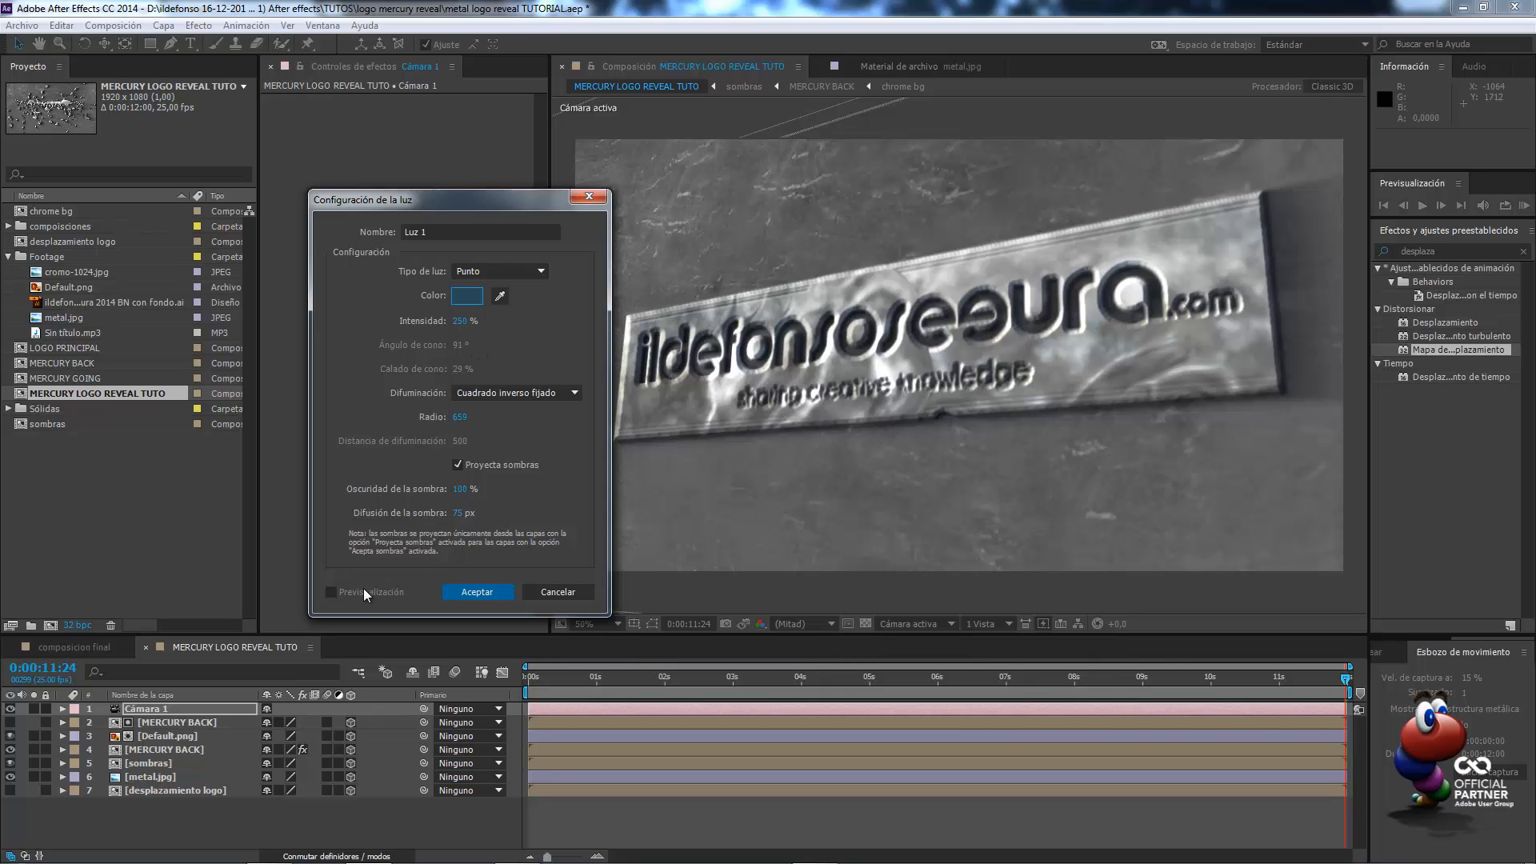
{"action": "left_click", "coordinate": [462, 592]}
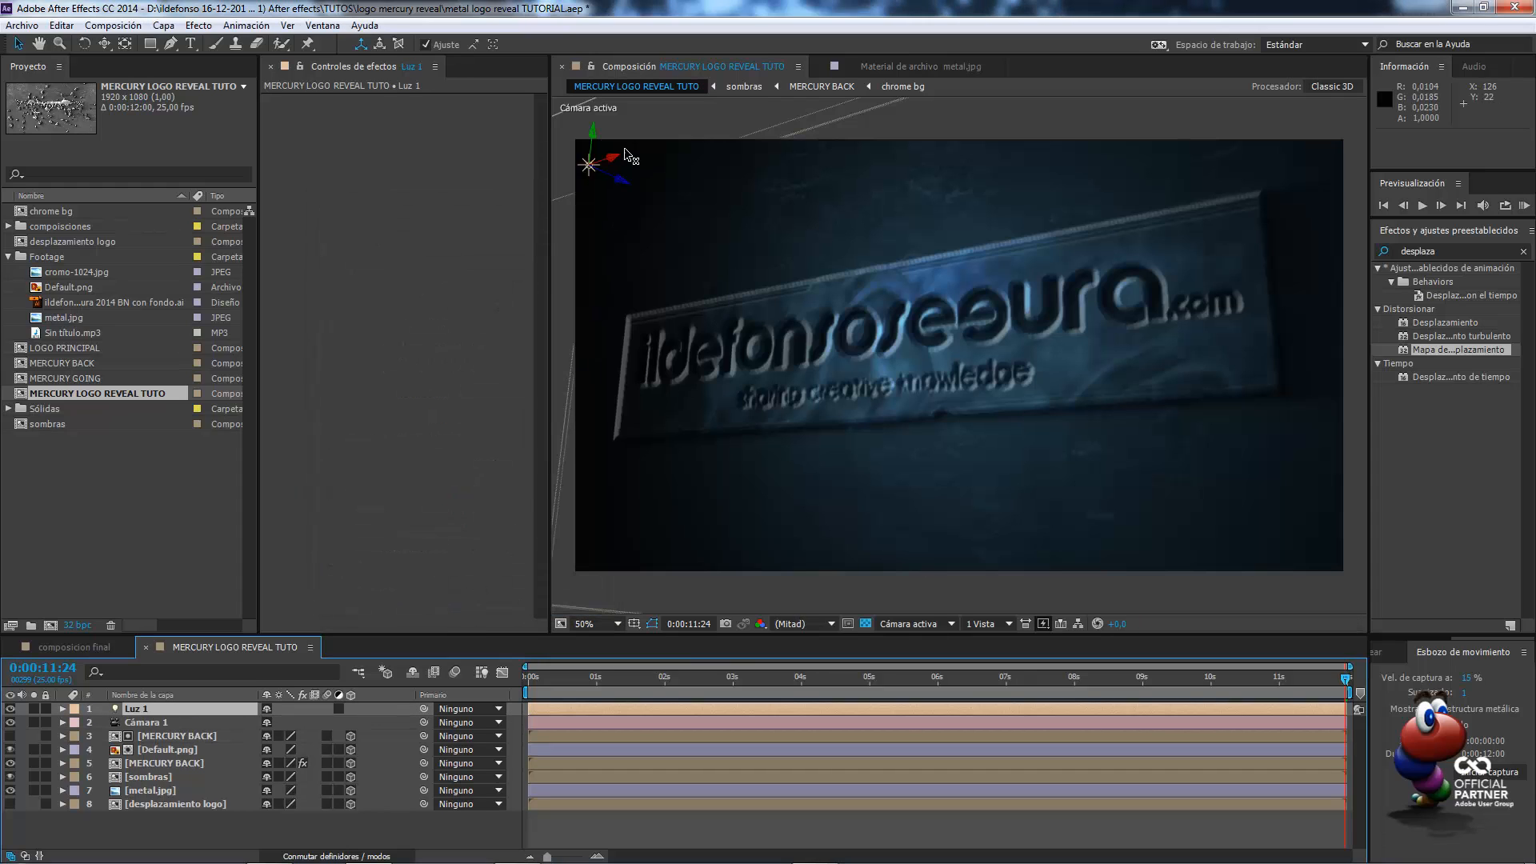
Move the light along its X axis to about 1683, above the logo plate
{"action": "left_click_drag", "start_coordinate": [621, 165], "coordinate": [1040, 97]}
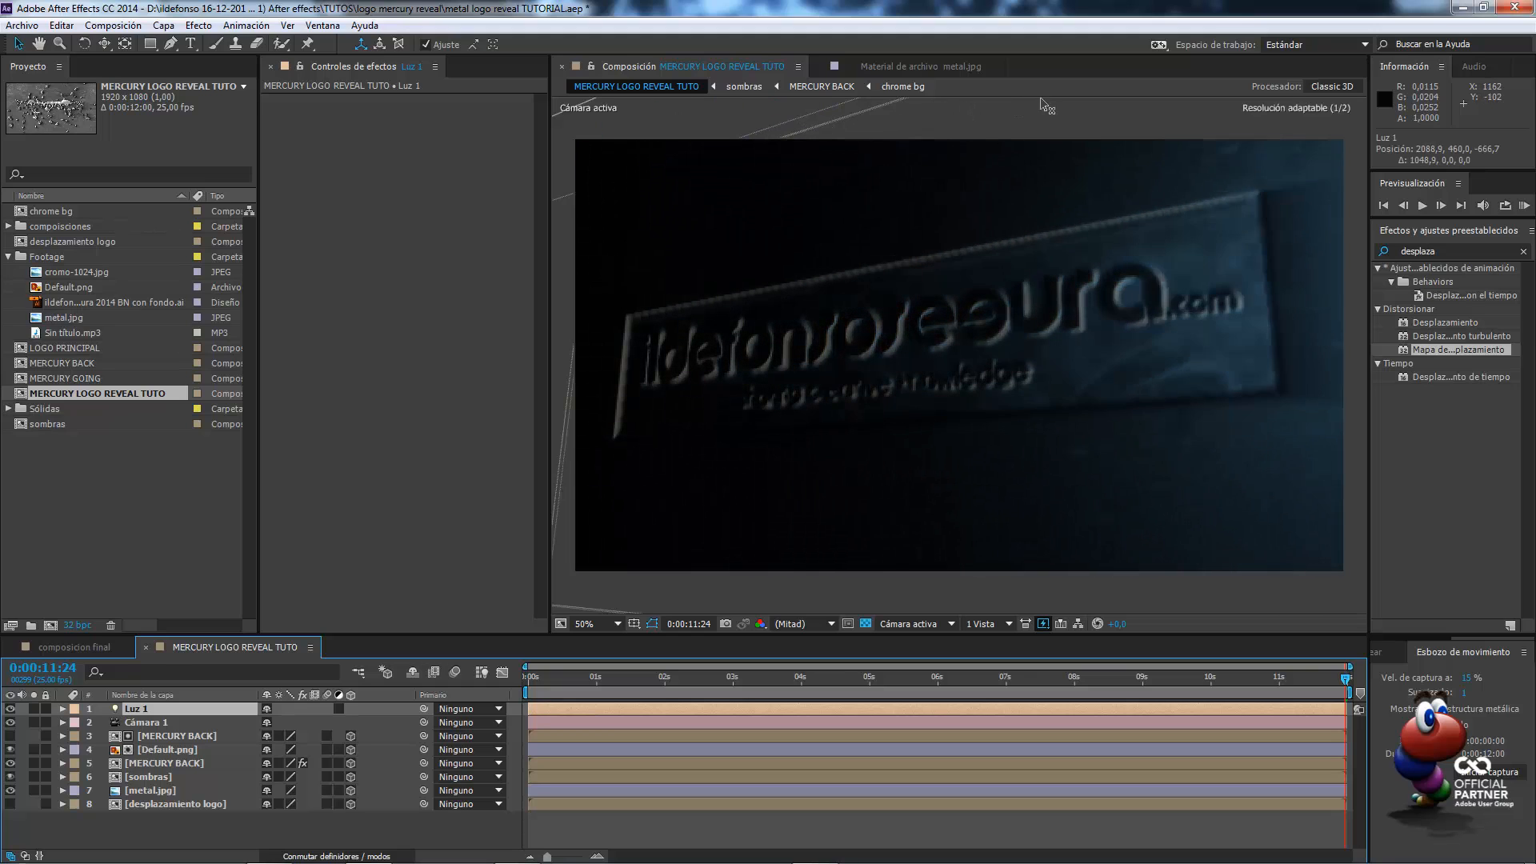
{"action": "key", "text": "comma"}
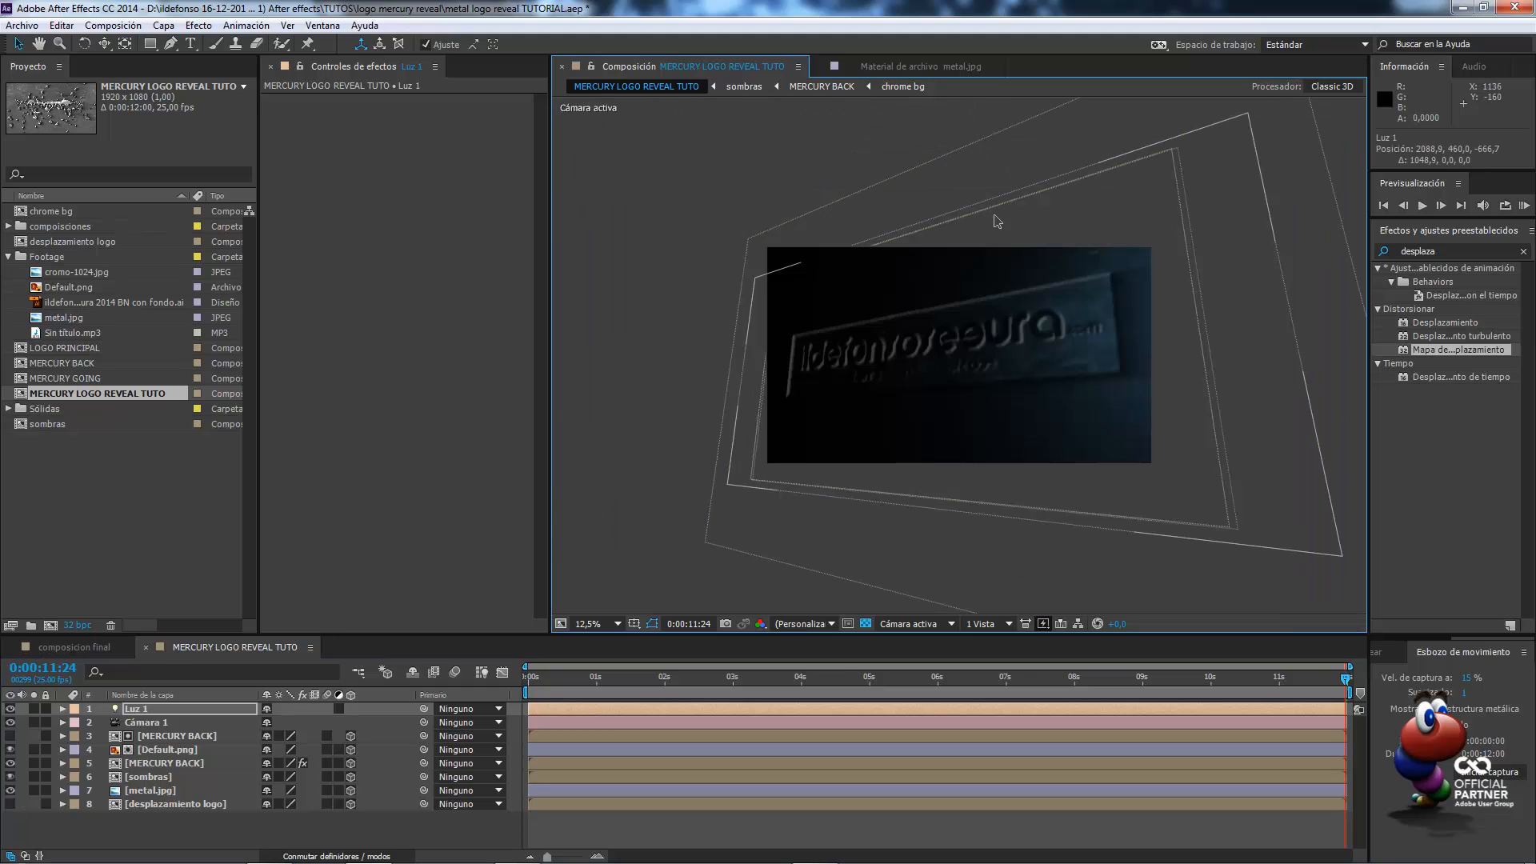
{"action": "key", "text": "comma"}
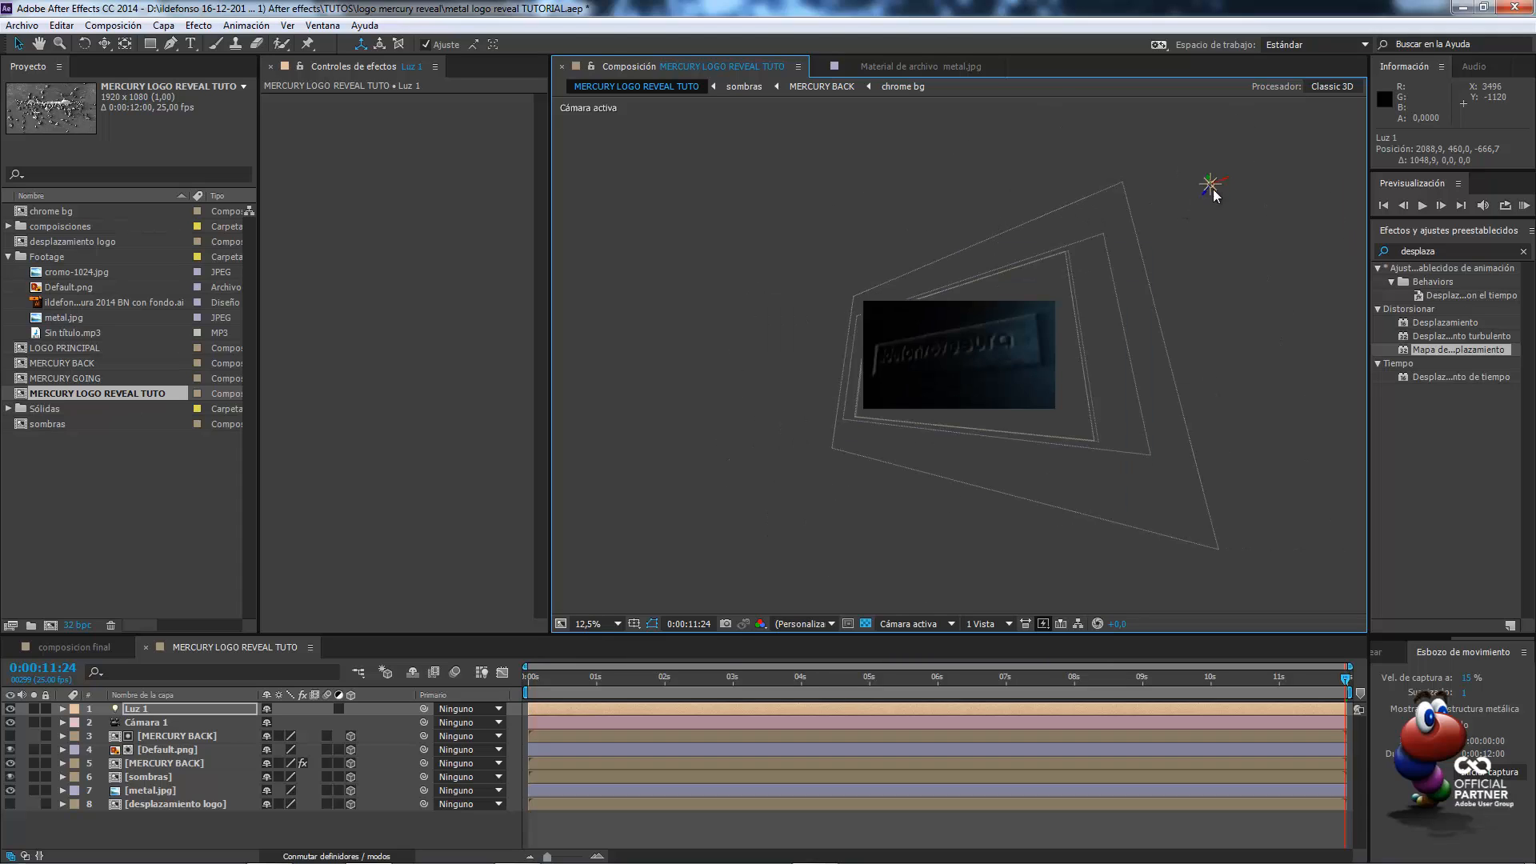
{"action": "left_click_drag", "start_coordinate": [1226, 178], "coordinate": [1188, 193]}
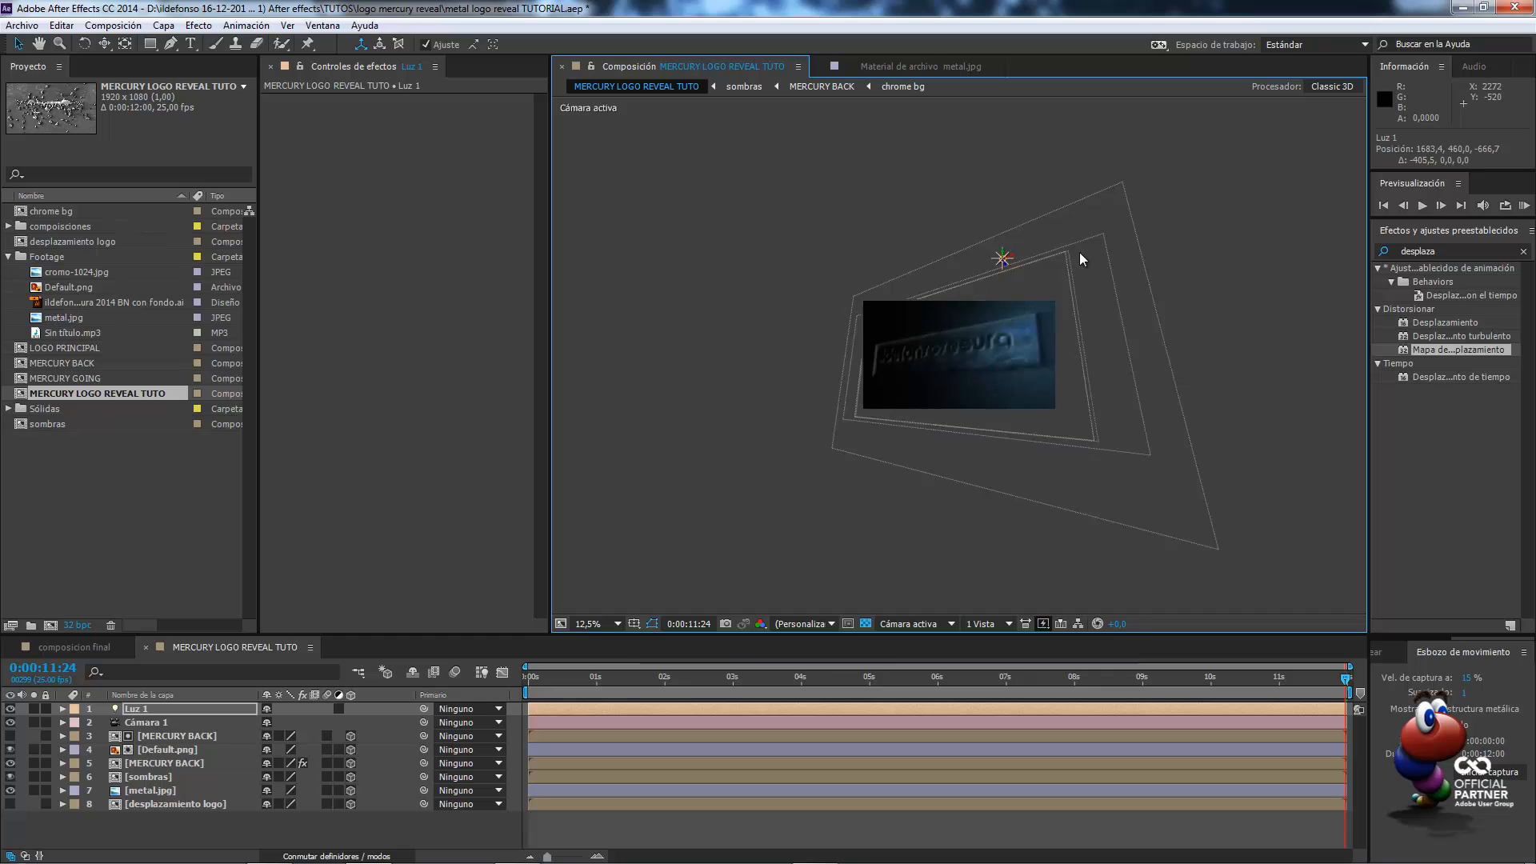
{"action": "key", "text": "period"}
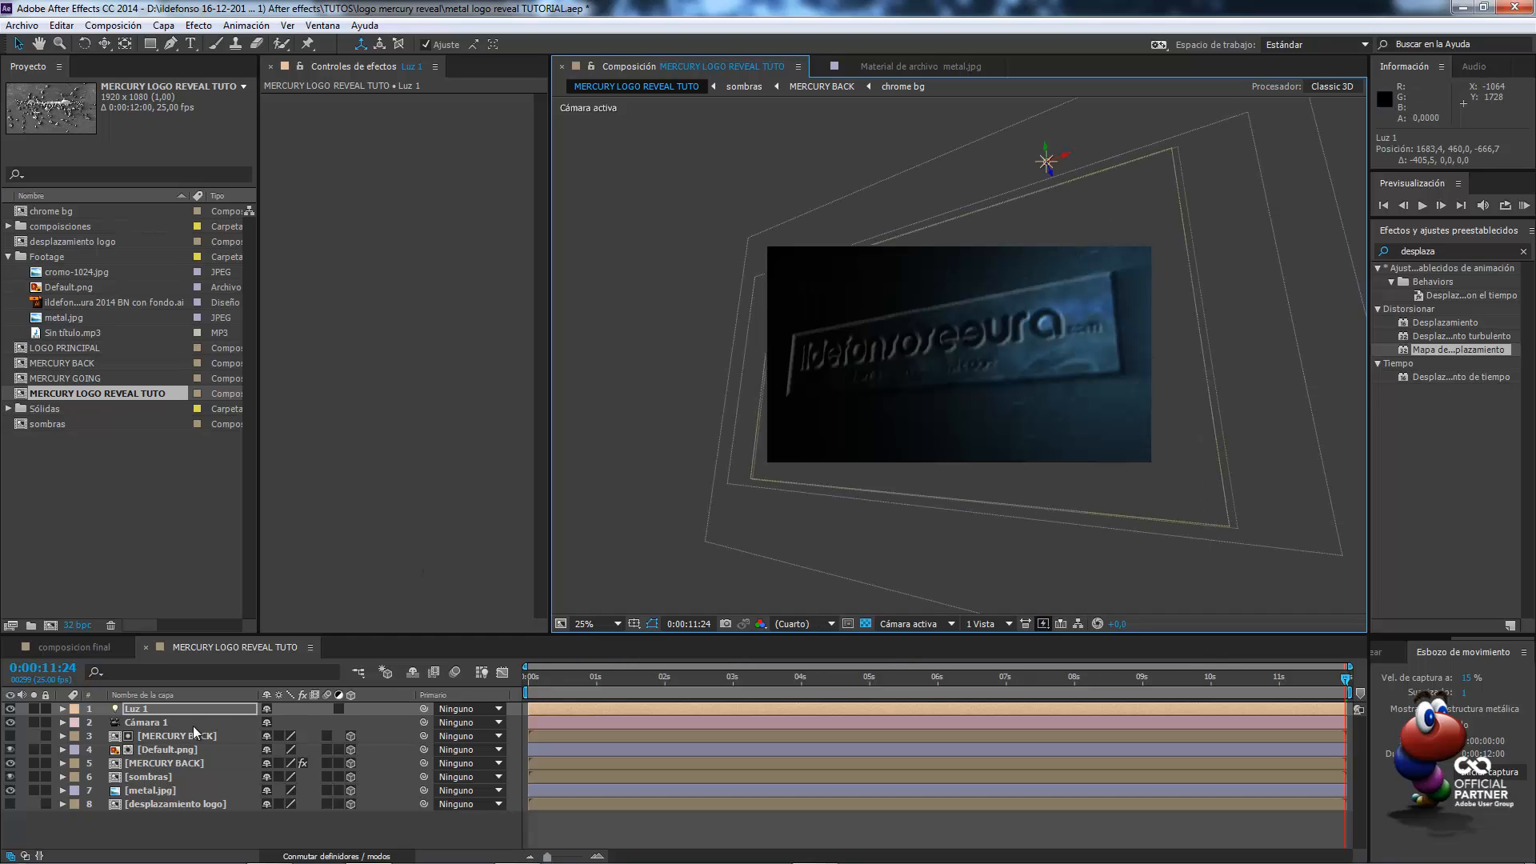
Duplicate the point light above the logo plate and set the copy's intensity to 140%
{"action": "left_click", "coordinate": [159, 708]}
{"action": "key", "text": "ctrl+d"}
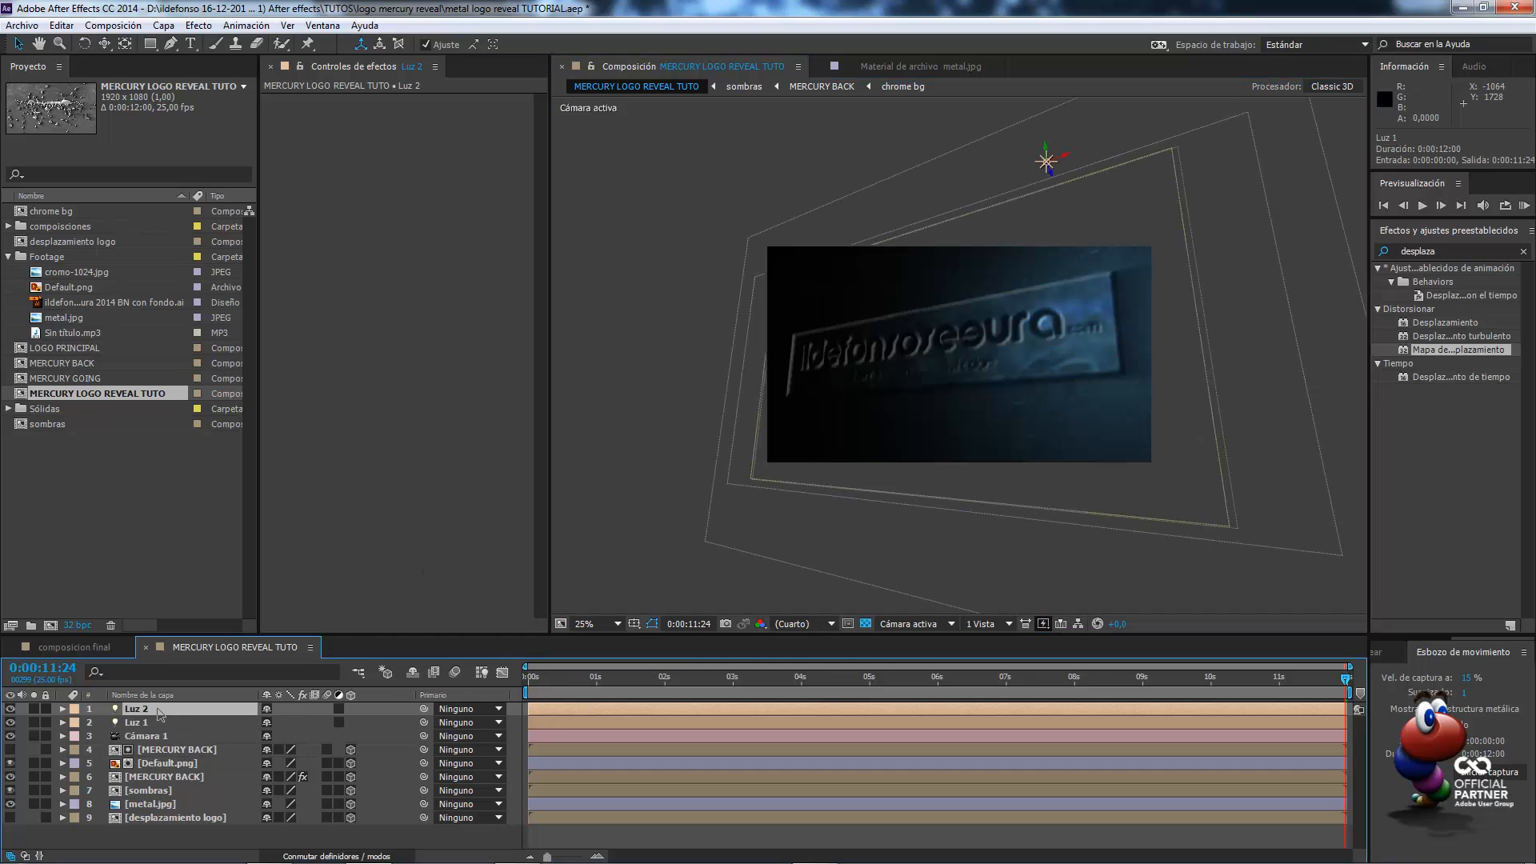
{"action": "double_click", "coordinate": [149, 710]}
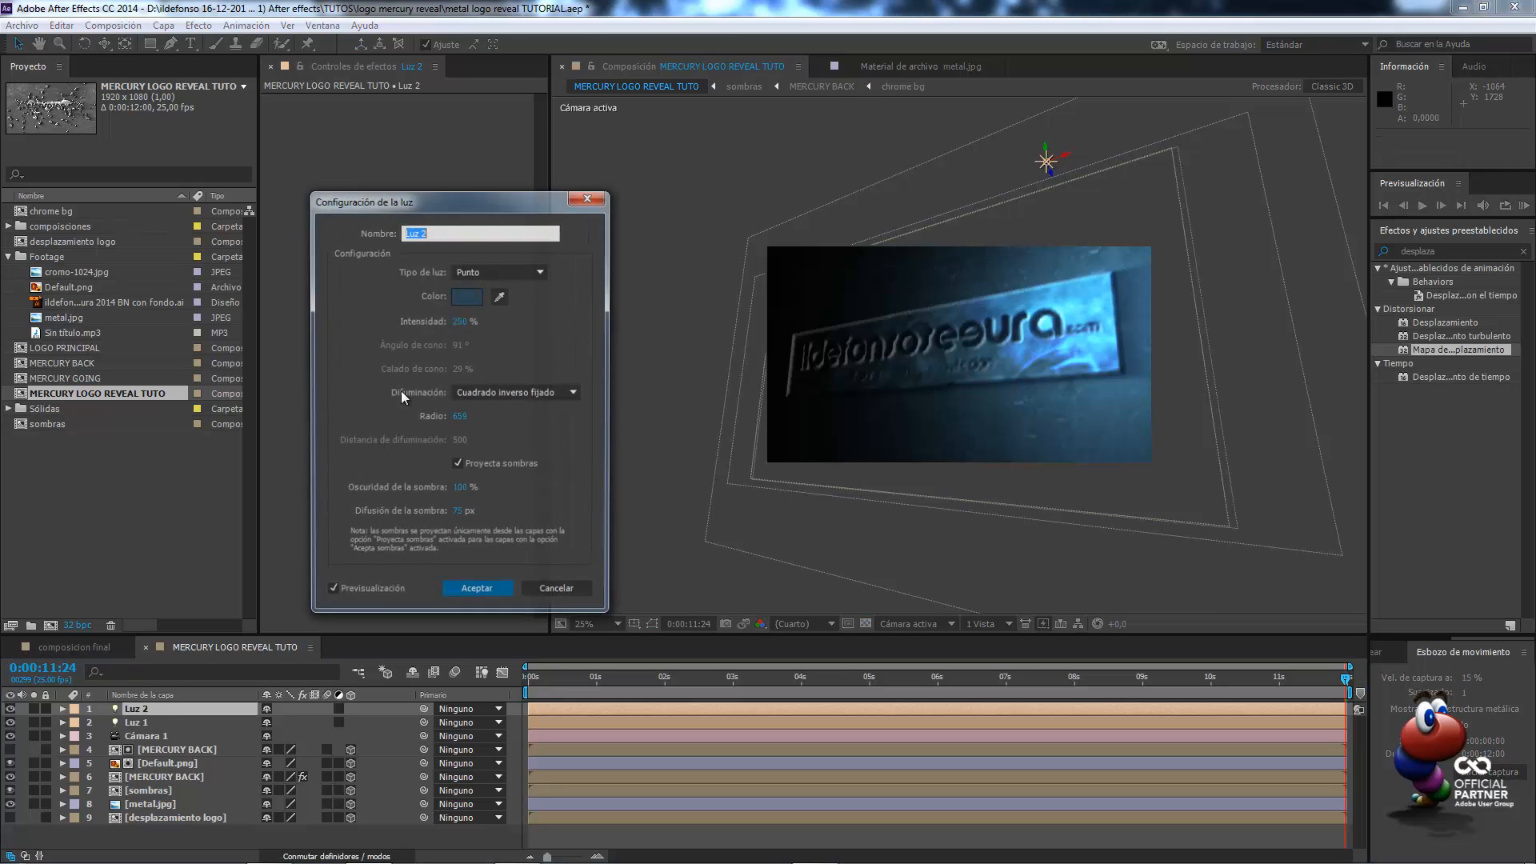
{"action": "left_click", "coordinate": [464, 321]}
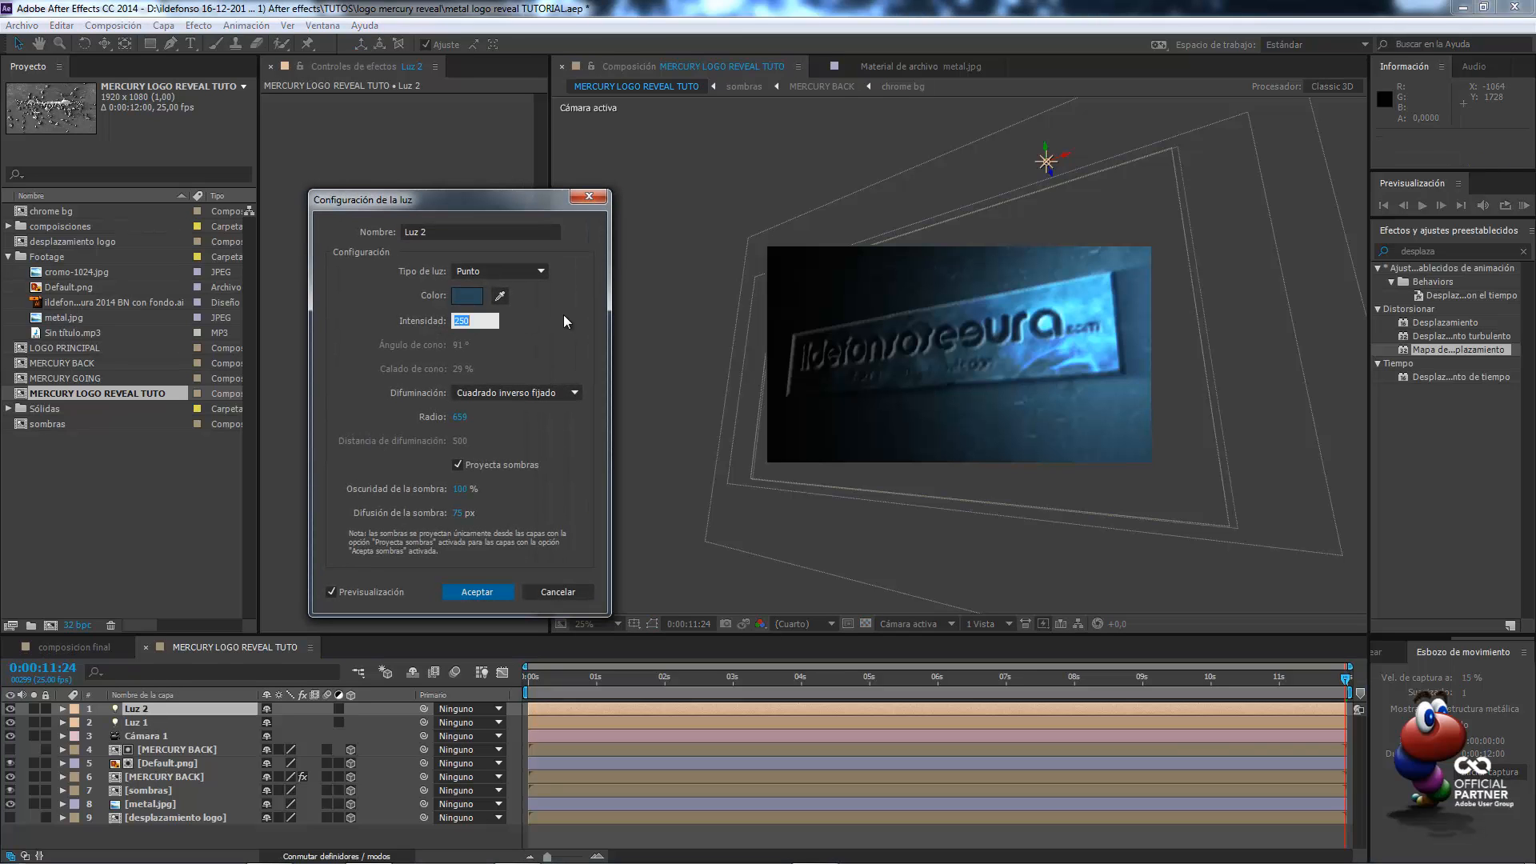
{"action": "type", "text": "140"}
Colour the duplicated light a dark olive grey, about 4D533C, and move it beside the logo plate to about 188, 351, -518
{"action": "left_click", "coordinate": [474, 297]}
{"action": "left_click_drag", "start_coordinate": [392, 323], "coordinate": [386, 387]}
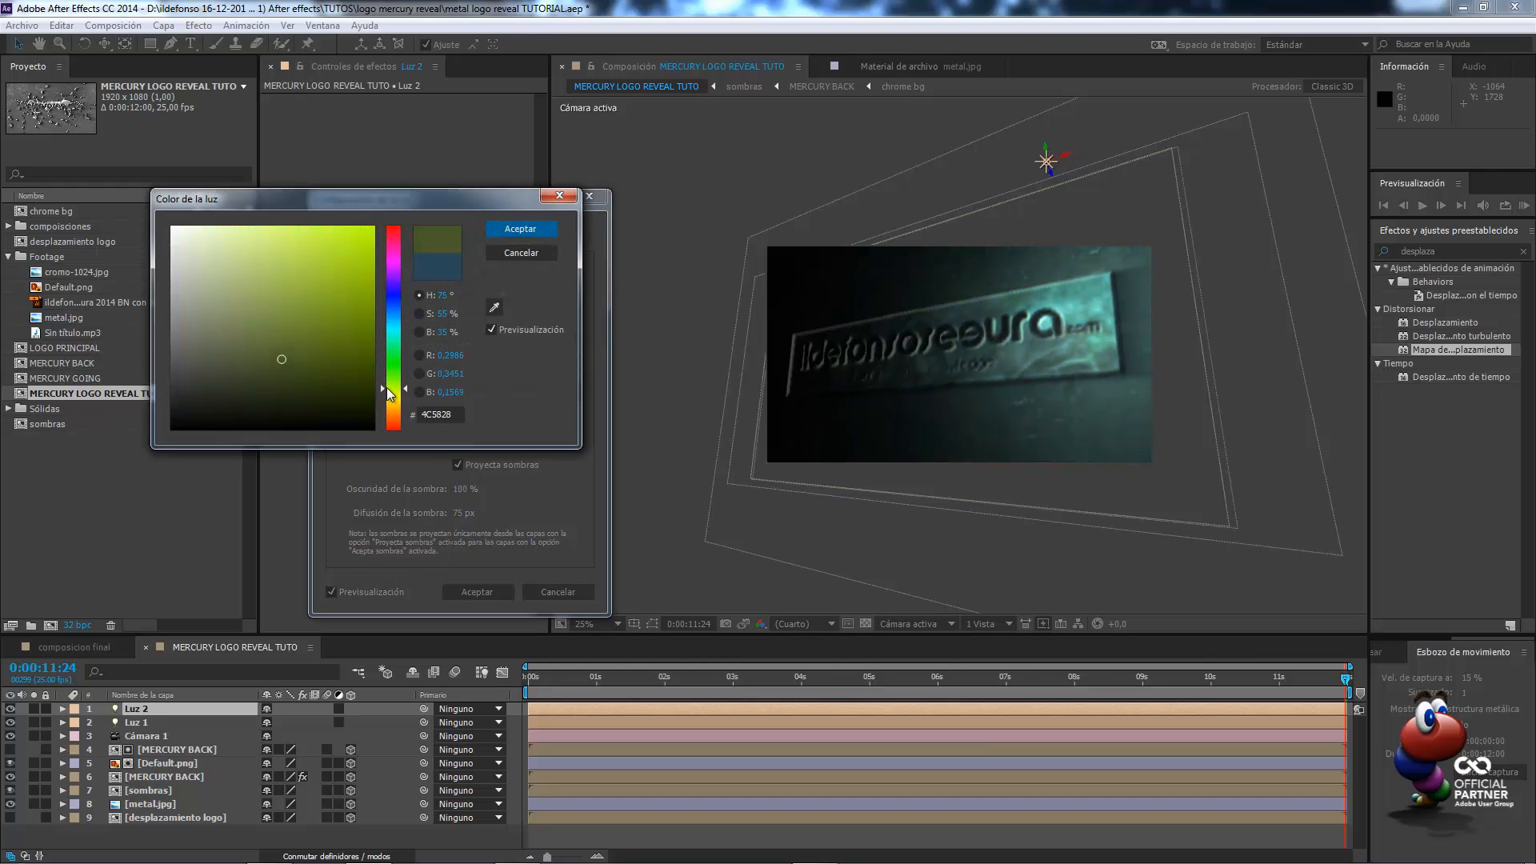
{"action": "left_click_drag", "start_coordinate": [254, 368], "coordinate": [237, 369]}
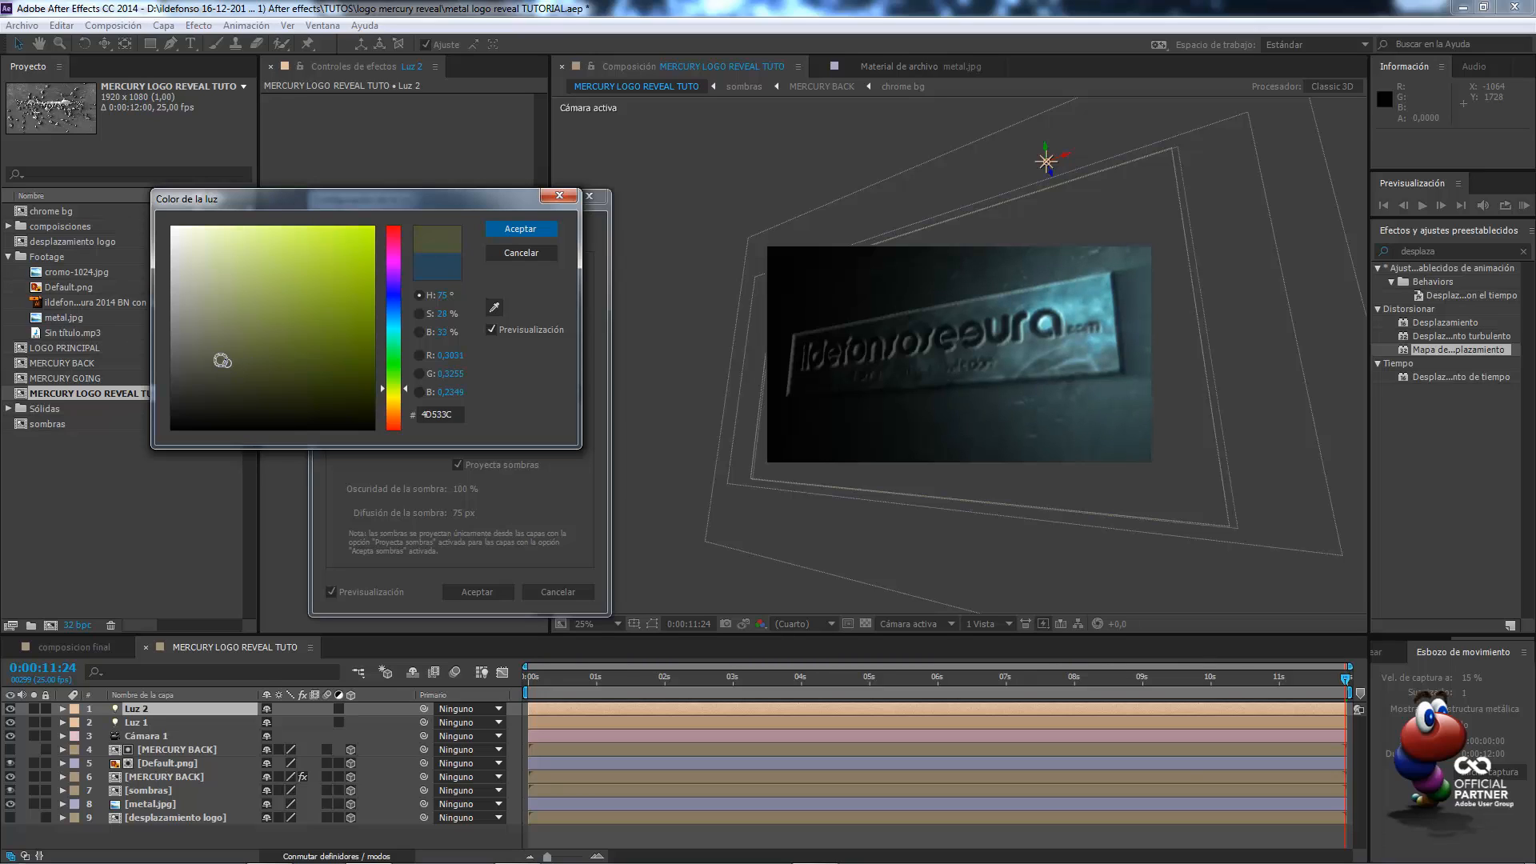
{"action": "left_click", "coordinate": [503, 230]}
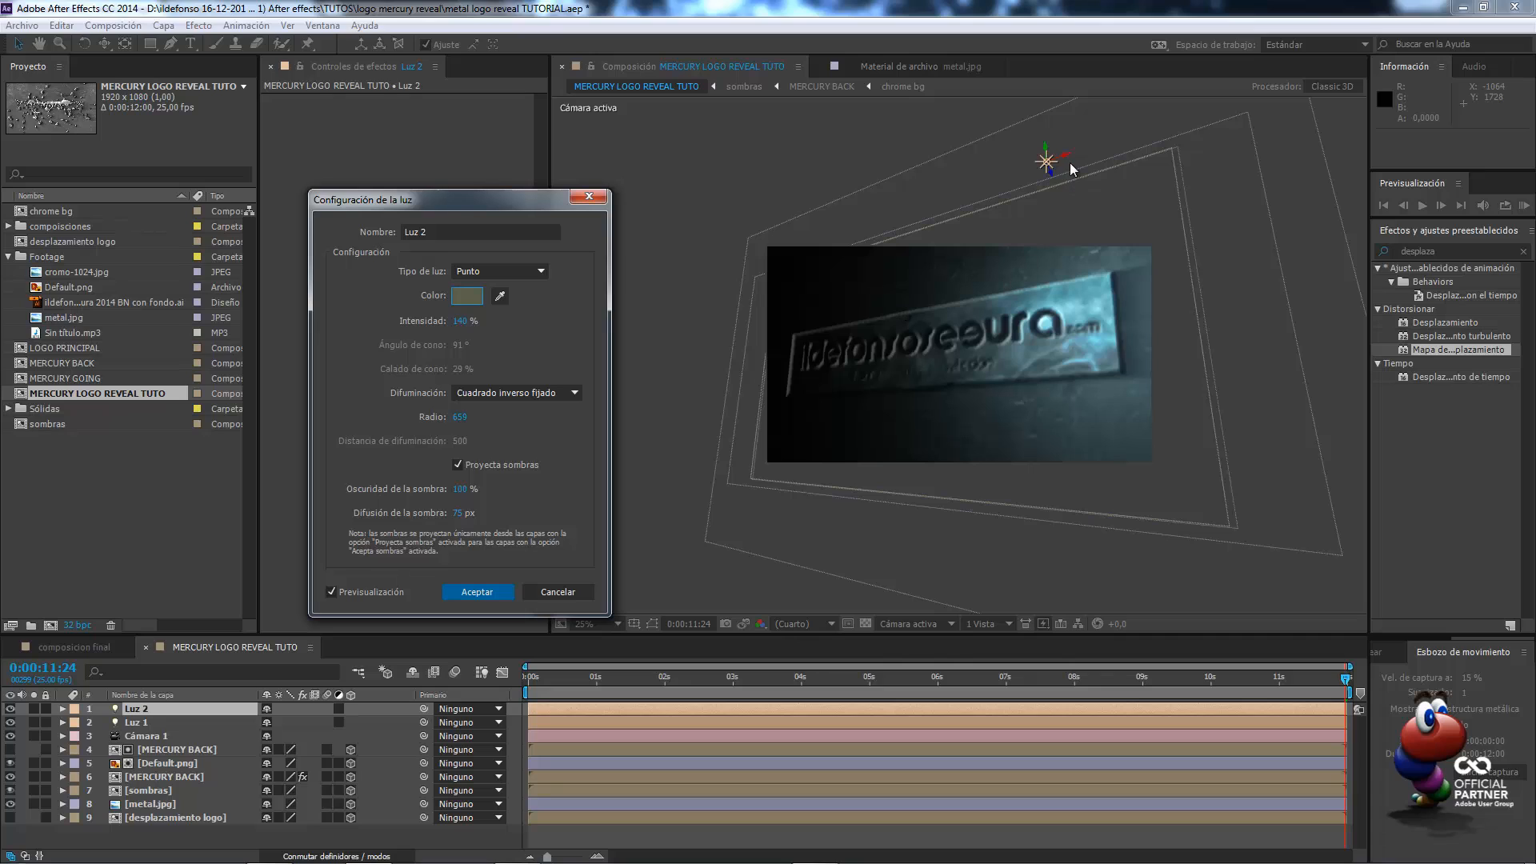
{"action": "left_click", "coordinate": [477, 592]}
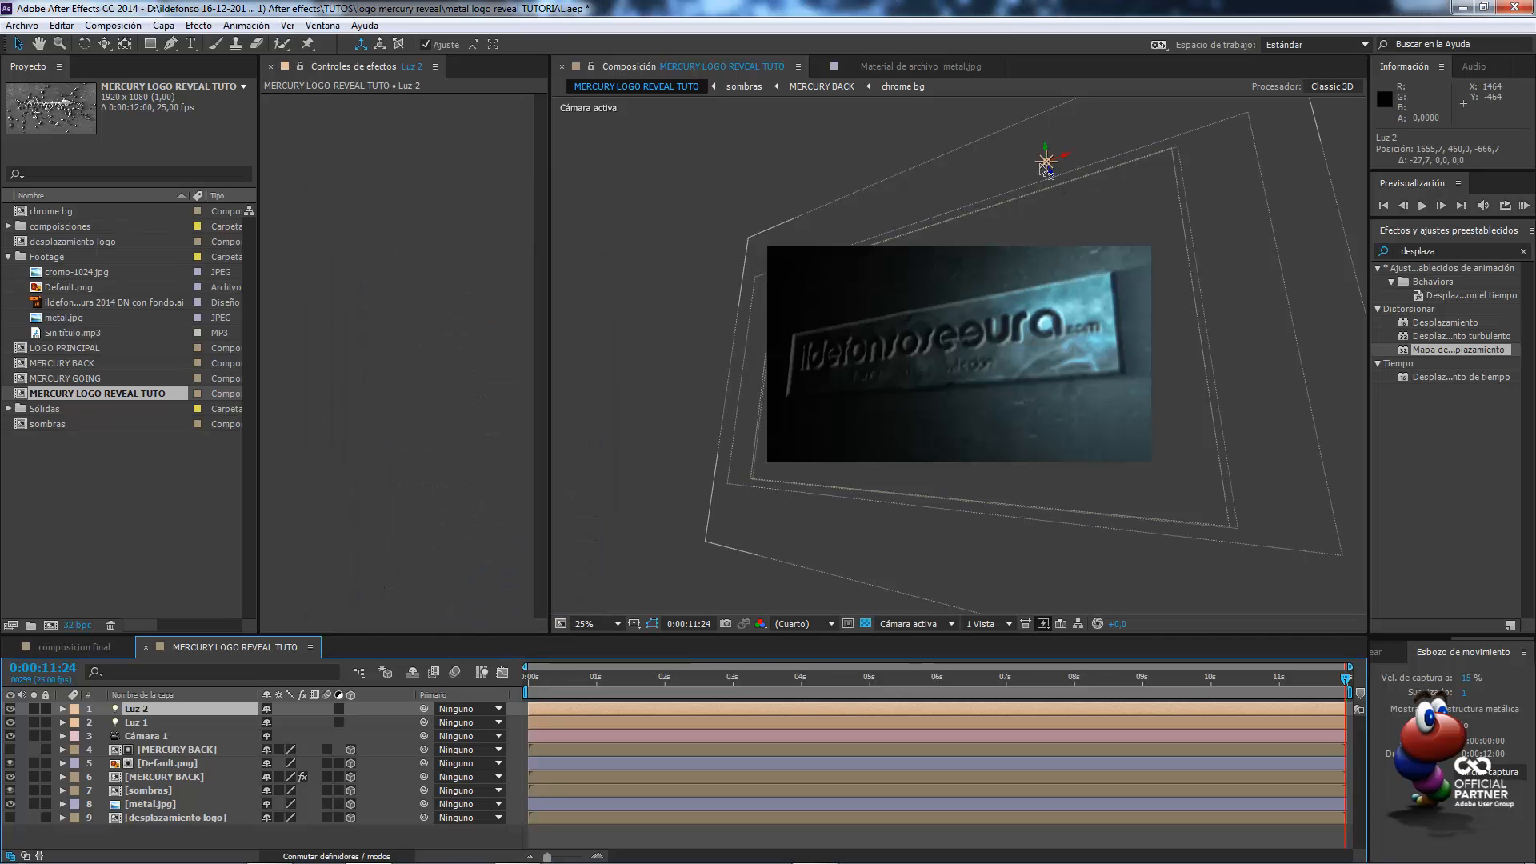
{"action": "left_click_drag", "start_coordinate": [1068, 155], "coordinate": [677, 298]}
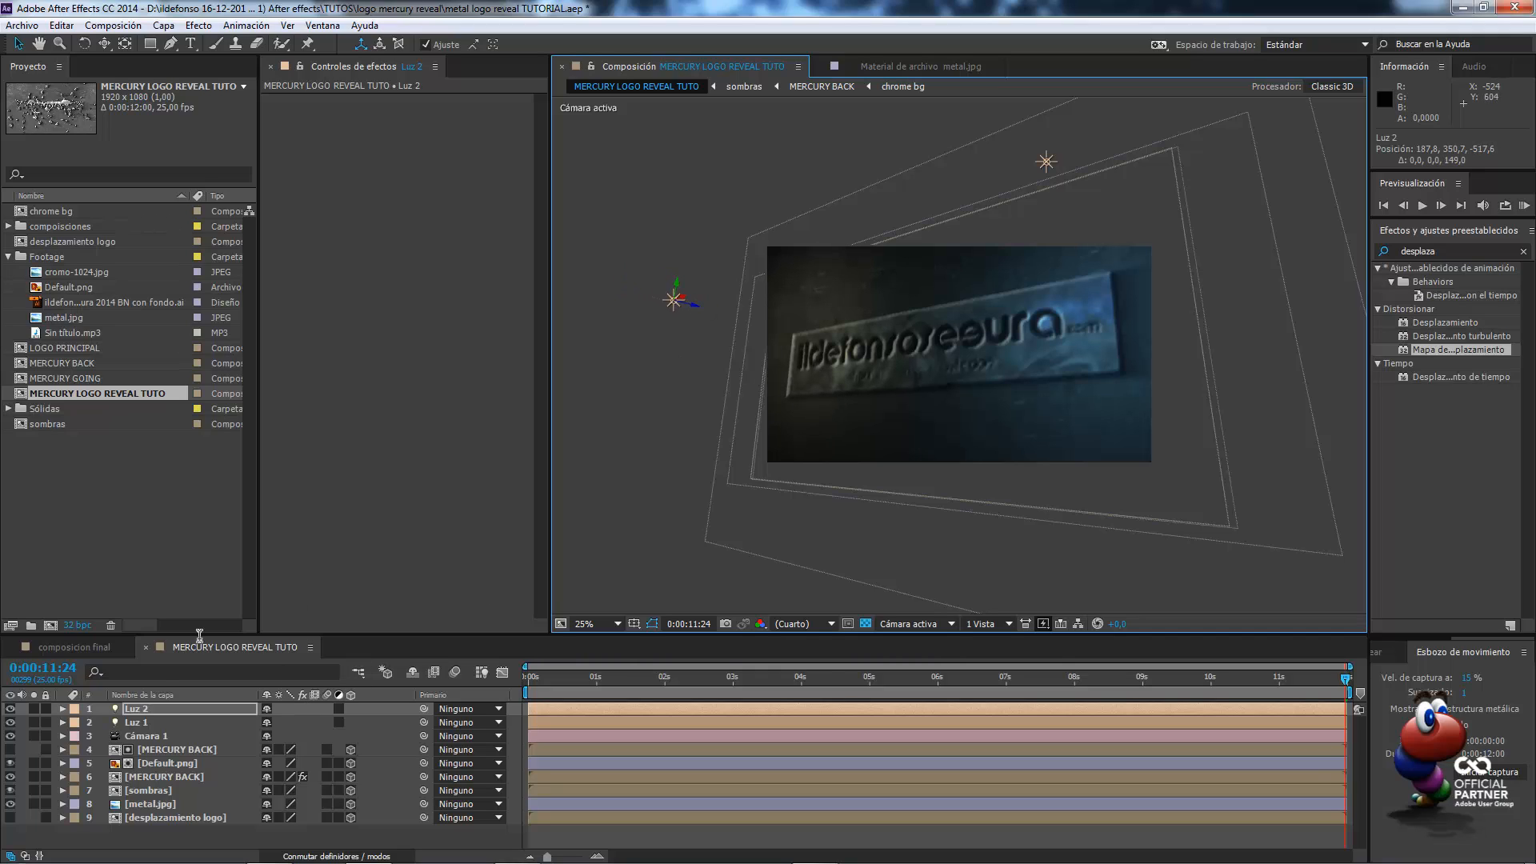
Duplicate the olive-grey light Luz 2 and change the copy's light type to Ambiente
{"action": "left_click", "coordinate": [136, 709]}
{"action": "key", "text": "ctrl+d"}
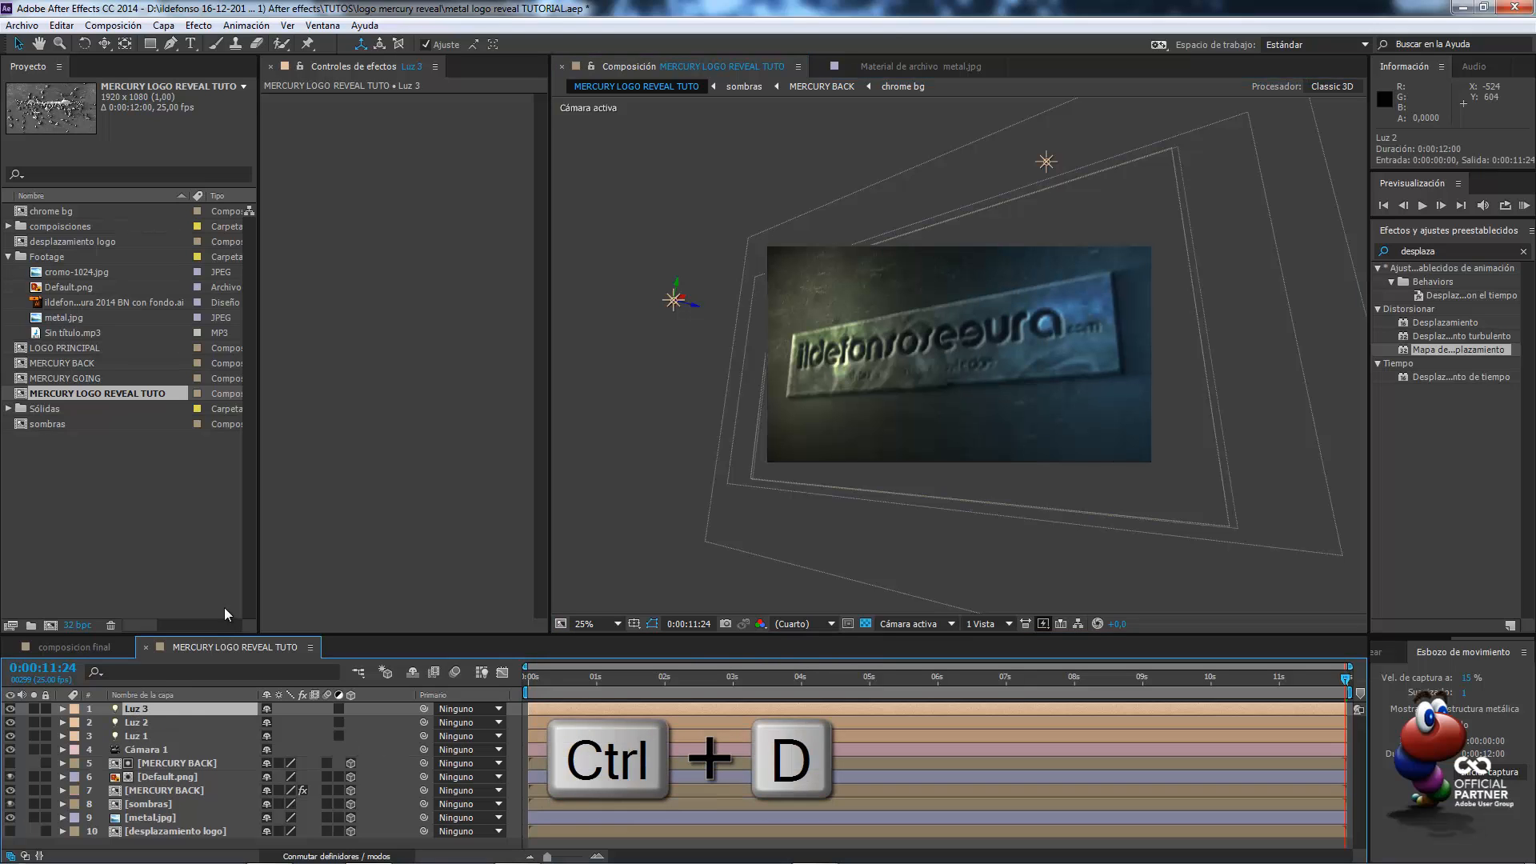
{"action": "double_click", "coordinate": [172, 708]}
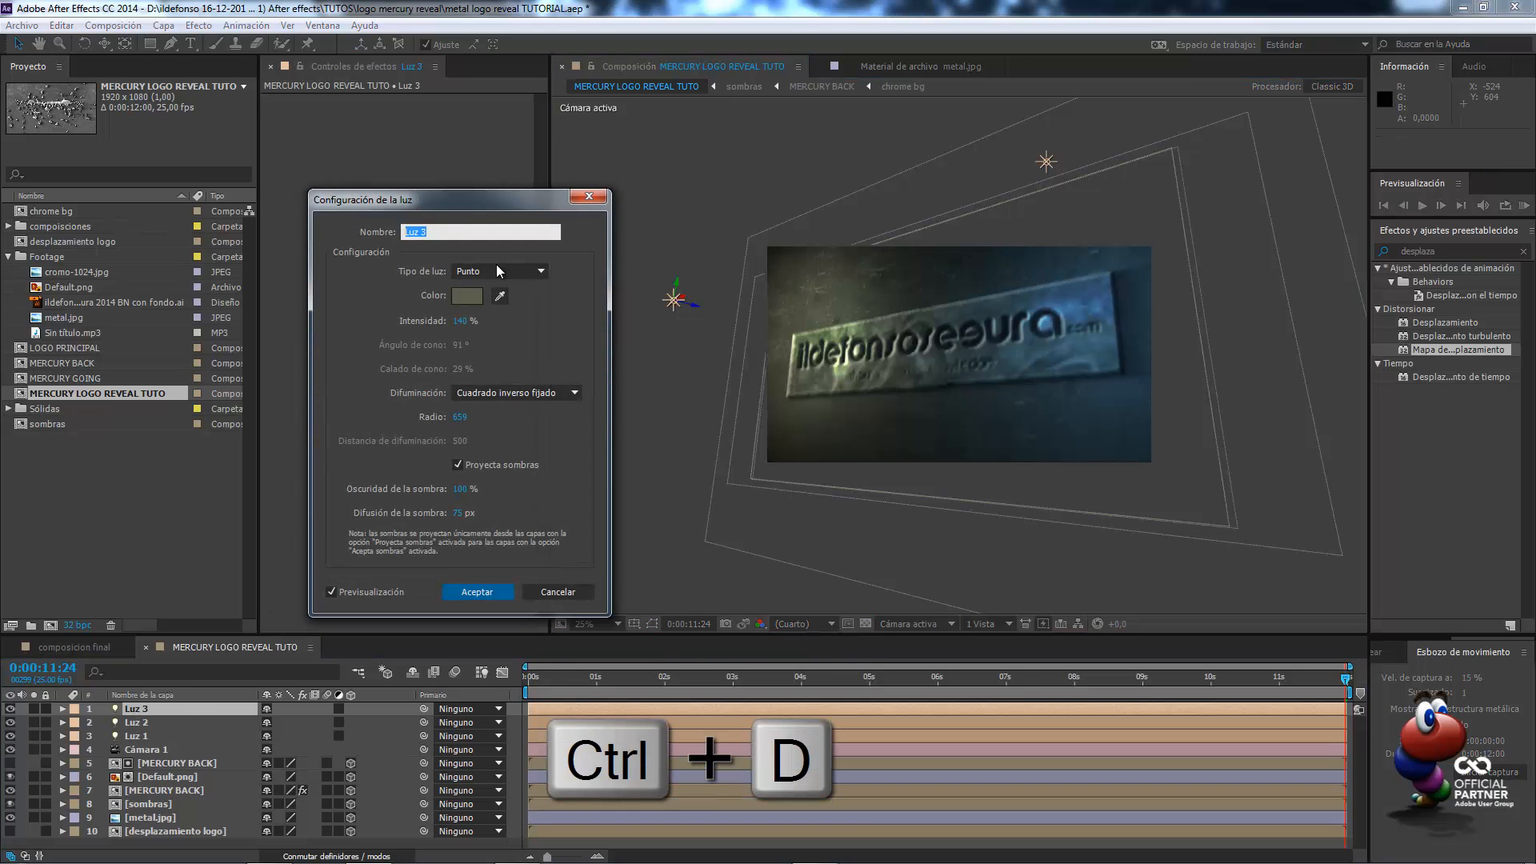
{"action": "left_click", "coordinate": [496, 270]}
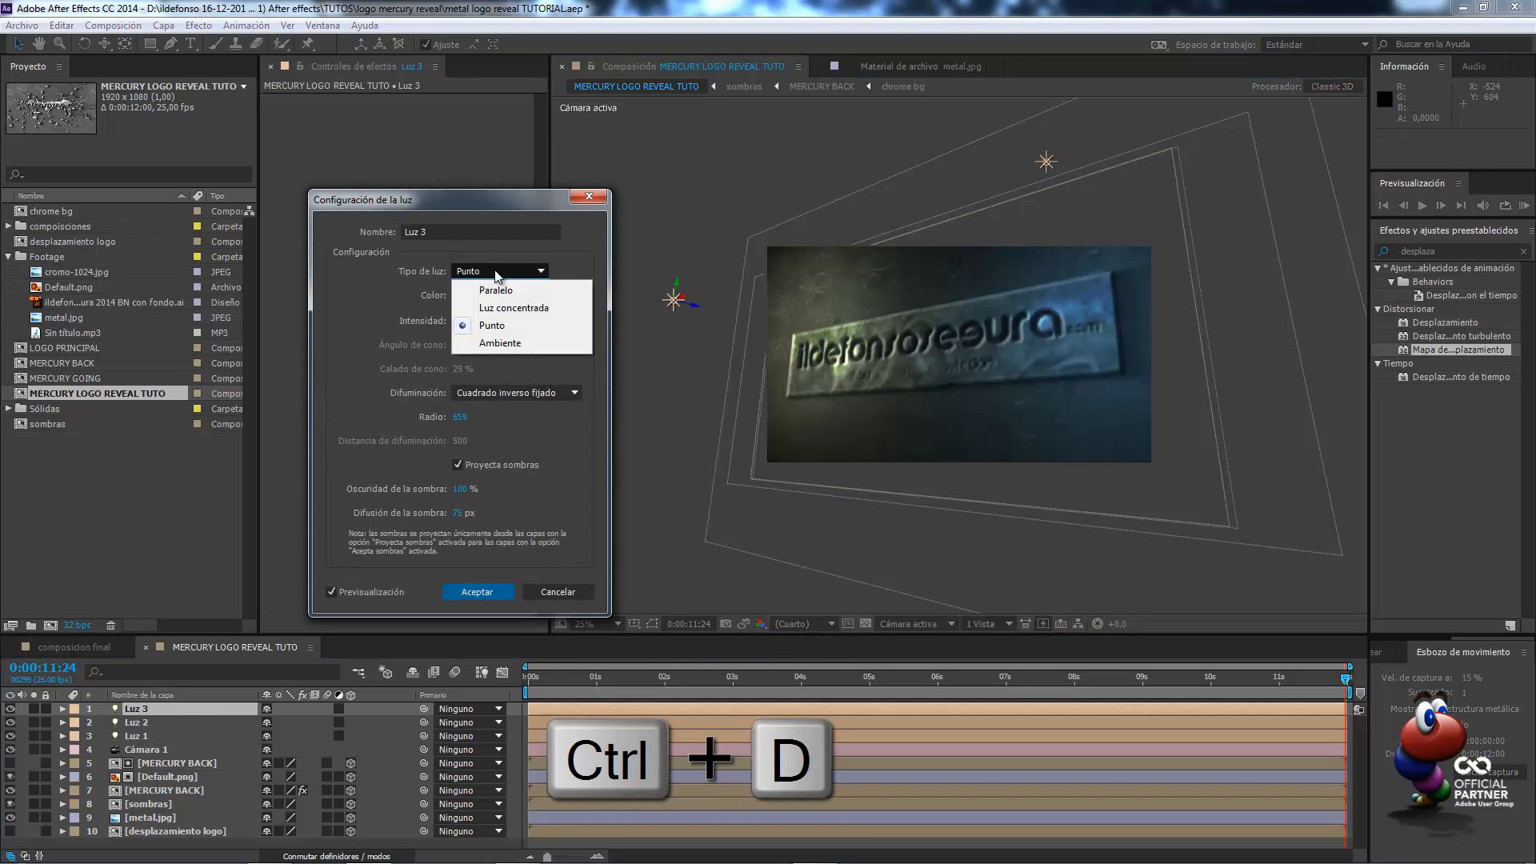
{"action": "left_click", "coordinate": [510, 342]}
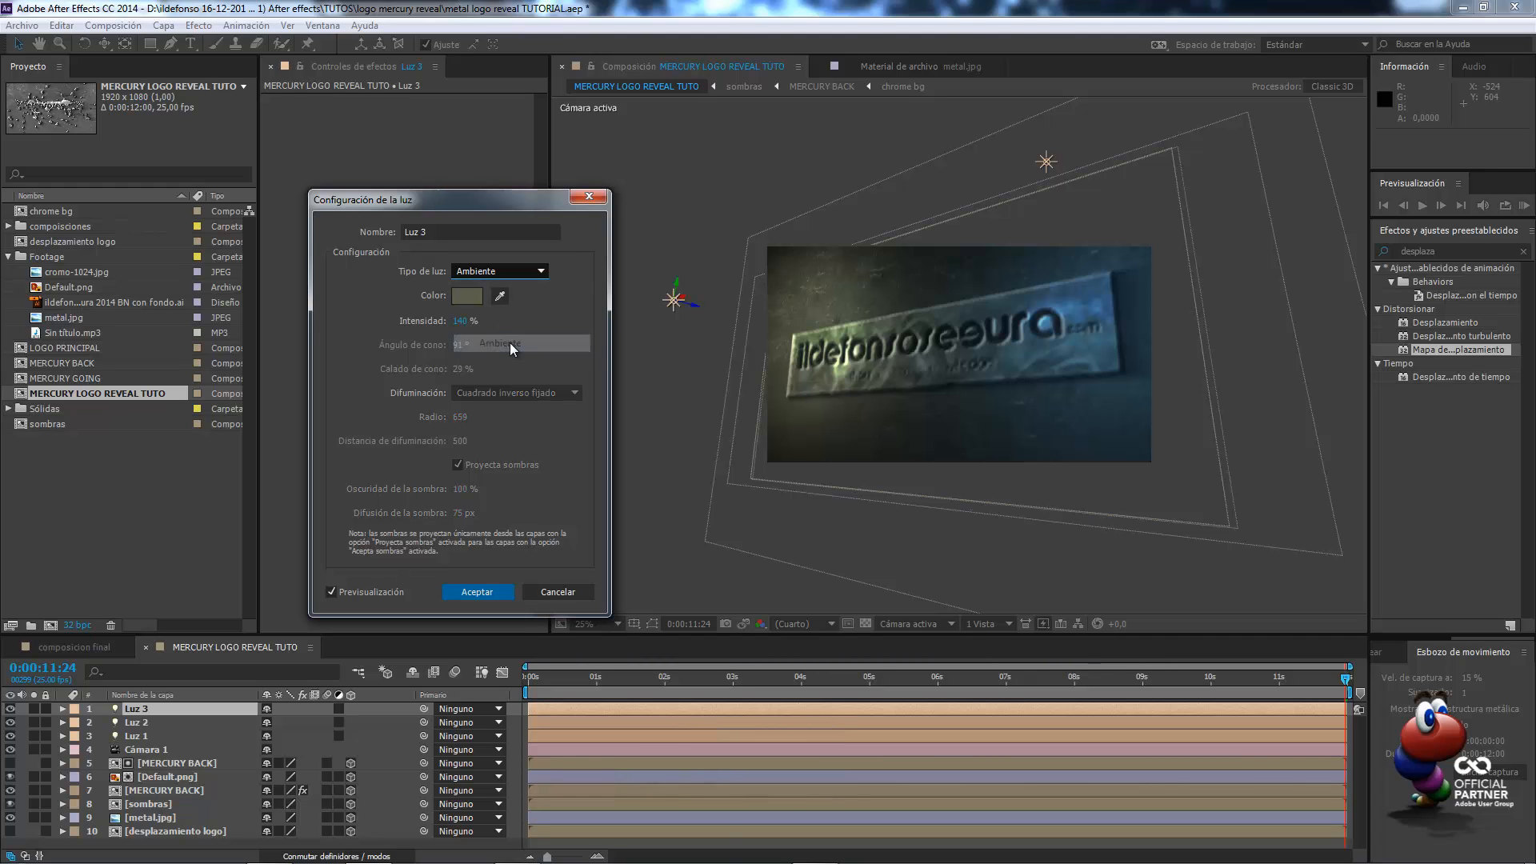
Give the ambient light a pale yellow colour and set its intensity to 50%
{"action": "left_click", "coordinate": [468, 301]}
{"action": "mouse_move", "coordinate": [214, 261]}
{"action": "left_mouse_down"}
{"action": "mouse_move", "coordinate": [186, 250]}
{"action": "mouse_move", "coordinate": [203, 221]}
{"action": "left_mouse_up"}
{"action": "left_click", "coordinate": [489, 228]}
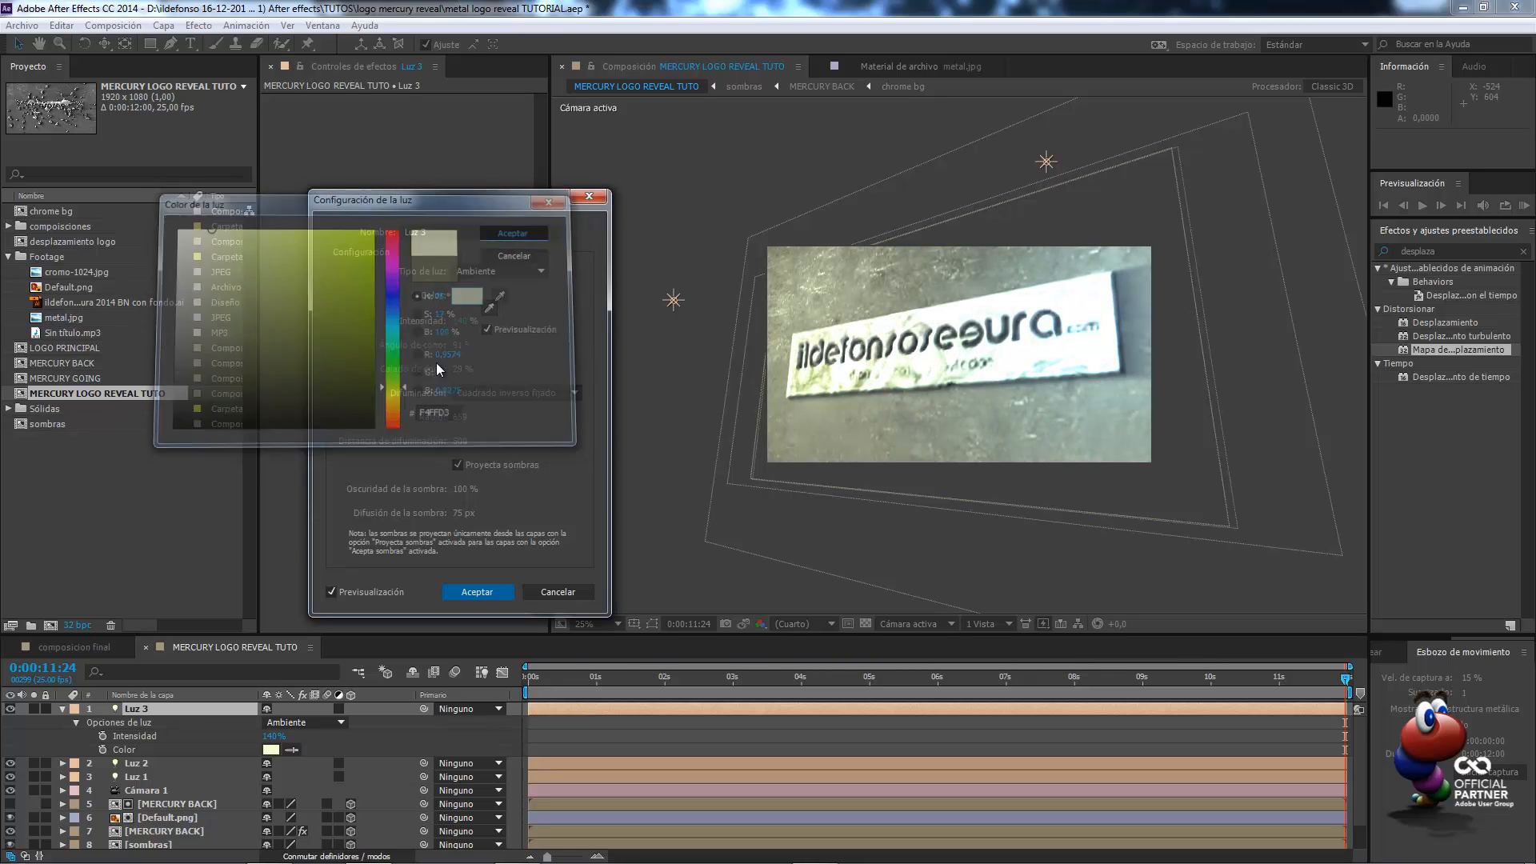
{"action": "type", "text": "50"}
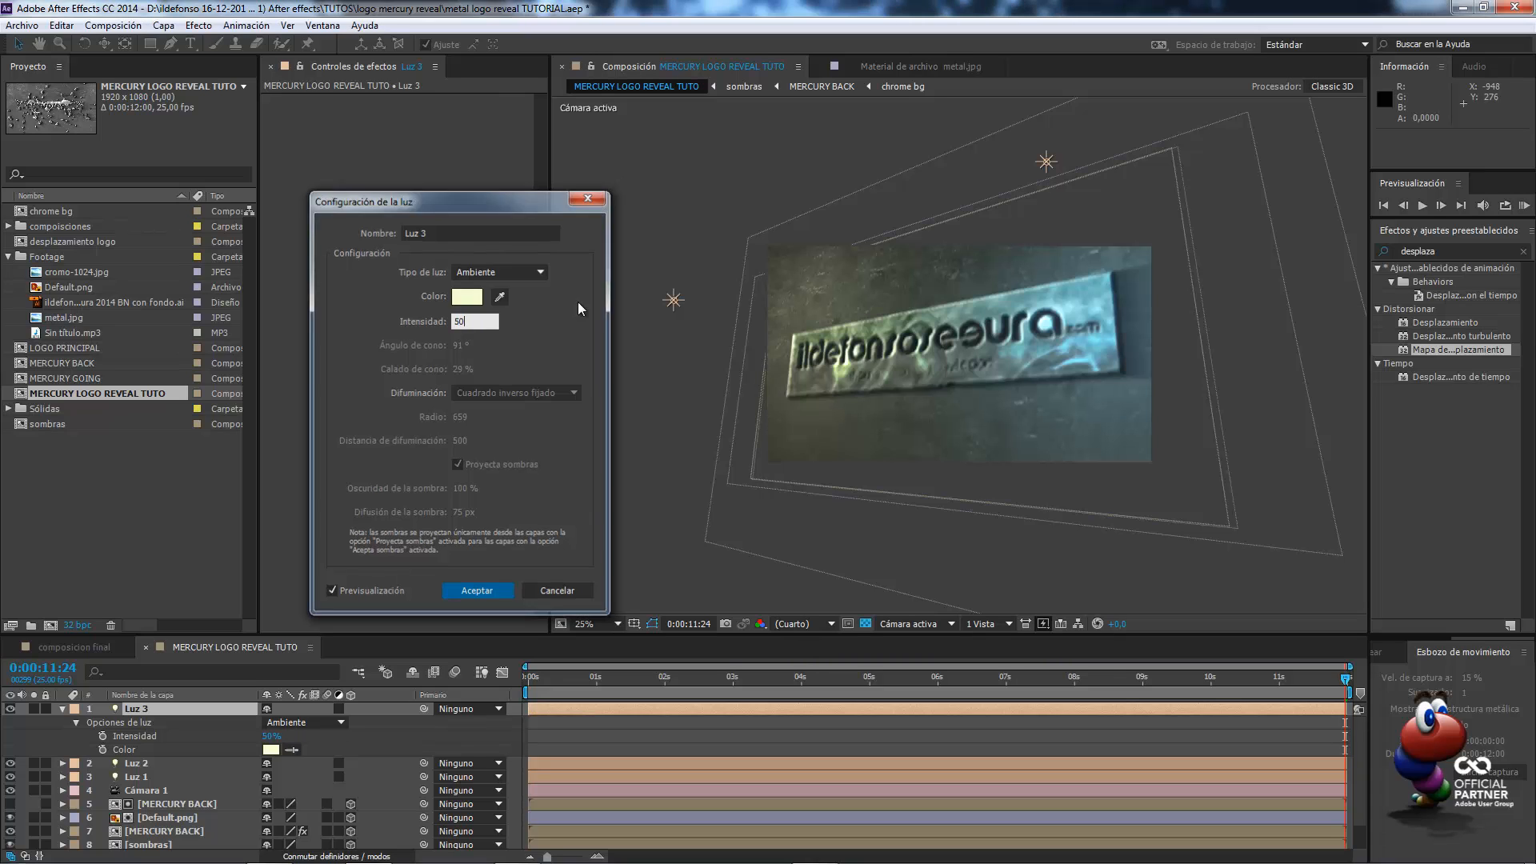
{"action": "key", "text": "Return"}
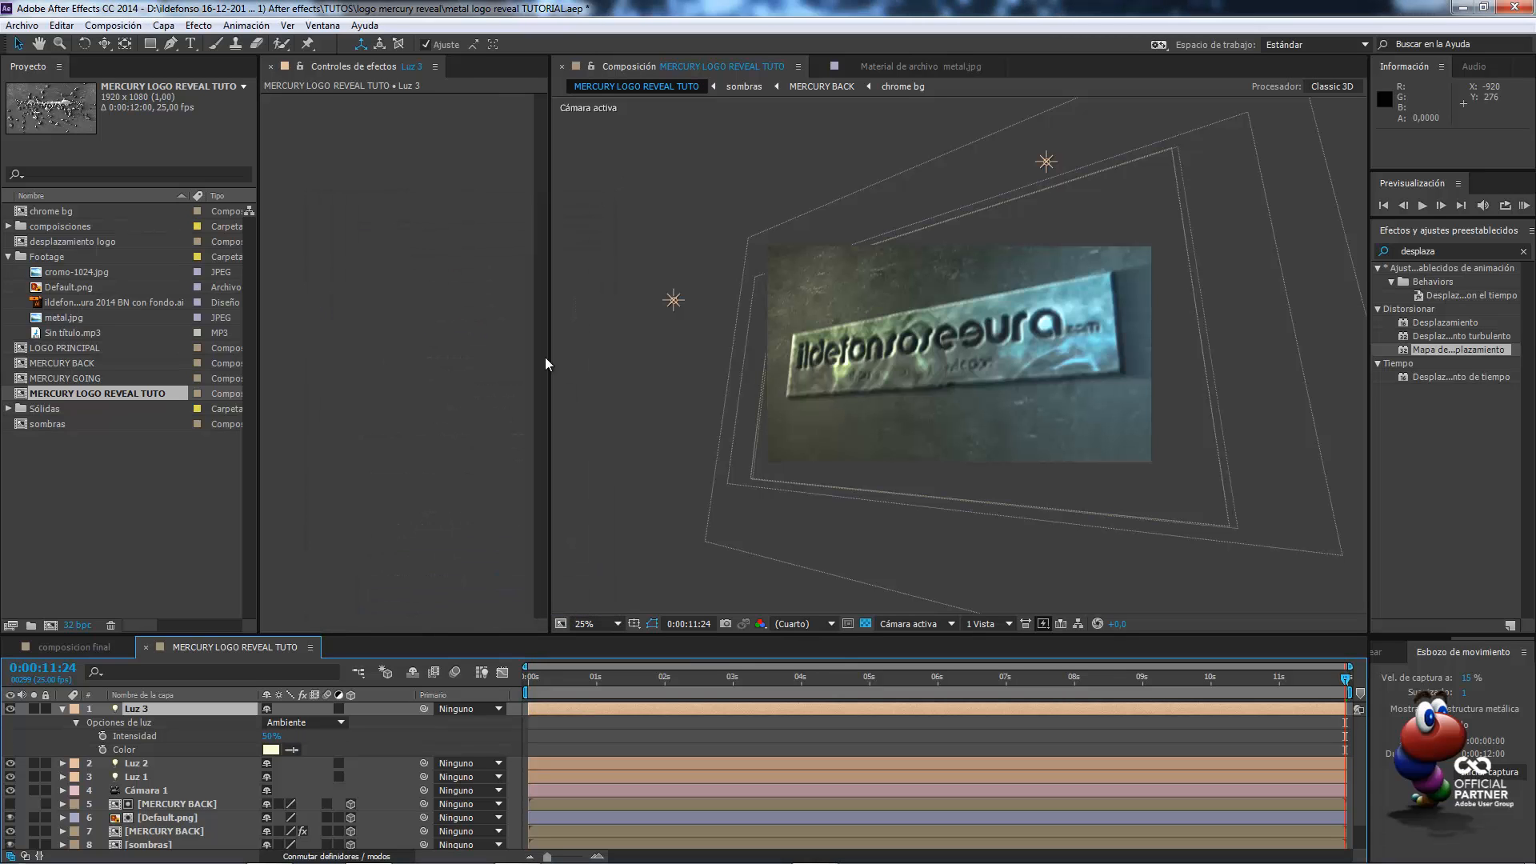
Change the ambient light's colour to the neutral grey AEB1A6
{"action": "left_click", "coordinate": [271, 749]}
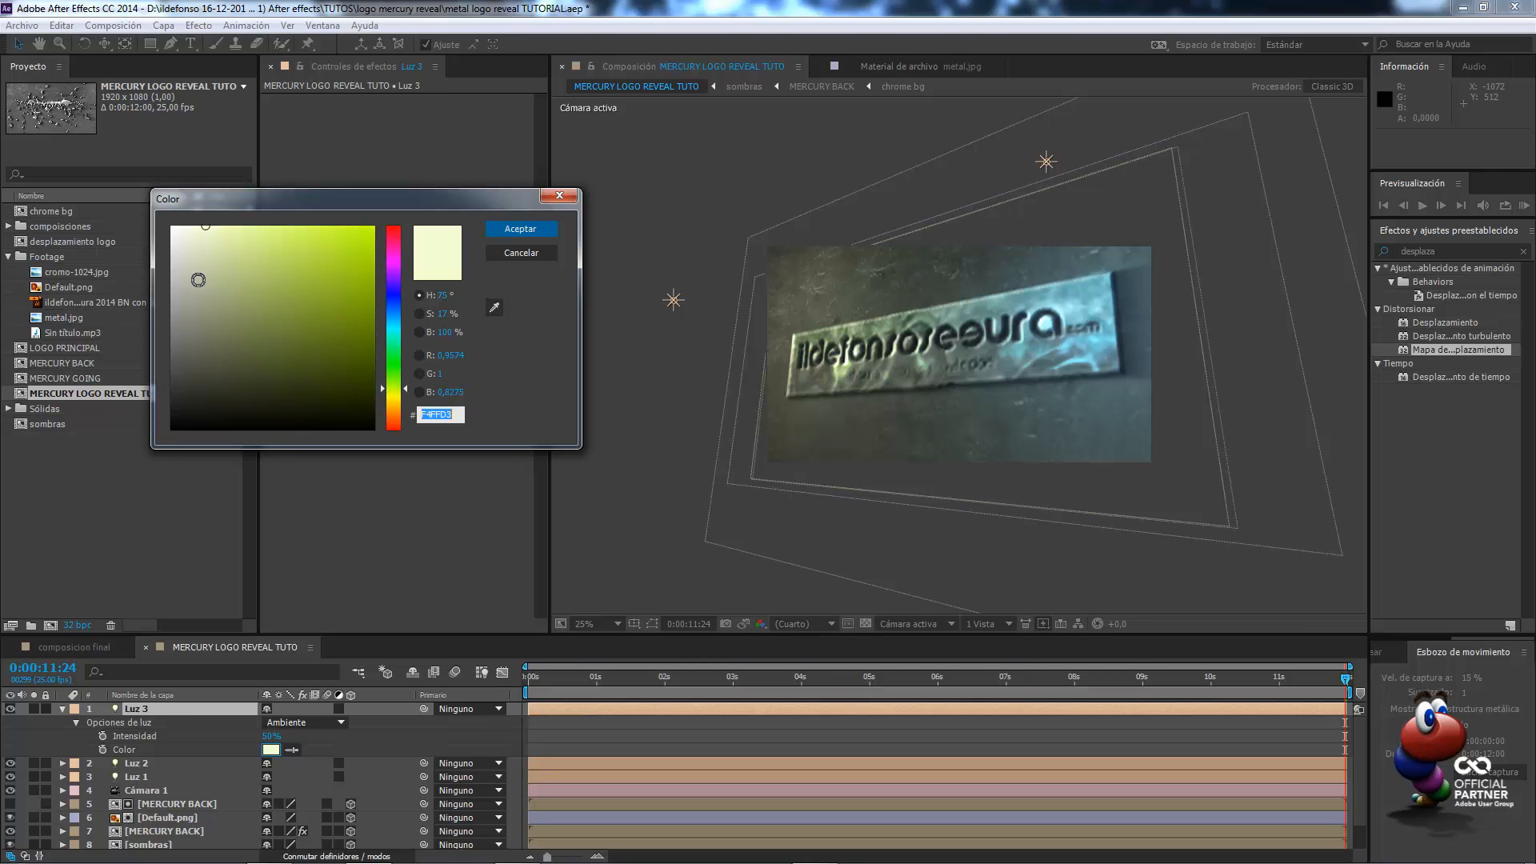
{"action": "left_click", "coordinate": [183, 288]}
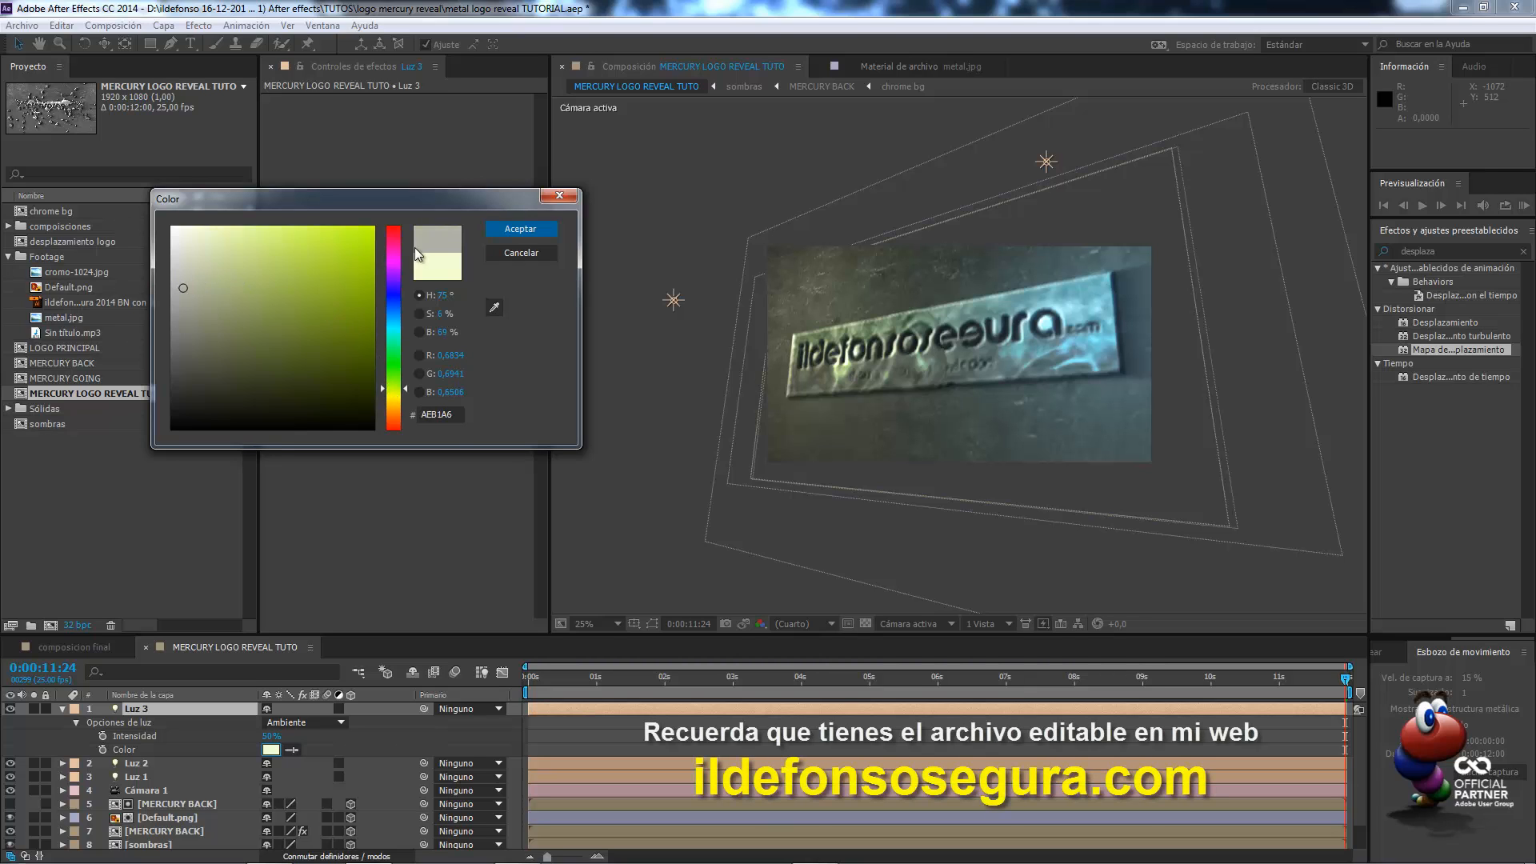
{"action": "left_click", "coordinate": [495, 229]}
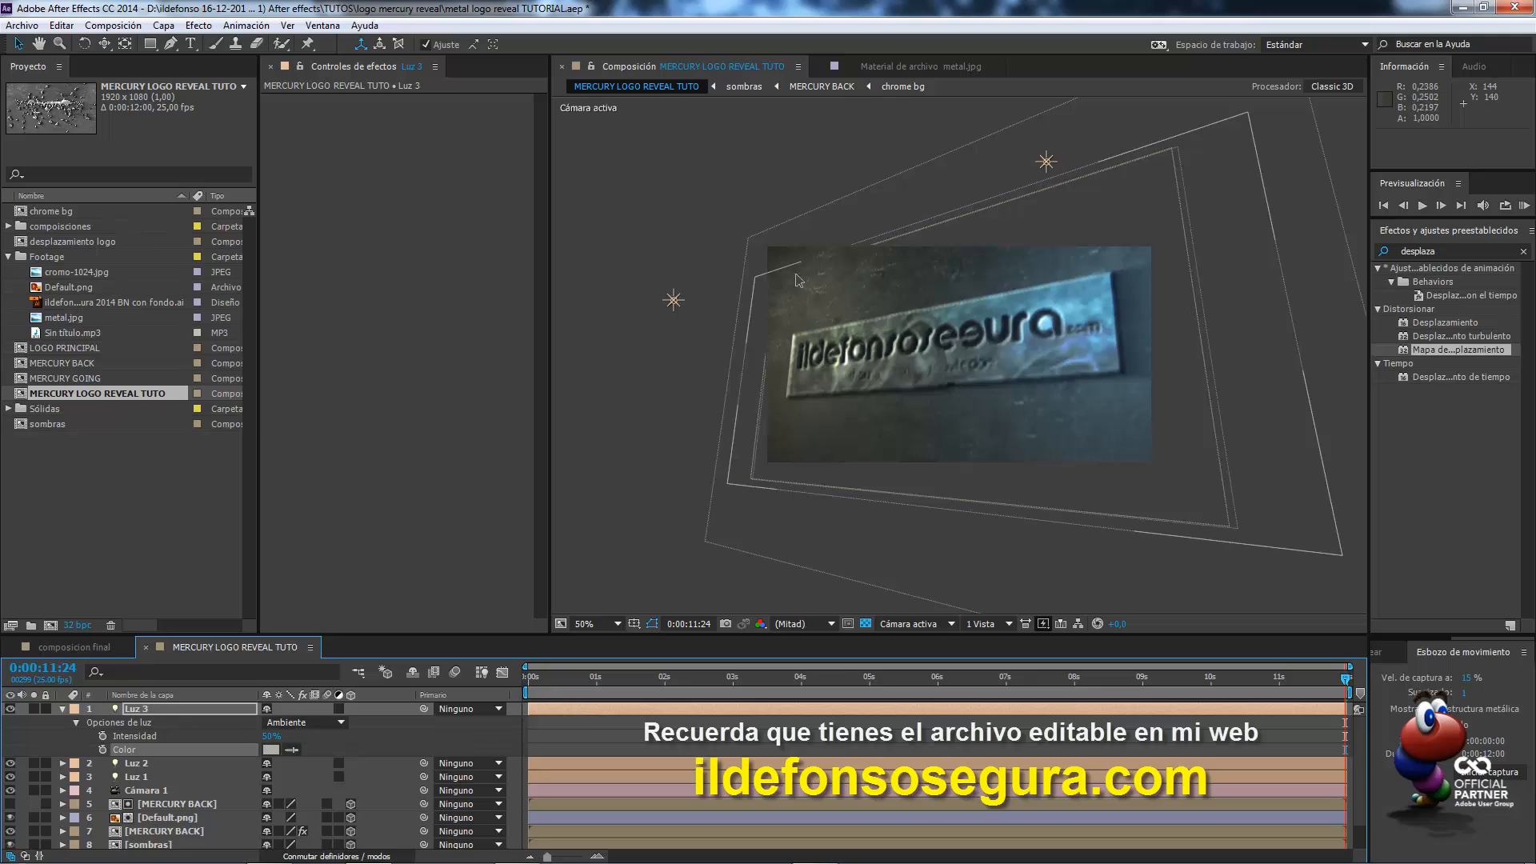
Collapse the ambient light's properties and set the composition preview resolution to Completa
{"action": "key", "text": "period"}
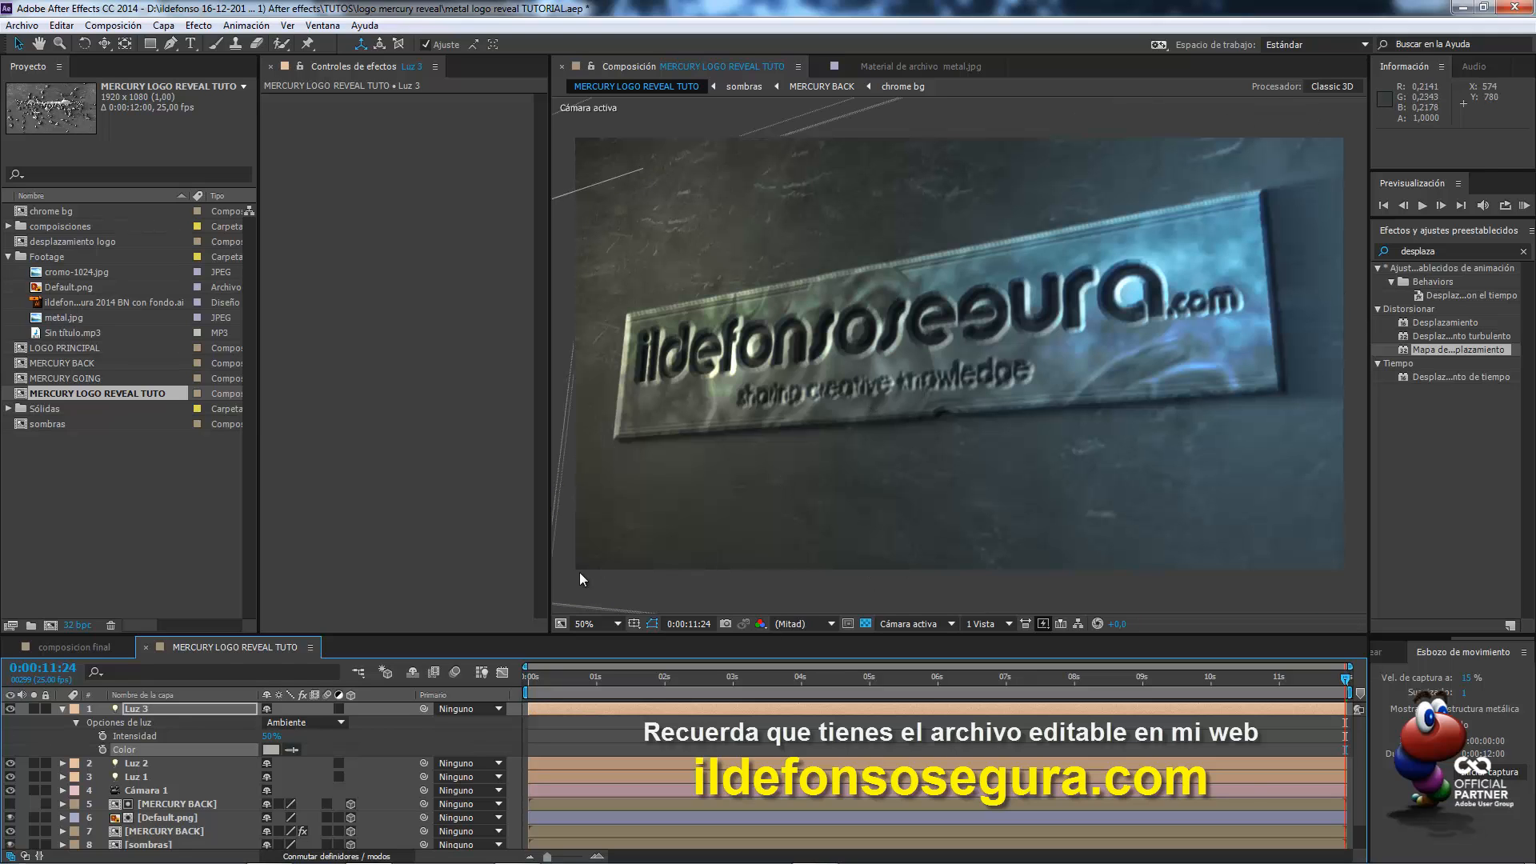
{"action": "left_click", "coordinate": [62, 707]}
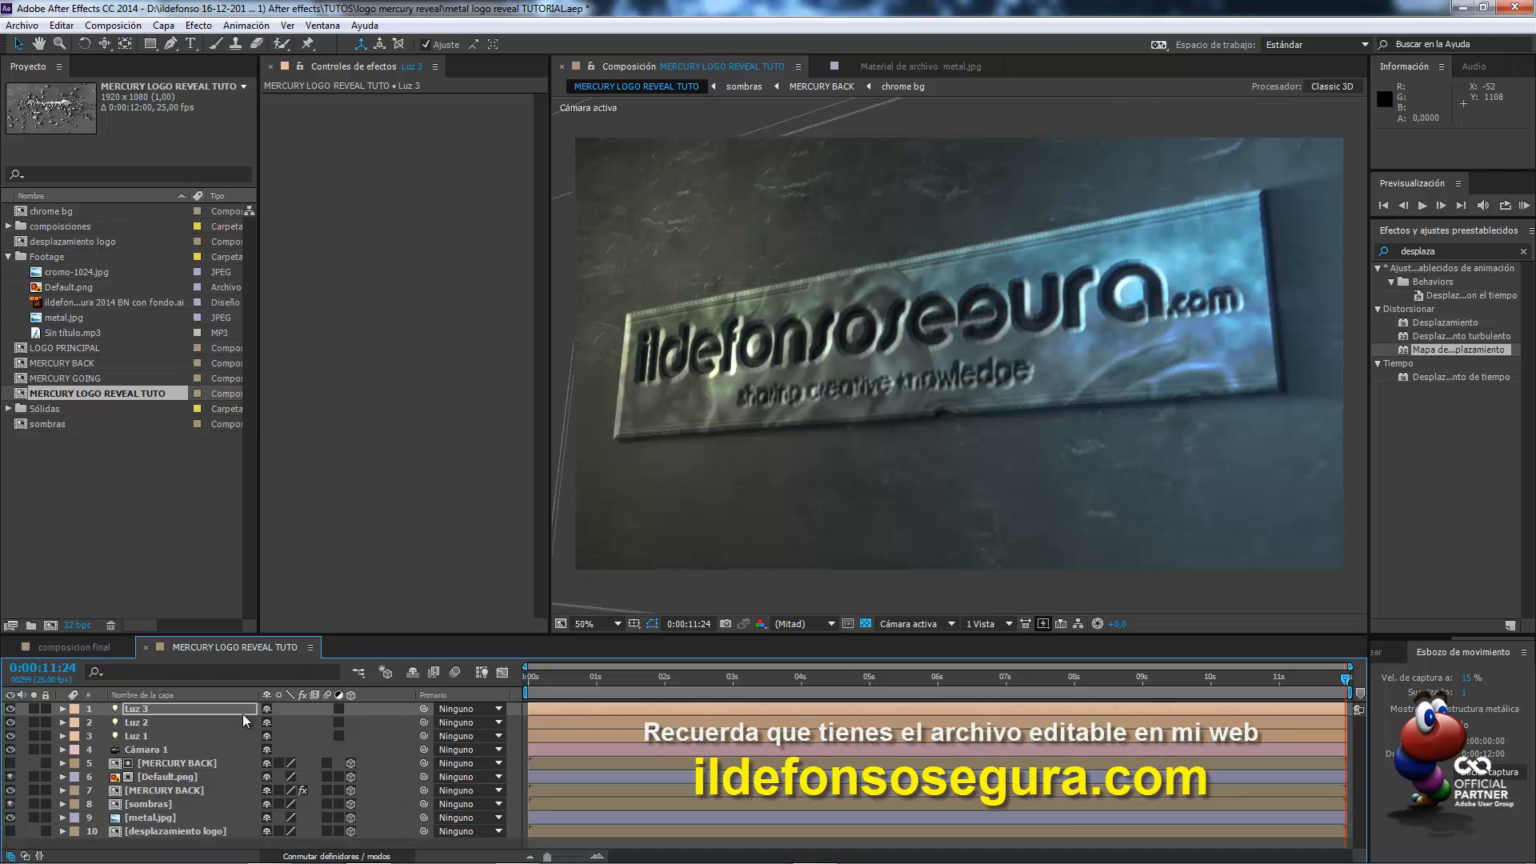
{"action": "left_click", "coordinate": [816, 623]}
{"action": "left_click", "coordinate": [816, 665]}
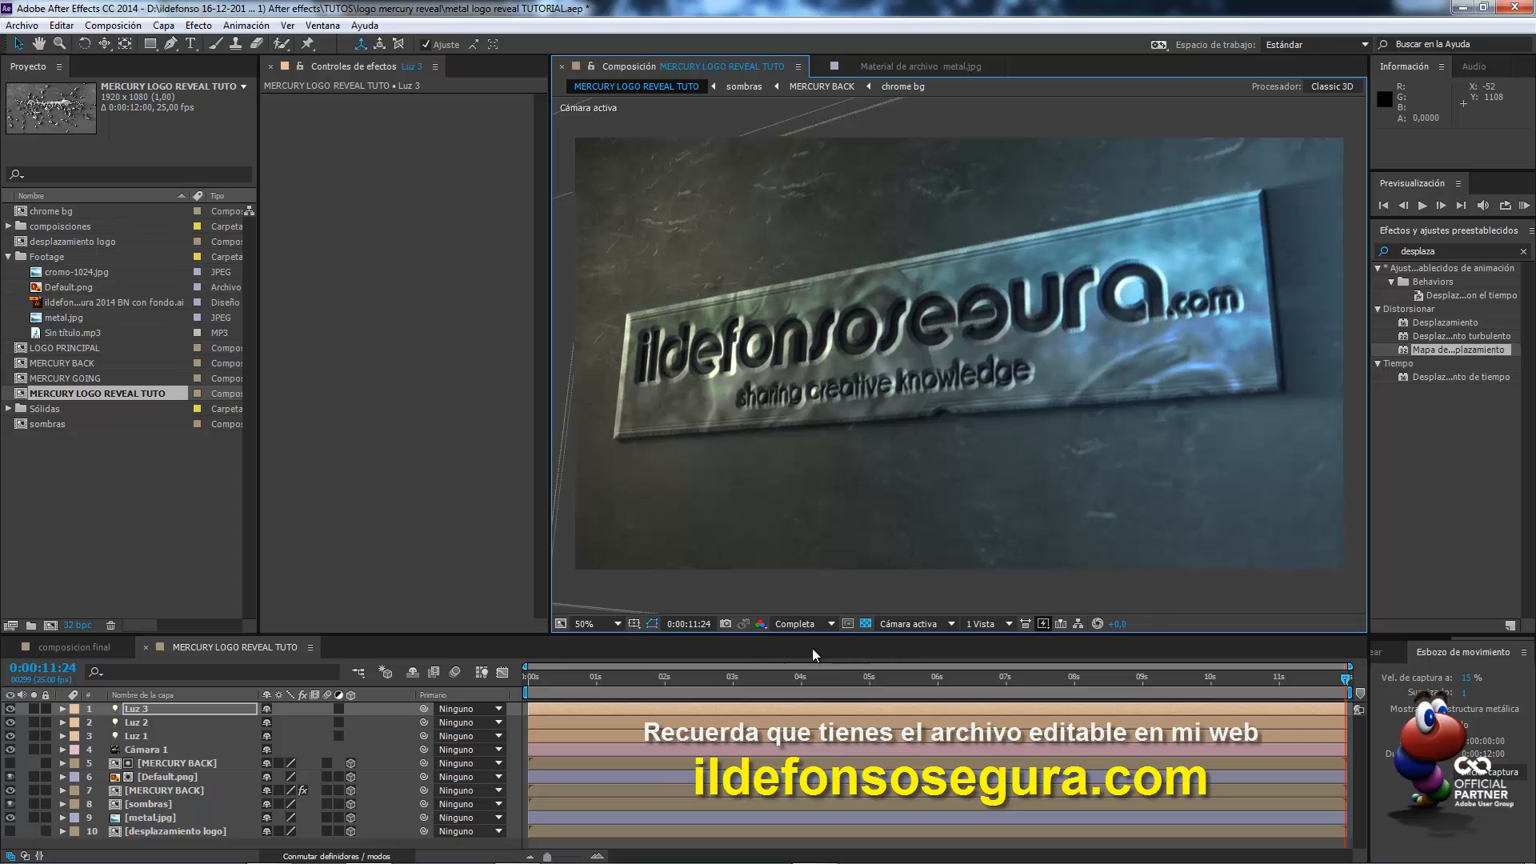
Lower the intensity of the point light Luz 2 to 120%
{"action": "double_click", "coordinate": [145, 722]}
{"action": "left_click", "coordinate": [461, 323]}
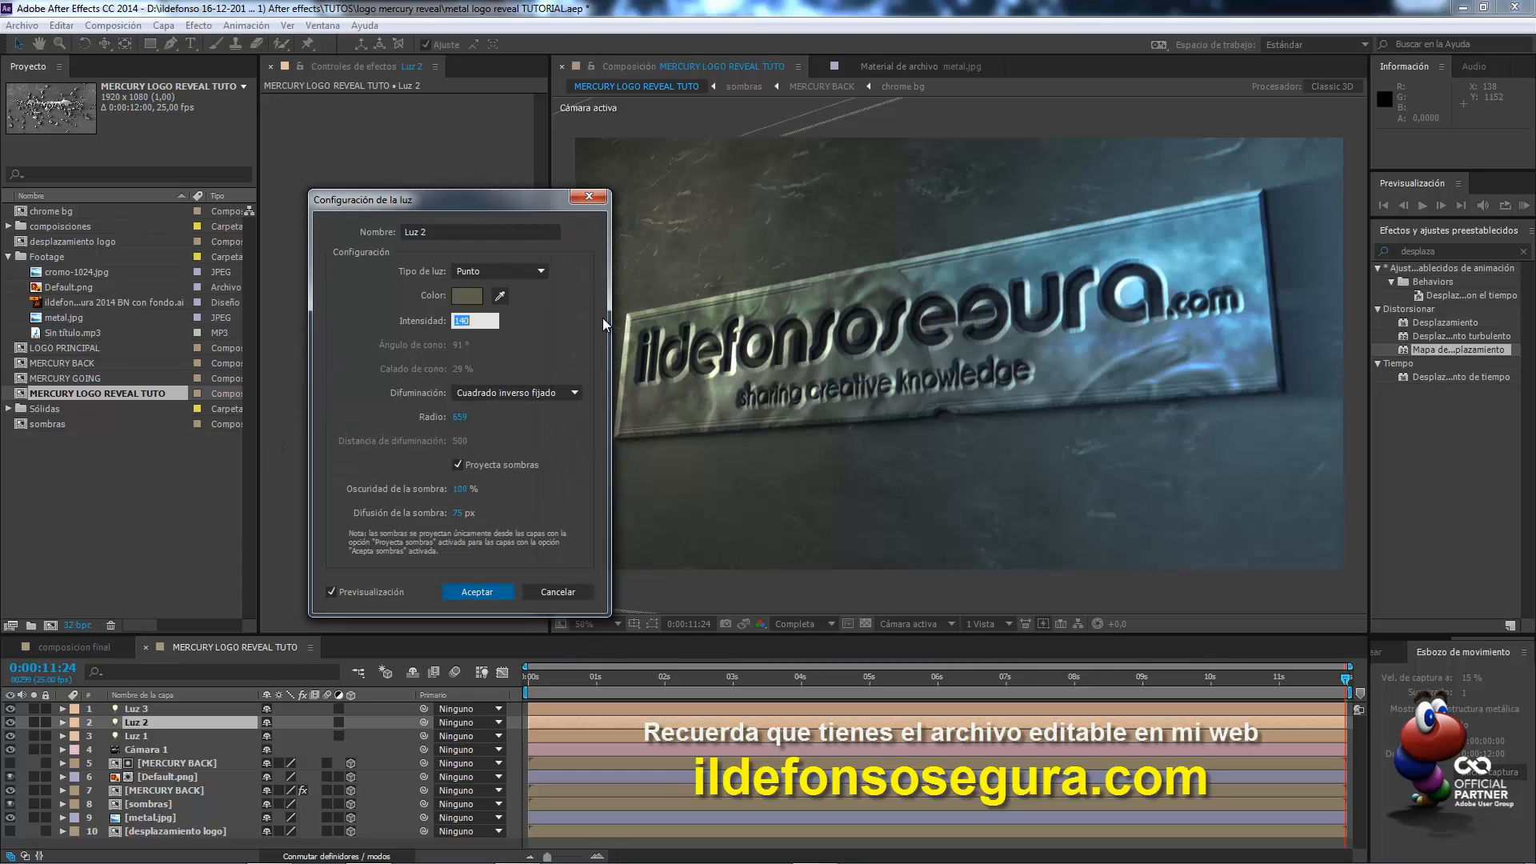
{"action": "type", "text": "120"}
{"action": "left_click", "coordinate": [477, 592]}
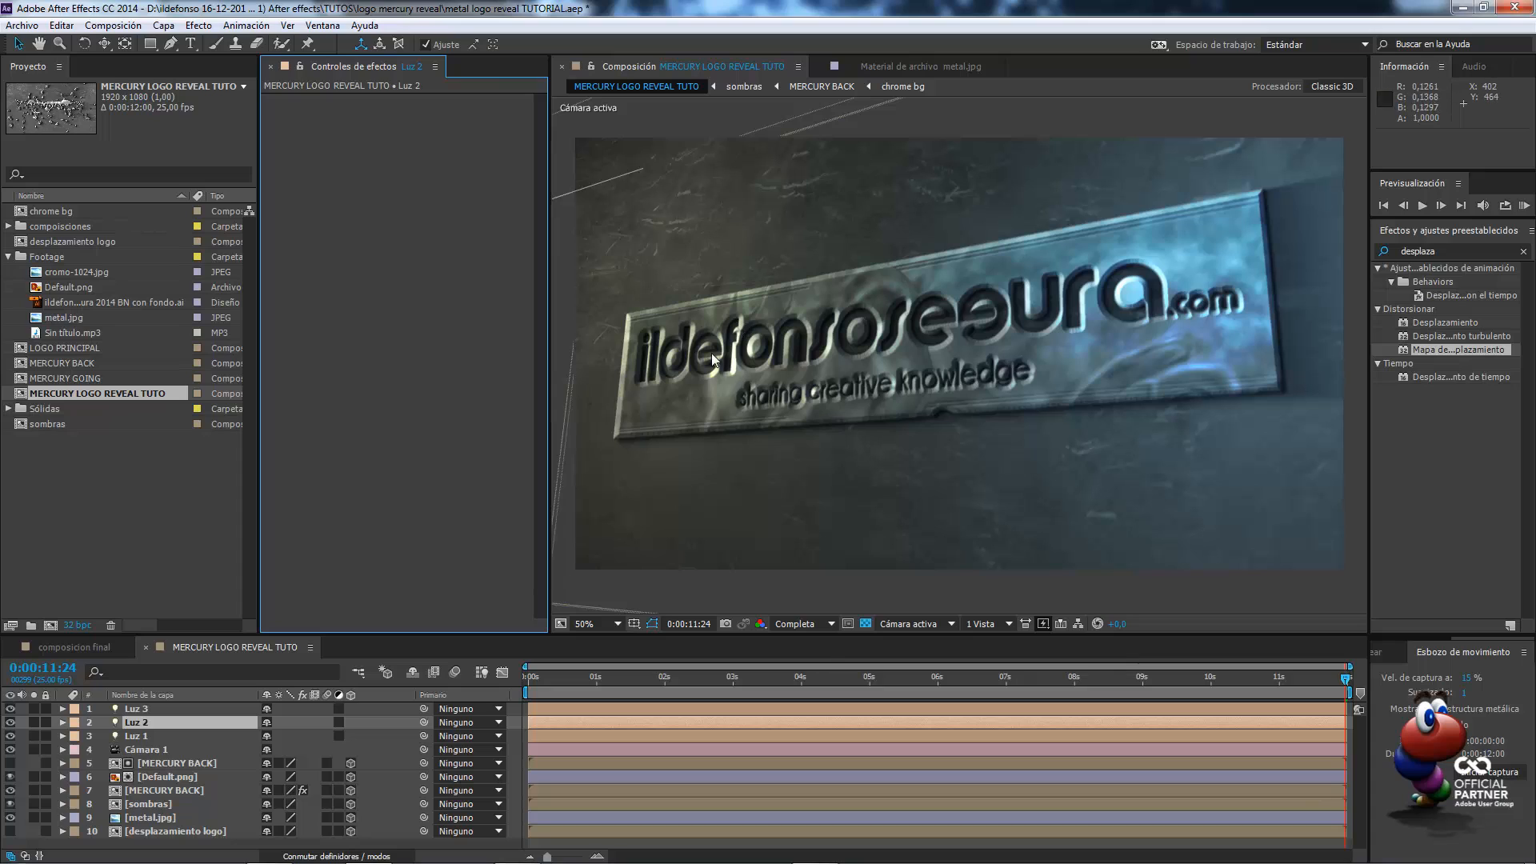
Move Luz 2 closer to the logo plate, to about 440, 351, -557, and save the project
{"action": "scroll", "coordinate": [724, 431], "scroll_direction": "down", "scroll_amount": 2}
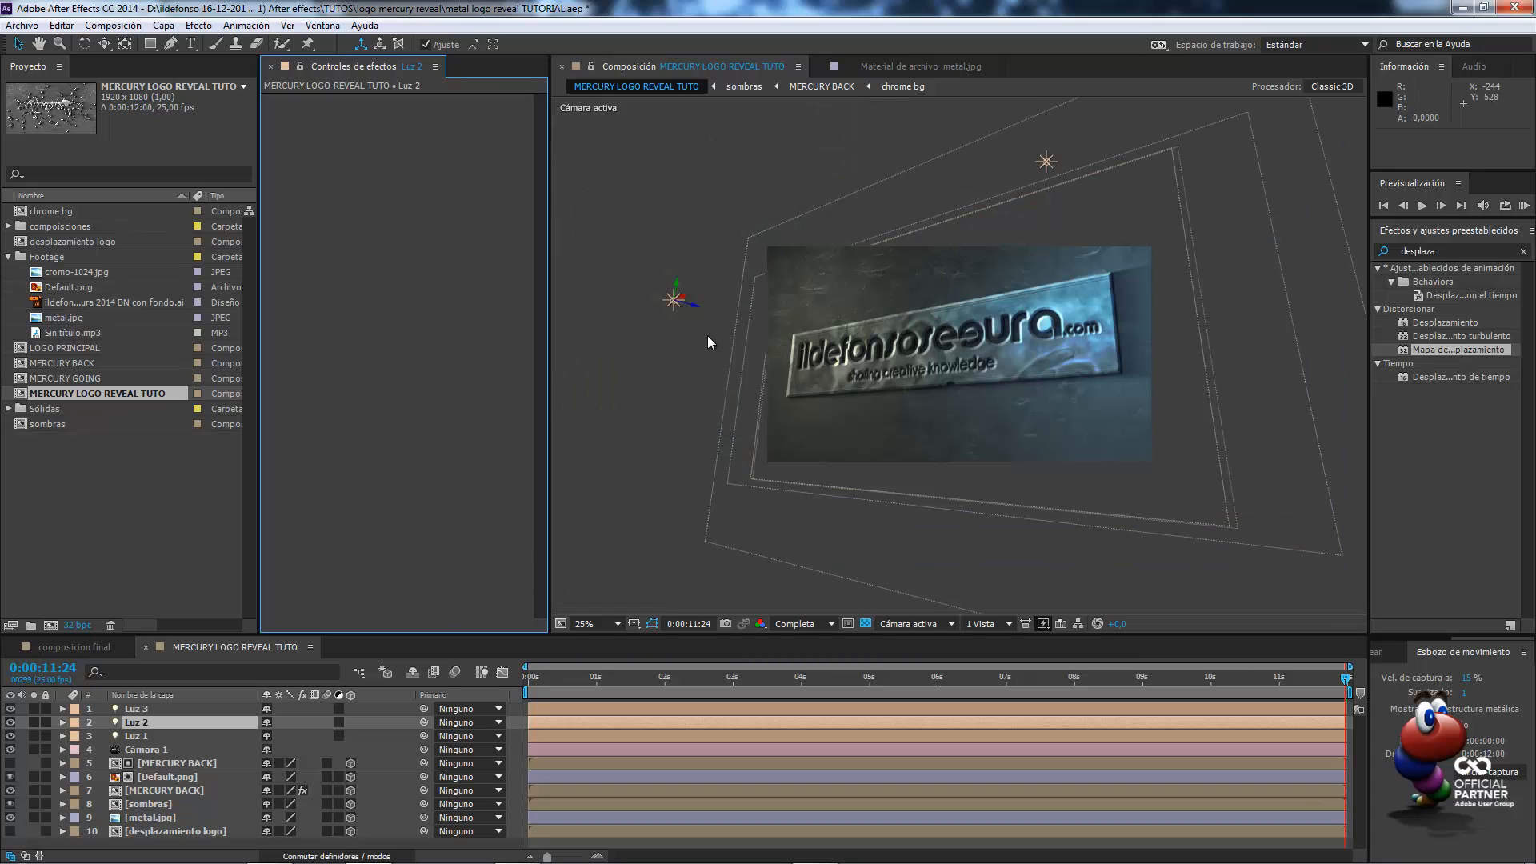
{"action": "left_click_drag", "start_coordinate": [699, 311], "coordinate": [719, 286]}
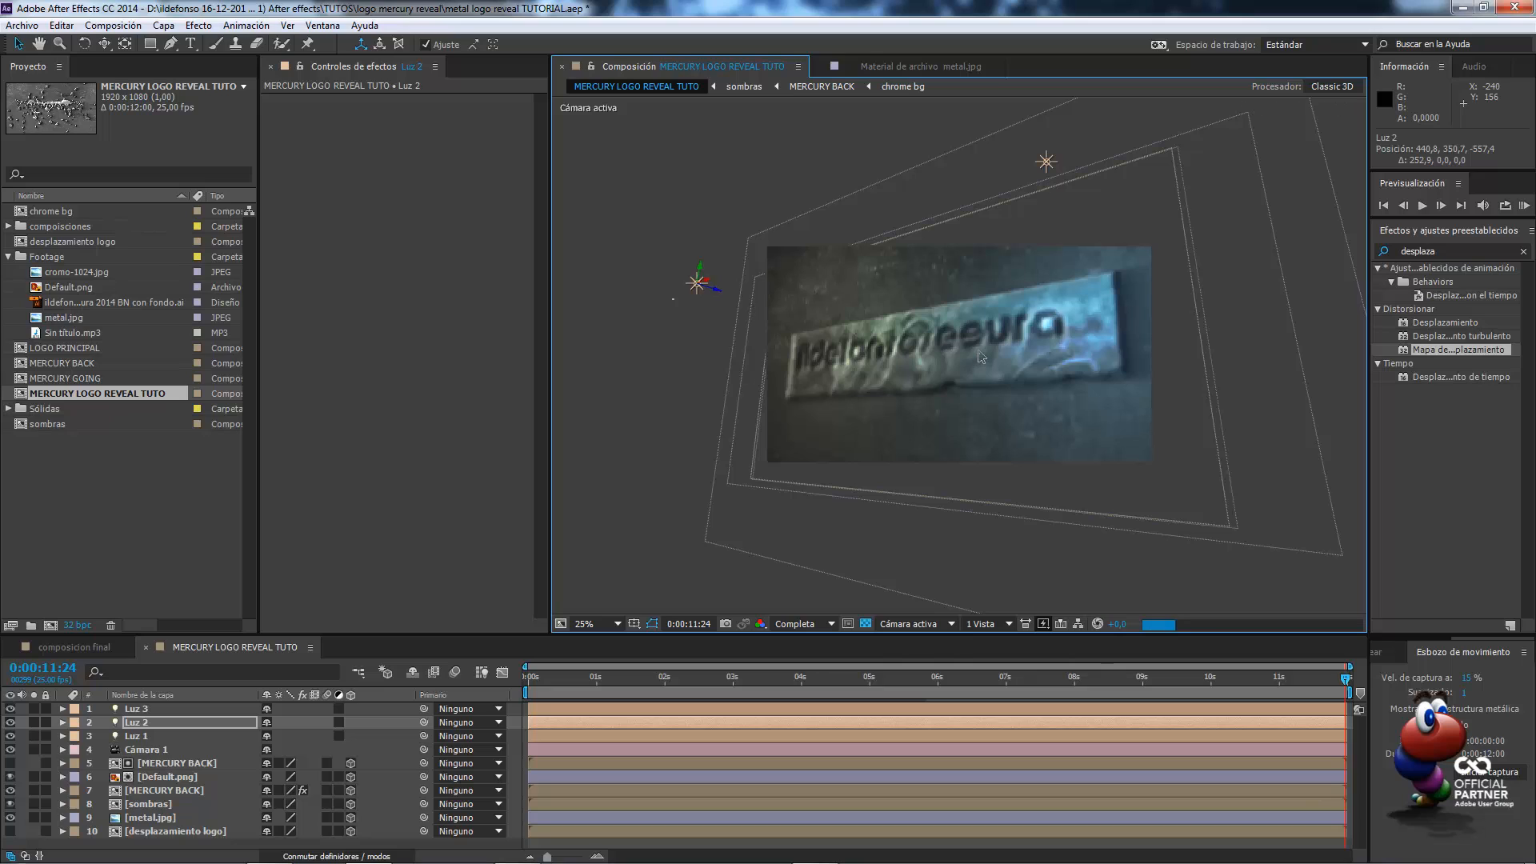
{"action": "key", "text": "period"}
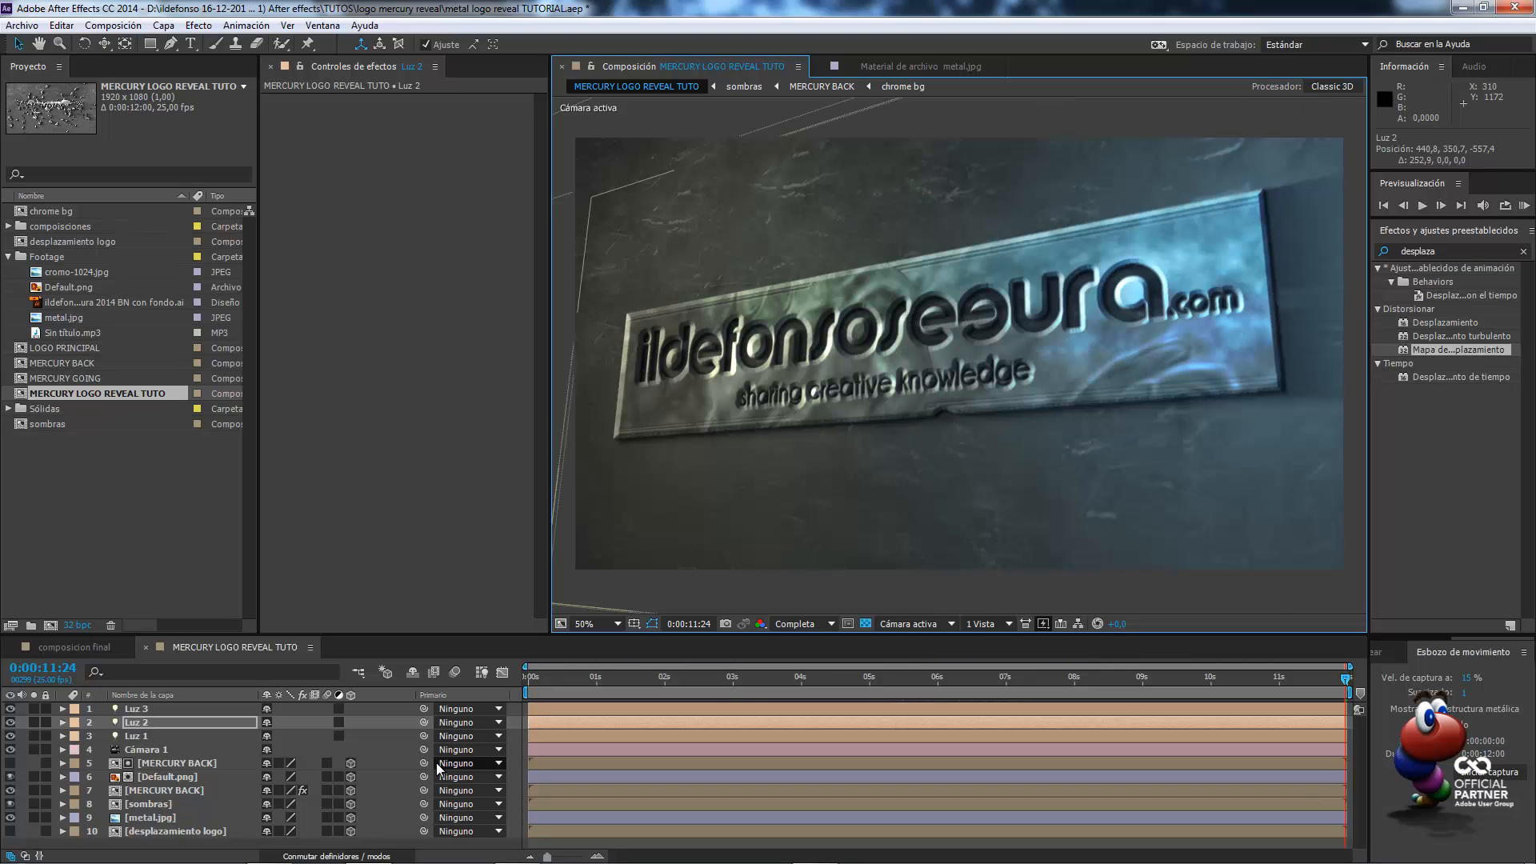
{"action": "key", "text": "ctrl+s"}
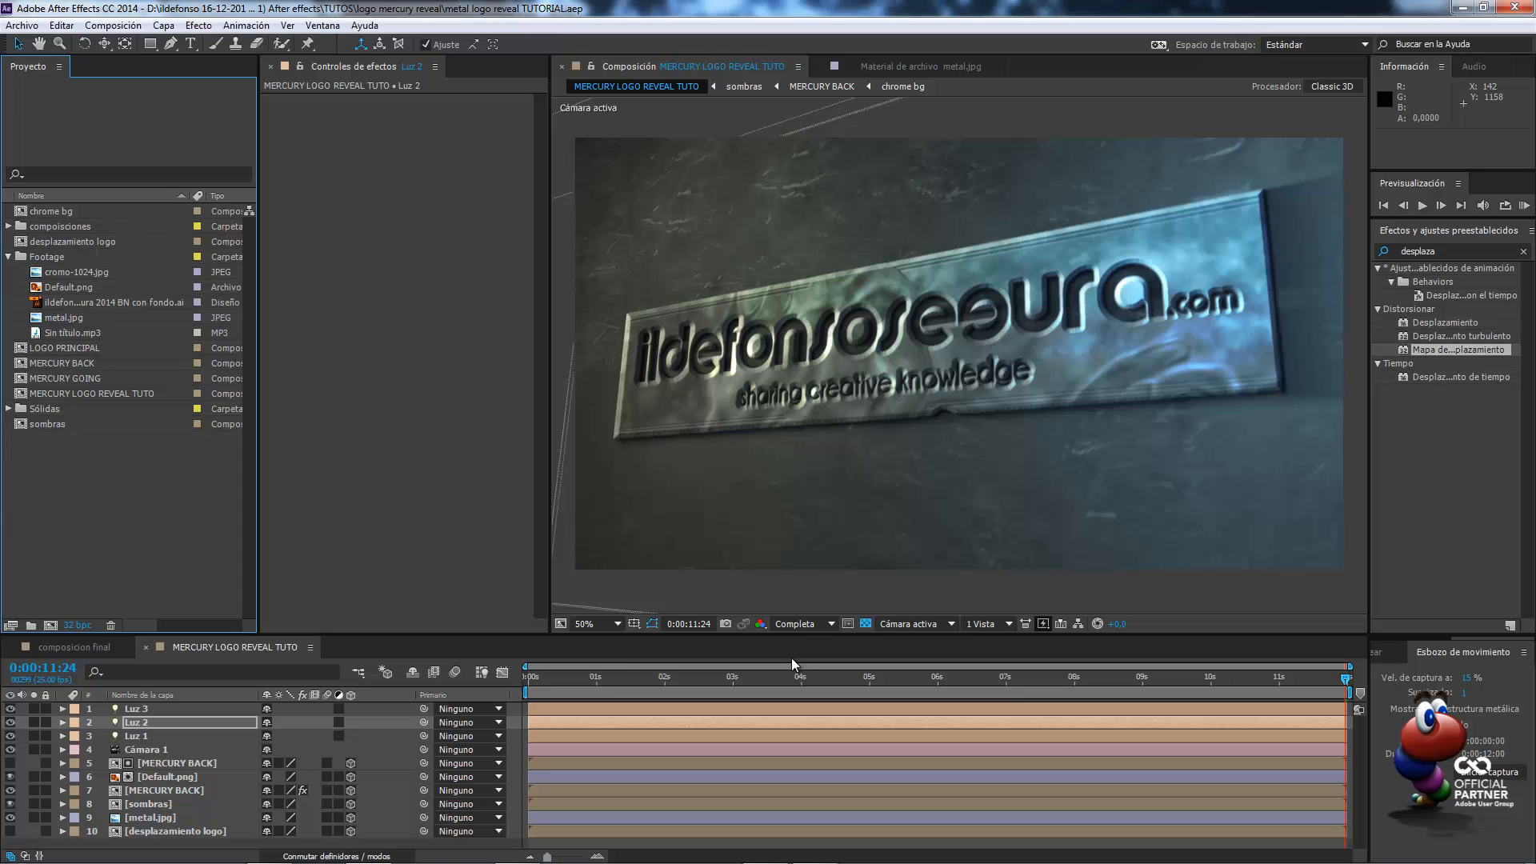
Create a red 1920 x 1080 solid named flare1 and place its layer directly below Cámara 1
{"action": "left_click_drag", "start_coordinate": [804, 636], "coordinate": [813, 561]}
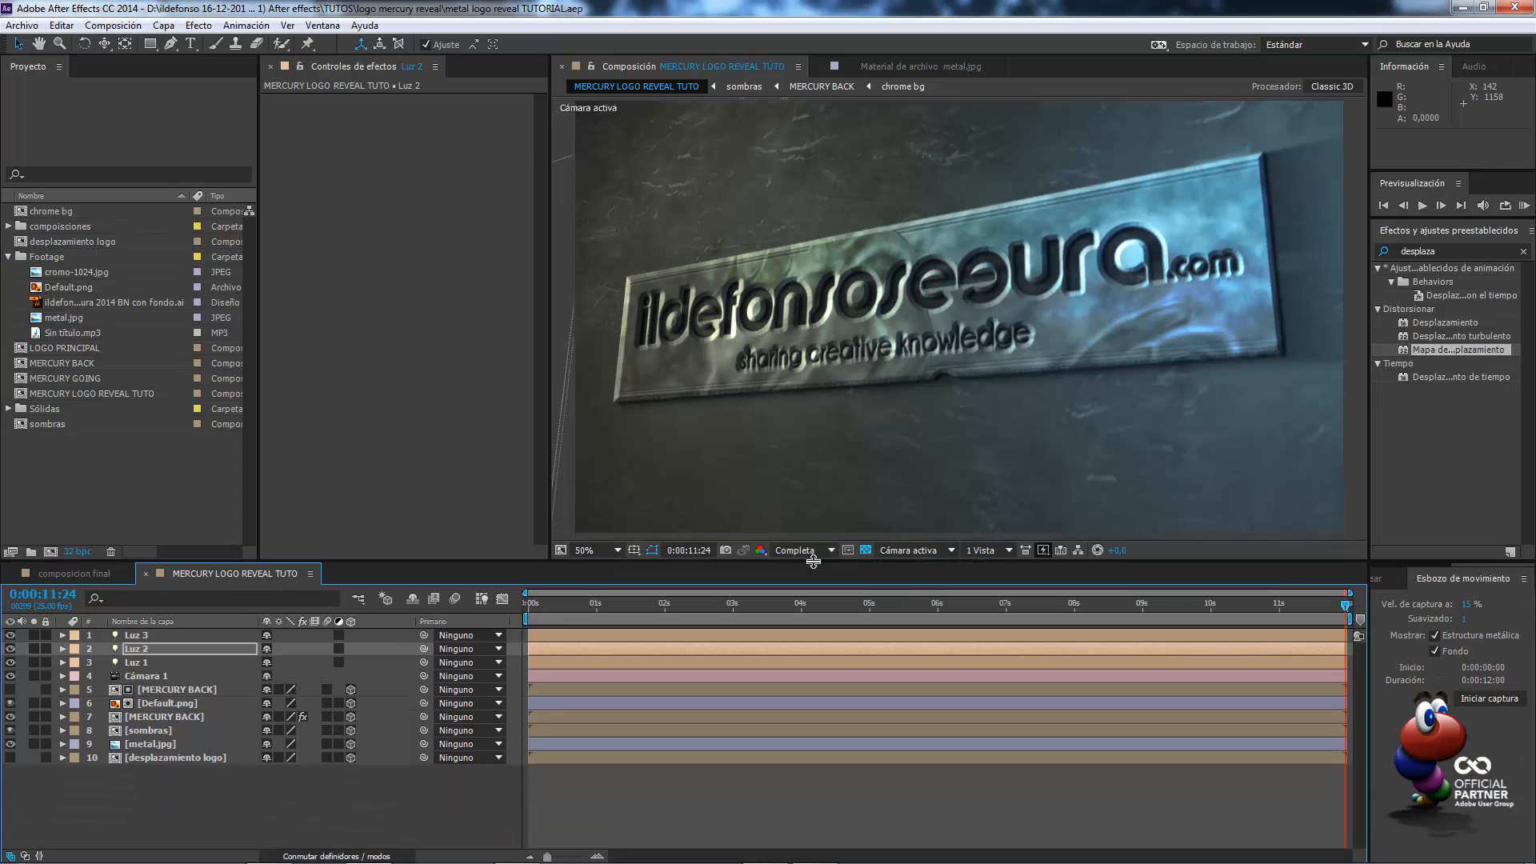
{"action": "right_click", "coordinate": [282, 787]}
{"action": "mouse_move", "coordinate": [365, 618]}
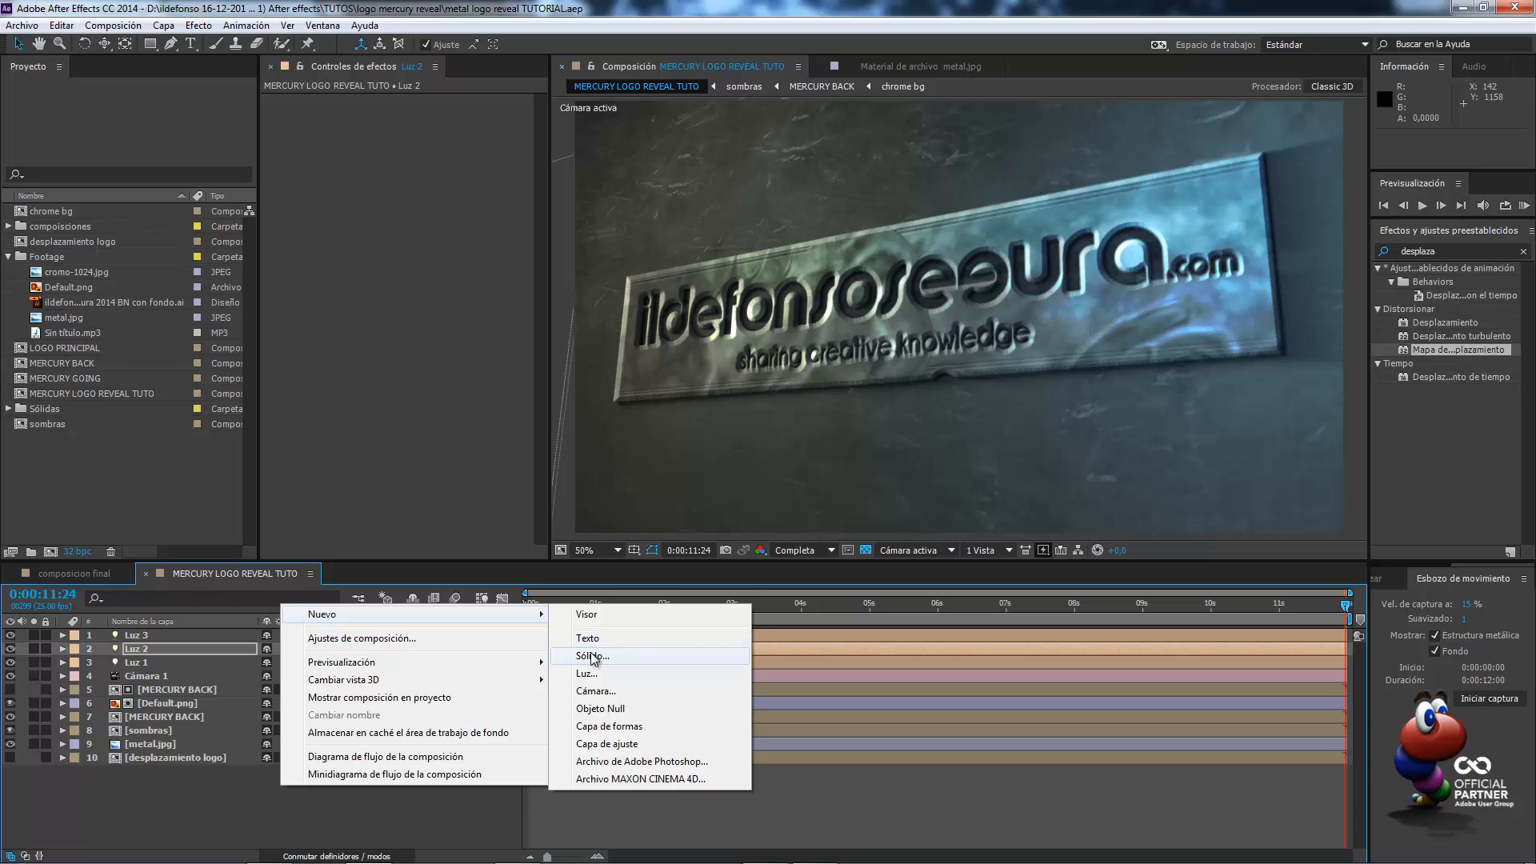
{"action": "left_click", "coordinate": [594, 655]}
{"action": "type", "text": "flare1"}
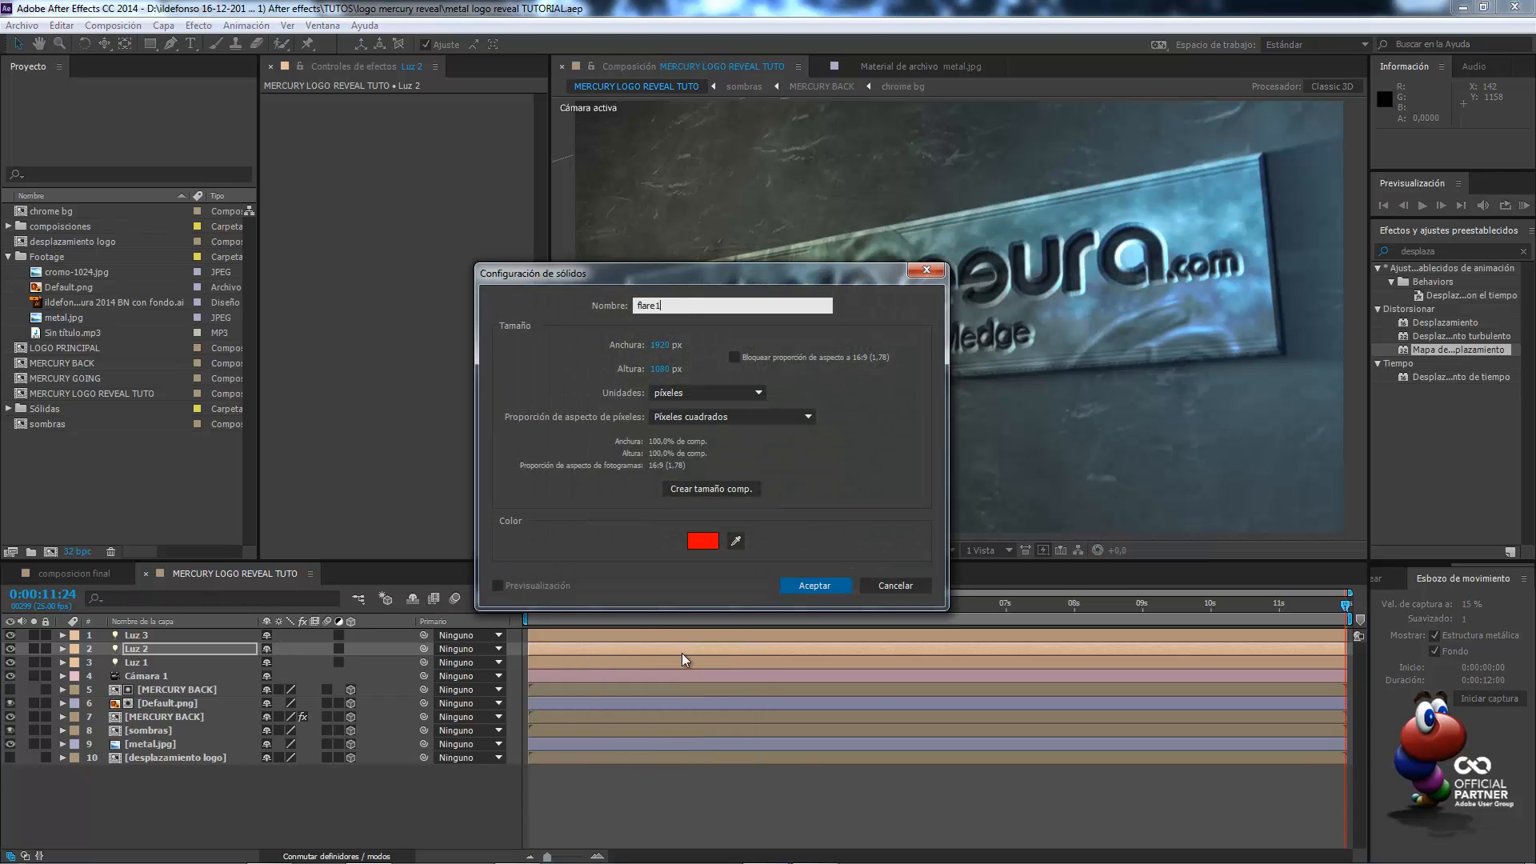
{"action": "left_click", "coordinate": [824, 594]}
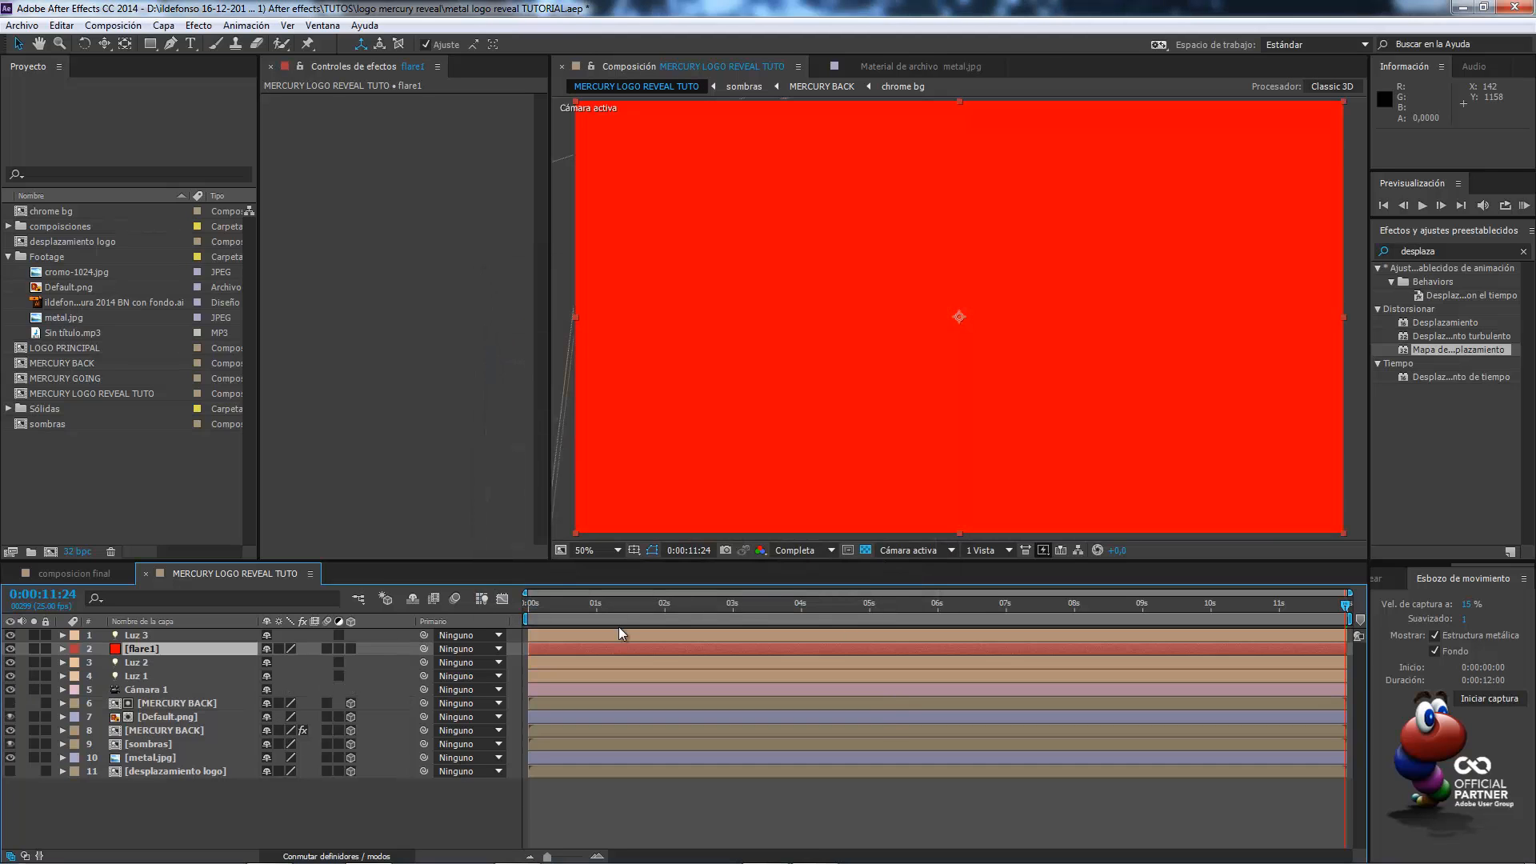
{"action": "left_click_drag", "start_coordinate": [188, 641], "coordinate": [174, 685]}
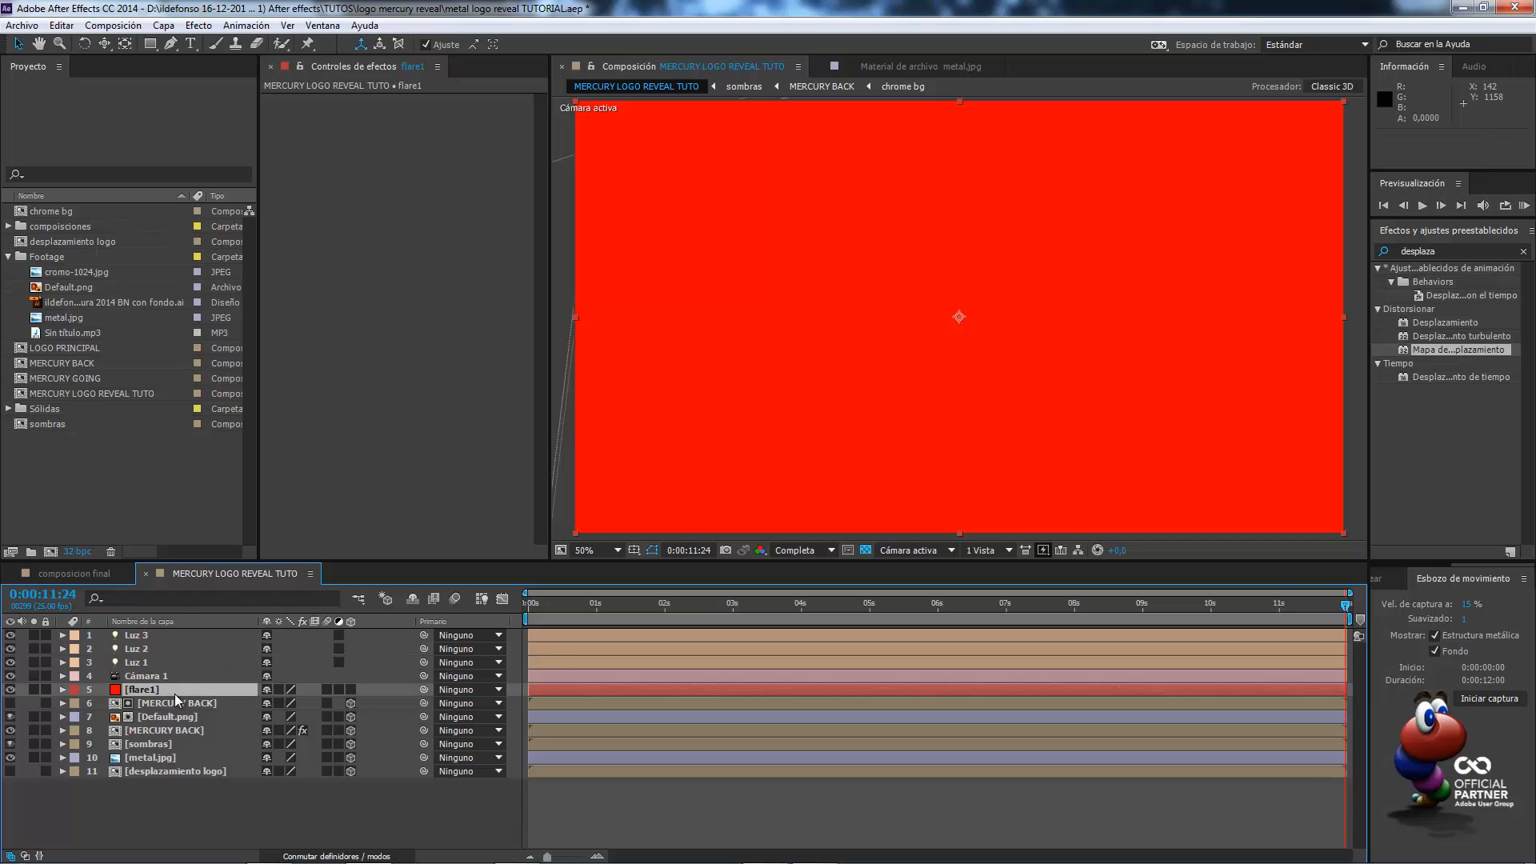
Apply the Optical Flares effect to the flare1 solid and open the effect's options
{"action": "right_click", "coordinate": [351, 421]}
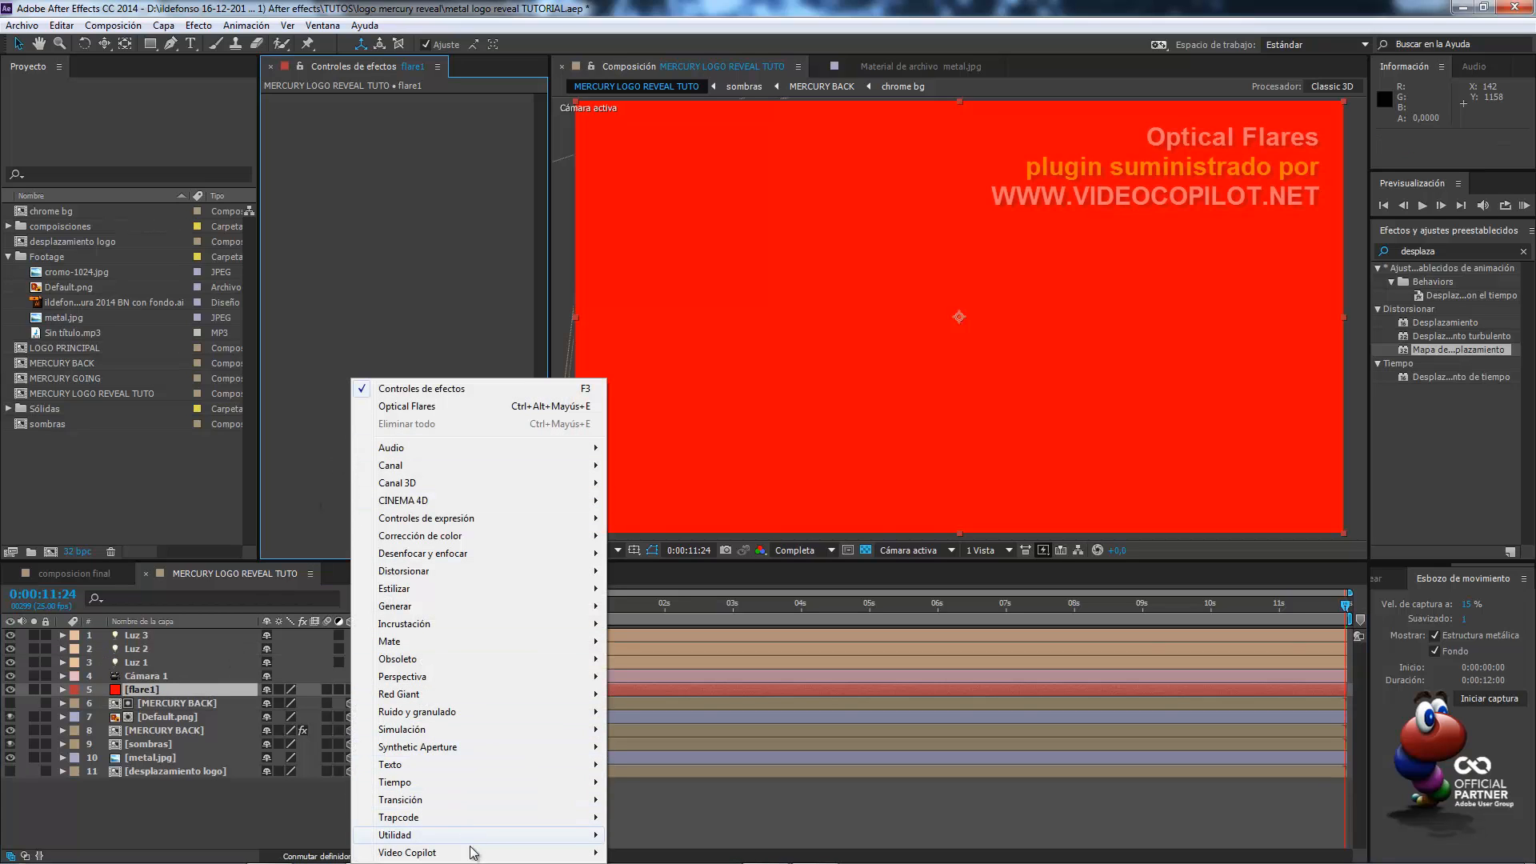
{"action": "mouse_move", "coordinate": [447, 852]}
{"action": "left_click", "coordinate": [651, 840]}
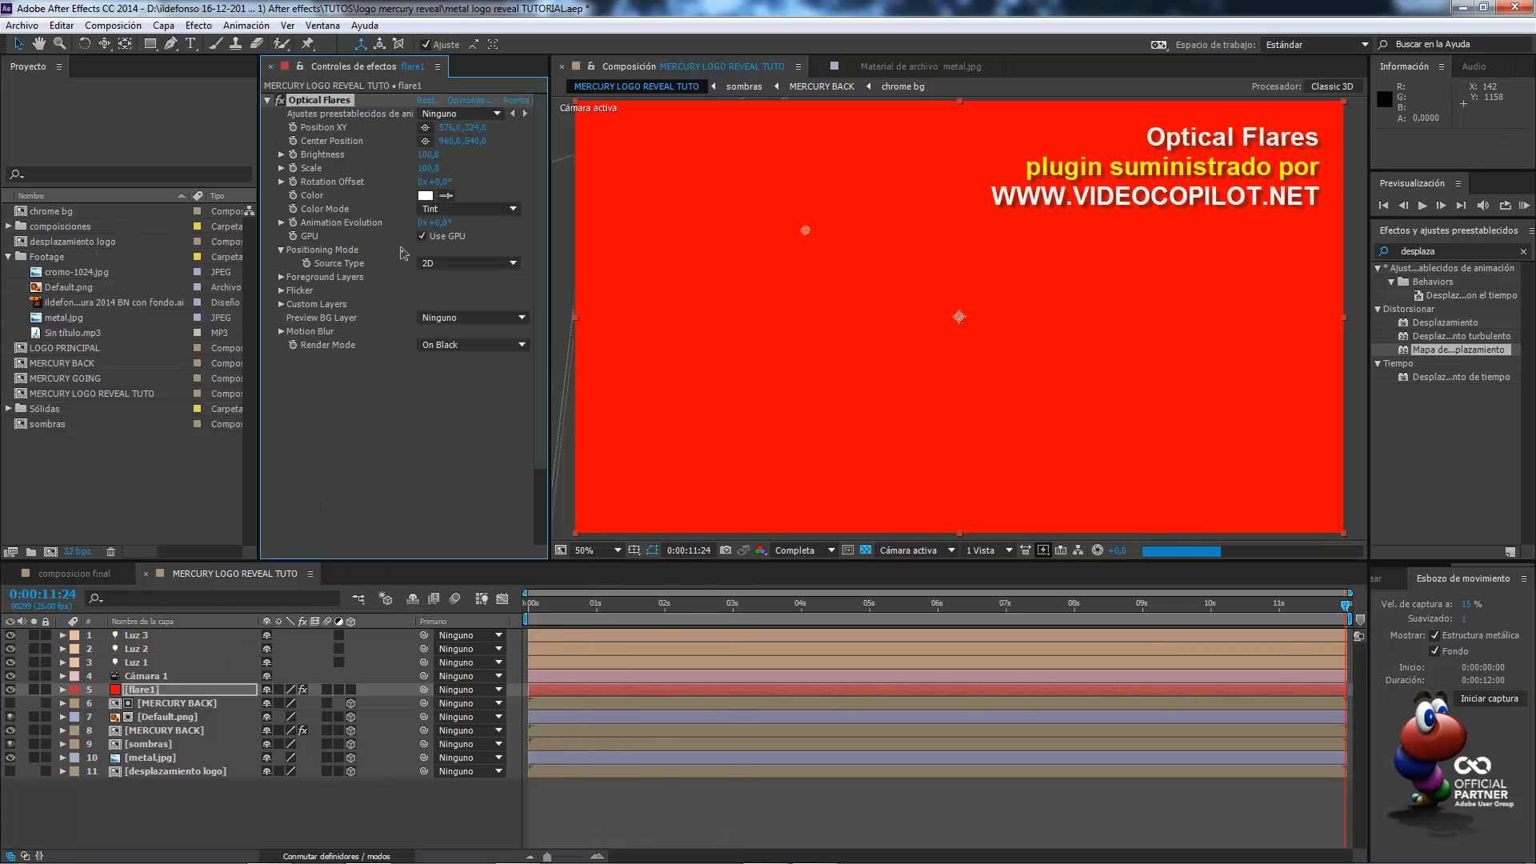
{"action": "left_click", "coordinate": [468, 102]}
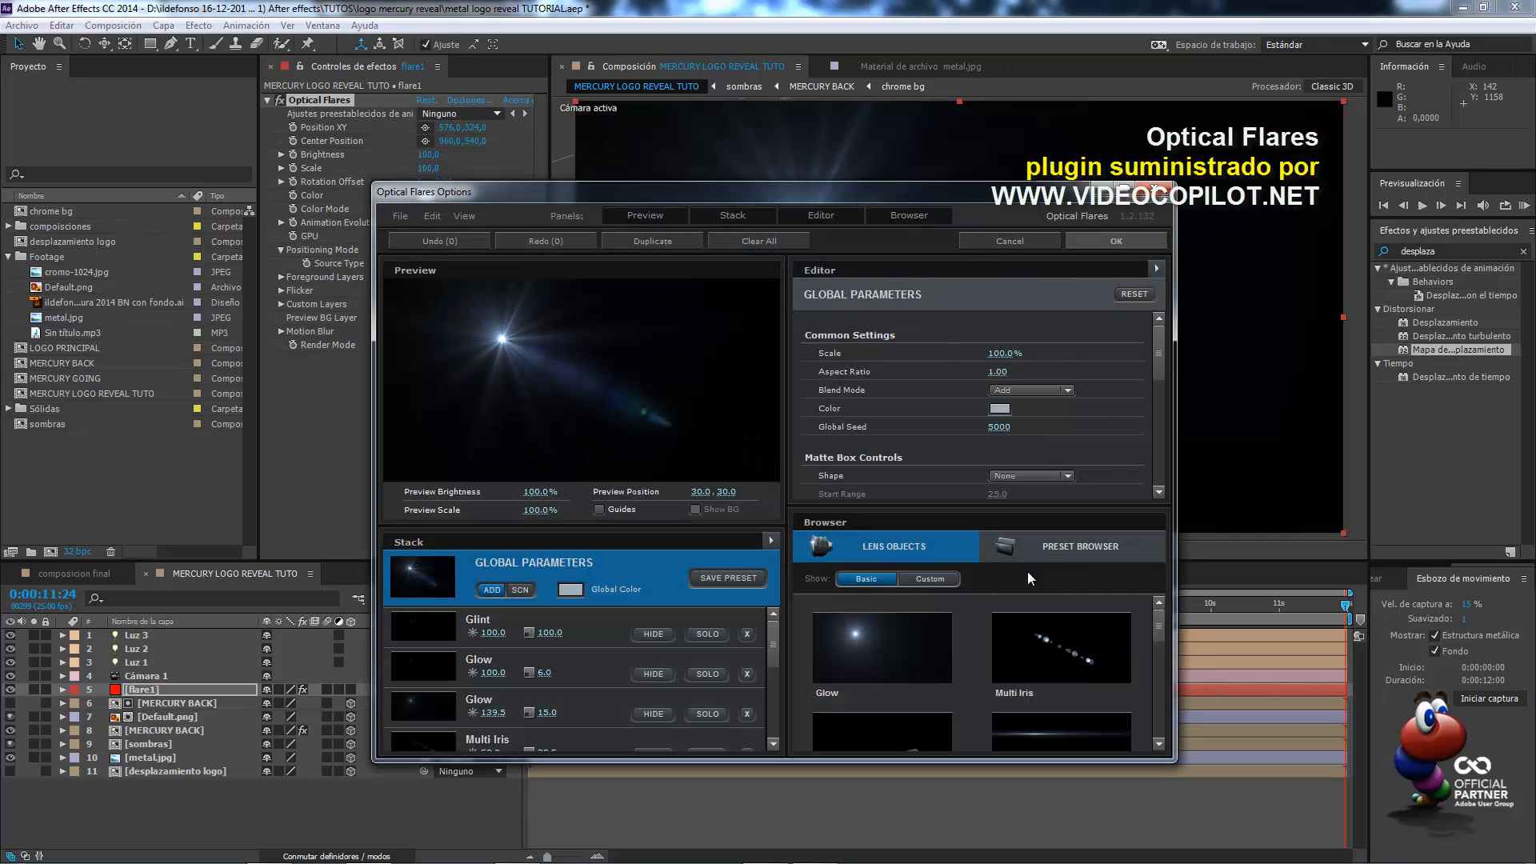
Load the JayJay preset from the Light preset folder into the flare and accept the options
{"action": "left_click", "coordinate": [1047, 552]}
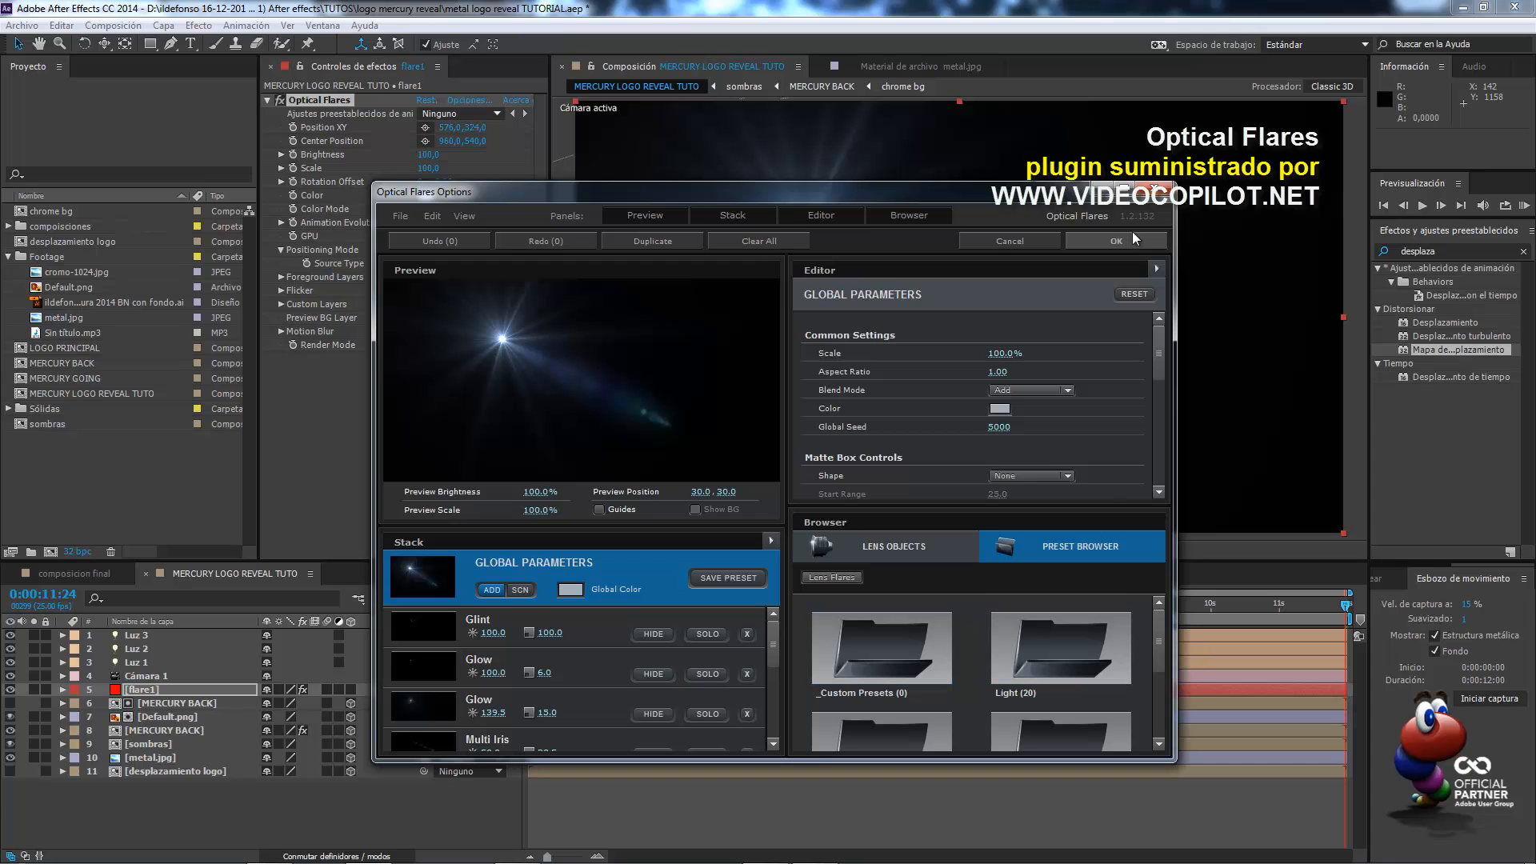
{"action": "left_click", "coordinate": [1134, 190]}
{"action": "double_click", "coordinate": [1032, 622]}
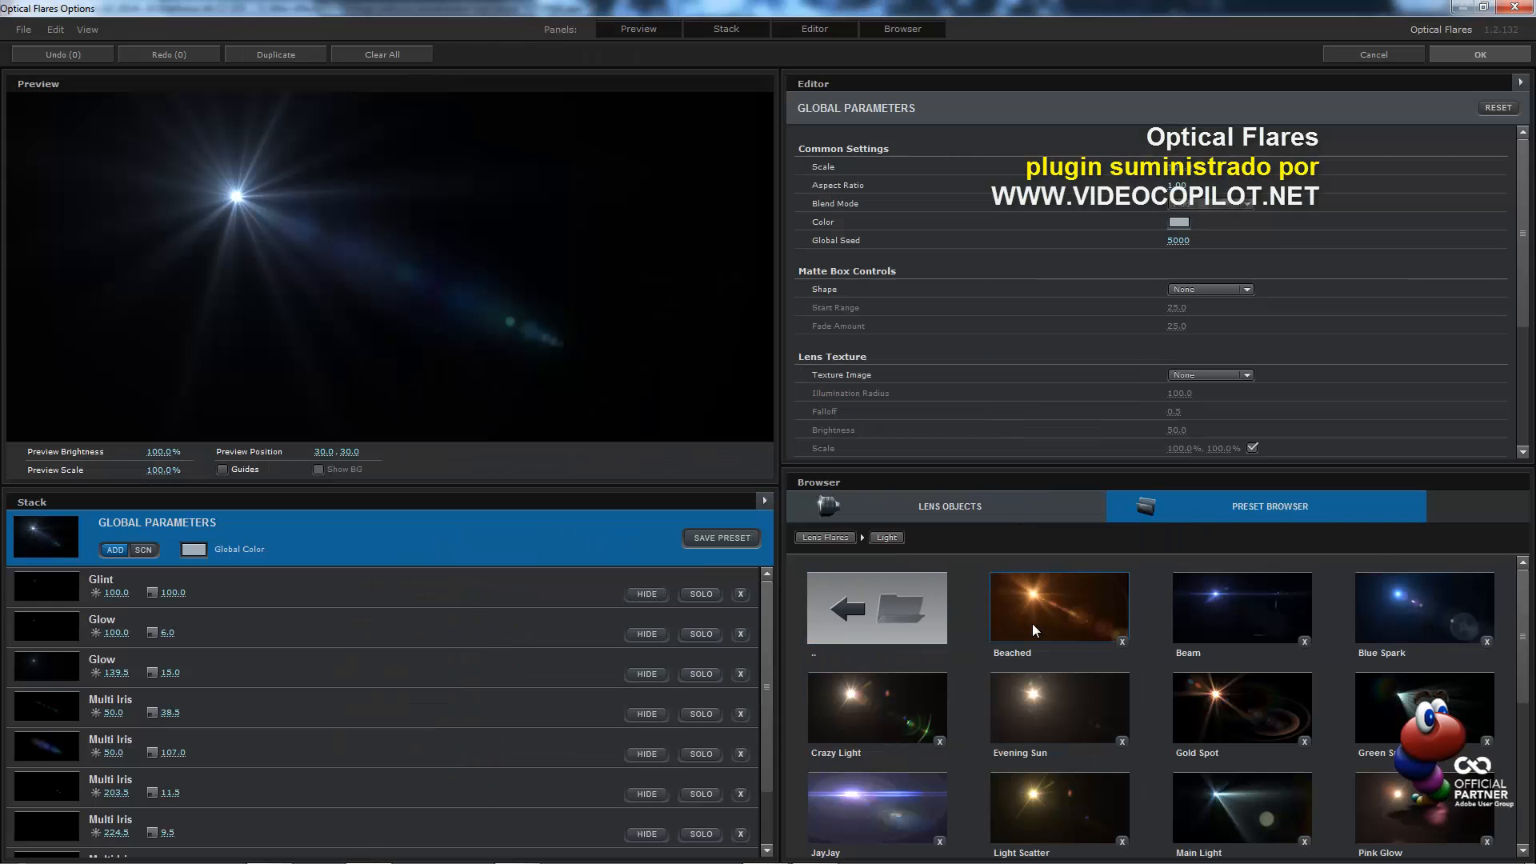
{"action": "left_click", "coordinate": [883, 789]}
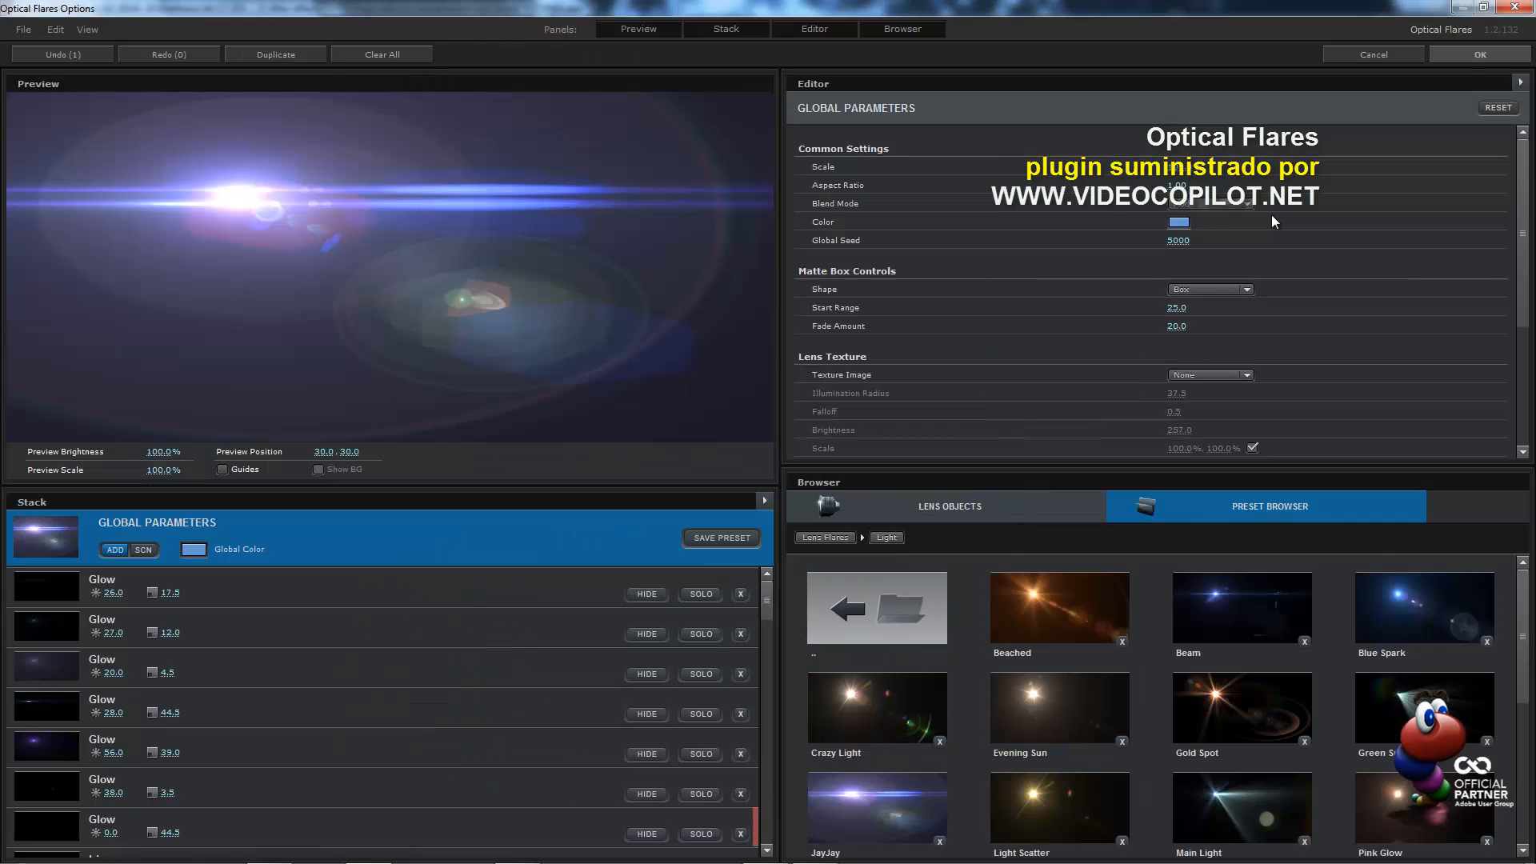
{"action": "left_click", "coordinate": [1461, 54]}
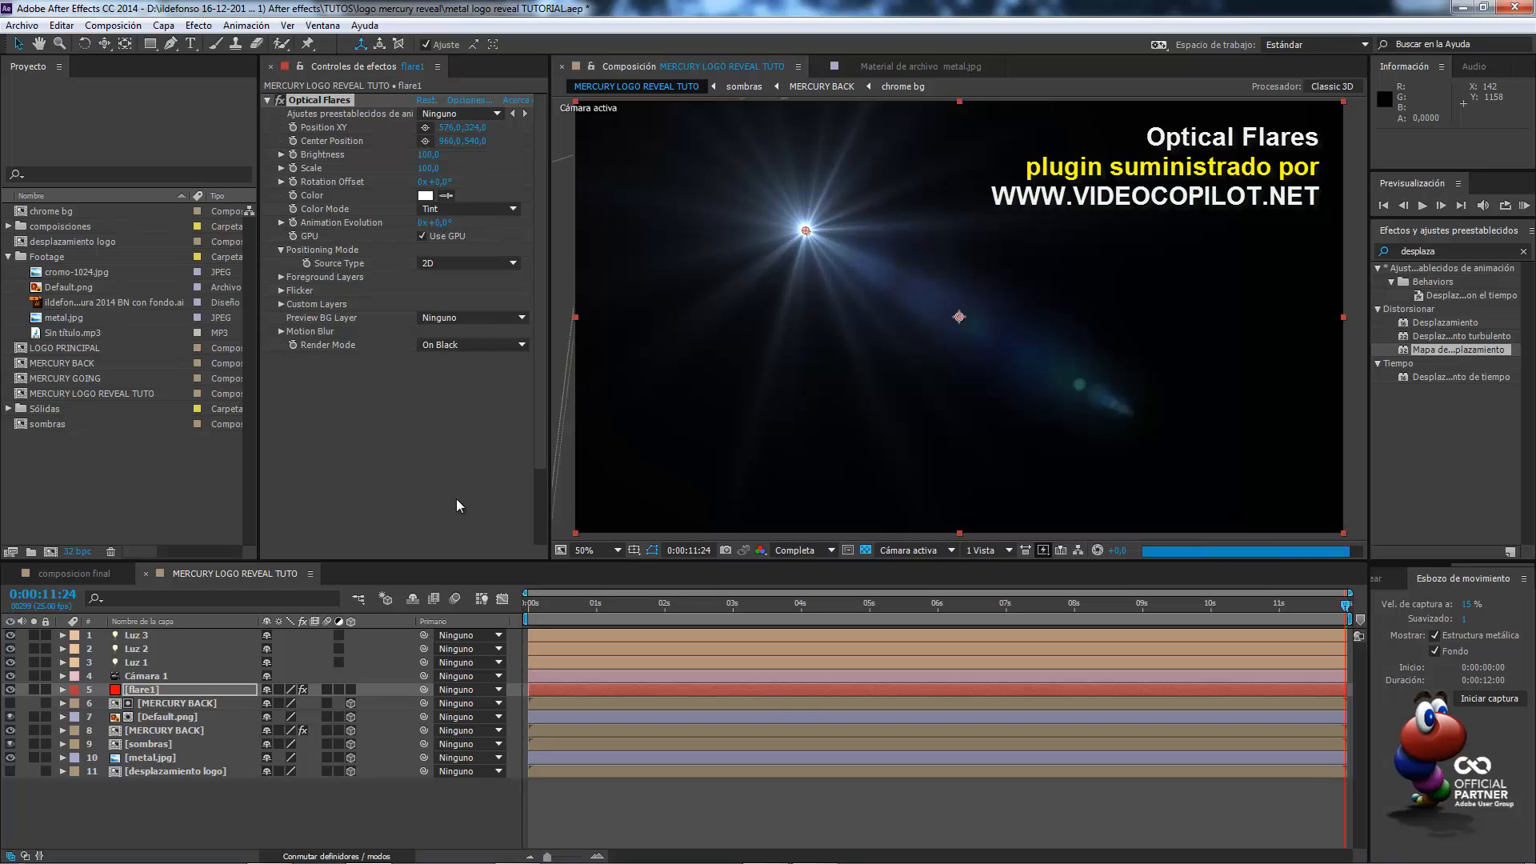
Set the blending mode of the flare1 layer to Pantalla
{"action": "left_click", "coordinate": [331, 856]}
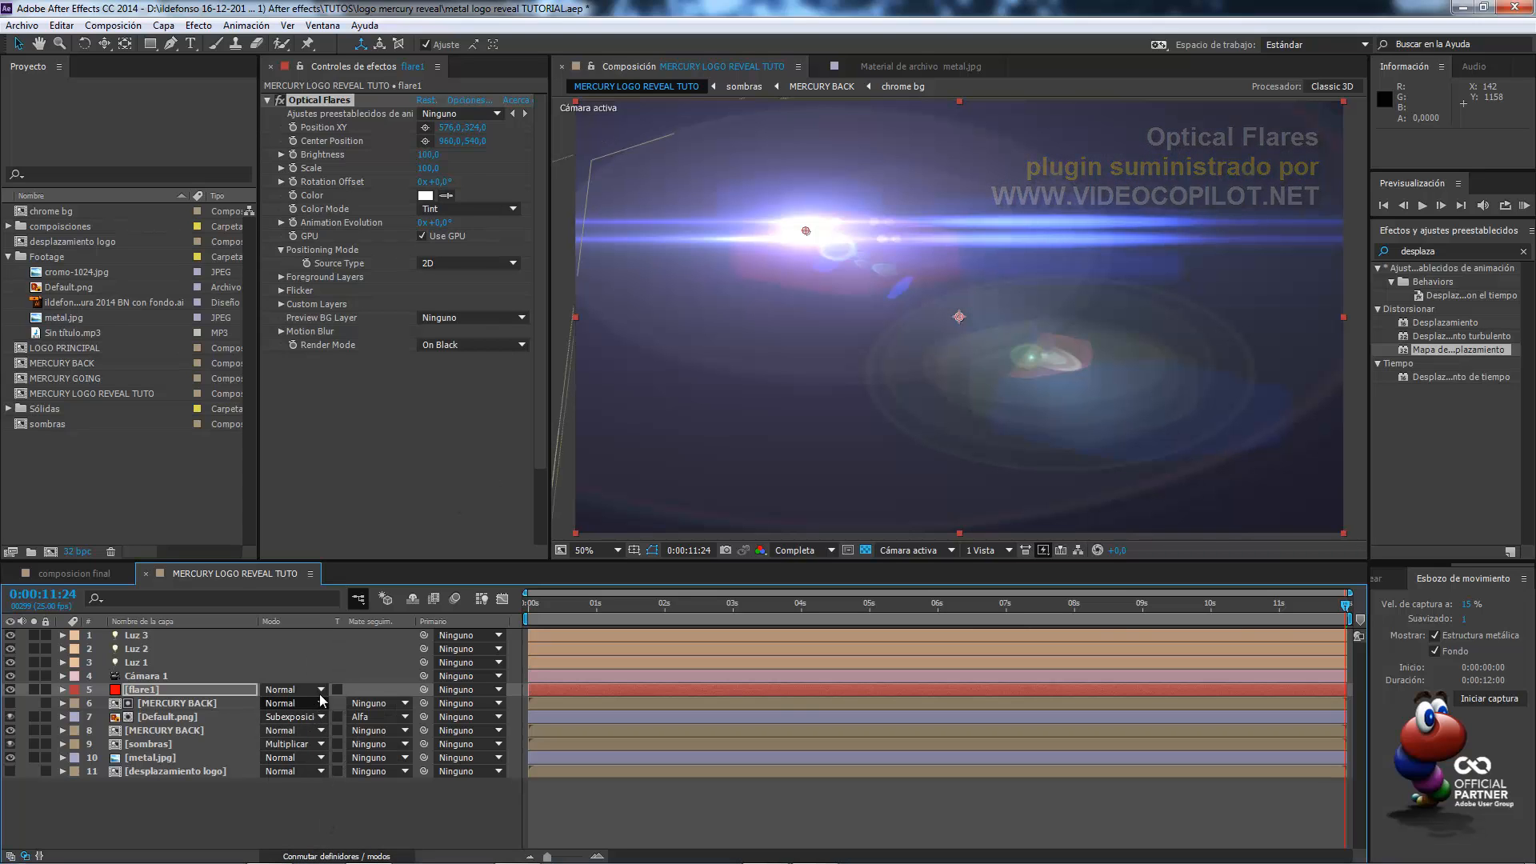
{"action": "left_click", "coordinate": [280, 690]}
{"action": "left_click", "coordinate": [366, 364]}
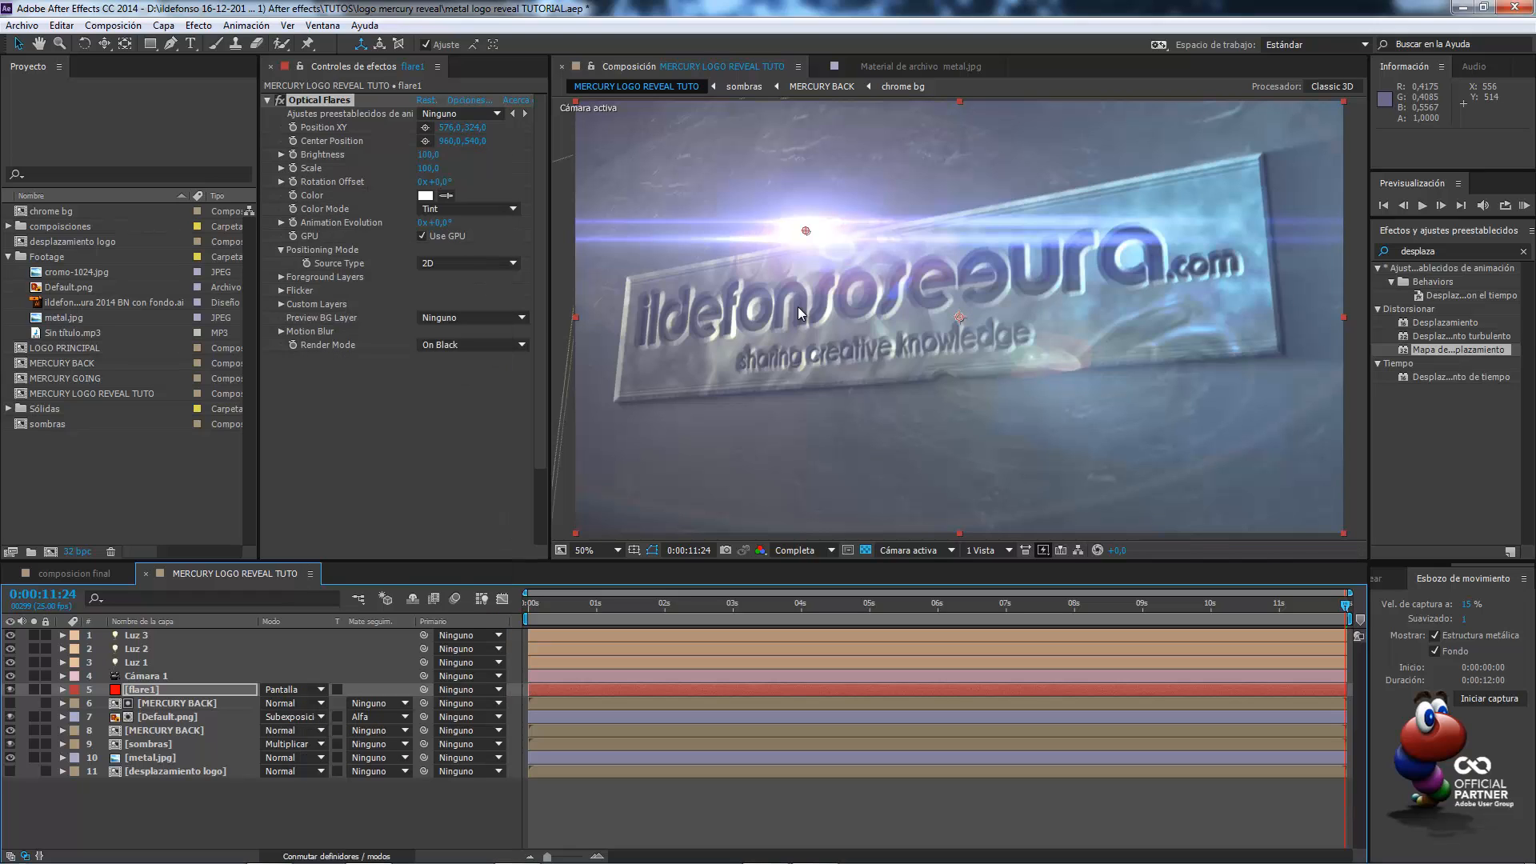
Move the flare's source outside the upper-left corner of the frame, to about -60, -180
{"action": "key", "text": "comma"}
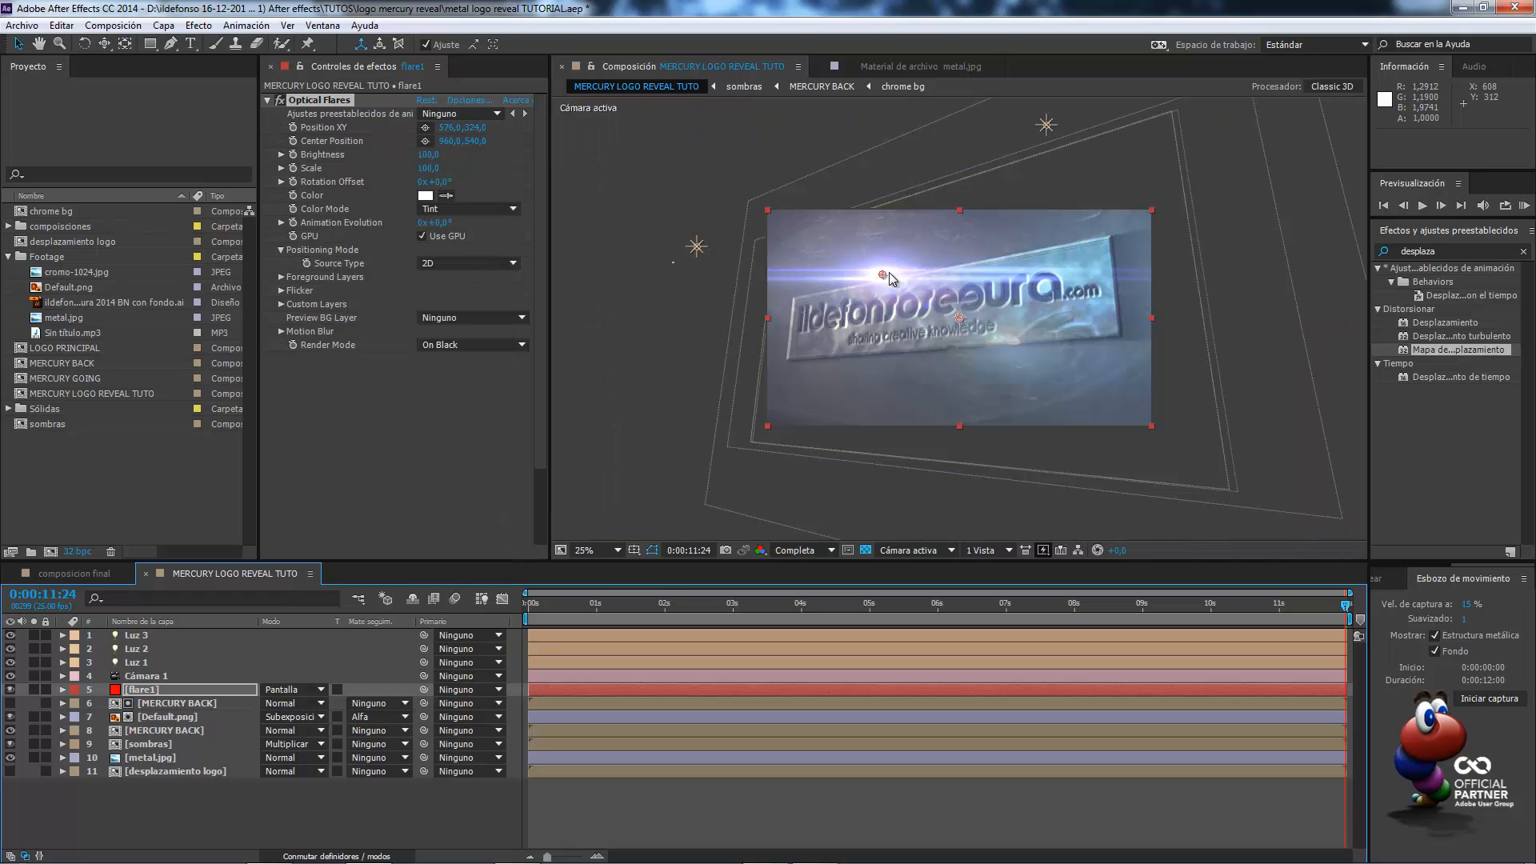
{"action": "left_click_drag", "start_coordinate": [883, 272], "coordinate": [755, 173]}
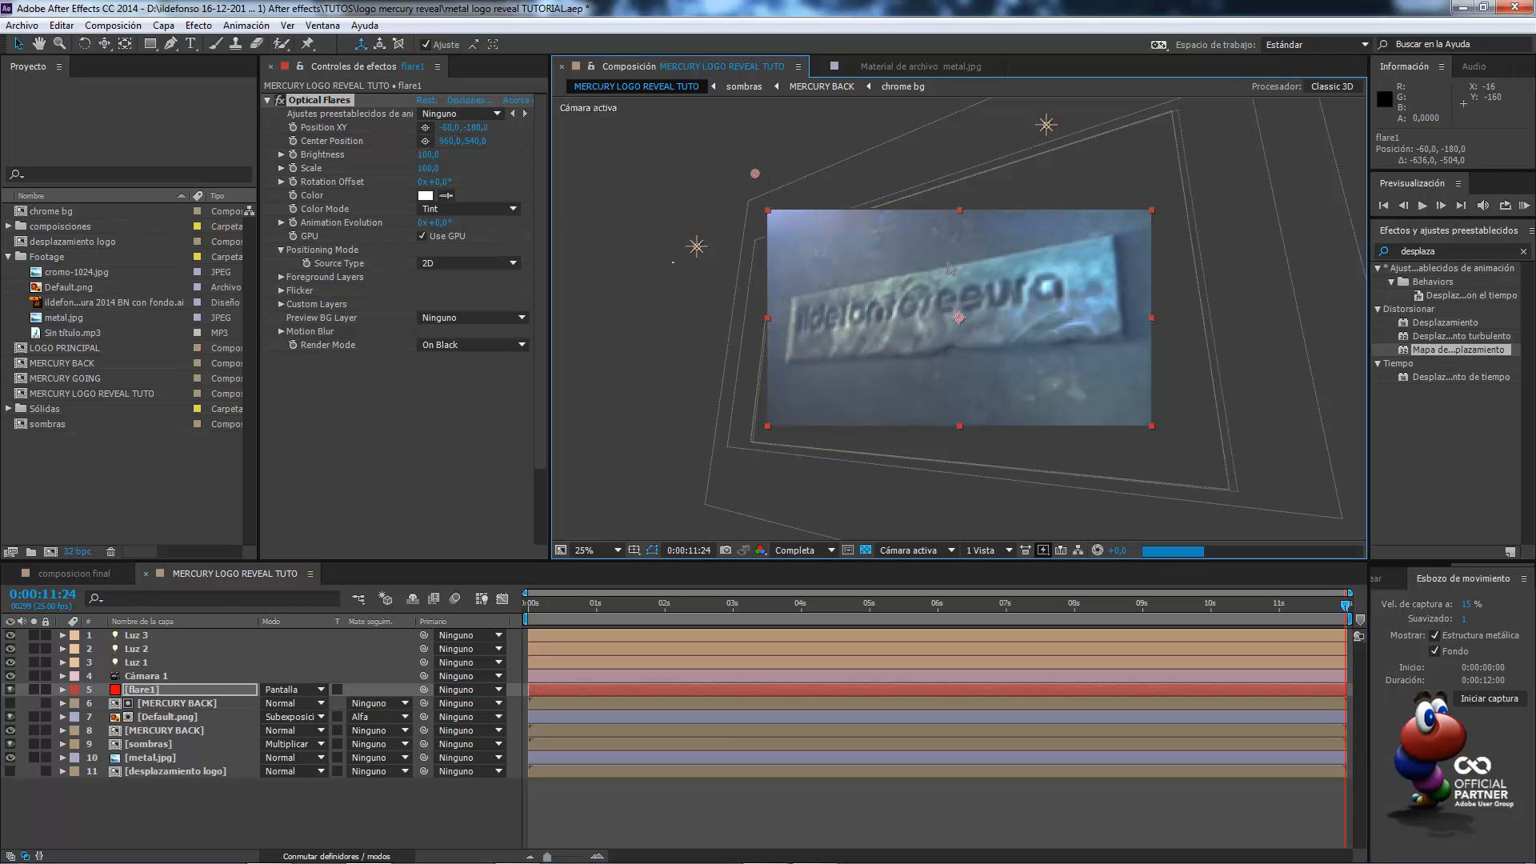
{"action": "key", "text": "period"}
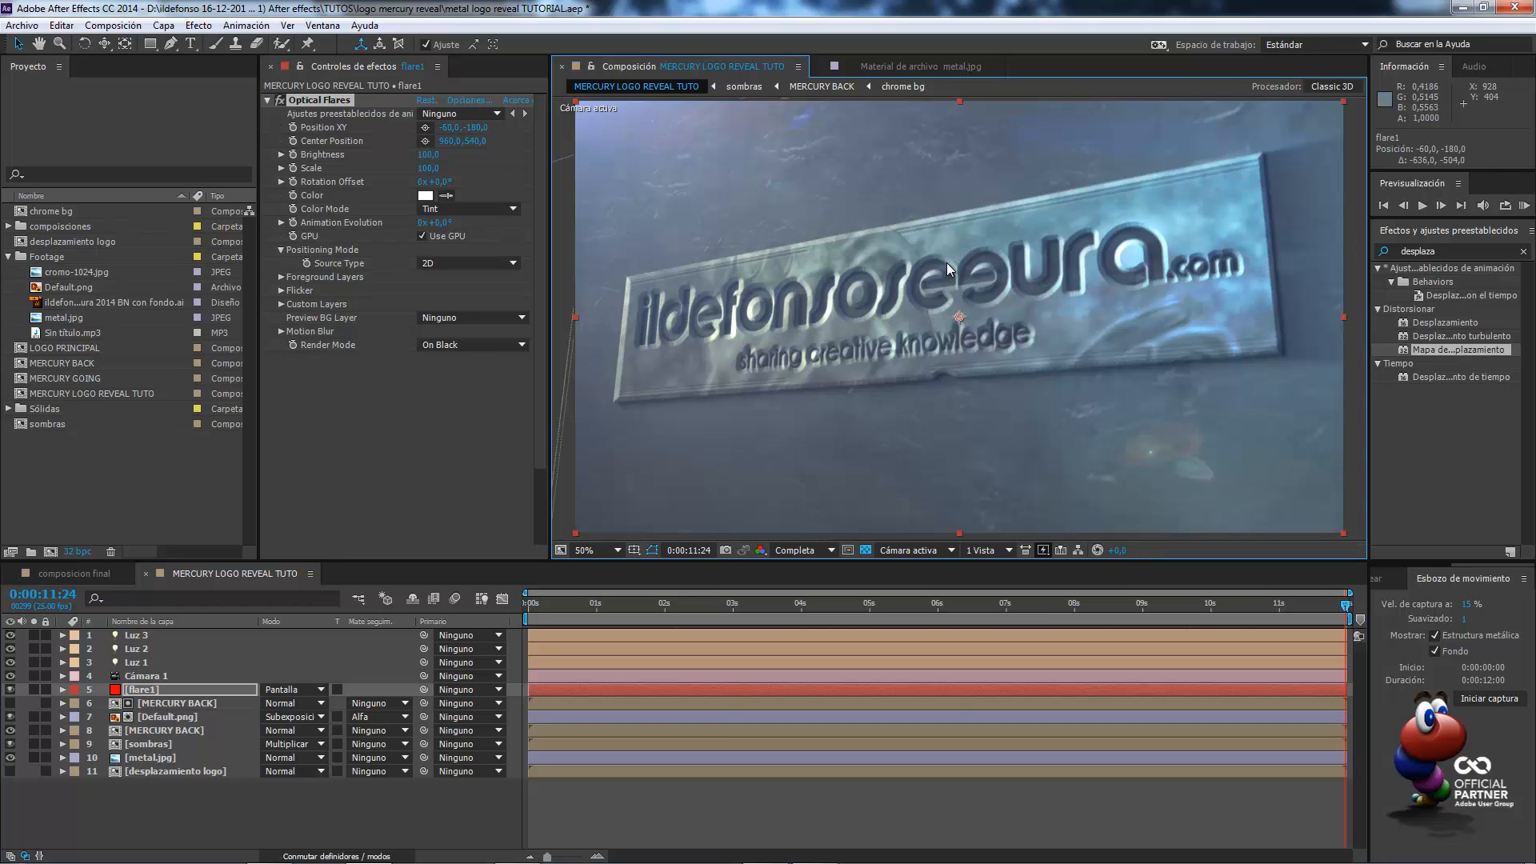
{"action": "key", "text": "comma"}
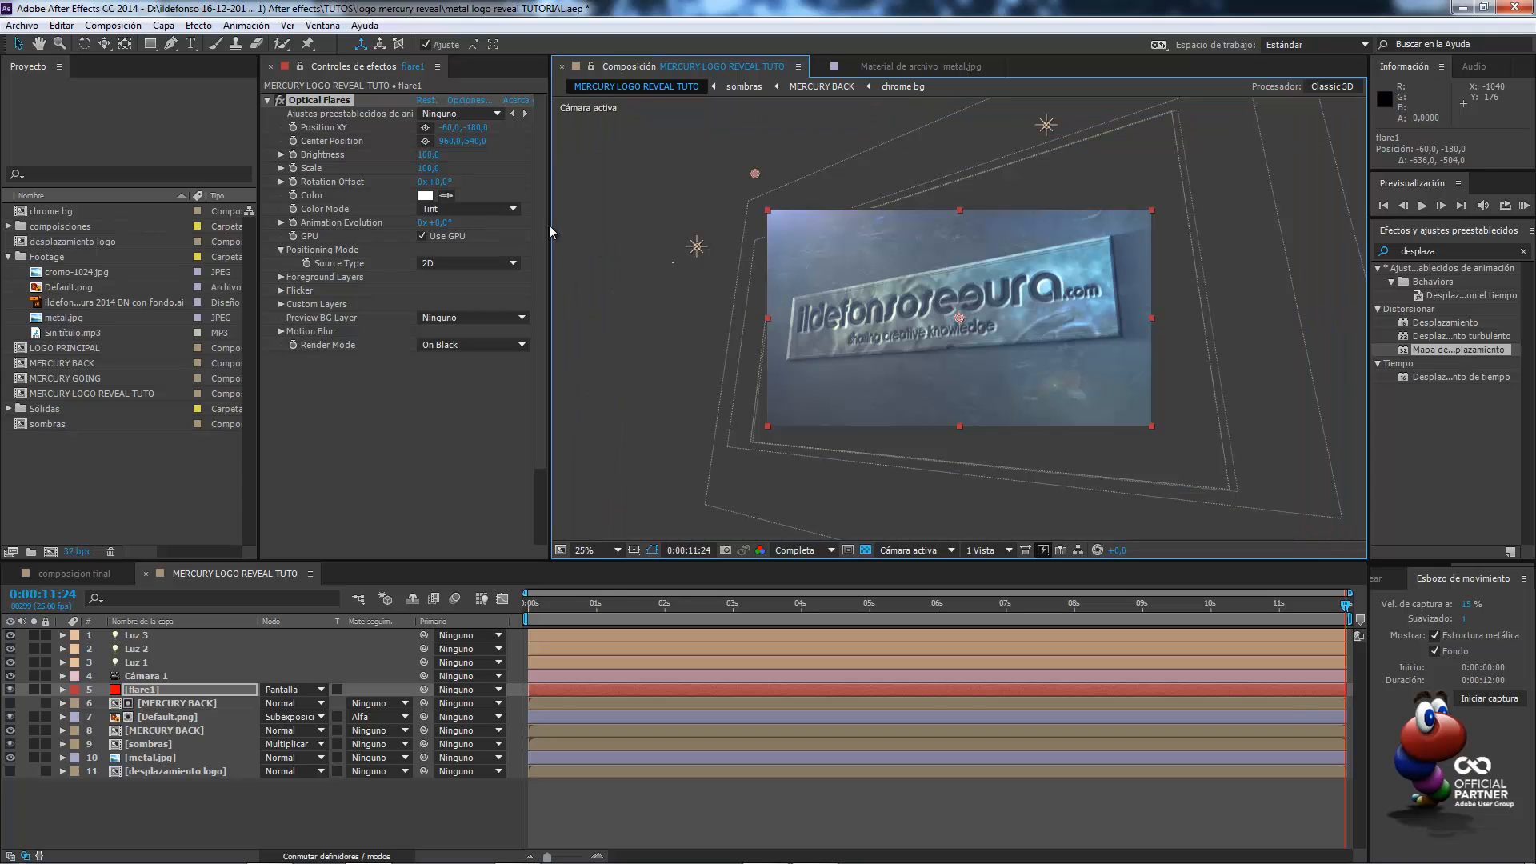
Change the flare's tint colour to the neutral grey AFB0B0
{"action": "left_click", "coordinate": [425, 196]}
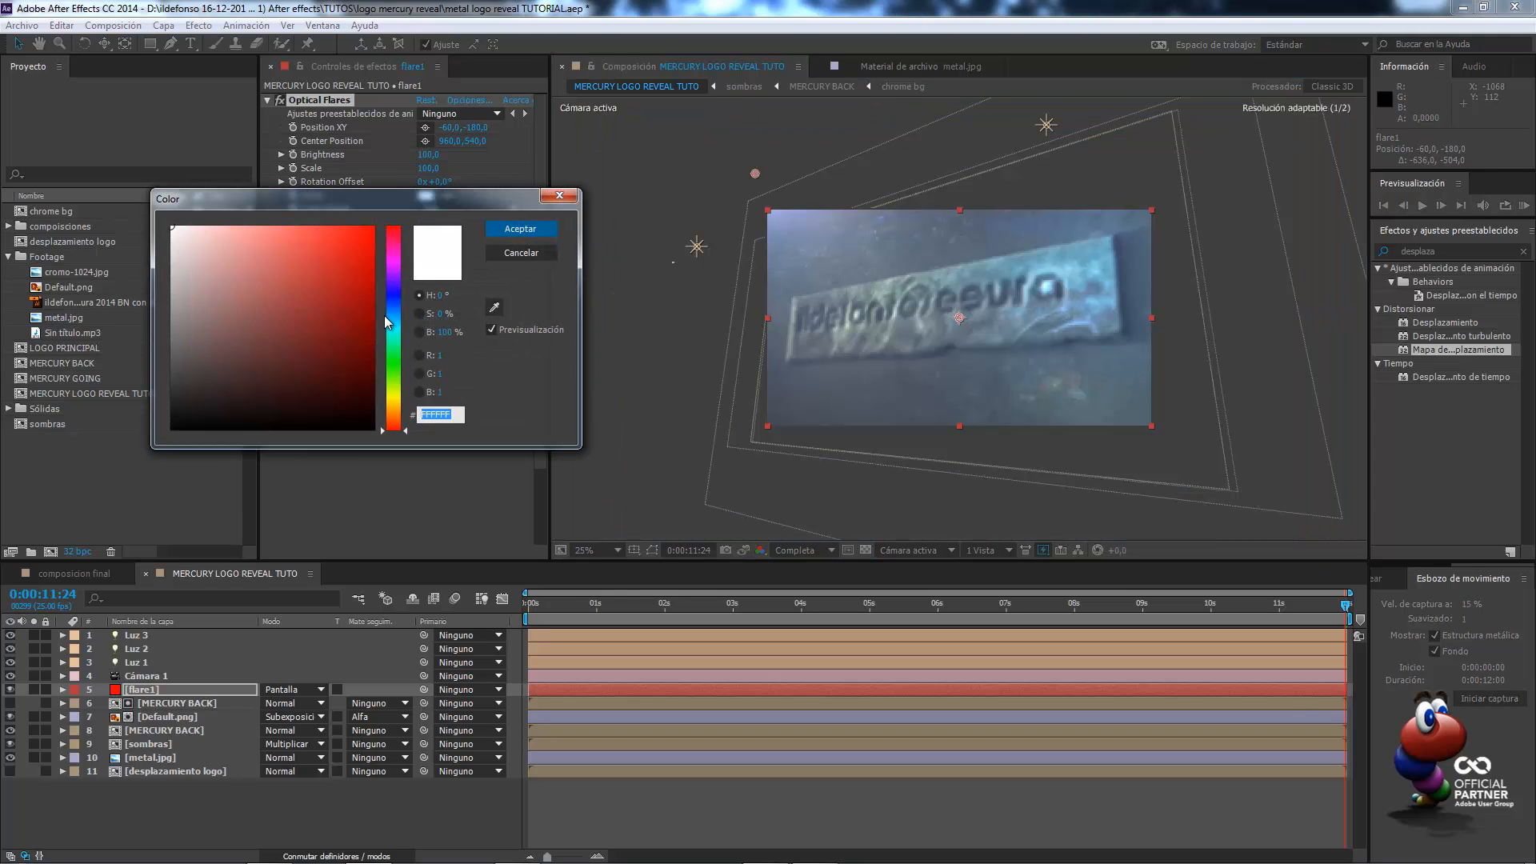
{"action": "left_click", "coordinate": [394, 321]}
{"action": "left_click_drag", "start_coordinate": [275, 279], "coordinate": [173, 290]}
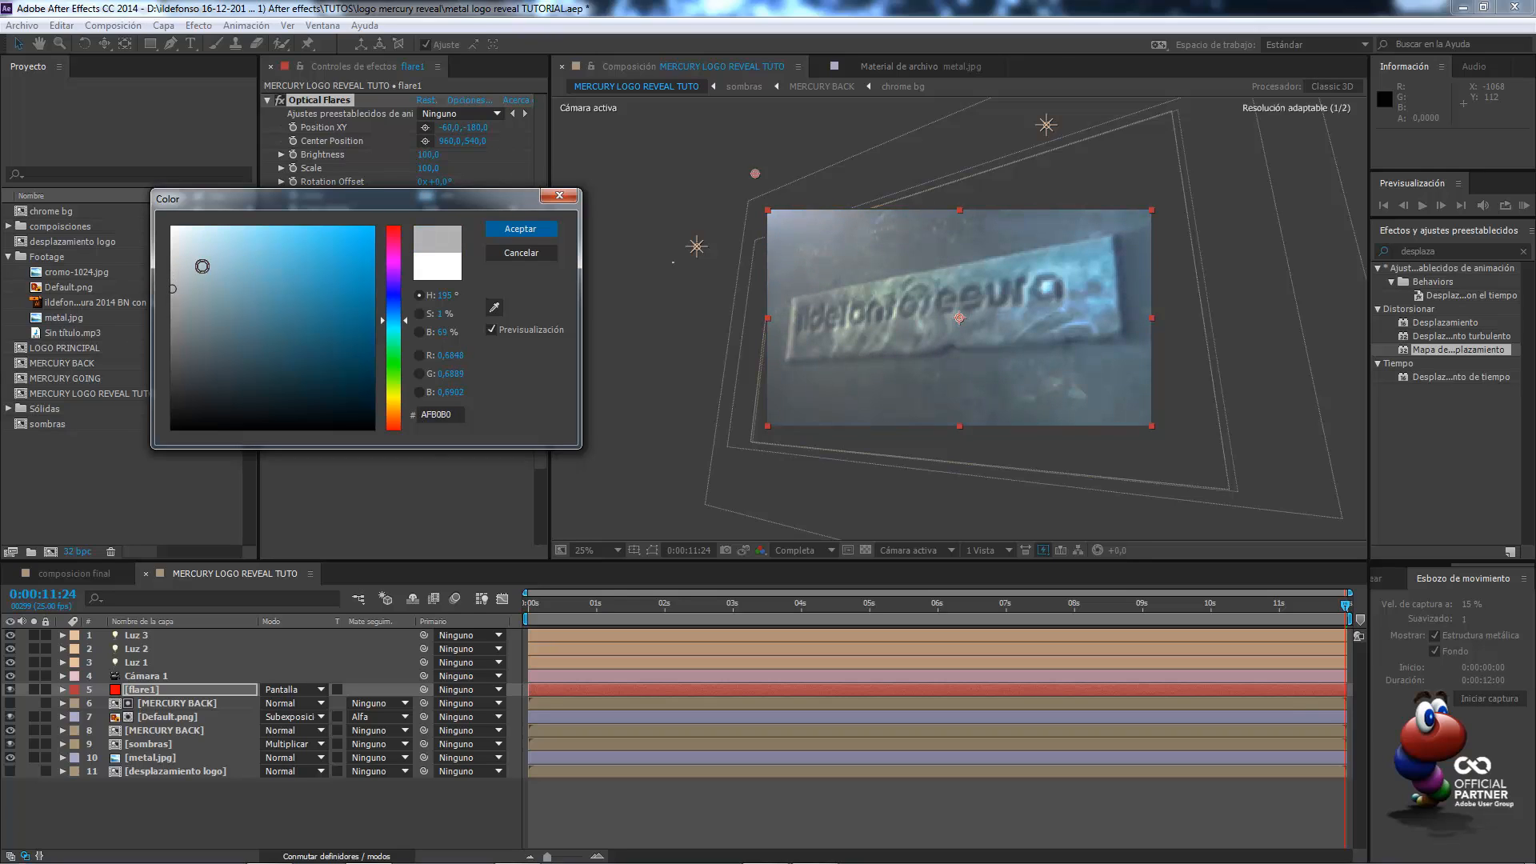
{"action": "left_click", "coordinate": [503, 228]}
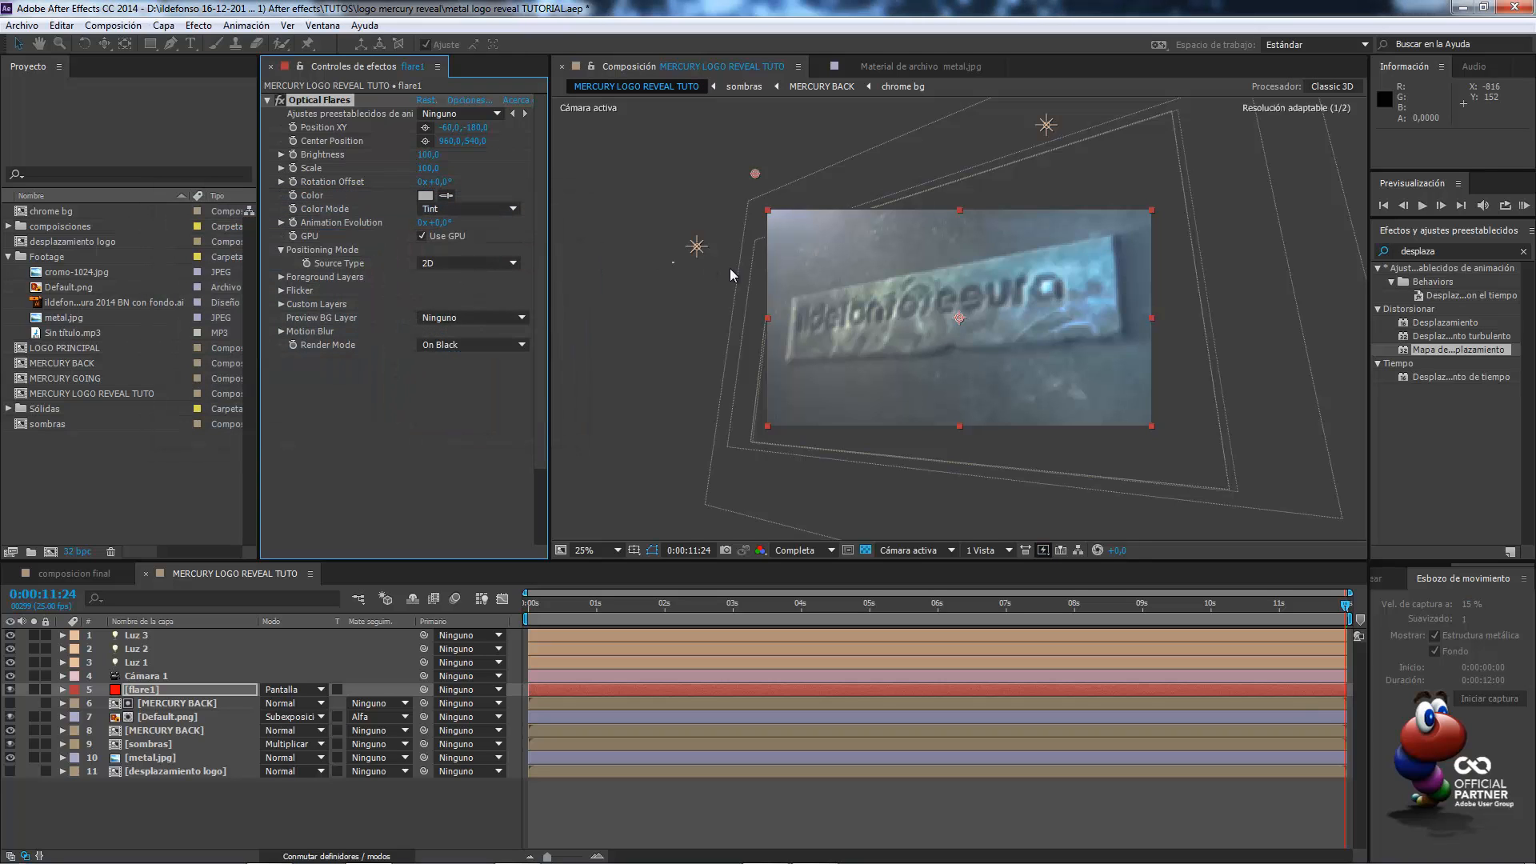
{"action": "key", "text": "period"}
{"action": "key", "text": "period"}
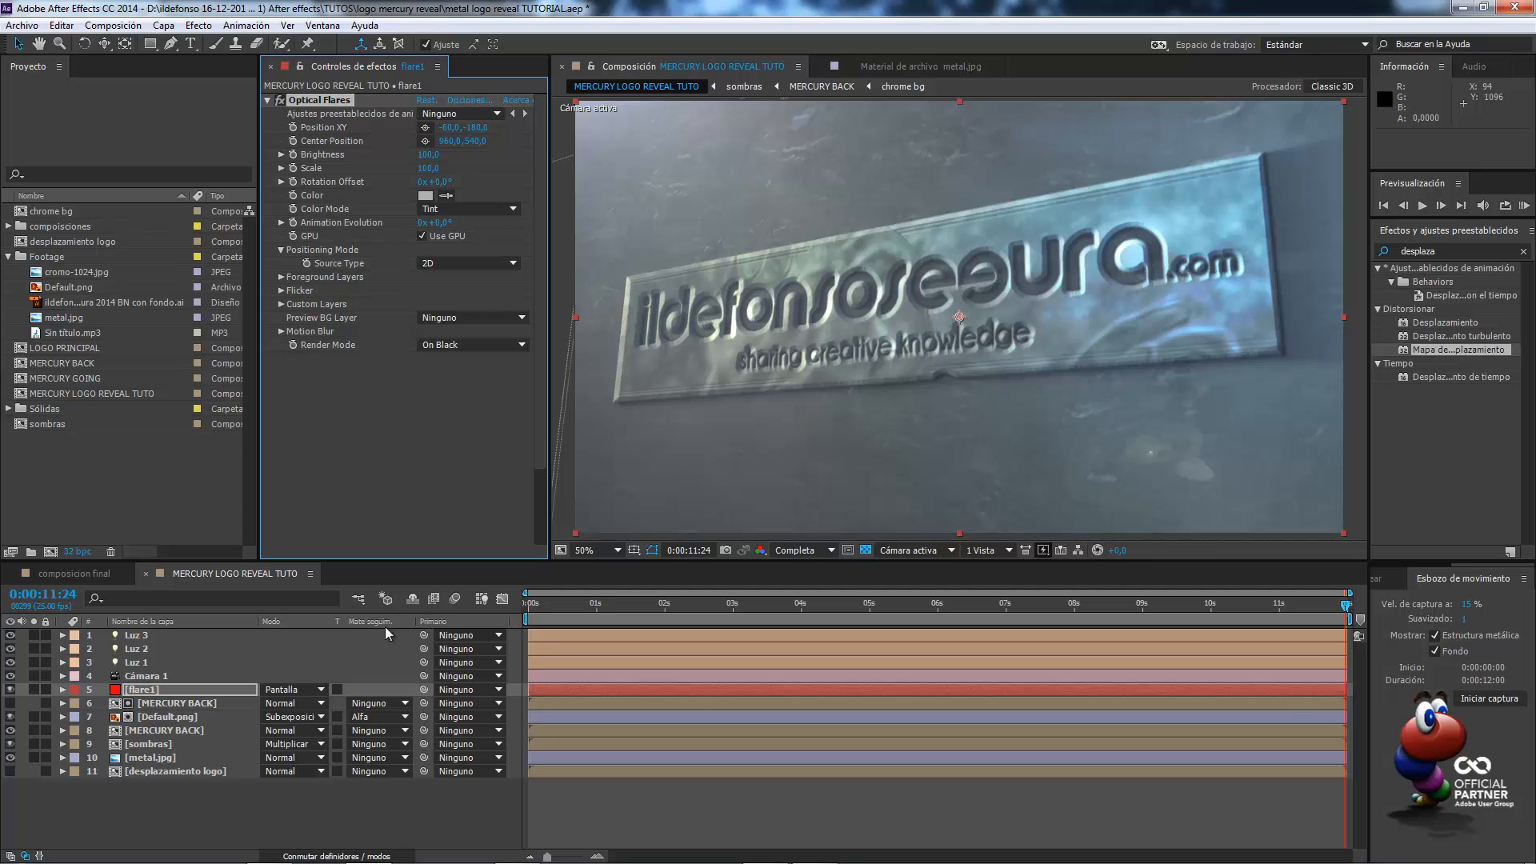
Duplicate the flare1 layer and load the Sarah preset from Pro Presets 2 into the copy's Optical Flares
{"action": "left_click", "coordinate": [154, 690]}
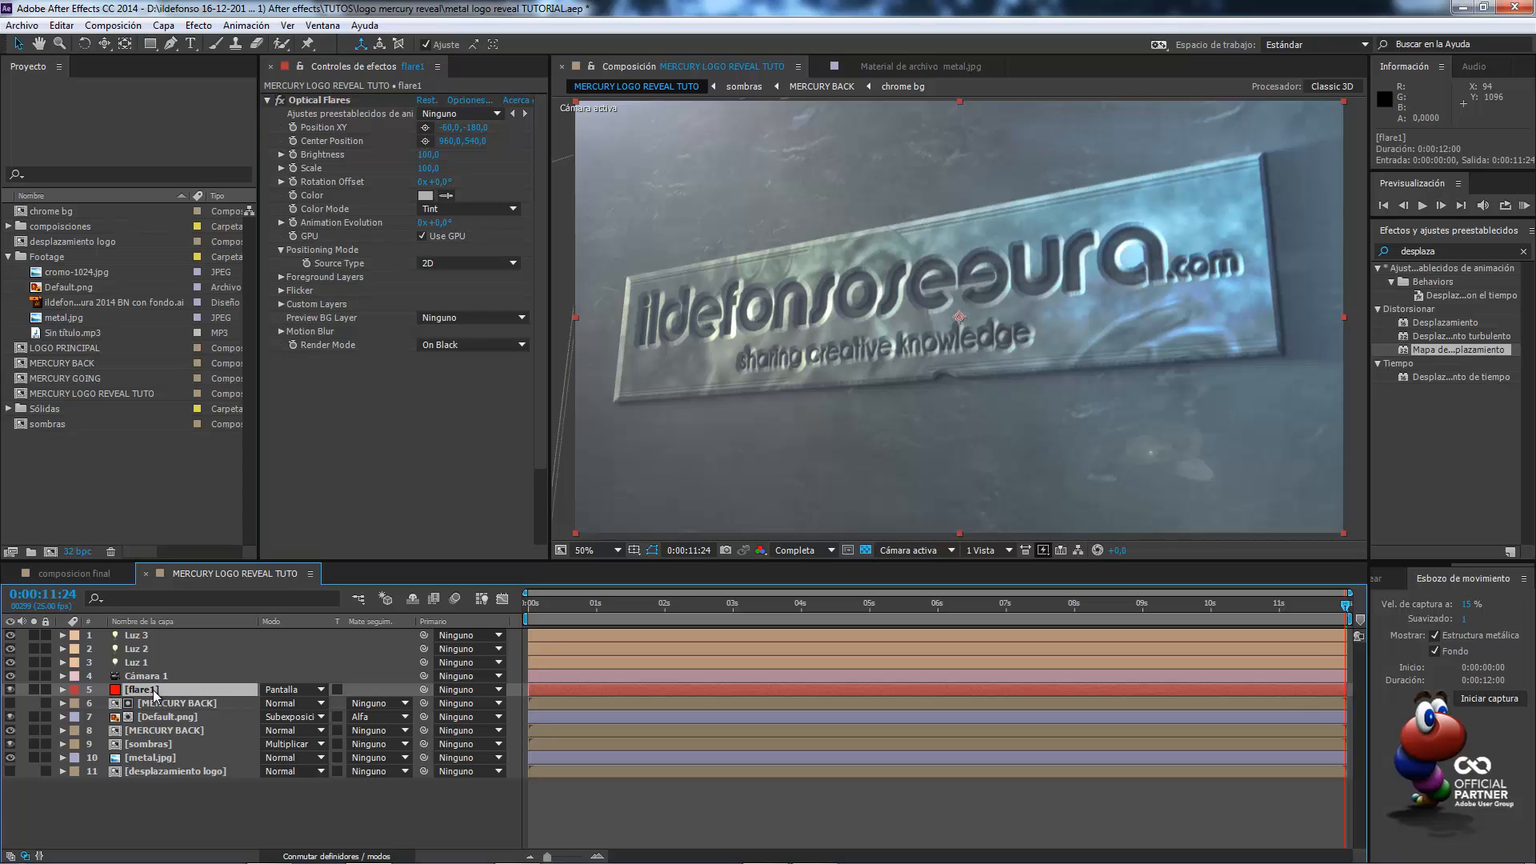
{"action": "key", "text": "ctrl+d"}
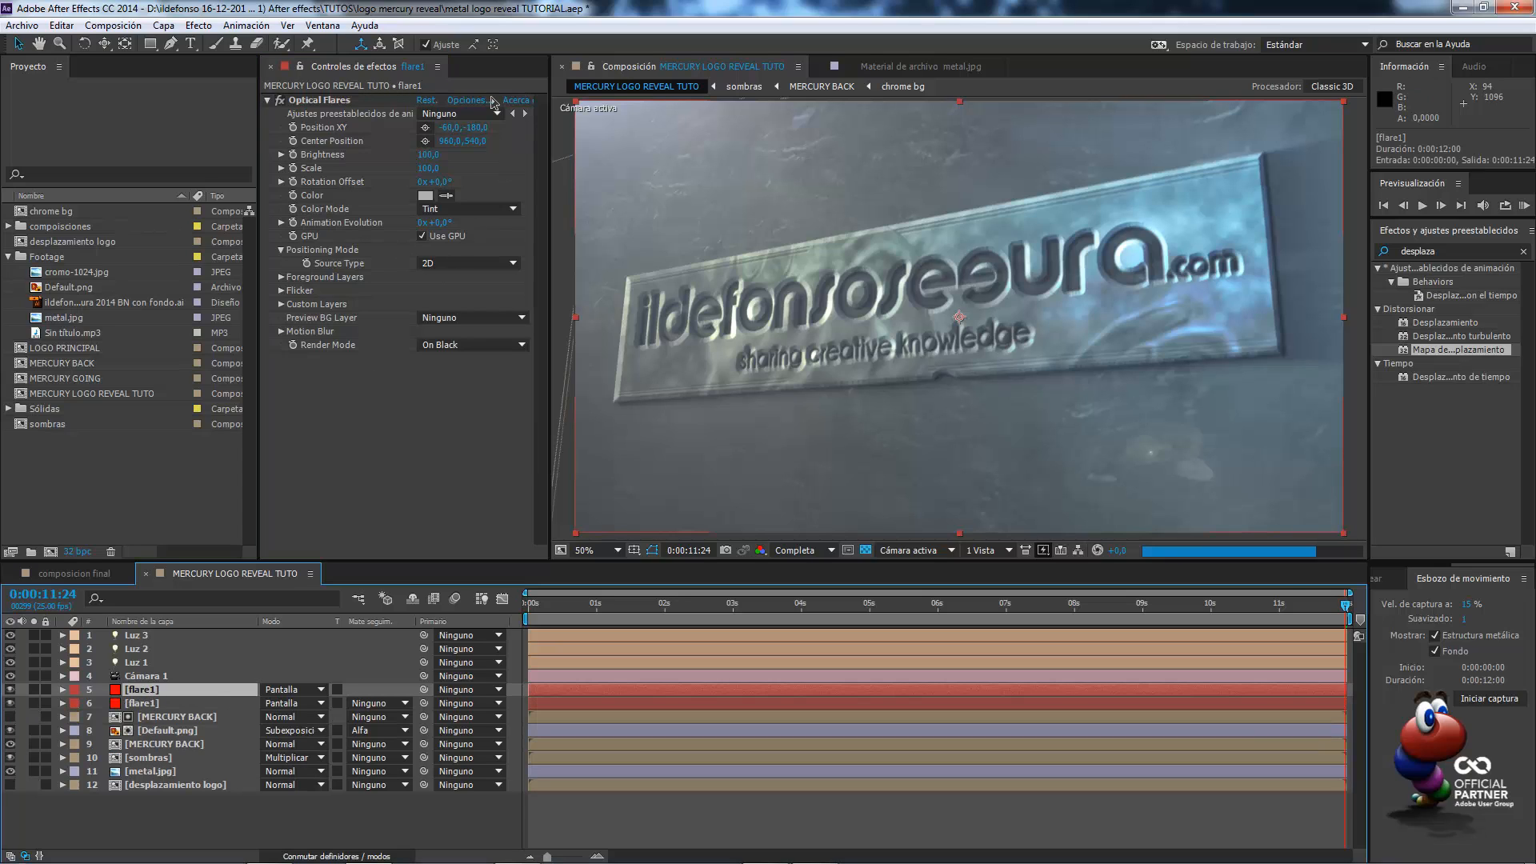
{"action": "left_click", "coordinate": [470, 100]}
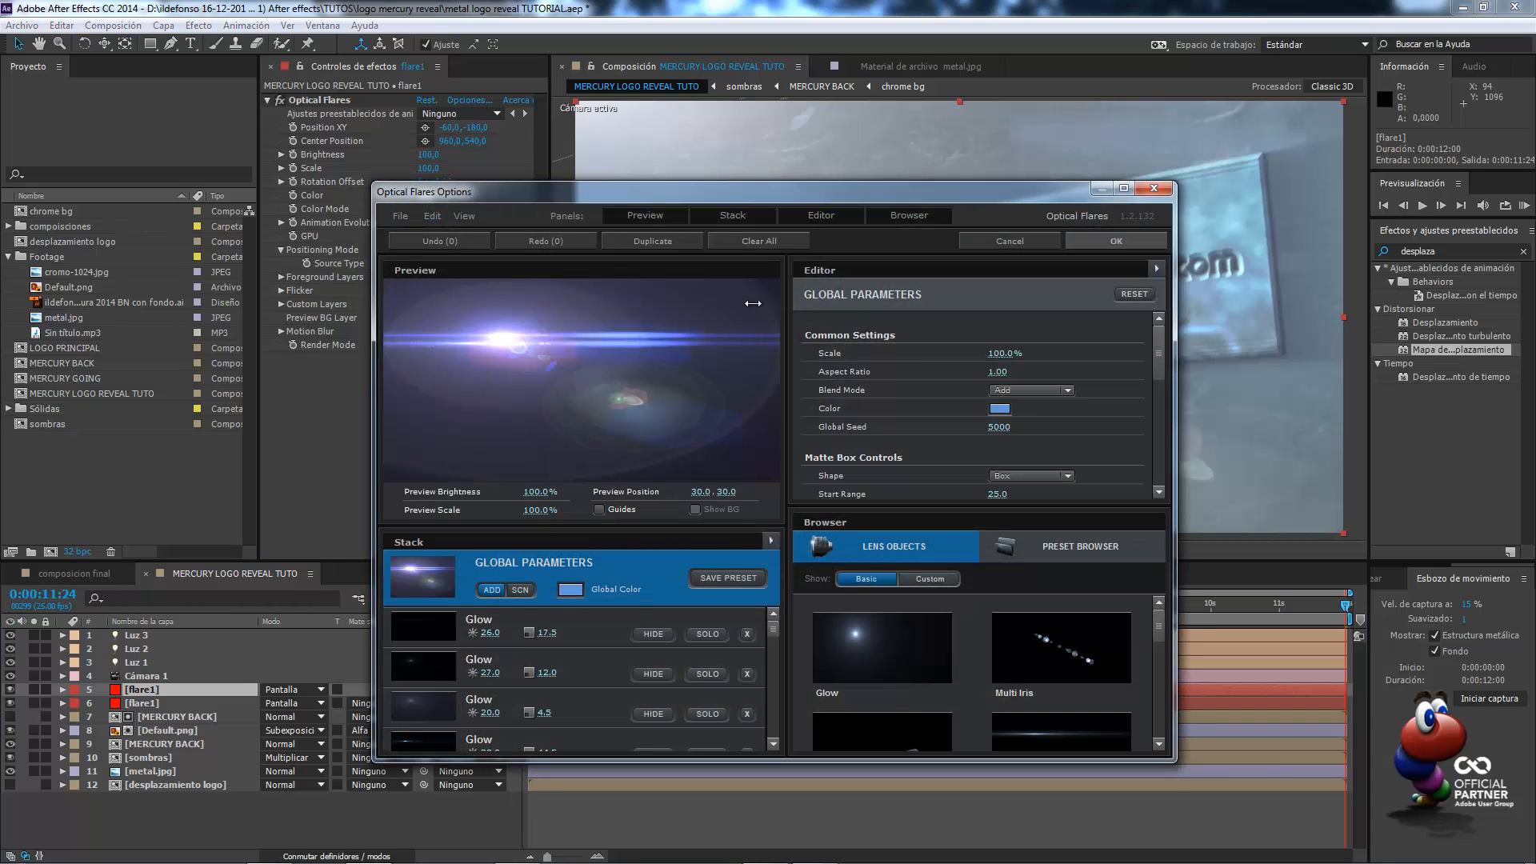
{"action": "left_click", "coordinate": [1124, 190]}
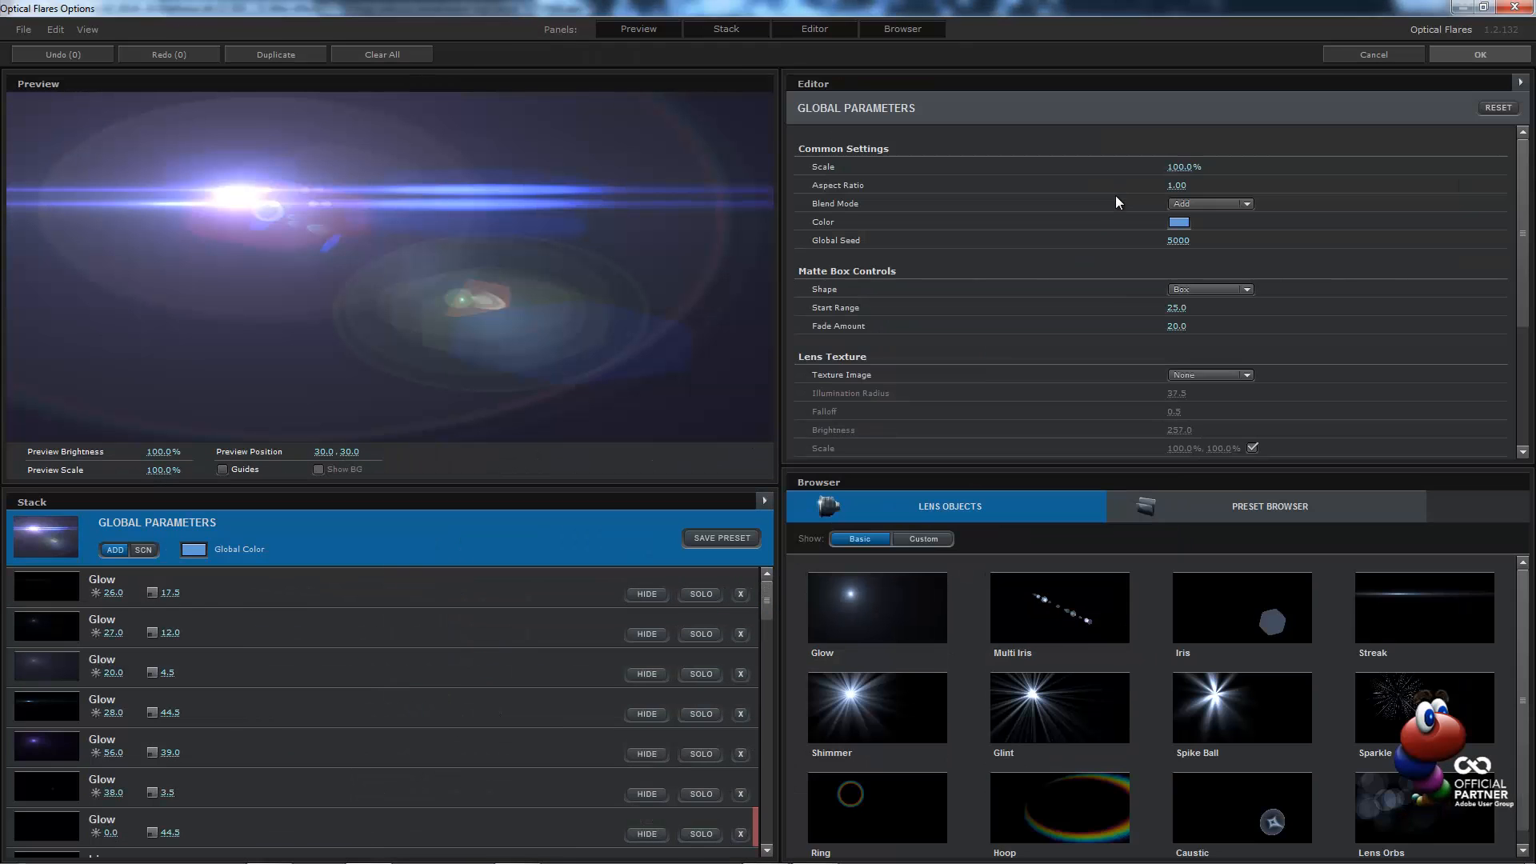
{"action": "left_click", "coordinate": [1206, 509]}
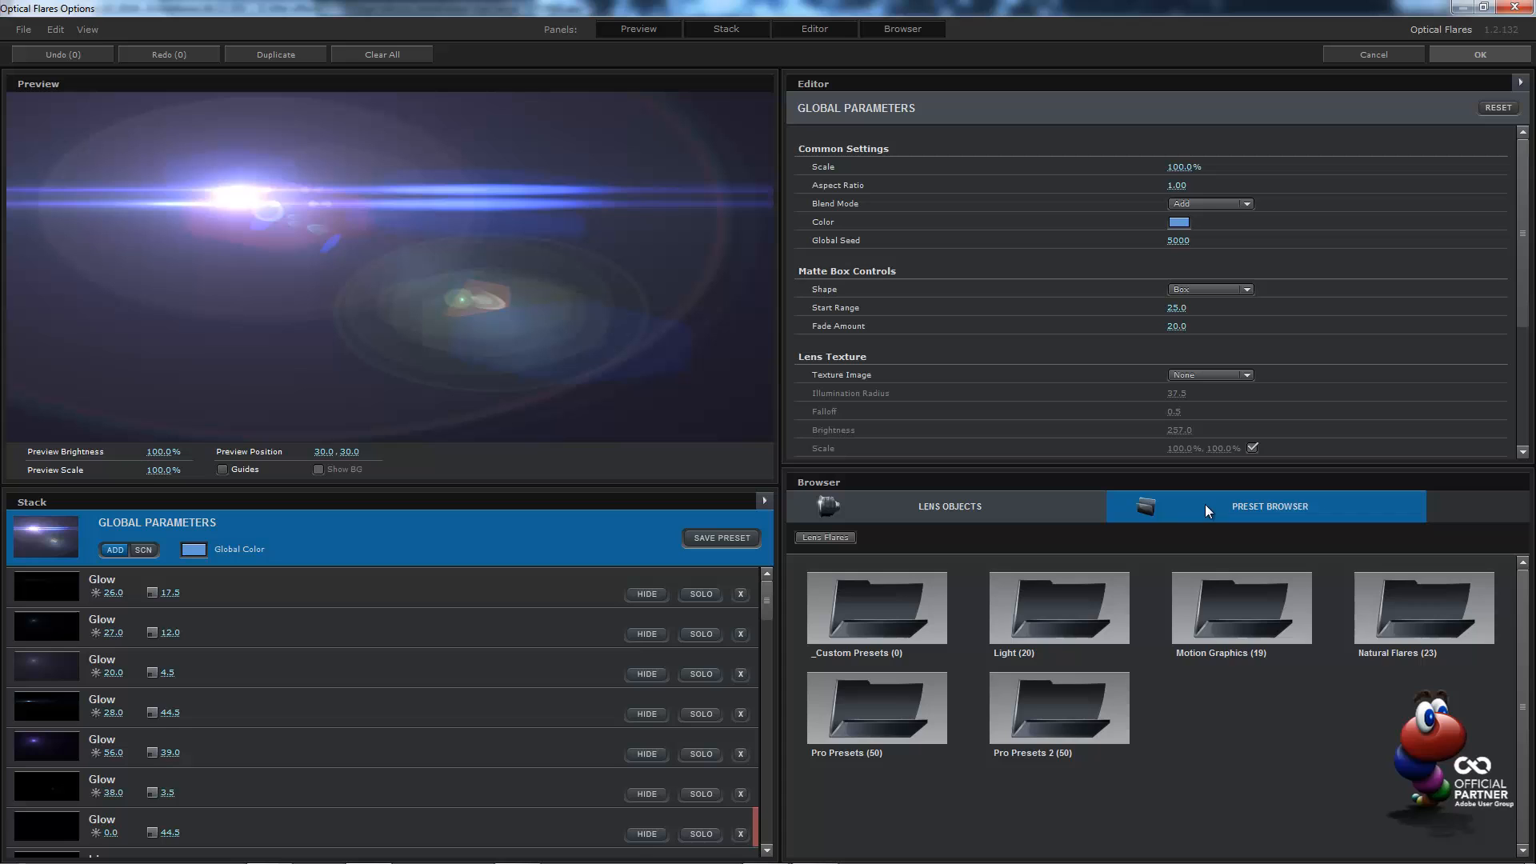
{"action": "left_click", "coordinate": [1097, 689]}
{"action": "scroll", "coordinate": [1133, 694], "scroll_direction": "down", "scroll_amount": 3}
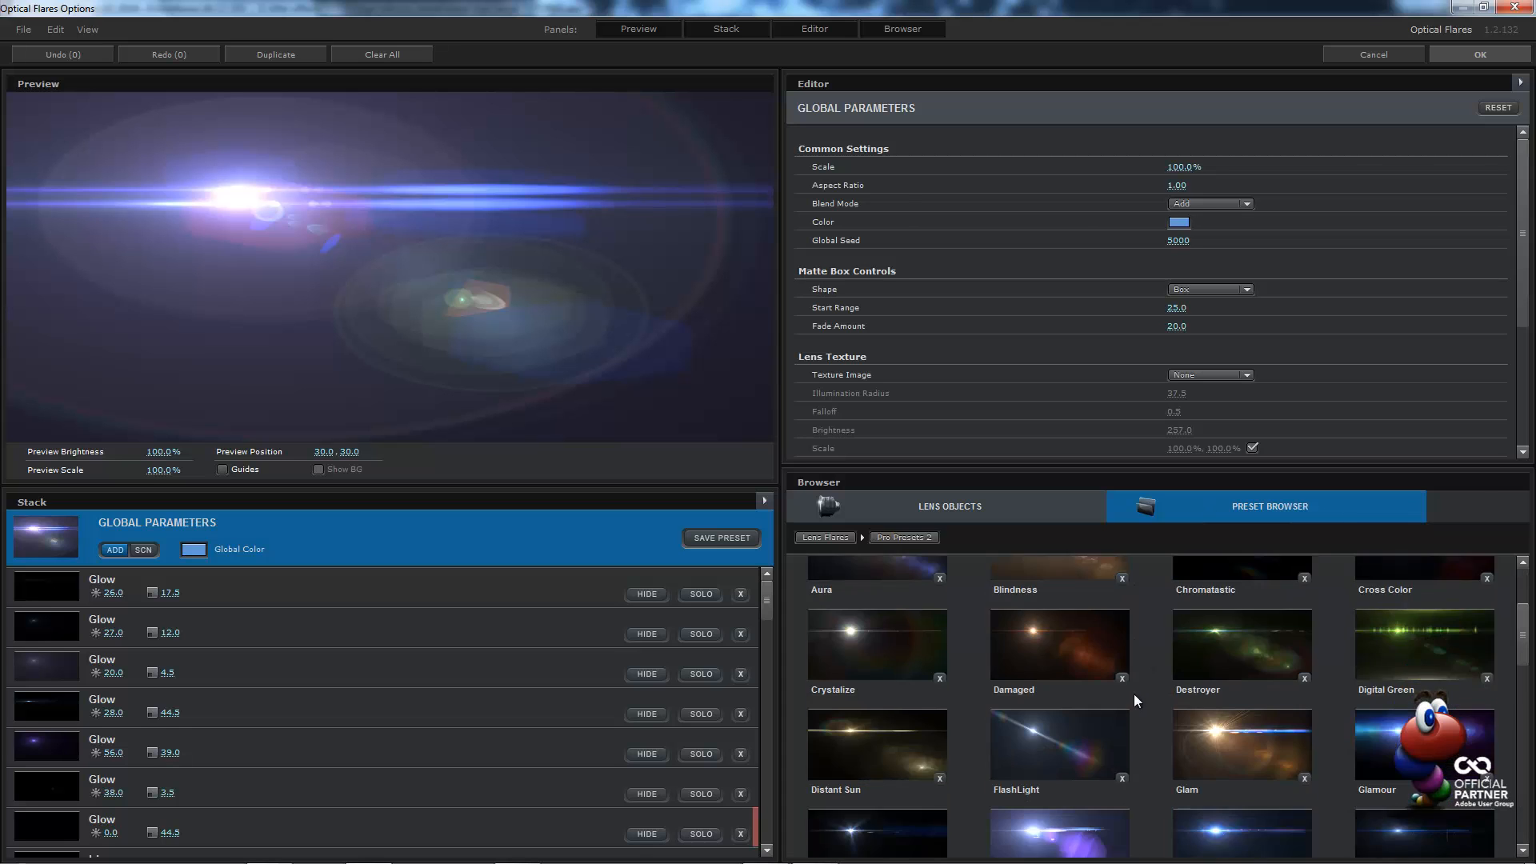
{"action": "scroll", "coordinate": [1135, 694], "scroll_direction": "down", "scroll_amount": 8}
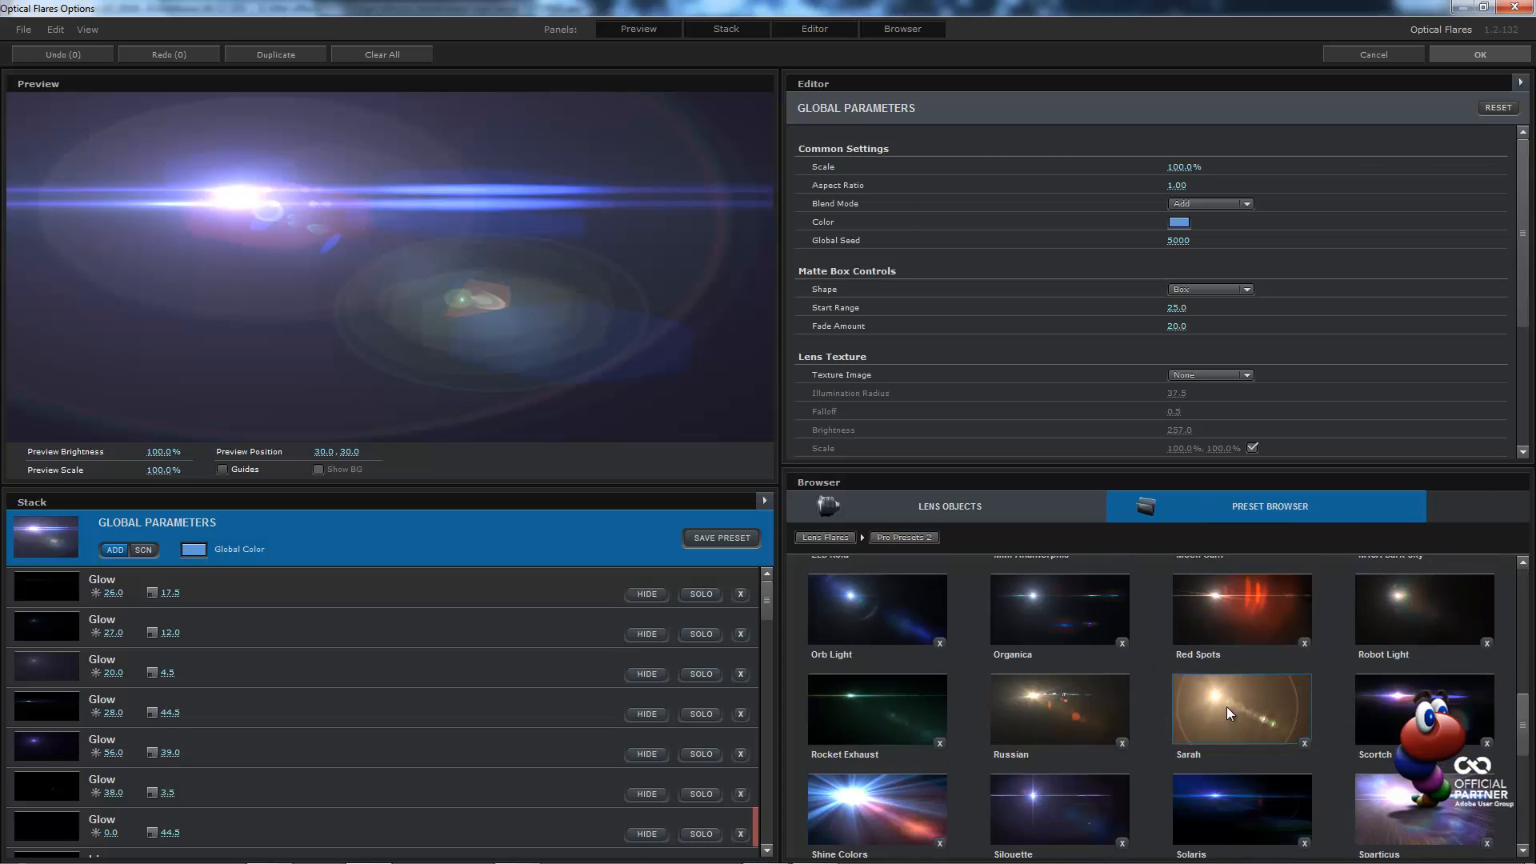
{"action": "left_click", "coordinate": [1226, 707]}
{"action": "left_click", "coordinate": [1465, 54]}
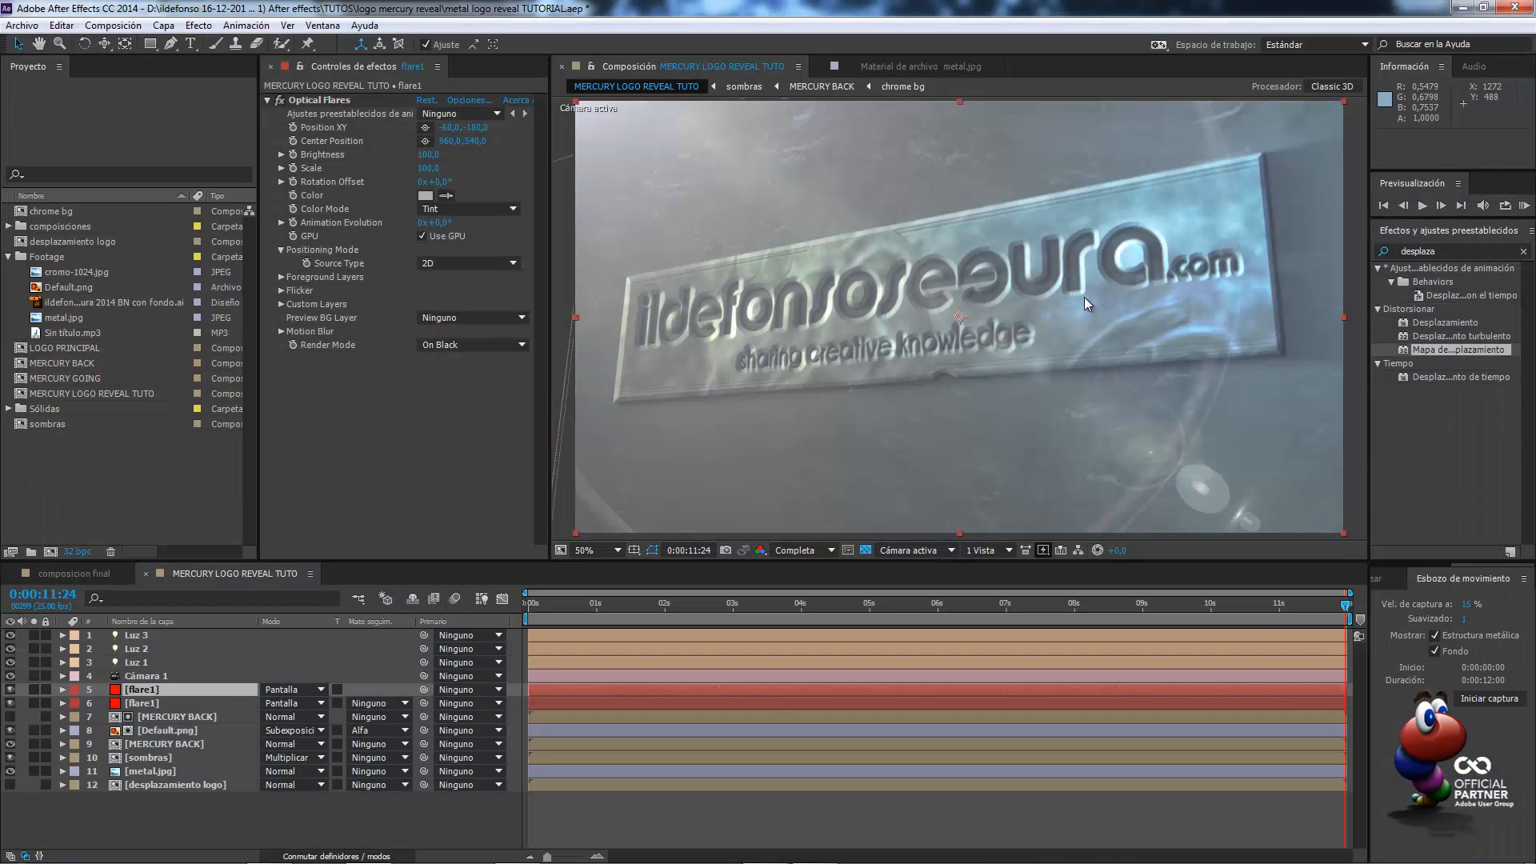
Move the duplicated flare's source below the frame's lower-right area, to about 1824, 1332, and undo the accidental shift of the Default.png layer
{"action": "key", "text": "comma"}
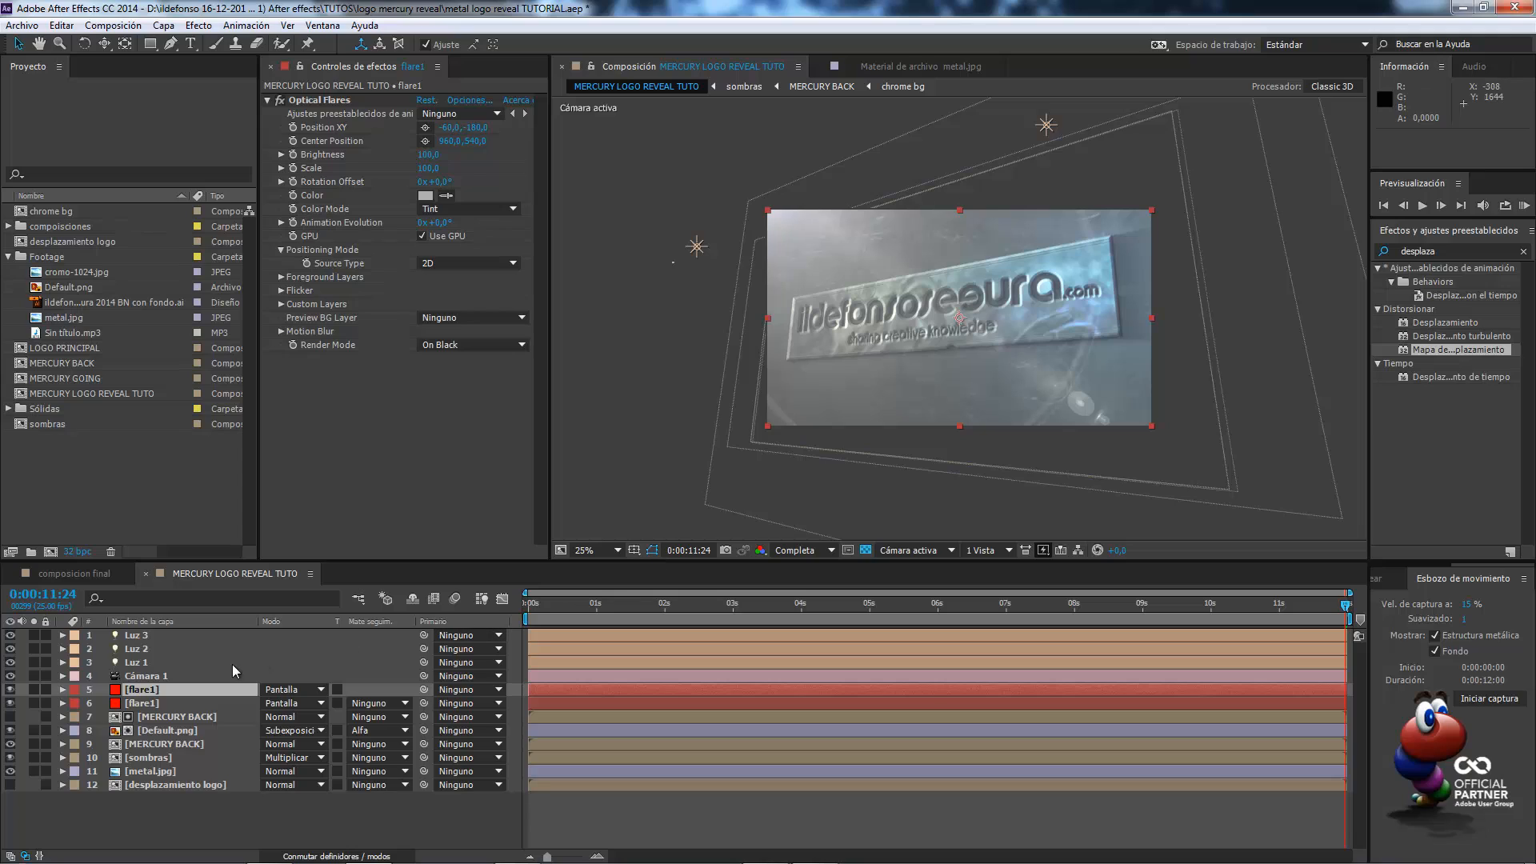
{"action": "left_click", "coordinate": [426, 127]}
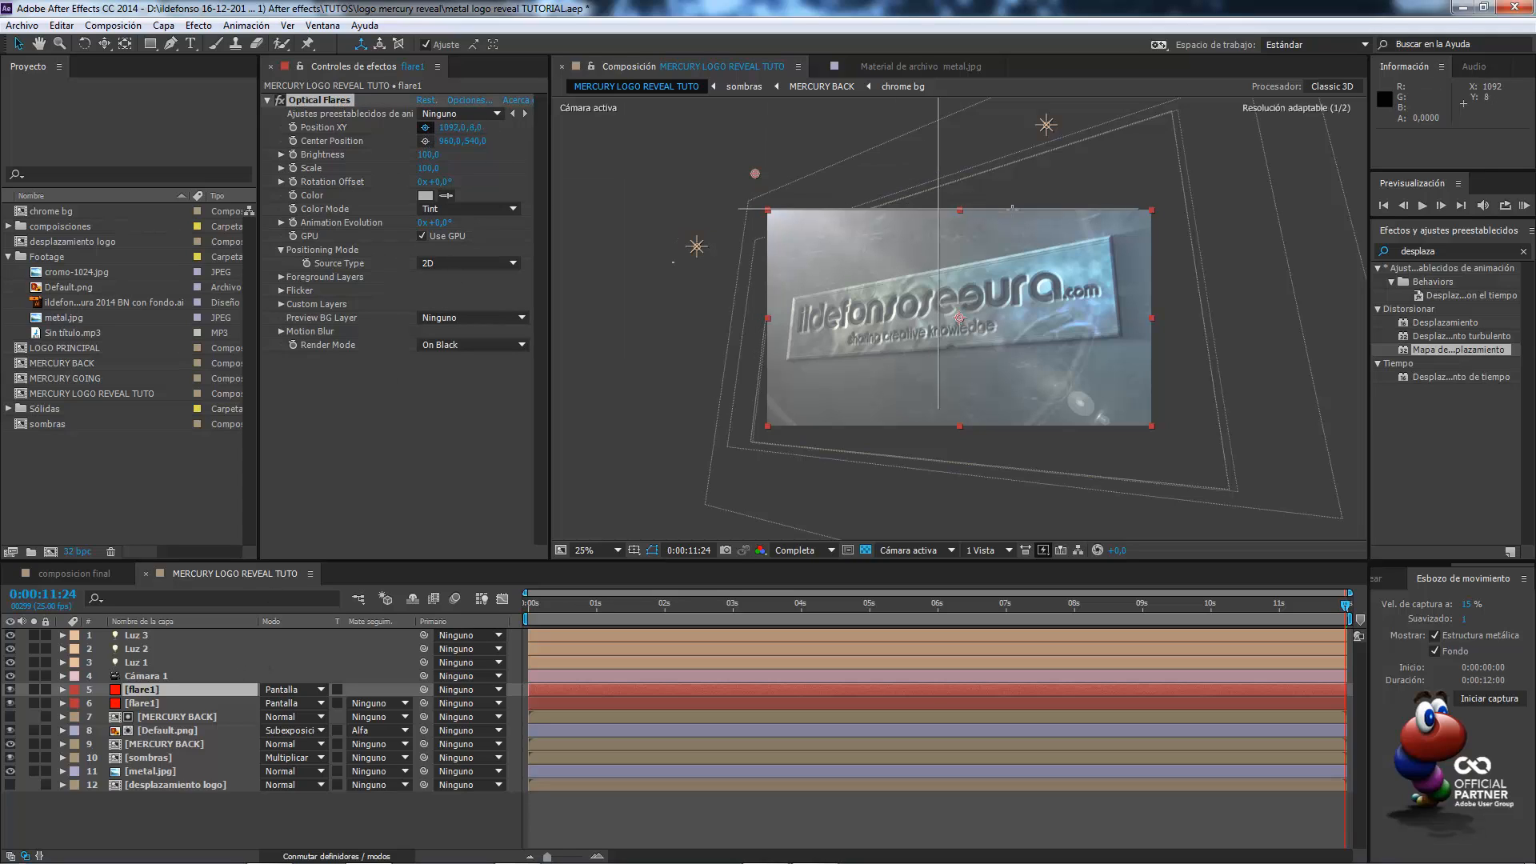
{"action": "left_click", "coordinate": [1097, 206]}
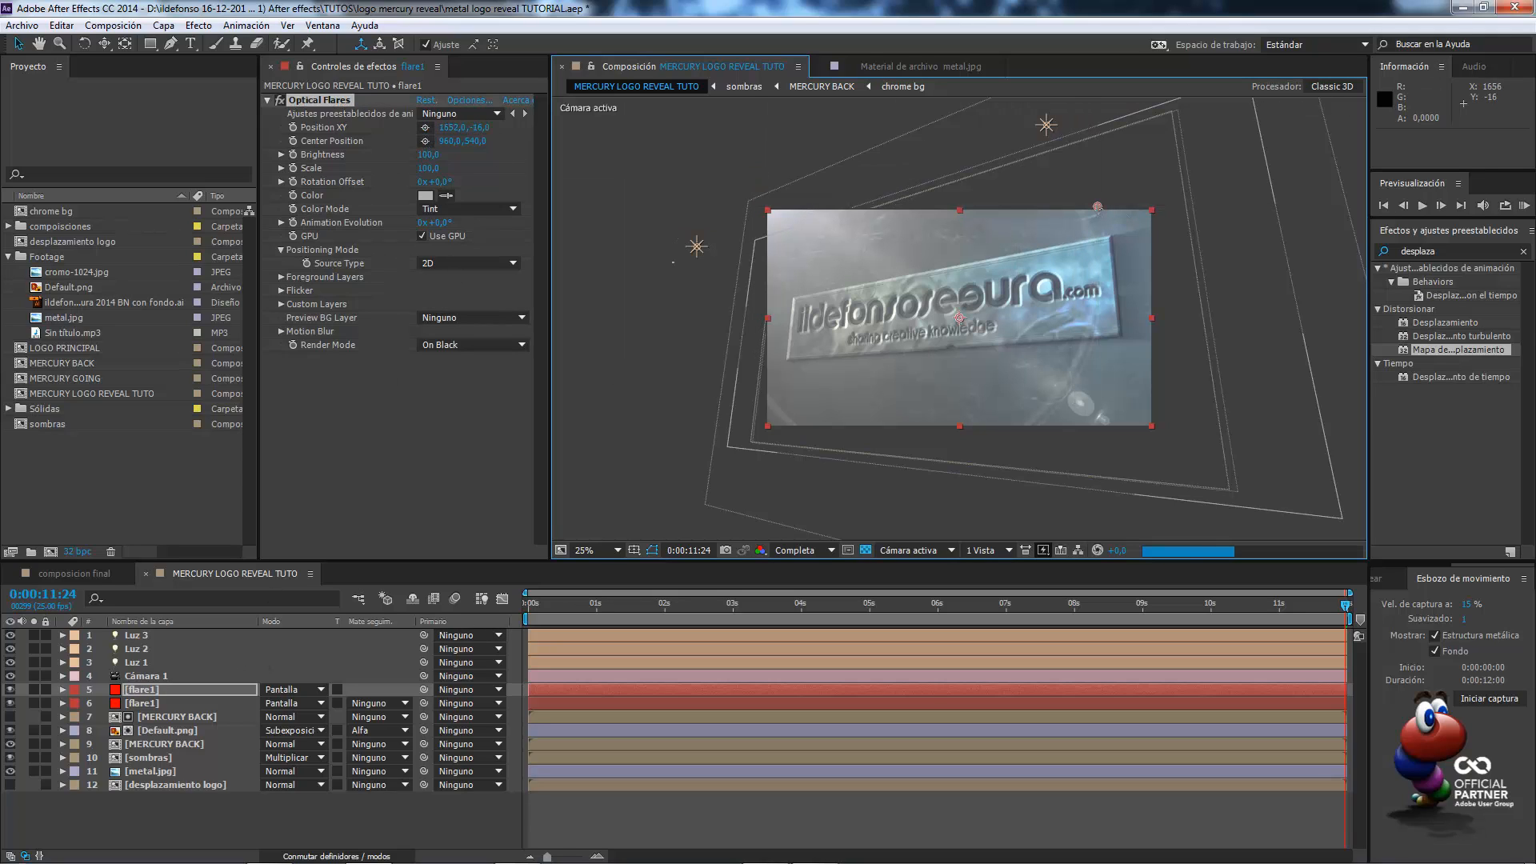
{"action": "left_click_drag", "start_coordinate": [1097, 206], "coordinate": [1128, 478]}
{"action": "left_click", "coordinate": [1126, 478]}
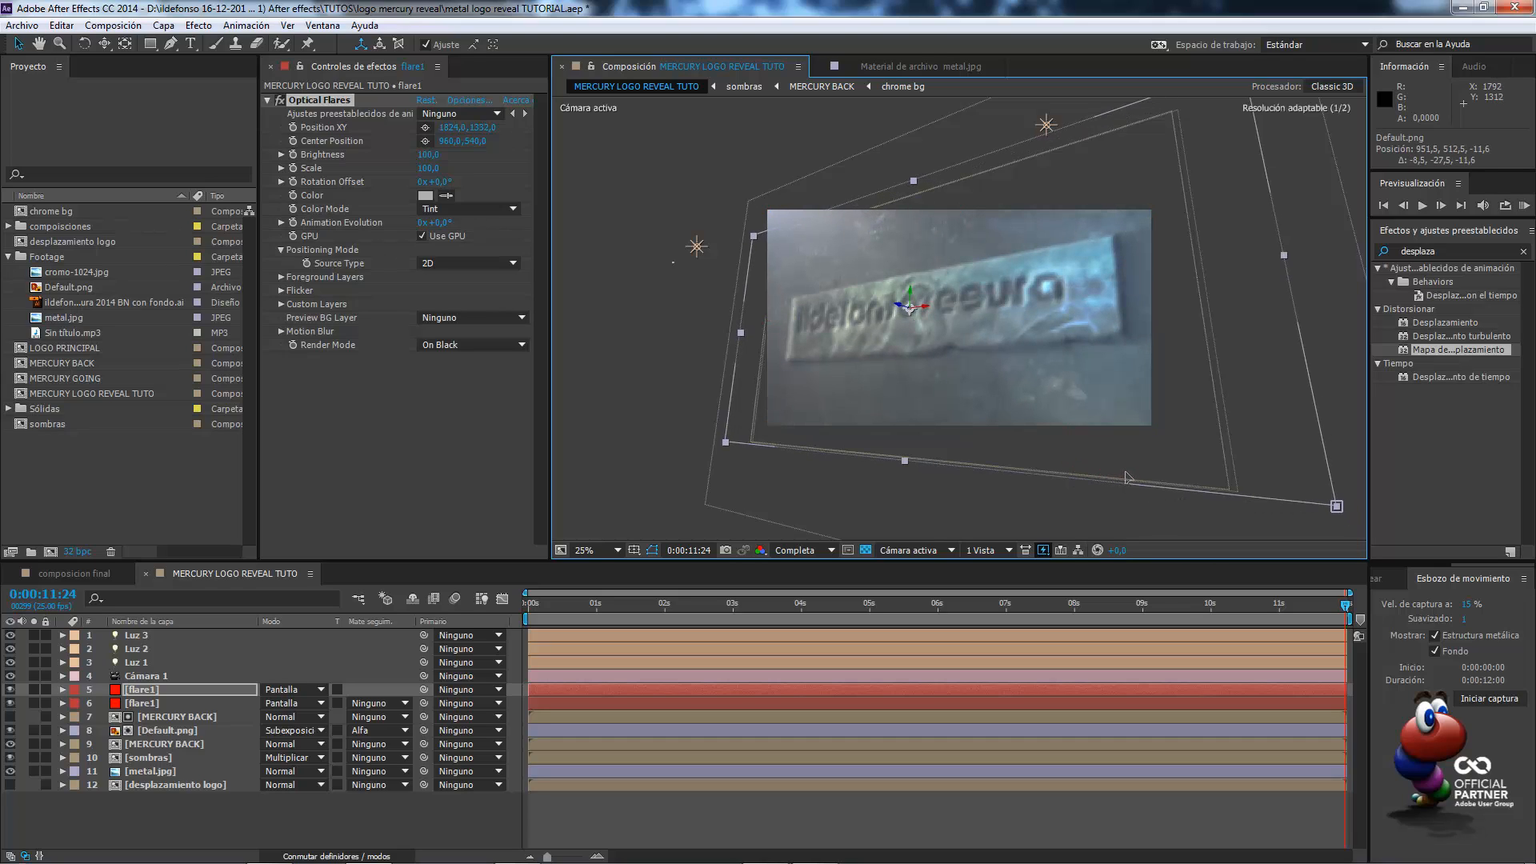
{"action": "left_click", "coordinate": [1126, 477]}
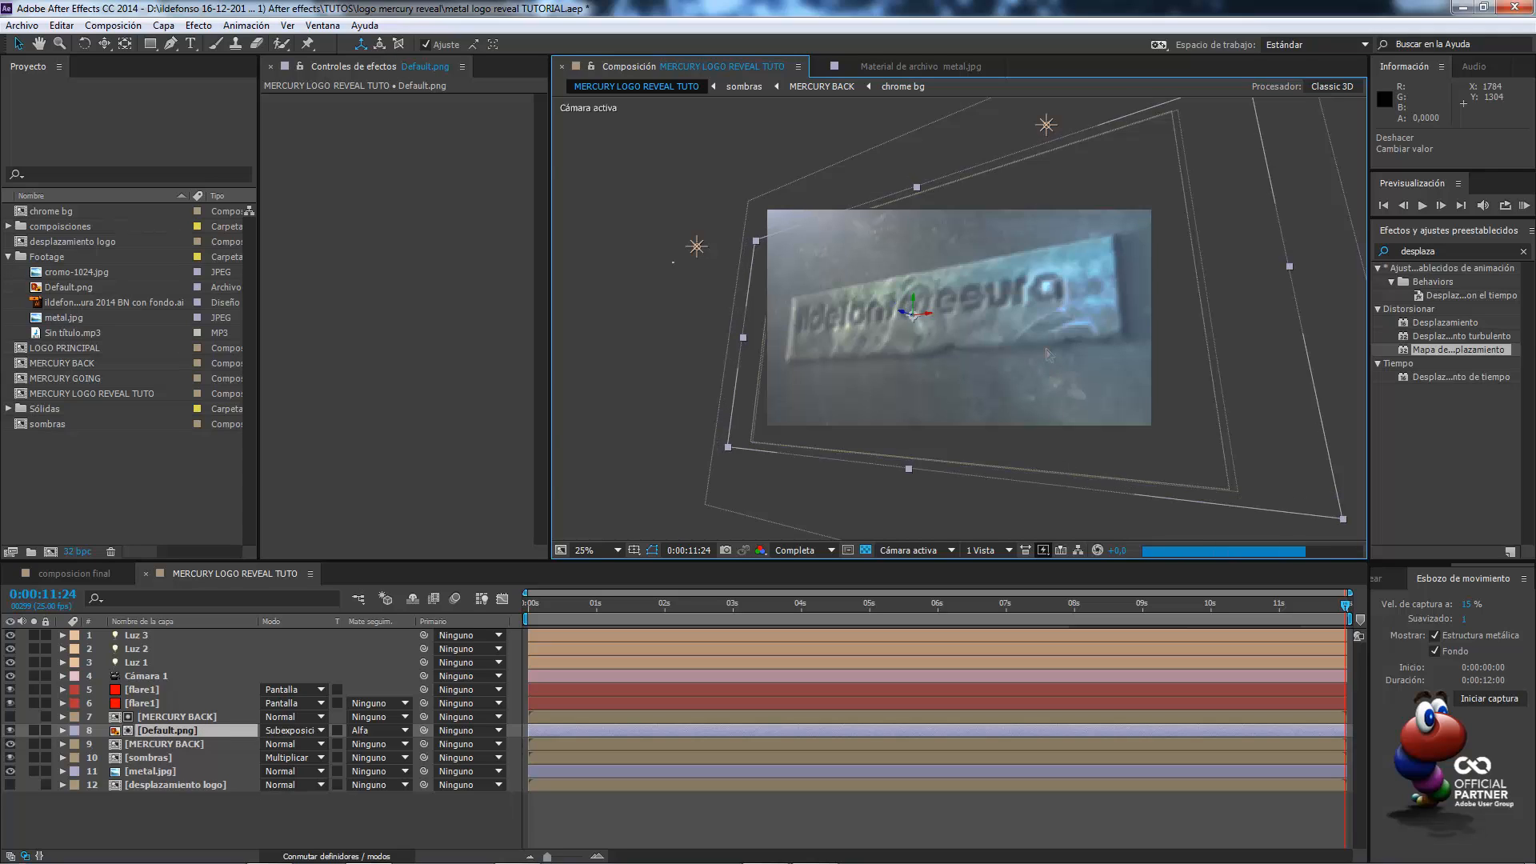
{"action": "key", "text": "period"}
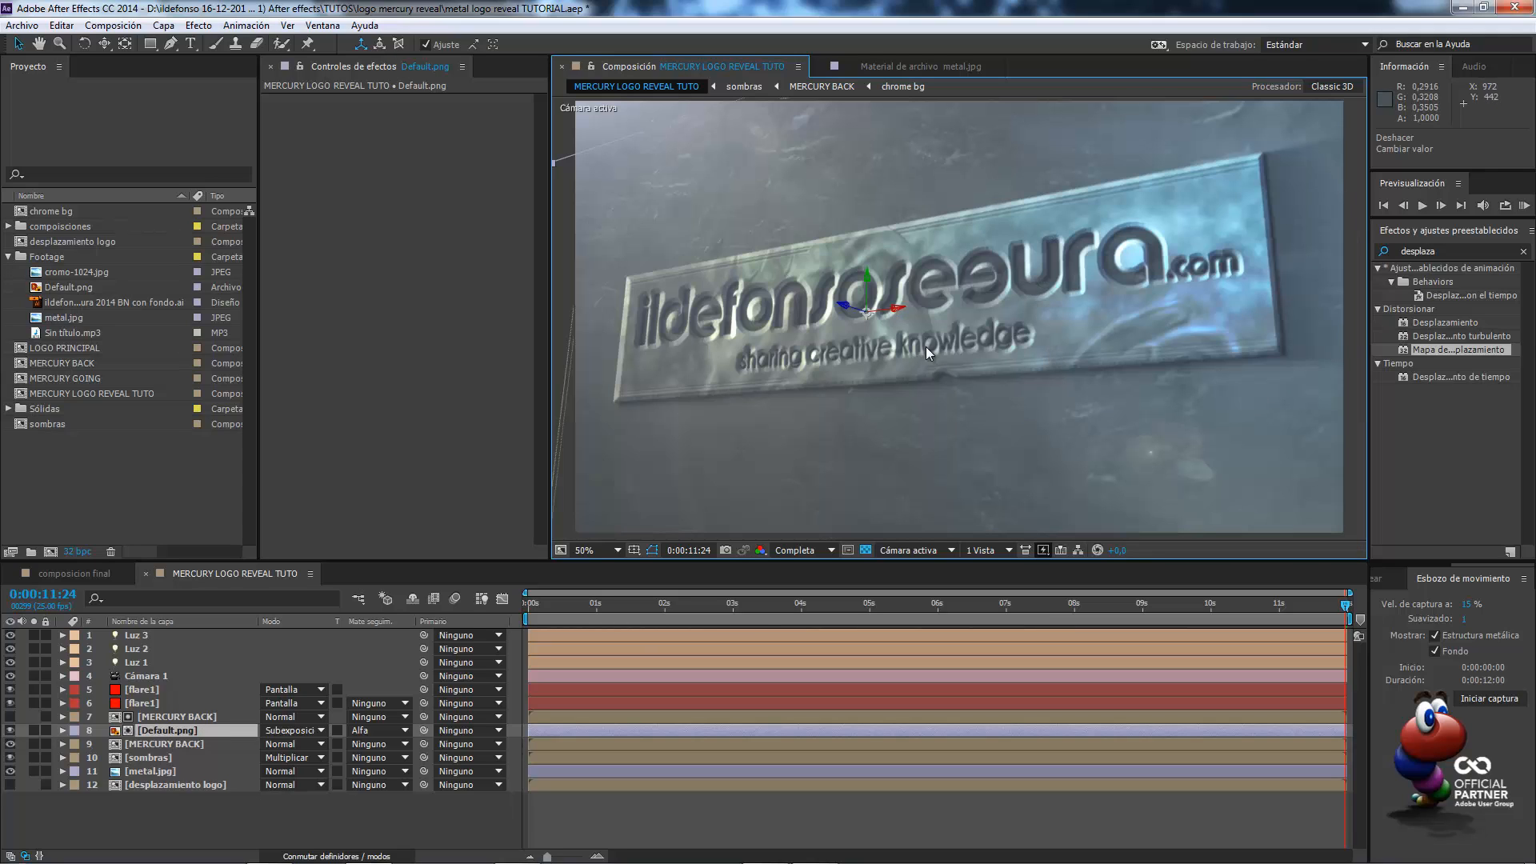
{"action": "left_click", "coordinate": [955, 474]}
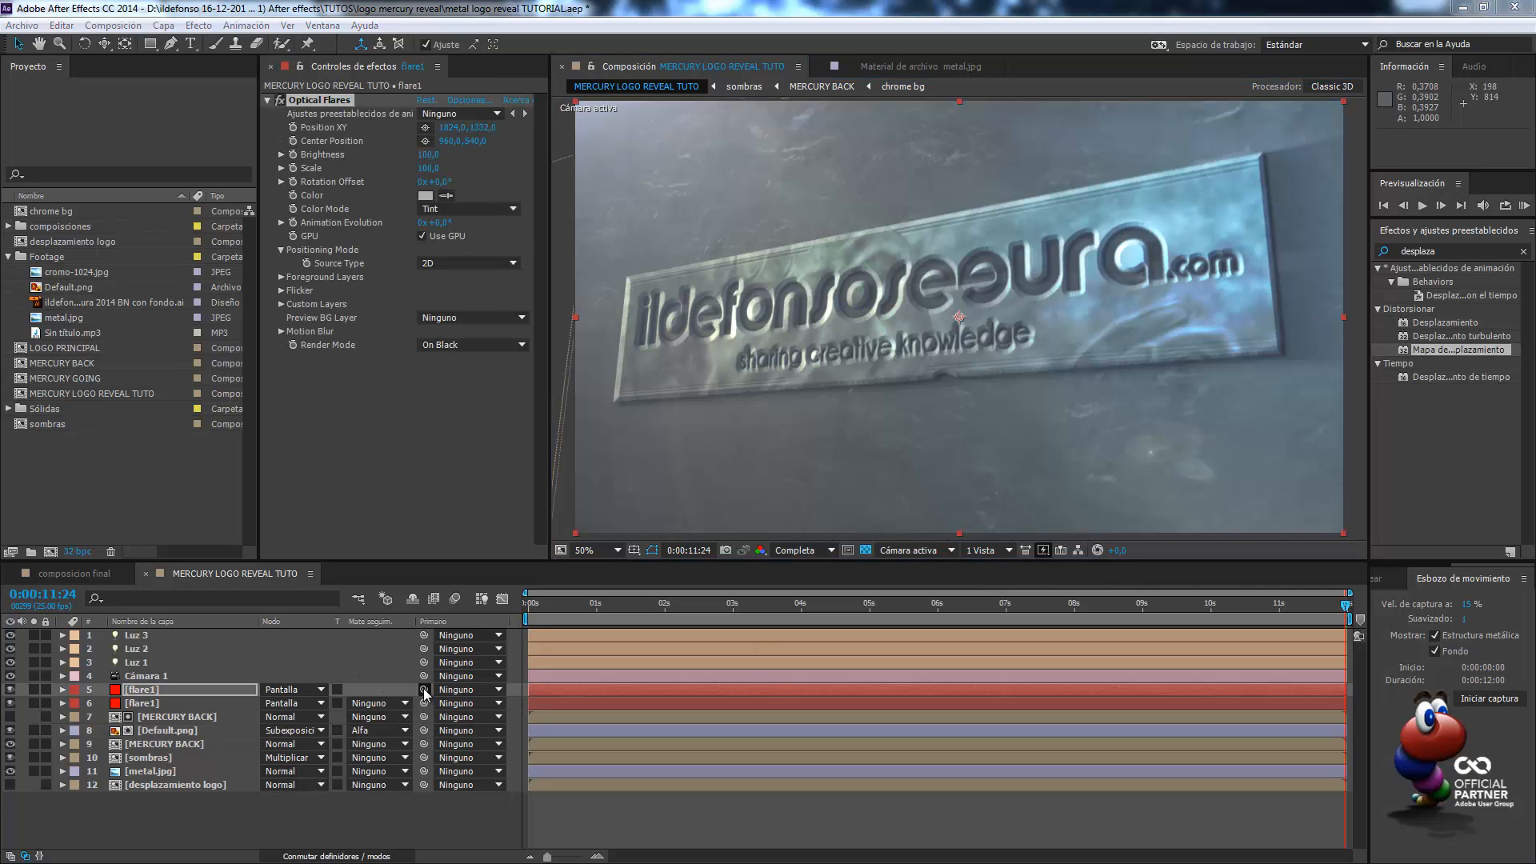
Add the Sin título.mp3 audio file to the composition as the bottom layer
{"action": "left_click", "coordinate": [52, 335]}
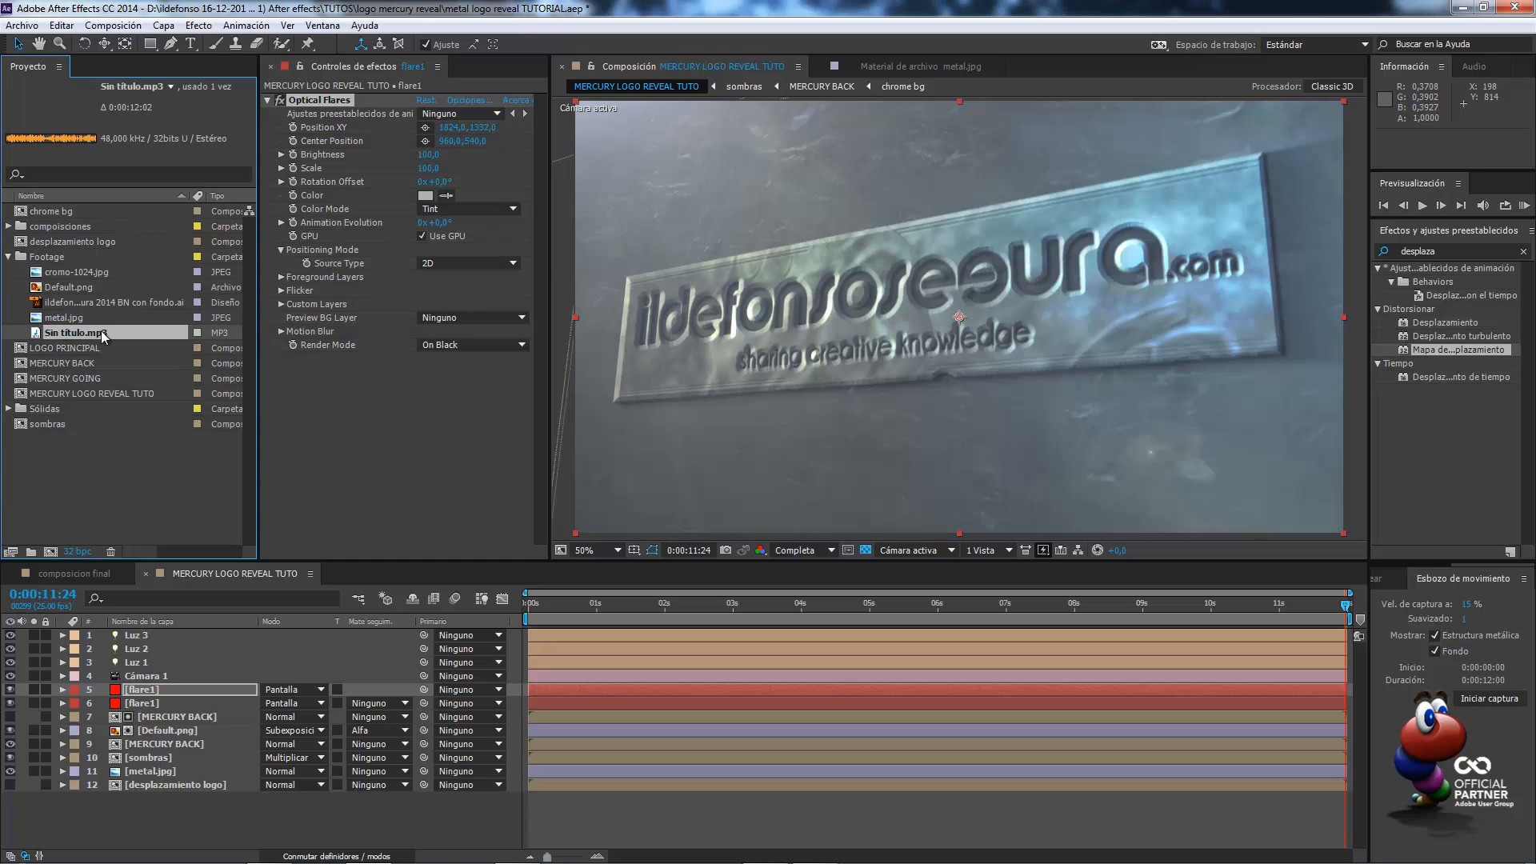
{"action": "left_click_drag", "start_coordinate": [101, 329], "coordinate": [92, 806]}
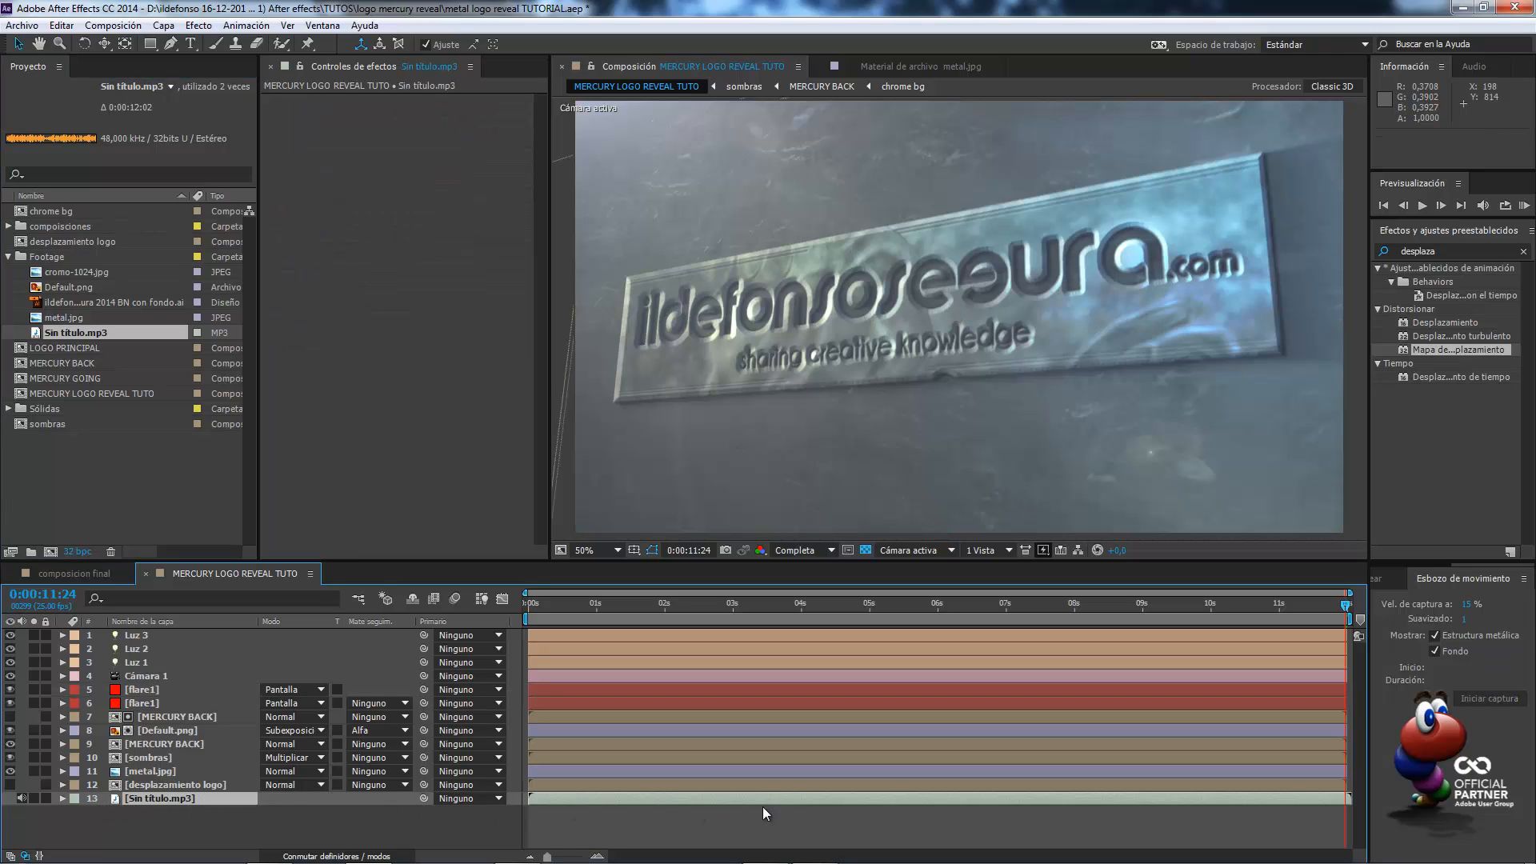
Add the MERCURY LOGO REVEAL TUTO composition to the render queue and set its output module format to QuickTime
{"action": "left_click", "coordinate": [124, 27]}
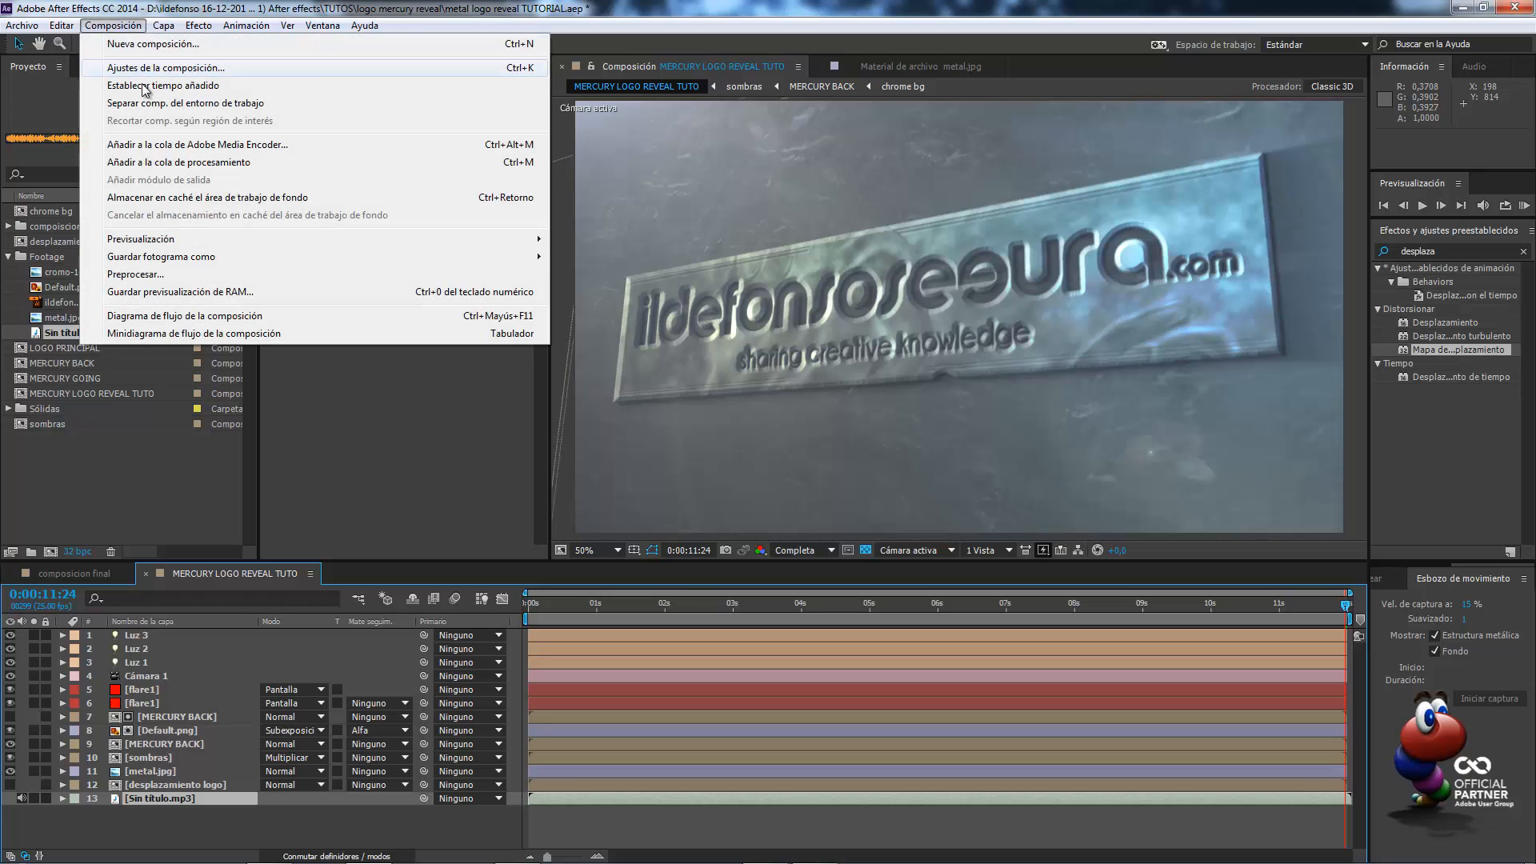
{"action": "left_click", "coordinate": [229, 164]}
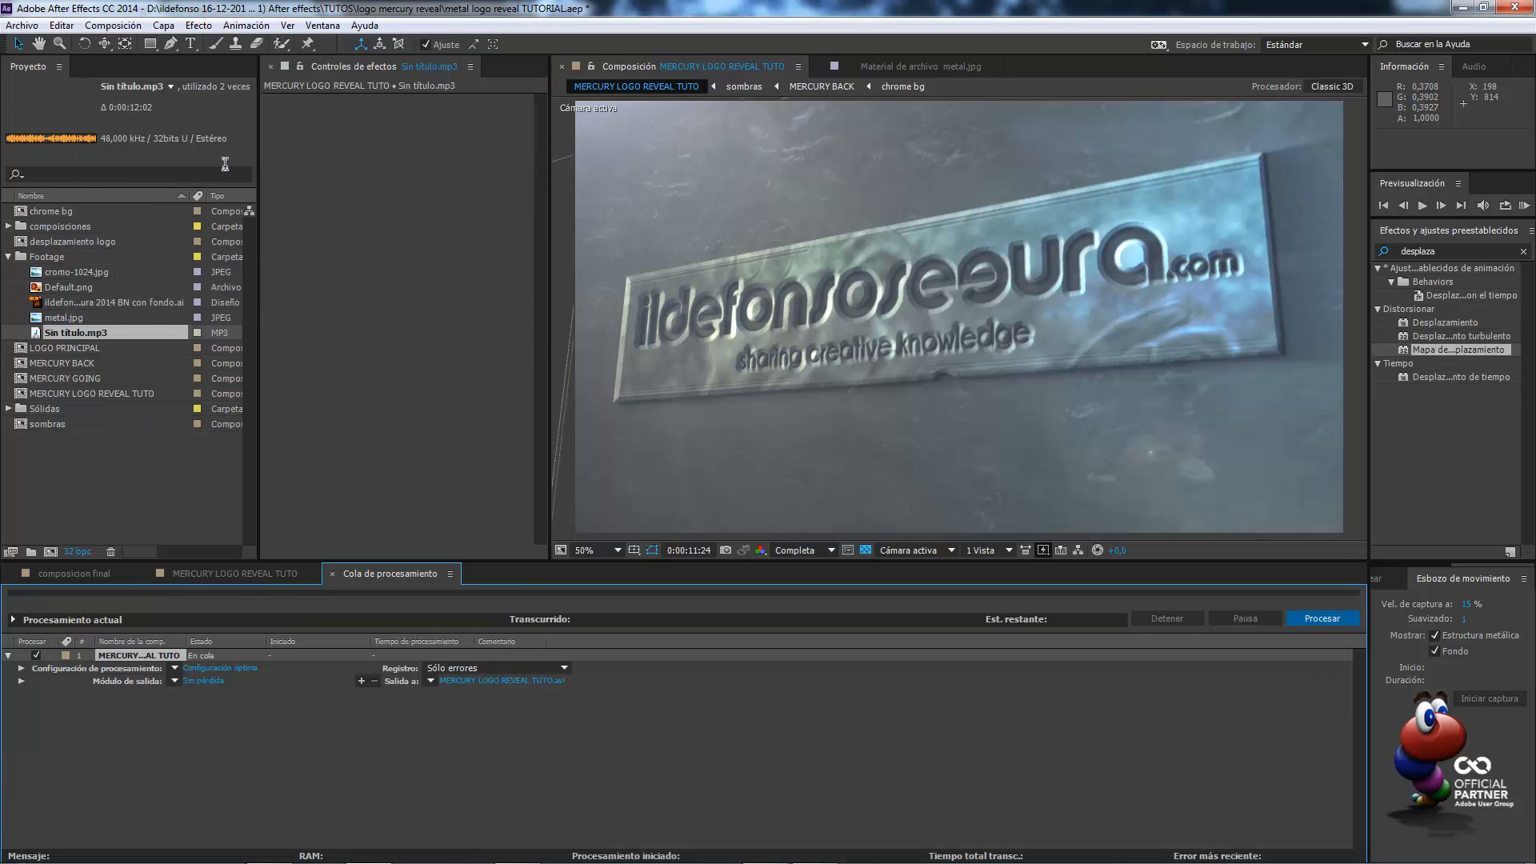
{"action": "left_click", "coordinate": [204, 681]}
{"action": "left_click", "coordinate": [674, 204]}
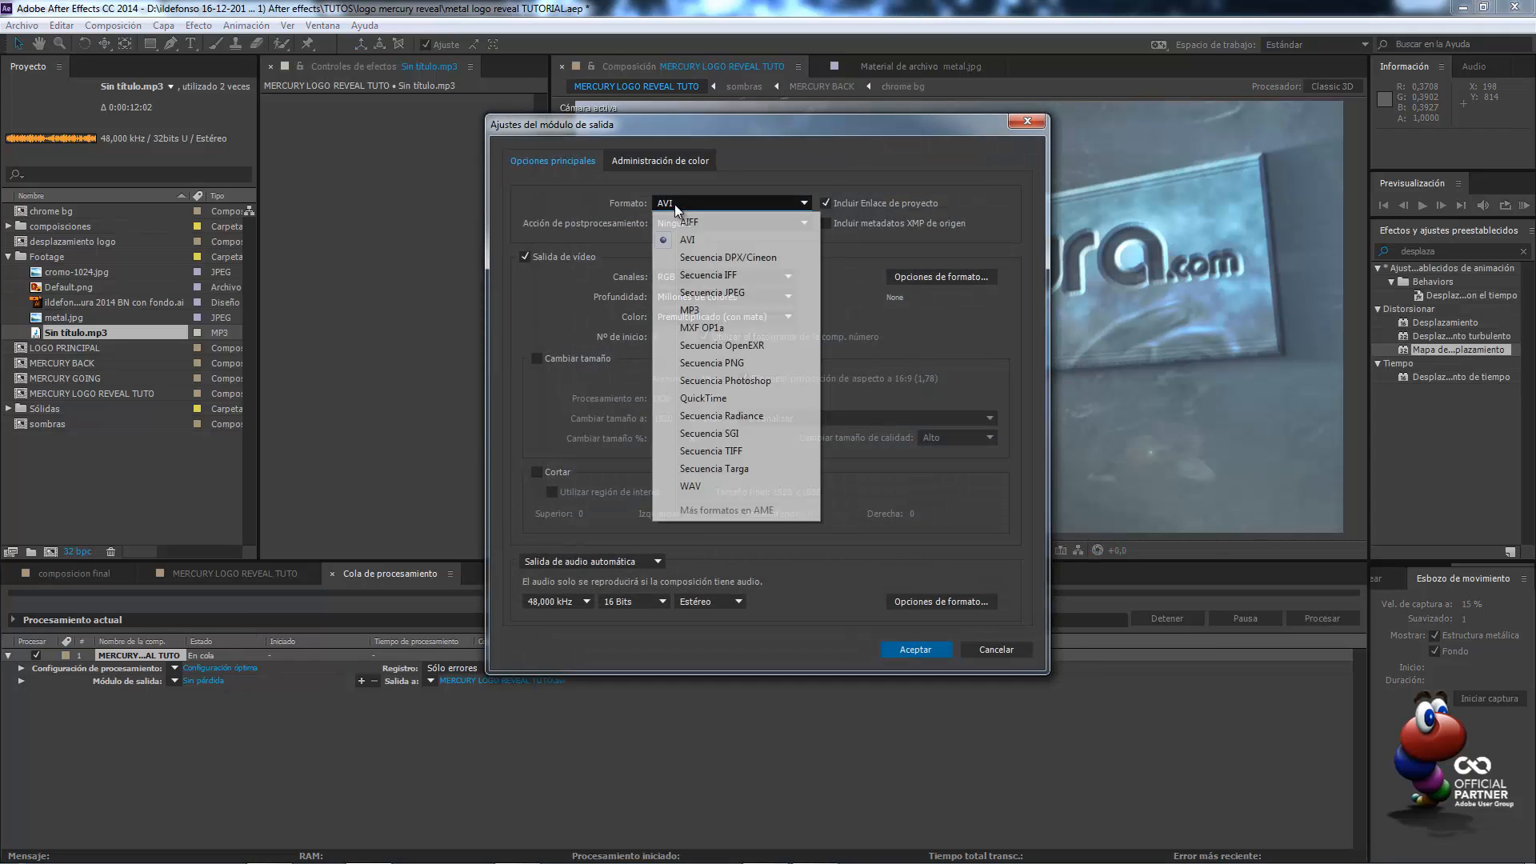
{"action": "left_click", "coordinate": [729, 397]}
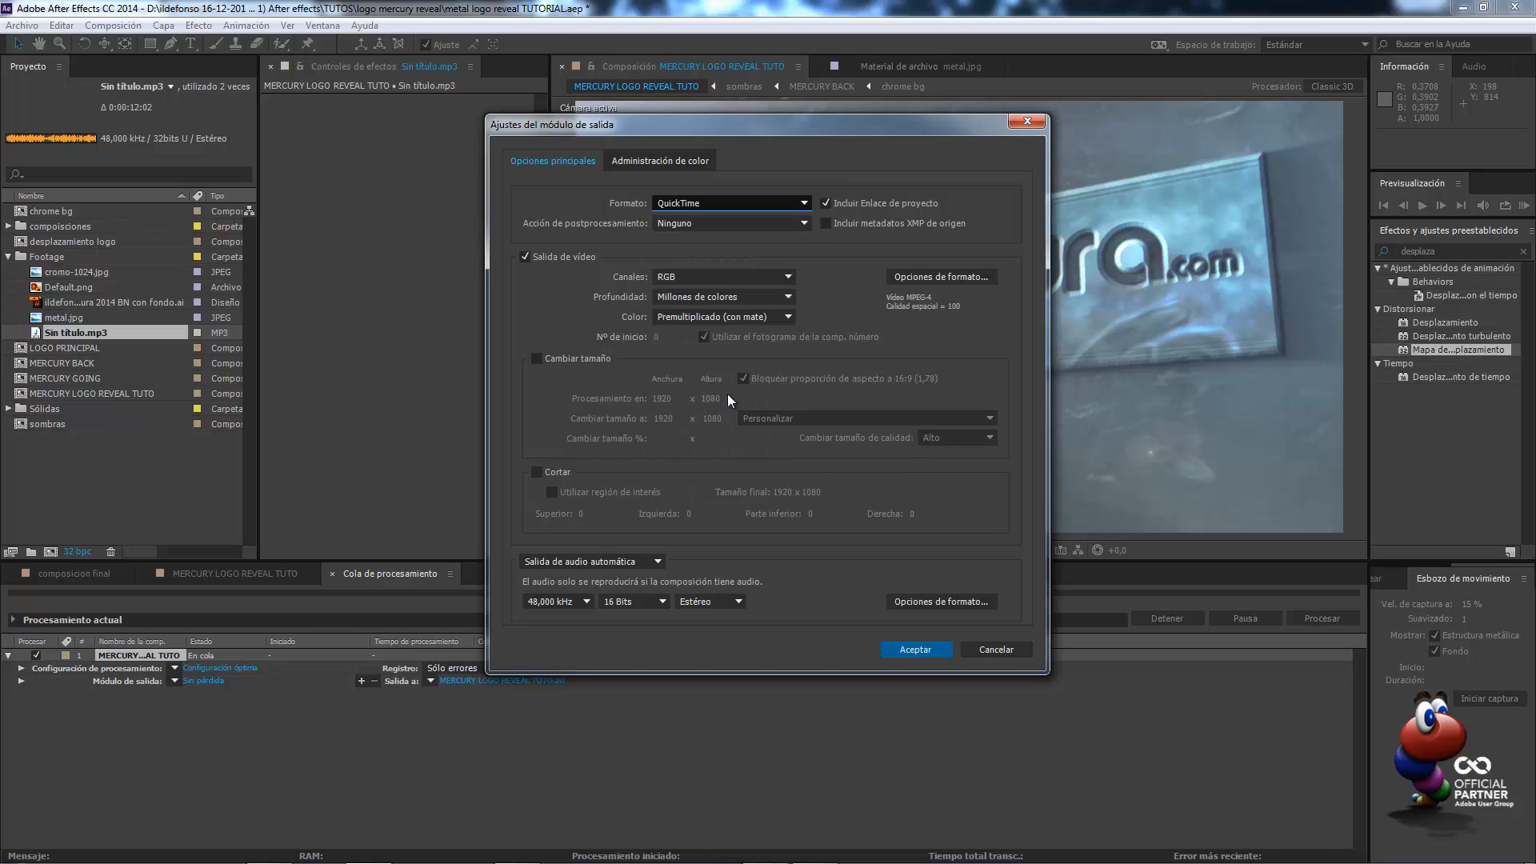
Check the available QuickTime video codecs, keep Vídeo MPEG-4, and accept the output module settings
{"action": "left_click", "coordinate": [958, 279]}
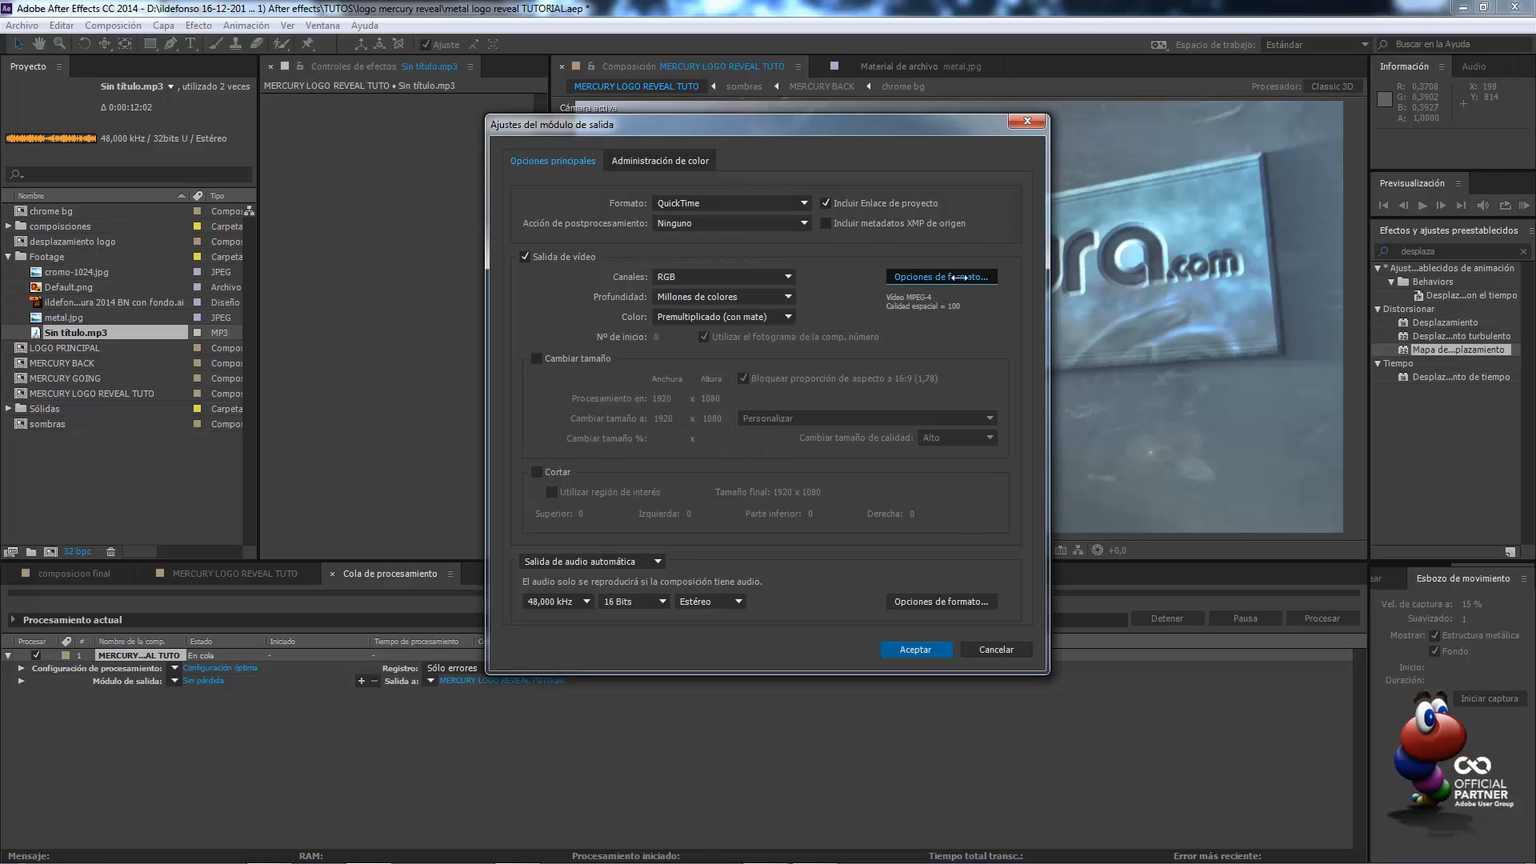
{"action": "left_click", "coordinate": [779, 152]}
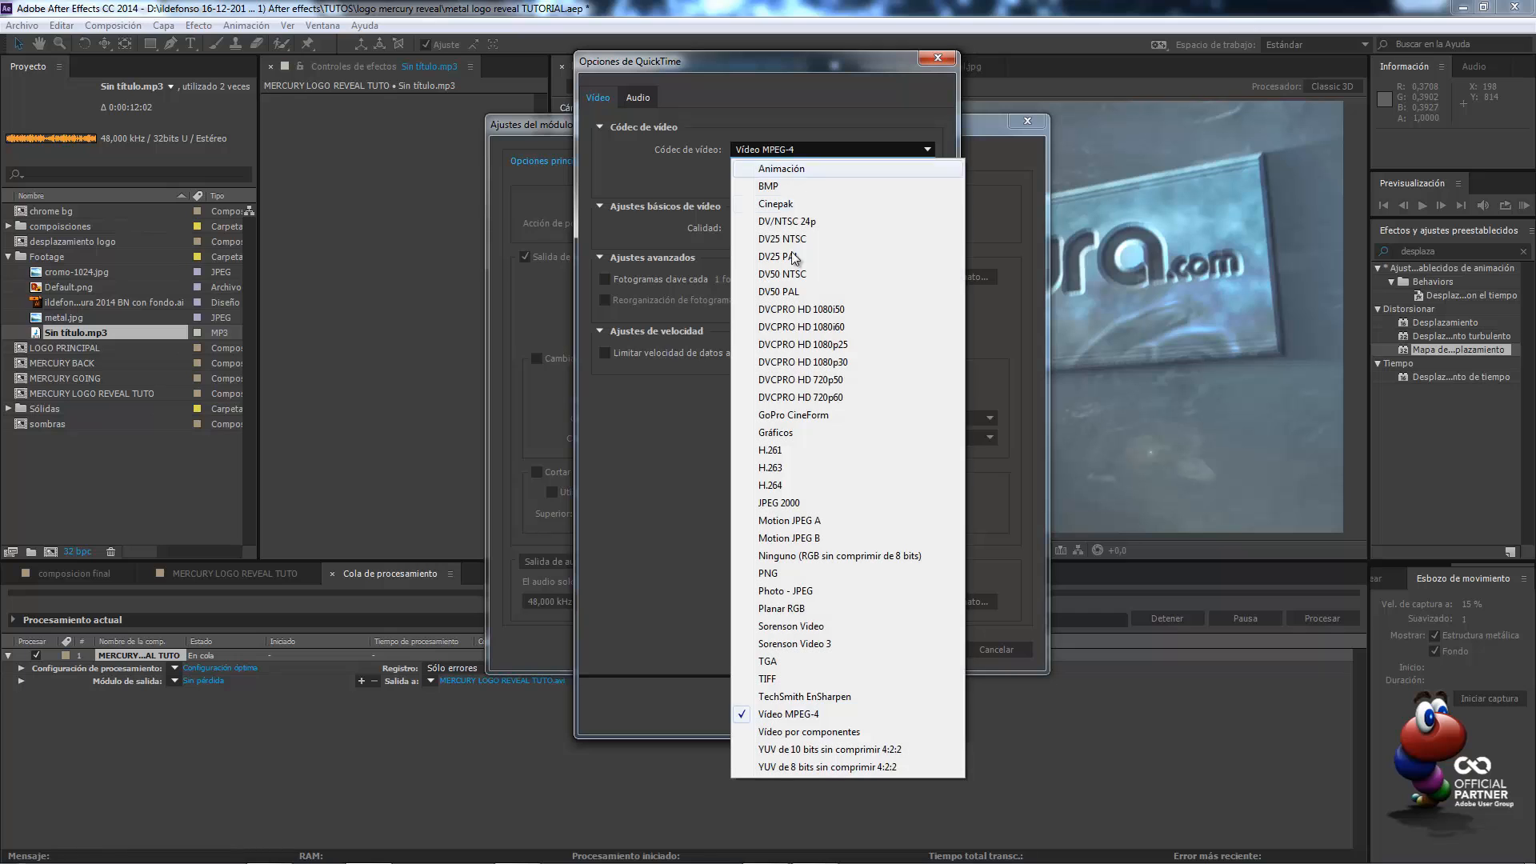
{"action": "left_click", "coordinate": [660, 590]}
{"action": "left_click", "coordinate": [885, 716]}
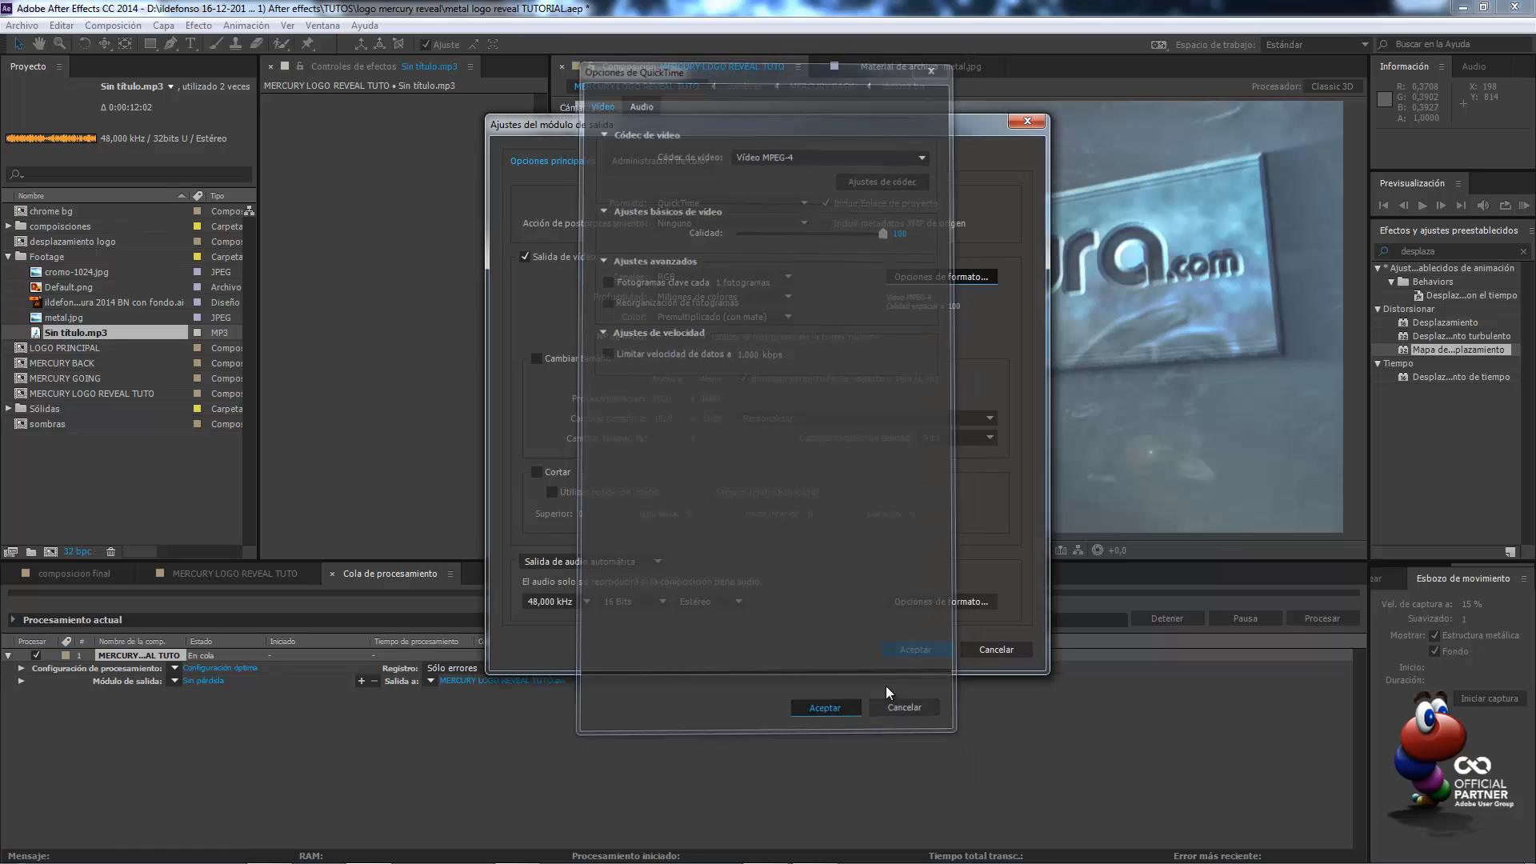
{"action": "left_click", "coordinate": [912, 650]}
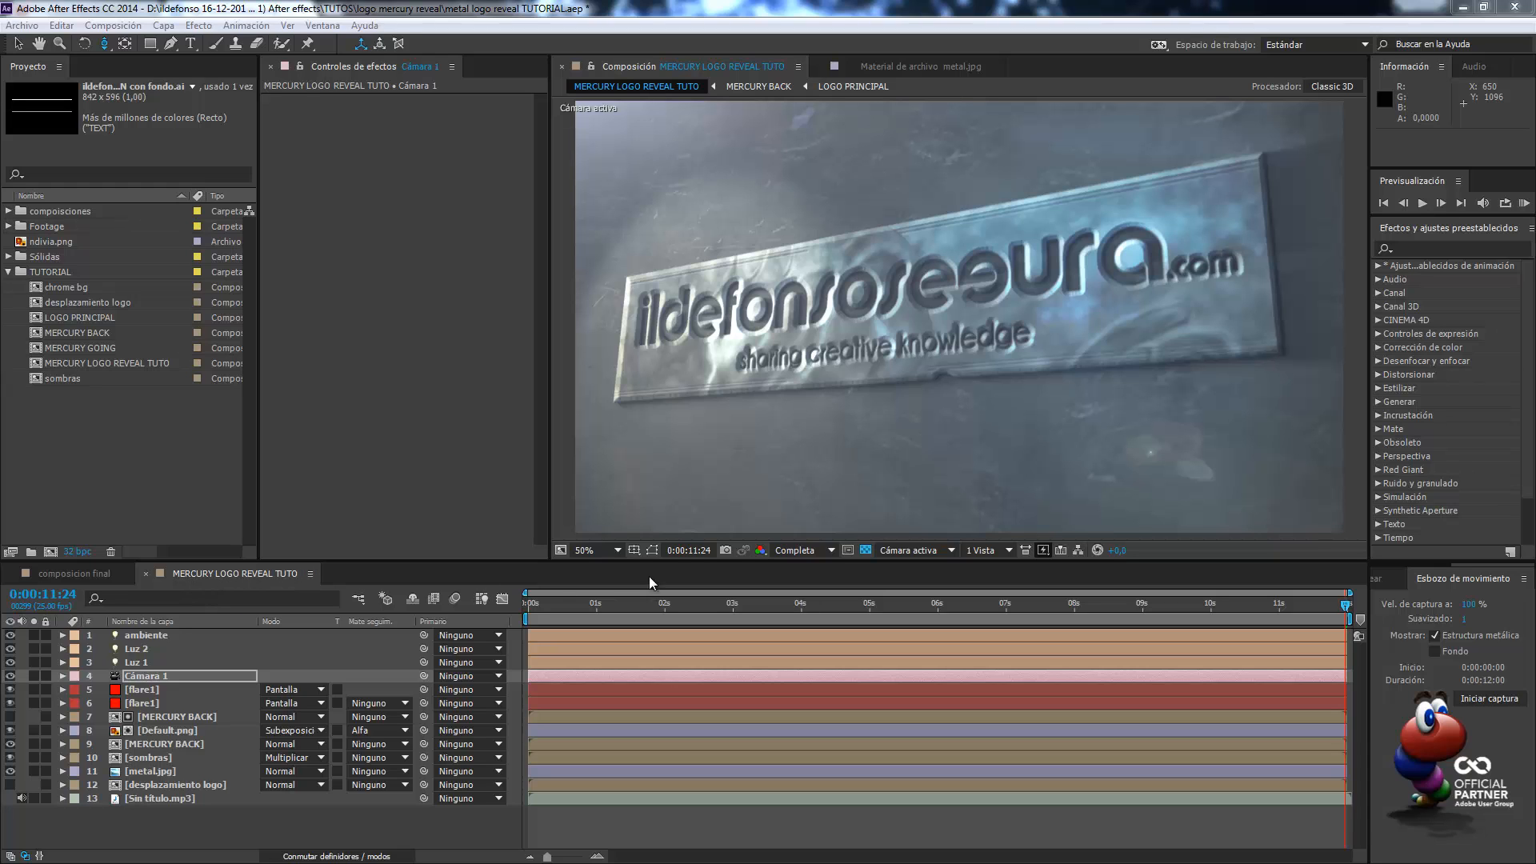
Set the main composition's preview resolution to half (Mitad) and replace the logo layer in LOGO PRINCIPAL with ndivia.png
{"action": "left_click", "coordinate": [831, 550]}
{"action": "left_click", "coordinate": [808, 588]}
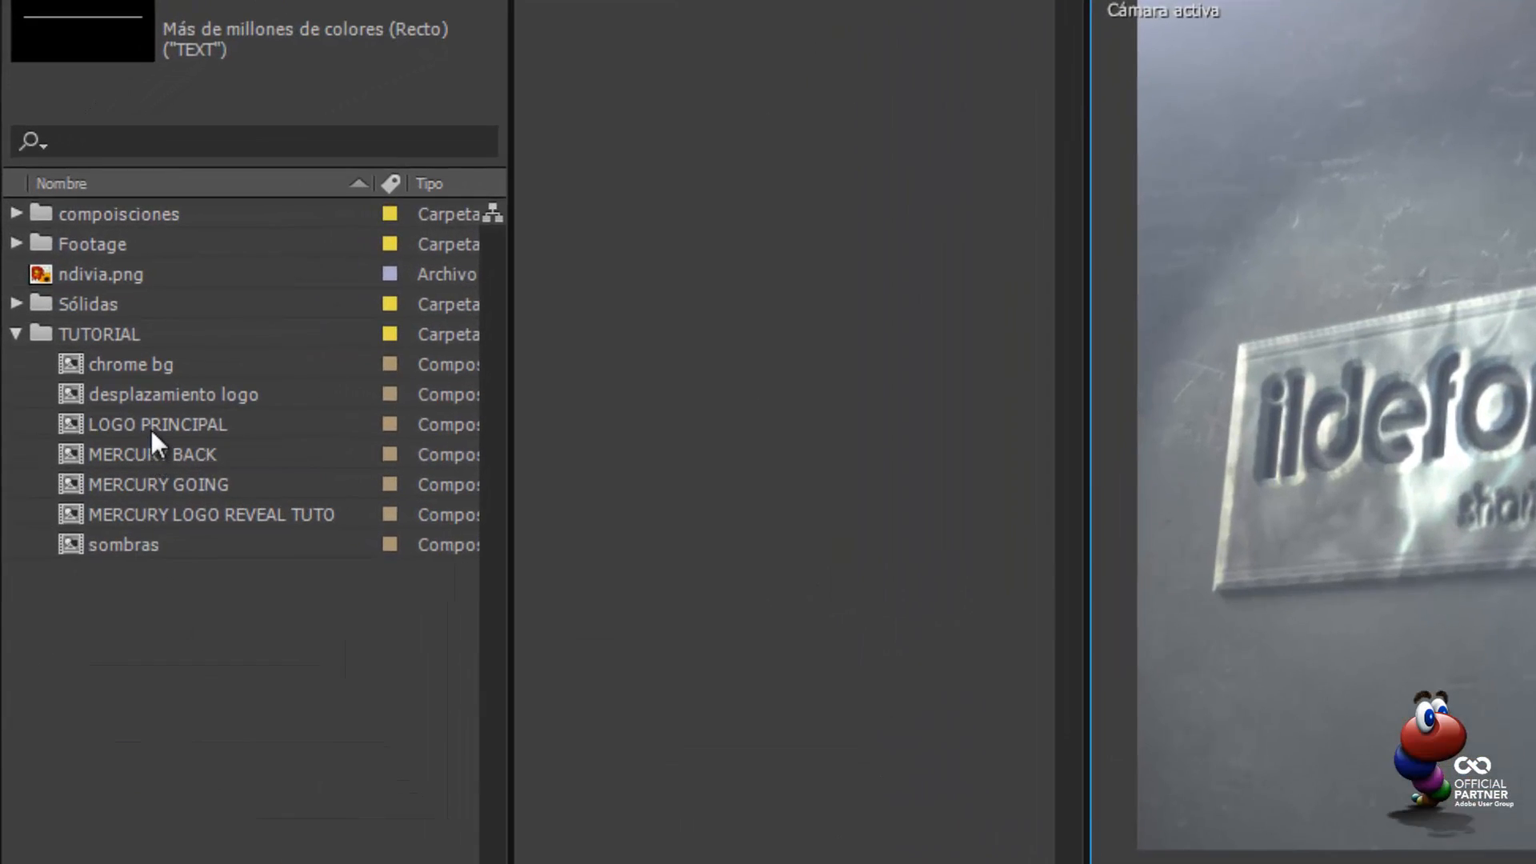
{"action": "double_click", "coordinate": [151, 425]}
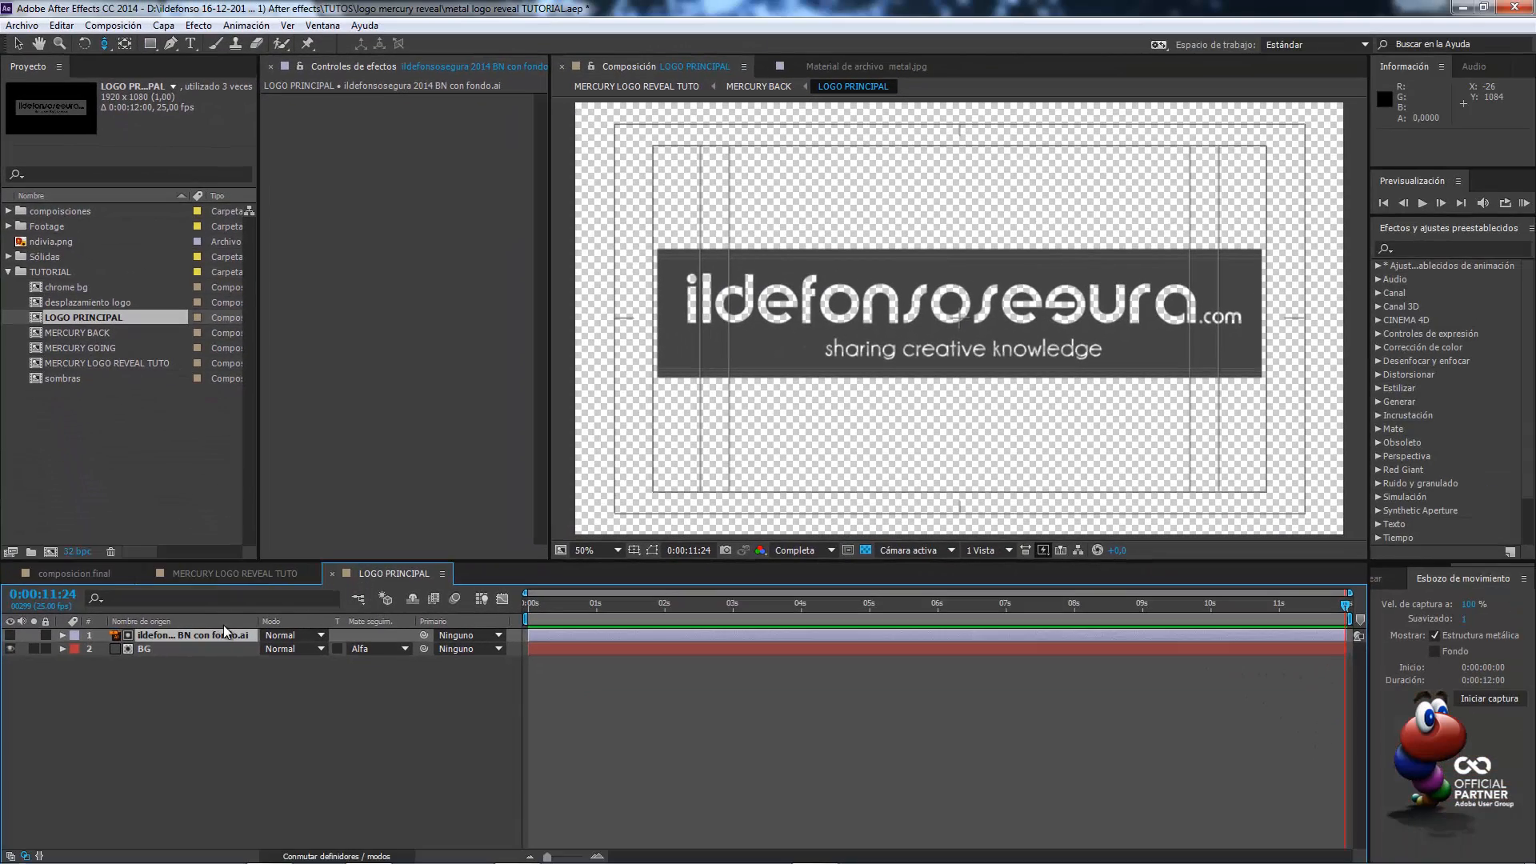
{"action": "left_click", "coordinate": [73, 241]}
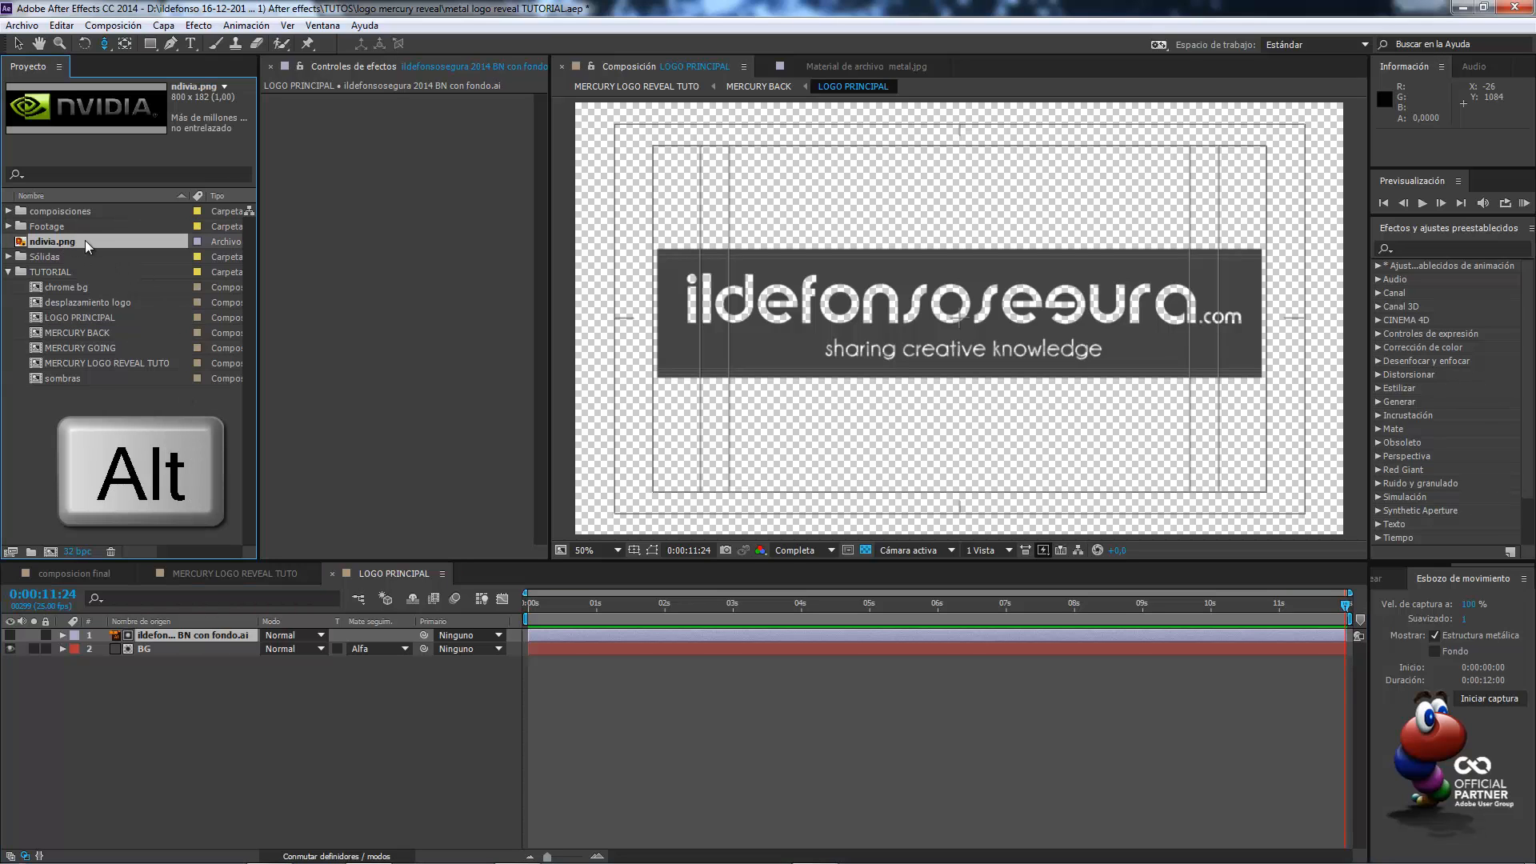
{"action": "left_click_drag", "start_coordinate": [85, 240], "coordinate": [176, 631]}
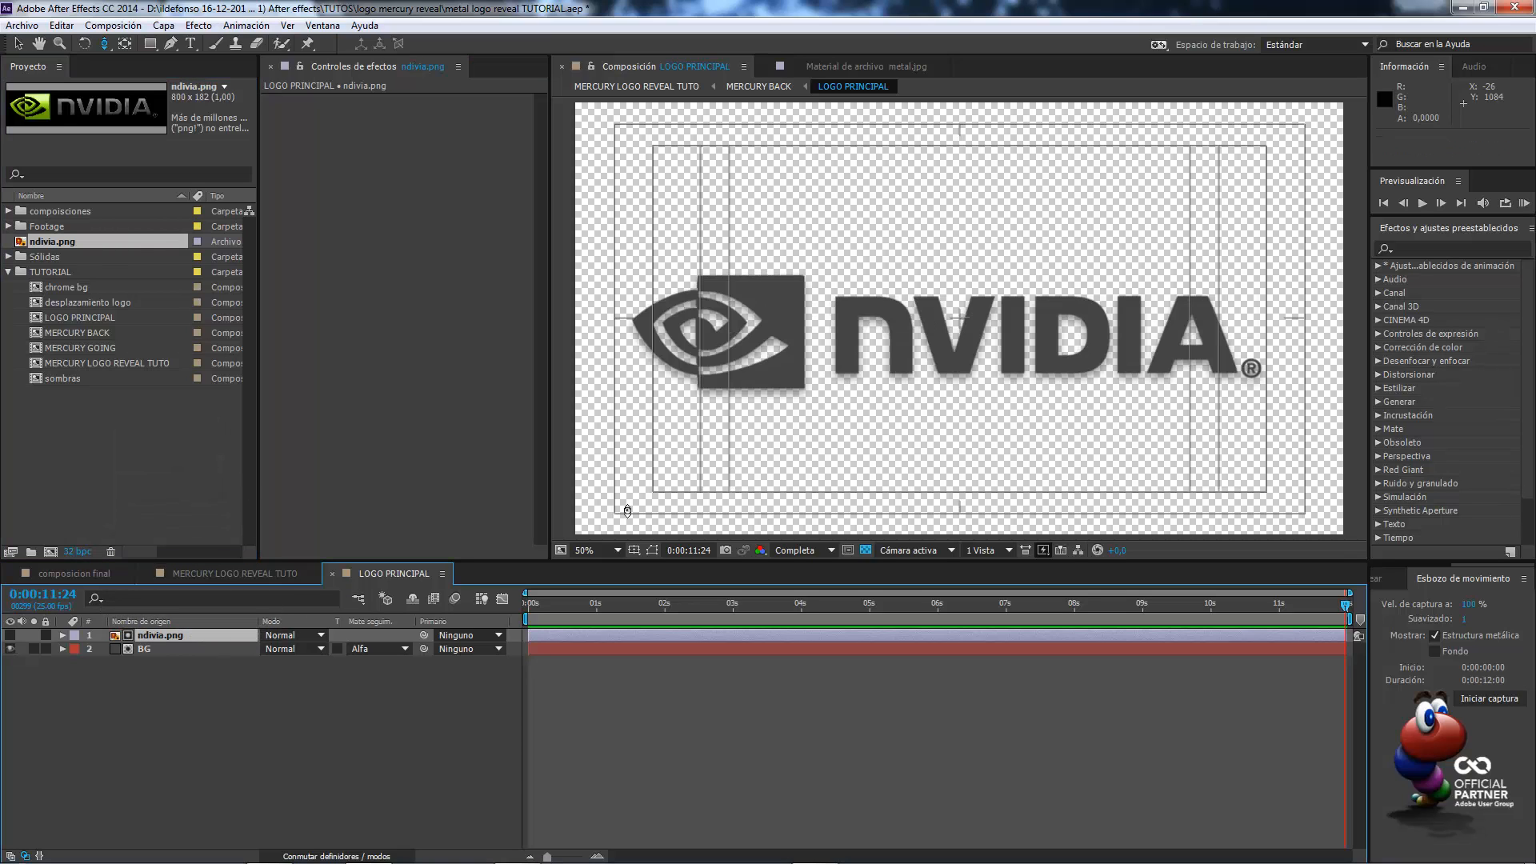
Review the NVIDIA logo's reveal in MERCURY LOGO REVEAL TUTO through to the last frame and set its preview to full resolution
{"action": "left_click", "coordinate": [280, 572]}
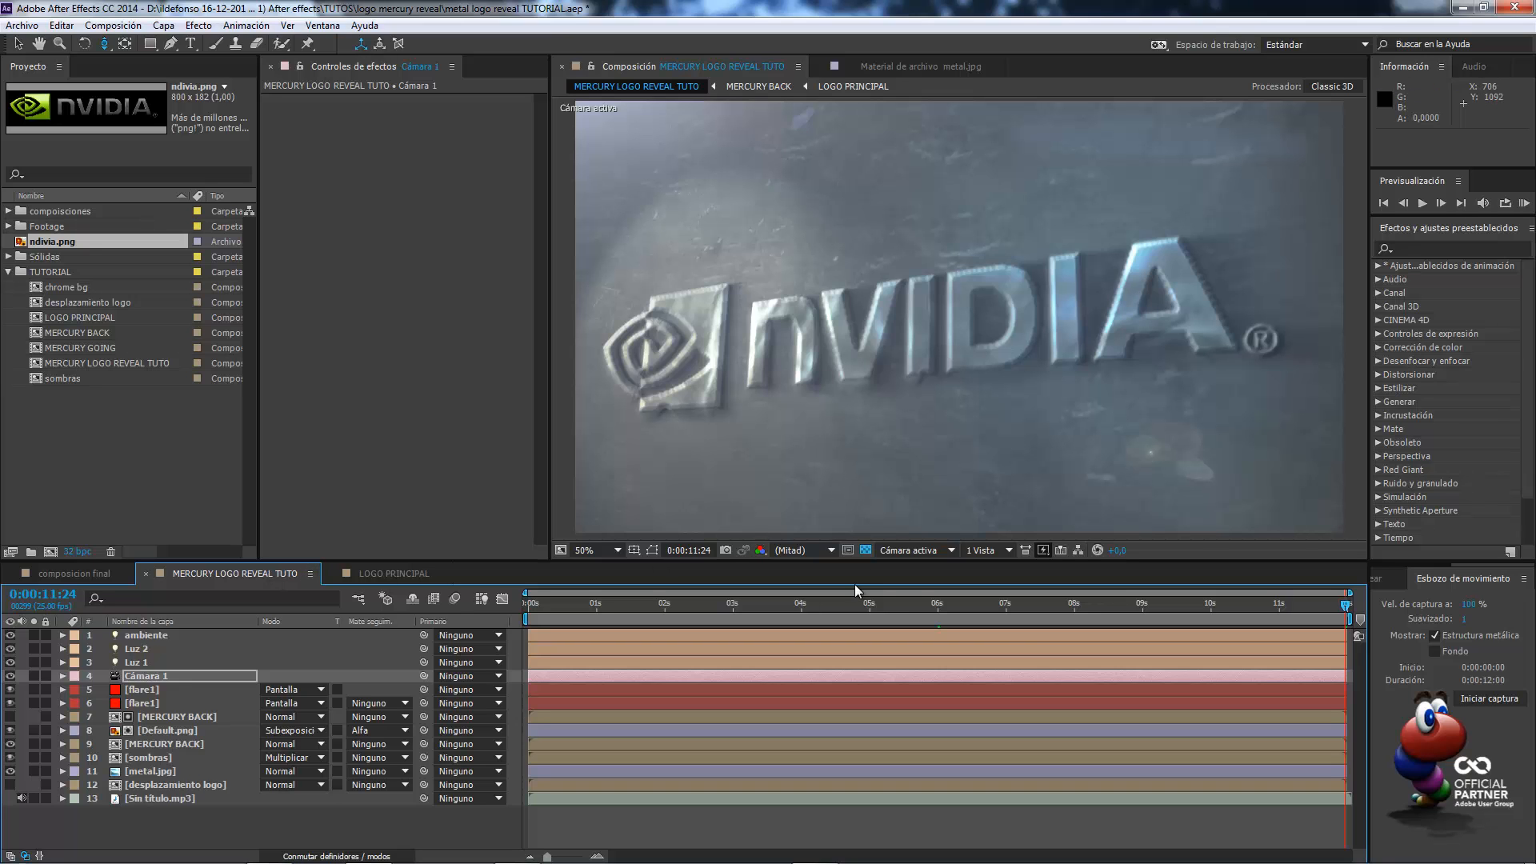
{"action": "mouse_move", "coordinate": [896, 603]}
{"action": "left_mouse_down"}
{"action": "mouse_move", "coordinate": [531, 604]}
{"action": "mouse_move", "coordinate": [899, 616]}
{"action": "left_mouse_up"}
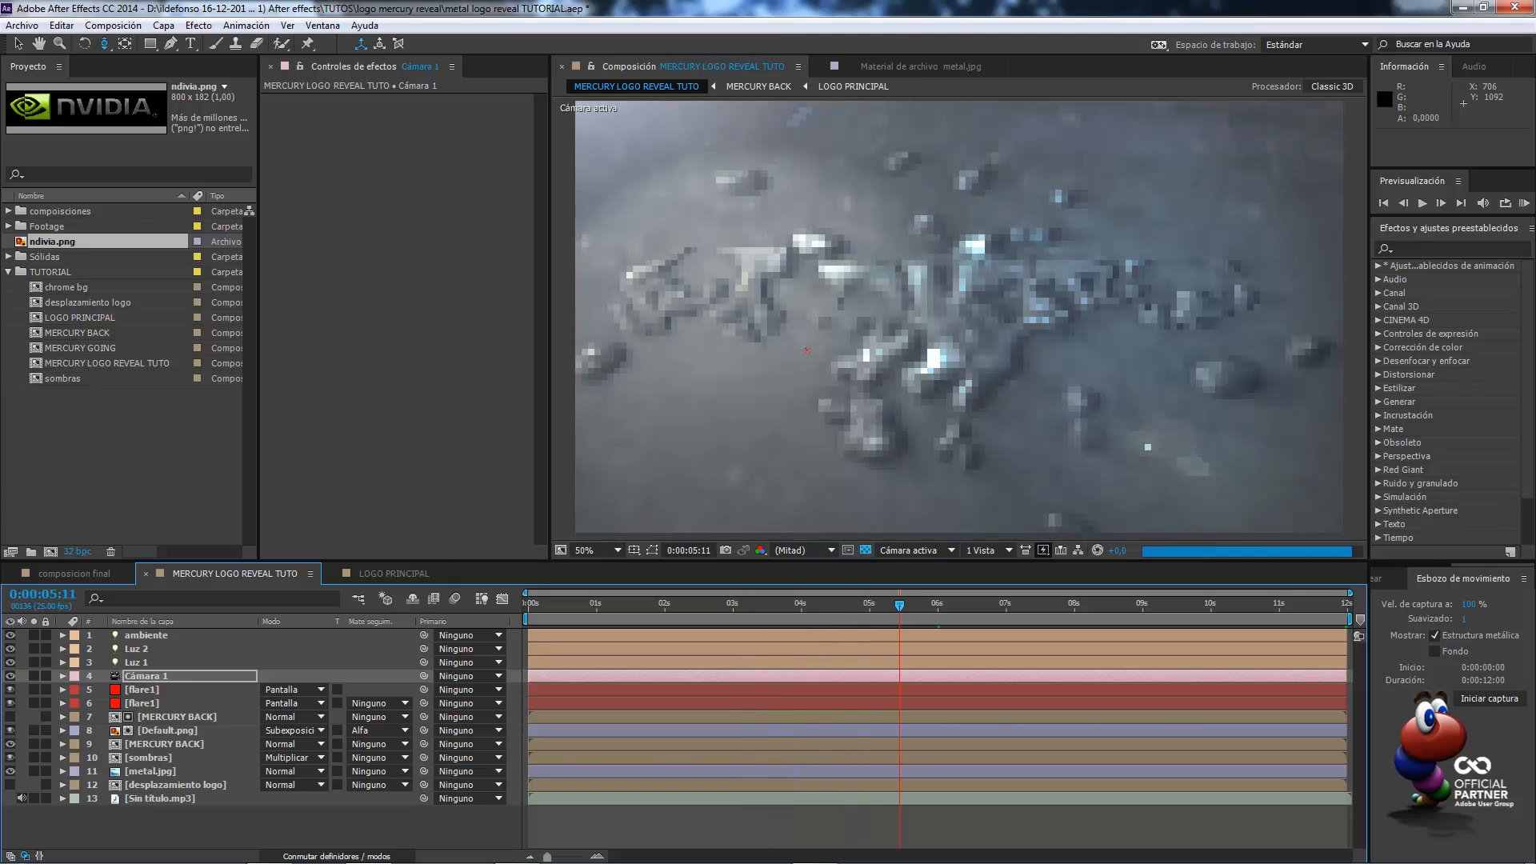
{"action": "left_click_drag", "start_coordinate": [904, 605], "coordinate": [1091, 610]}
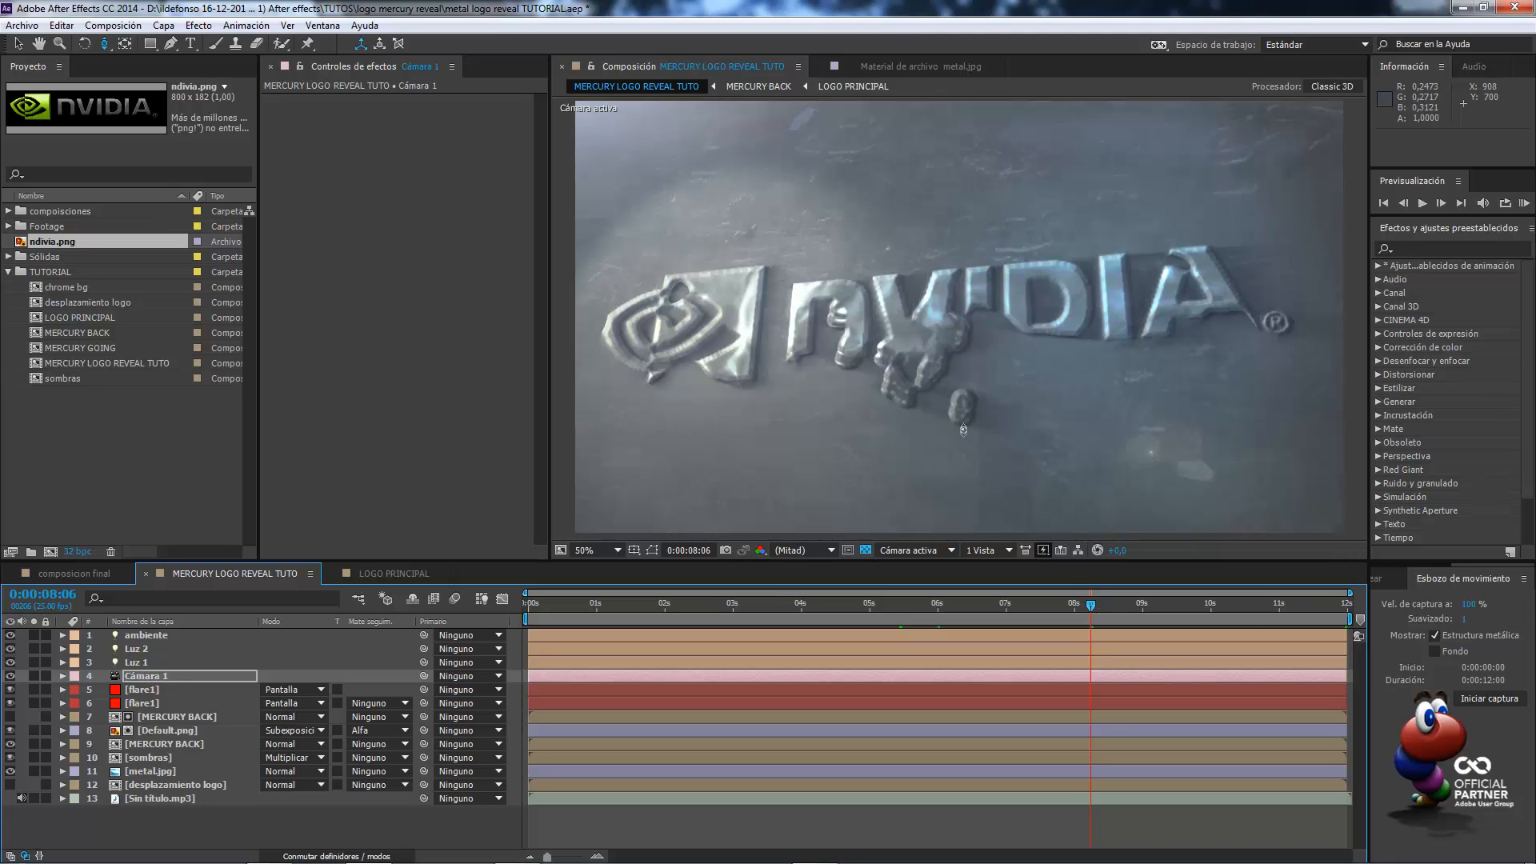
{"action": "left_click_drag", "start_coordinate": [1088, 613], "coordinate": [1365, 569]}
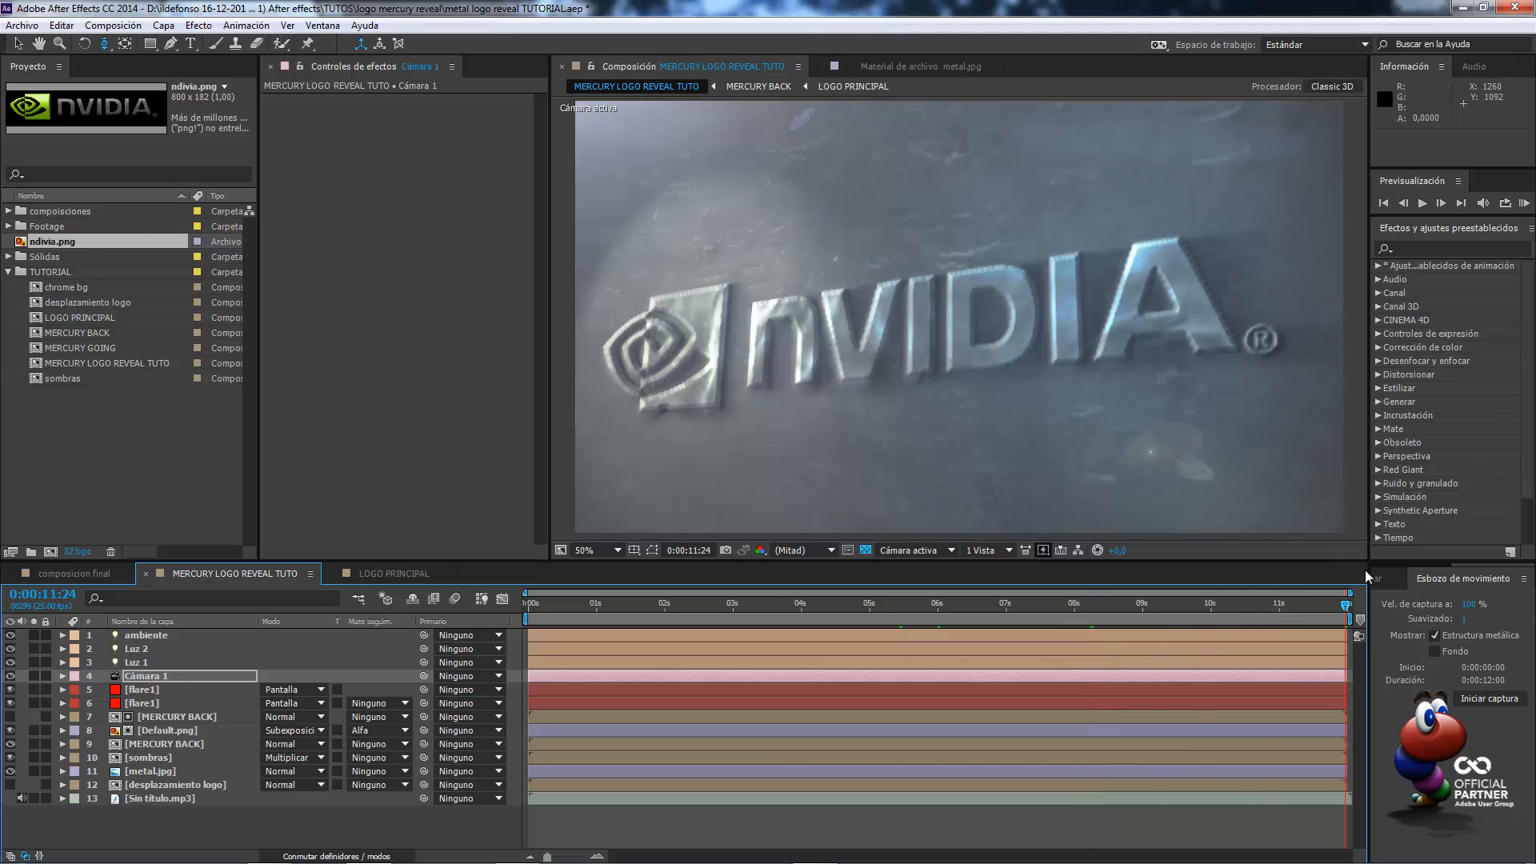
{"action": "left_click", "coordinate": [833, 549]}
{"action": "left_click", "coordinate": [828, 590]}
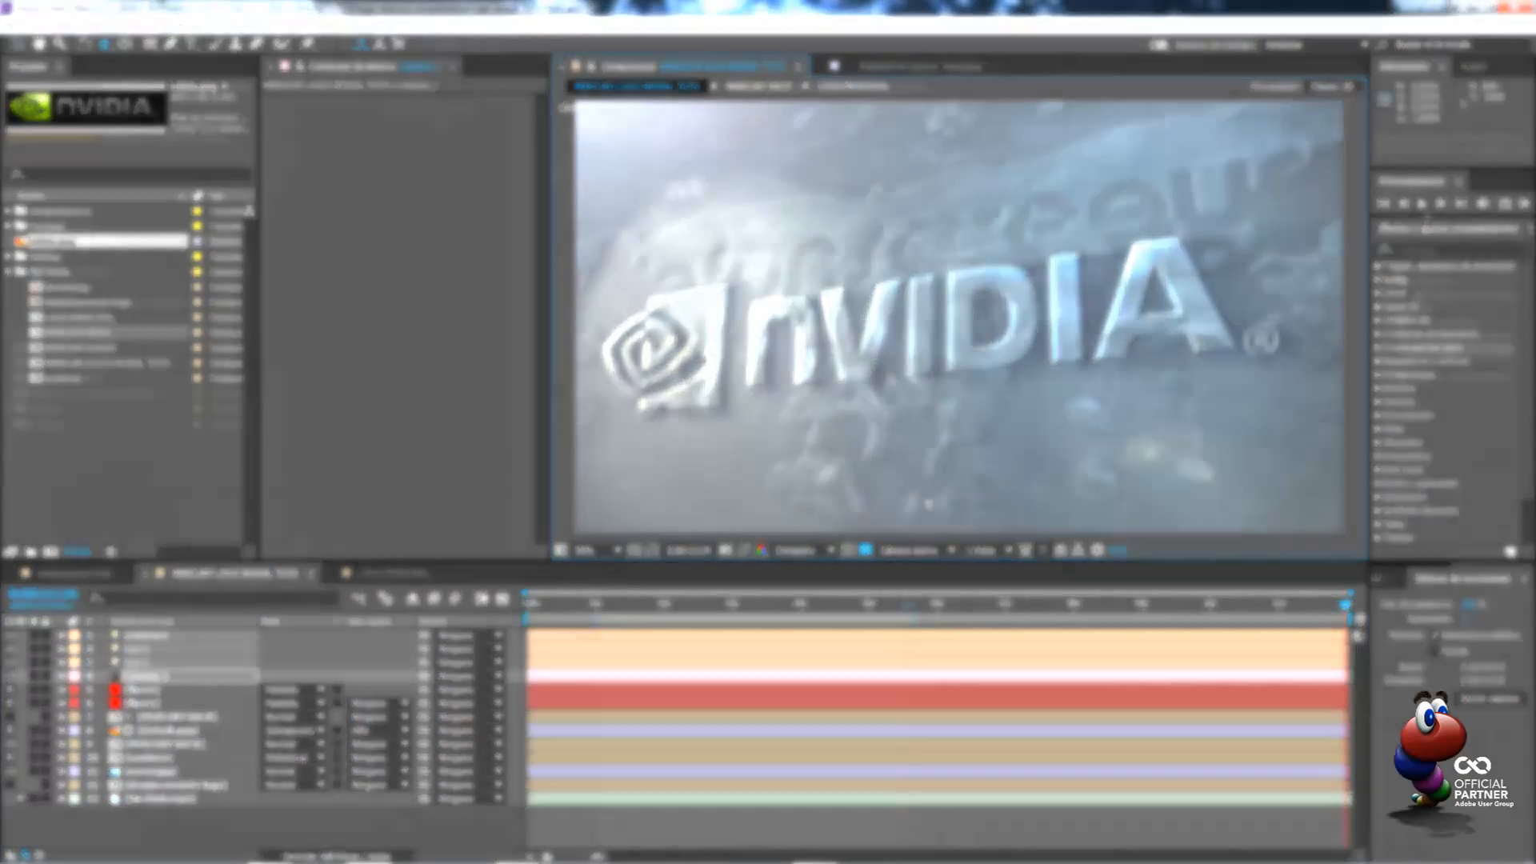